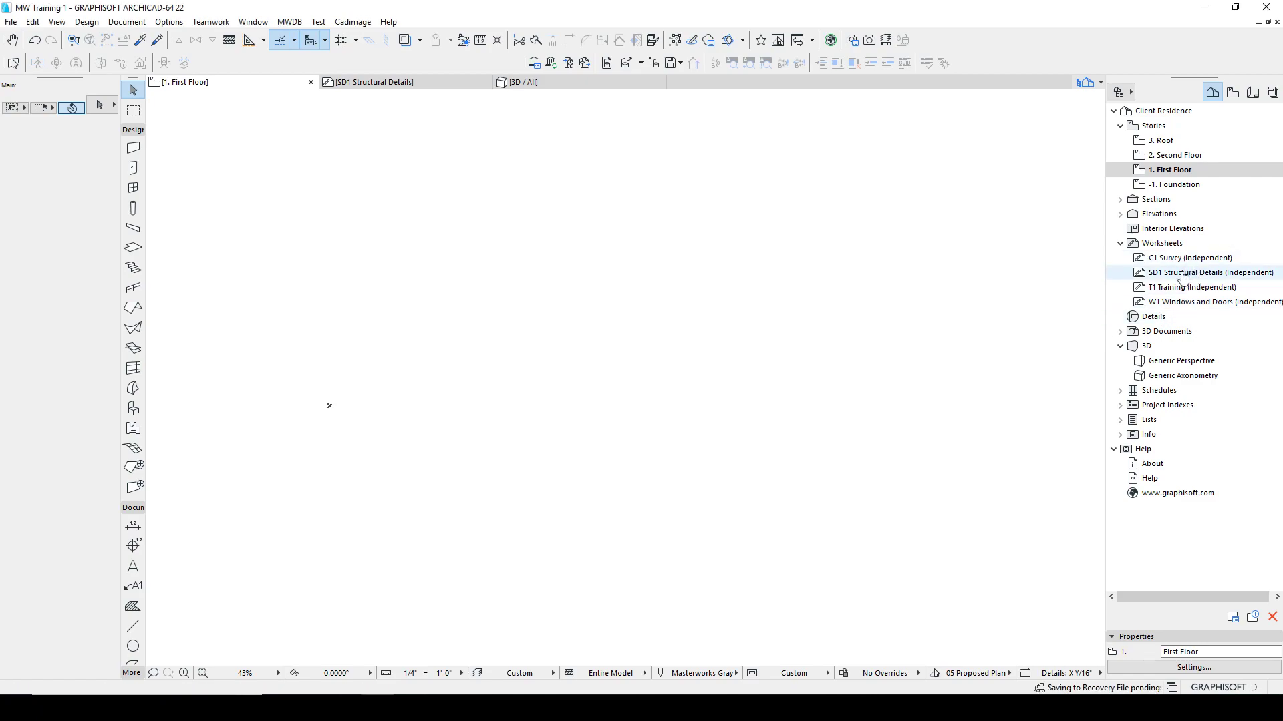
# Open the SD1 Structural Details worksheet and examine the annotated 2 x 4 stud wall footing detail.
pyautogui.click(1182, 272)
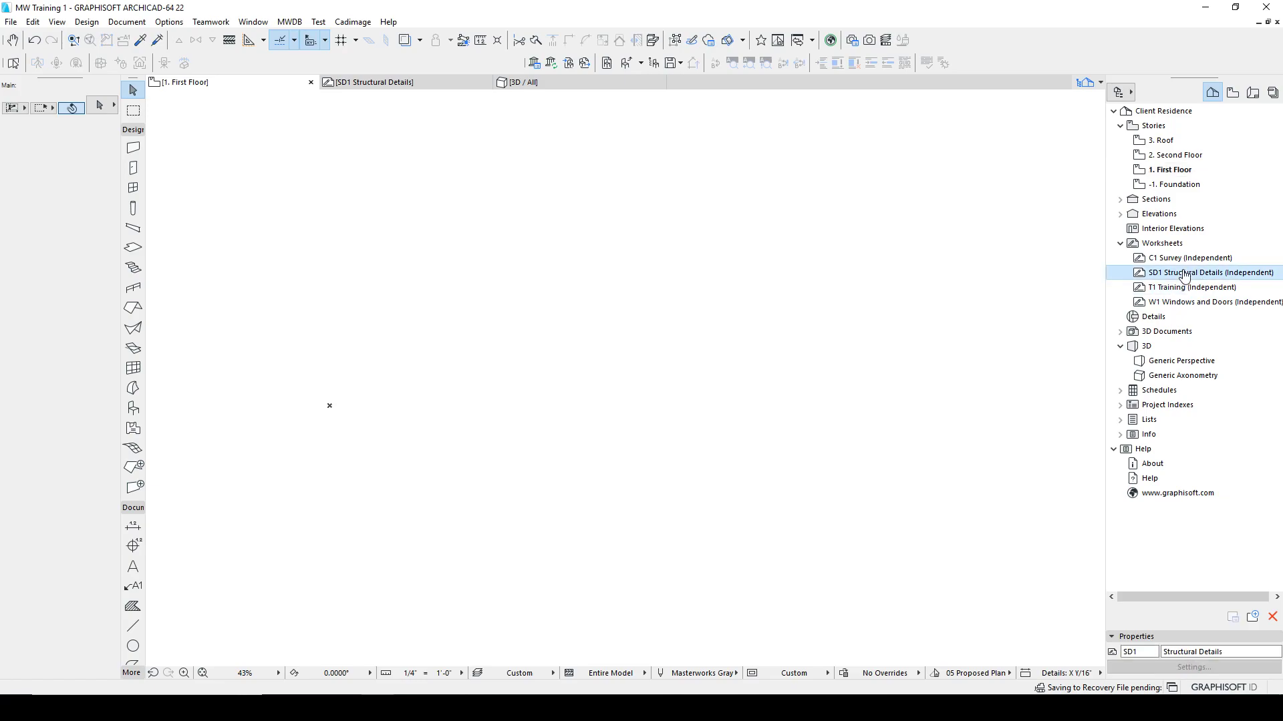
pyautogui.click(420, 84)
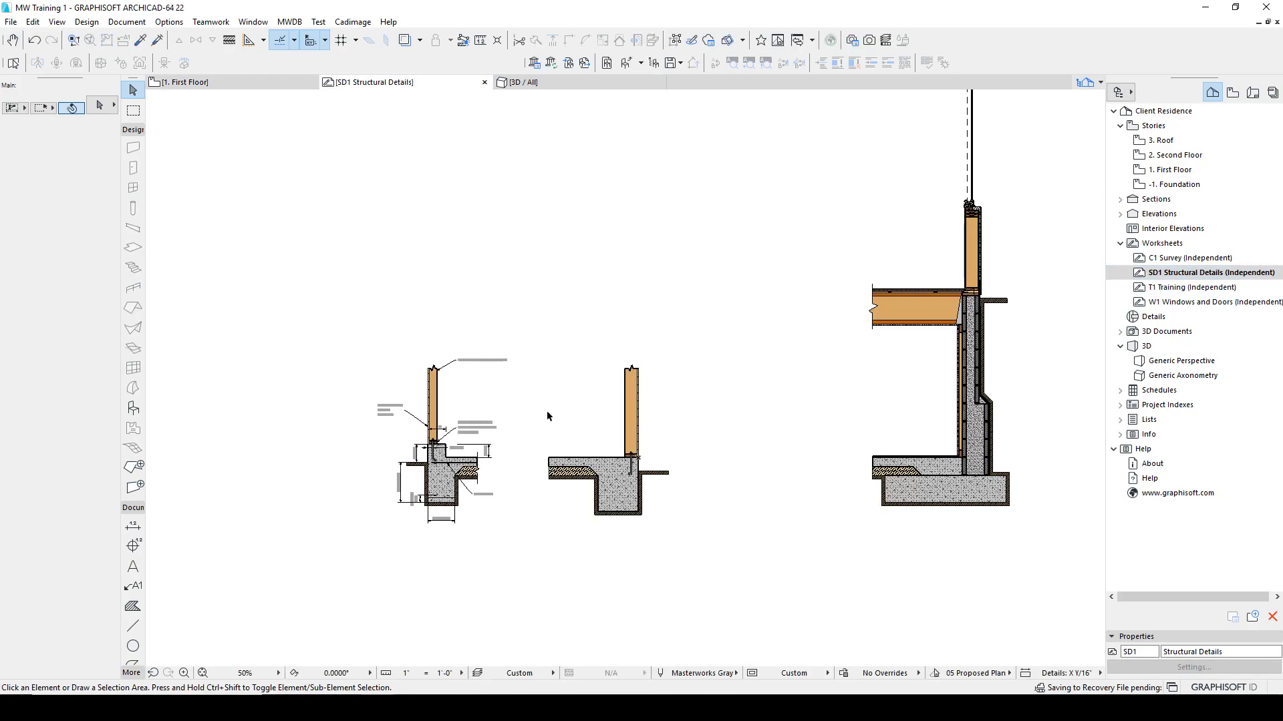
pyautogui.scroll(6, 547, 416)
pyautogui.scroll(-2, 579, 381)
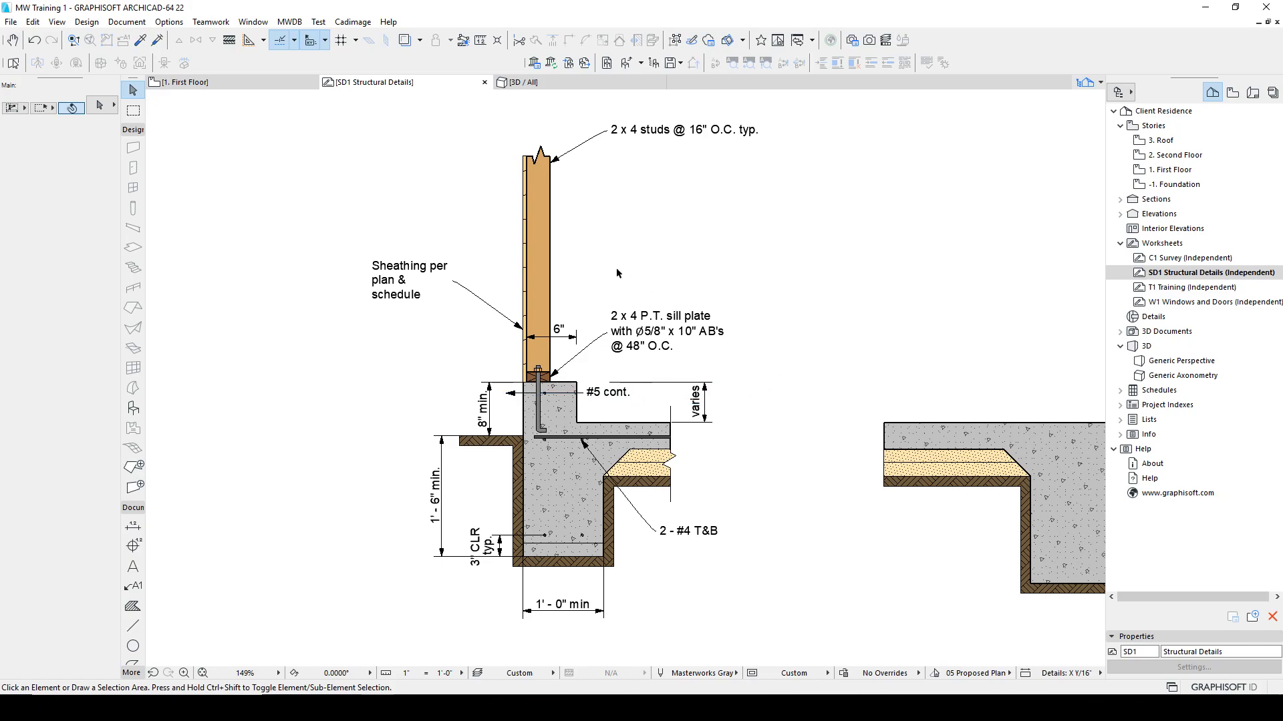
# Inspect the fill settings of the footing detail's 2 x 4 stud and the pen sets available for the worksheet.
pyautogui.click(542, 239)
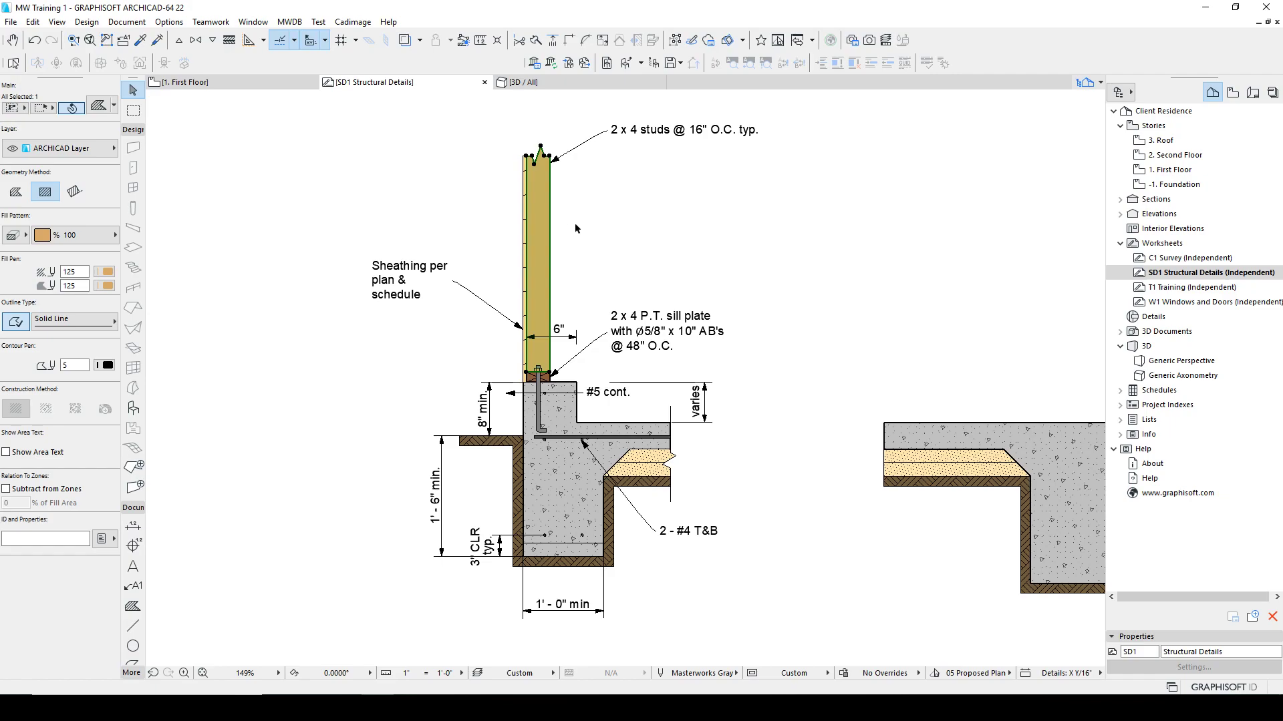
pyautogui.press('Escape')
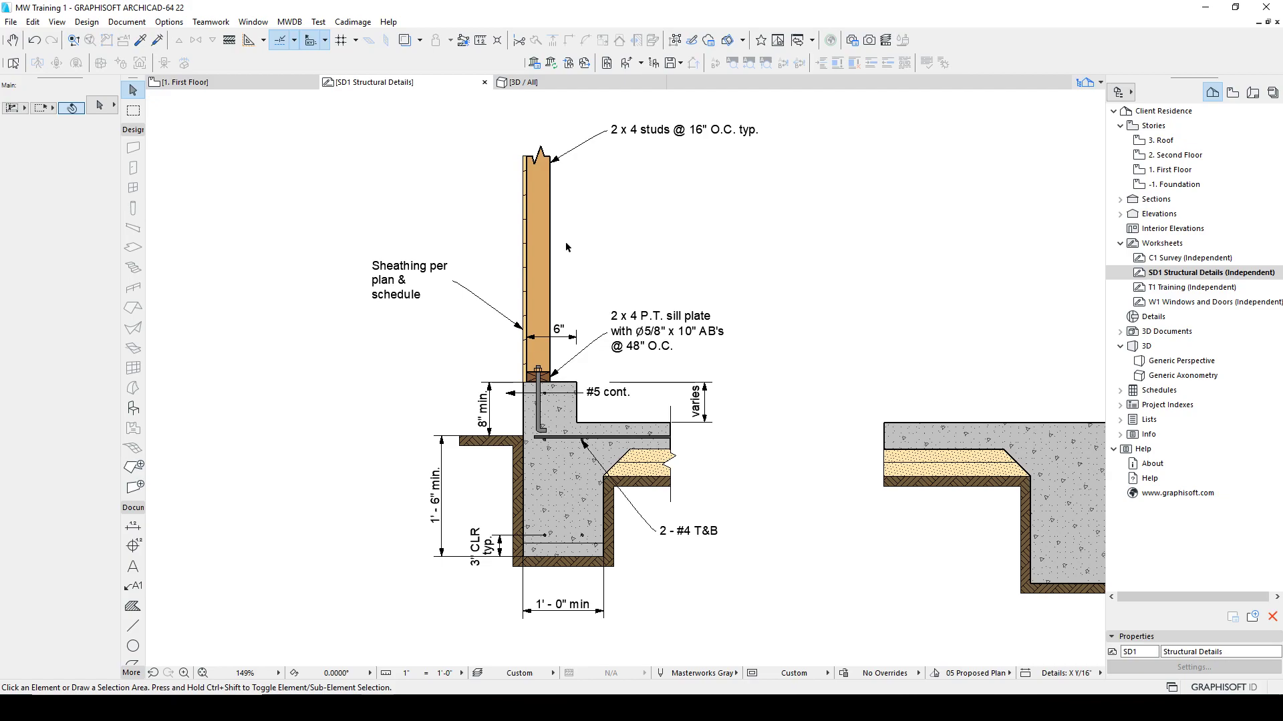
pyautogui.click(736, 674)
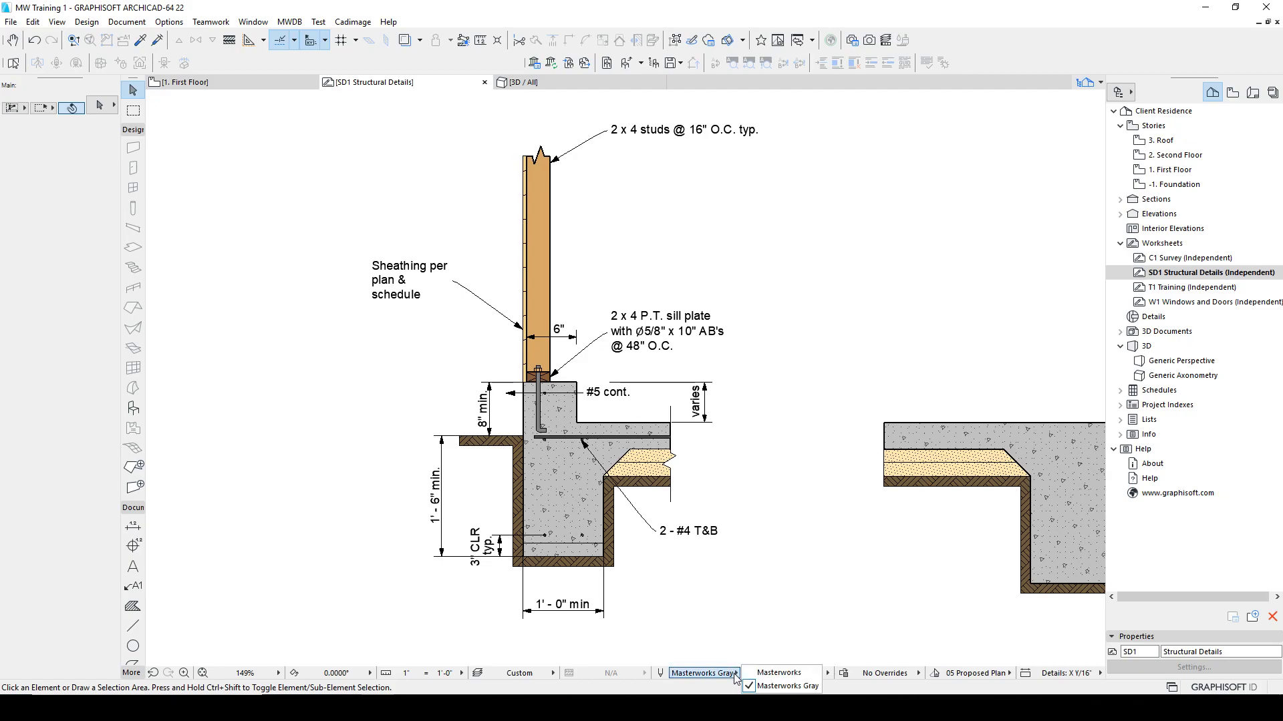
pyautogui.click(698, 599)
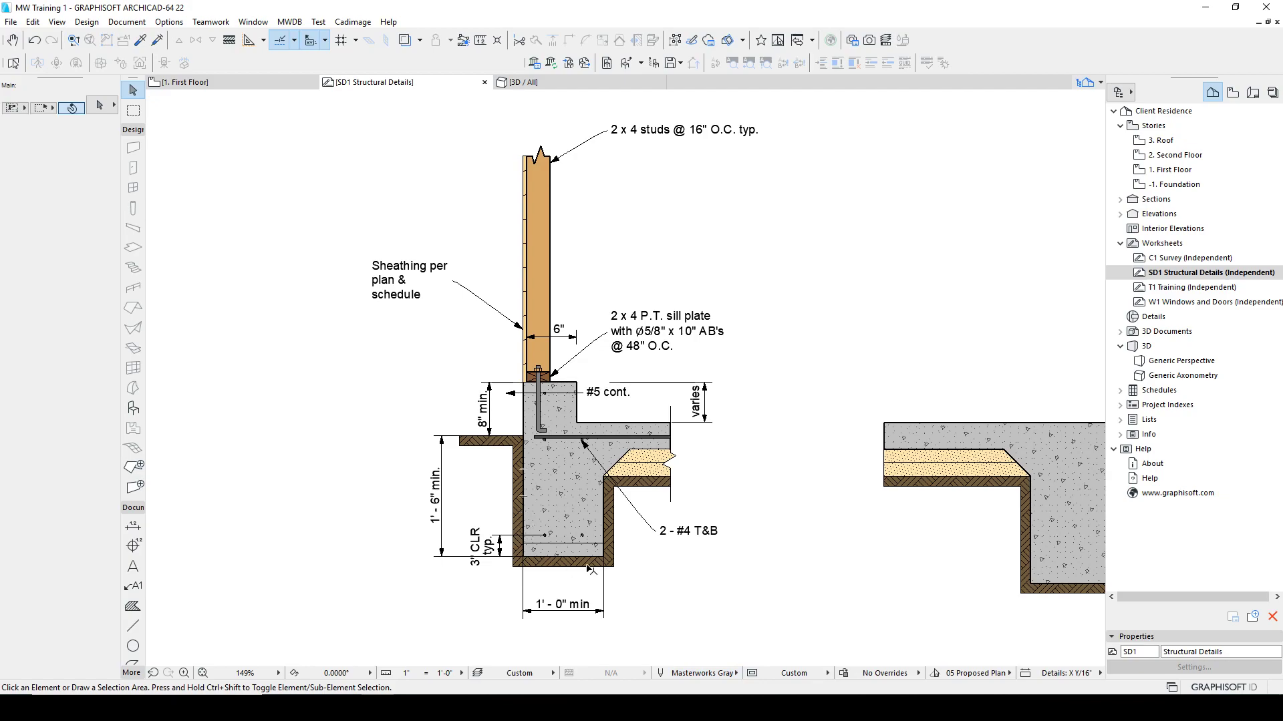
pyautogui.scroll(-2, 641, 521)
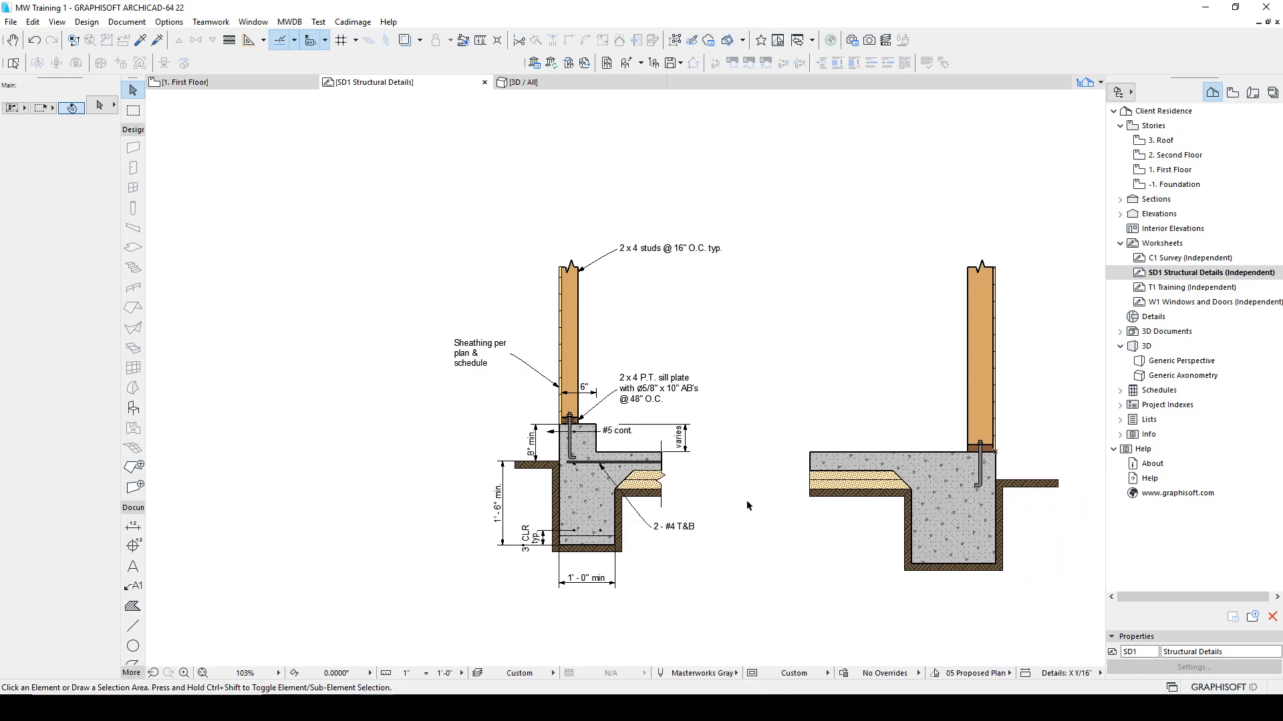
pyautogui.moveTo(591, 412); pyautogui.dragTo(596, 411, button='middle')
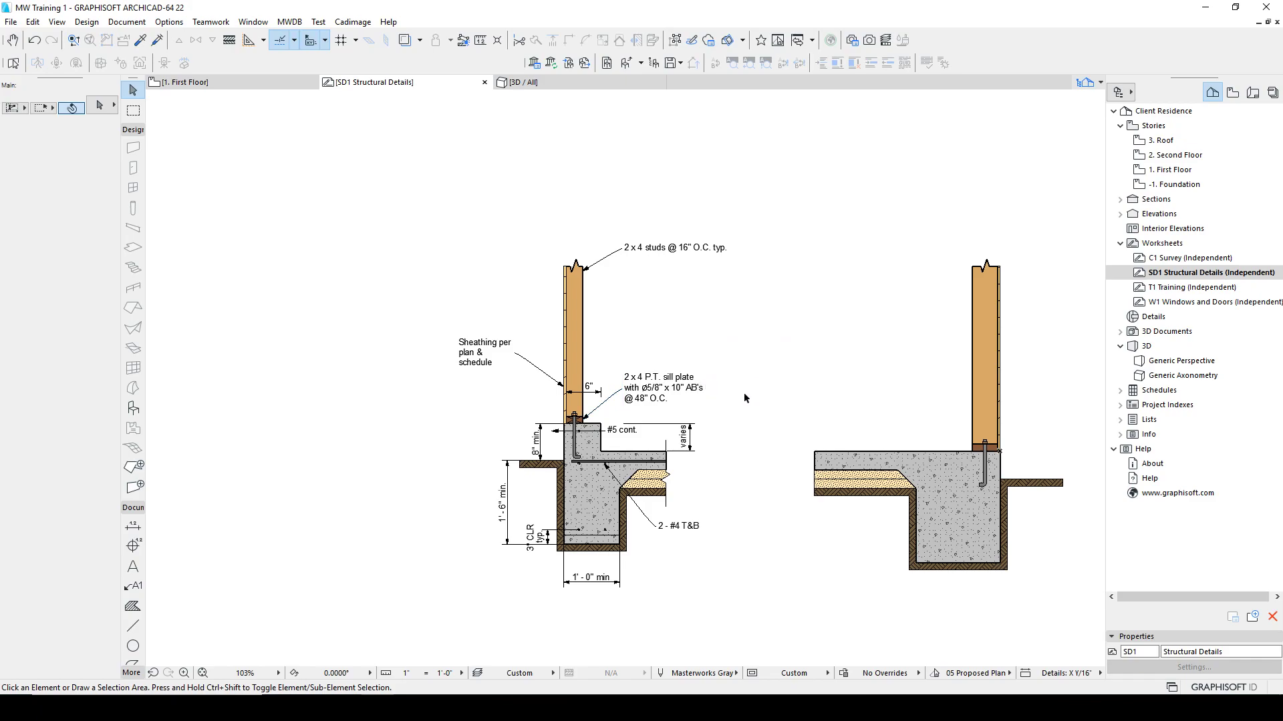
# Open the Pens & Color settings for model views and compare the Masterworks and Masterworks Gray pen sets.
pyautogui.click(661, 673)
pyautogui.moveTo(614, 112); pyautogui.dragTo(599, 147)
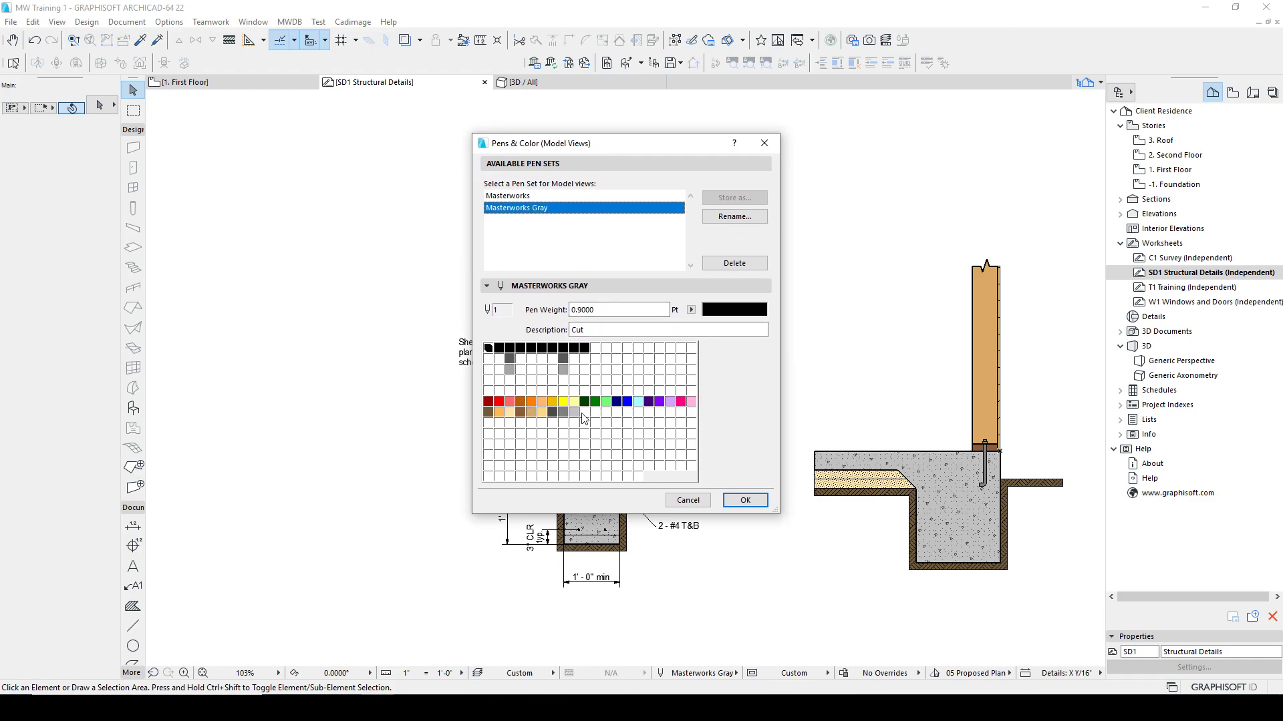
pyautogui.click(513, 198)
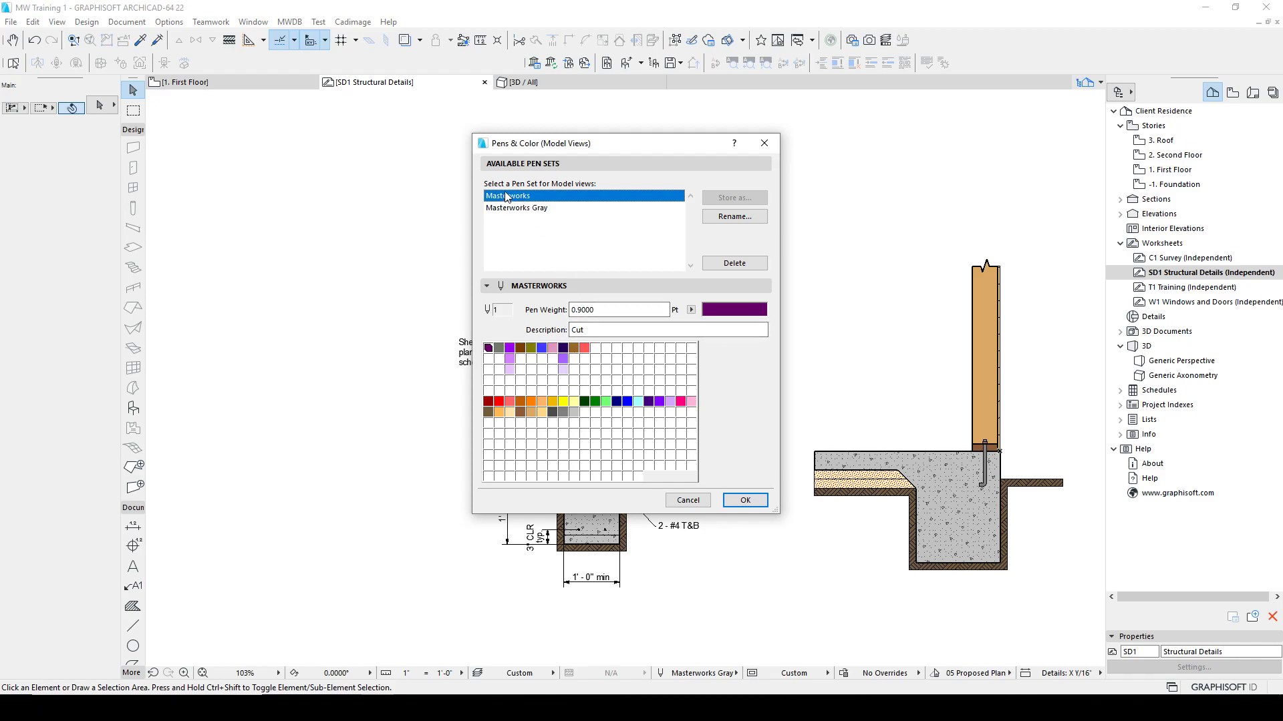
pyautogui.click(522, 209)
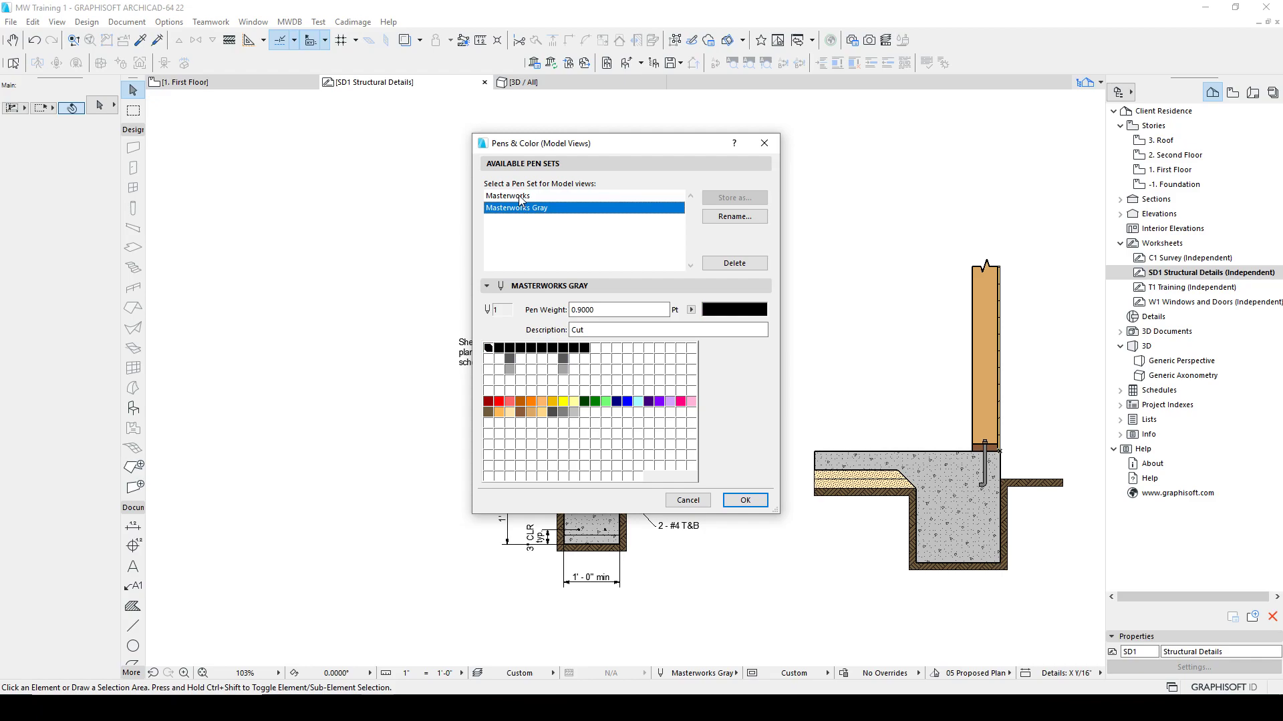
pyautogui.click(520, 197)
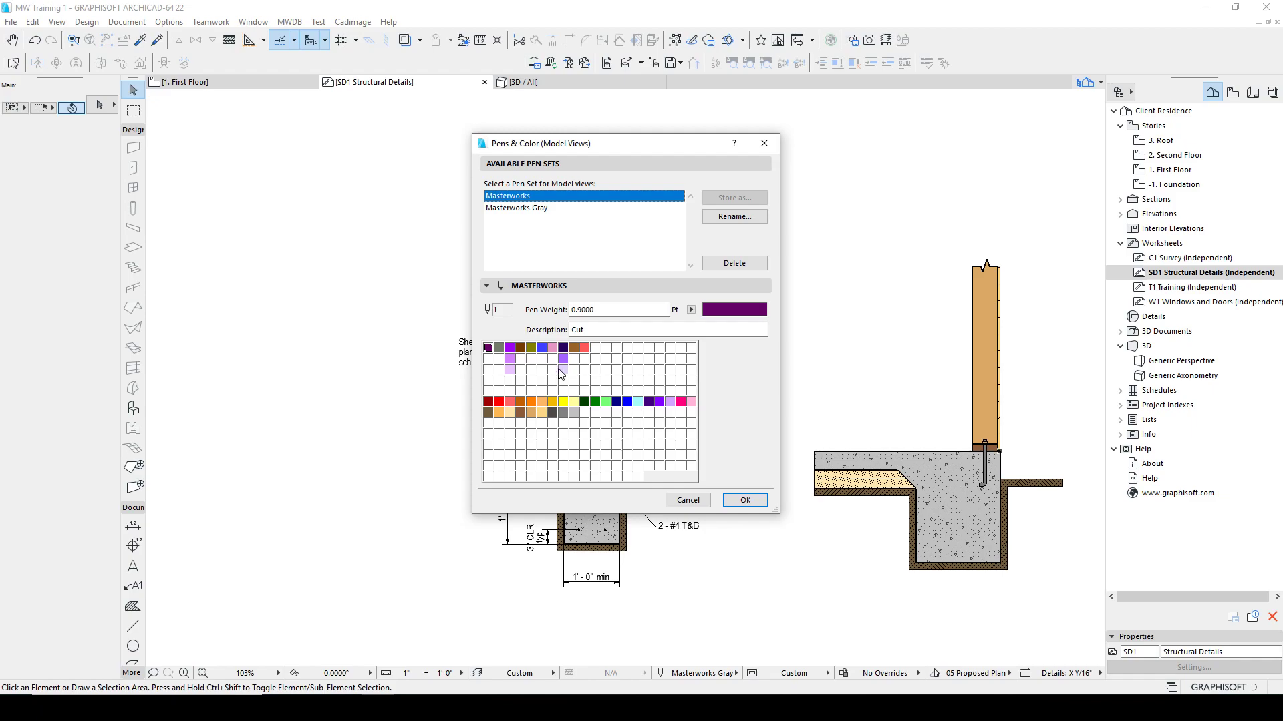
# Examine the weights, colors and descriptions of individual line and fill pens in the Masterworks pen set, then close the pen settings.
pyautogui.click(500, 349)
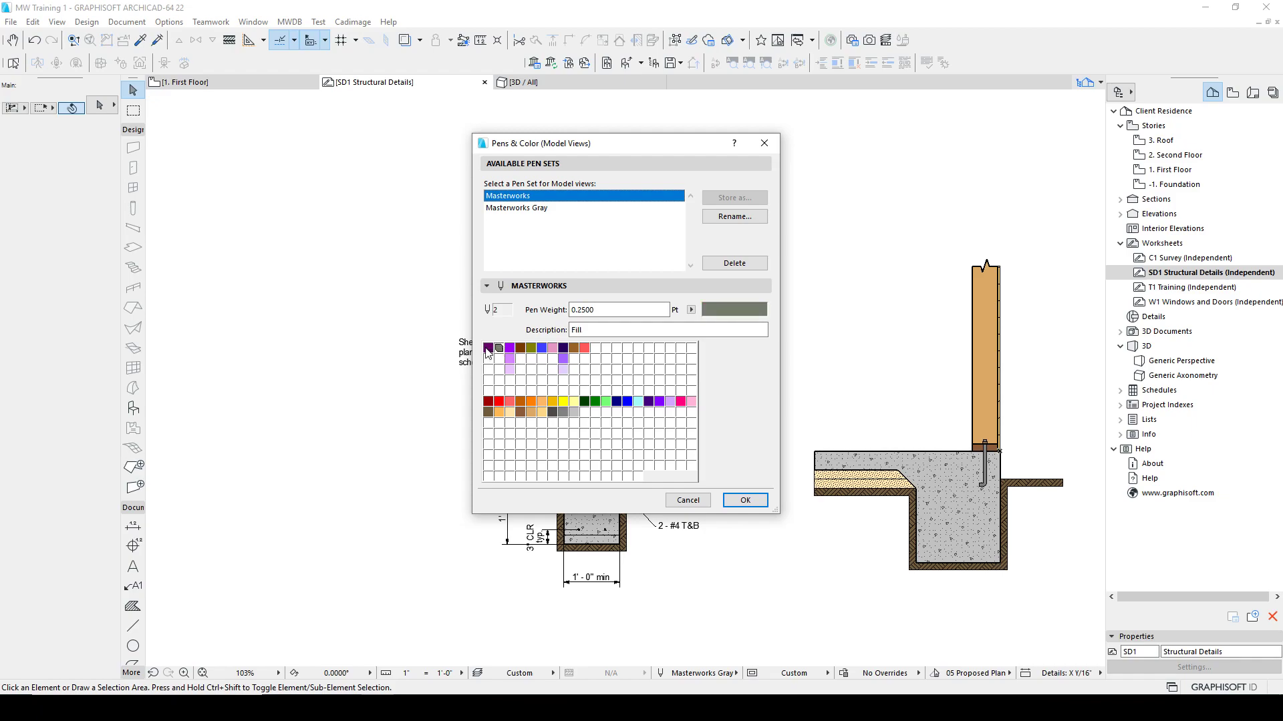
pyautogui.click(488, 348)
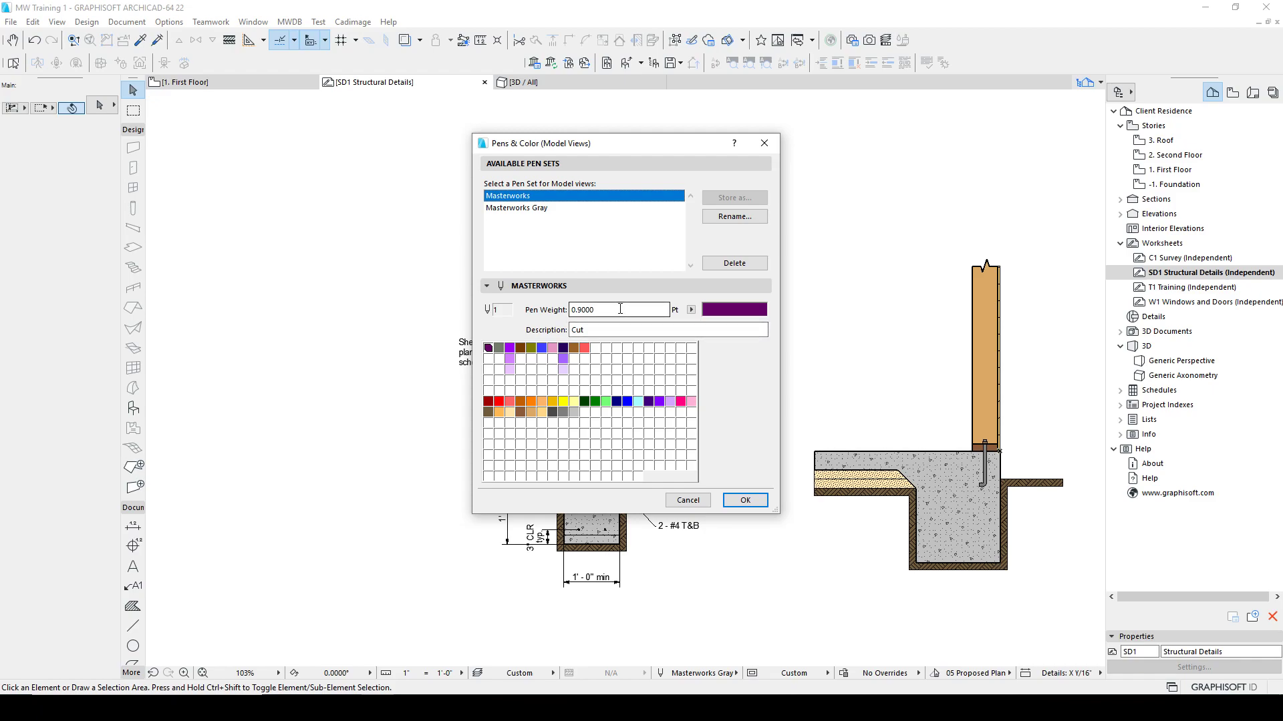
pyautogui.click(519, 348)
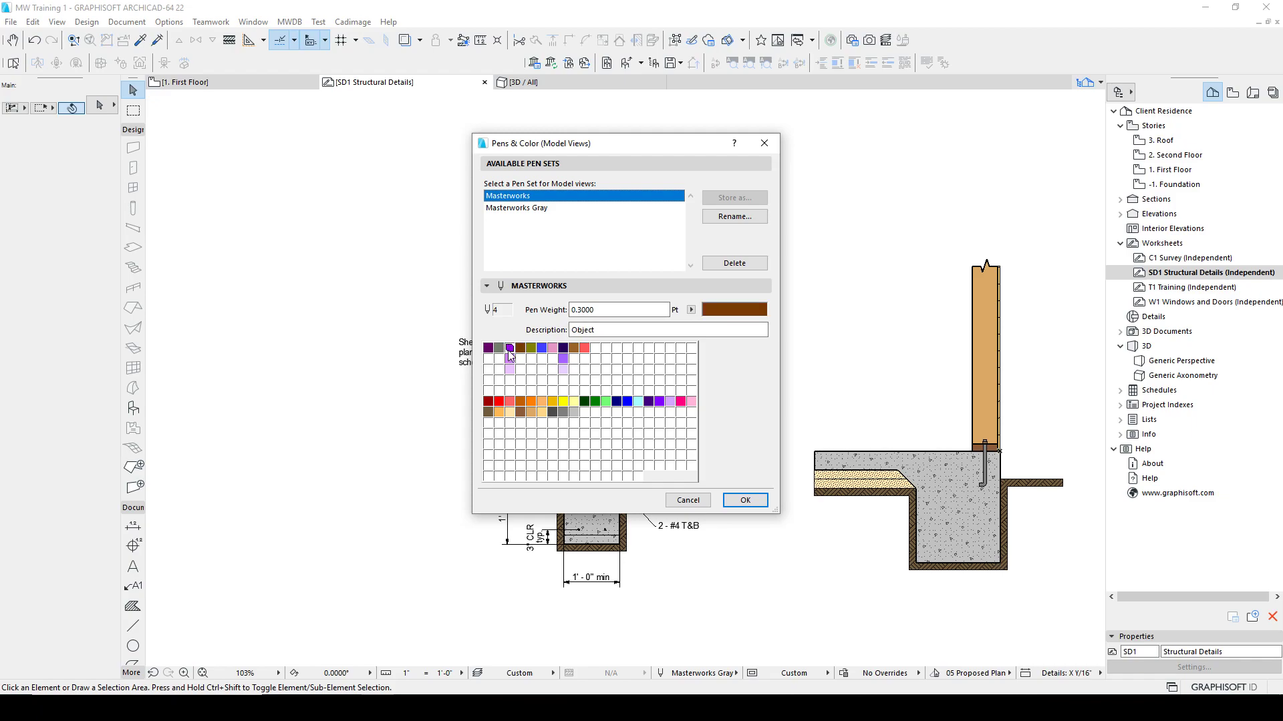
pyautogui.click(500, 349)
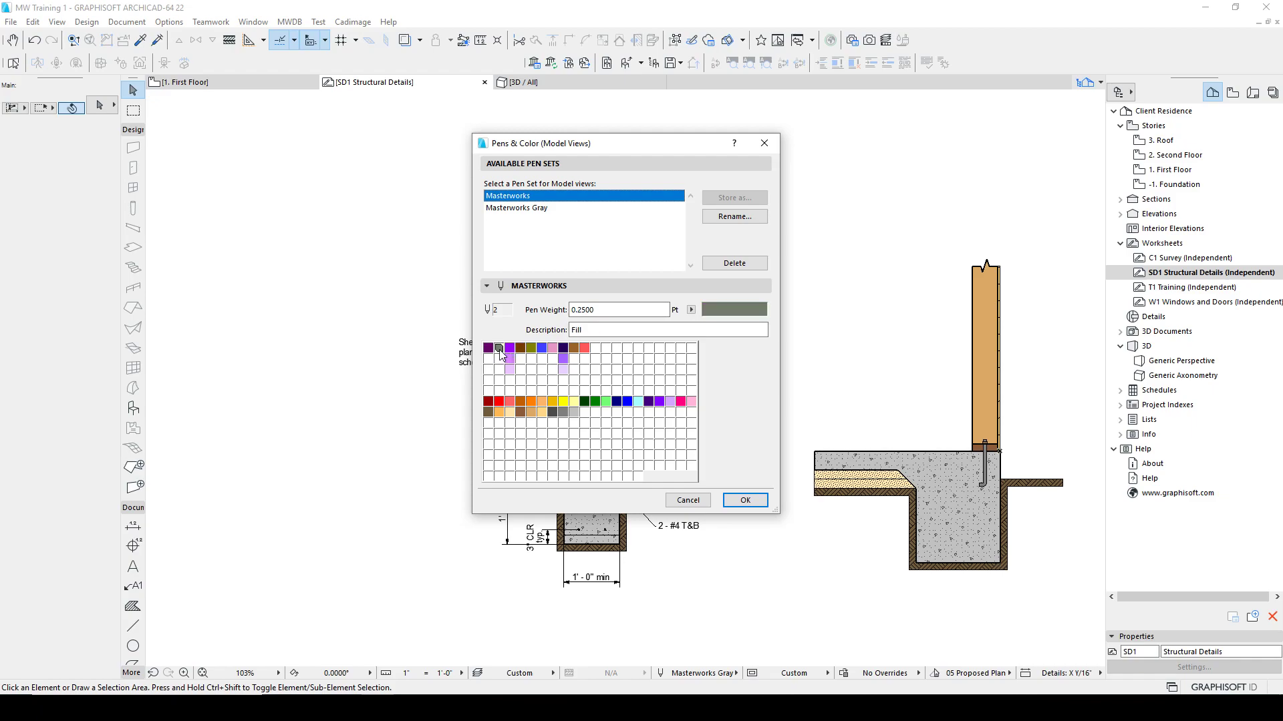
pyautogui.click(488, 402)
pyautogui.click(574, 412)
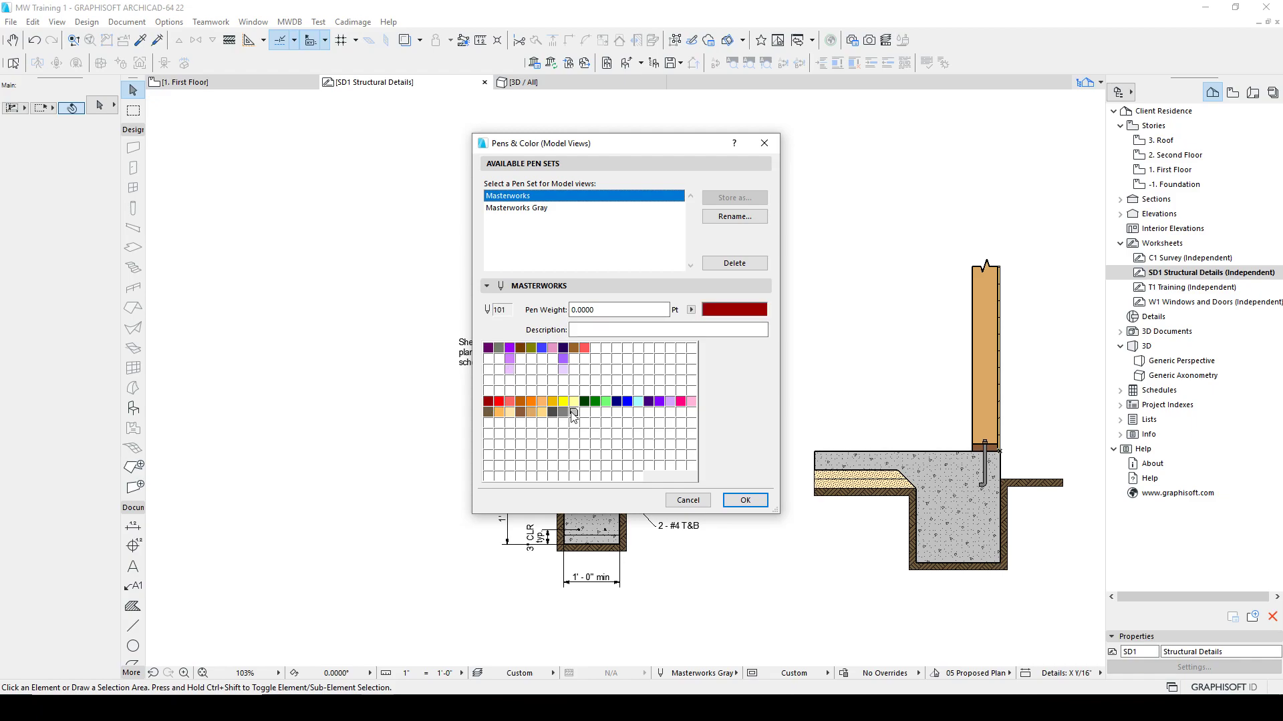
pyautogui.click(627, 402)
pyautogui.click(670, 402)
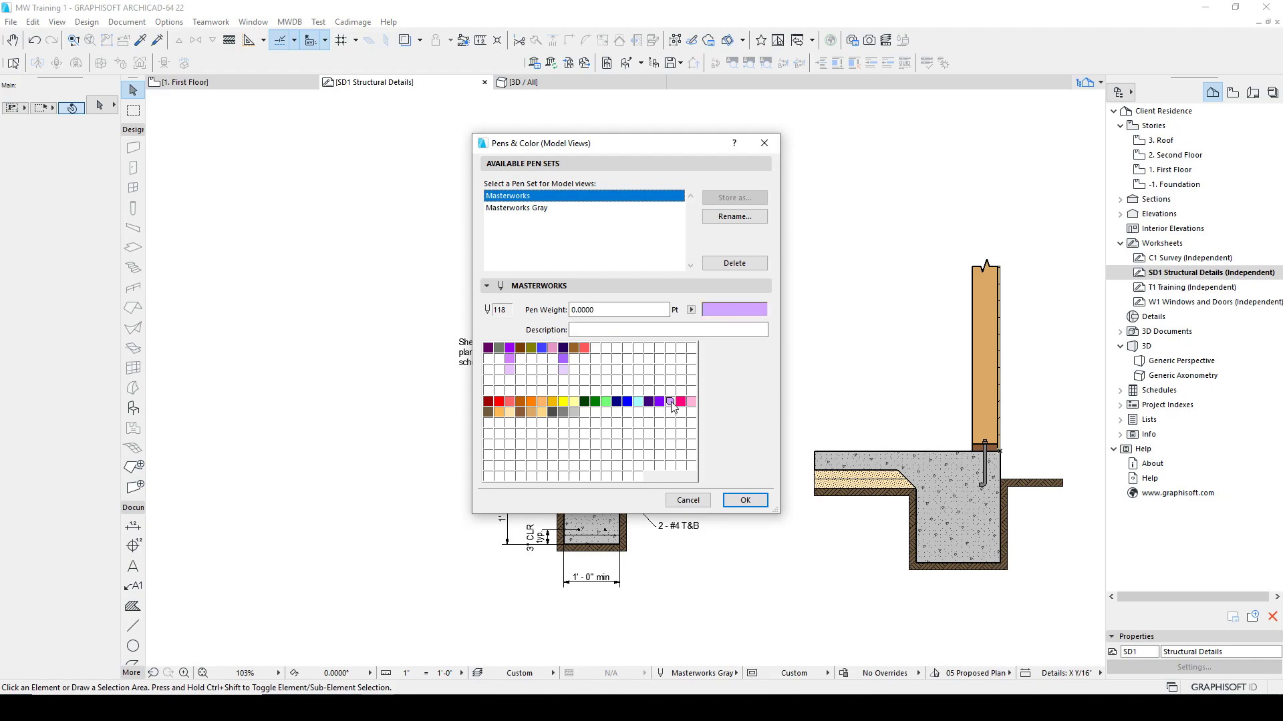
pyautogui.click(531, 401)
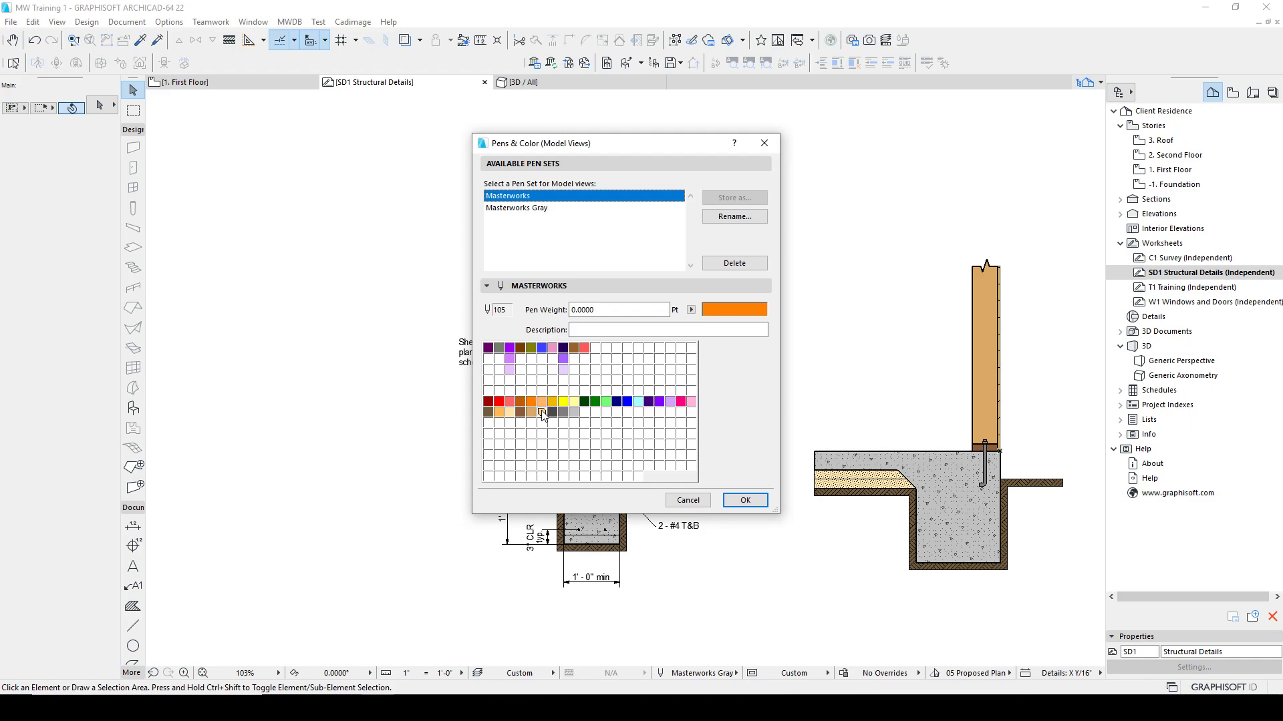
pyautogui.click(542, 412)
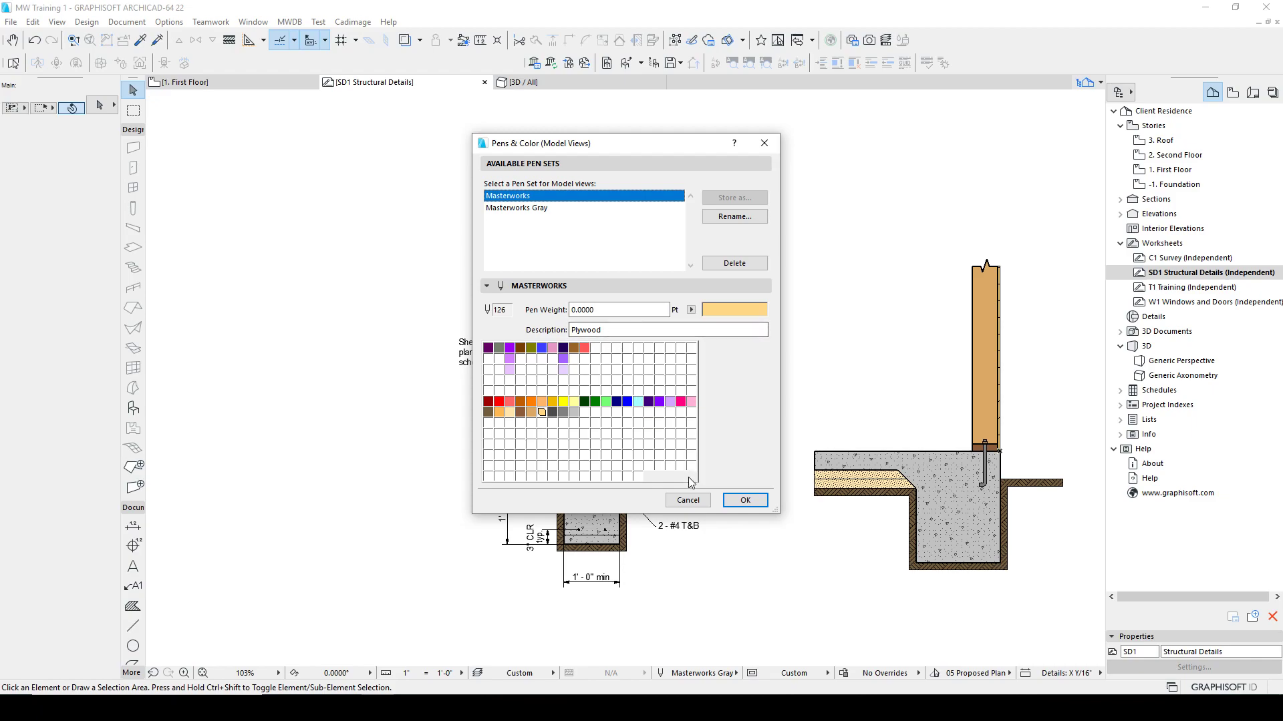
pyautogui.click(744, 500)
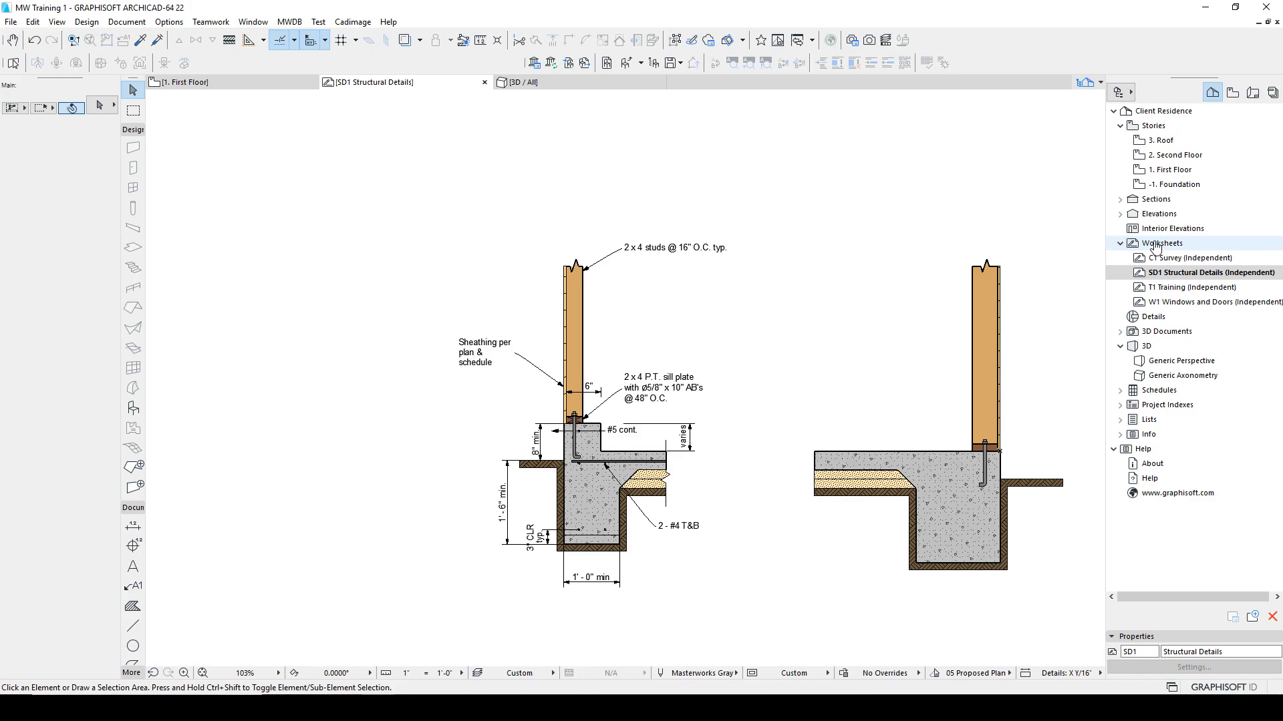
# Create a new independent worksheet with the reference ID Cab and the name Cabinets Details.
pyautogui.rightClick(1156, 247)
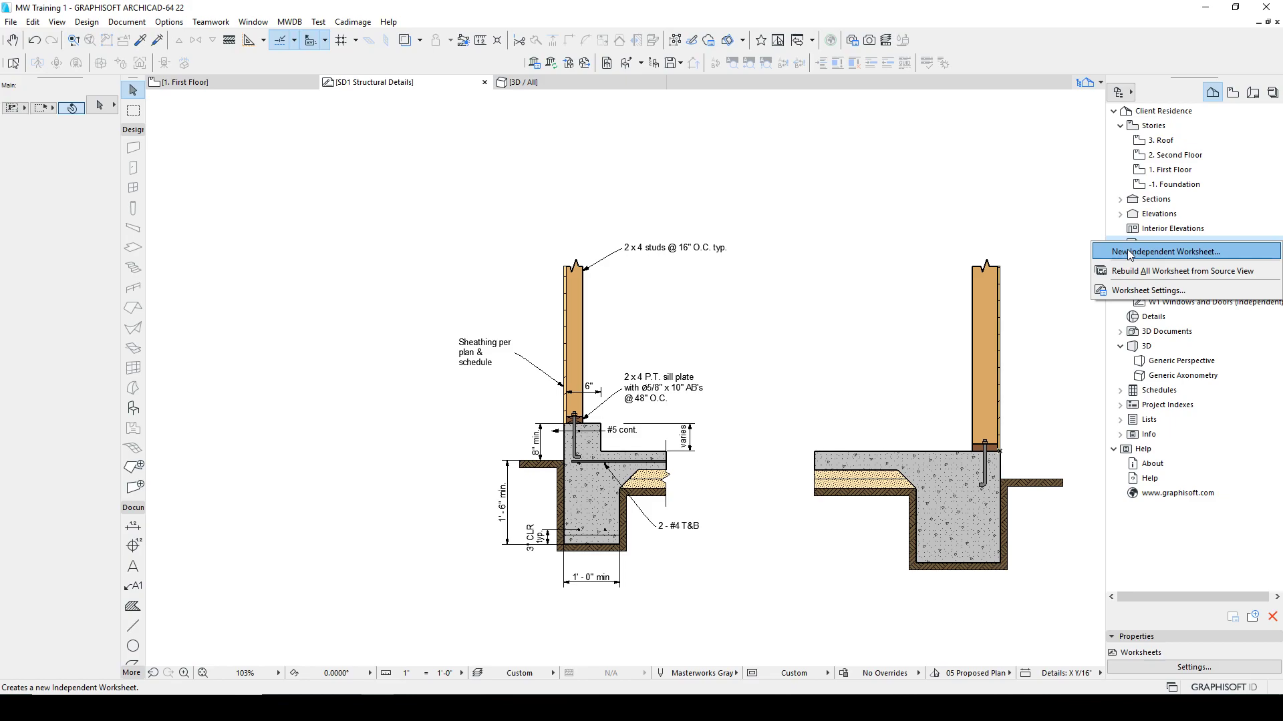
pyautogui.click(1128, 252)
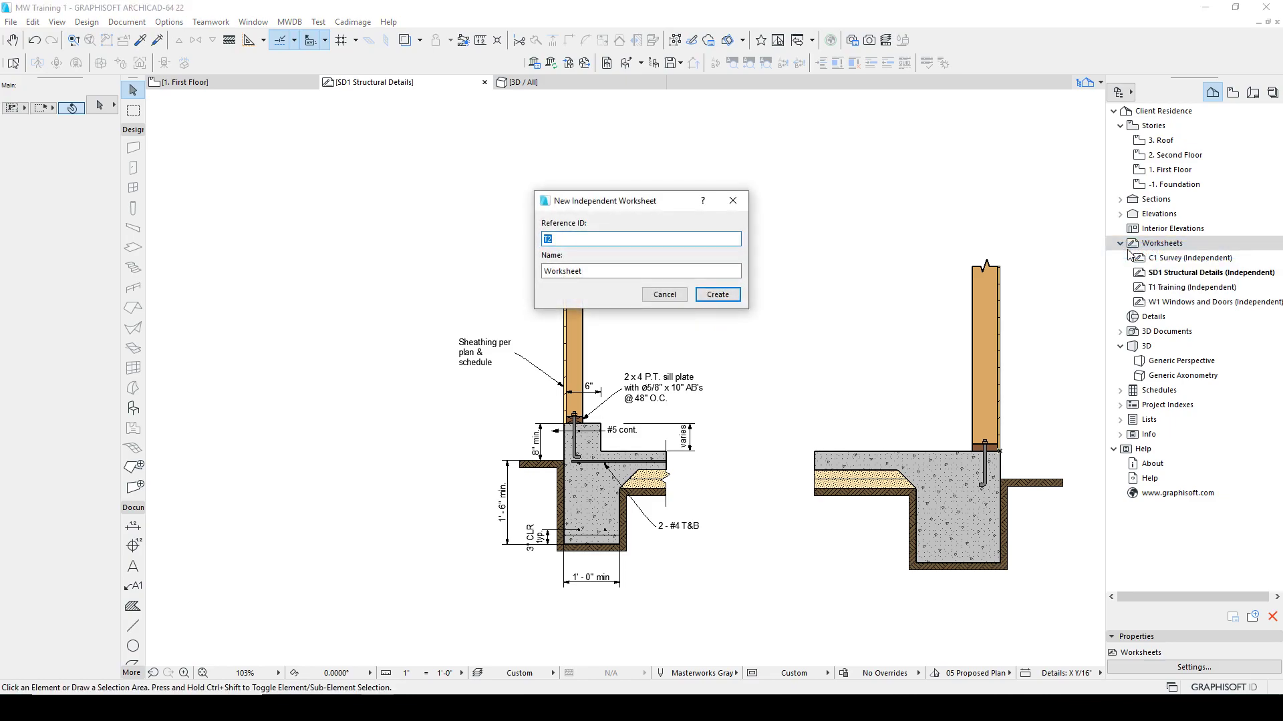
pyautogui.press('super')
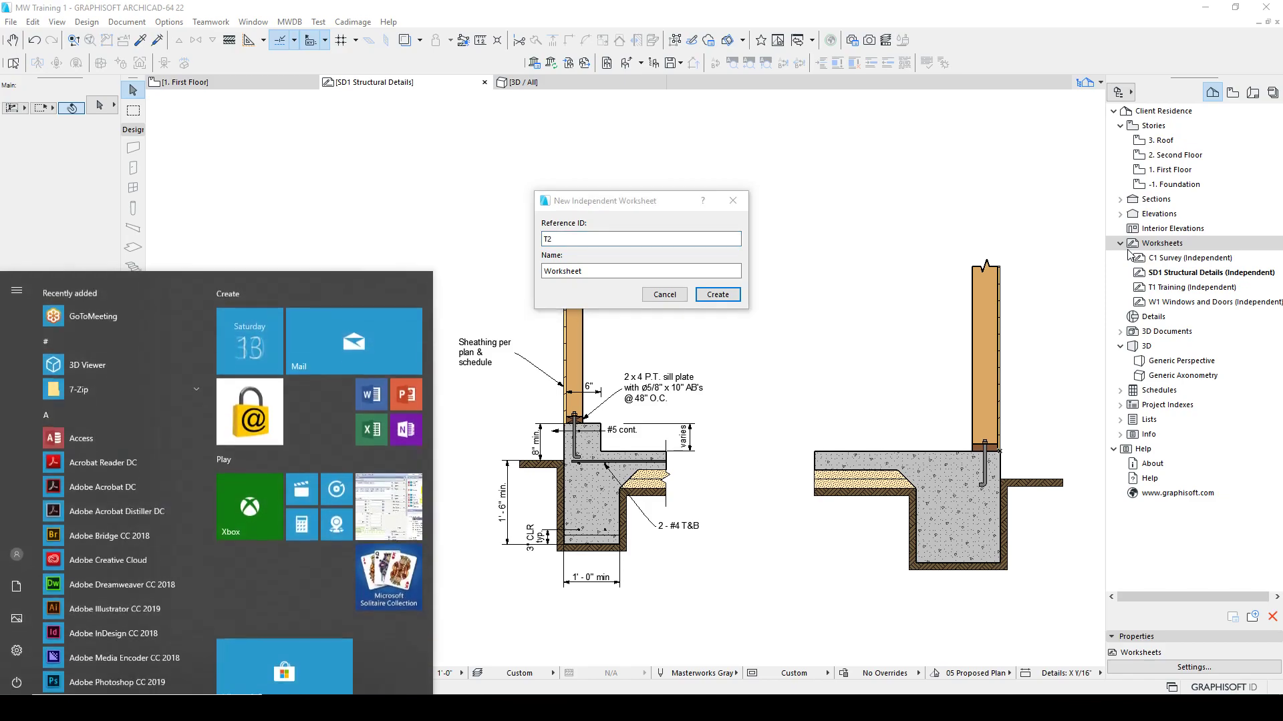
pyautogui.click(674, 241)
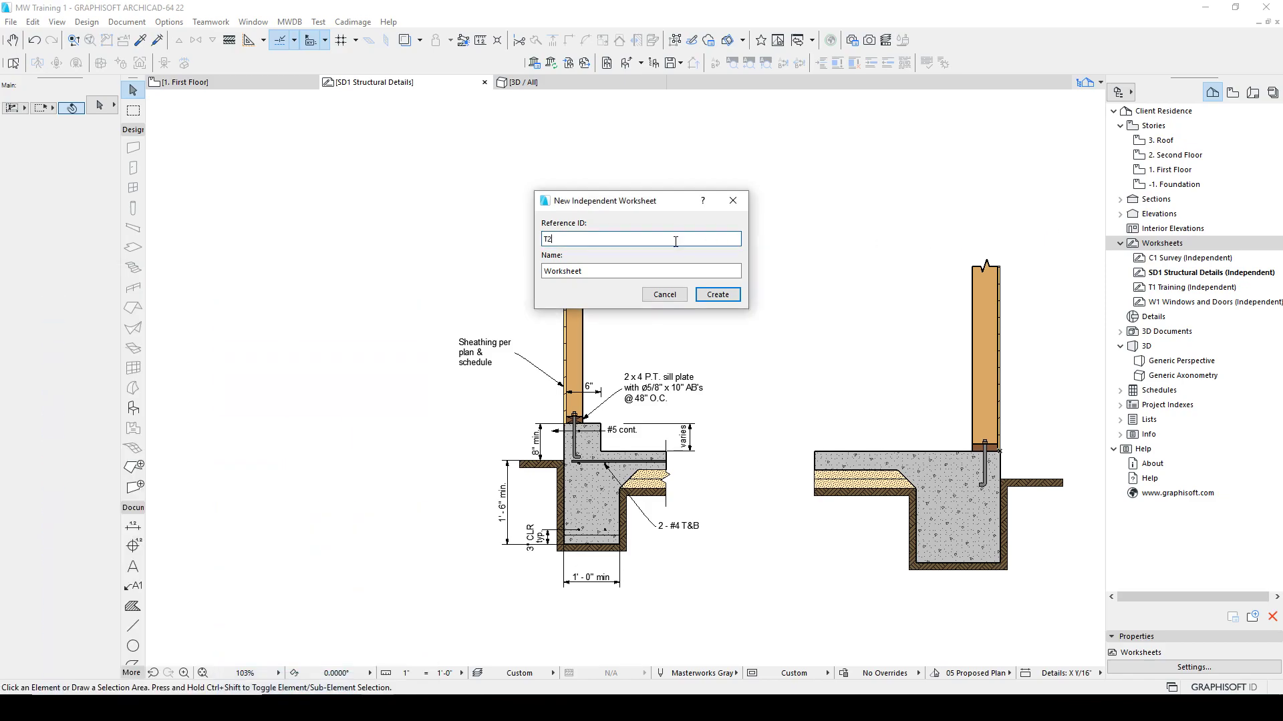
pyautogui.press('BackSpace')
pyautogui.write('CA')
pyautogui.press('BackSpace')
pyautogui.write('ab')
pyautogui.press('Tab')
pyautogui.write('Cabinets De')
pyautogui.press('BackSpace')
pyautogui.press('BackSpace')
pyautogui.write('Details')
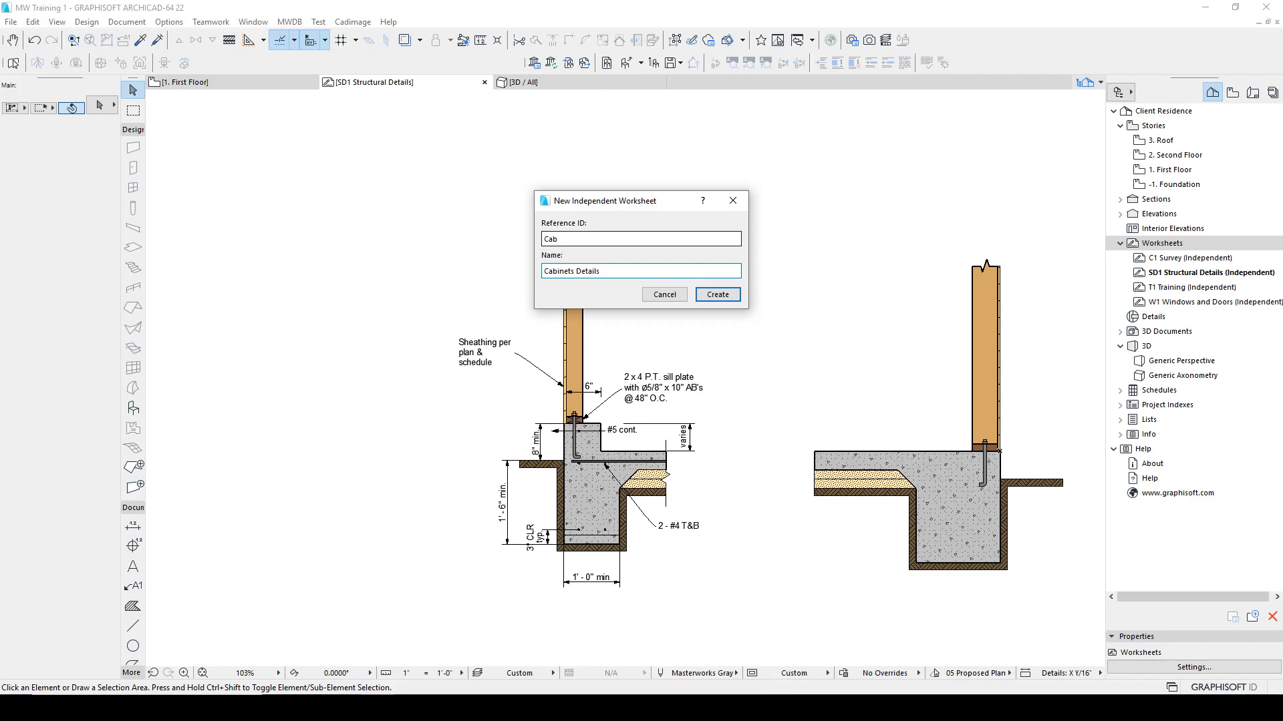
pyautogui.press('Return')
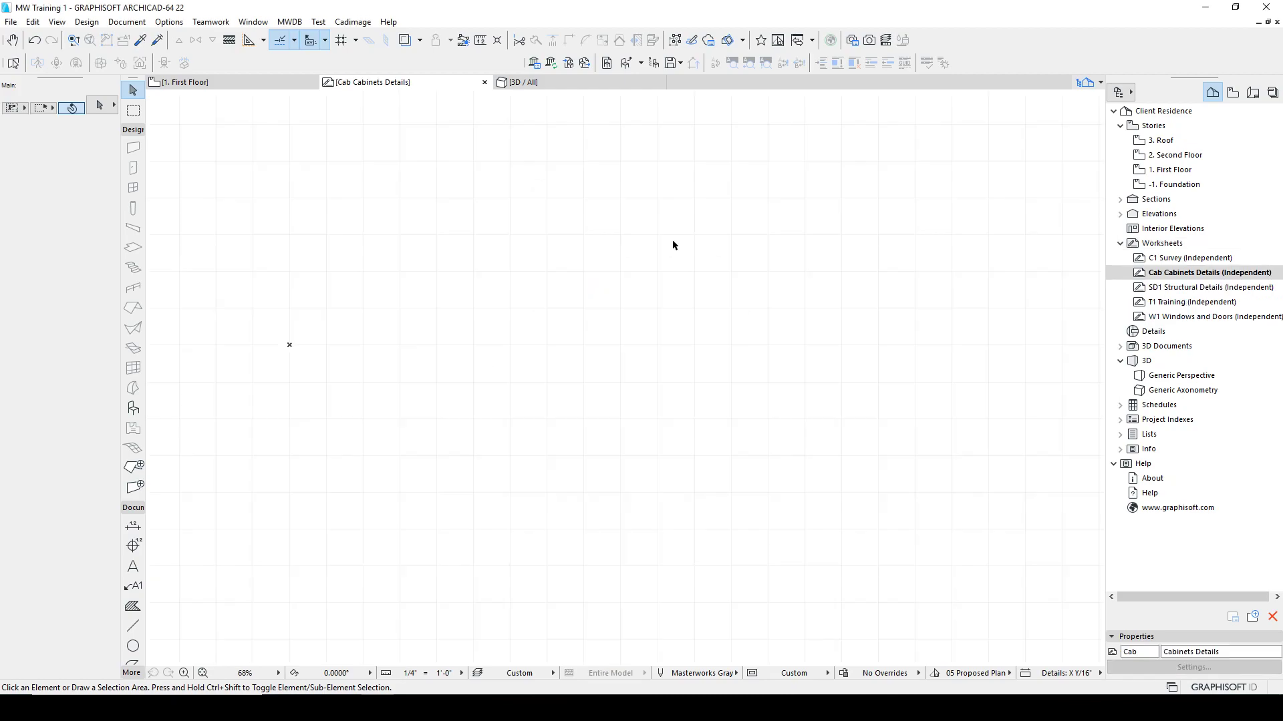
# Hide the construction grid in the Cabinets Details worksheet.
pyautogui.click(355, 41)
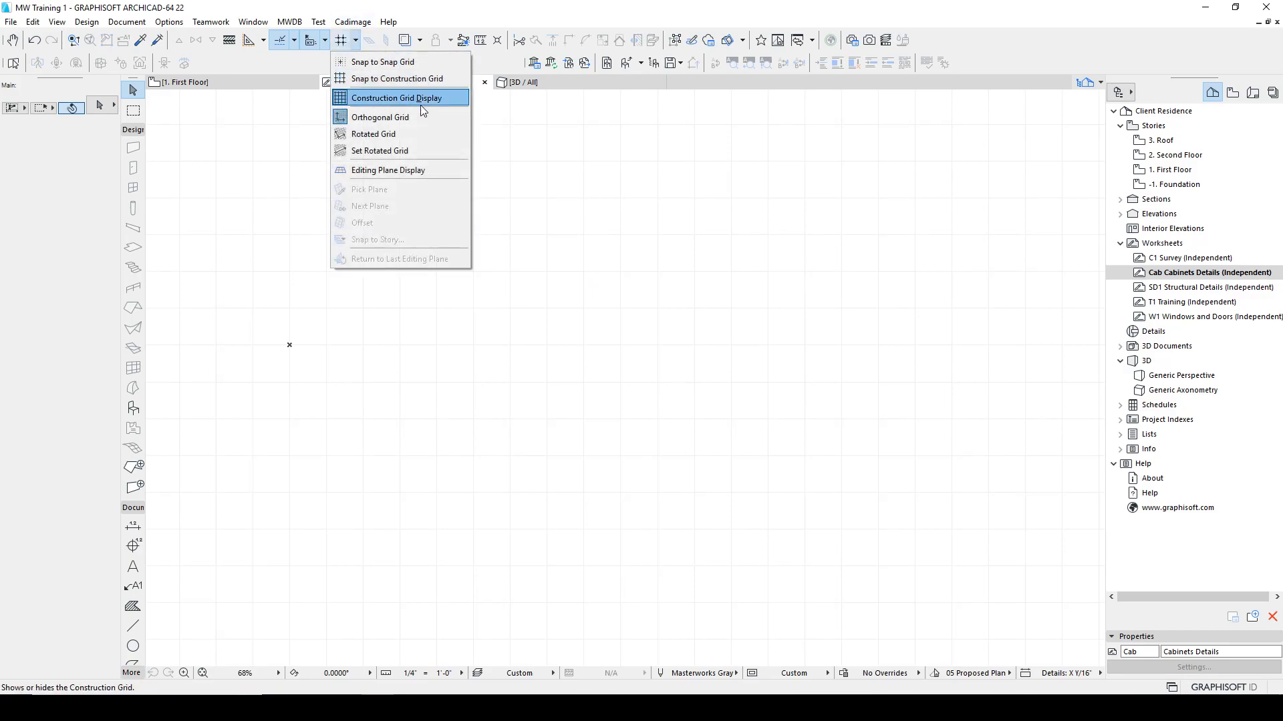
pyautogui.click(354, 97)
# Draw a vertical solid line 10'1" long upward, starting a short distance to the right of the worksheet origin.
pyautogui.scroll(3, 464, 383)
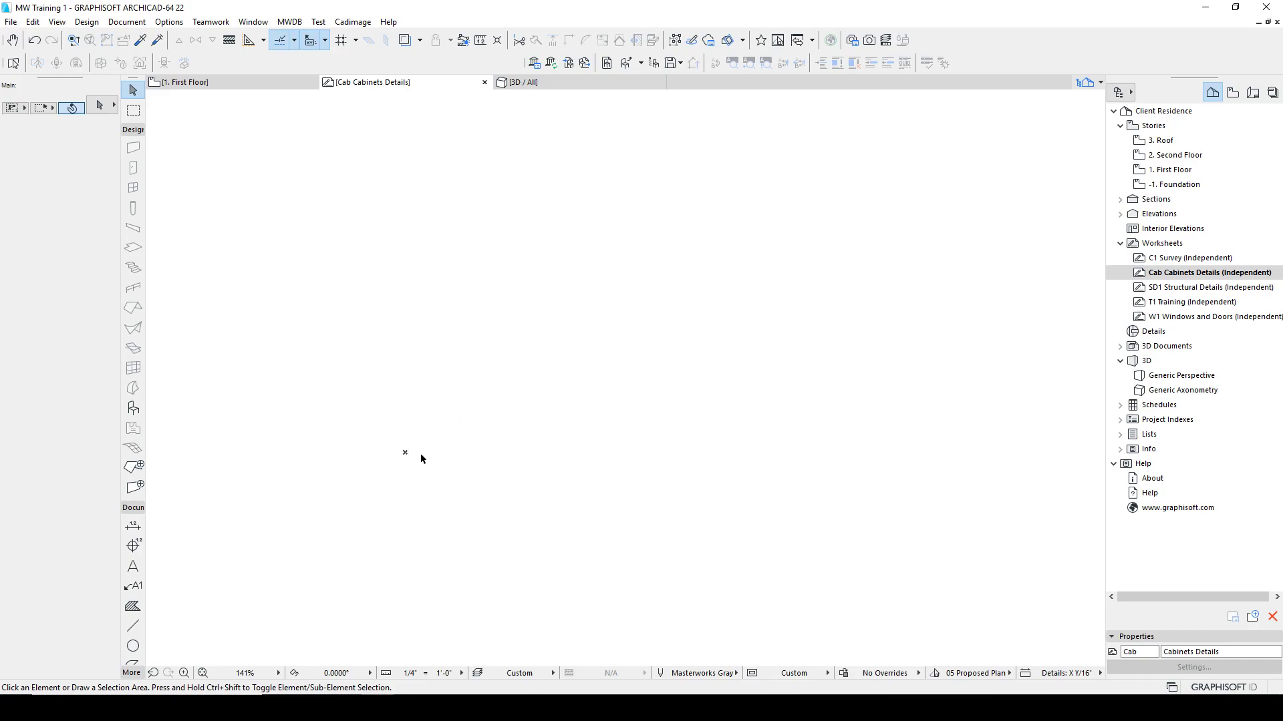
pyautogui.press('l')
pyautogui.click(541, 453)
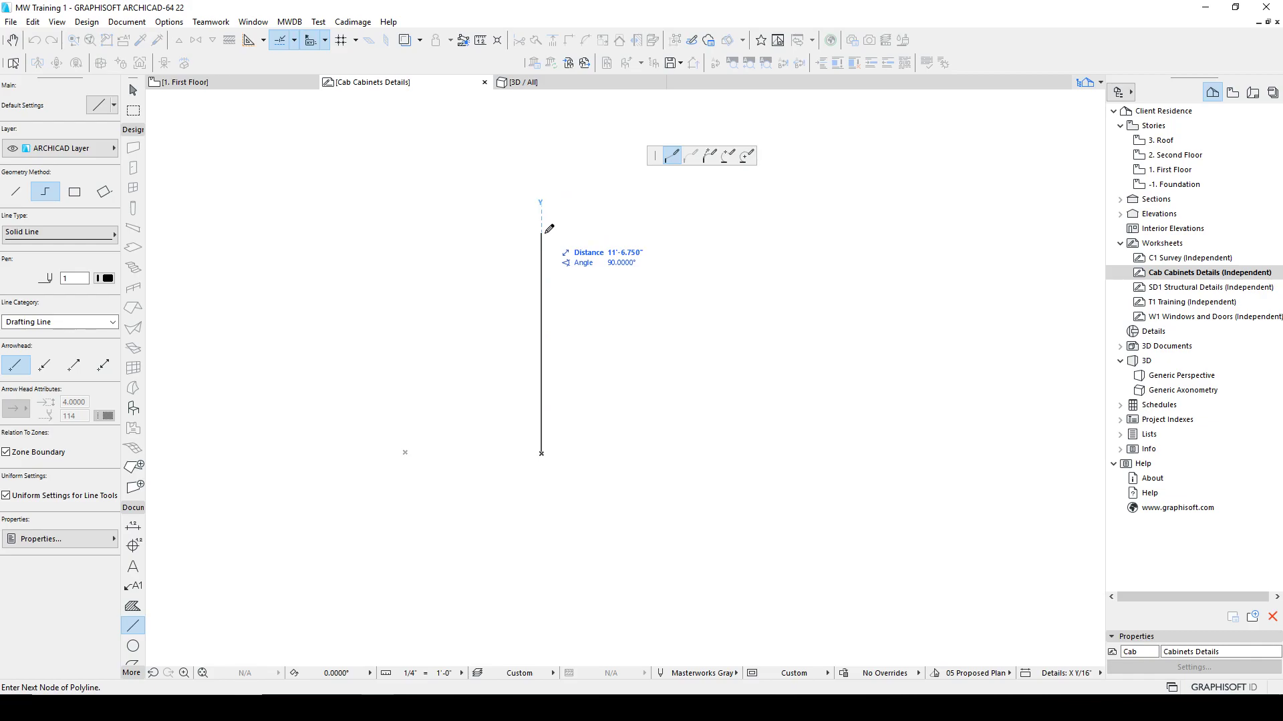
pyautogui.write('10')
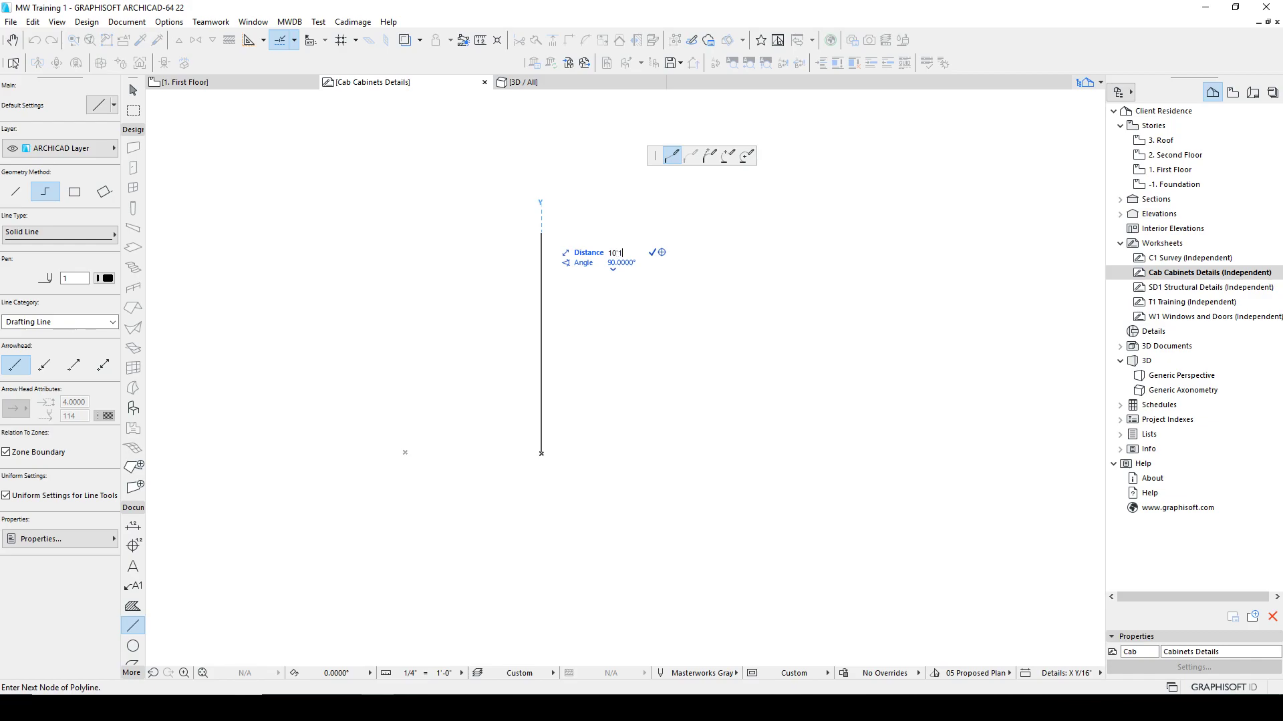
pyautogui.write("'1")
pyautogui.press('Return')
pyautogui.click(542, 259)
# Draw a horizontal solid line running right from the lower end of the vertical line.
pyautogui.scroll(3, 536, 418)
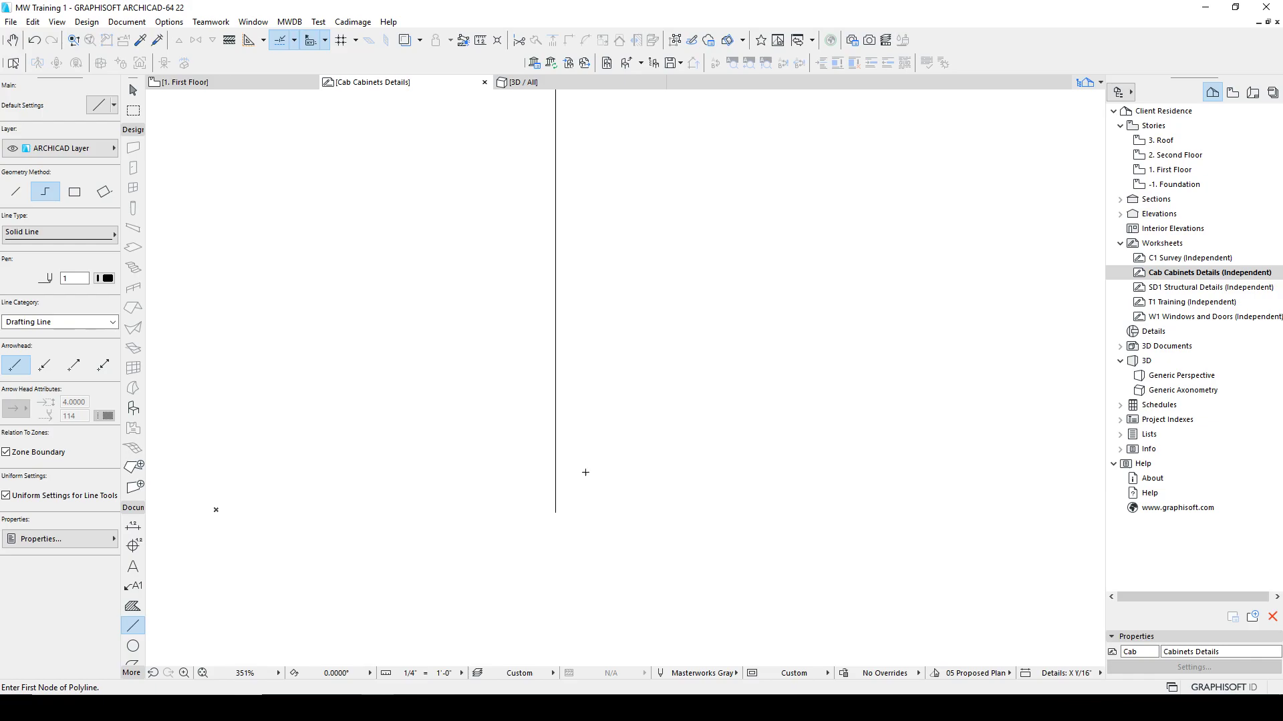
pyautogui.click(555, 513)
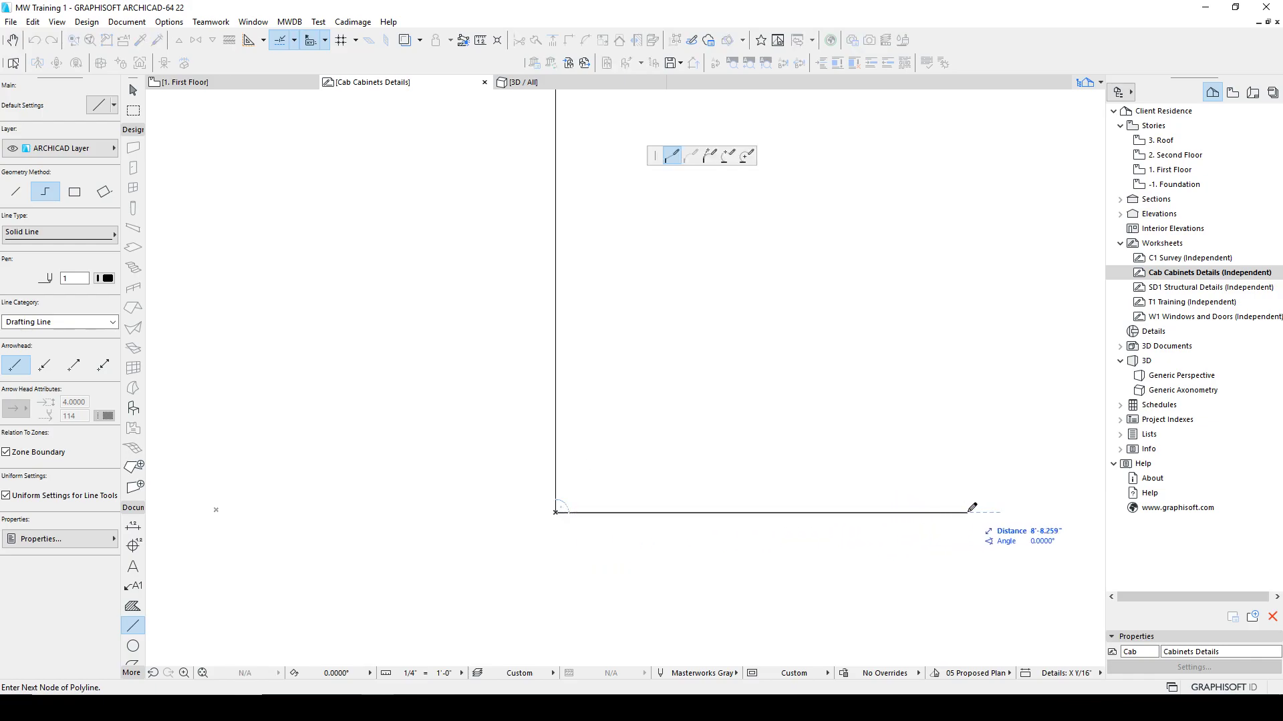
pyautogui.doubleClick(888, 513)
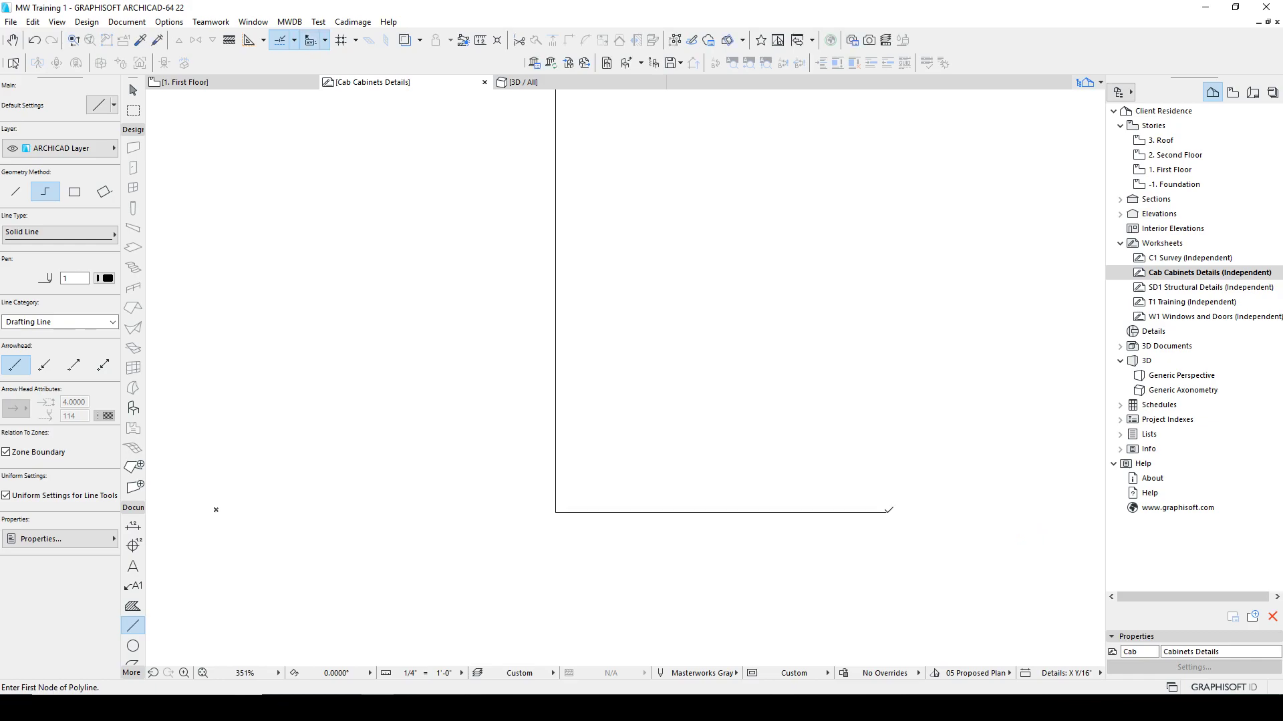
# Assign pen 1 to both the vertical line and the horizontal line.
pyautogui.scroll(-3, 646, 483)
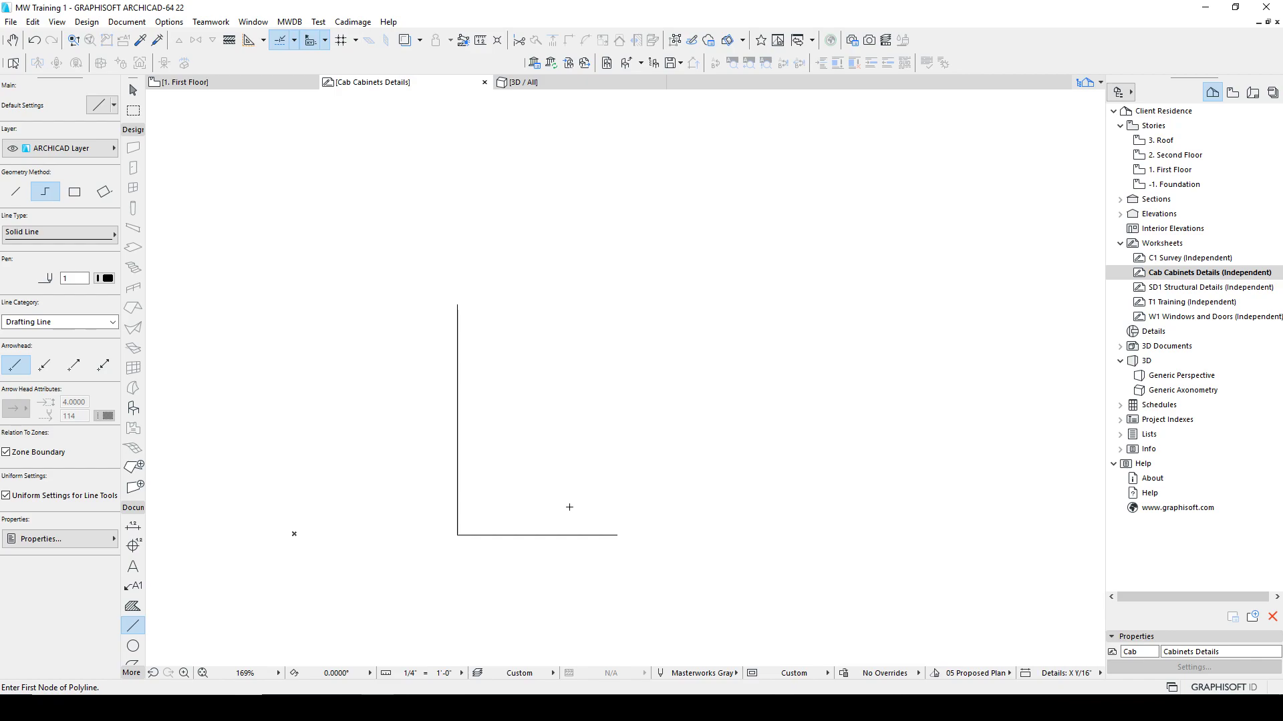
pyautogui.moveTo(567, 493); pyautogui.dragTo(615, 459, button='middle')
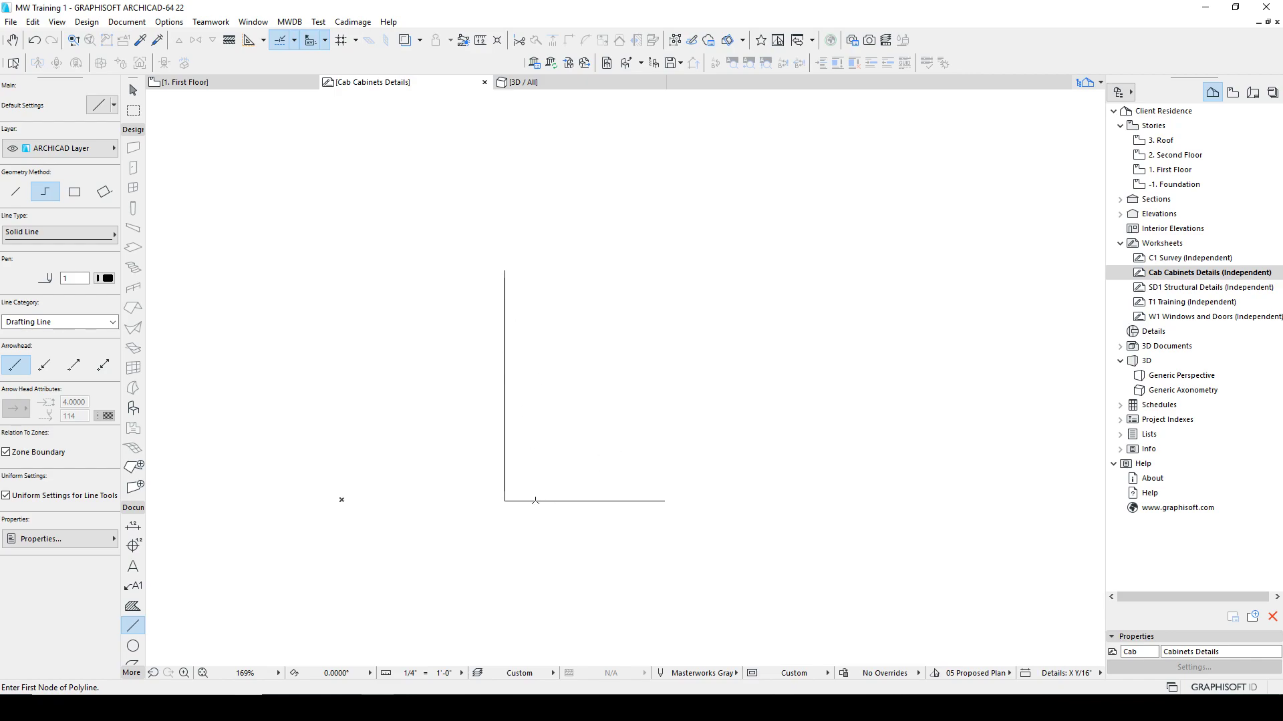
pyautogui.keyDown('shift'); pyautogui.moveTo(536, 517); pyautogui.dragTo(489, 460); pyautogui.keyUp('shift')
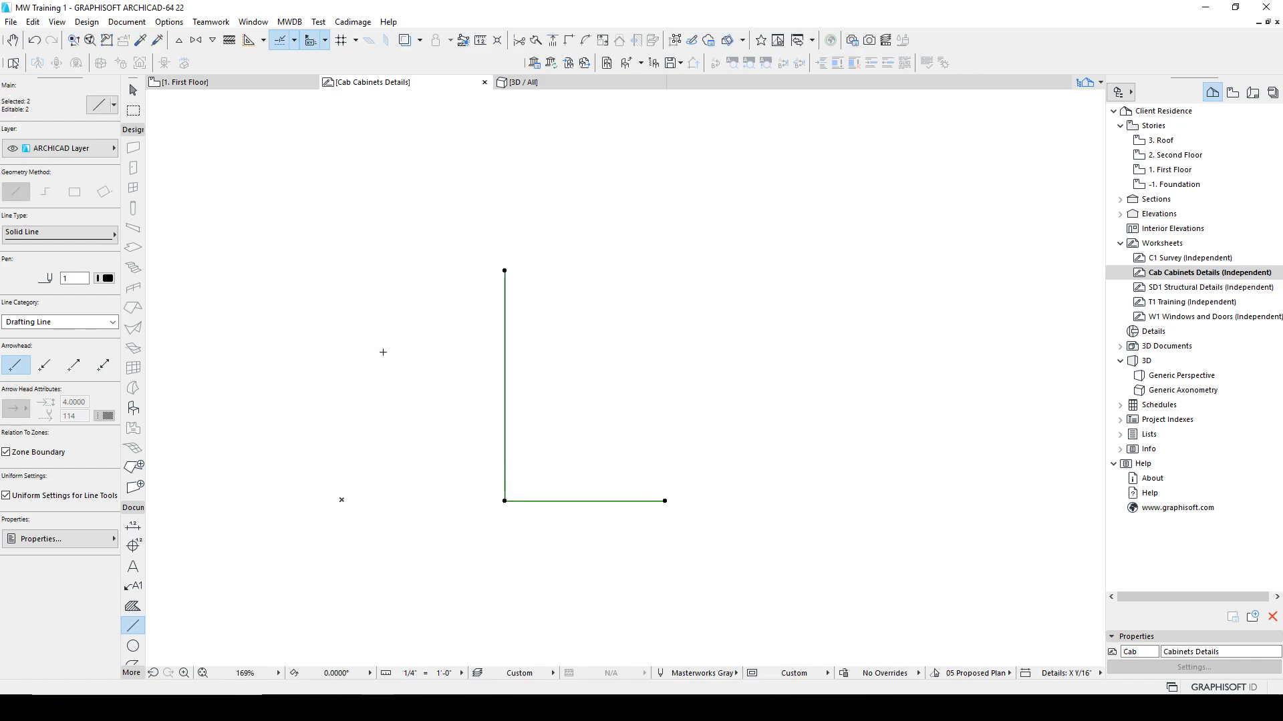
pyautogui.click(107, 278)
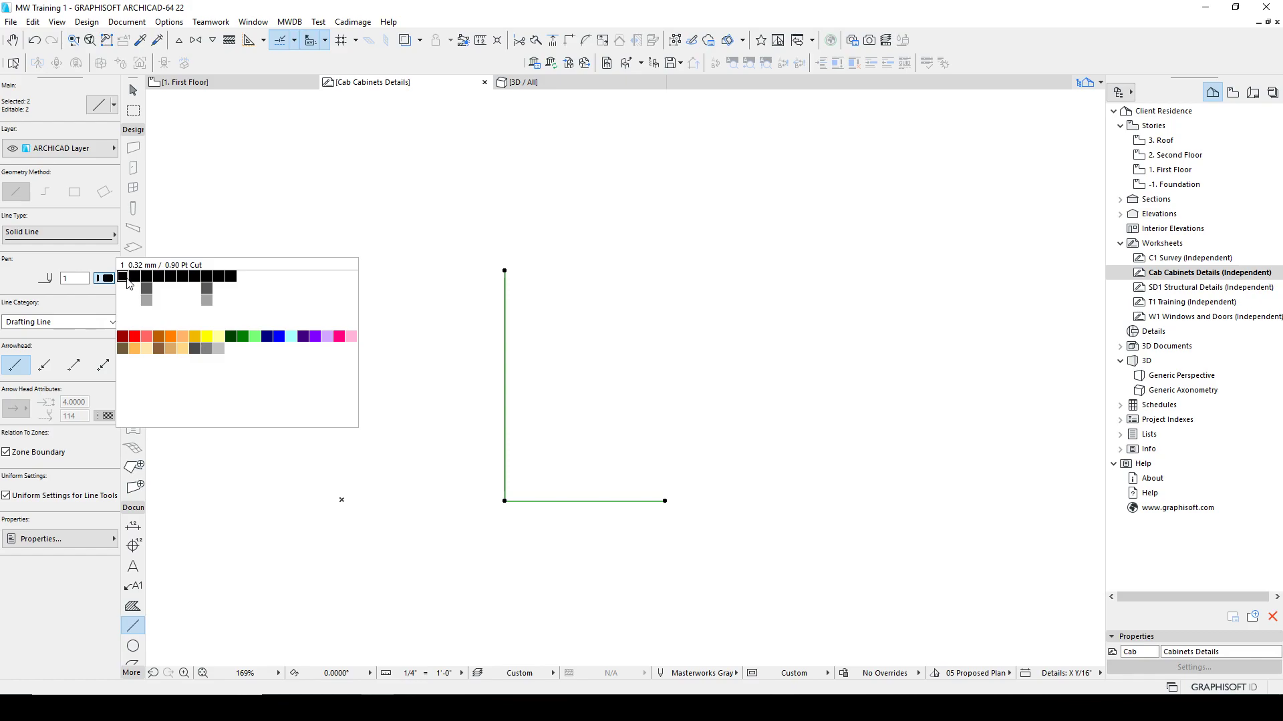
pyautogui.click(129, 284)
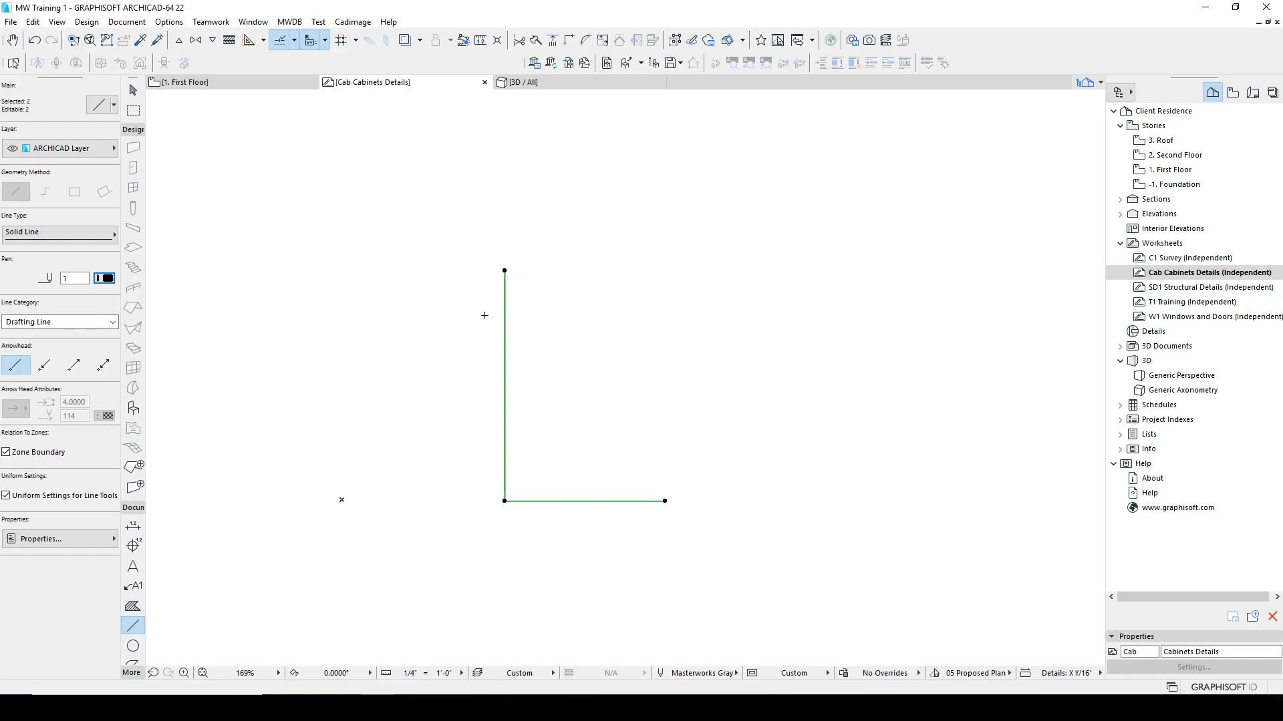
pyautogui.press('Escape')
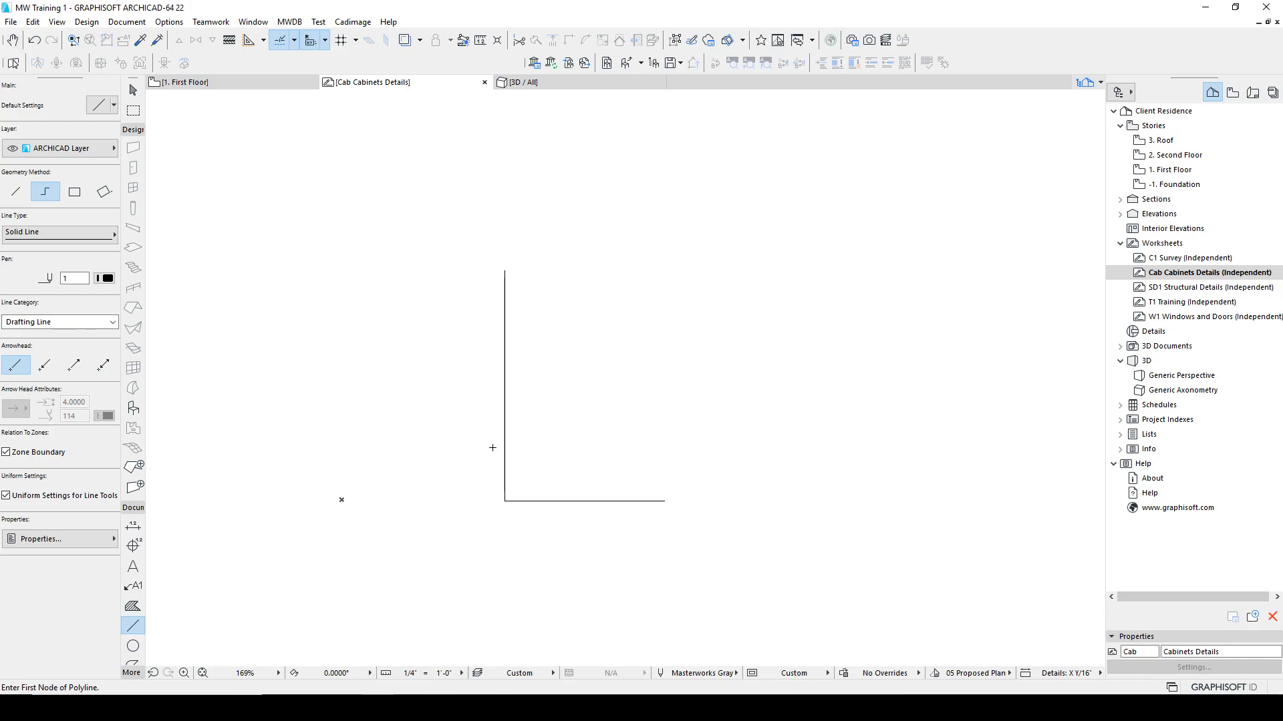
# Copy the horizontal line from the vertical line's lower end to its upper end.
pyautogui.moveTo(547, 448); pyautogui.dragTo(570, 515, button='middle')
pyautogui.scroll(3, 558, 498)
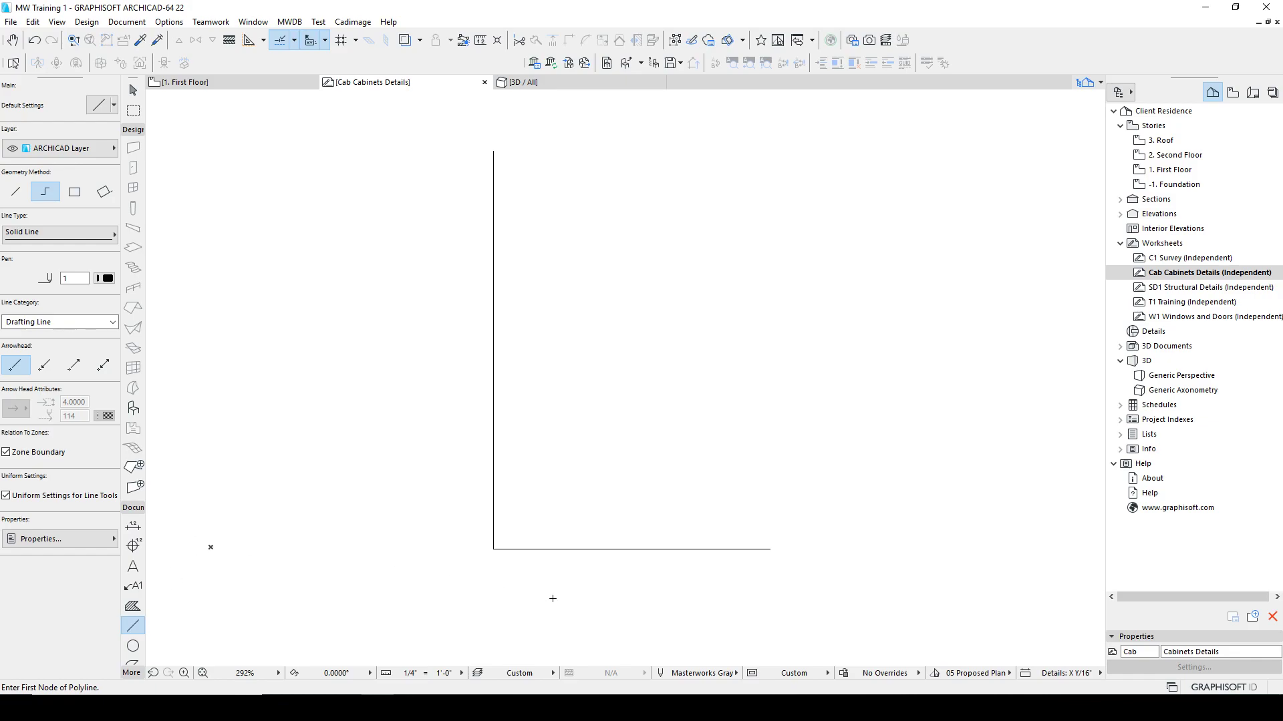
pyautogui.keyDown('shift'); pyautogui.click(642, 552); pyautogui.keyUp('shift')
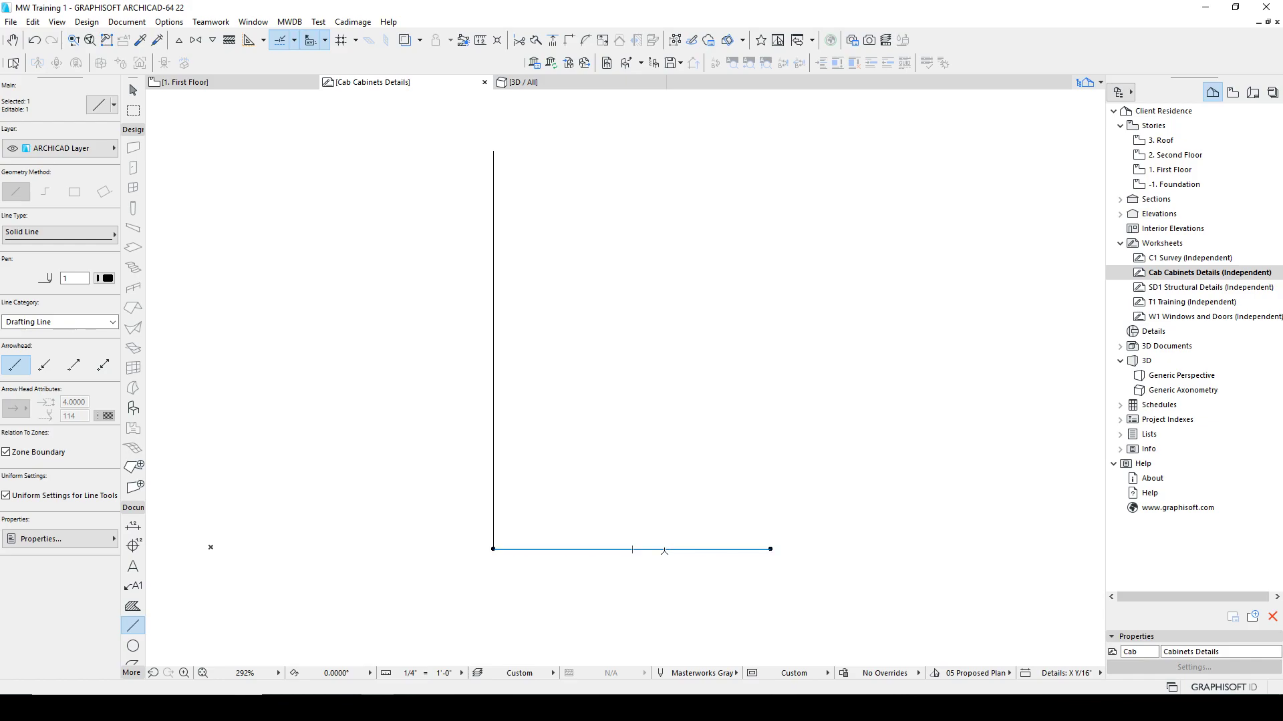
pyautogui.hotkey('ctrl', 'shift', 'd')
pyautogui.click(493, 549)
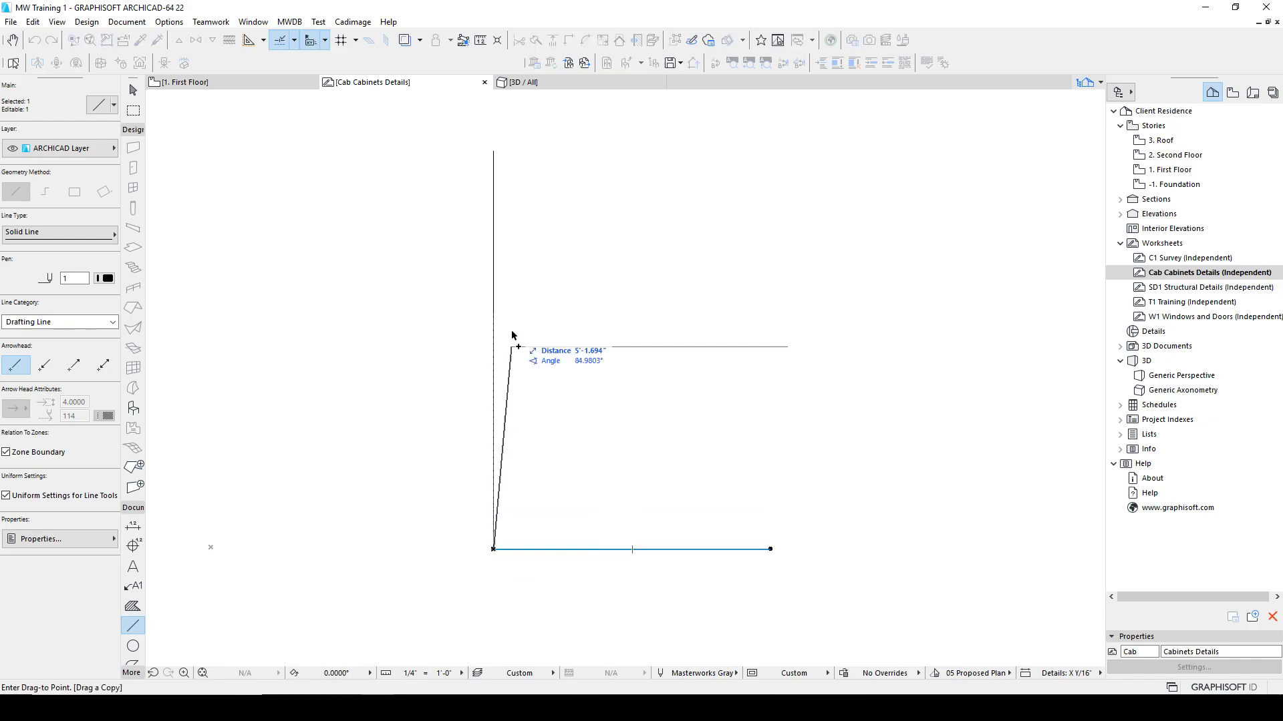
pyautogui.click(493, 150)
pyautogui.press('Escape')
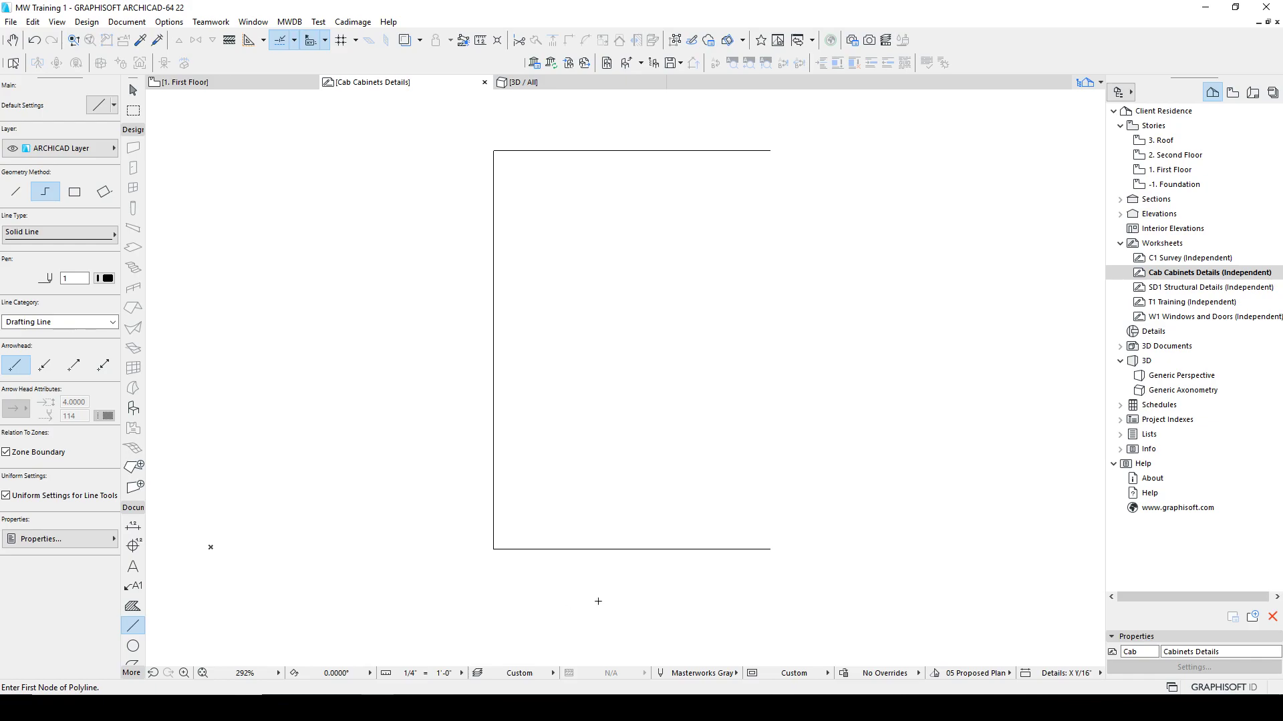
# Try to copy the lowest horizontal line 3/4" straight up.
pyautogui.keyDown('shift'); pyautogui.click(539, 549); pyautogui.keyUp('shift')
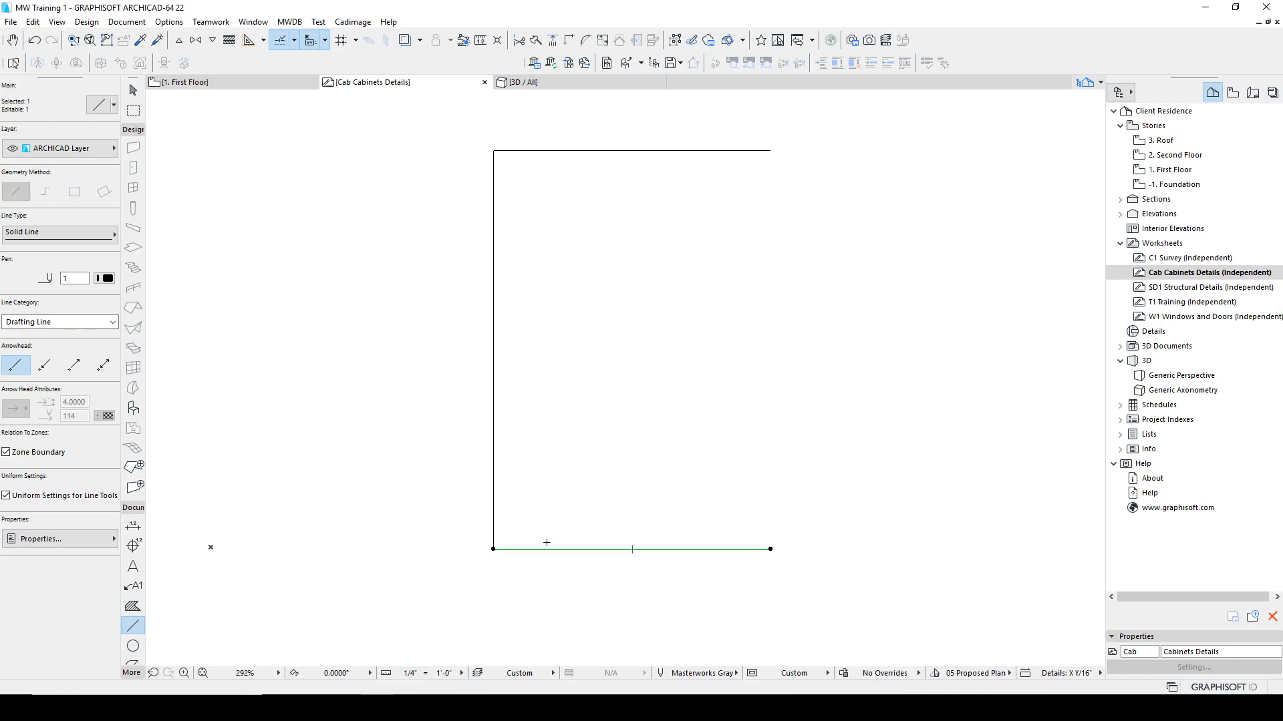
pyautogui.hotkey('ctrl', 'alt', 'd')
pyautogui.click(551, 549)
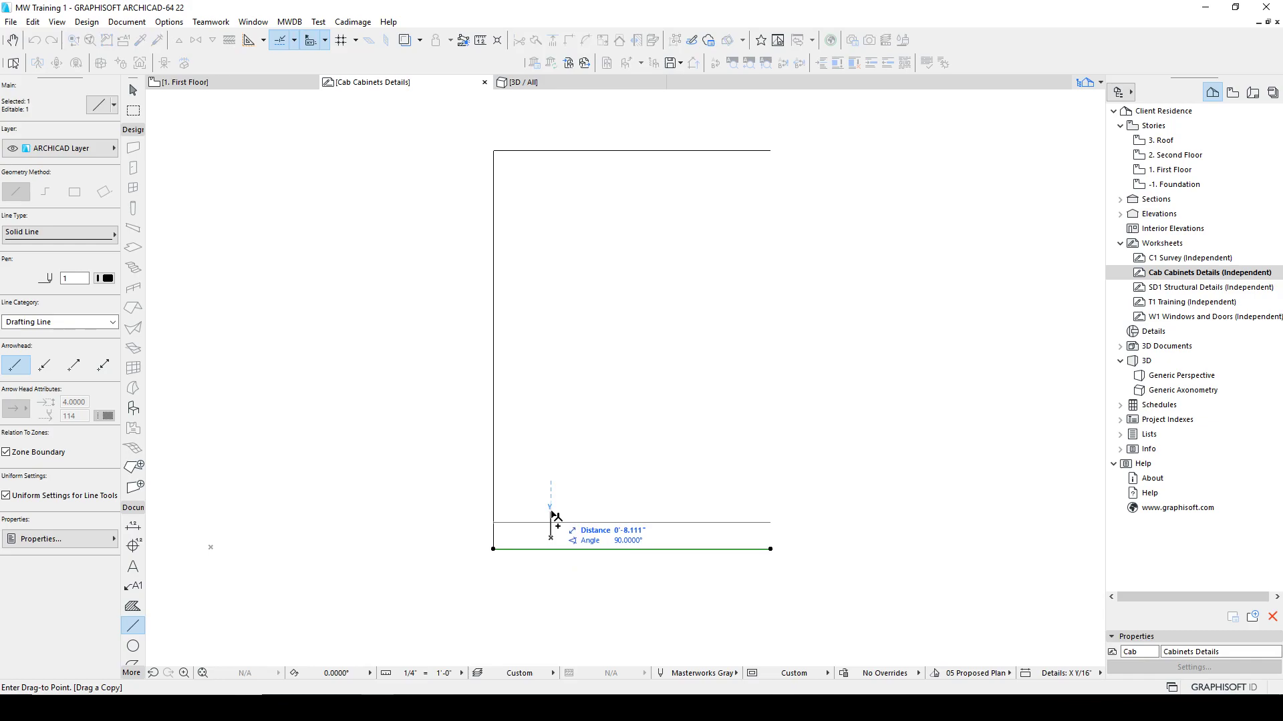
pyautogui.write('3/4')
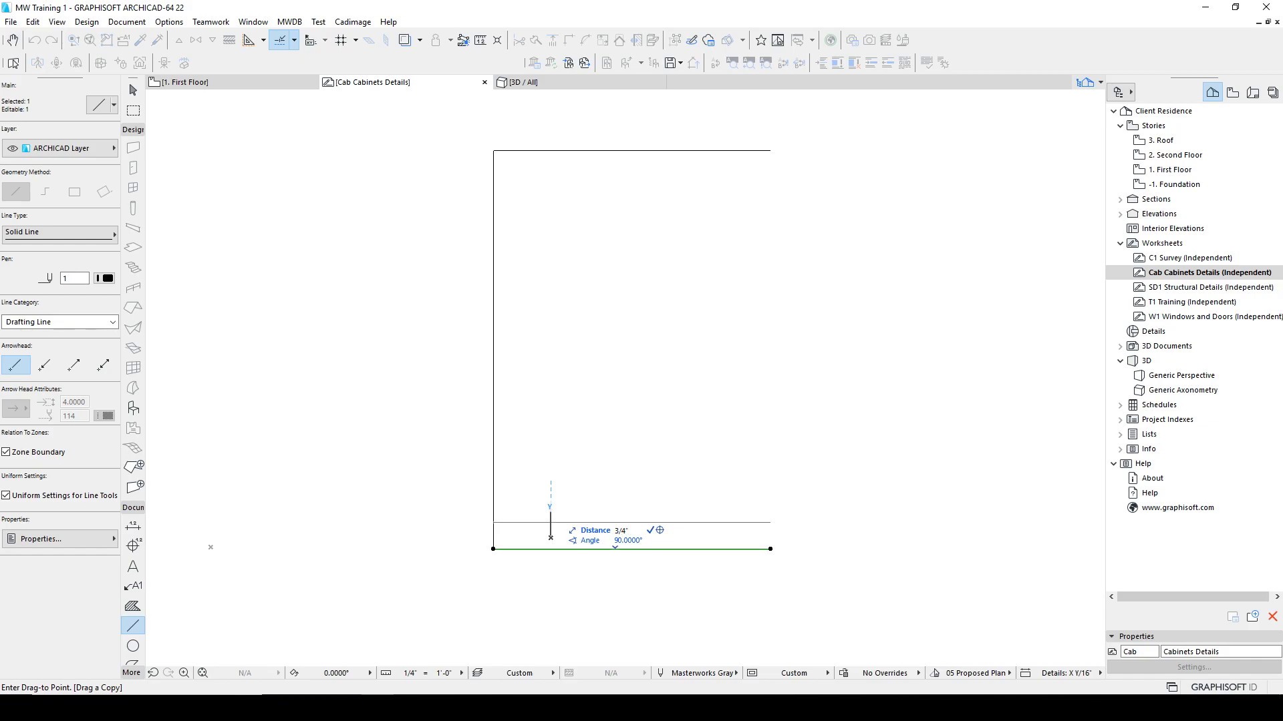
pyautogui.press('Return')
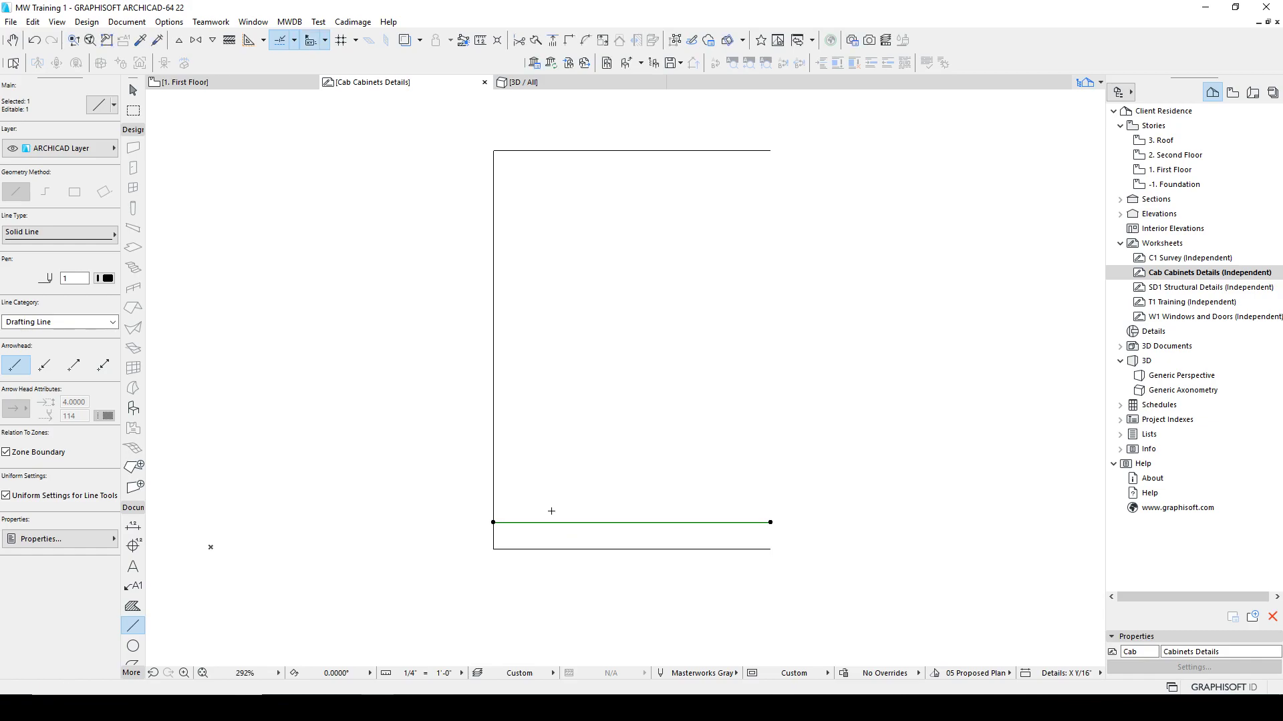
pyautogui.hotkey('ctrl', 'z')
# Copy the lowest horizontal line 0.75" straight up to form the floor thickness.
pyautogui.hotkey('ctrl', 'shift', 'd')
pyautogui.click(562, 535)
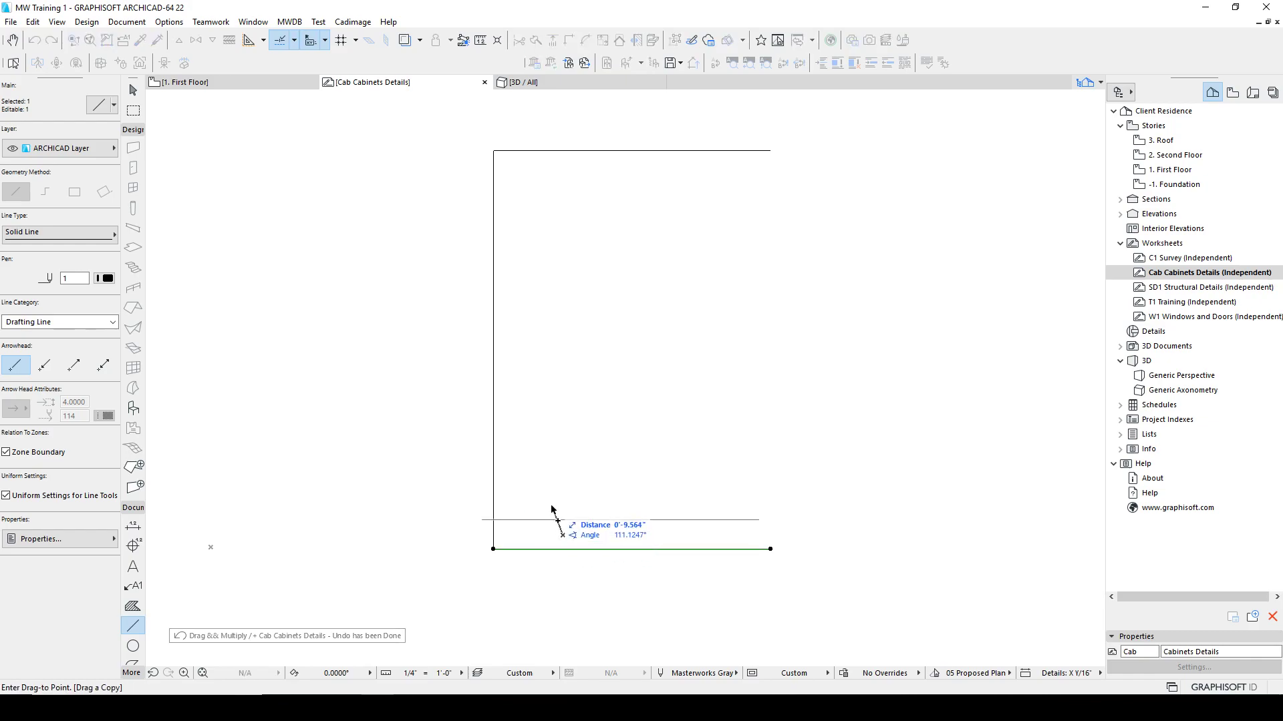
pyautogui.write('.75')
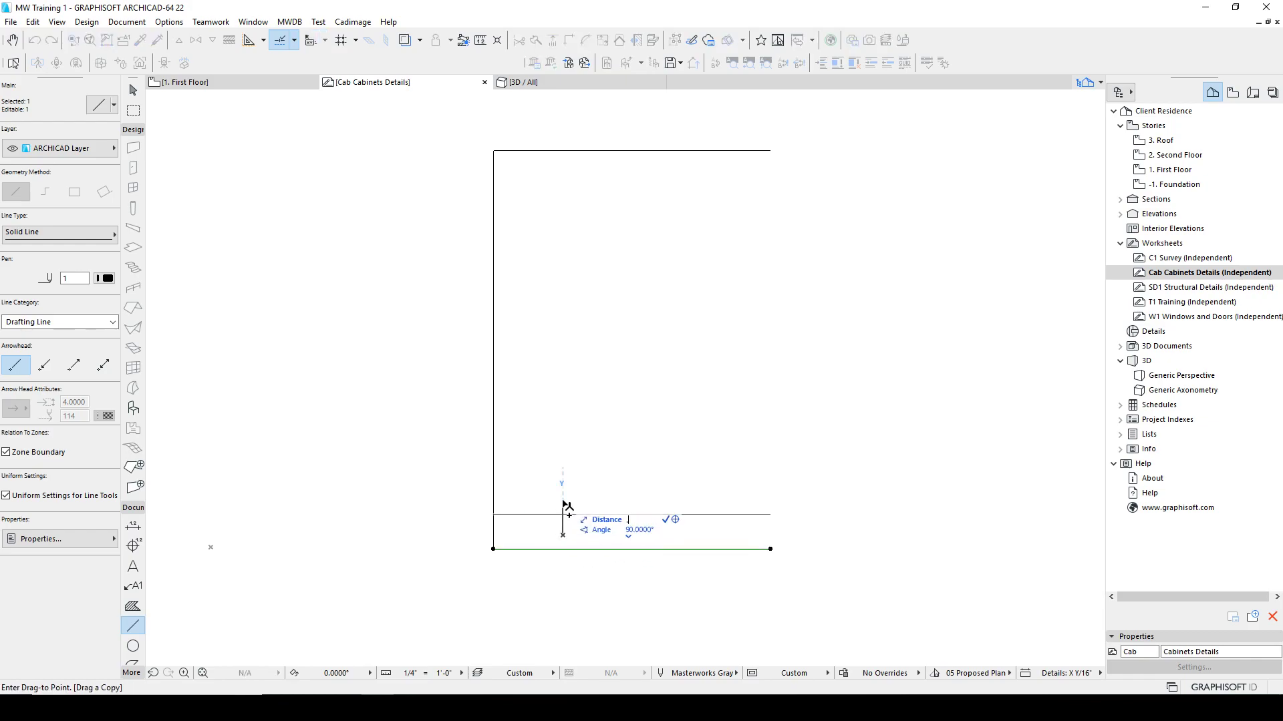
pyautogui.press('Return')
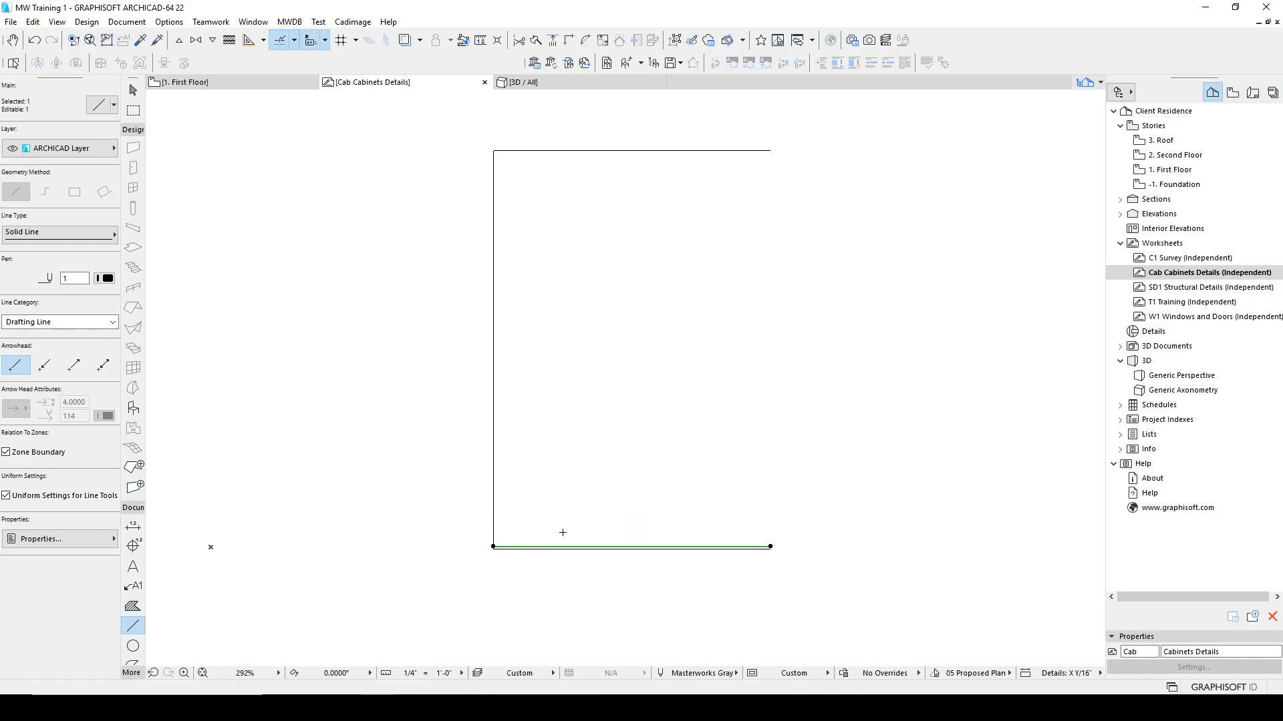
# Copy the upper floor line 36" straight up.
pyautogui.hotkey('ctrl', 'shift', 'd')
pyautogui.click(562, 532)
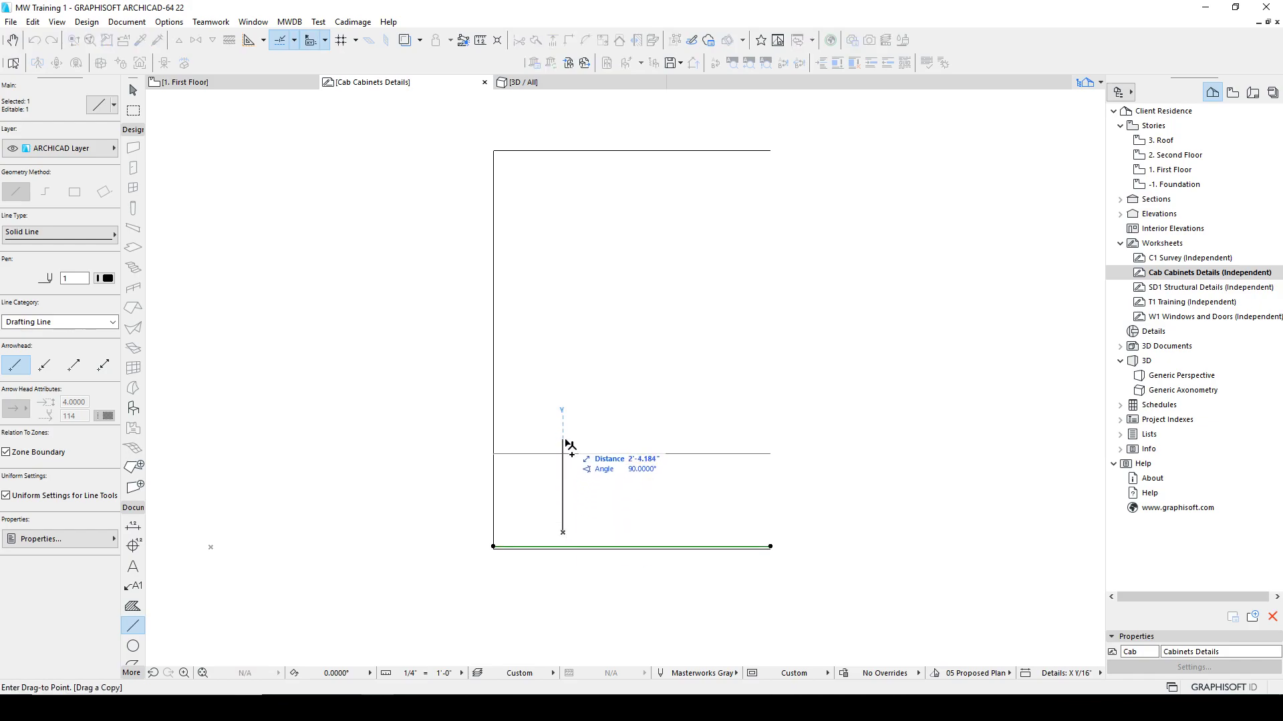
pyautogui.write('36')
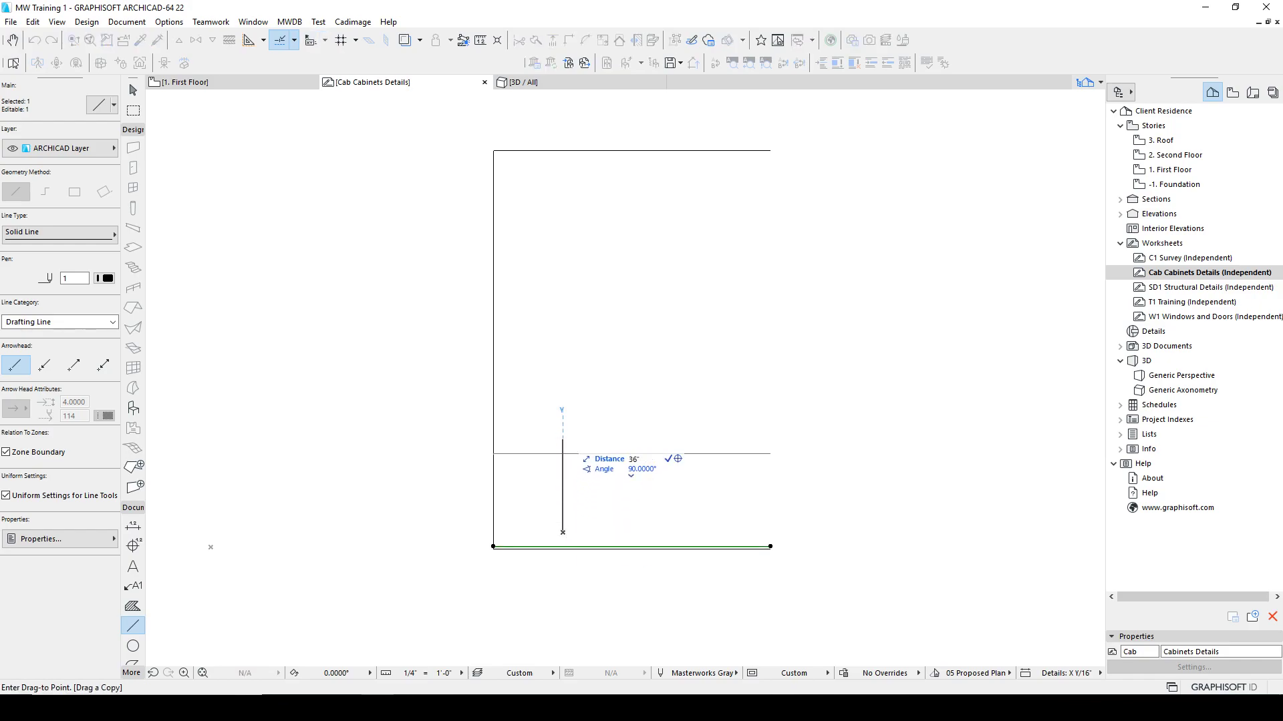
pyautogui.press('Return')
pyautogui.press('Escape')
pyautogui.press('Escape')
pyautogui.moveTo(691, 501); pyautogui.dragTo(690, 386, button='middle')
pyautogui.scroll(2, 583, 411)
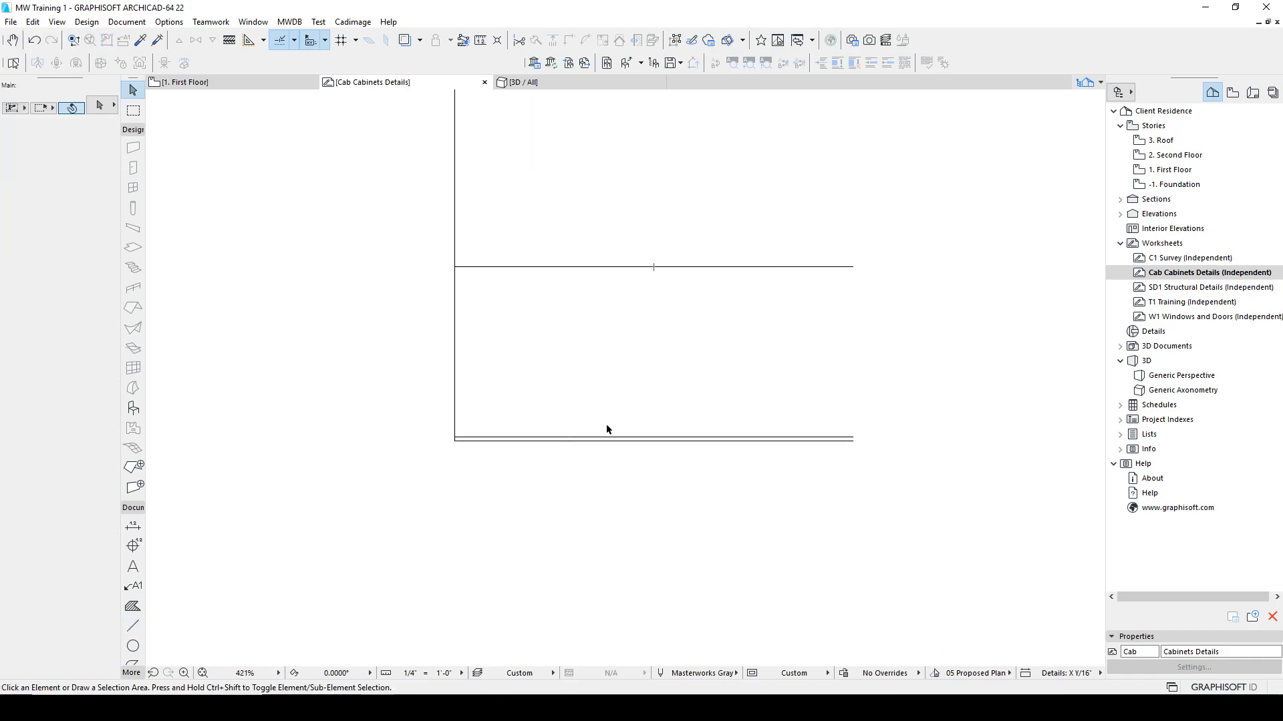
pyautogui.click(635, 438)
pyautogui.click(852, 437)
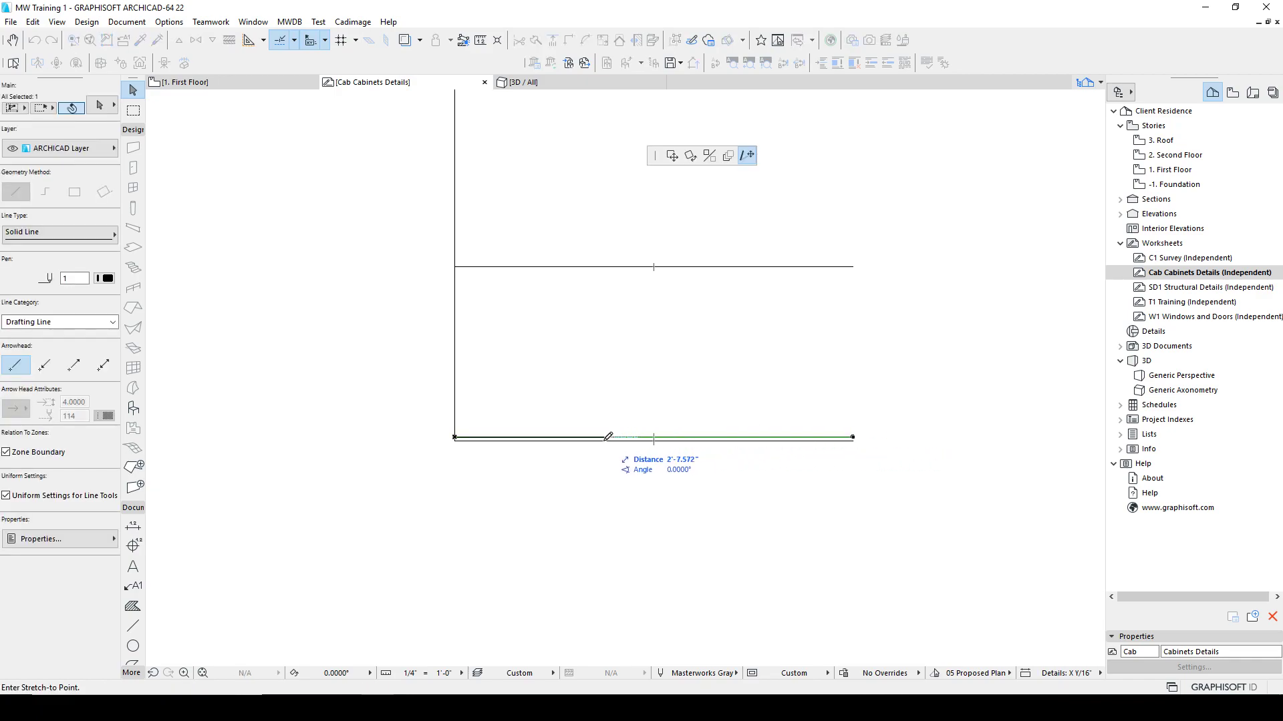
pyautogui.press('Escape')
pyautogui.press('Escape')
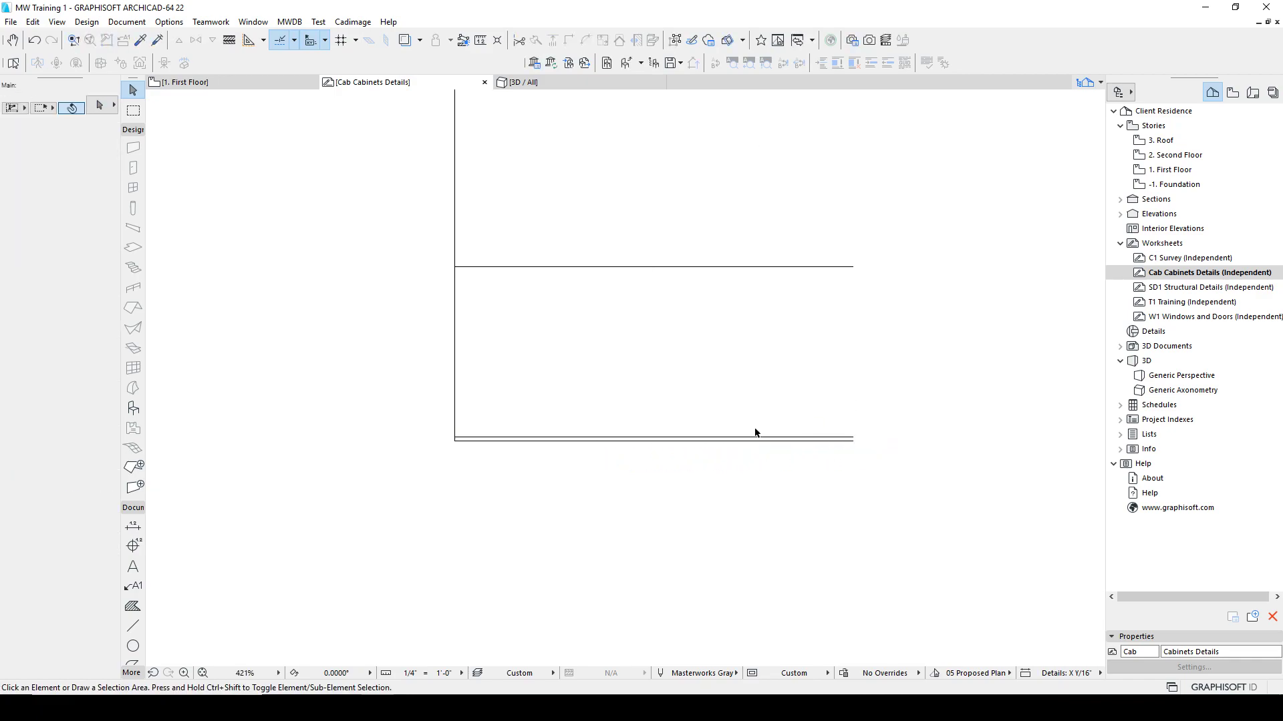
# Set up a rectangular fill with the 06 | Wood Flooring Section pattern.
pyautogui.click(133, 606)
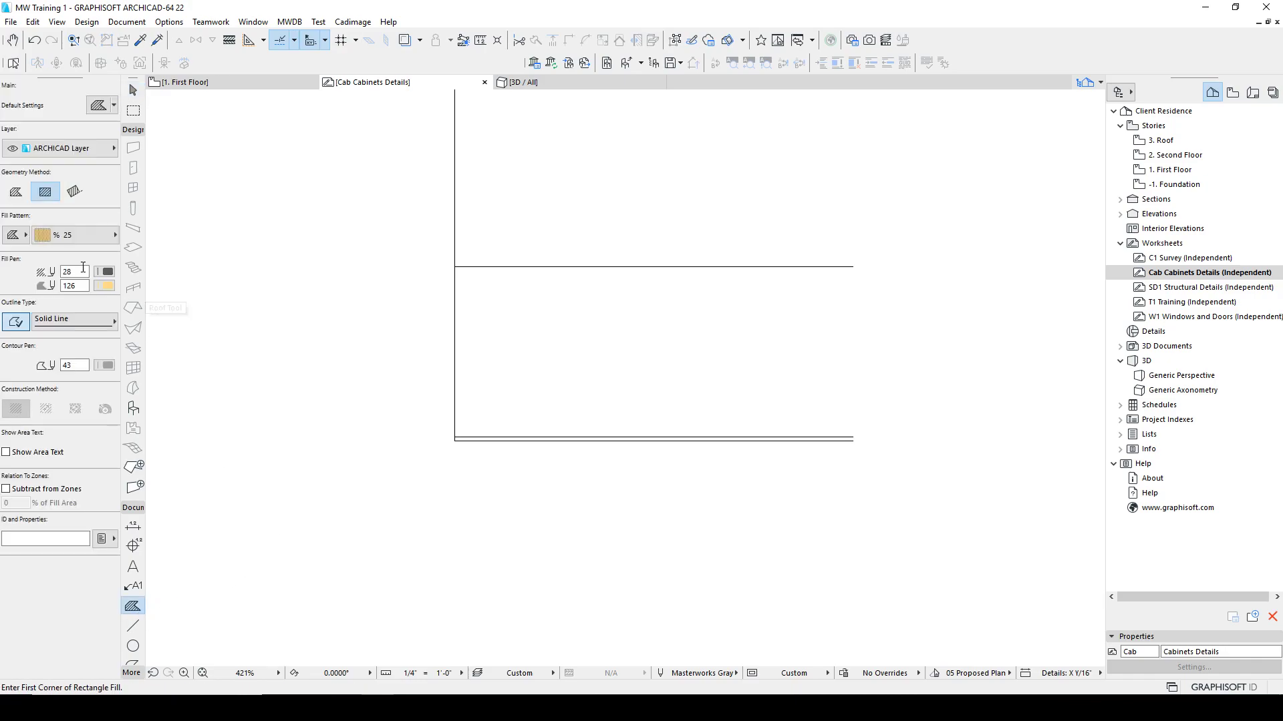
pyautogui.click(63, 235)
pyautogui.click(58, 236)
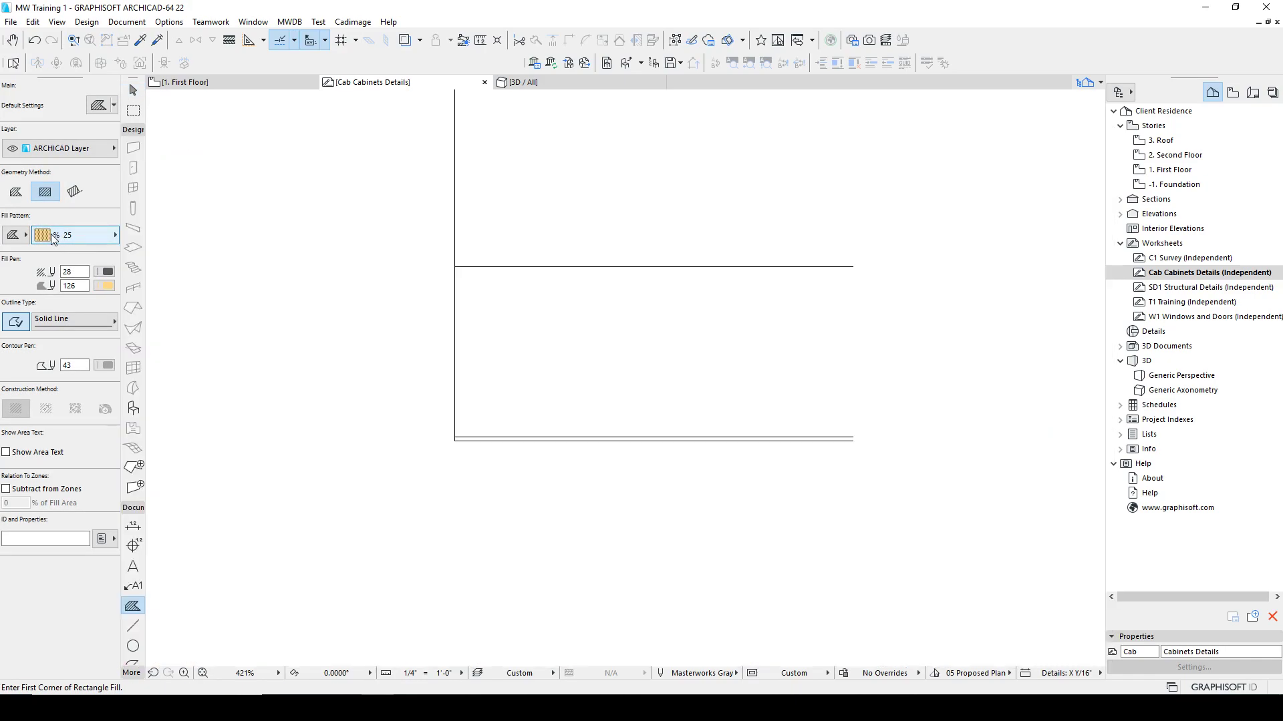
pyautogui.click(54, 238)
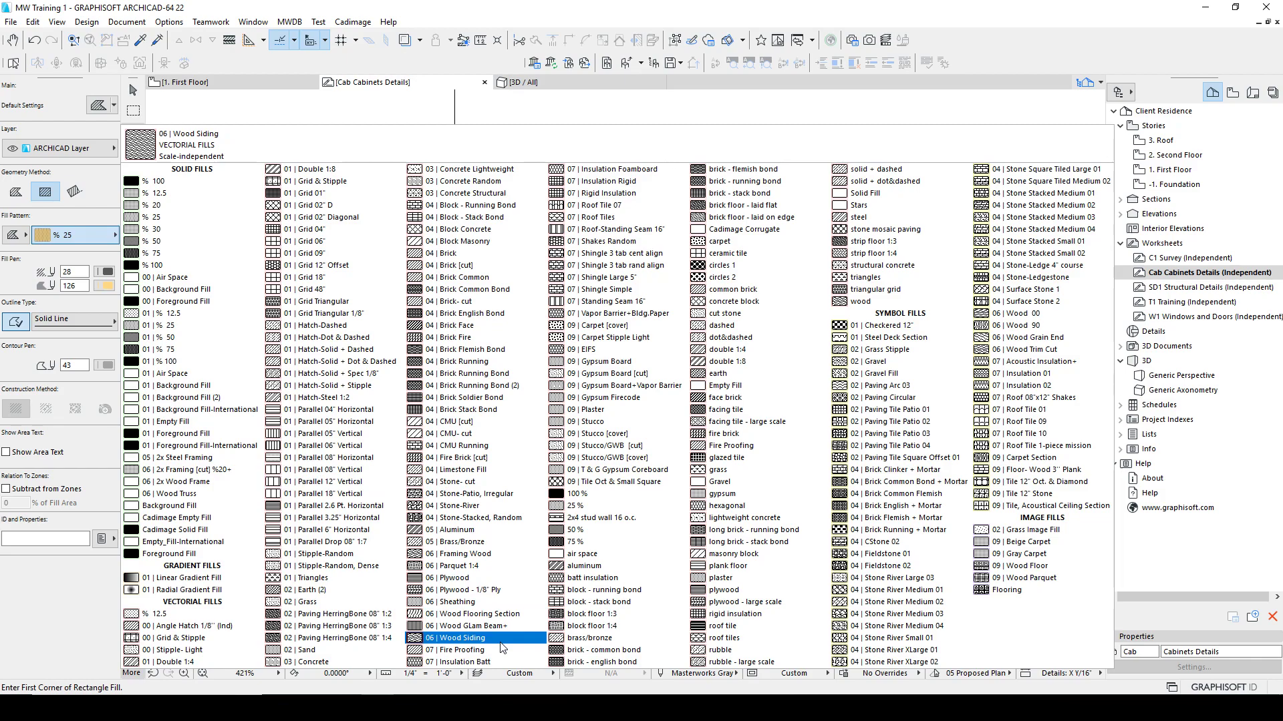
pyautogui.click(502, 618)
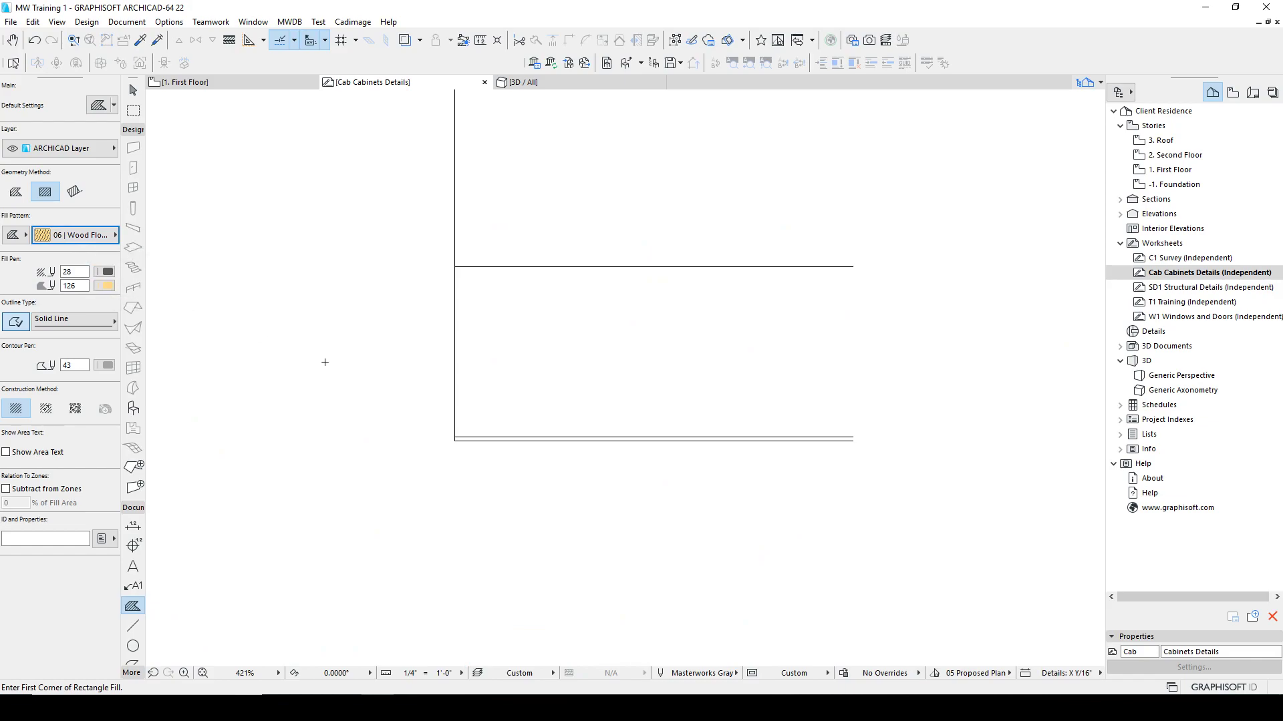
# Draw the rectangular wood flooring fill between the two floor lines, from the vertical line to their far ends.
pyautogui.scroll(4, 475, 436)
pyautogui.click(419, 441)
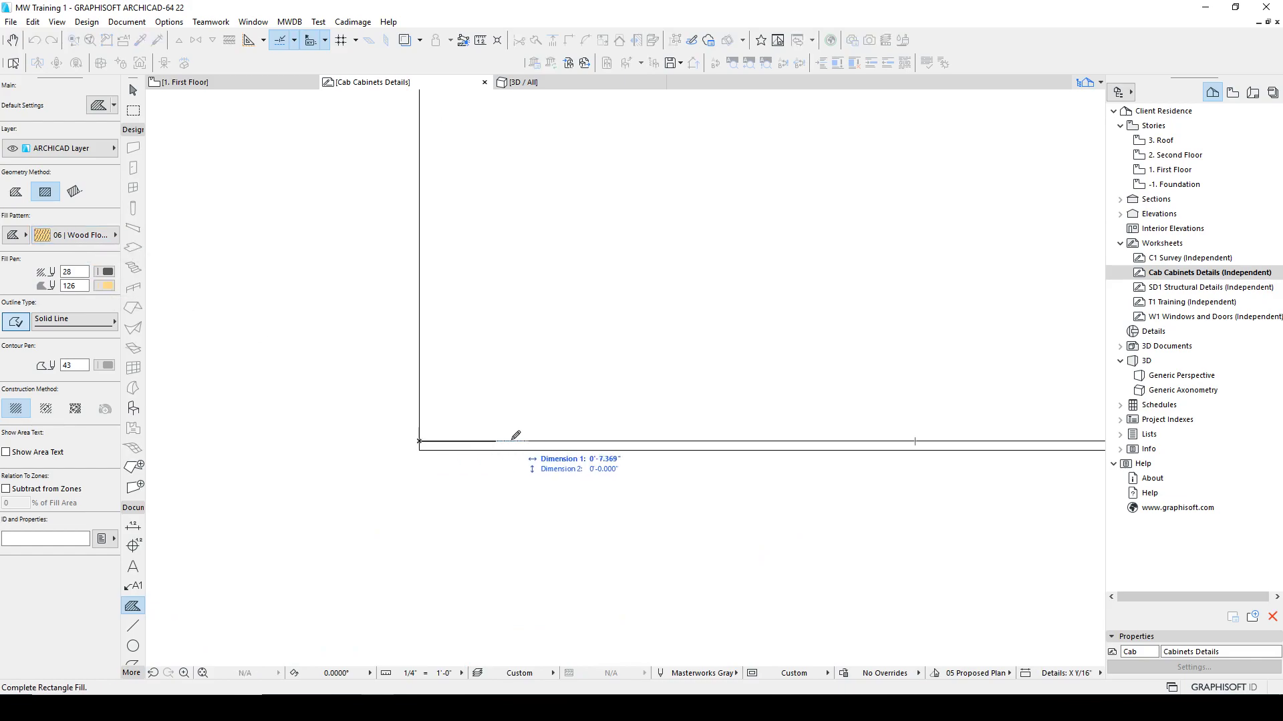
pyautogui.scroll(-4, 471, 444)
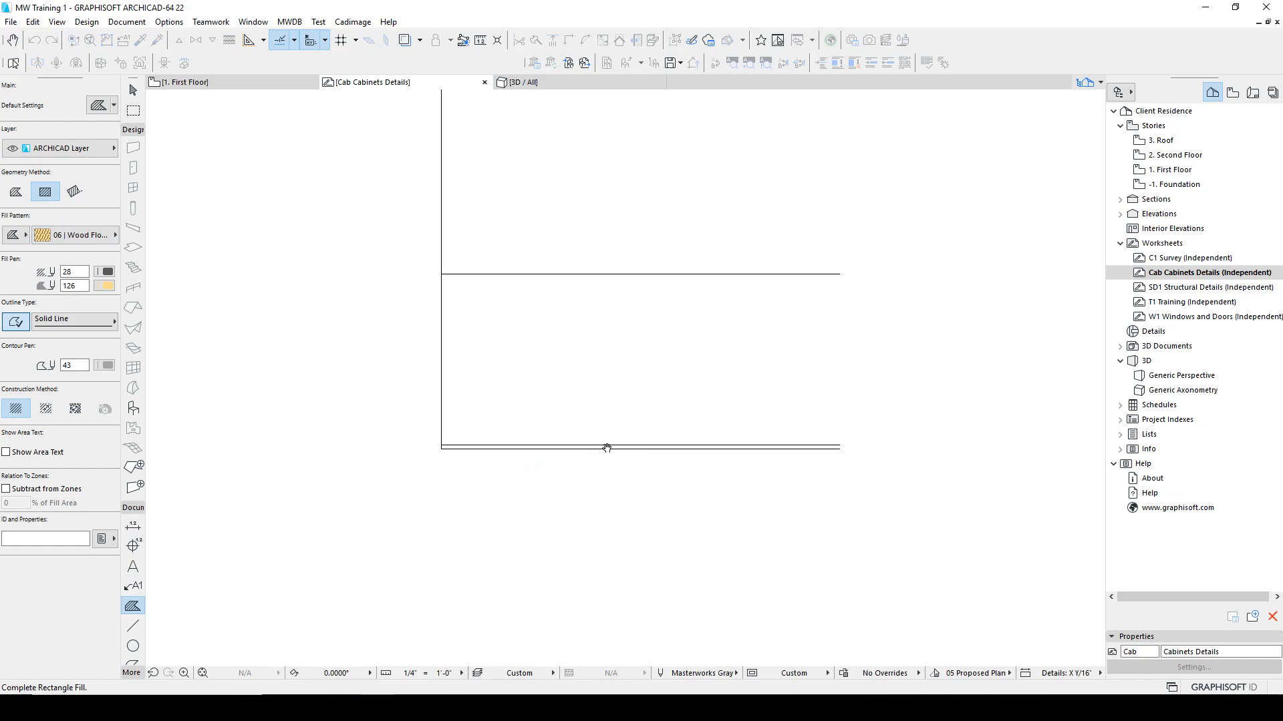
pyautogui.click(839, 447)
pyautogui.press('Escape')
pyautogui.click(835, 446)
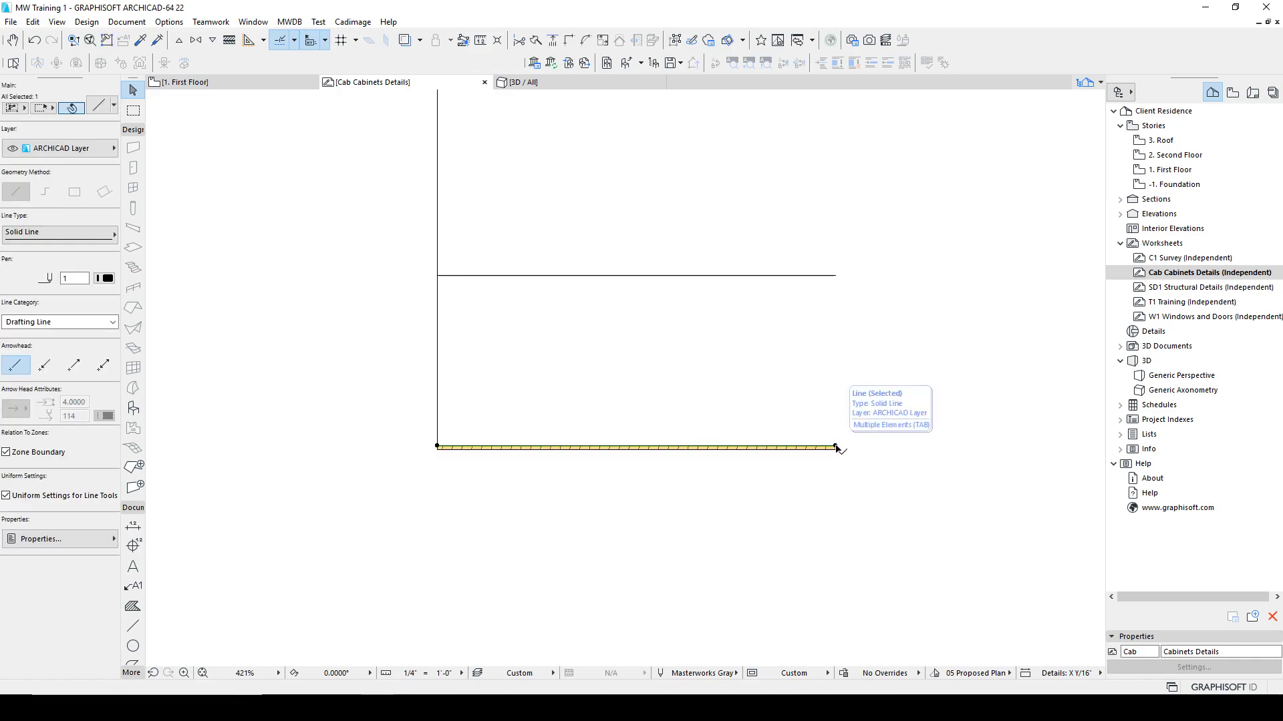
pyautogui.press('Escape')
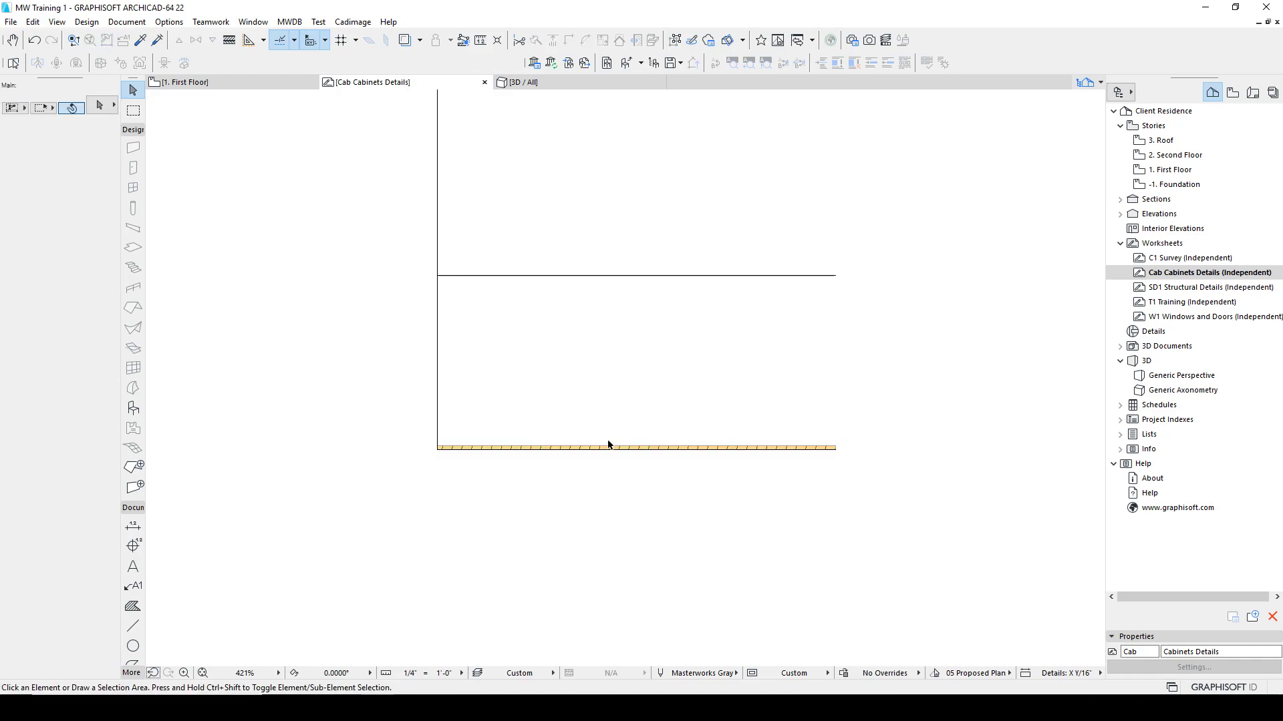
pyautogui.scroll(3, 463, 447)
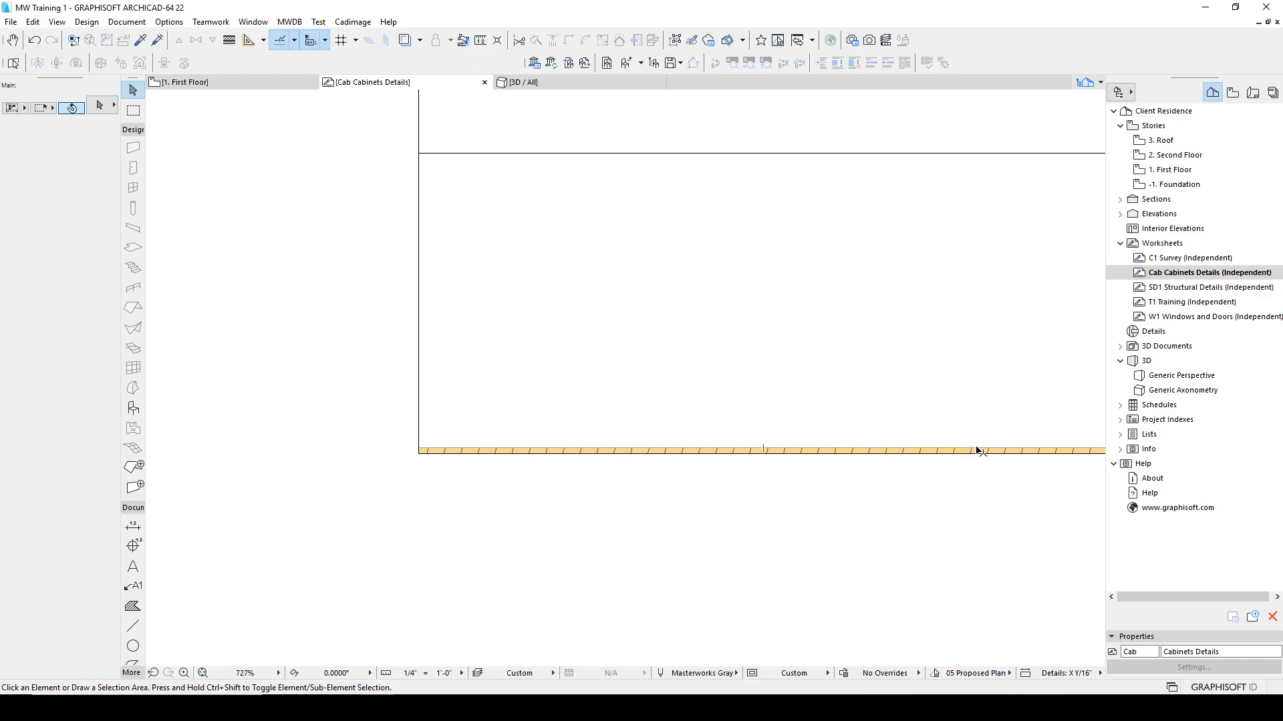
pyautogui.moveTo(982, 450); pyautogui.dragTo(748, 441, button='middle')
pyautogui.click(876, 445)
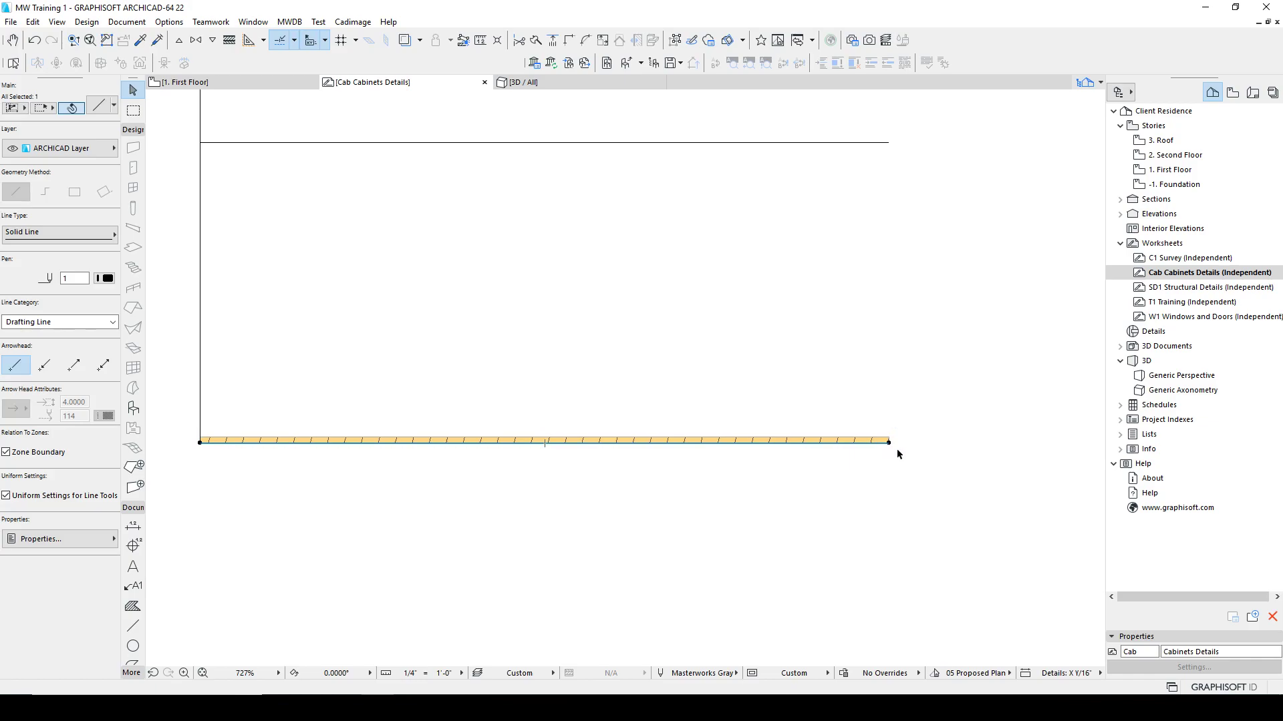
pyautogui.click(897, 449)
pyautogui.scroll(-4, 725, 482)
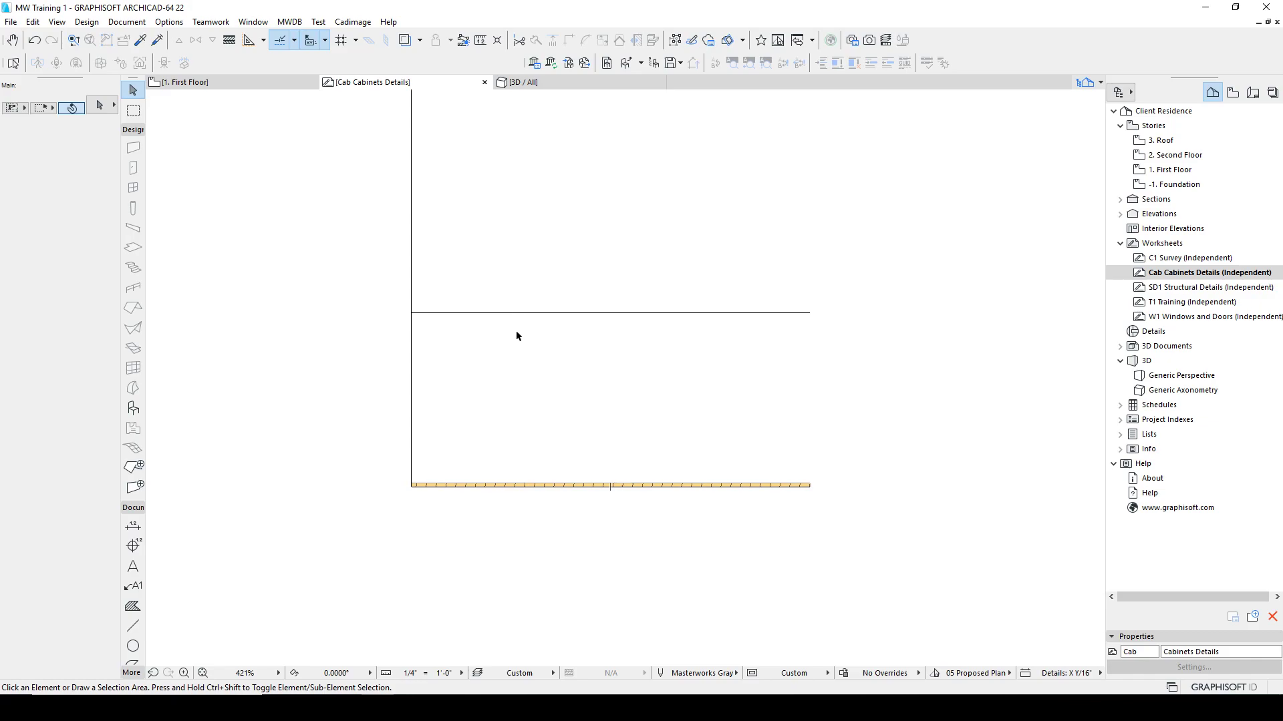
# Copy the wood flooring fill straight up to the upper horizontal line as the countertop.
pyautogui.click(490, 483)
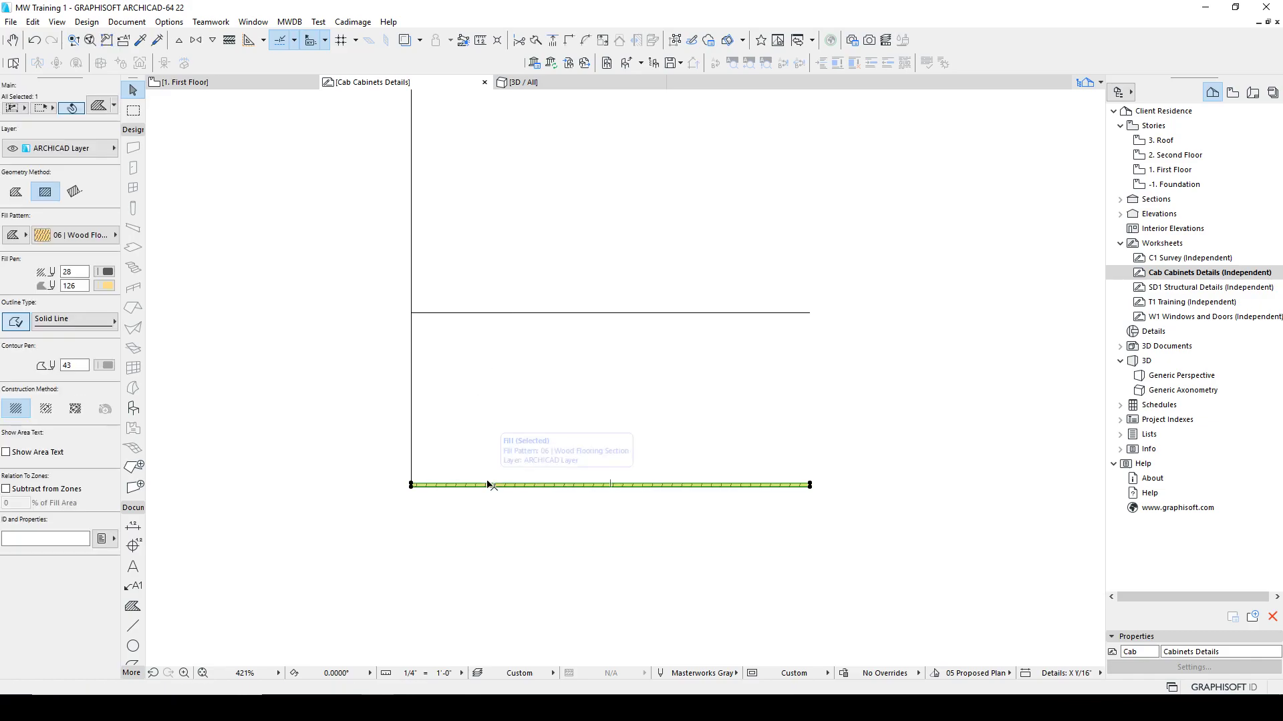
pyautogui.click(483, 486)
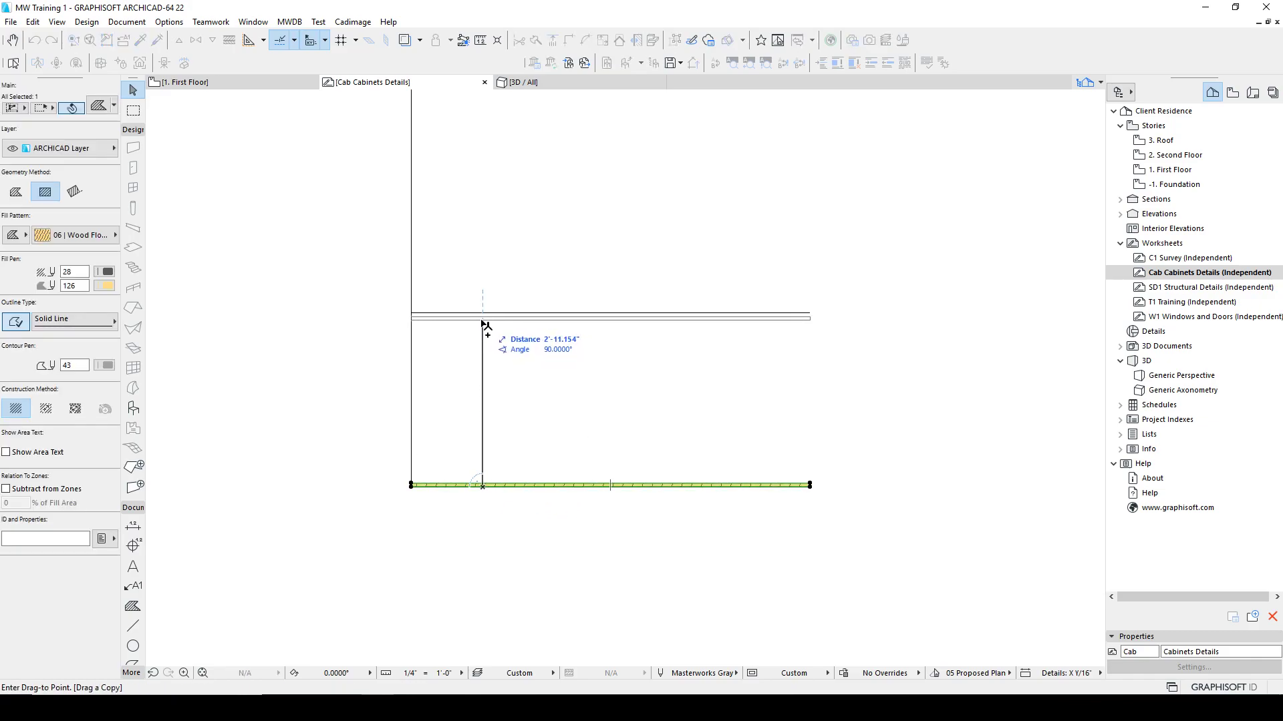
pyautogui.press('Escape')
pyautogui.hotkey('ctrl', 'shift', 'd')
pyautogui.click(508, 483)
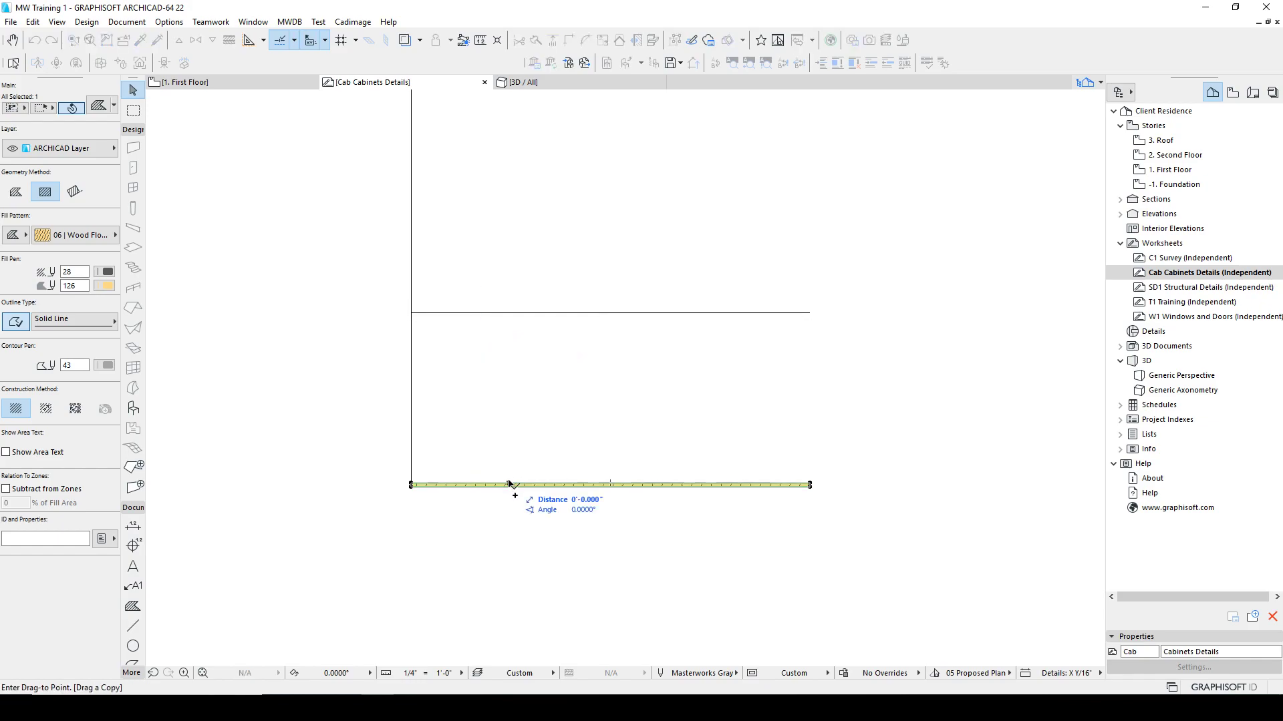
pyautogui.click(509, 315)
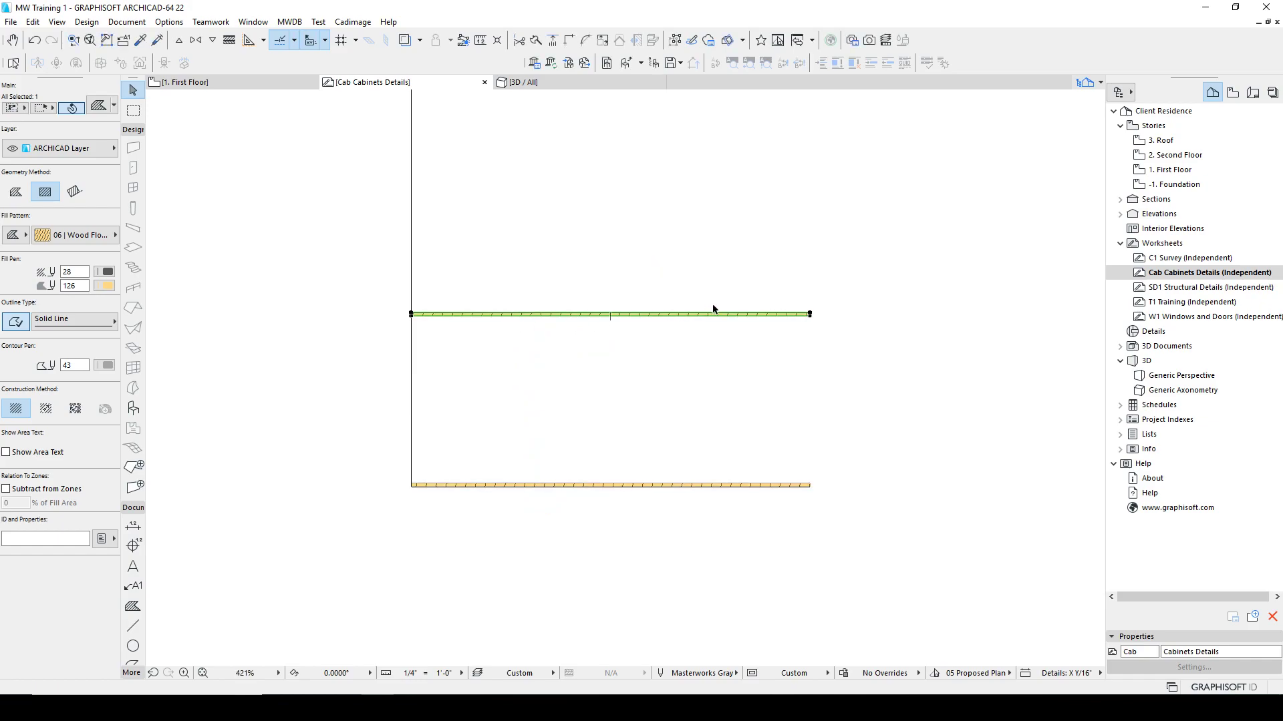
pyautogui.click(835, 320)
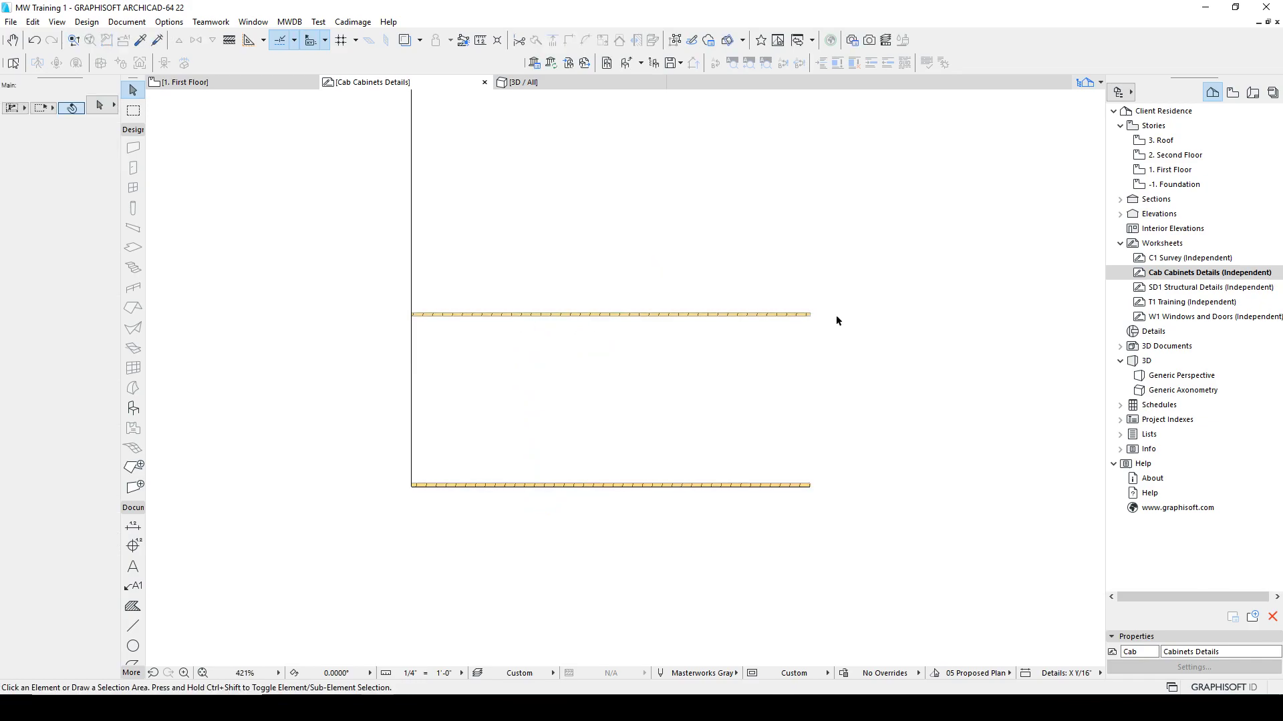
# Shorten the upper fill by offsetting its free end edge toward the wall line, leaving roughly a third of the floor's length.
pyautogui.scroll(3, 795, 321)
pyautogui.click(812, 320)
pyautogui.scroll(5, 821, 322)
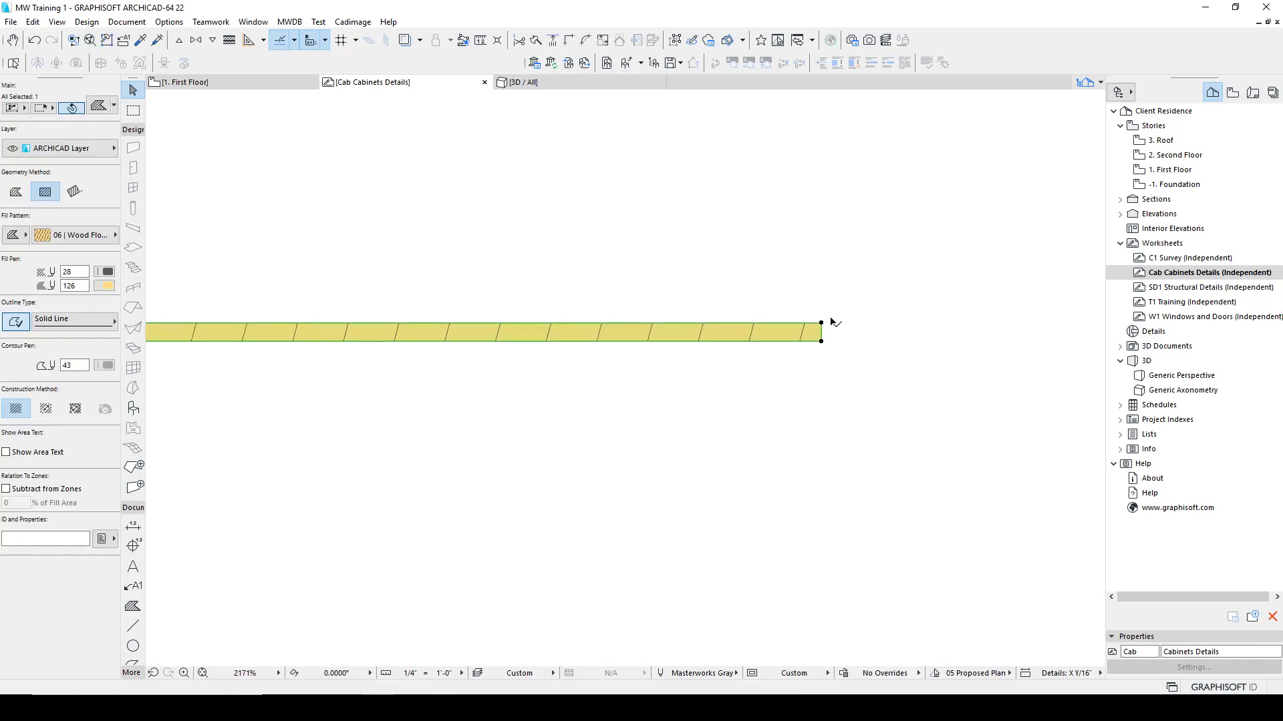
pyautogui.click(823, 332)
pyautogui.scroll(-4, 588, 344)
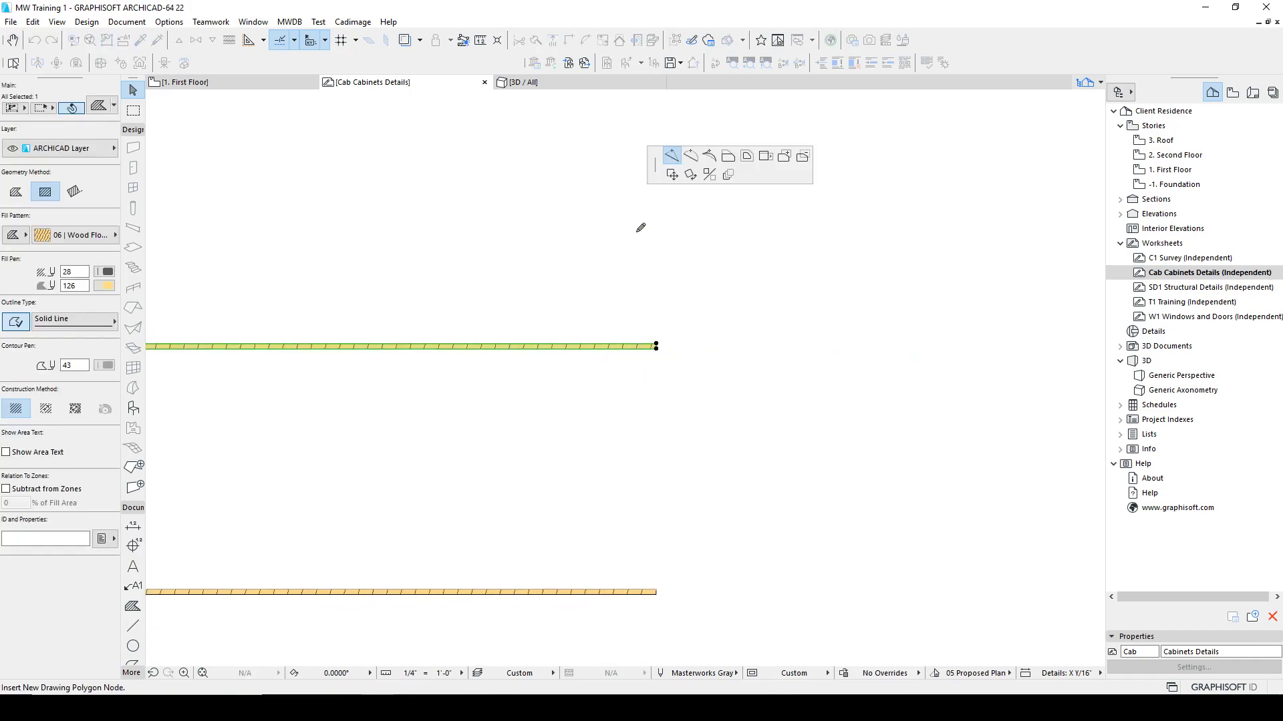
pyautogui.click(728, 158)
pyautogui.scroll(-3, 403, 361)
pyautogui.scroll(2, 485, 373)
pyautogui.scroll(2, 485, 373)
pyautogui.click(523, 387)
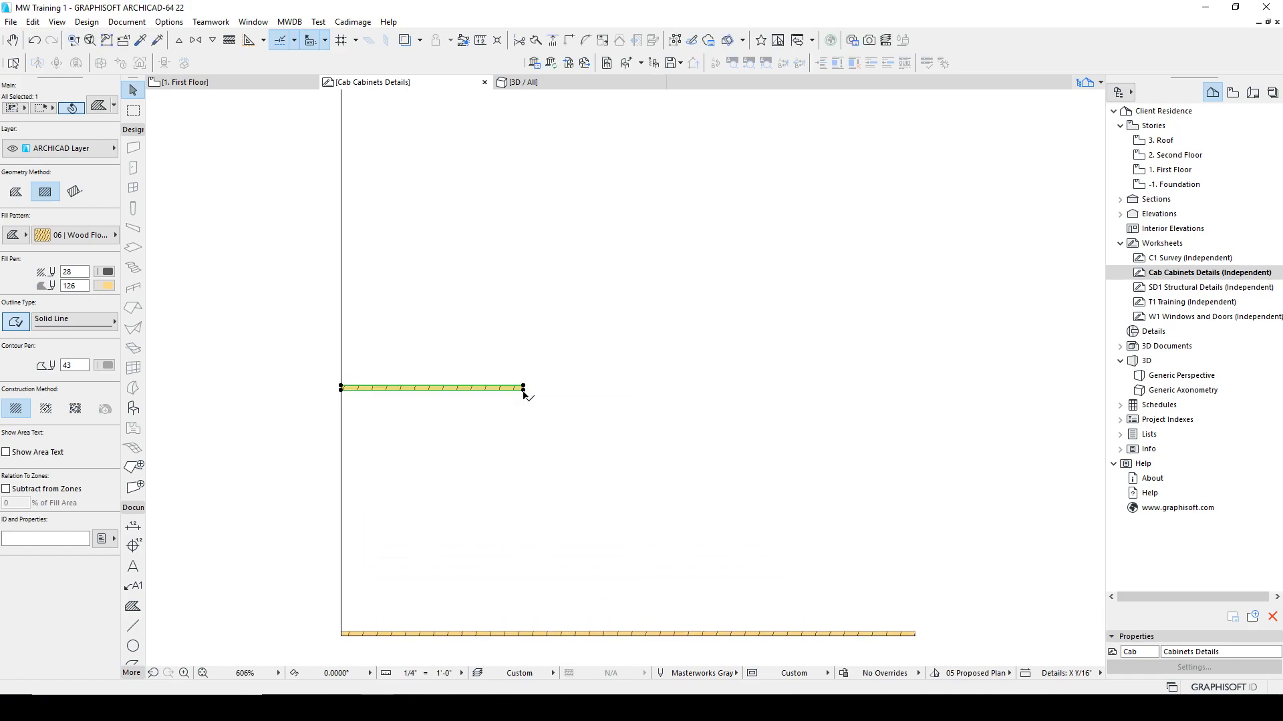
pyautogui.press('Escape')
pyautogui.moveTo(443, 435); pyautogui.dragTo(488, 392, button='middle')
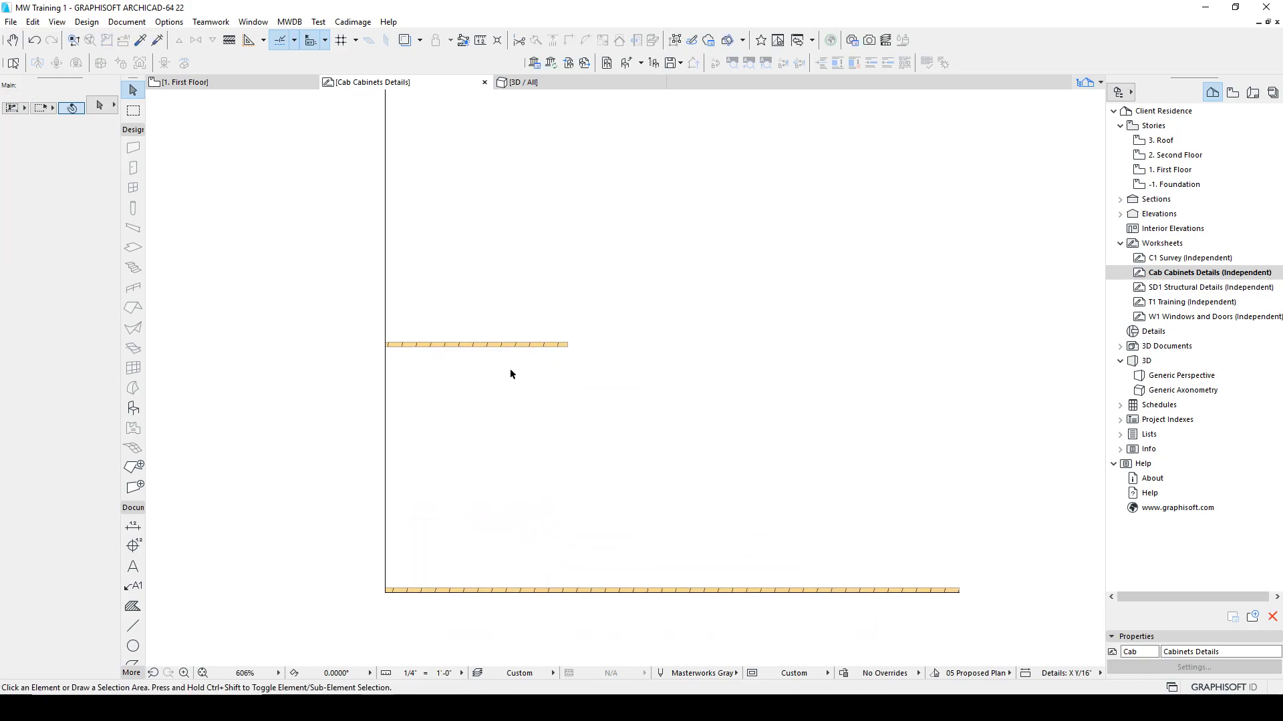
# Set the countertop fill's pattern to the % 20 solid fill and its background pen to gray pen 129.
pyautogui.click(482, 344)
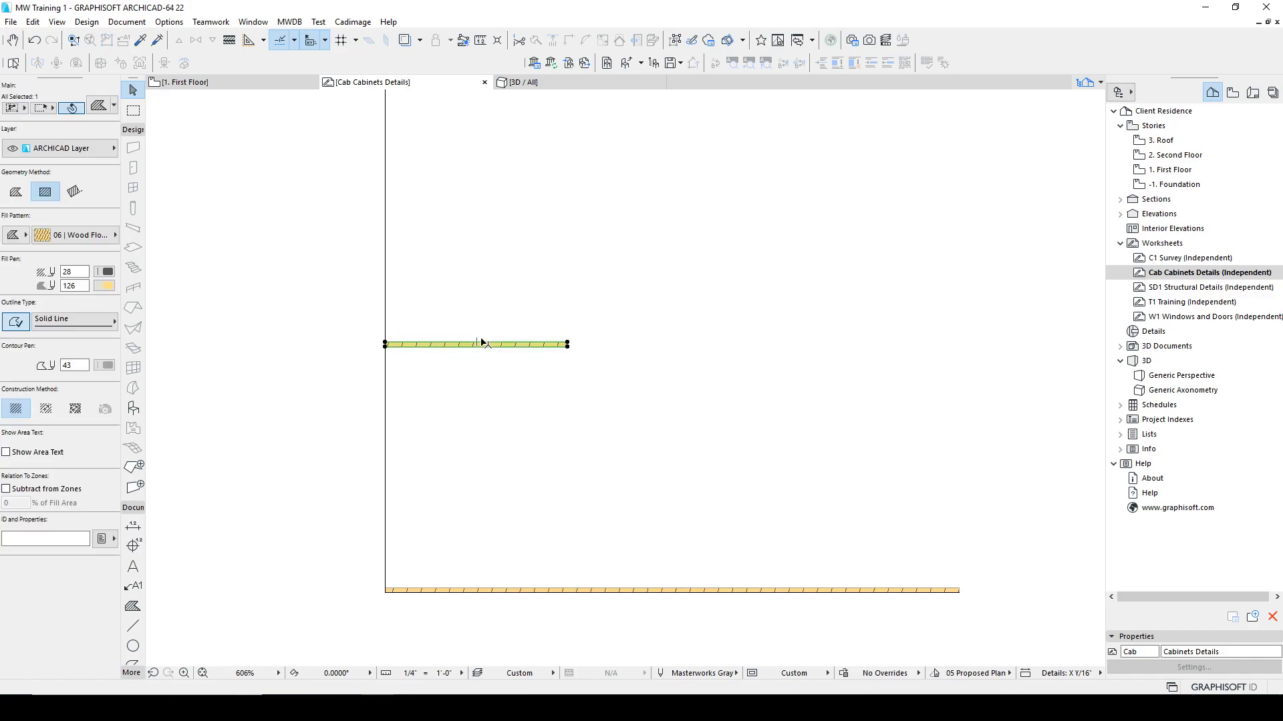
pyautogui.click(75, 234)
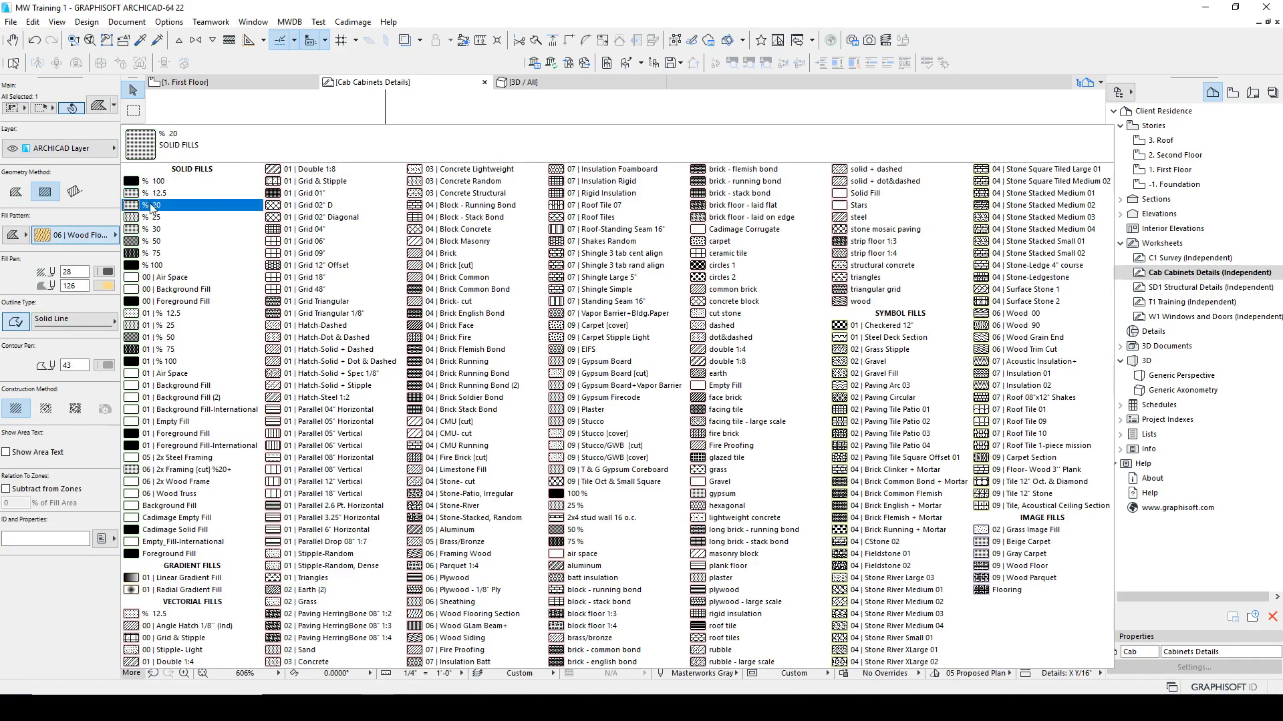
pyautogui.click(150, 208)
pyautogui.click(109, 285)
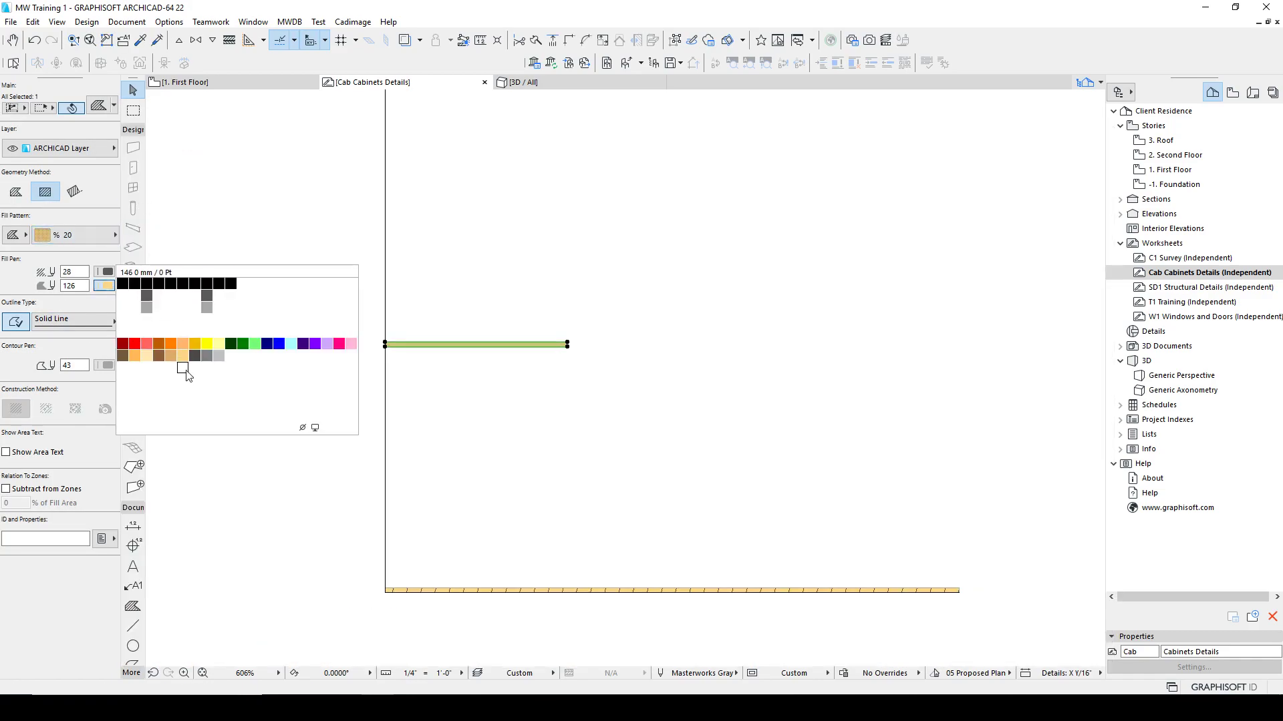
pyautogui.click(219, 356)
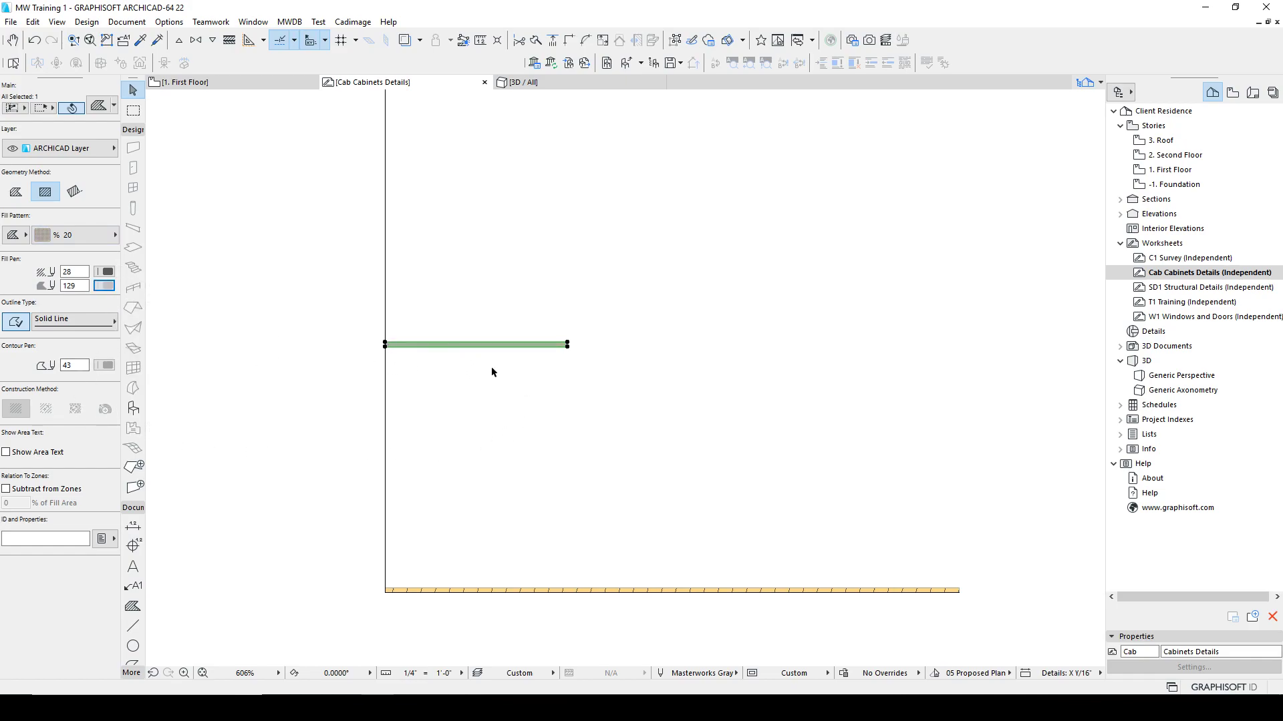
pyautogui.scroll(4, 440, 351)
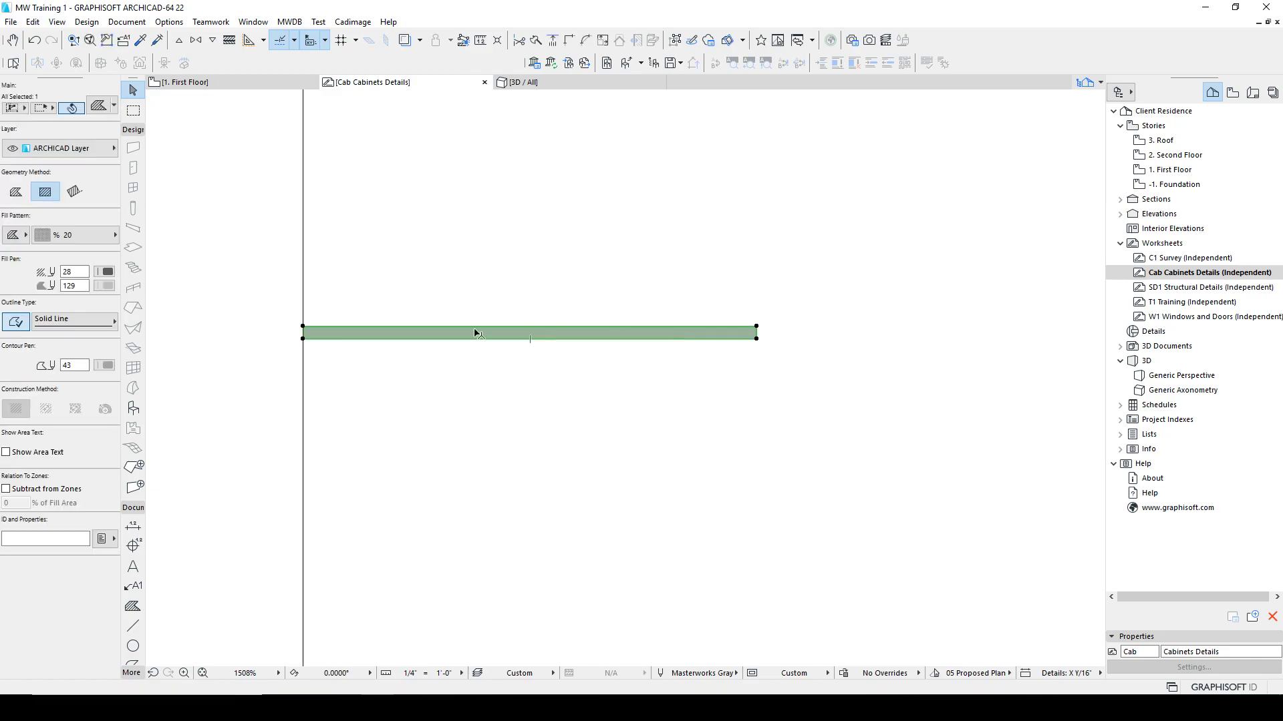
# Set the countertop fill's contour pen to pen 7.
pyautogui.click(21, 323)
pyautogui.click(25, 327)
pyautogui.click(107, 366)
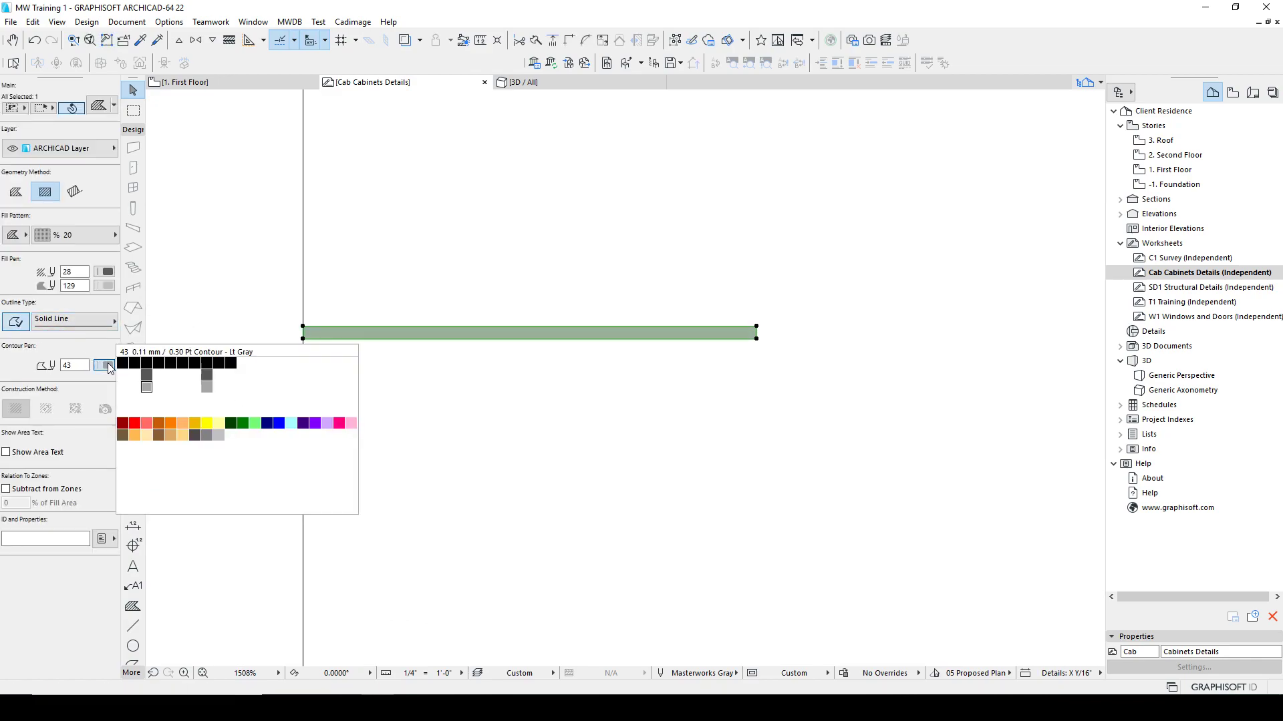
pyautogui.click(195, 364)
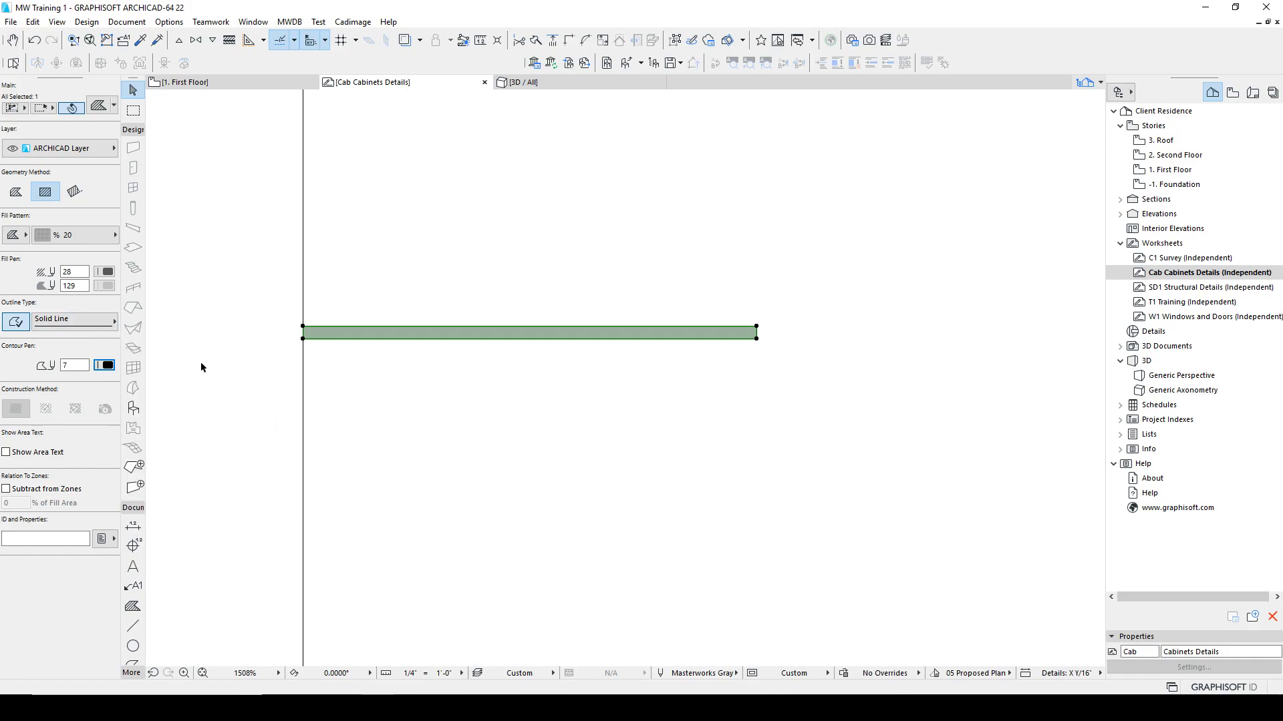
pyautogui.click(398, 390)
pyautogui.scroll(-3, 436, 367)
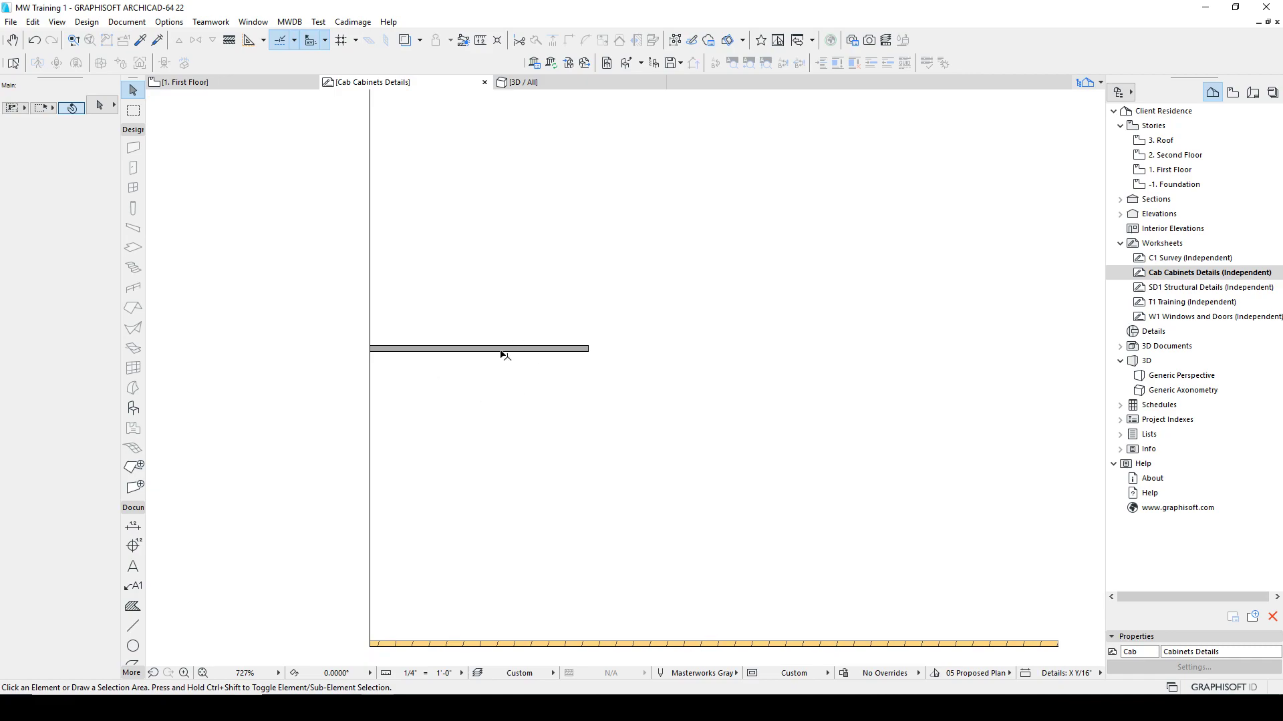
# Draw a 0.5" wide, about 2'-8" high wood fill down along the wall line from the countertop's underside.
pyautogui.click(370, 396)
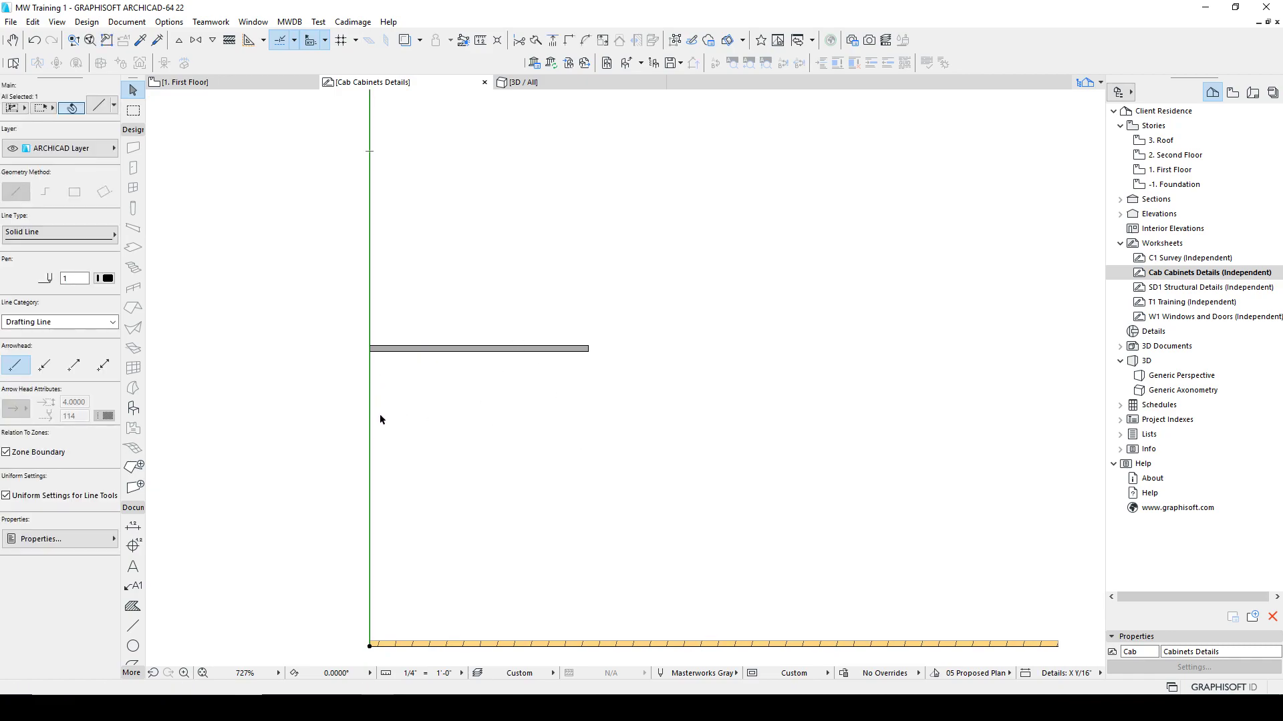
pyautogui.click(133, 606)
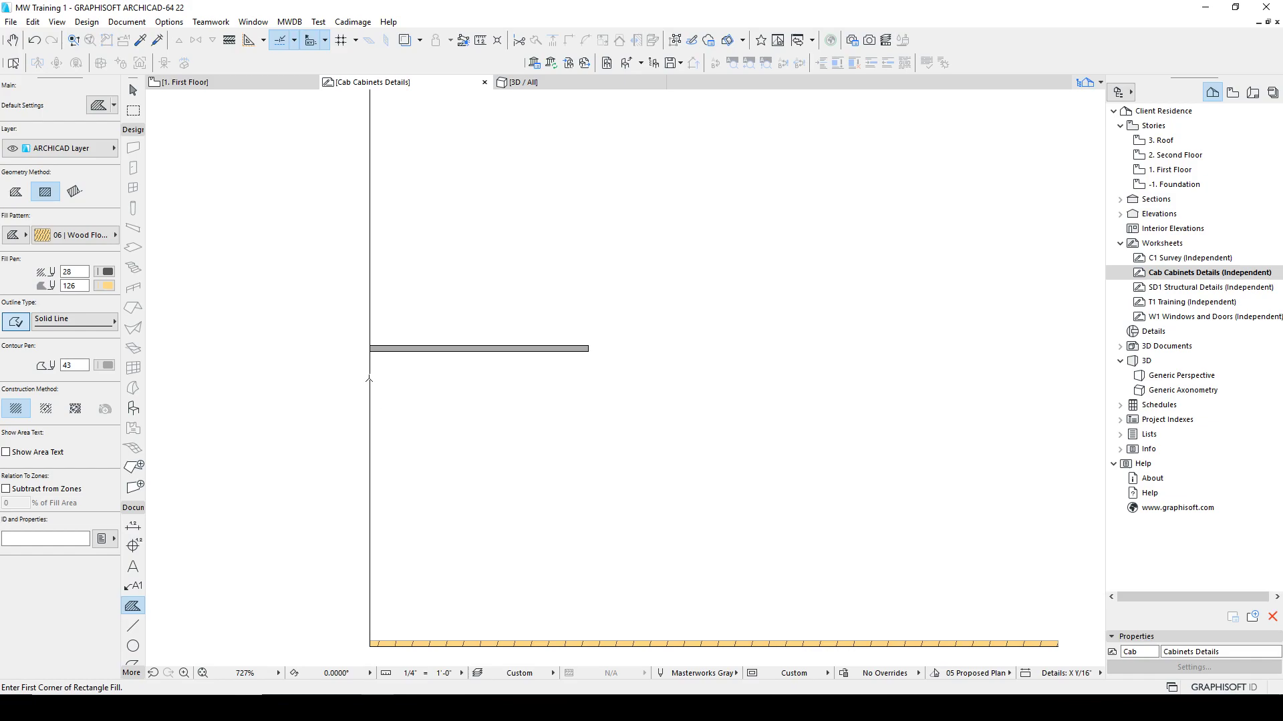
pyautogui.click(370, 350)
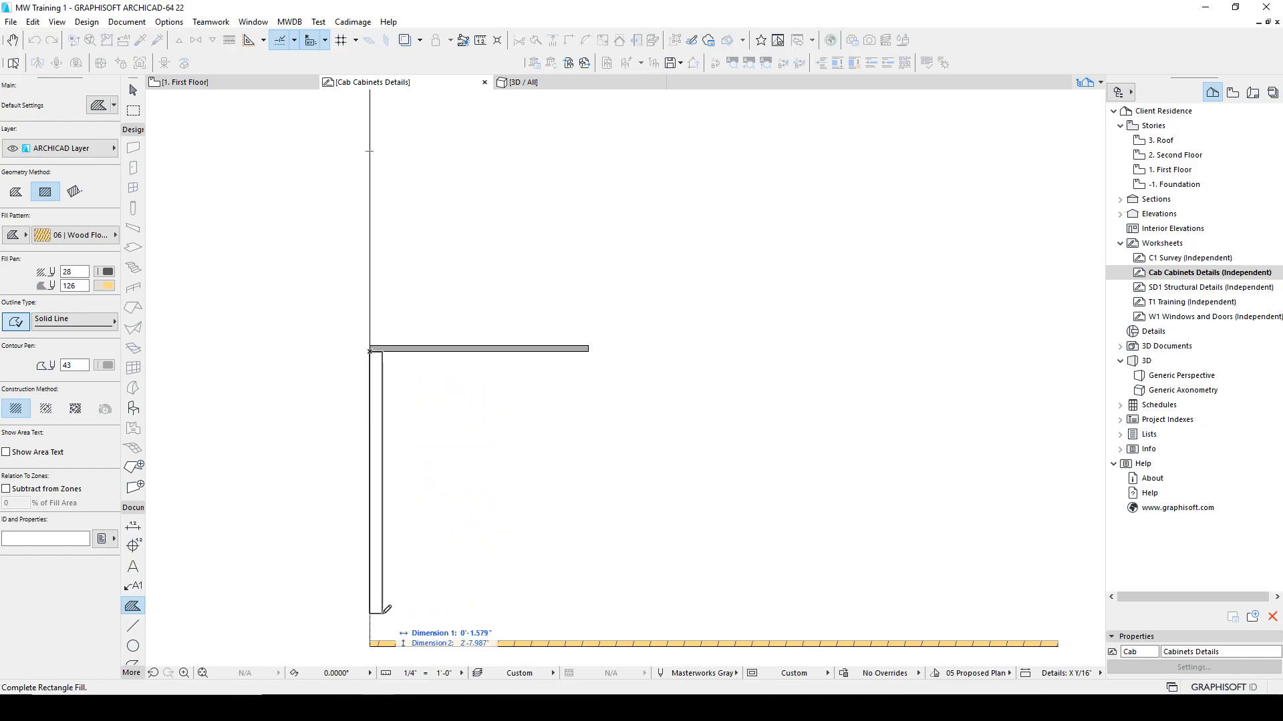
pyautogui.press('Tab')
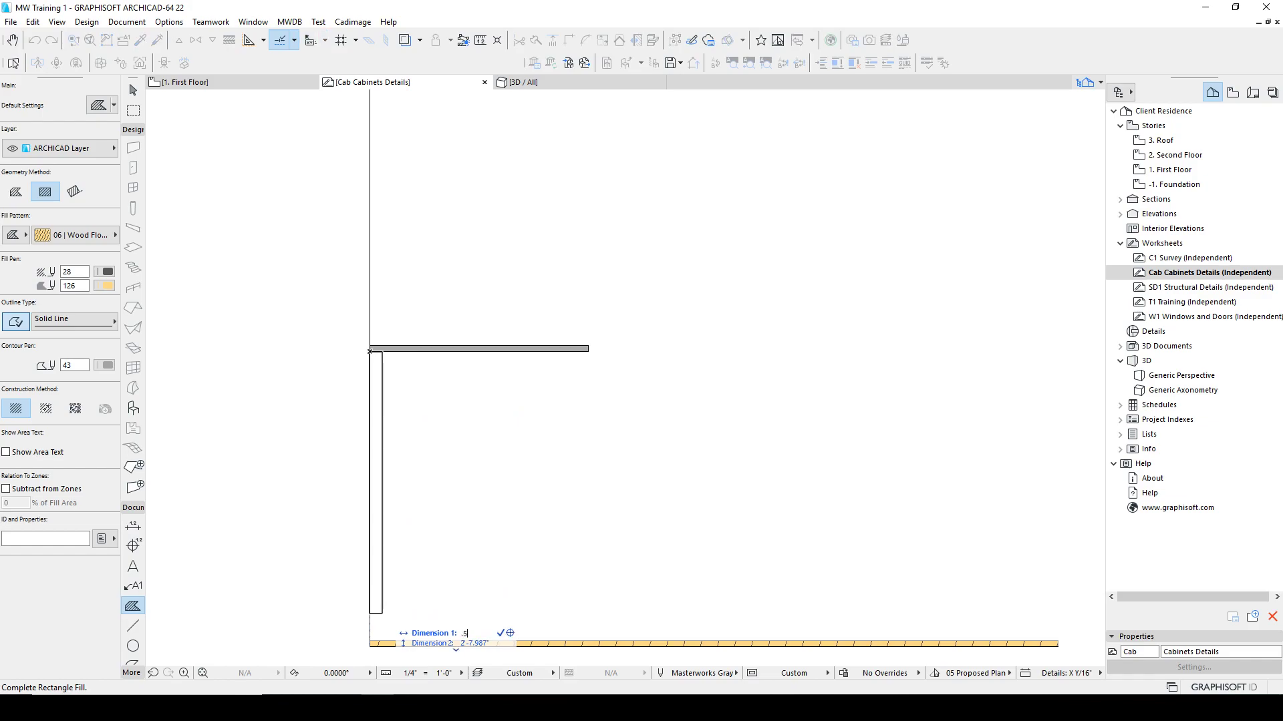
pyautogui.press('Return')
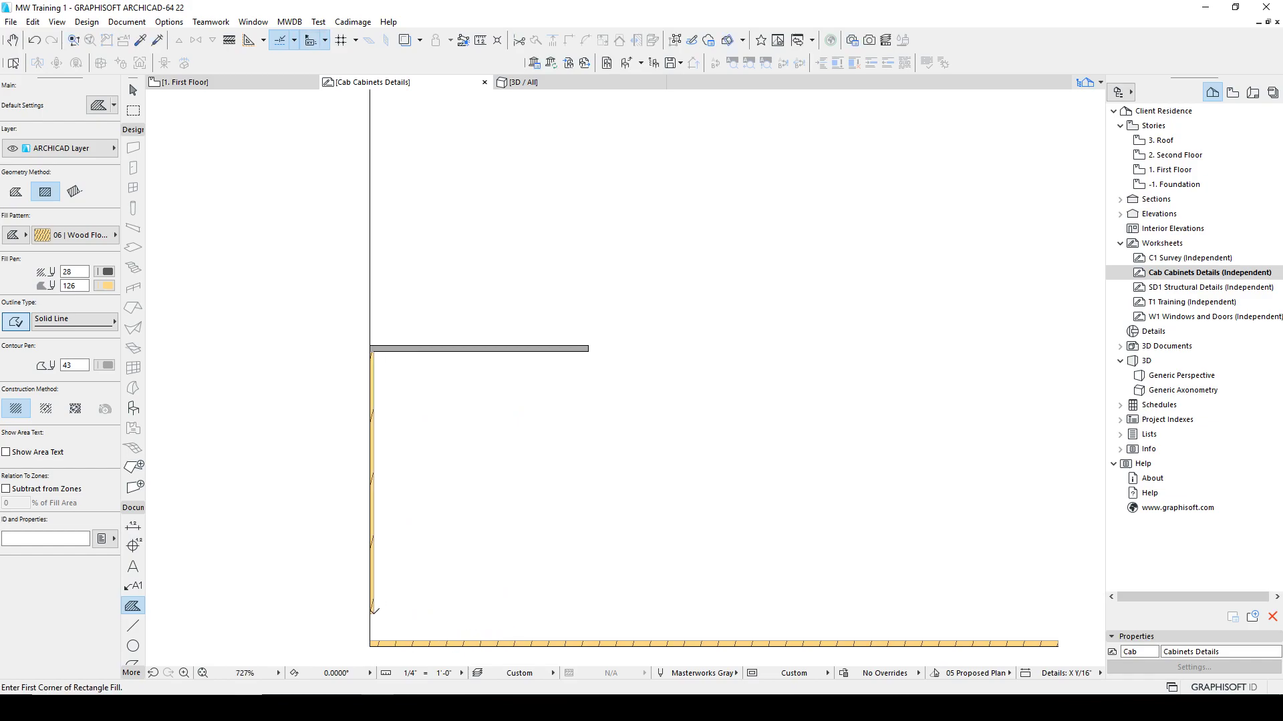
# Move the vertical wood fill 0.2" horizontally away from the wall line.
pyautogui.click(372, 598)
pyautogui.scroll(3, 377, 592)
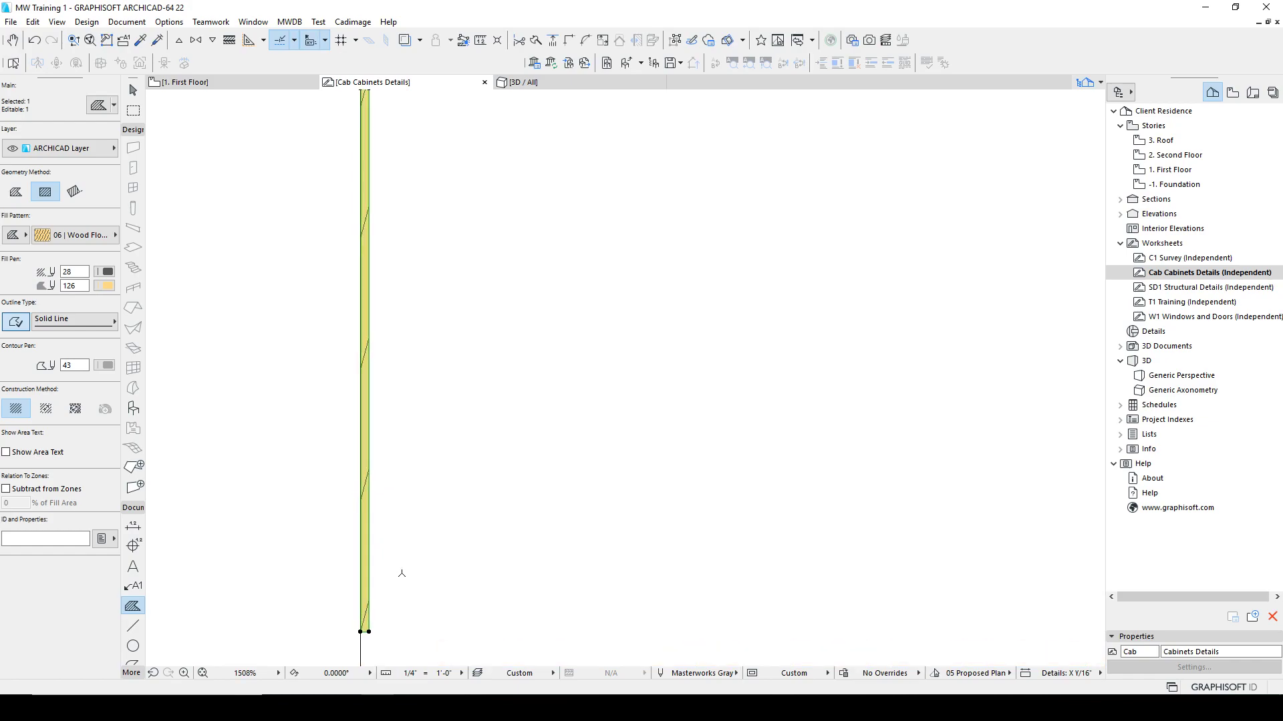
pyautogui.moveTo(376, 637); pyautogui.dragTo(367, 588, button='middle')
pyautogui.hotkey('ctrl', 'd')
pyautogui.click(429, 542)
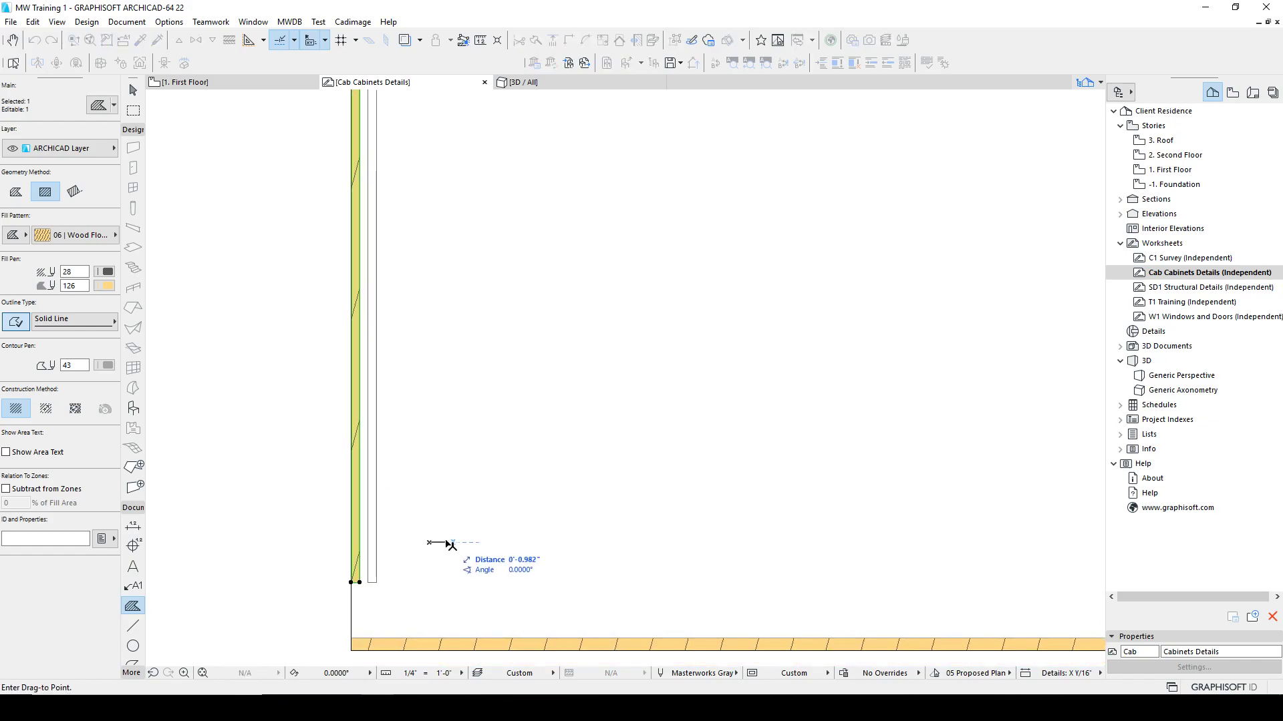
pyautogui.write('.2')
pyautogui.press('Return')
pyautogui.press('Escape')
pyautogui.press('Escape')
pyautogui.scroll(-4, 354, 555)
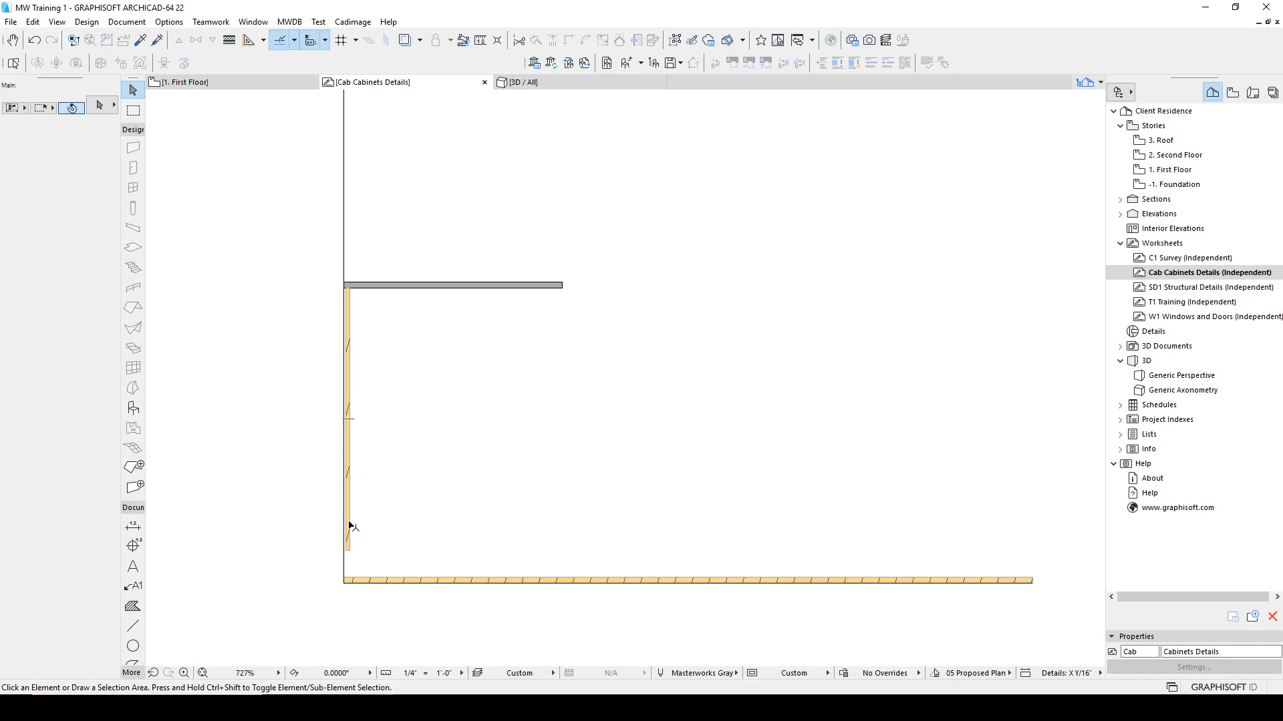
# Copy the vertical wood fill a short distance farther from the wall and rotate the copy 90° to horizontal.
pyautogui.click(350, 525)
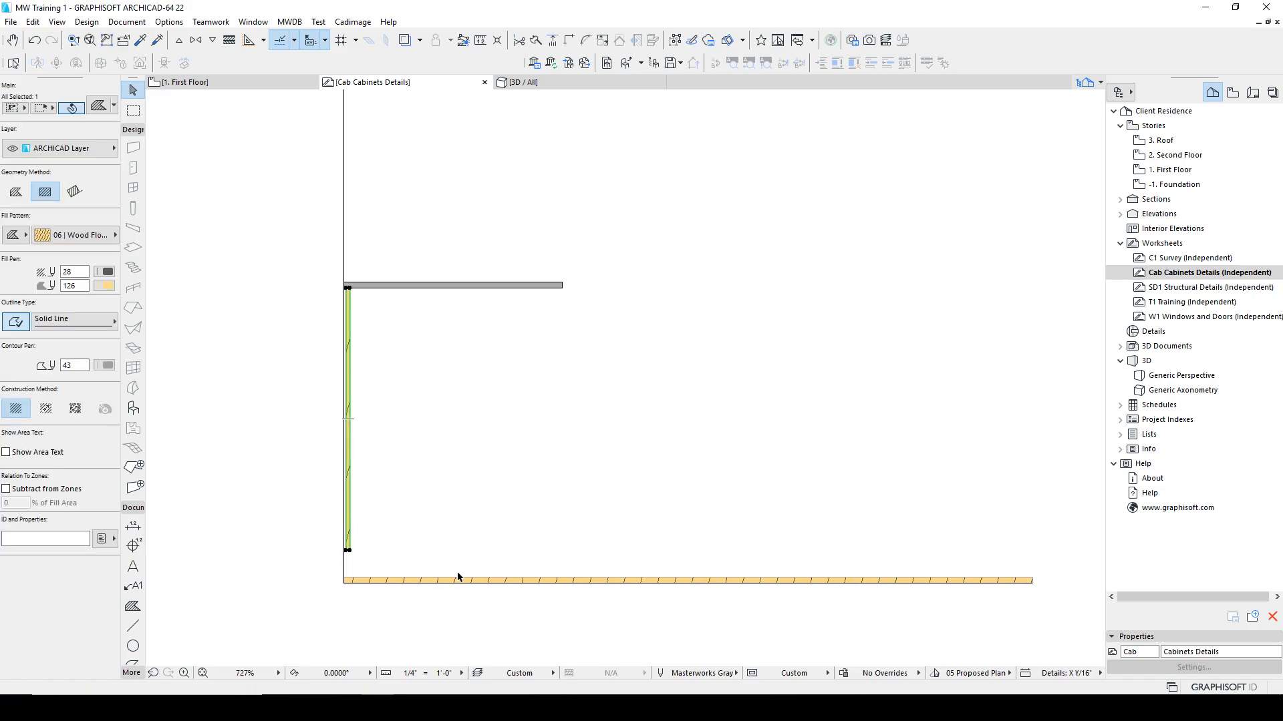
pyautogui.keyDown('ctrl'); pyautogui.moveTo(351, 526); pyautogui.dragTo(413, 527); pyautogui.keyUp('ctrl')
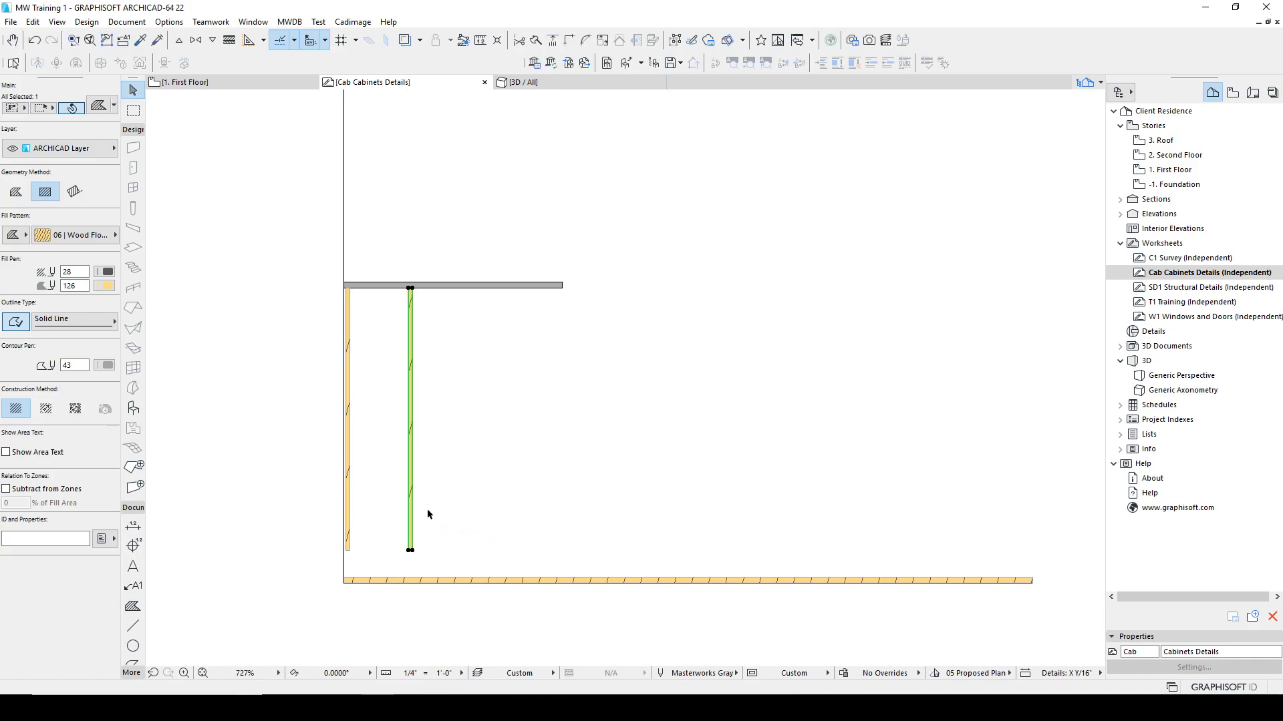
pyautogui.hotkey('ctrl', 'e')
pyautogui.click(410, 503)
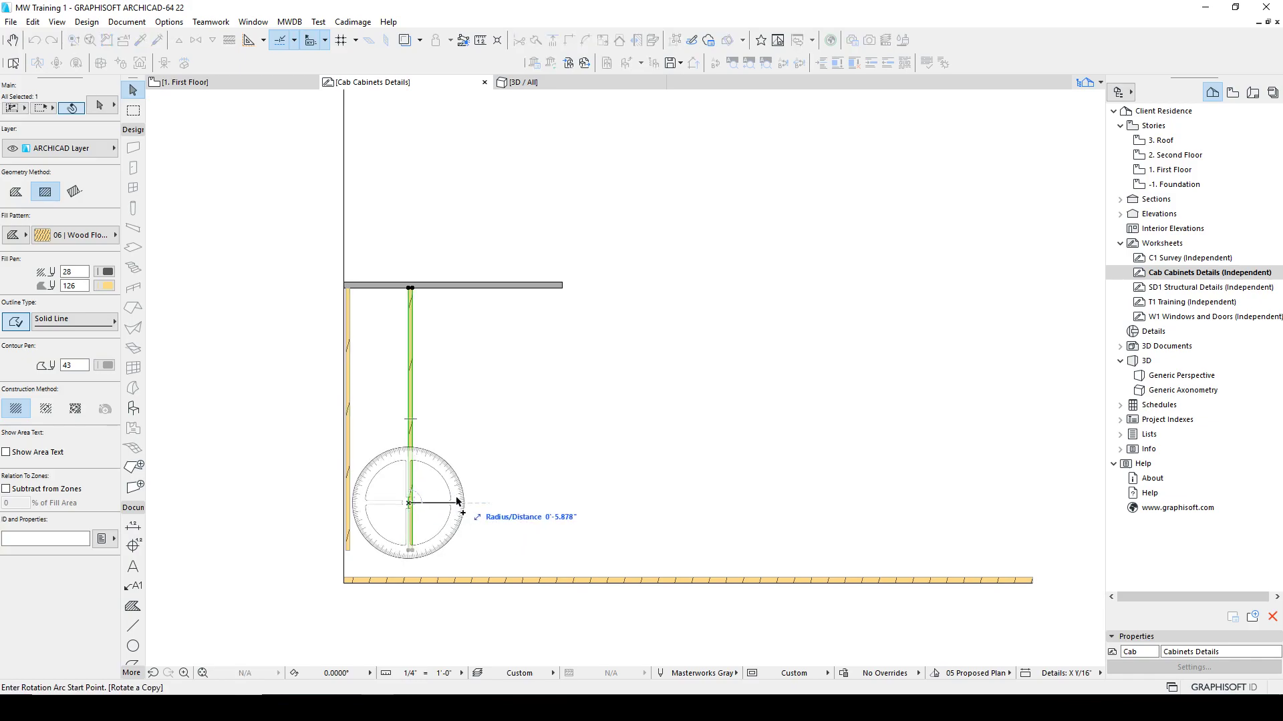
pyautogui.press('Escape')
pyautogui.hotkey('ctrl', 'e')
pyautogui.click(409, 461)
pyautogui.click(409, 414)
pyautogui.click(495, 461)
# Move the horizontal wood fill down beside the lower end of the vertical back panel, just above the floor.
pyautogui.hotkey('ctrl', 'd')
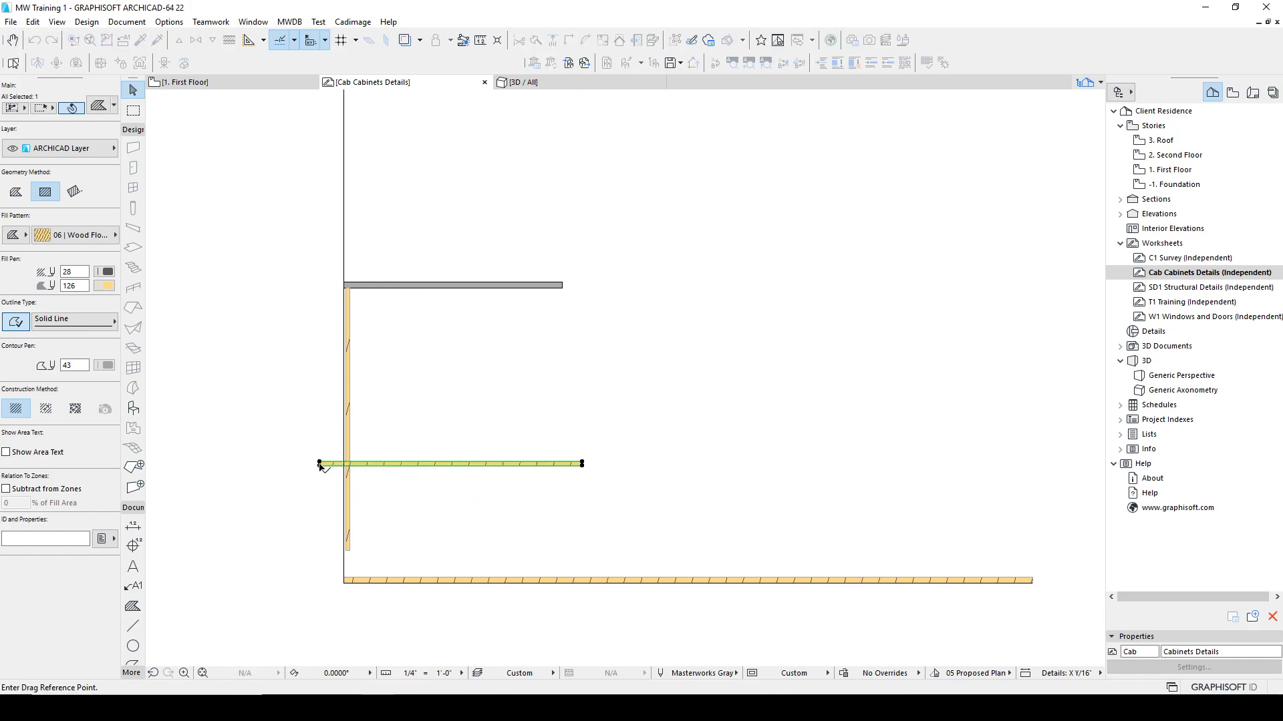
pyautogui.click(320, 464)
pyautogui.click(356, 544)
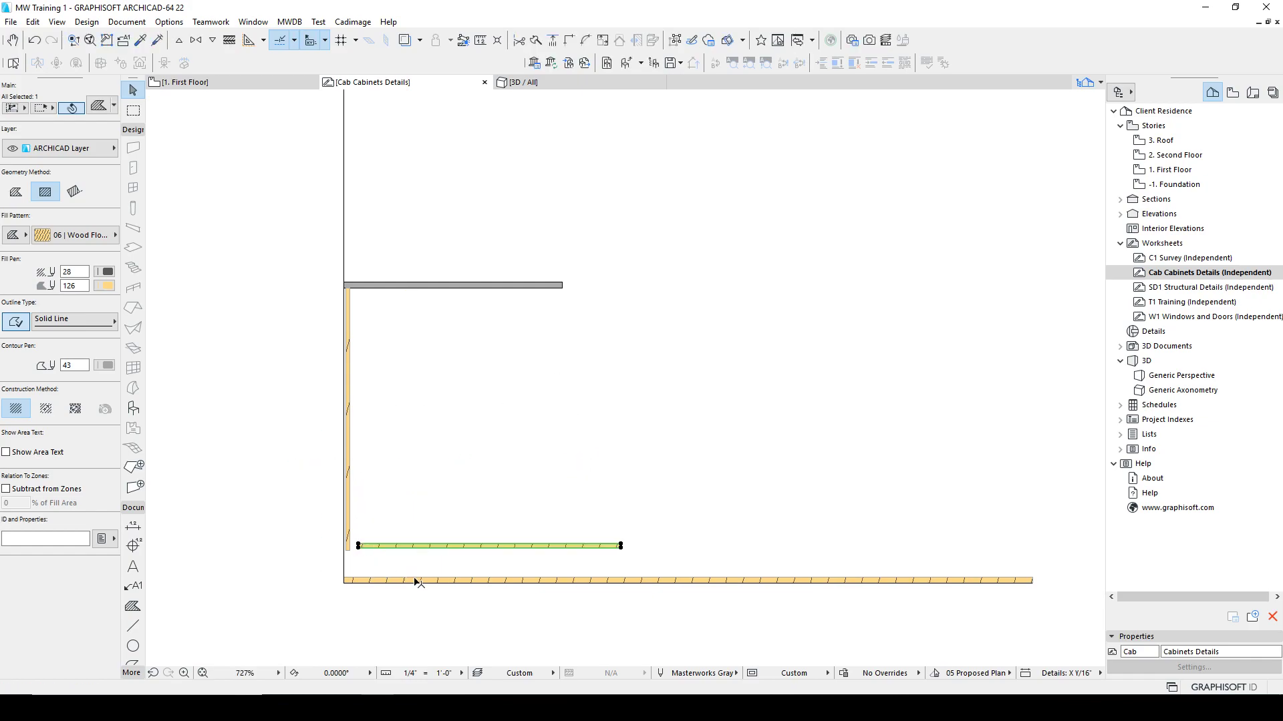
pyautogui.scroll(2, 428, 579)
pyautogui.press('Escape')
# Try to move the horizontal wood fill vertically so its underside sits 4" above the floor, and undo that move.
pyautogui.click(466, 515)
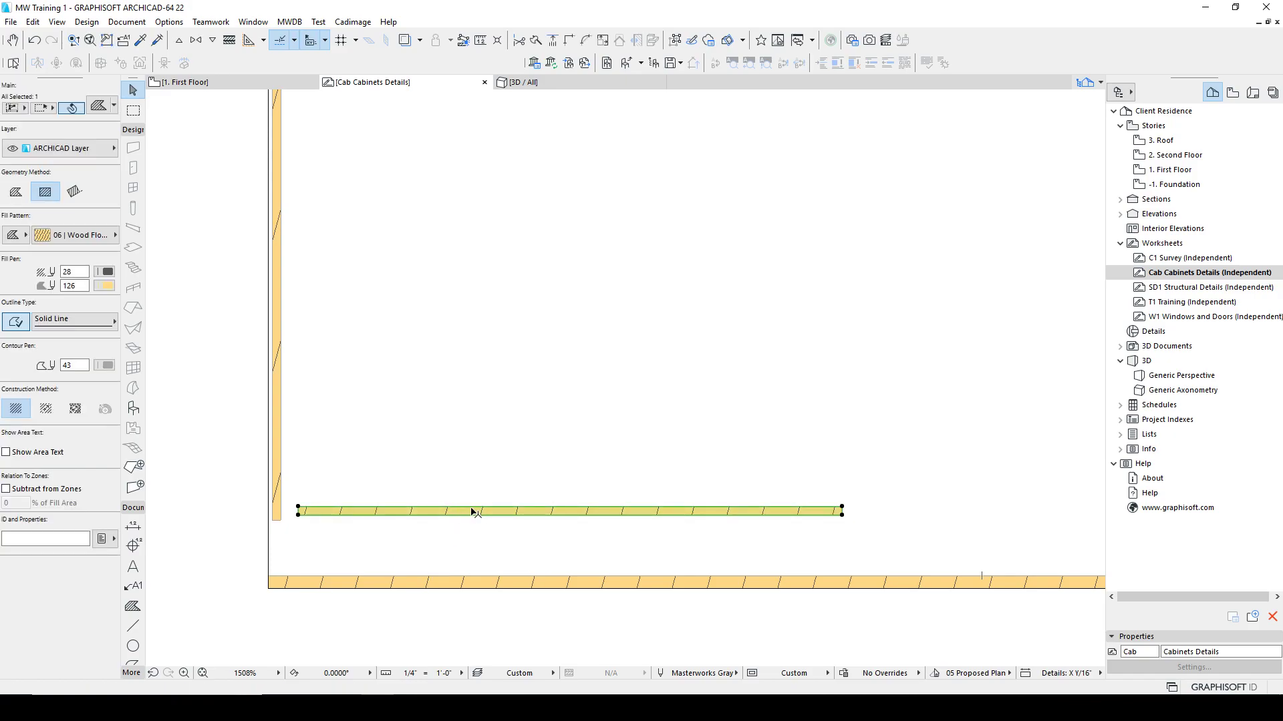
pyautogui.hotkey('ctrl', 'd')
pyautogui.click(459, 516)
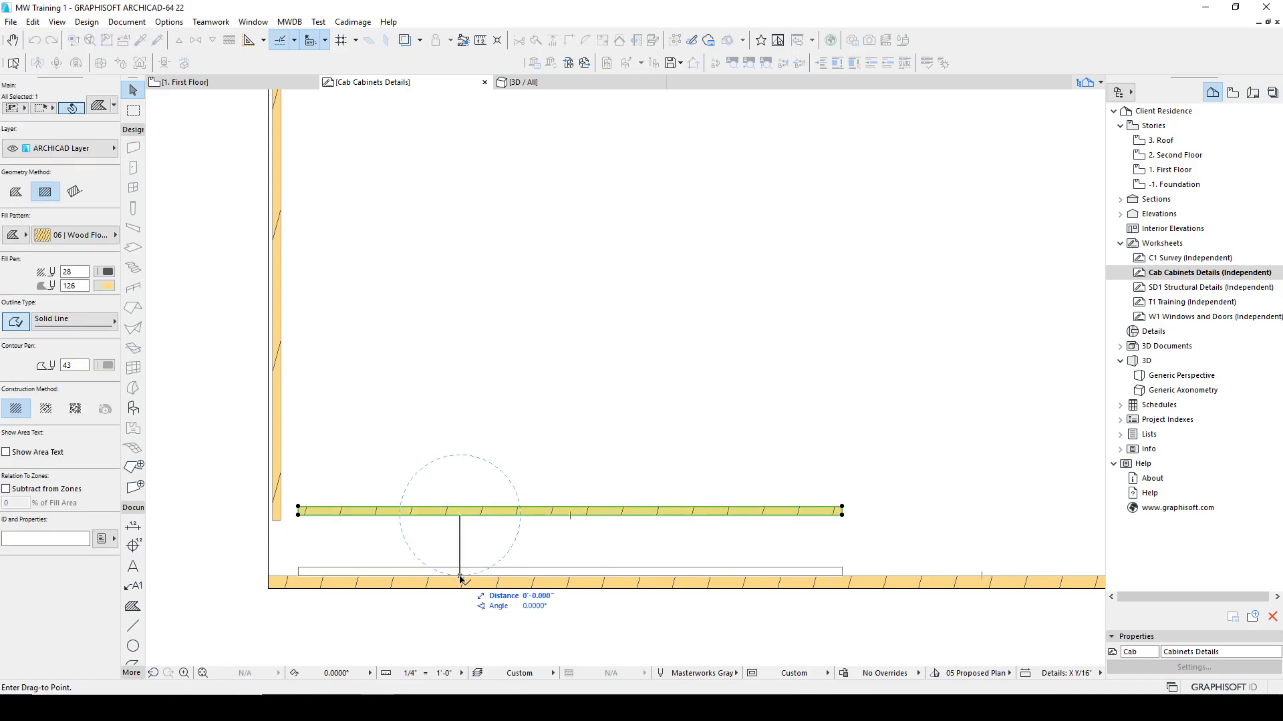
pyautogui.write('4')
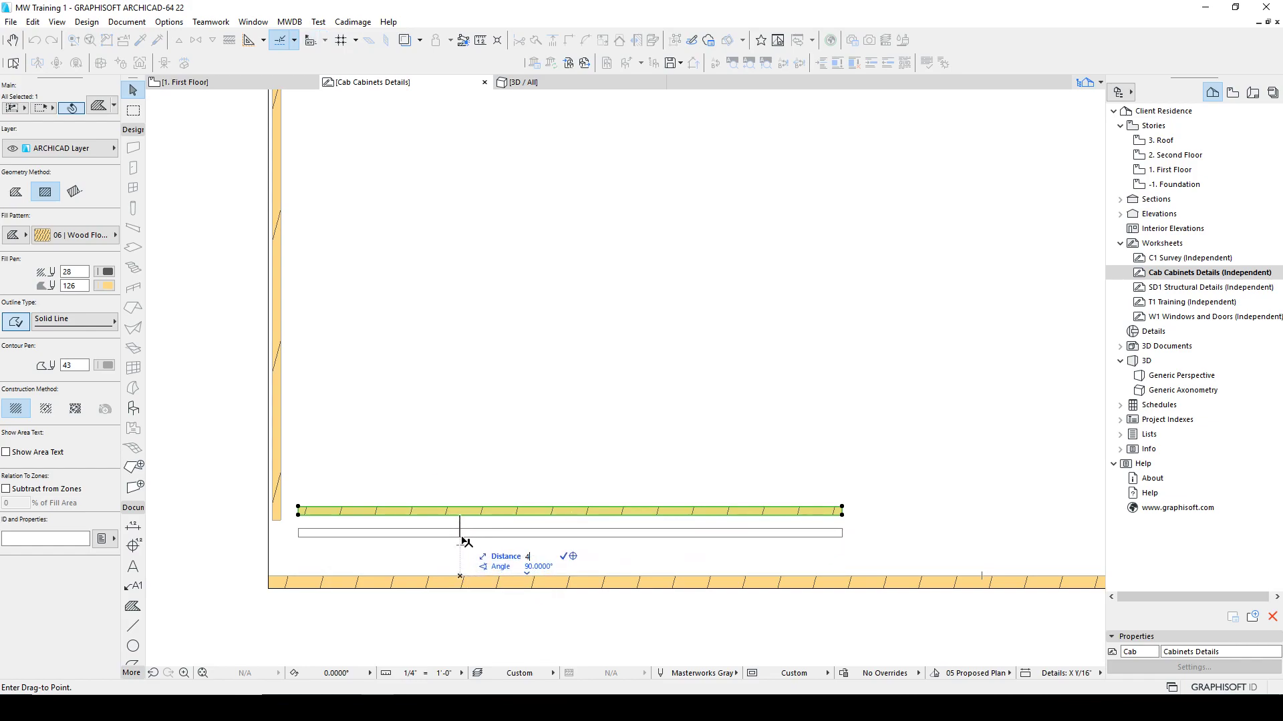
pyautogui.press('Return')
pyautogui.hotkey('ctrl', 'z')
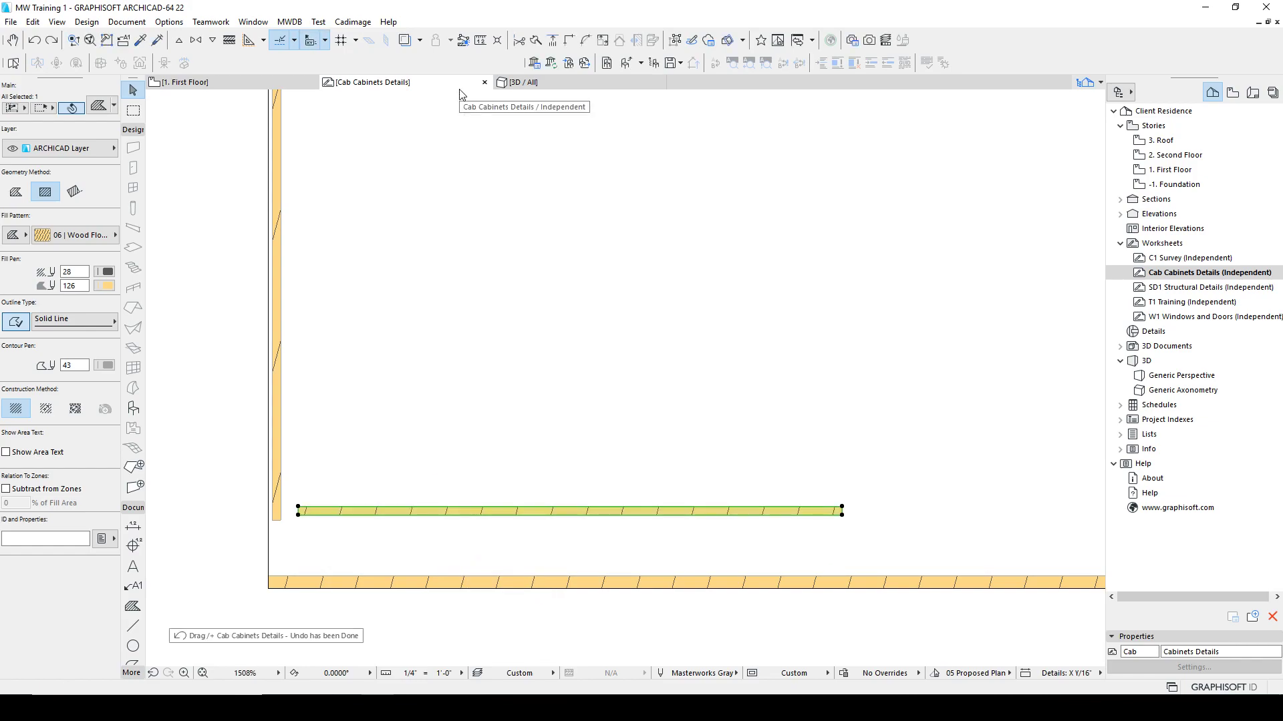
# Move the horizontal wood fill vertically to its height above the floor, using the floor surface as reference.
pyautogui.hotkey('ctrl', 'd')
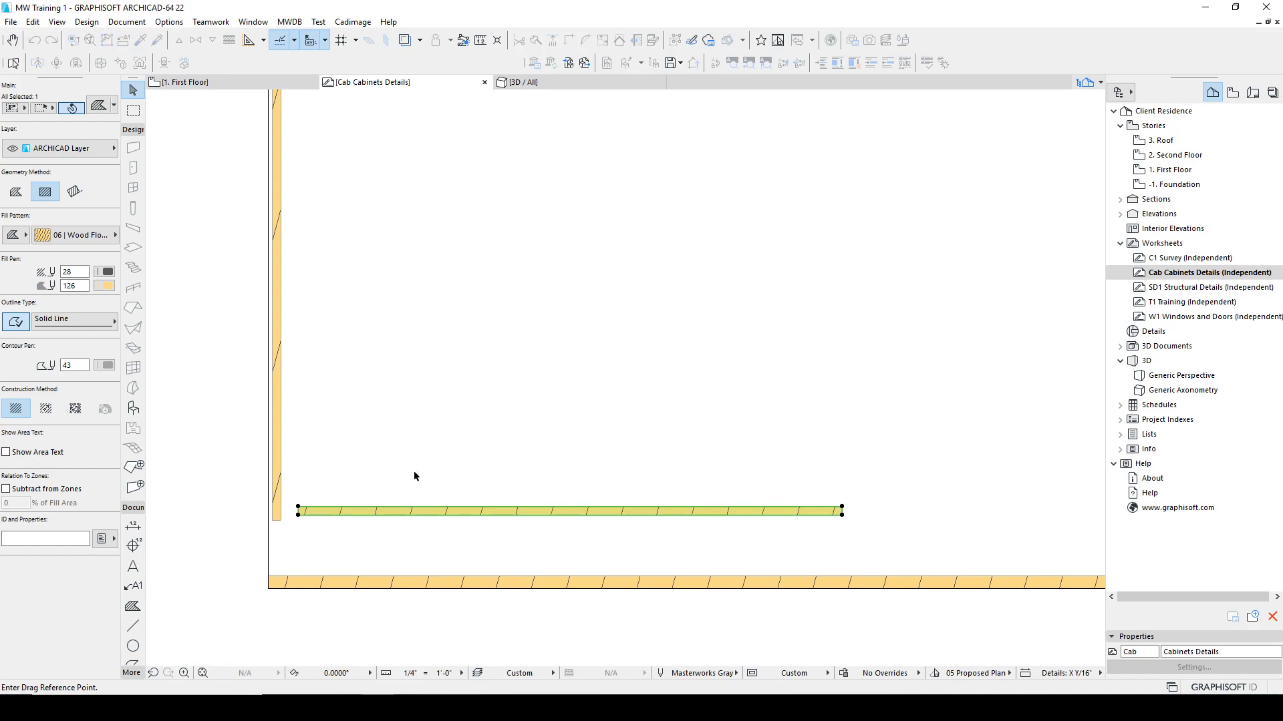
pyautogui.click(412, 513)
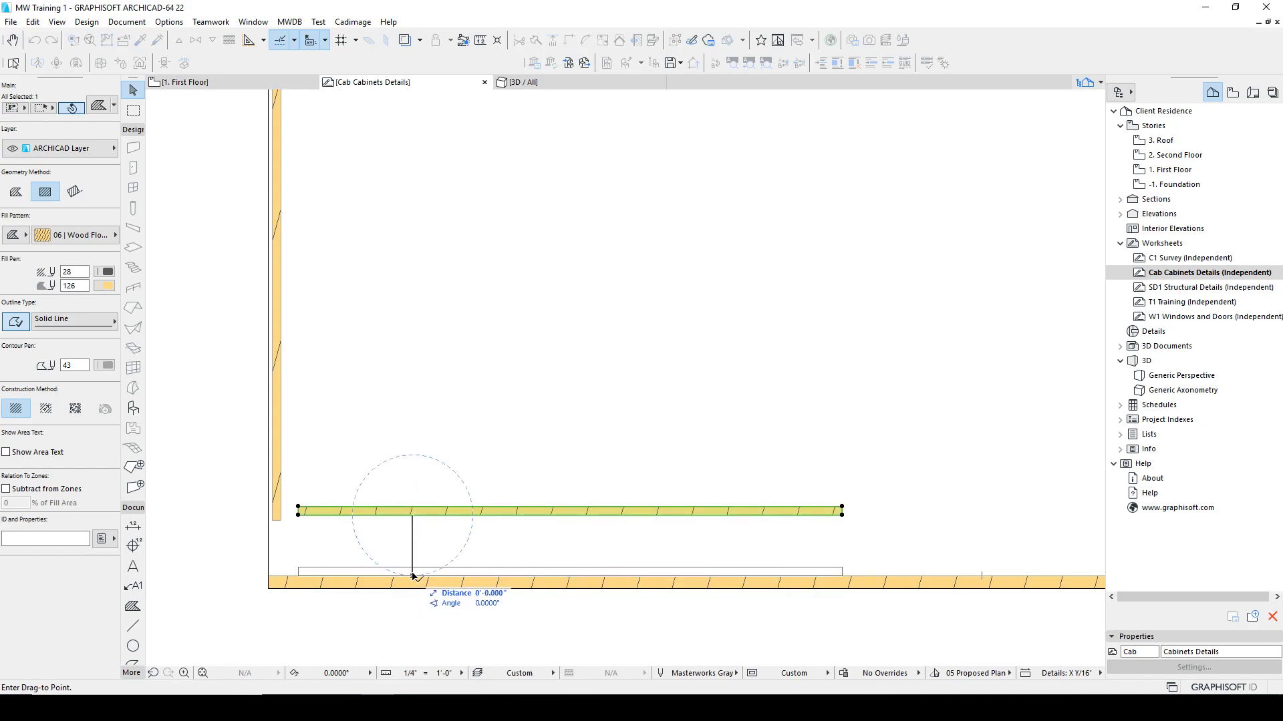
pyautogui.click(412, 505)
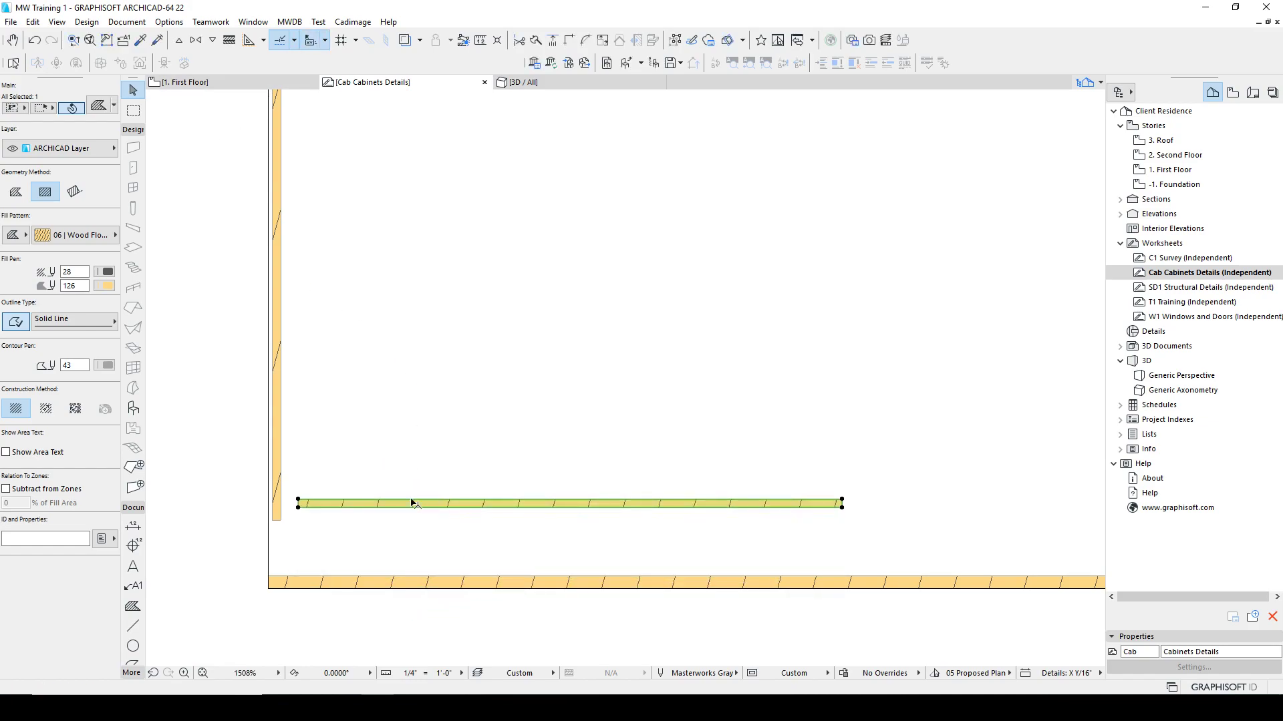
# Shorten the horizontal wood fill by pulling its outer end in toward the wall.
pyautogui.scroll(3, 842, 504)
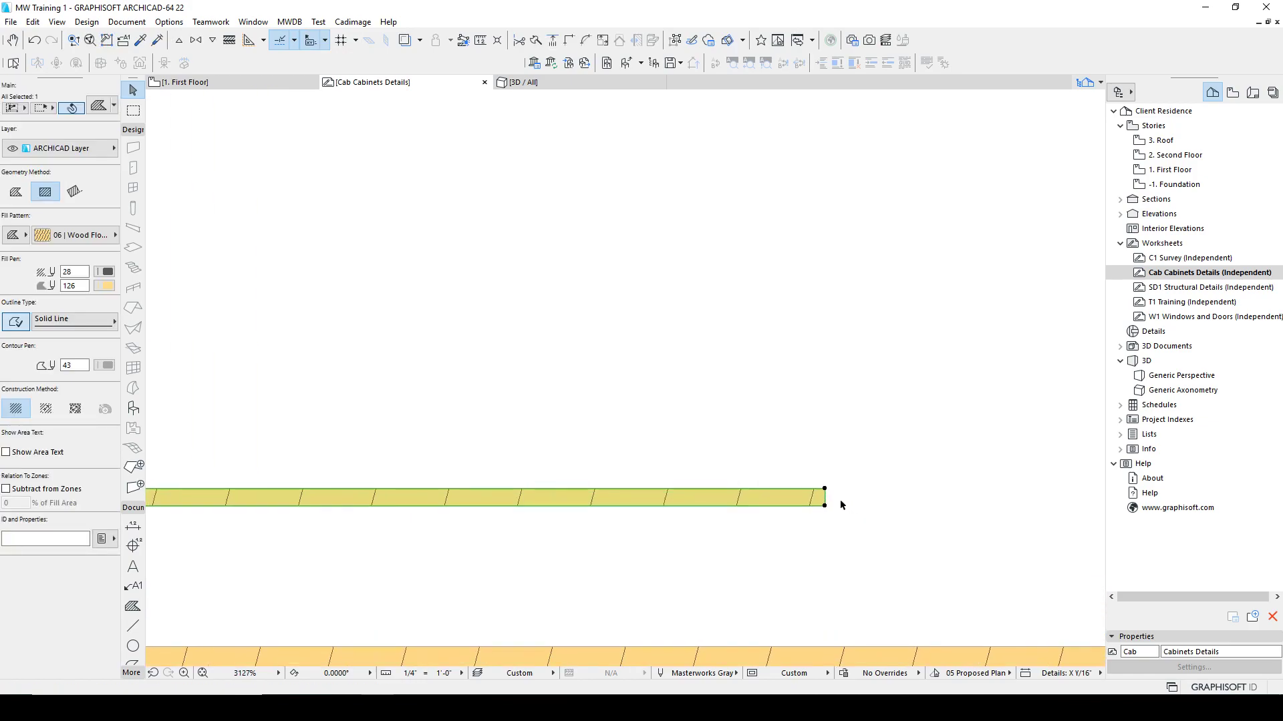
pyautogui.click(824, 498)
pyautogui.click(453, 472)
pyautogui.scroll(-4, 471, 462)
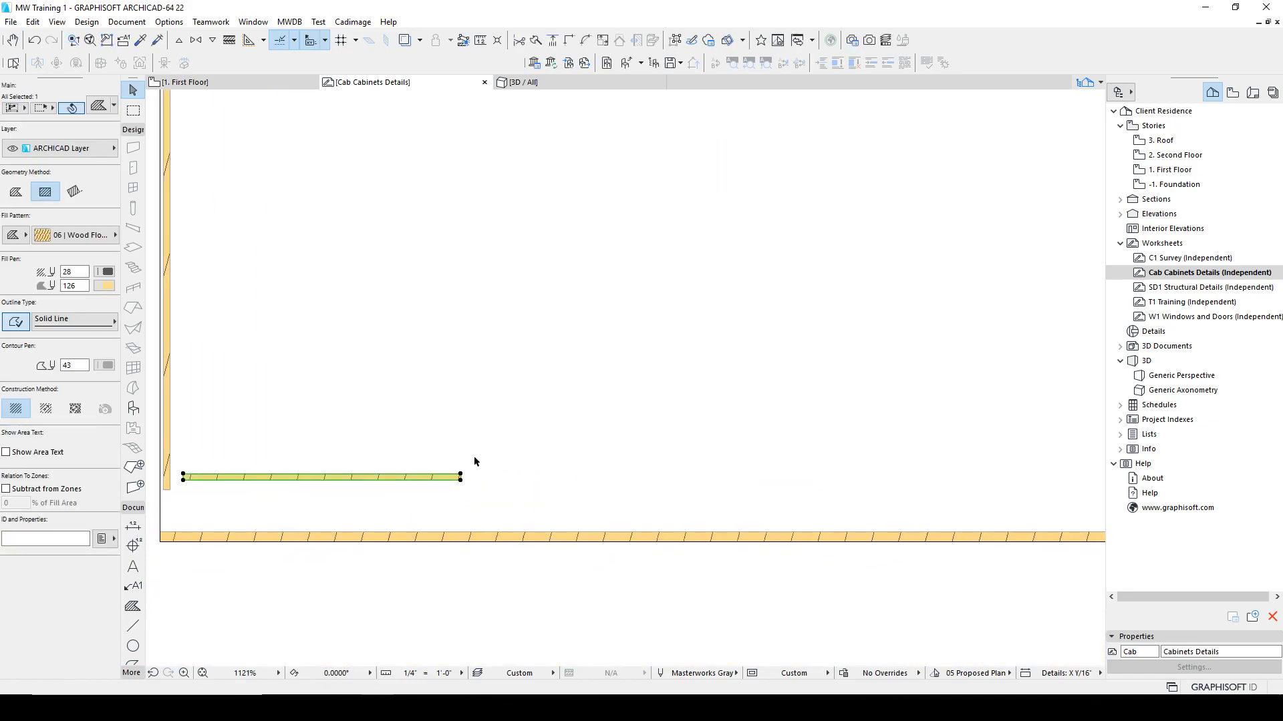
pyautogui.moveTo(368, 480); pyautogui.dragTo(501, 481, button='middle')
pyautogui.press('Escape')
# Raise the back panel's lower end above the horizontal fill and extend that fill to the back panel's wall-side face.
pyautogui.scroll(1, 314, 480)
pyautogui.scroll(2, 329, 479)
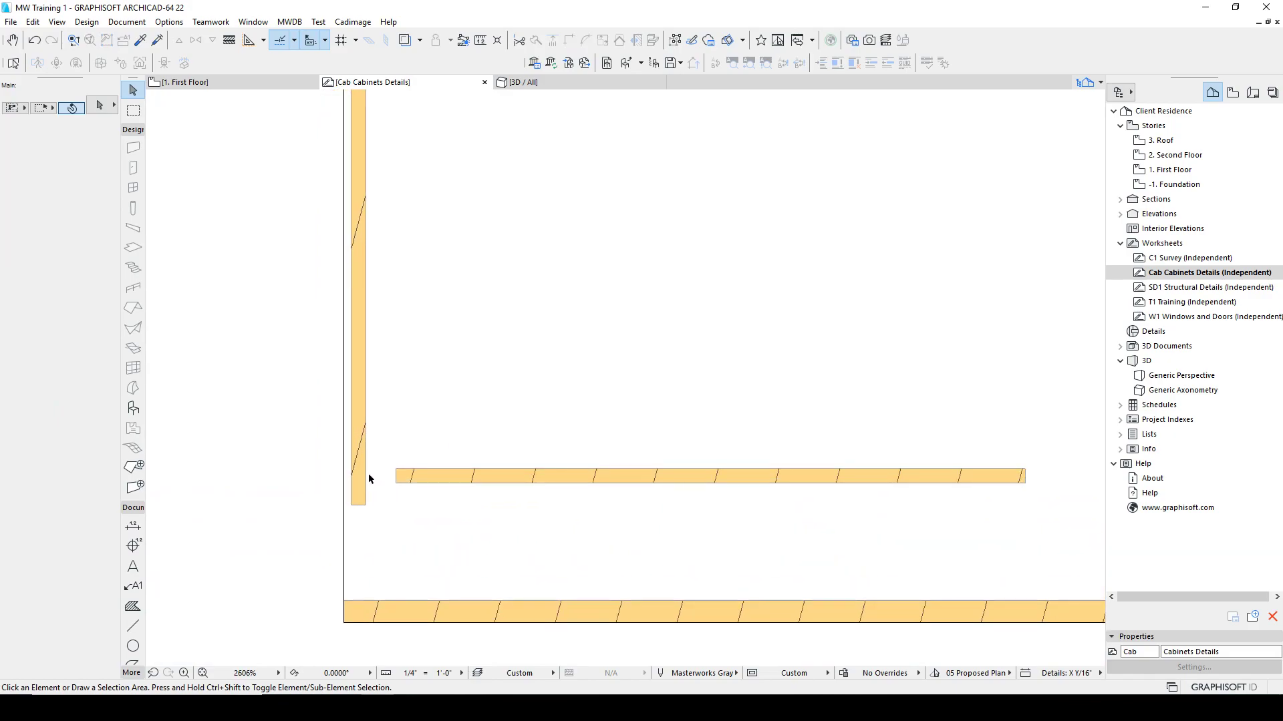
pyautogui.click(358, 500)
pyautogui.click(391, 475)
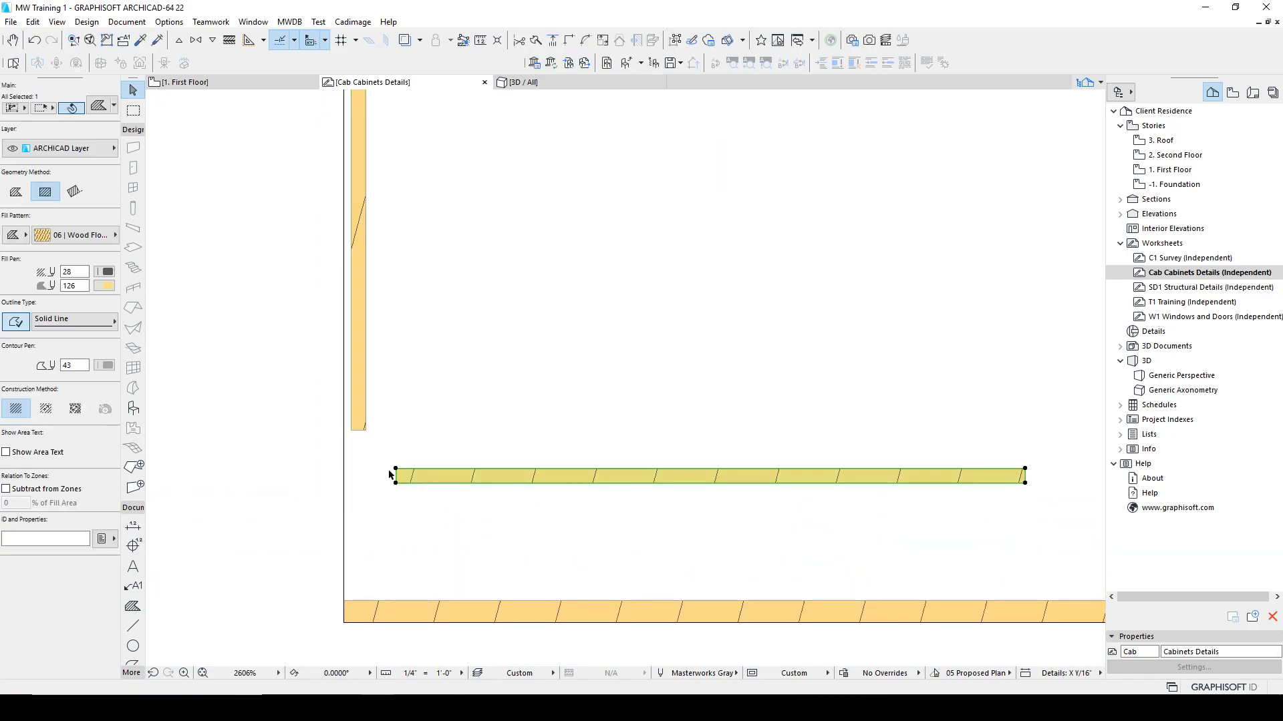
pyautogui.click(396, 475)
pyautogui.click(351, 431)
# Extend the vertical back panel down to the top face of the horizontal bottom panel.
pyautogui.click(359, 431)
pyautogui.click(358, 431)
pyautogui.click(351, 468)
pyautogui.click(442, 461)
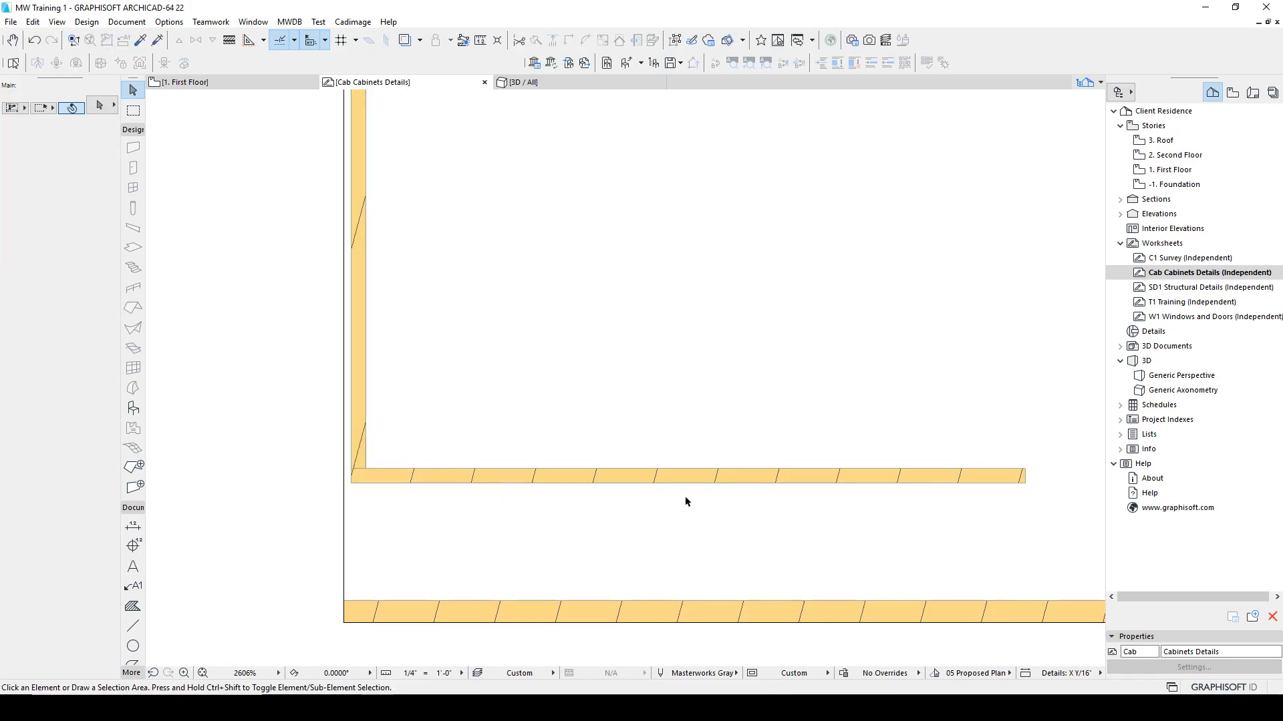
# Copy the vertical back panel straight down so its upper end meets the underside of the bottom panel.
pyautogui.scroll(-3, 688, 501)
pyautogui.moveTo(724, 499); pyautogui.dragTo(593, 493, button='middle')
pyautogui.click(371, 459)
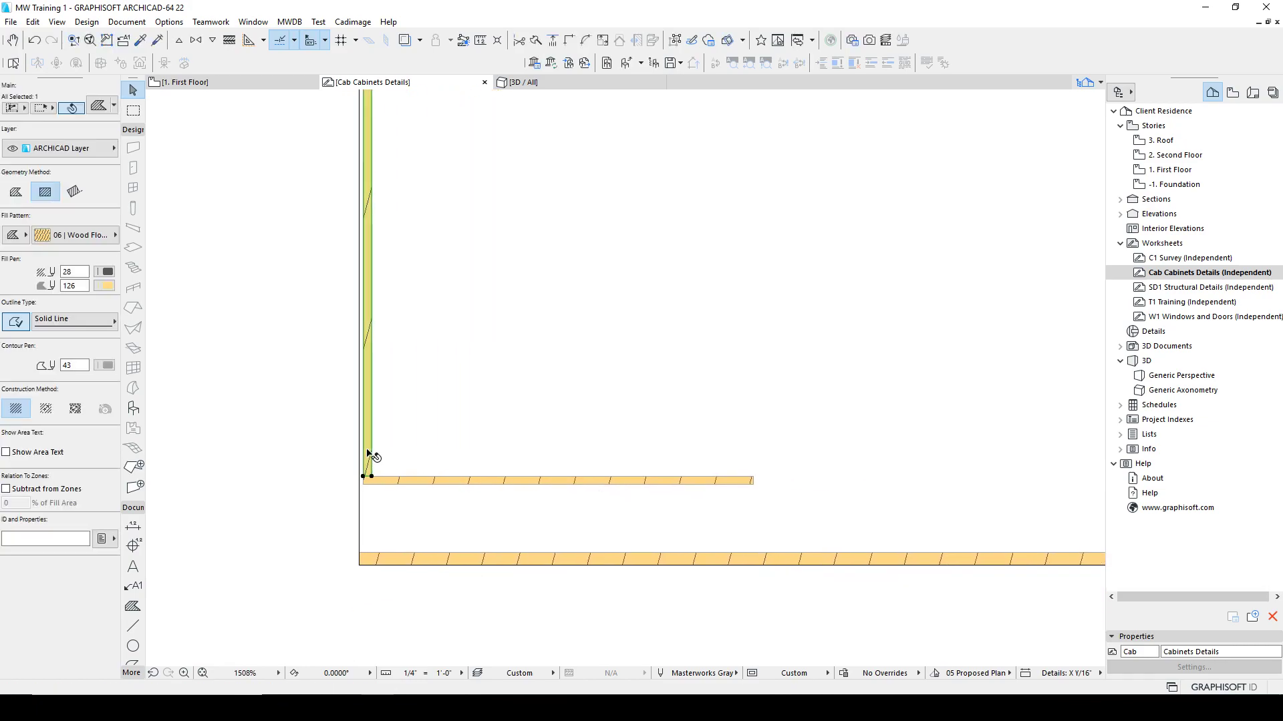
pyautogui.hotkey('ctrl', 'd')
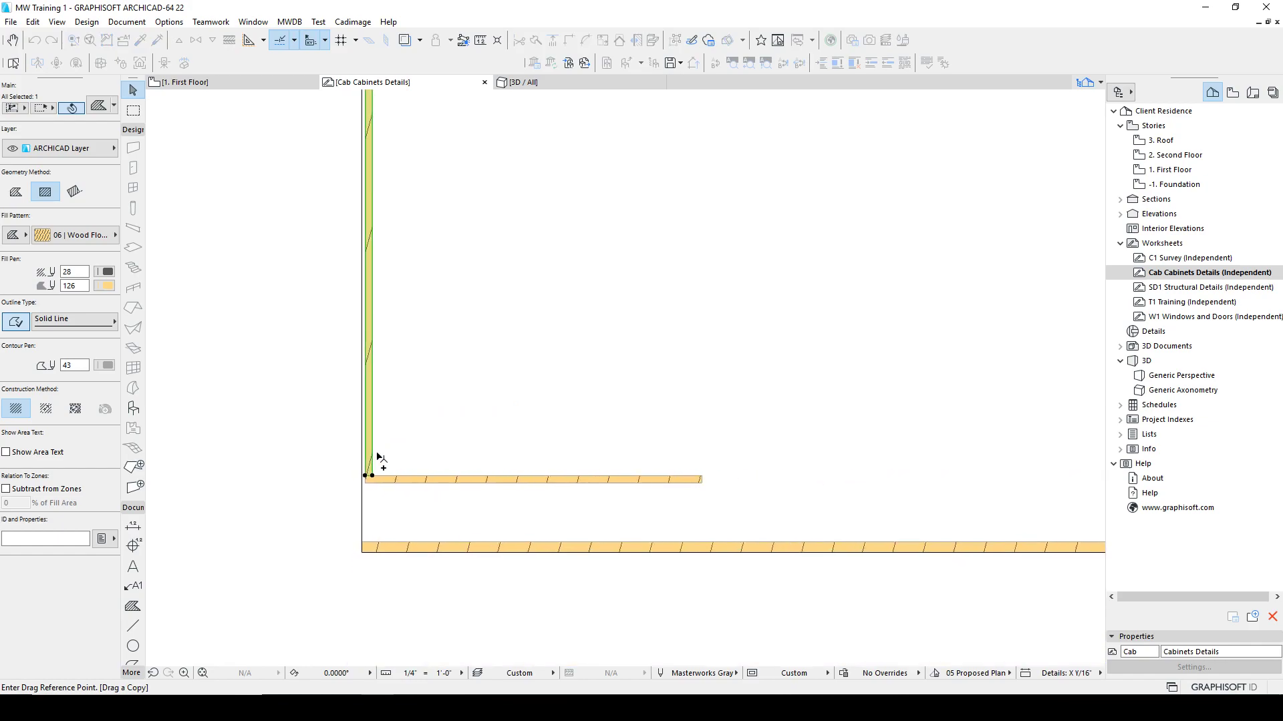
pyautogui.scroll(-3, 374, 461)
pyautogui.click(375, 254)
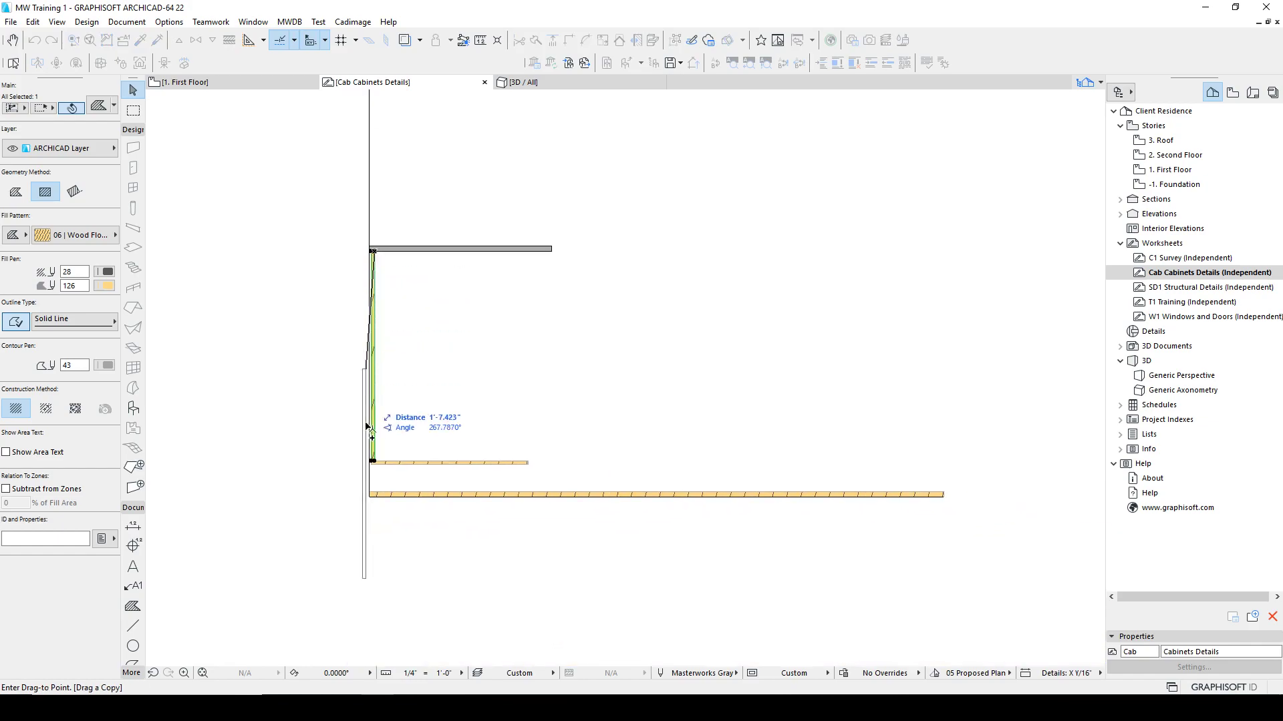
pyautogui.scroll(3, 381, 461)
pyautogui.click(376, 437)
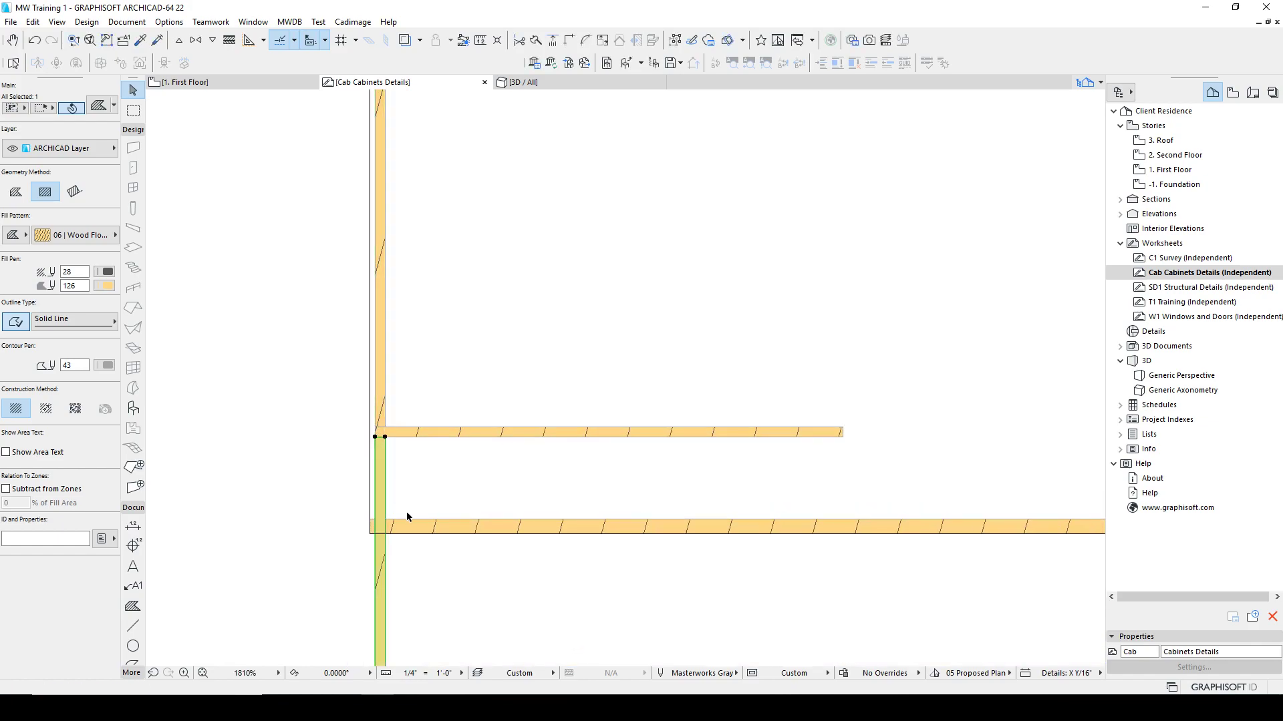
# Split the copied vertical panel at the floor surface and delete the part below it.
pyautogui.hotkey('ctrl', '7')
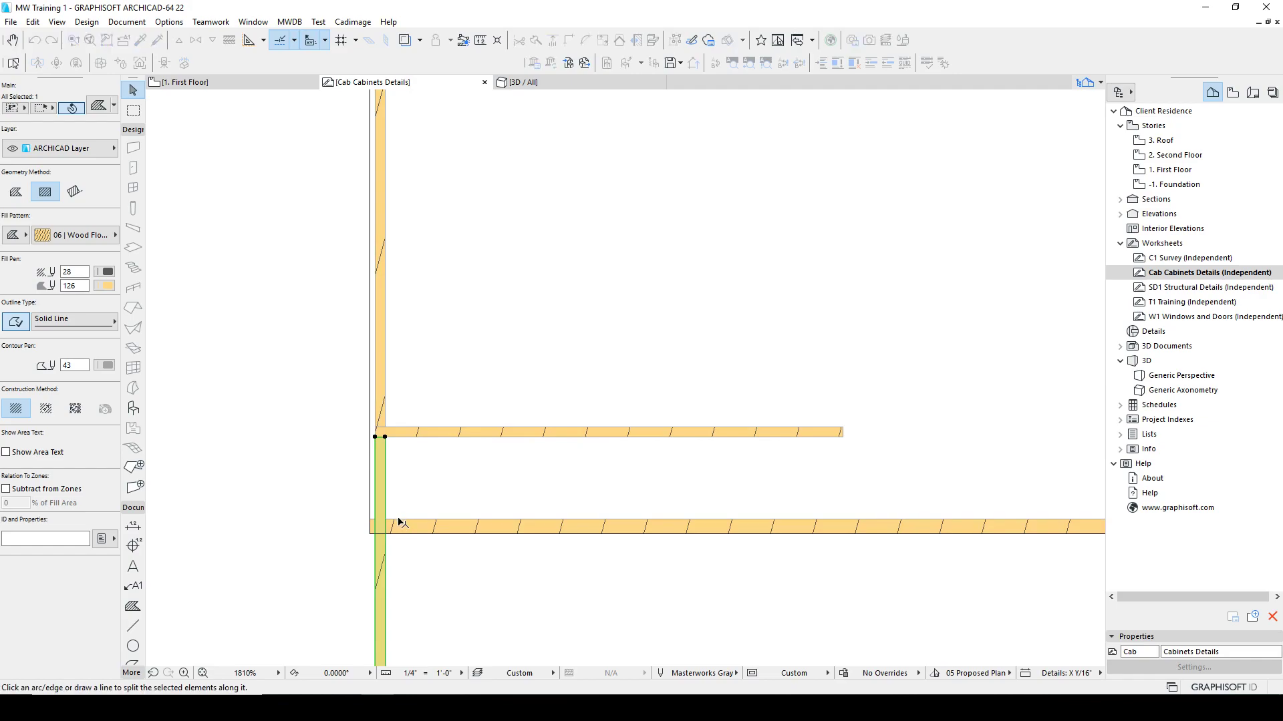
pyautogui.click(402, 519)
pyautogui.click(435, 569)
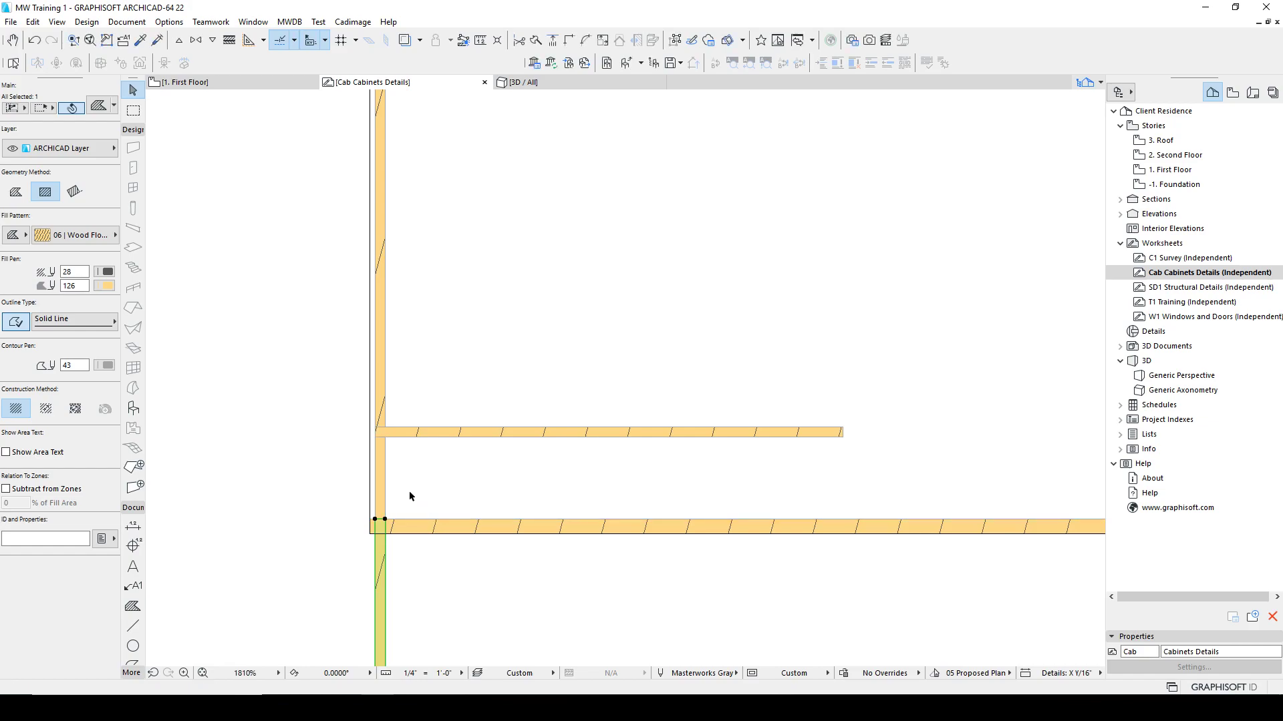
pyautogui.press('Delete')
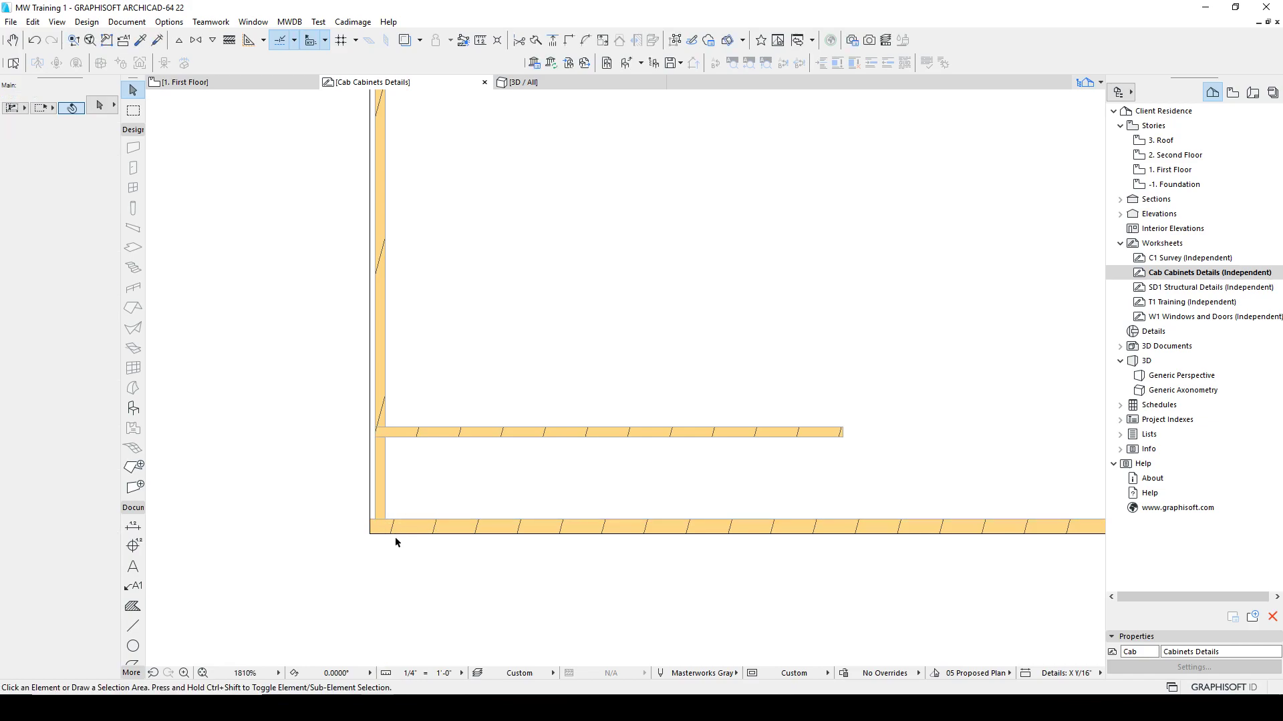
pyautogui.click(383, 480)
pyautogui.hotkey('ctrl', 'd')
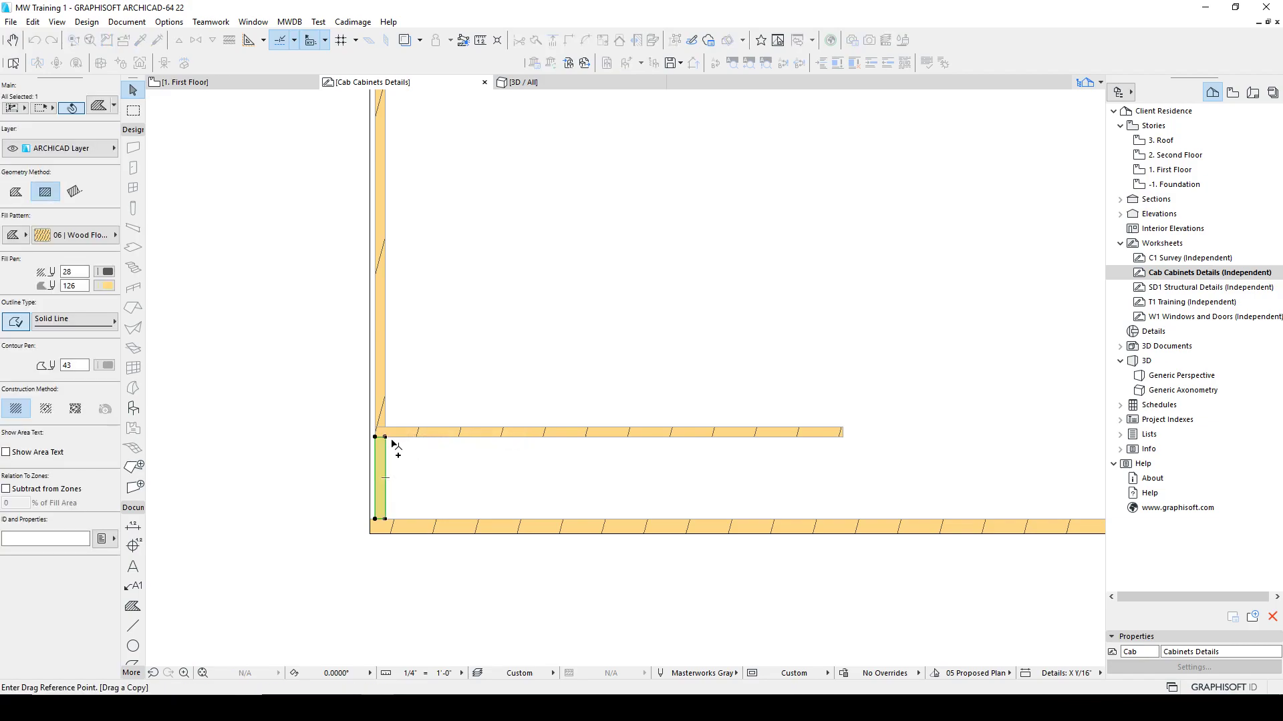
pyautogui.click(375, 438)
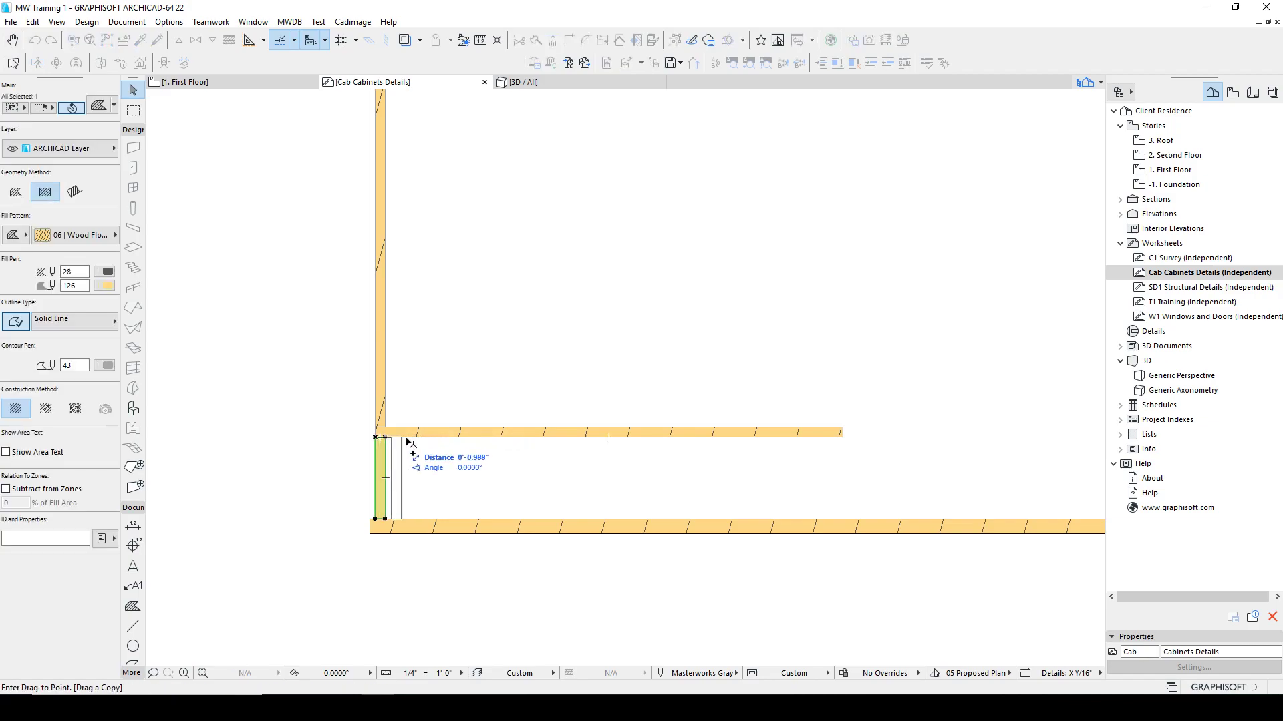
pyautogui.press('Escape')
# Copy the upper vertical back panel about 1'11" horizontally away from the wall to form the front panel.
pyautogui.click(382, 388)
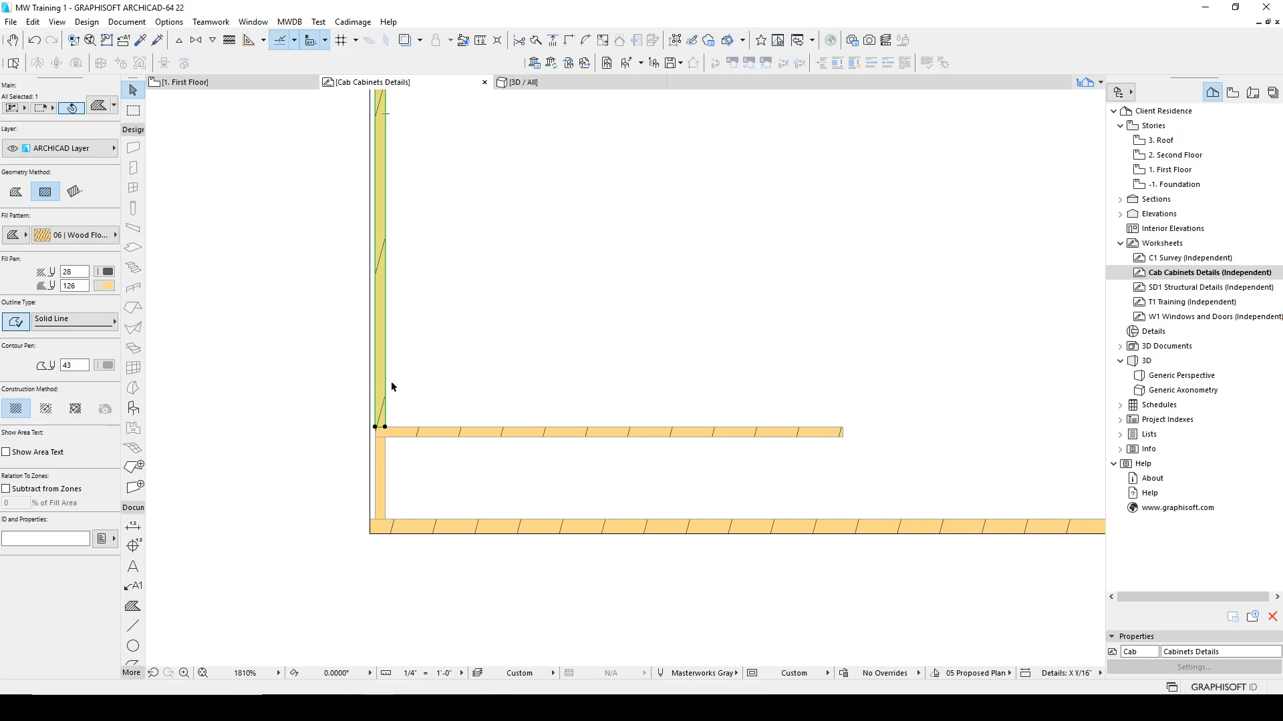
pyautogui.hotkey('ctrl', 'd')
pyautogui.click(400, 386)
pyautogui.write("1'11.")
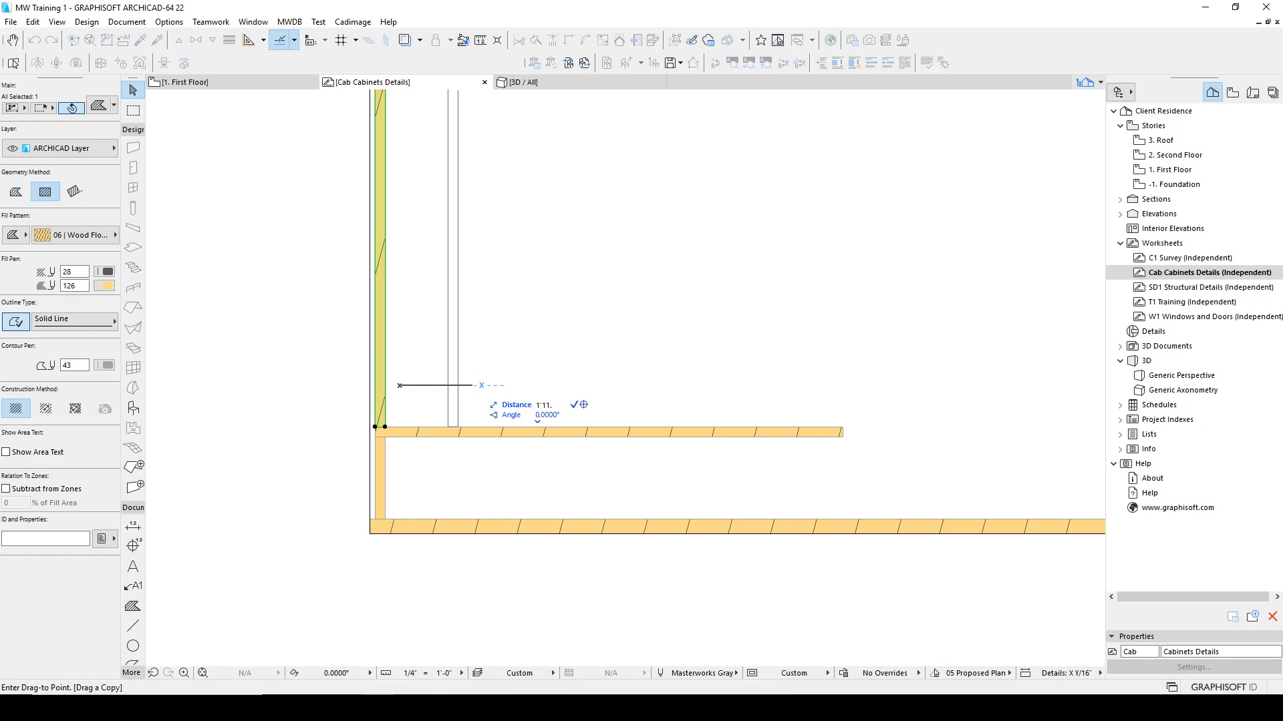
pyautogui.press('Return')
pyautogui.press('Escape')
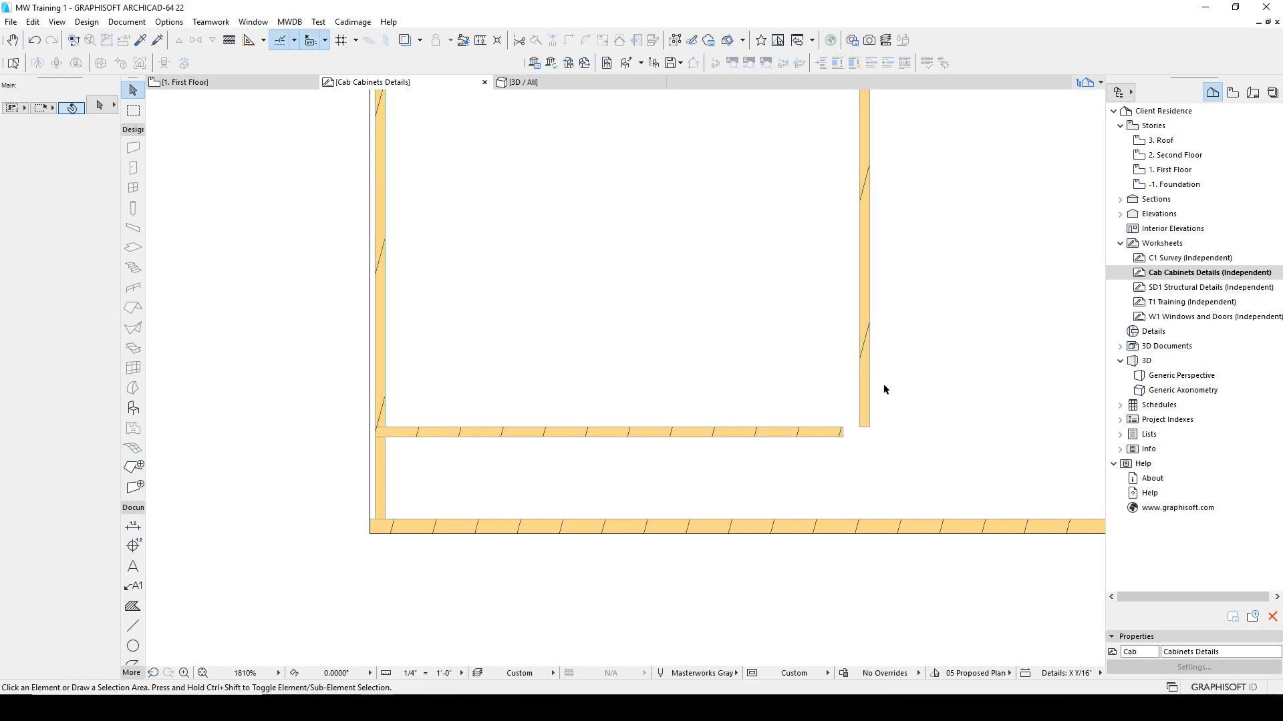
# Extend the outer end of the bottom panel to the front panel's outer face.
pyautogui.scroll(-3, 811, 464)
pyautogui.click(720, 485)
pyautogui.scroll(5, 721, 485)
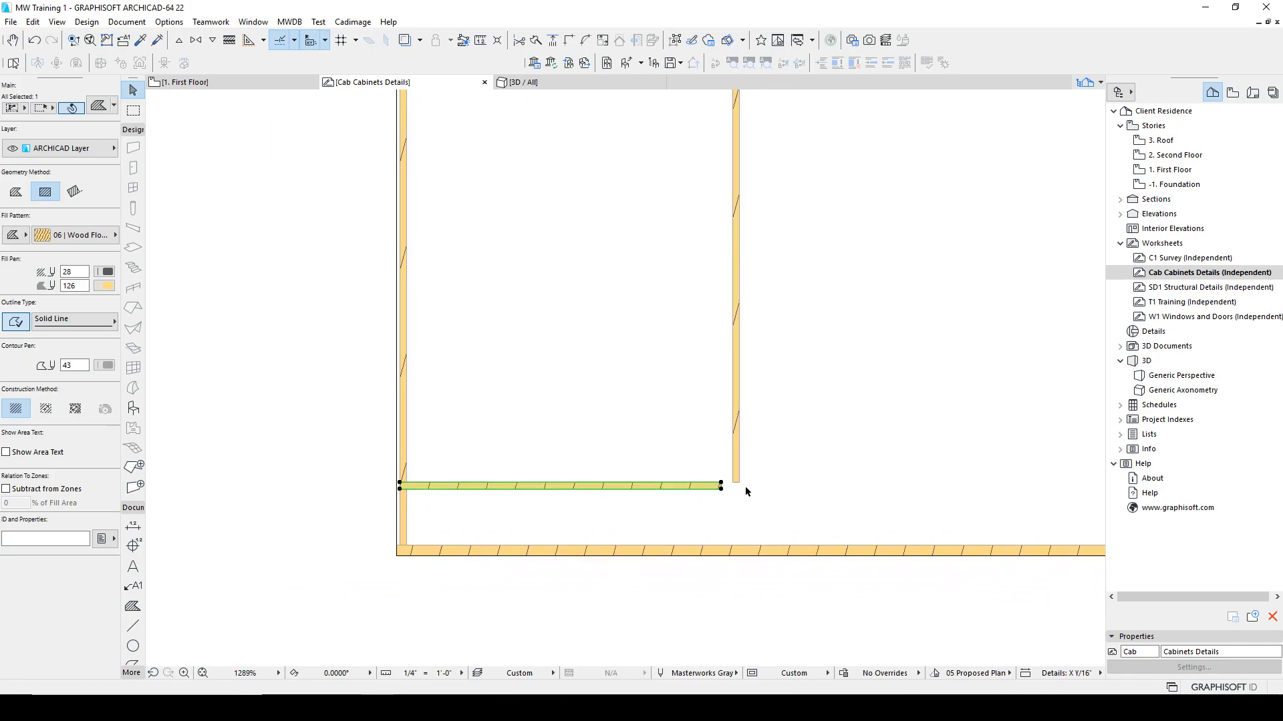
pyautogui.click(678, 479)
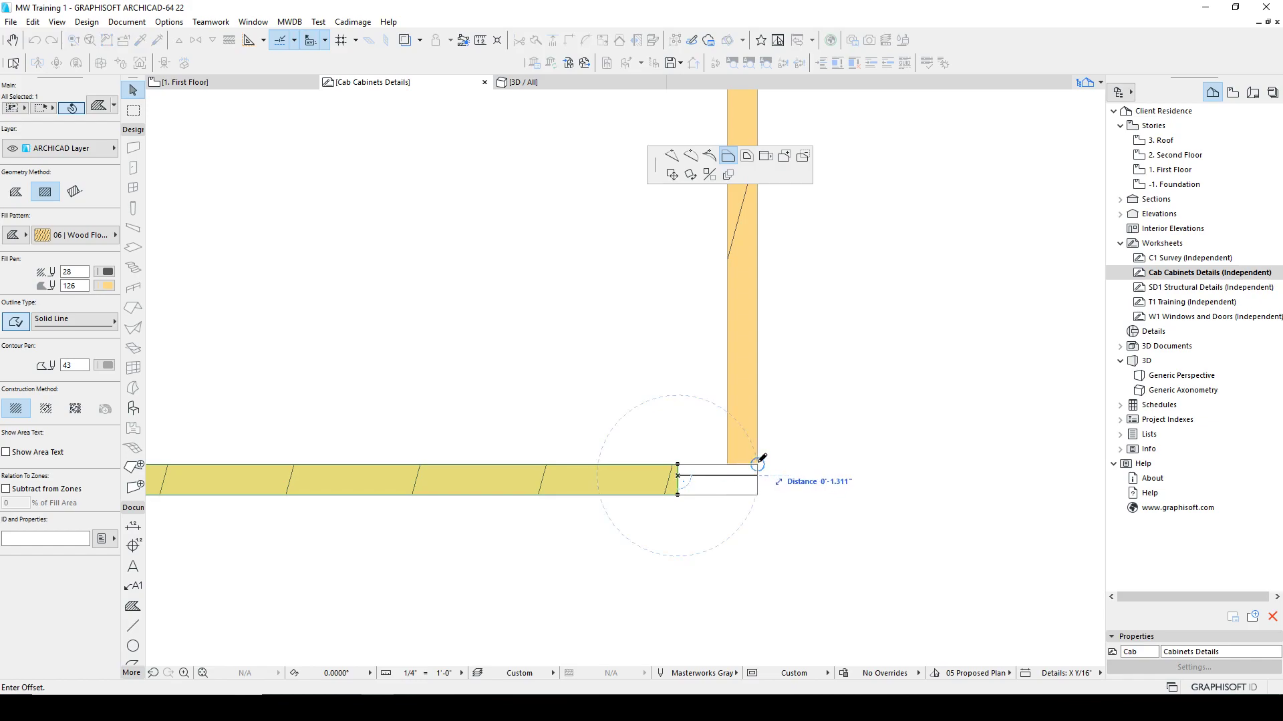
pyautogui.click(758, 463)
pyautogui.press('Escape')
# Copy the bottom panel up to the underside of the countertop, starting at the back panel's inner face.
pyautogui.scroll(-3, 761, 422)
pyautogui.moveTo(769, 428); pyautogui.dragTo(756, 516, button='middle')
pyautogui.scroll(-3, 722, 298)
pyautogui.moveTo(752, 229); pyautogui.dragTo(752, 295, button='middle')
pyautogui.scroll(4, 741, 281)
pyautogui.scroll(-3, 678, 414)
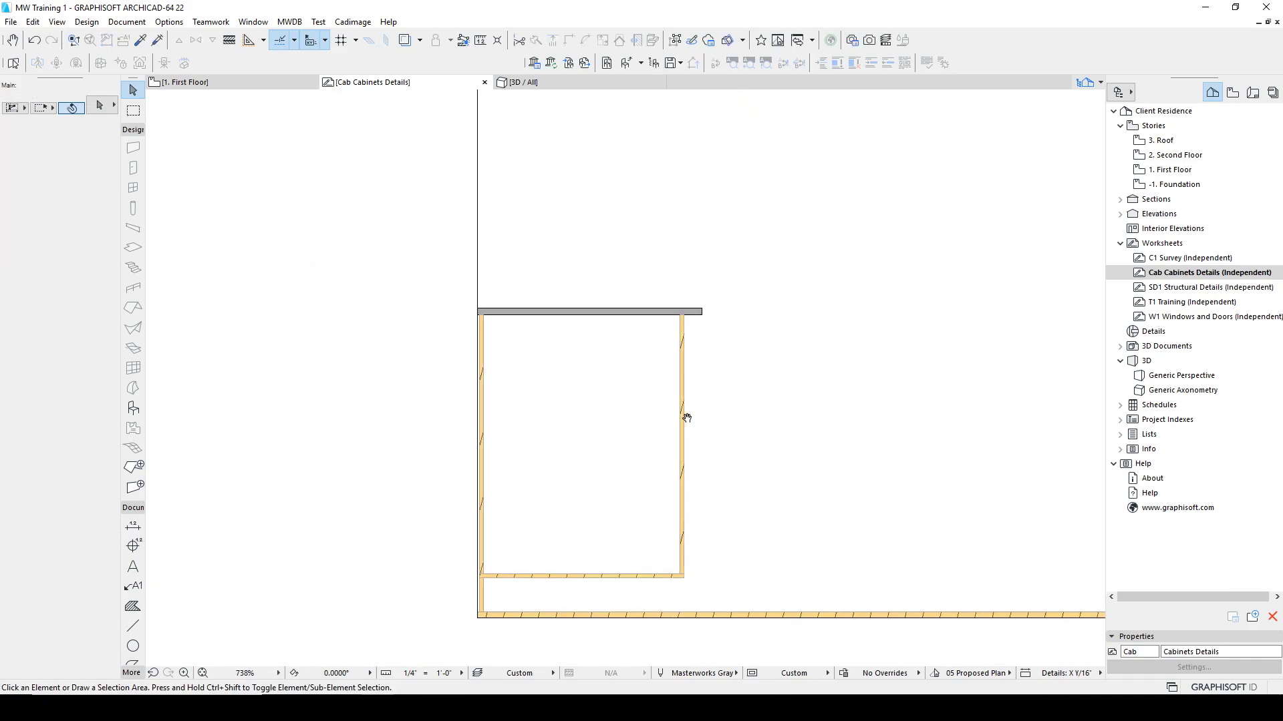
pyautogui.click(635, 580)
pyautogui.click(599, 541)
pyautogui.hotkey('ctrl', 'd')
pyautogui.scroll(3, 502, 569)
pyautogui.scroll(2, 502, 569)
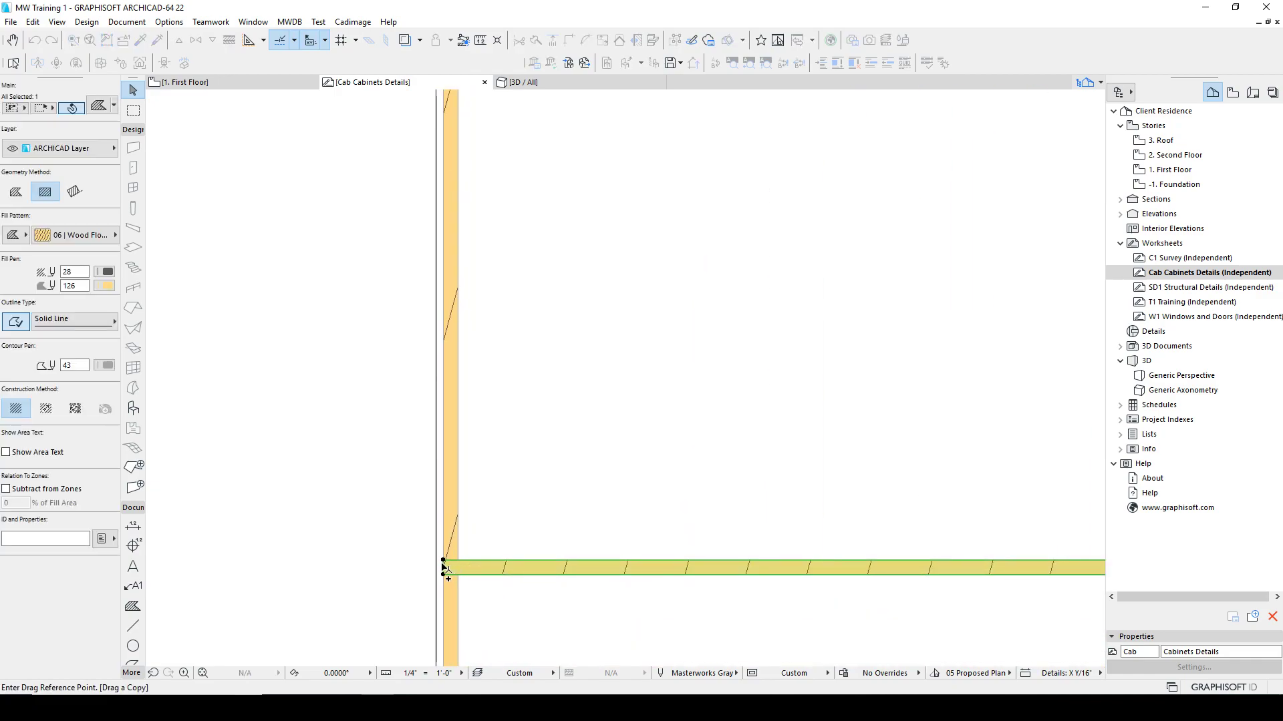
pyautogui.click(444, 568)
pyautogui.scroll(-3, 468, 420)
pyautogui.scroll(1, 468, 320)
pyautogui.click(419, 284)
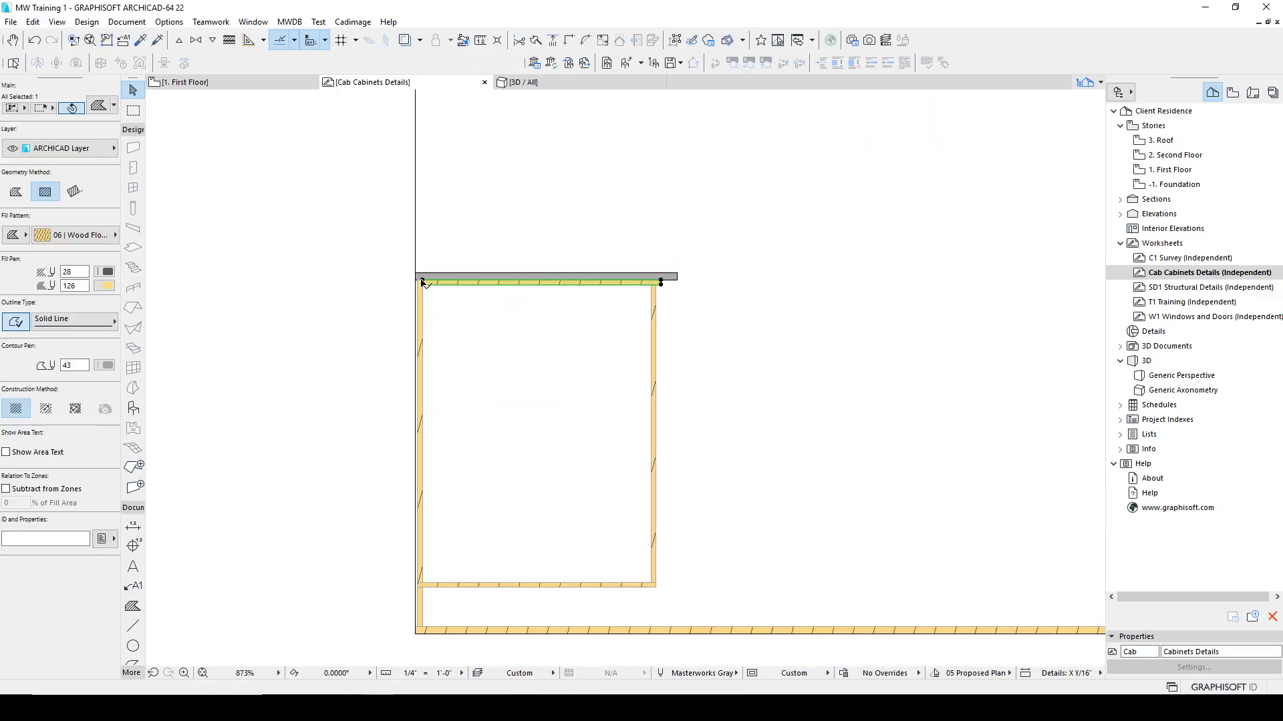
# Shorten the copied panel under the countertop to a short strip beside the back panel.
pyautogui.scroll(2, 527, 270)
pyautogui.scroll(2, 775, 267)
pyautogui.click(574, 312)
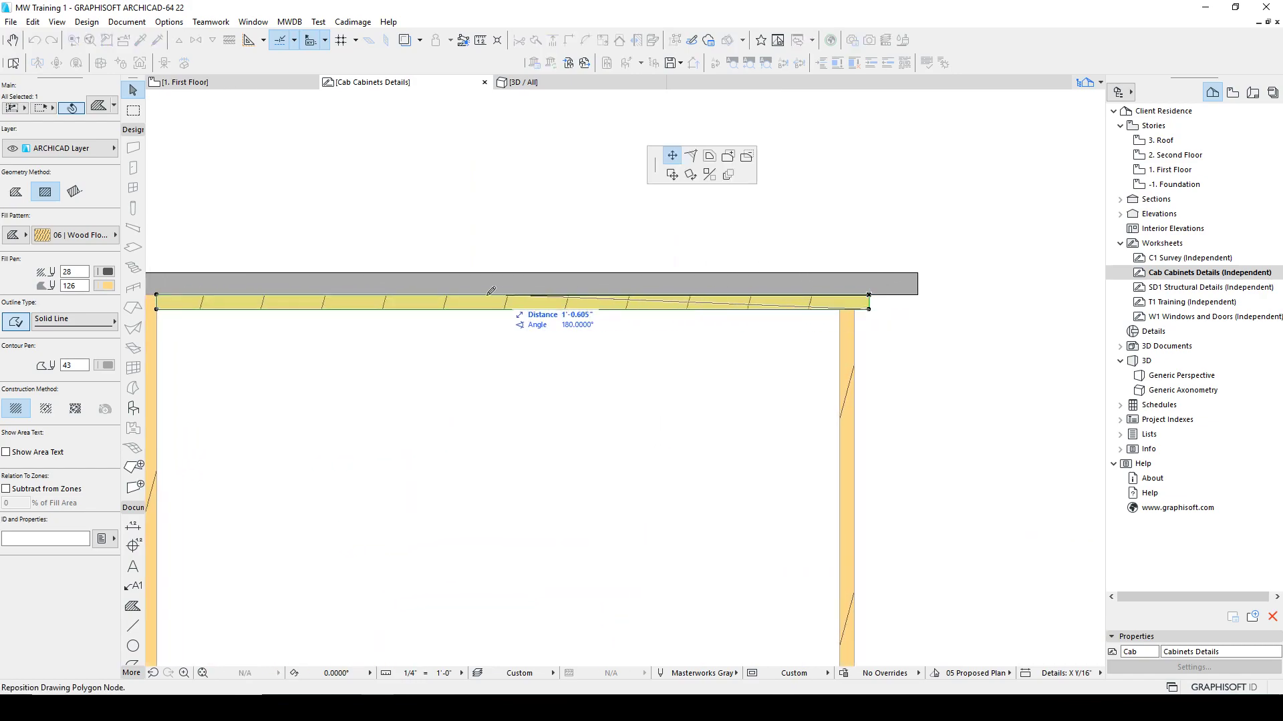
pyautogui.press('Escape')
pyautogui.scroll(3, 1091, 327)
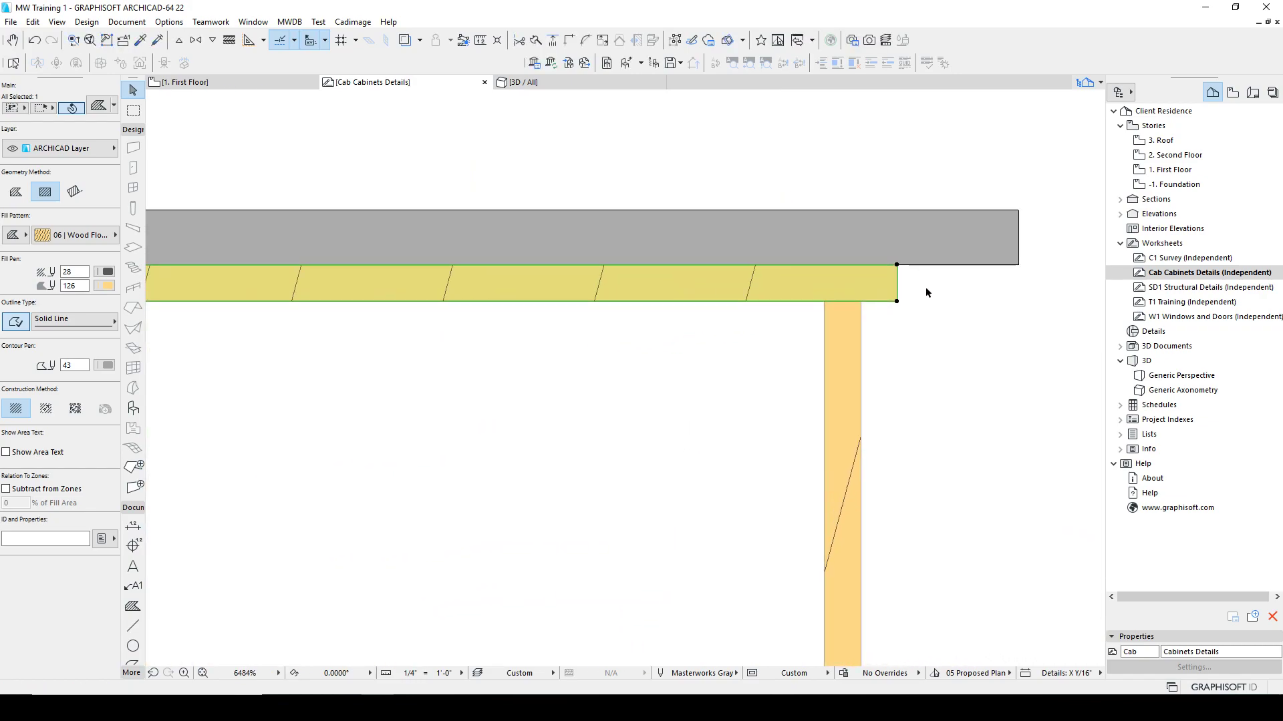
pyautogui.click(898, 285)
pyautogui.scroll(-3, 696, 315)
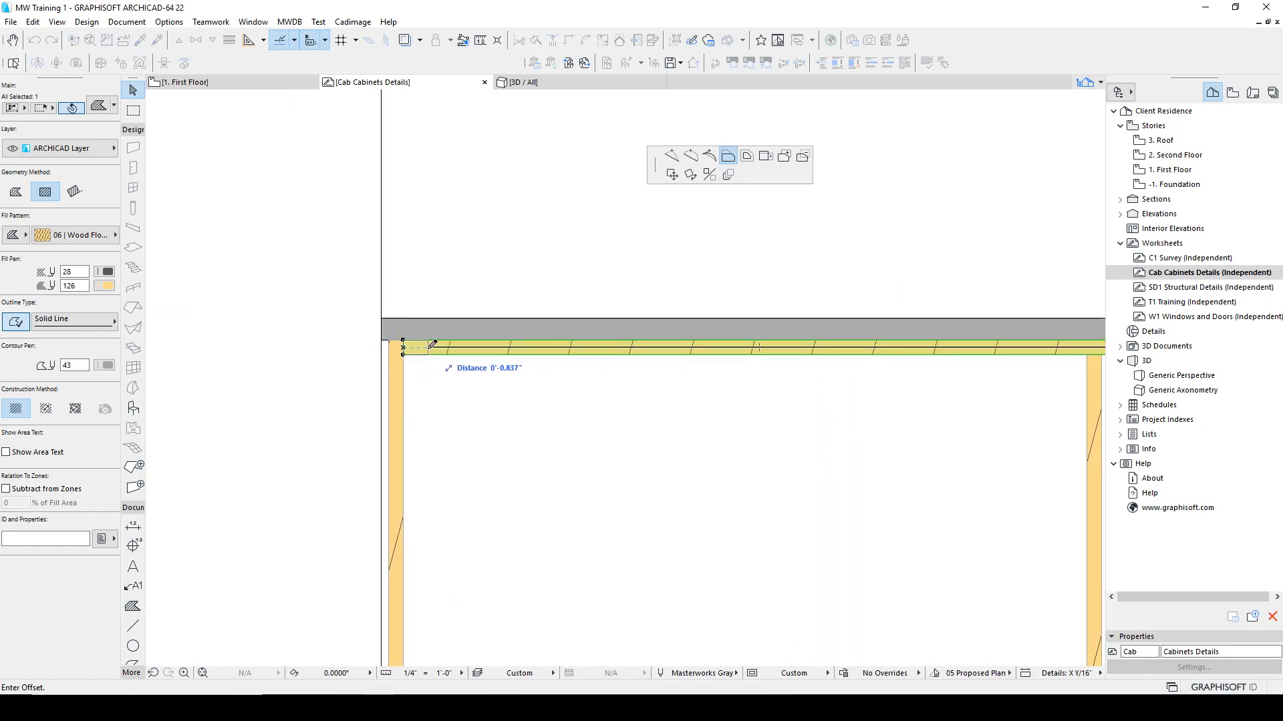
pyautogui.click(521, 348)
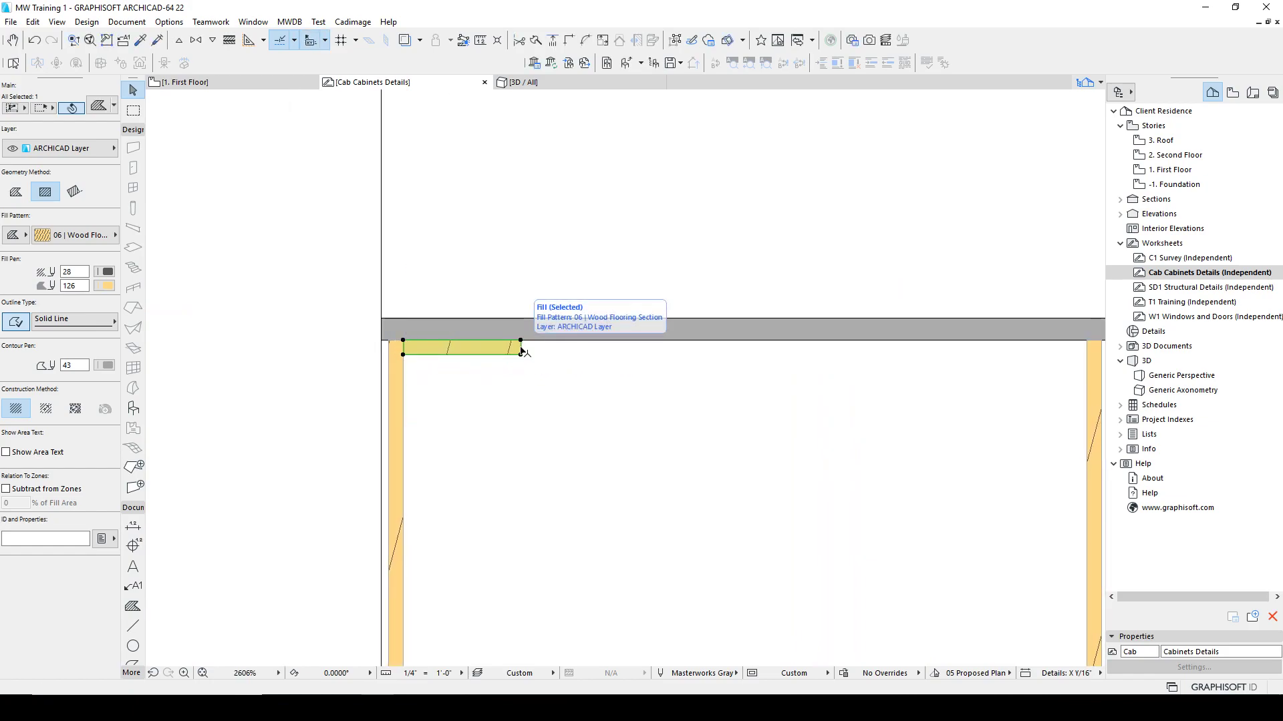
# Copy the short strip horizontally so its end meets the inner face of the front panel.
pyautogui.hotkey('ctrl', 'shift', 'd')
pyautogui.click(521, 355)
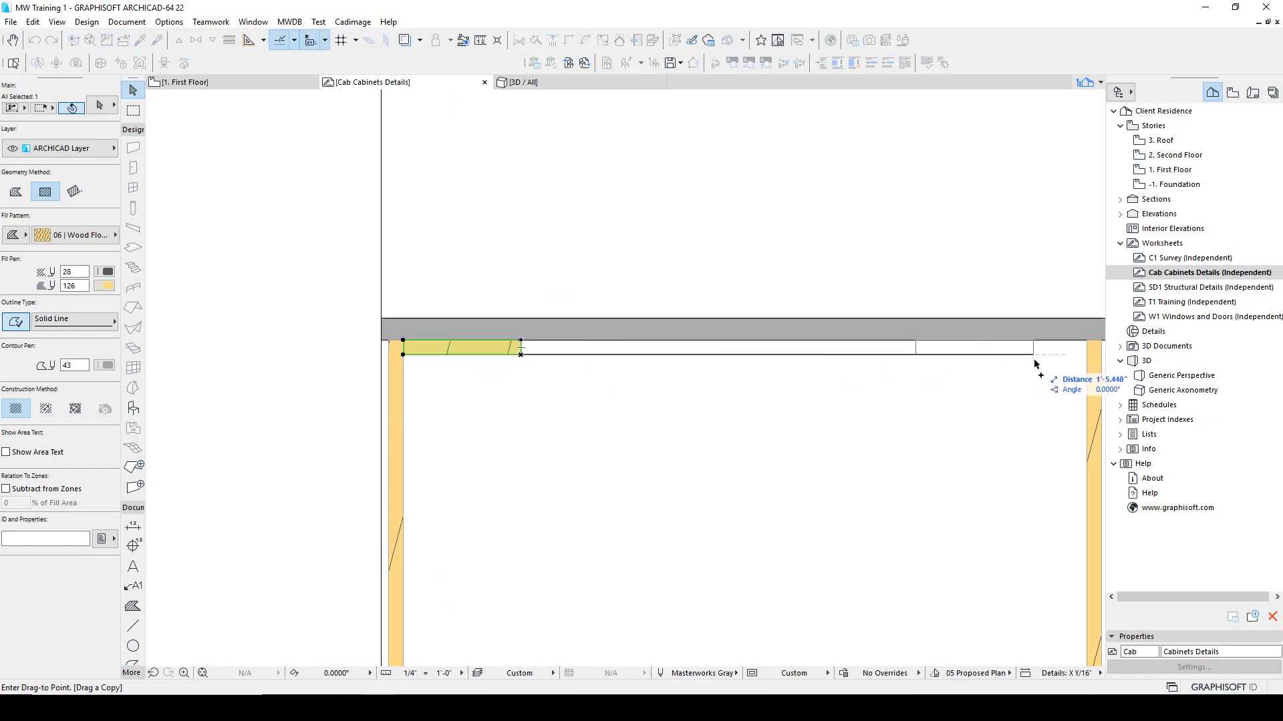
pyautogui.click(1089, 355)
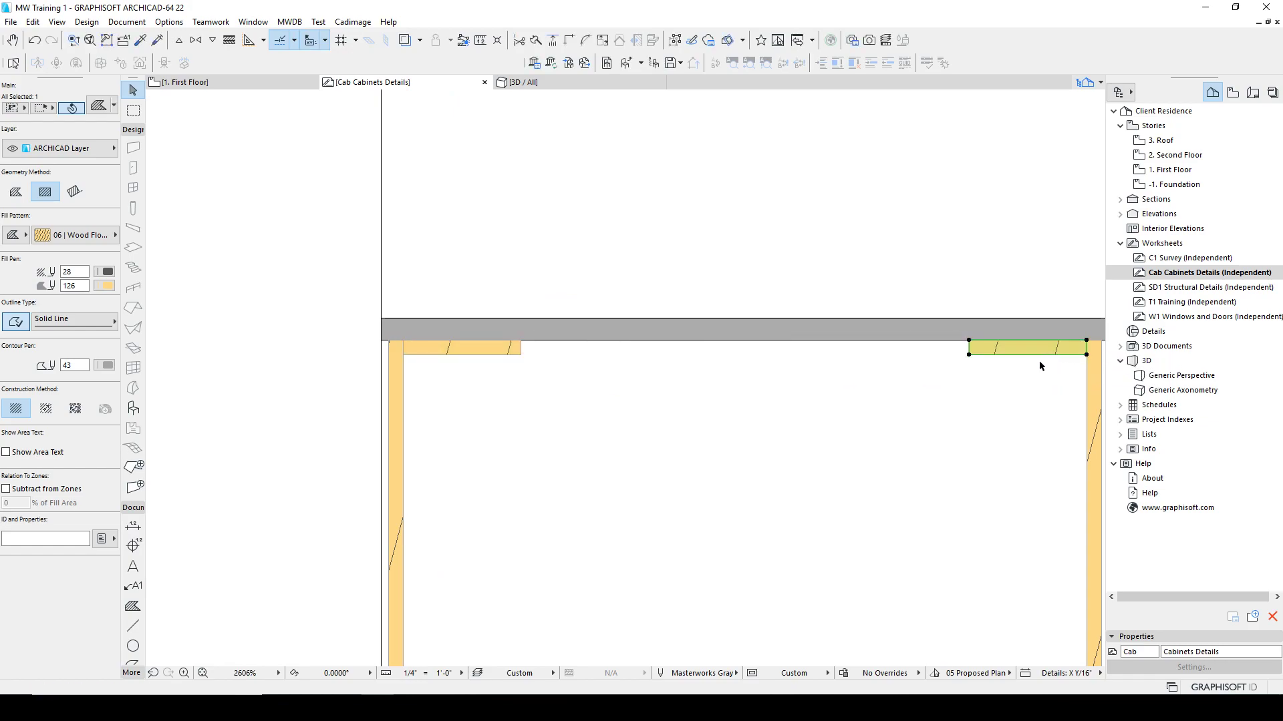
pyautogui.scroll(-3, 971, 434)
# Move both short strips down from the countertop's underside by one strip thickness.
pyautogui.click(420, 350)
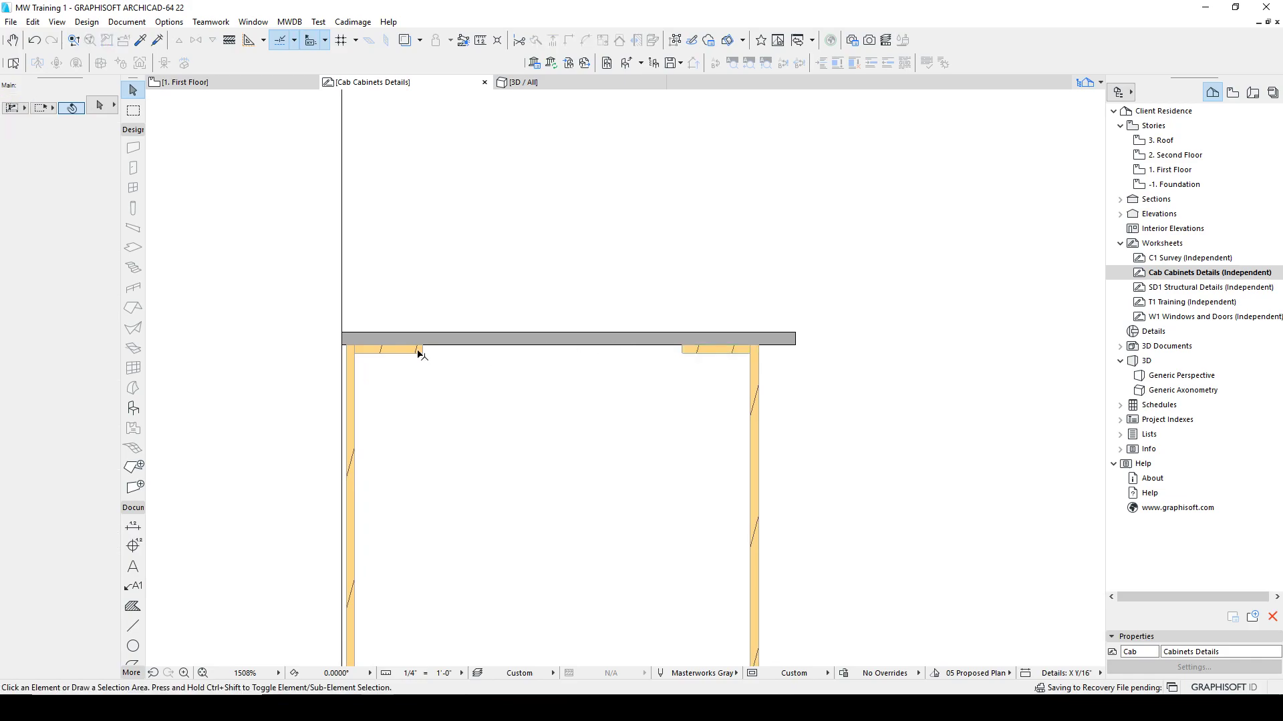
pyautogui.keyDown('shift'); pyautogui.click(722, 354); pyautogui.keyUp('shift')
pyautogui.hotkey('ctrl', 'd')
pyautogui.click(749, 346)
pyautogui.click(750, 355)
# Copy the strip beside the front panel straight up against the underside of the countertop.
pyautogui.click(748, 357)
pyautogui.hotkey('ctrl', 'd')
pyautogui.click(750, 354)
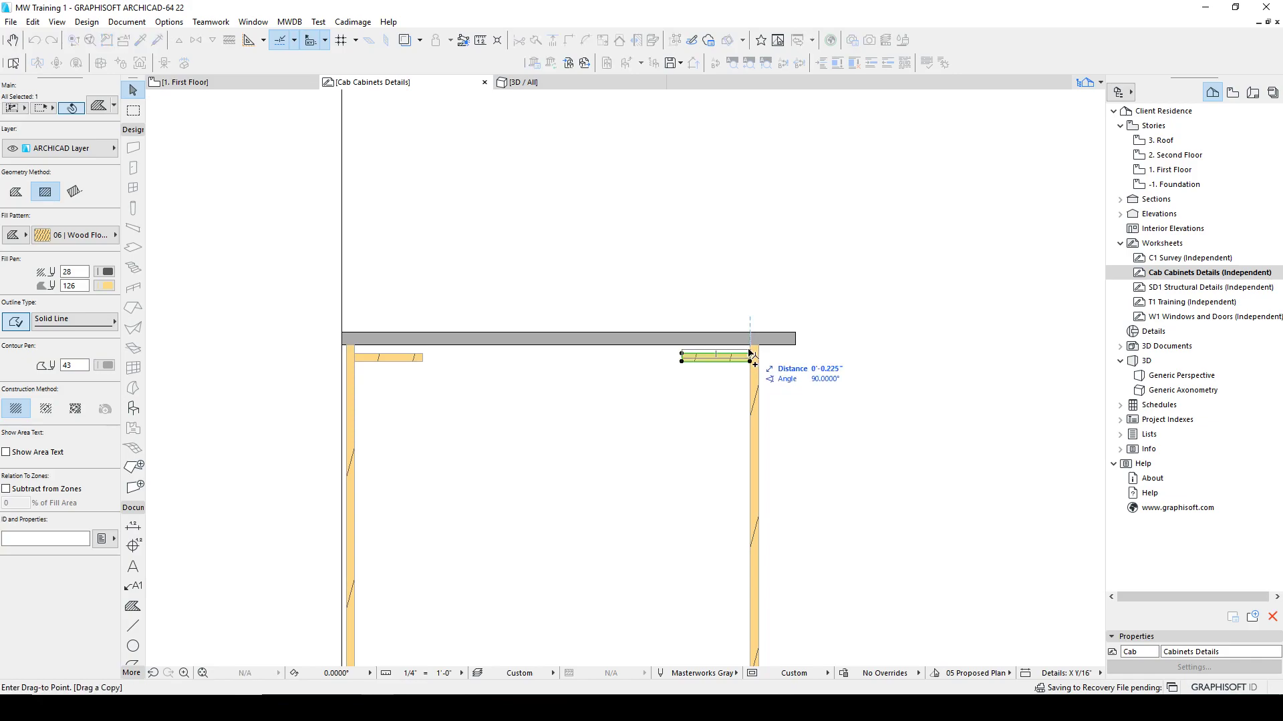
pyautogui.click(750, 346)
# Stretch the copied strip under the countertop across to the inner face of the back panel.
pyautogui.scroll(4, 690, 347)
pyautogui.click(674, 353)
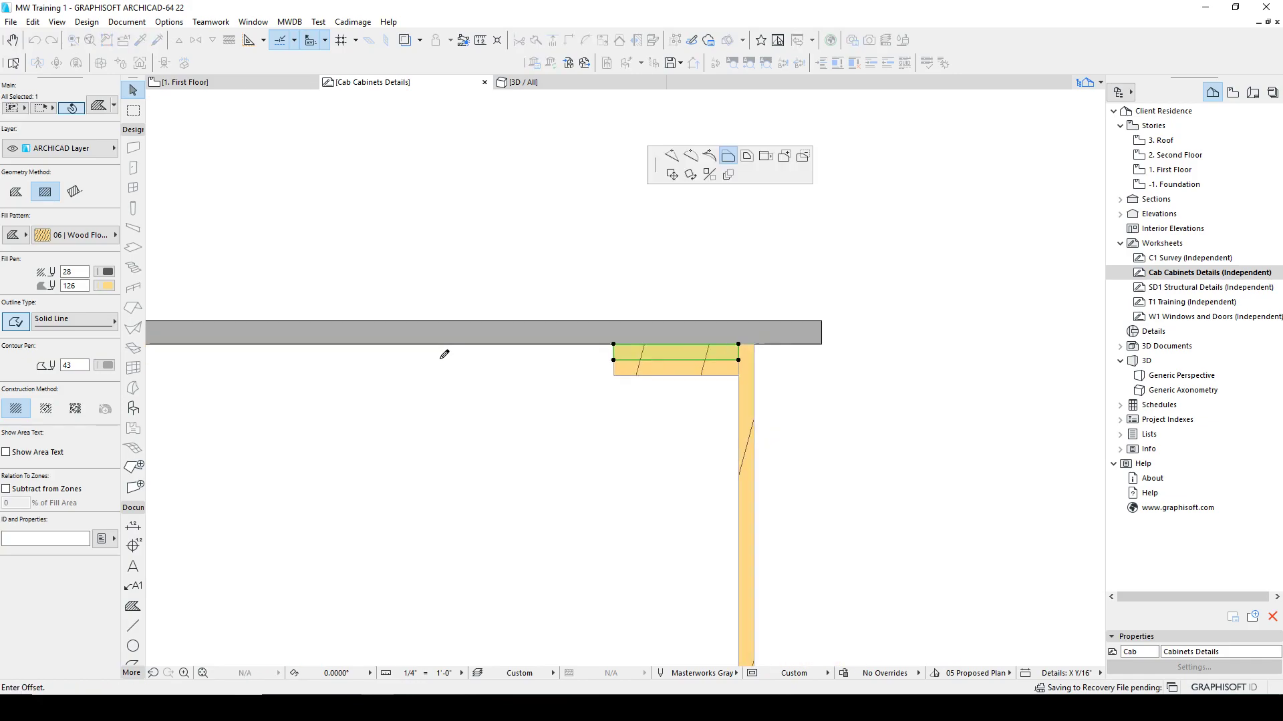
pyautogui.scroll(-3, 443, 353)
pyautogui.click(368, 367)
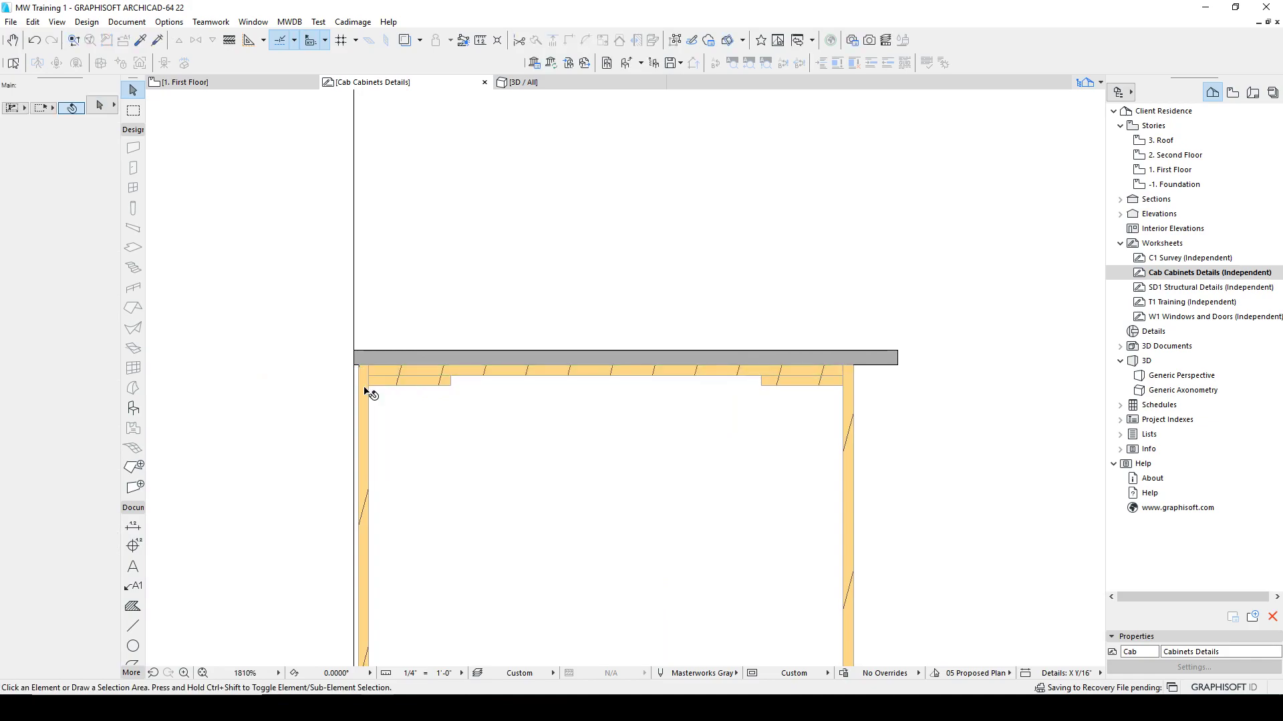
# Lower the back panel's top edge to the underside of the full-width strip and stretch that strip over it to the panel's outer face.
pyautogui.click(361, 360)
pyautogui.press('Escape')
pyautogui.scroll(4, 370, 359)
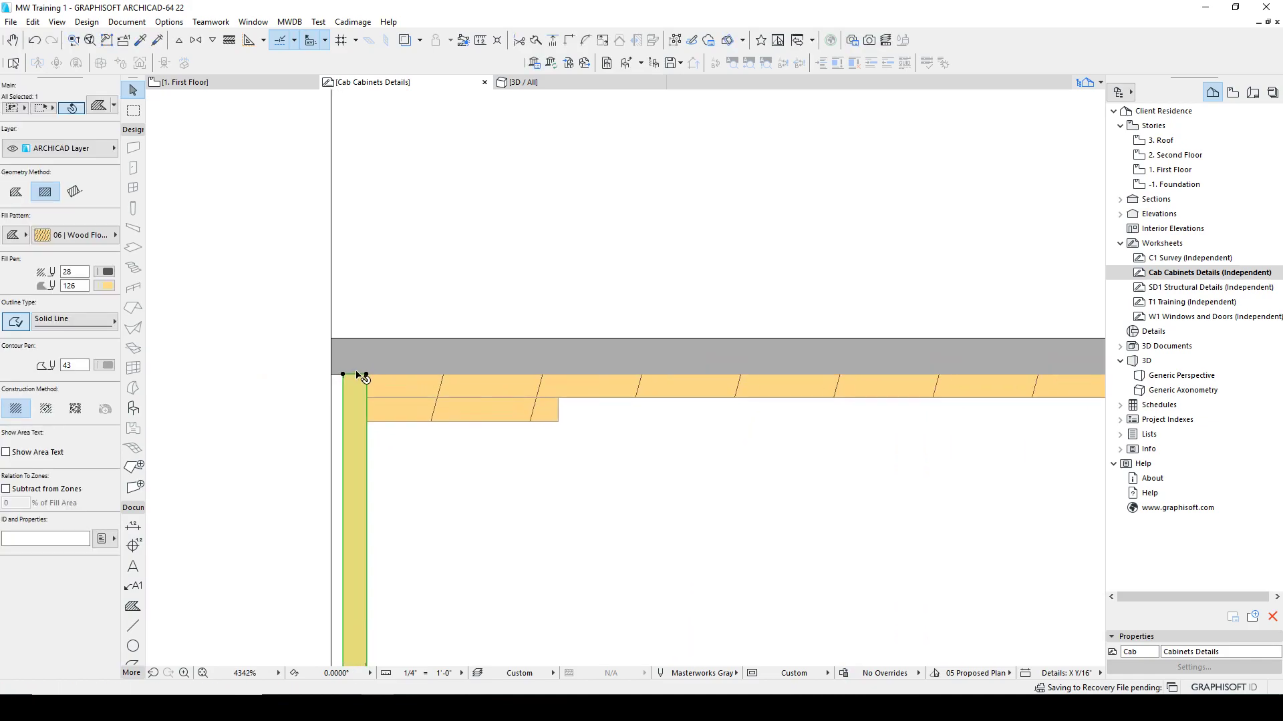
pyautogui.click(359, 374)
pyautogui.click(367, 400)
pyautogui.click(368, 391)
pyautogui.click(366, 387)
pyautogui.click(341, 402)
pyautogui.press('Escape')
pyautogui.scroll(-4, 502, 427)
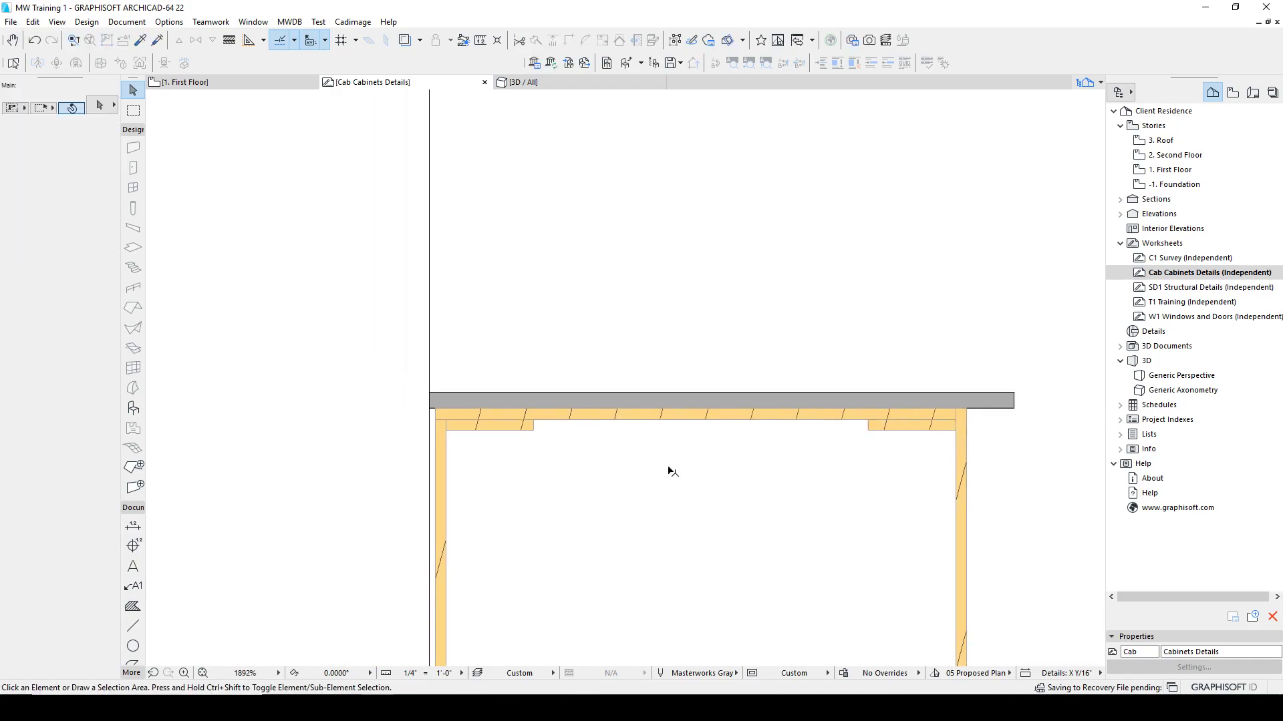
# Lower the front panel's top edge to the underside of the full-width strip and extend the strip to the panel's outer face.
pyautogui.moveTo(667, 470); pyautogui.dragTo(496, 459, button='middle')
pyautogui.scroll(1, 681, 401)
pyautogui.scroll(2, 782, 403)
pyautogui.click(812, 414)
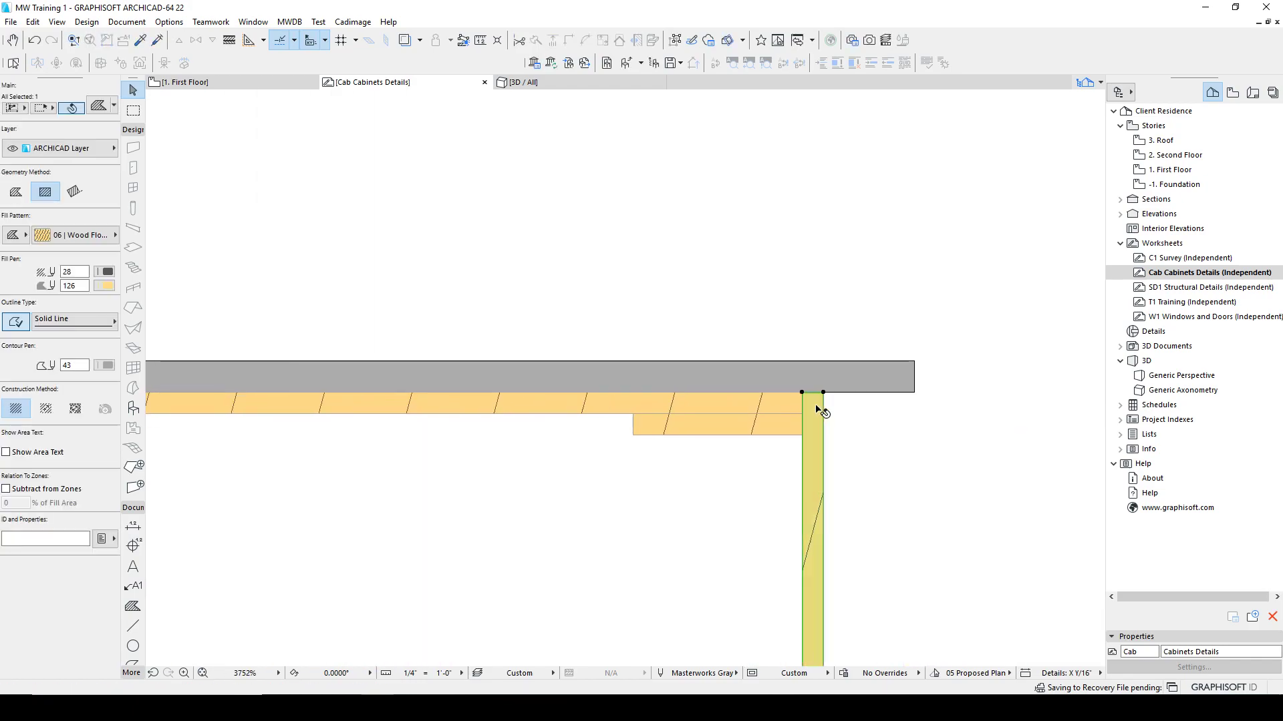
pyautogui.click(814, 393)
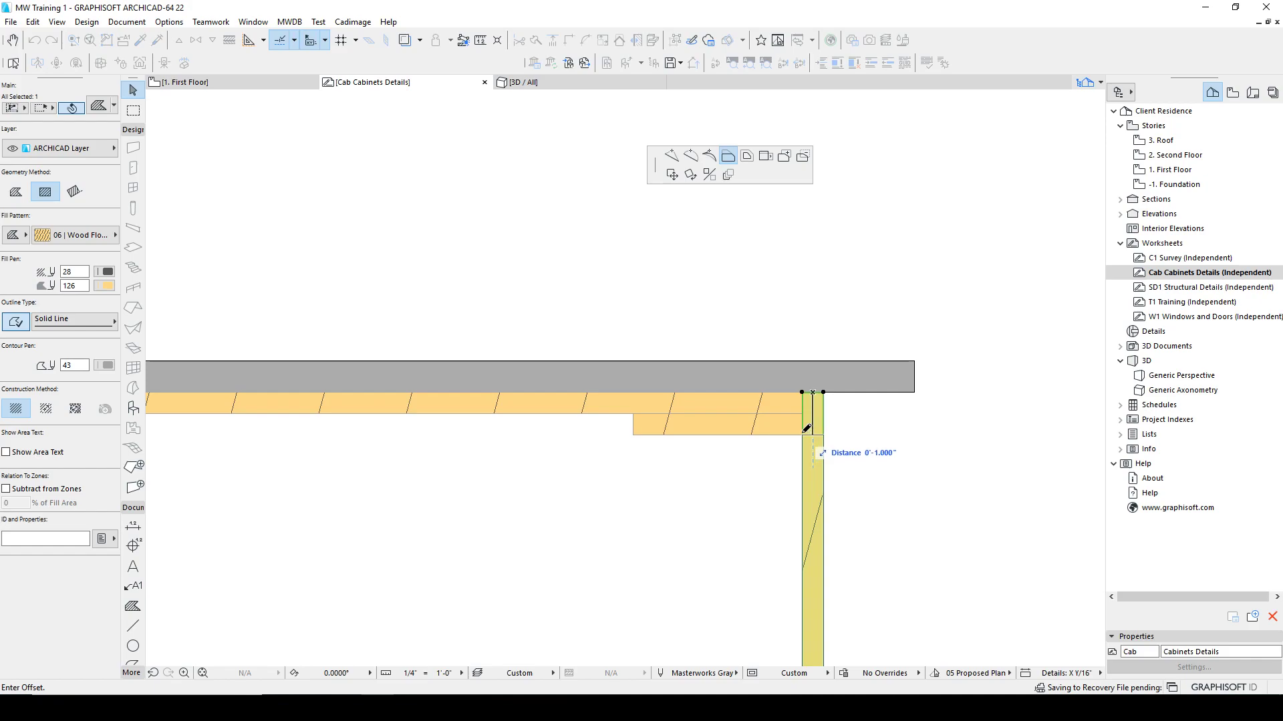
pyautogui.click(801, 413)
pyautogui.click(801, 409)
pyautogui.click(801, 403)
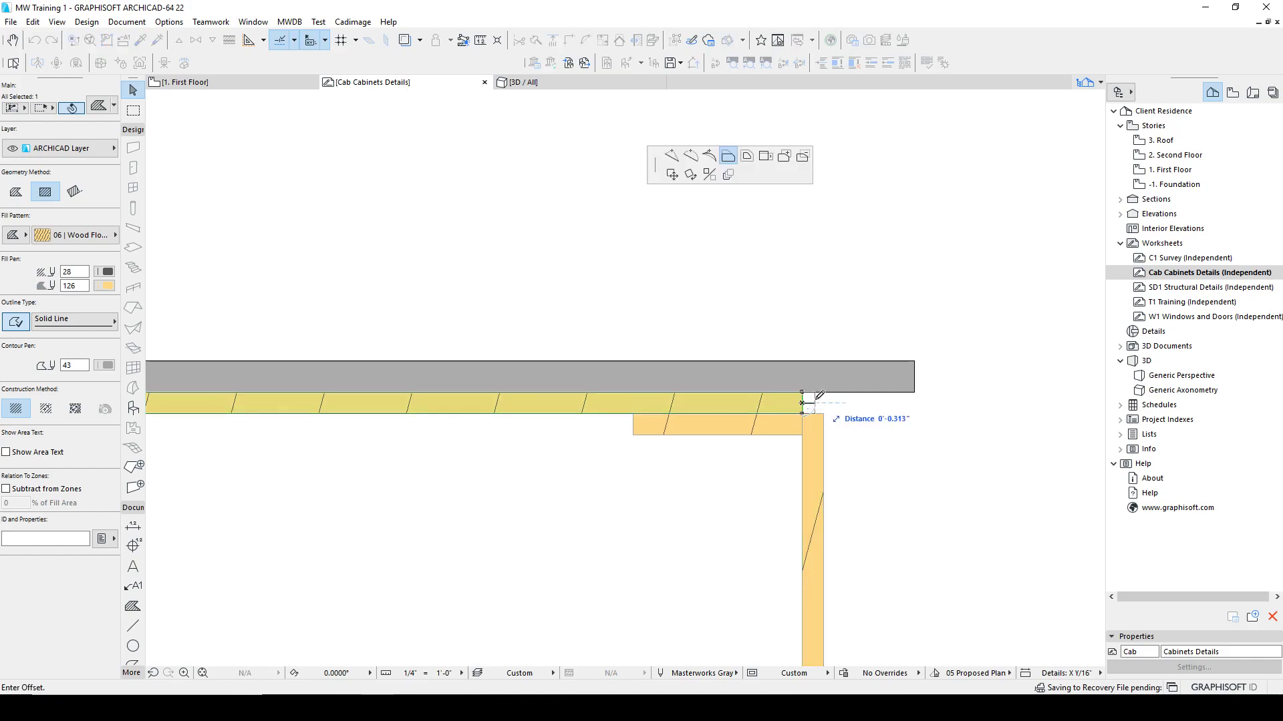
pyautogui.click(823, 403)
# Offset the top edge of the full-width strip down 0.125" away from the countertop's underside.
pyautogui.click(763, 393)
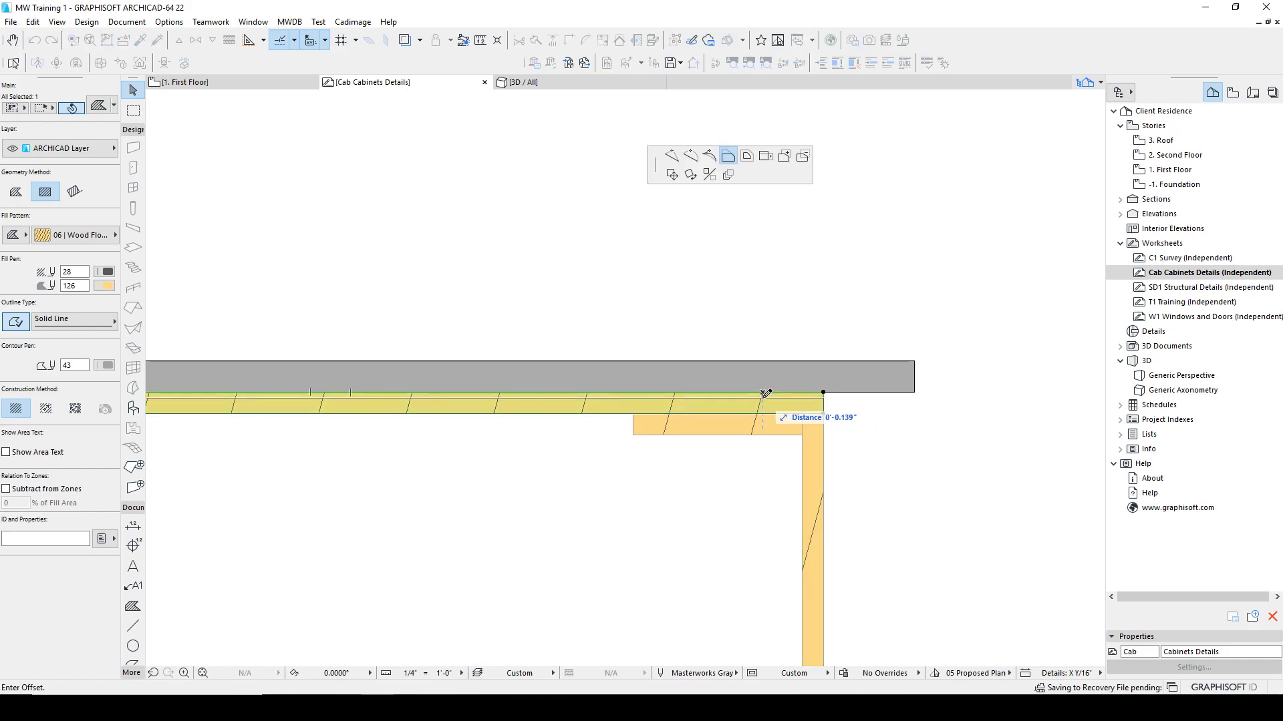
pyautogui.write('12')
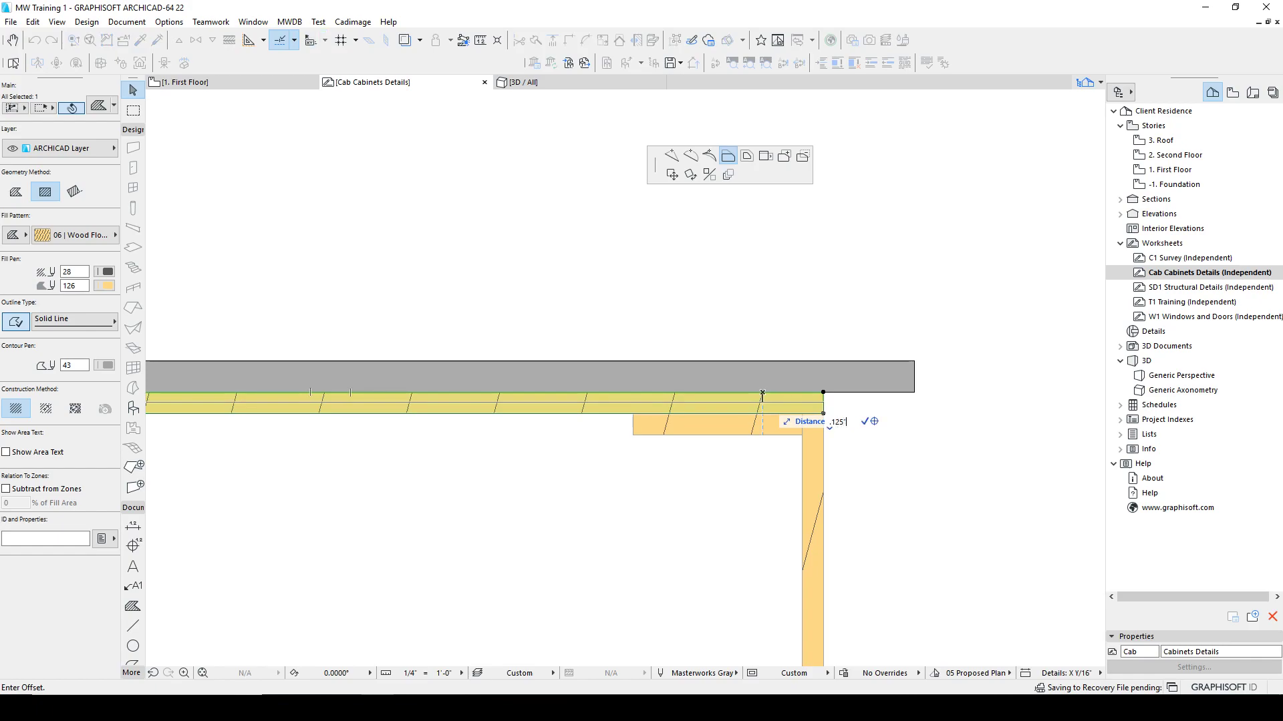
pyautogui.write('5')
pyautogui.press('Return')
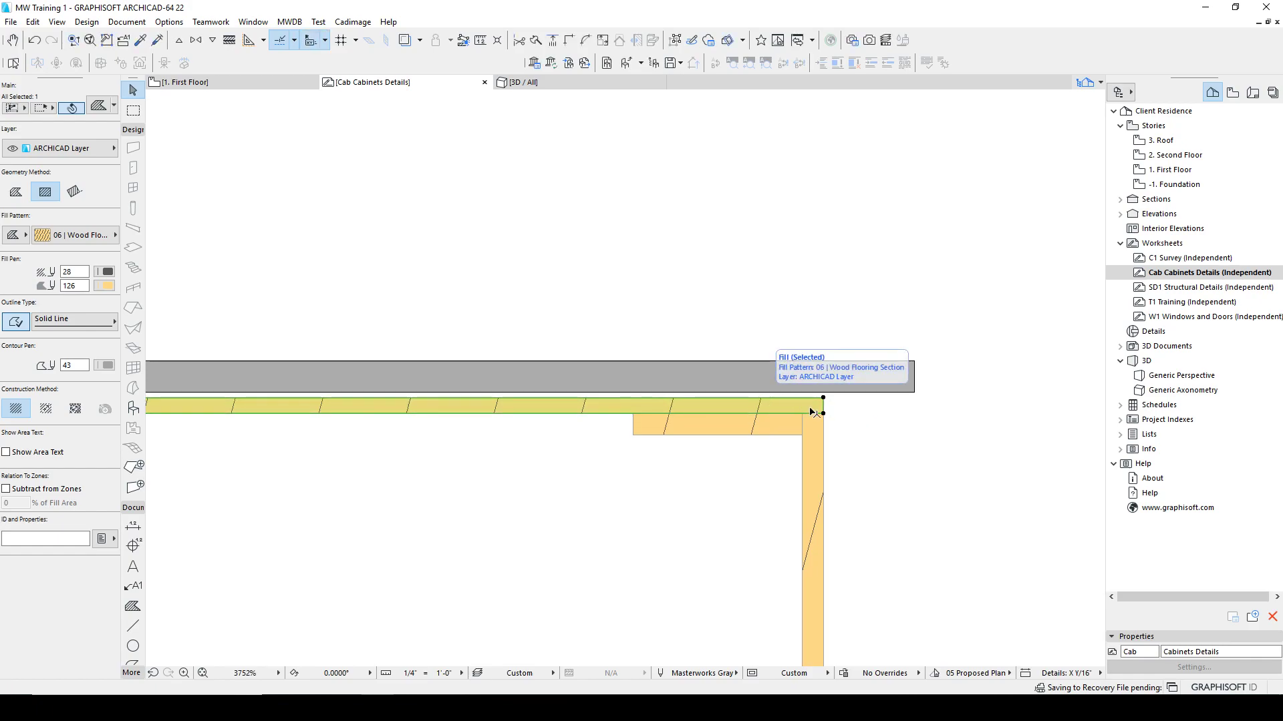
pyautogui.scroll(4, 823, 399)
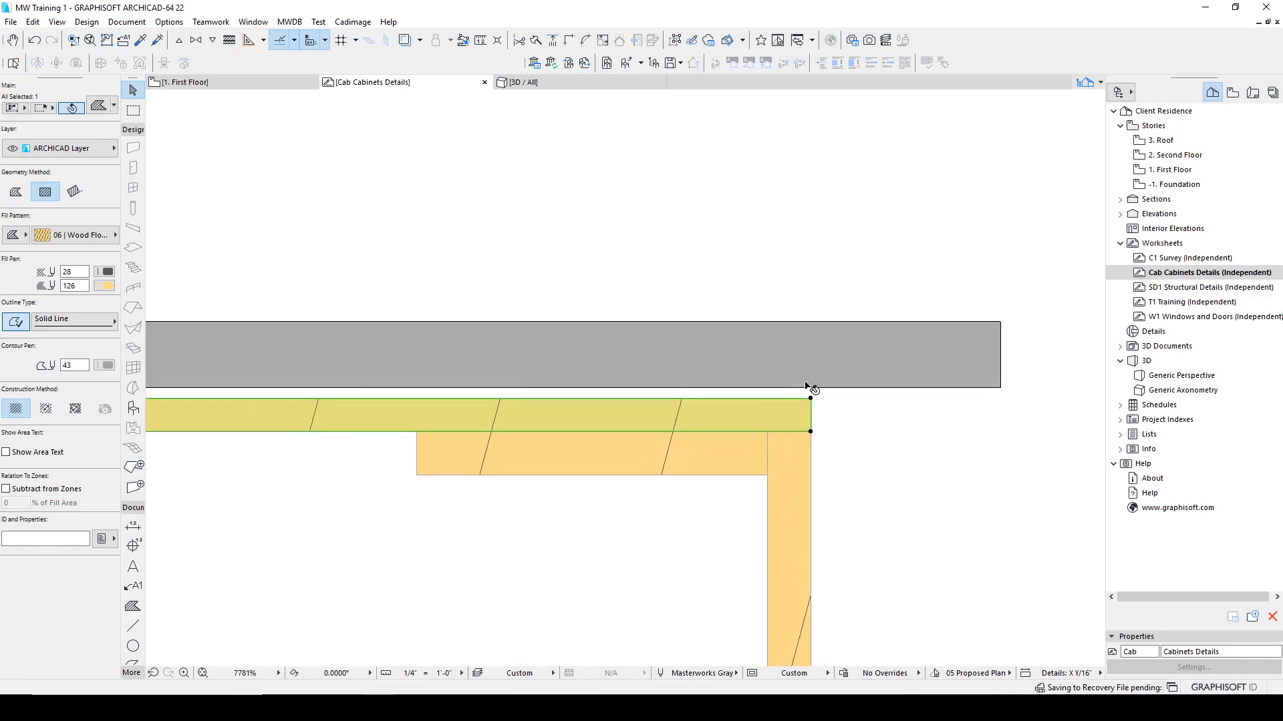
pyautogui.click(850, 406)
pyautogui.scroll(-3, 953, 403)
pyautogui.scroll(-2, 844, 404)
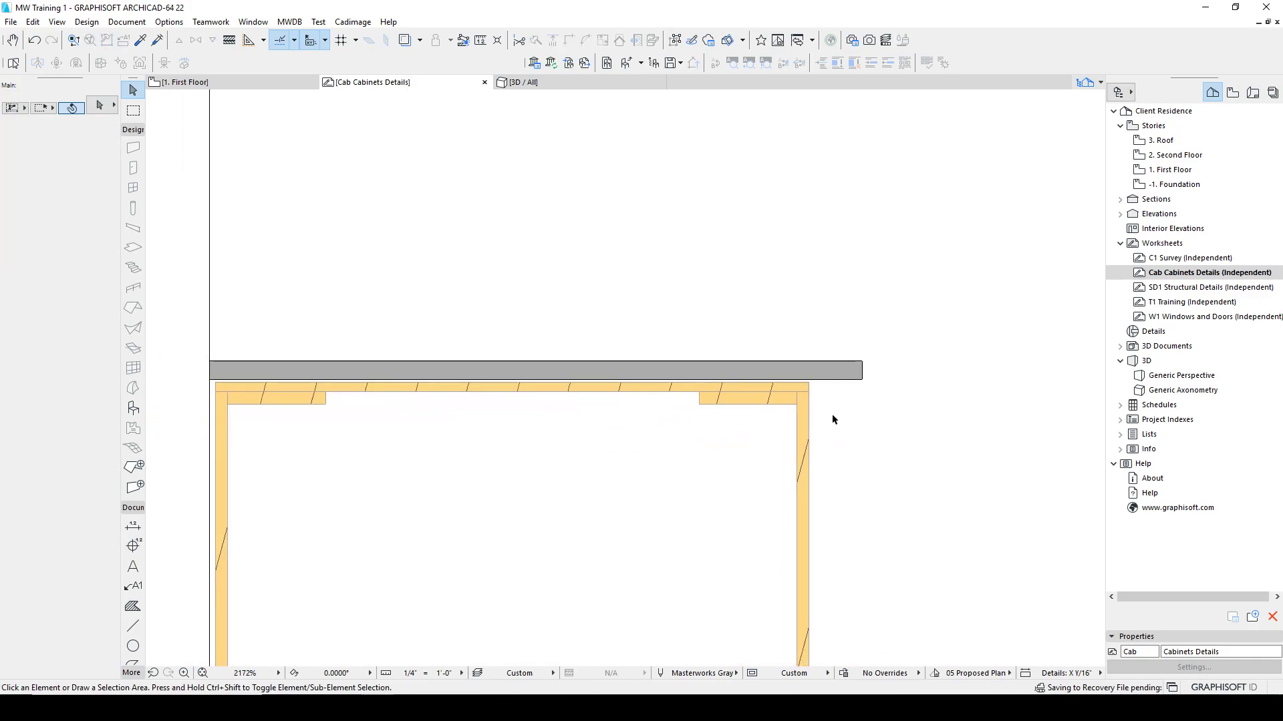
pyautogui.moveTo(818, 421); pyautogui.dragTo(708, 370, button='middle')
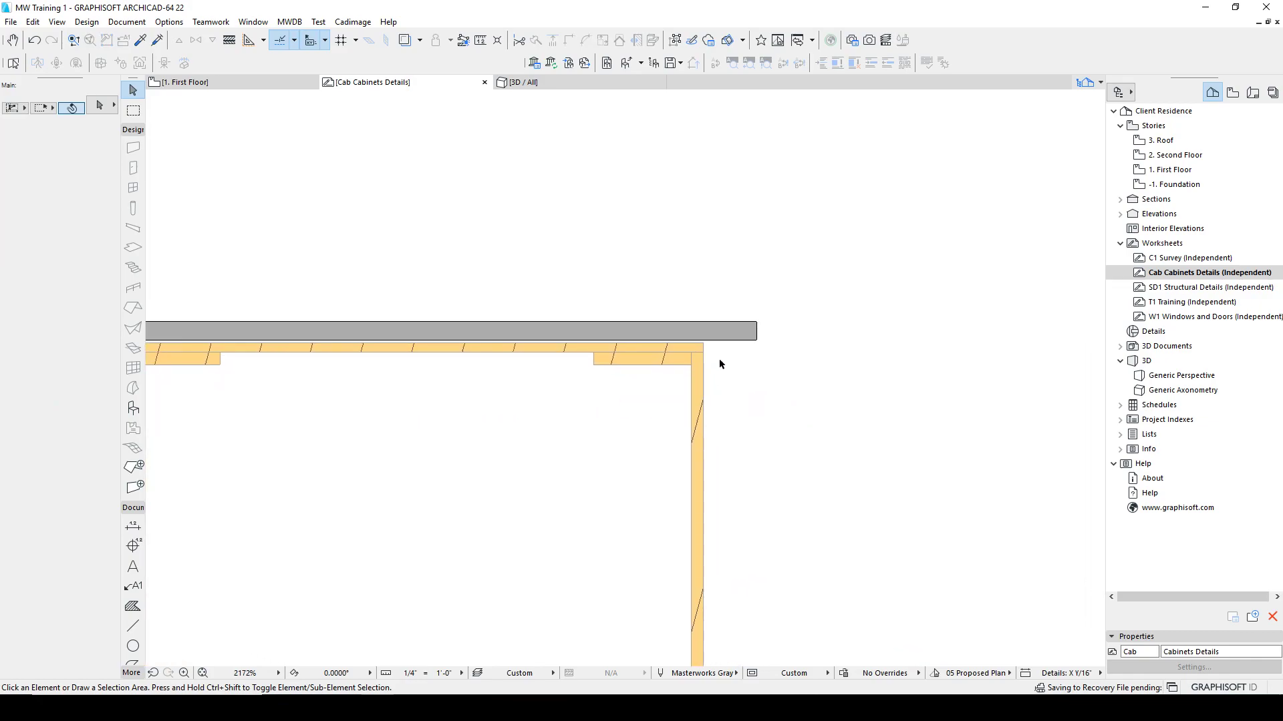
pyautogui.click(712, 337)
pyautogui.click(757, 332)
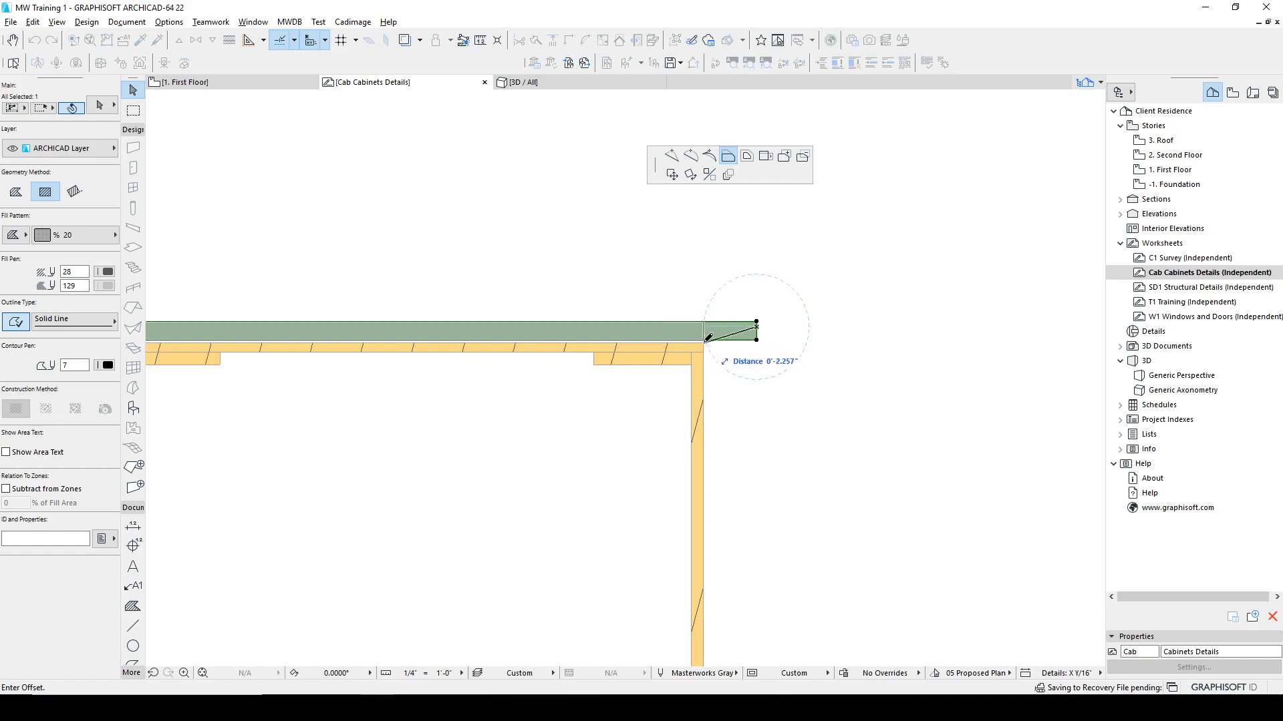
pyautogui.click(755, 330)
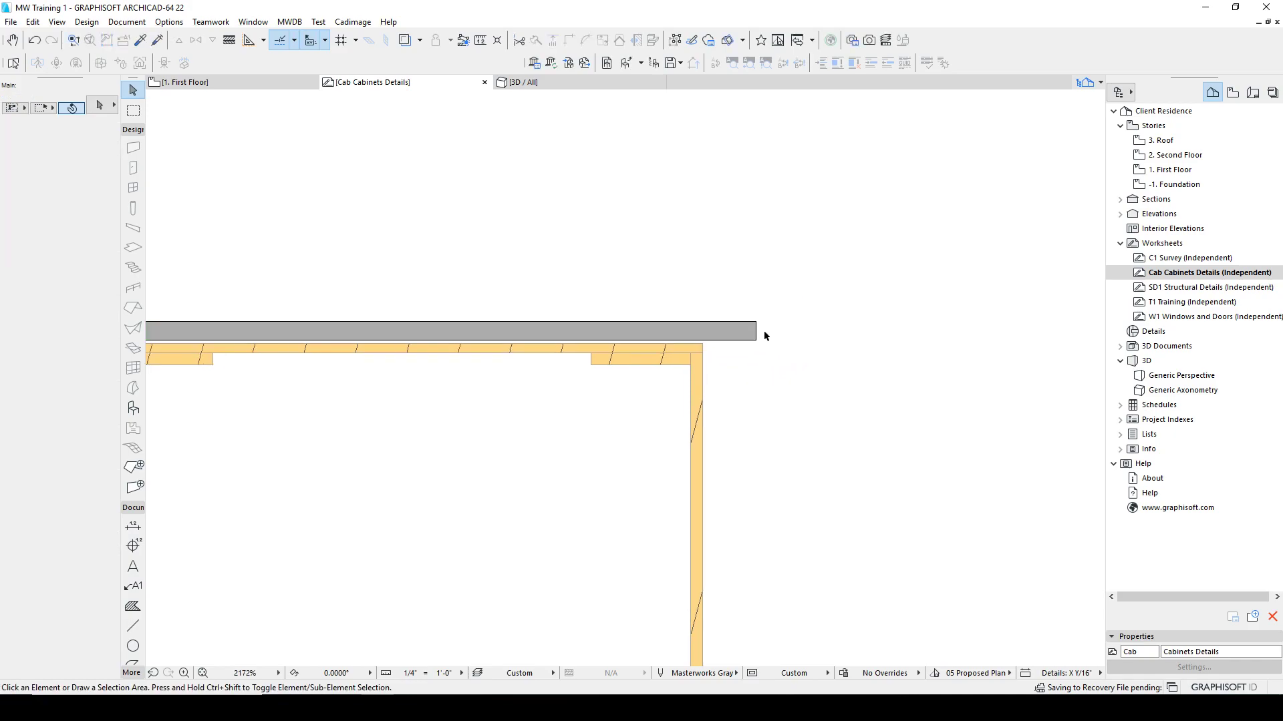
# Offset the countertop's front edge so it overhangs the front panel's outer face by 1.25".
pyautogui.scroll(3, 754, 330)
pyautogui.click(744, 330)
pyautogui.click(745, 332)
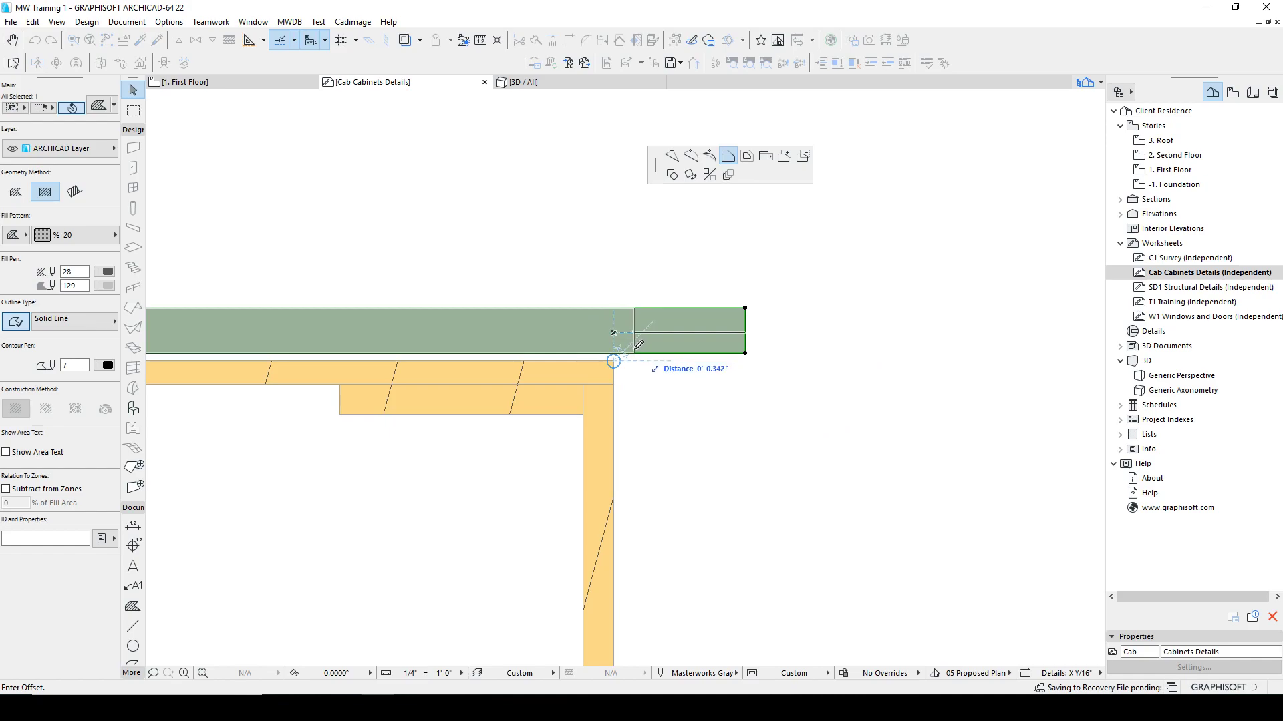
pyautogui.write('1.25')
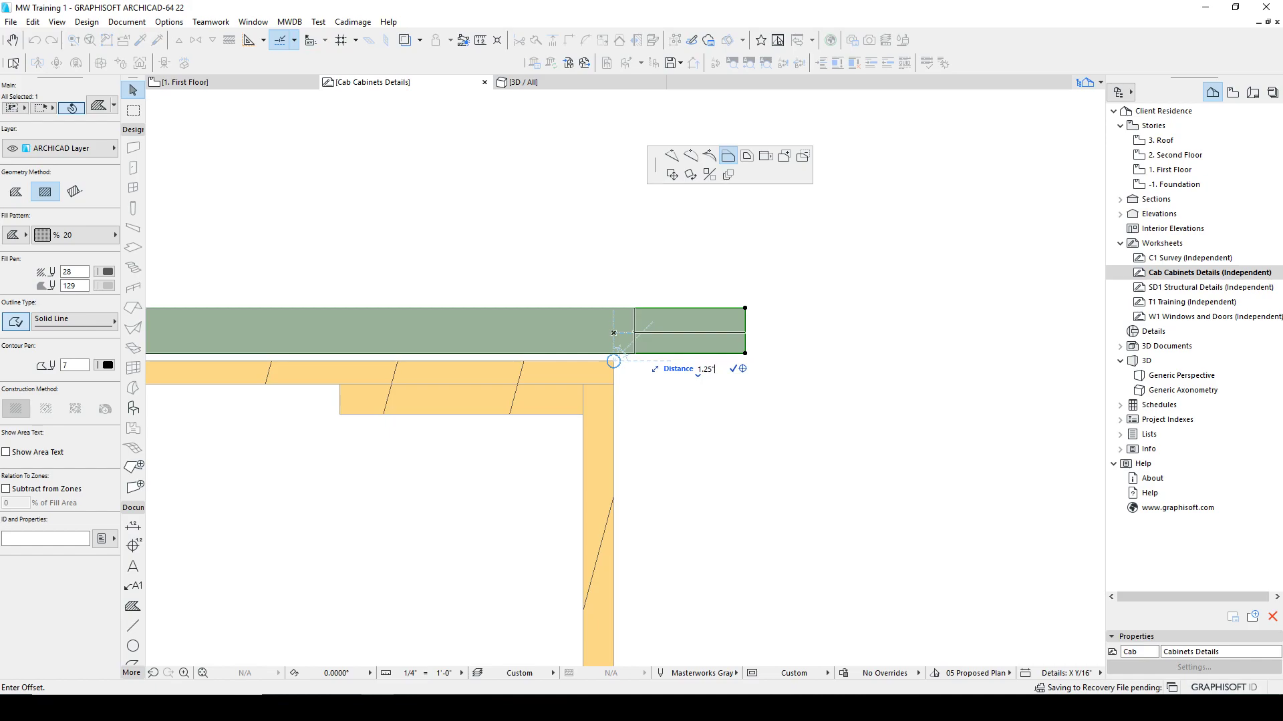
pyautogui.press('Return')
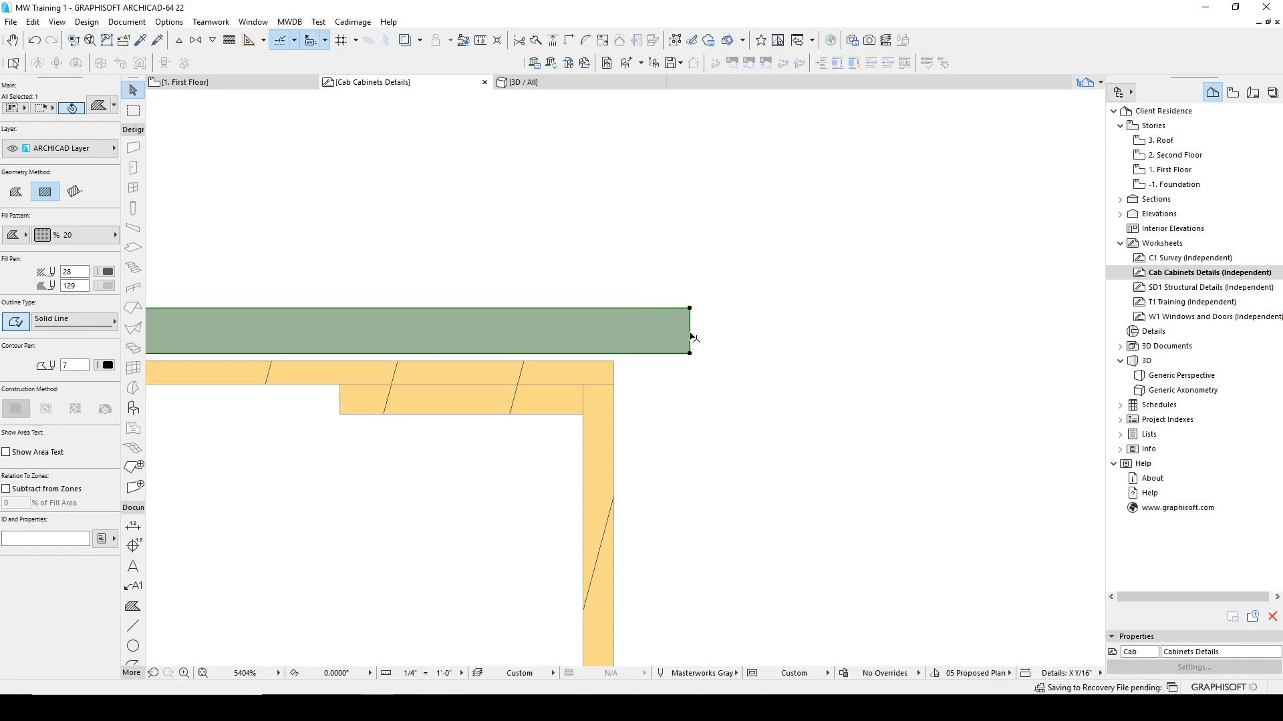
# Insert a new node on the countertop's bottom edge, one countertop thickness back from its front corner.
pyautogui.click(689, 331)
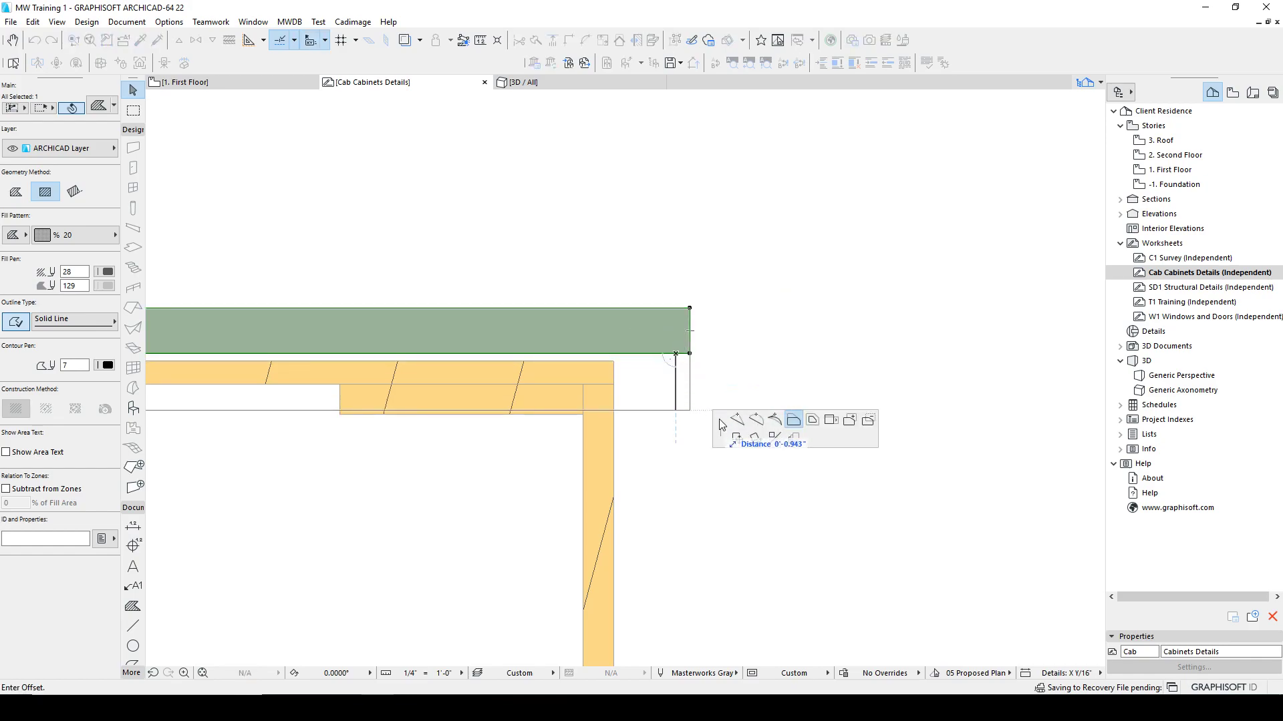
pyautogui.click(737, 420)
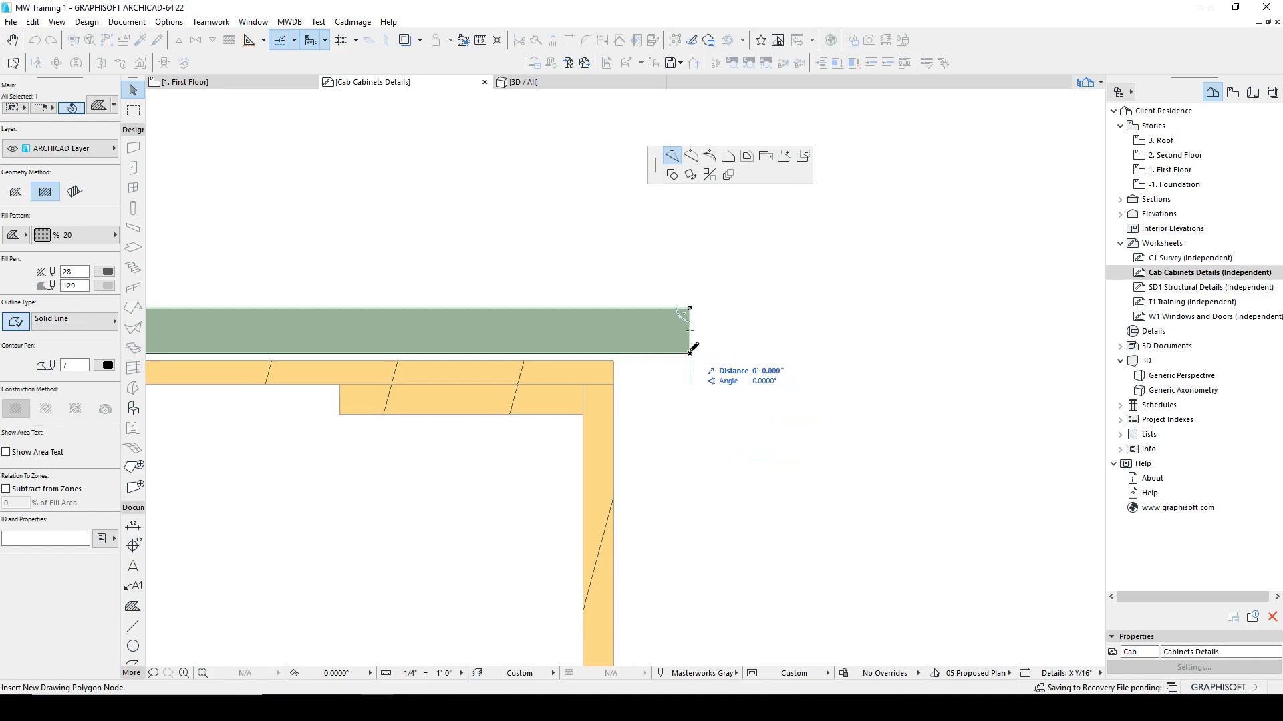
pyautogui.write('3')
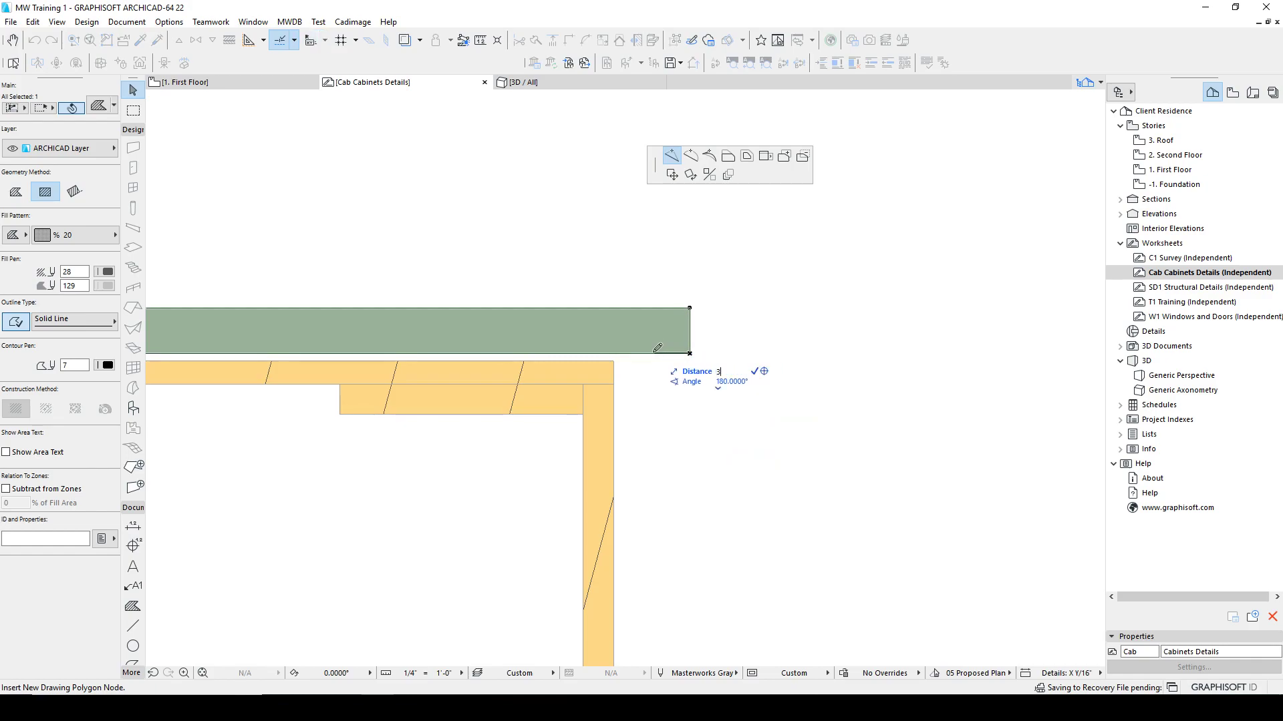
pyautogui.press('Return')
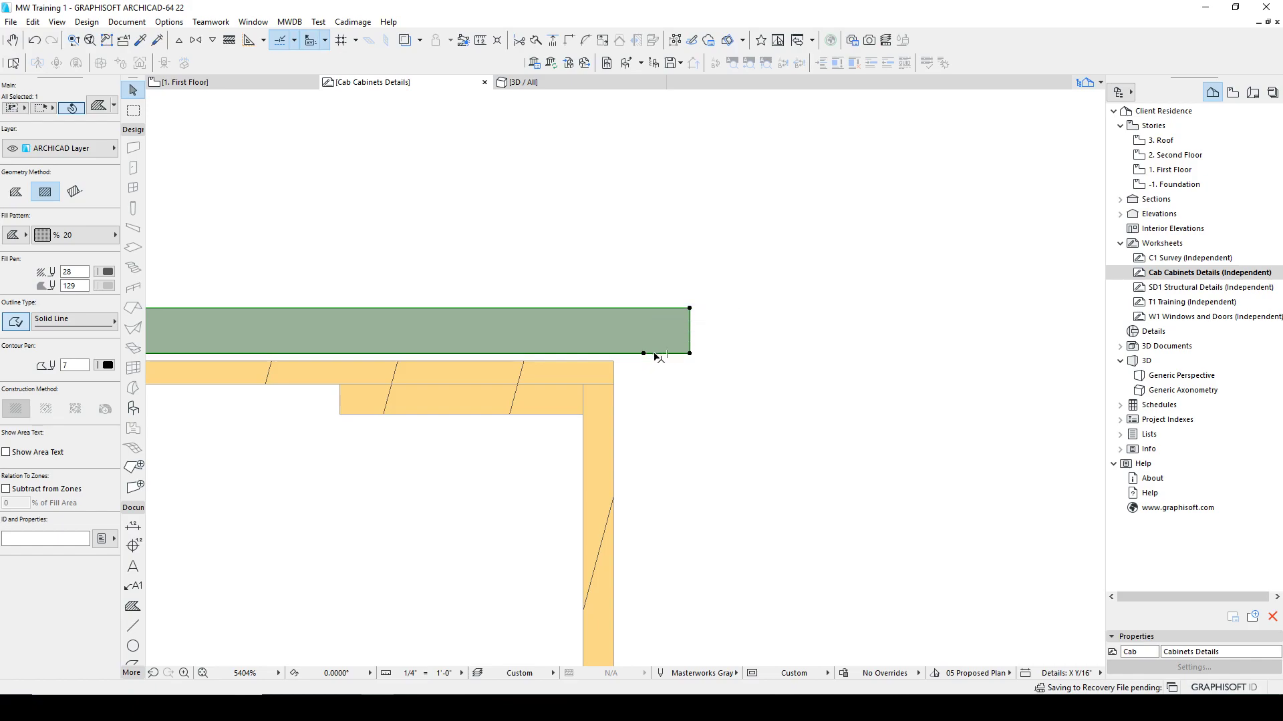
# Offset the short bottom segment at the countertop's front end down 0.75" to form a drop edge.
pyautogui.click(653, 353)
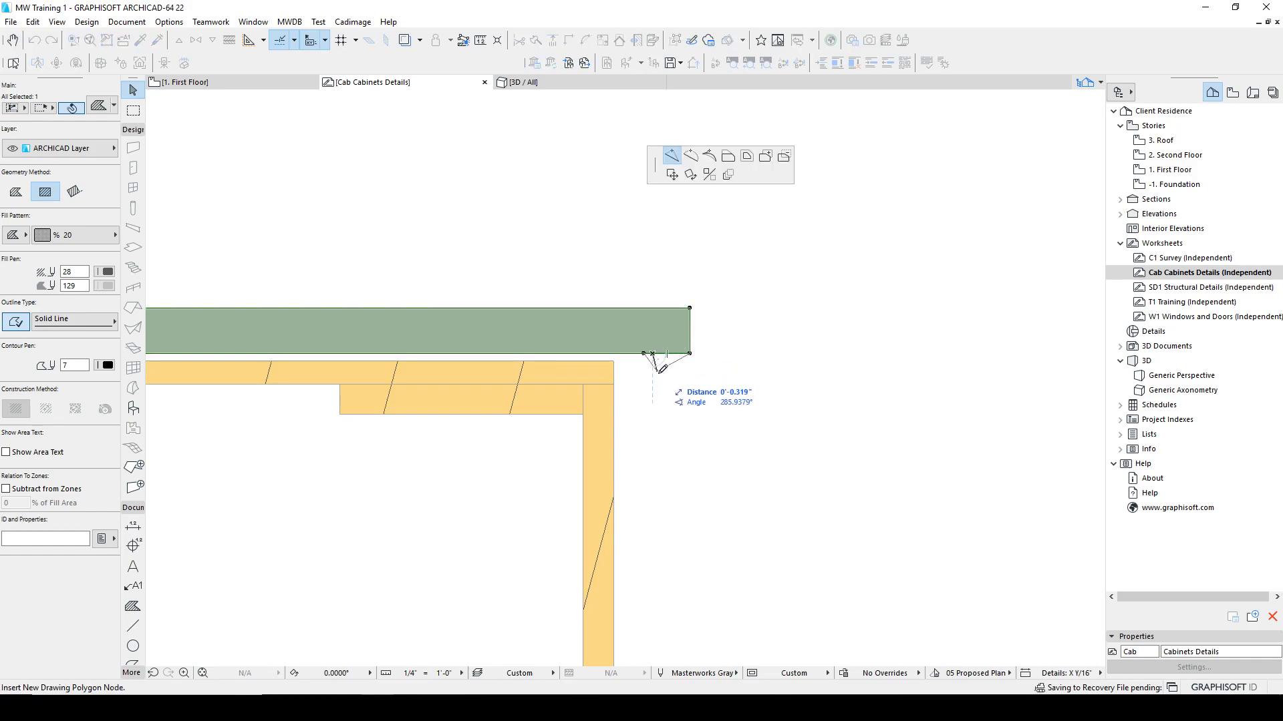
pyautogui.click(728, 158)
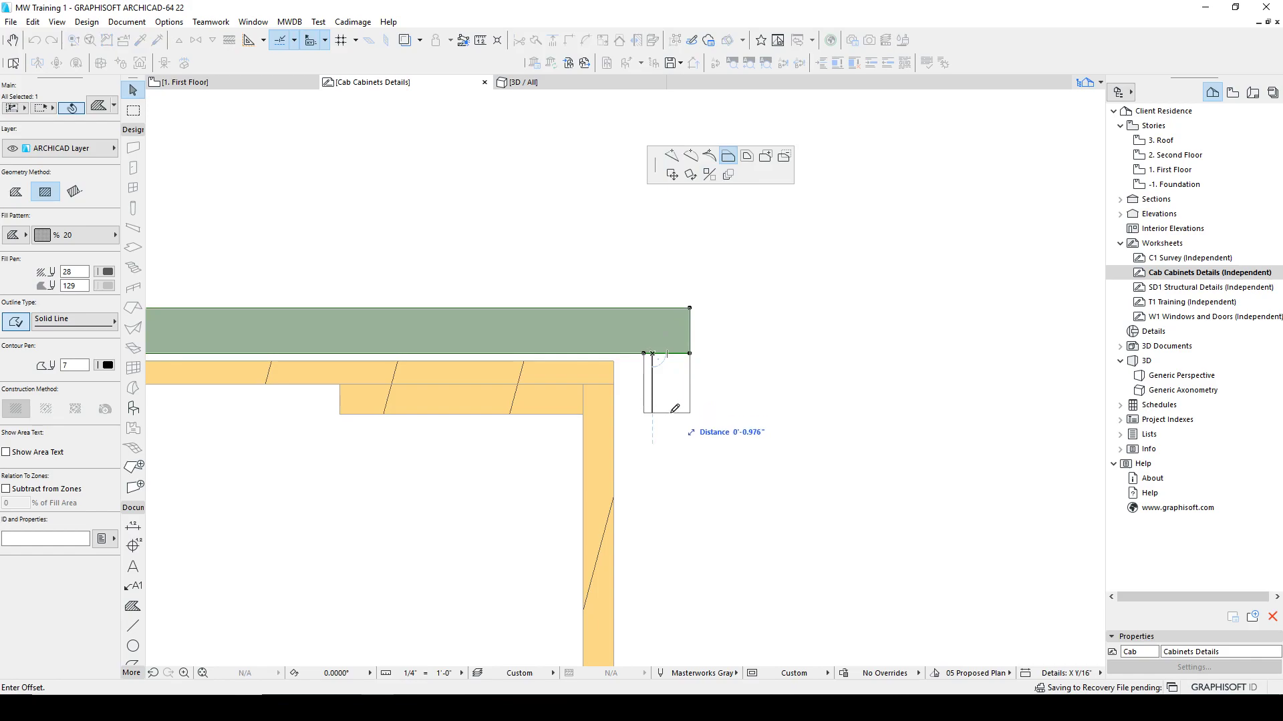
pyautogui.write('1')
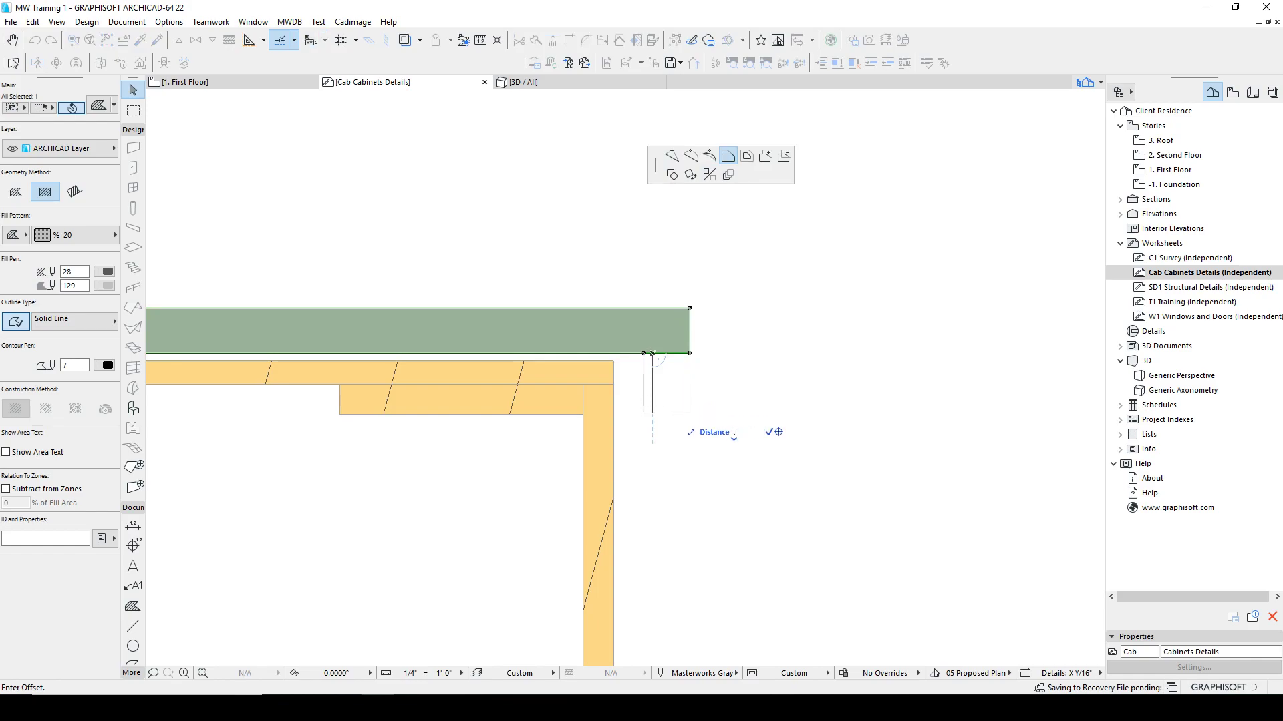
pyautogui.write('75')
pyautogui.press('Return')
pyautogui.press('Escape')
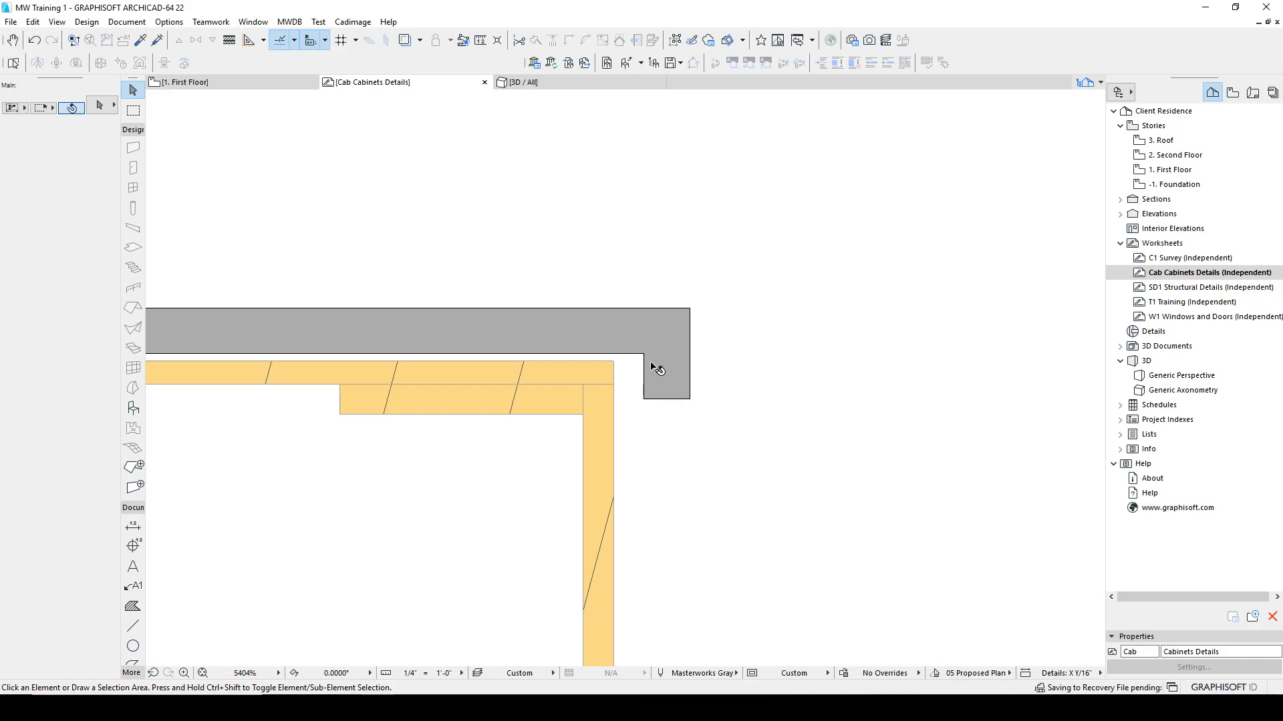
# Try splitting the countertop fill diagonally from the drop edge's inner corner to the outer top corner, and undo the split.
pyautogui.click(653, 364)
pyautogui.click(644, 353)
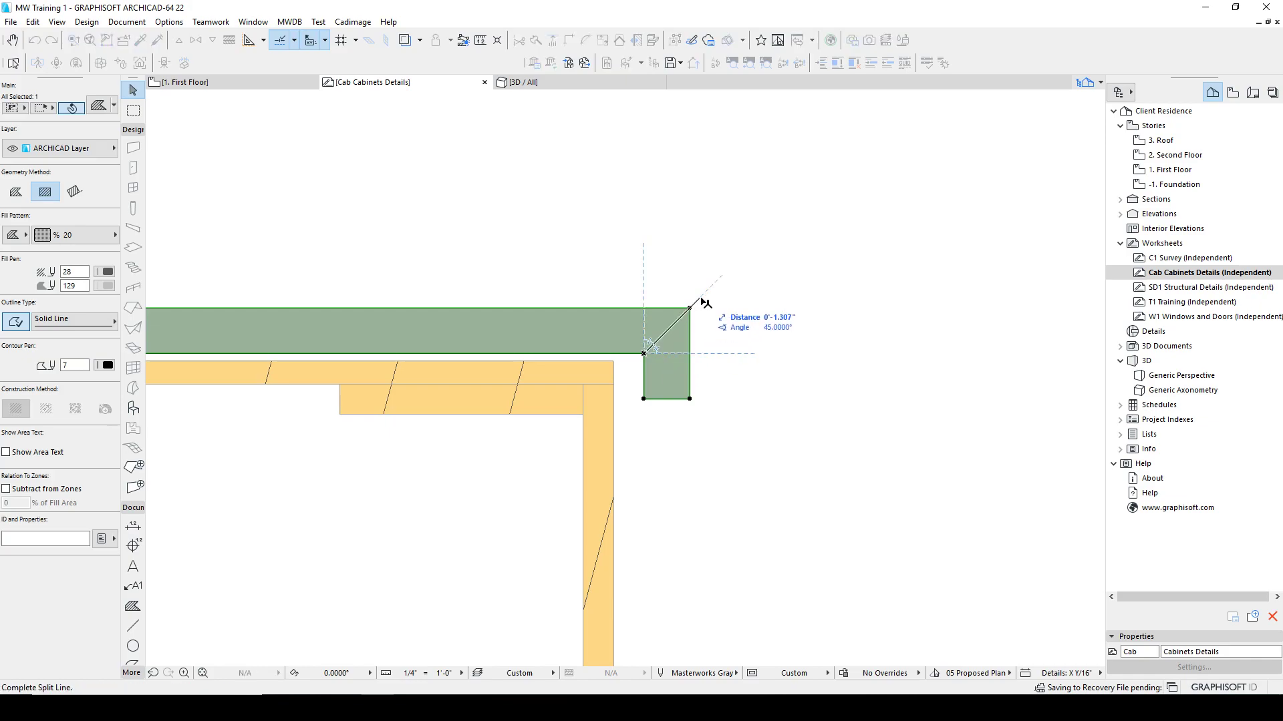
pyautogui.click(689, 308)
pyautogui.click(720, 298)
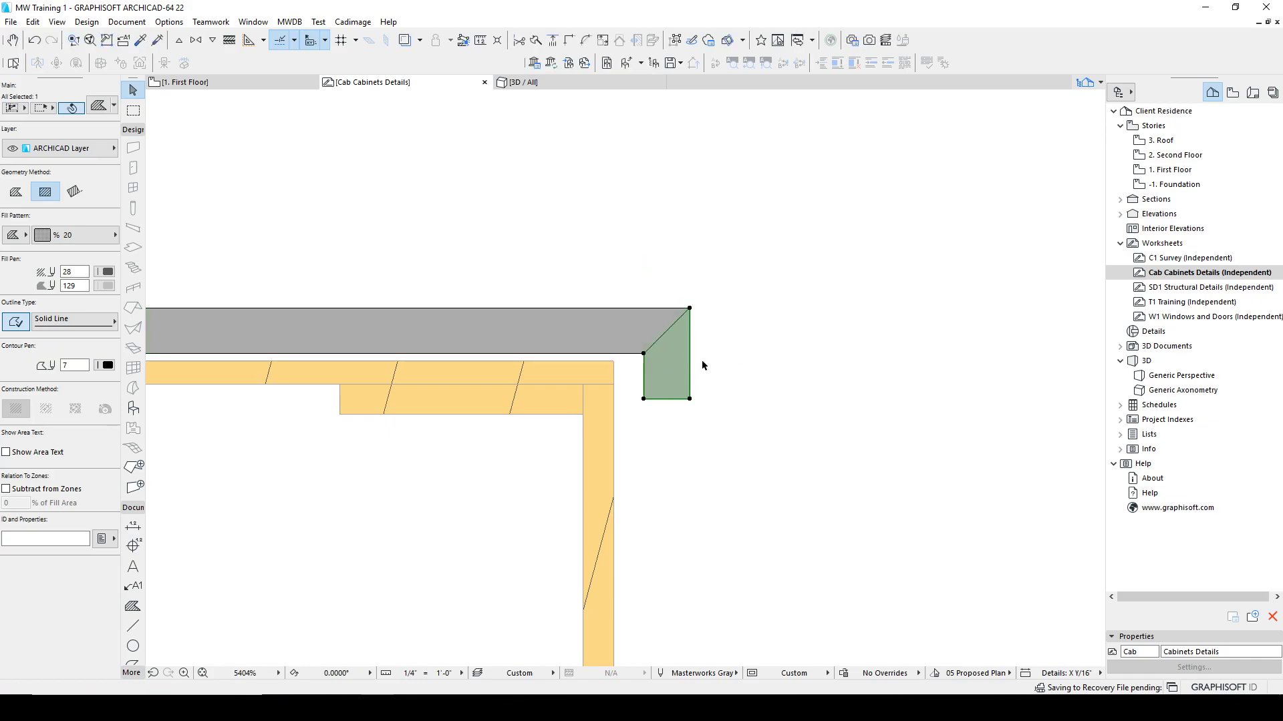
pyautogui.scroll(4, 695, 338)
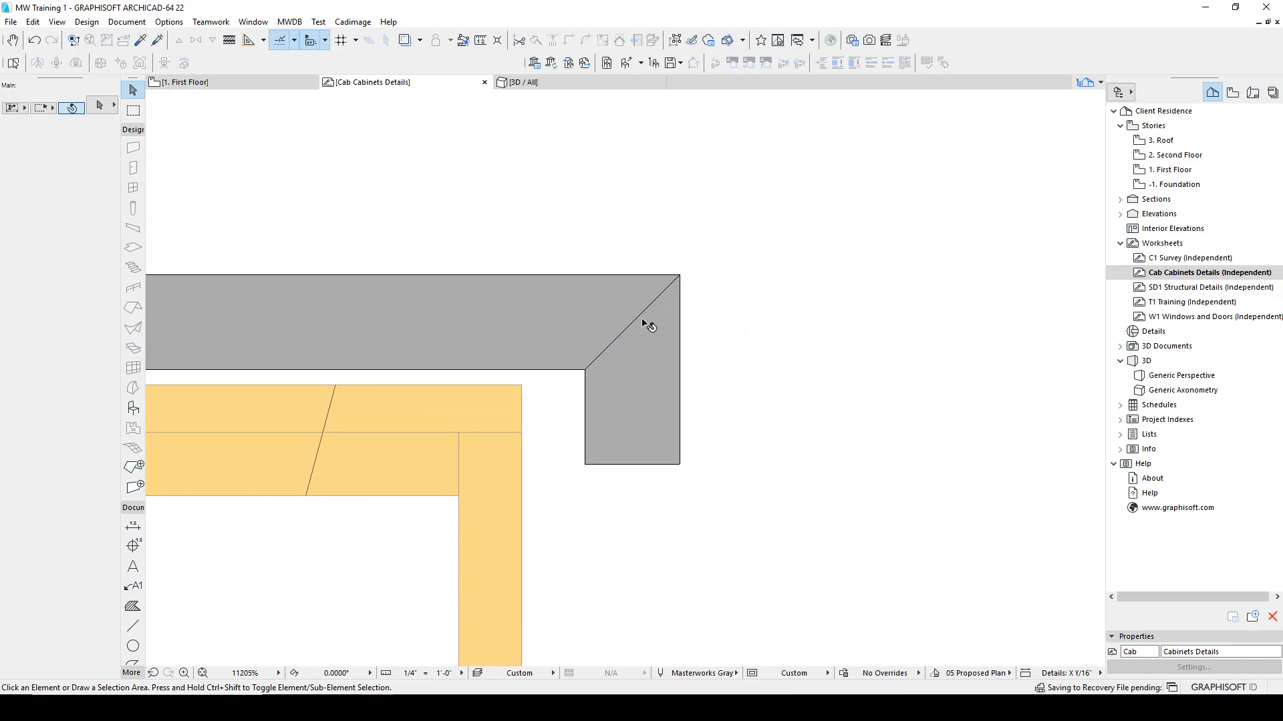
pyautogui.click(627, 306)
pyautogui.scroll(6, 658, 292)
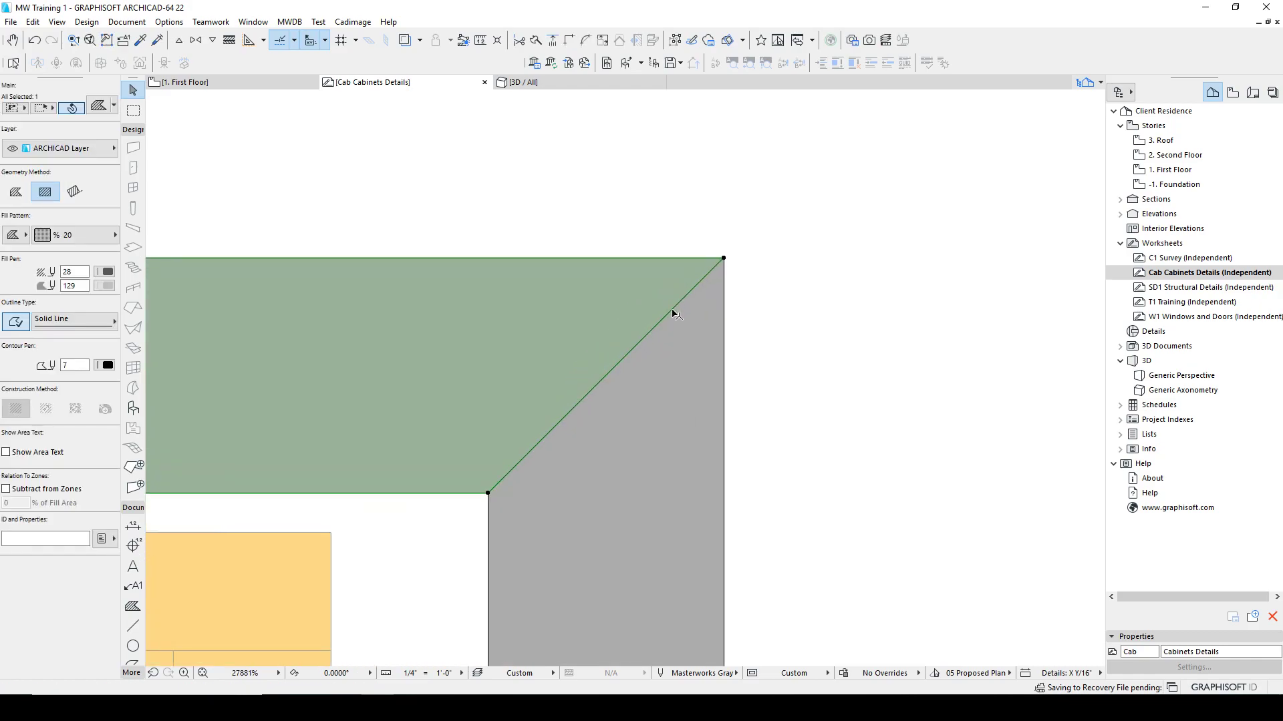
pyautogui.scroll(5, 728, 258)
pyautogui.scroll(5, 703, 250)
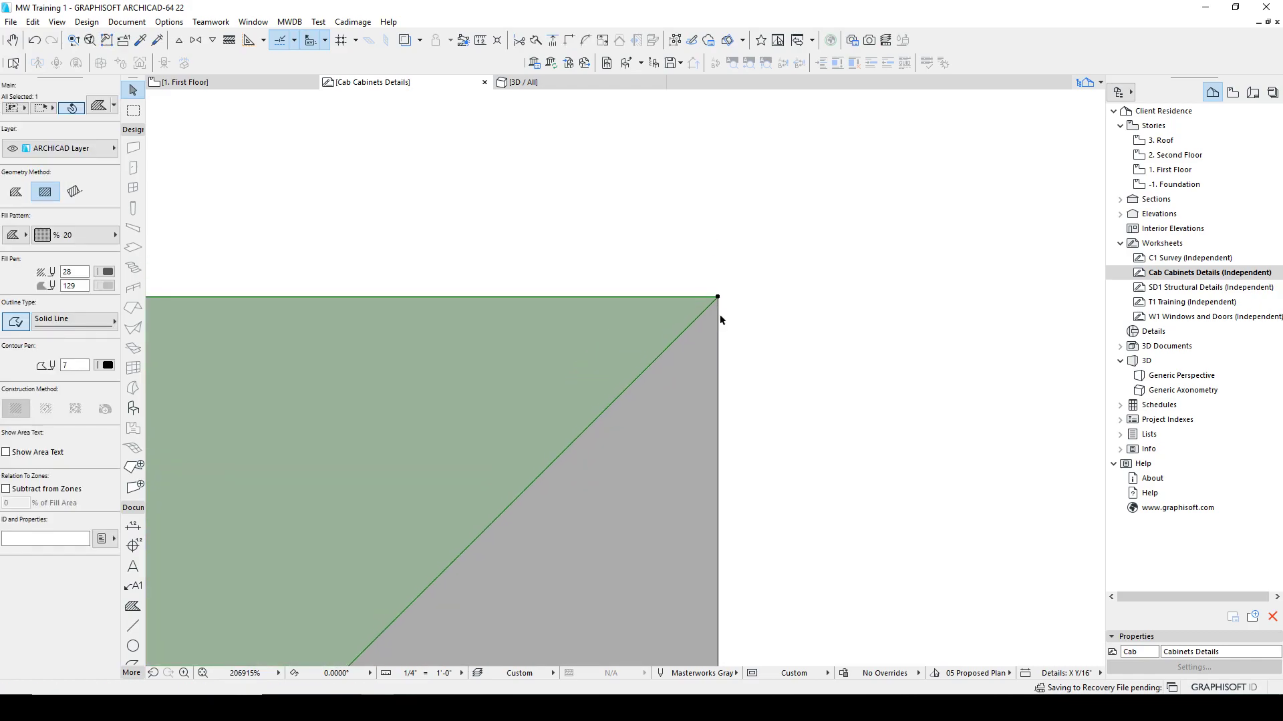
pyautogui.hotkey('ctrl', 'z')
# Try a 0.125" fillet on the countertop's outer top corner, and undo it.
pyautogui.scroll(-1, 721, 304)
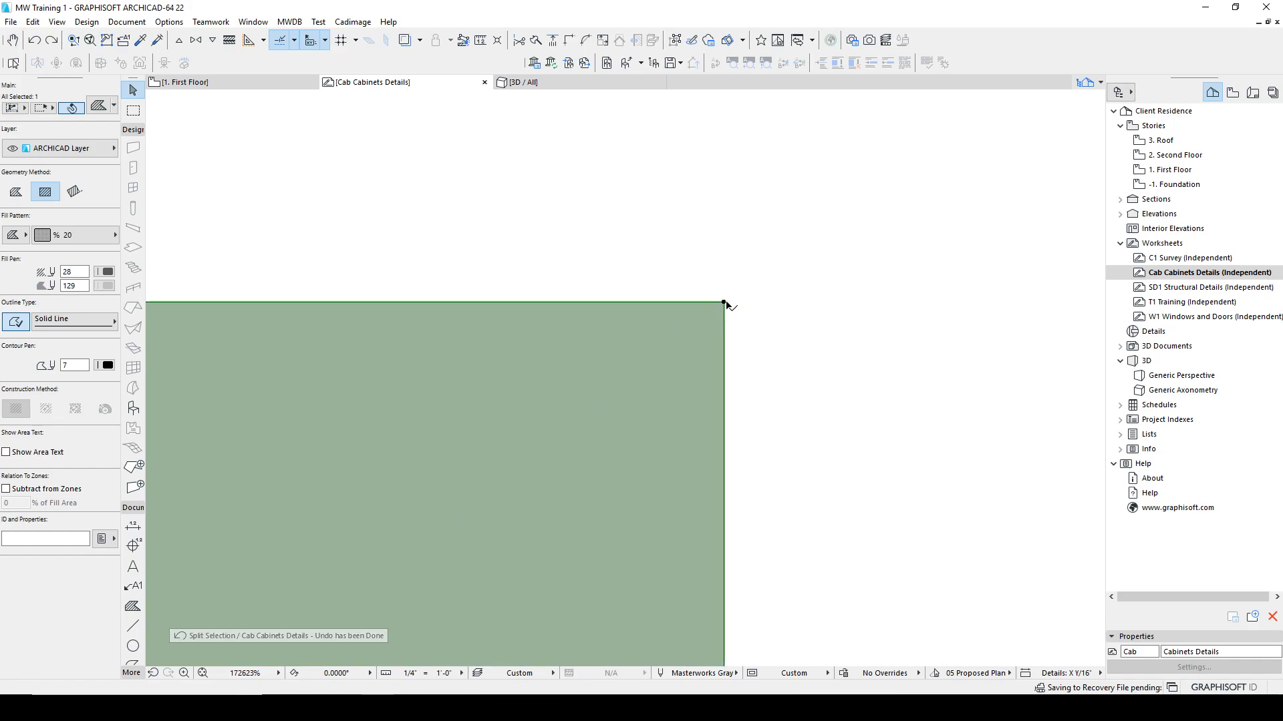
pyautogui.click(724, 304)
pyautogui.click(805, 367)
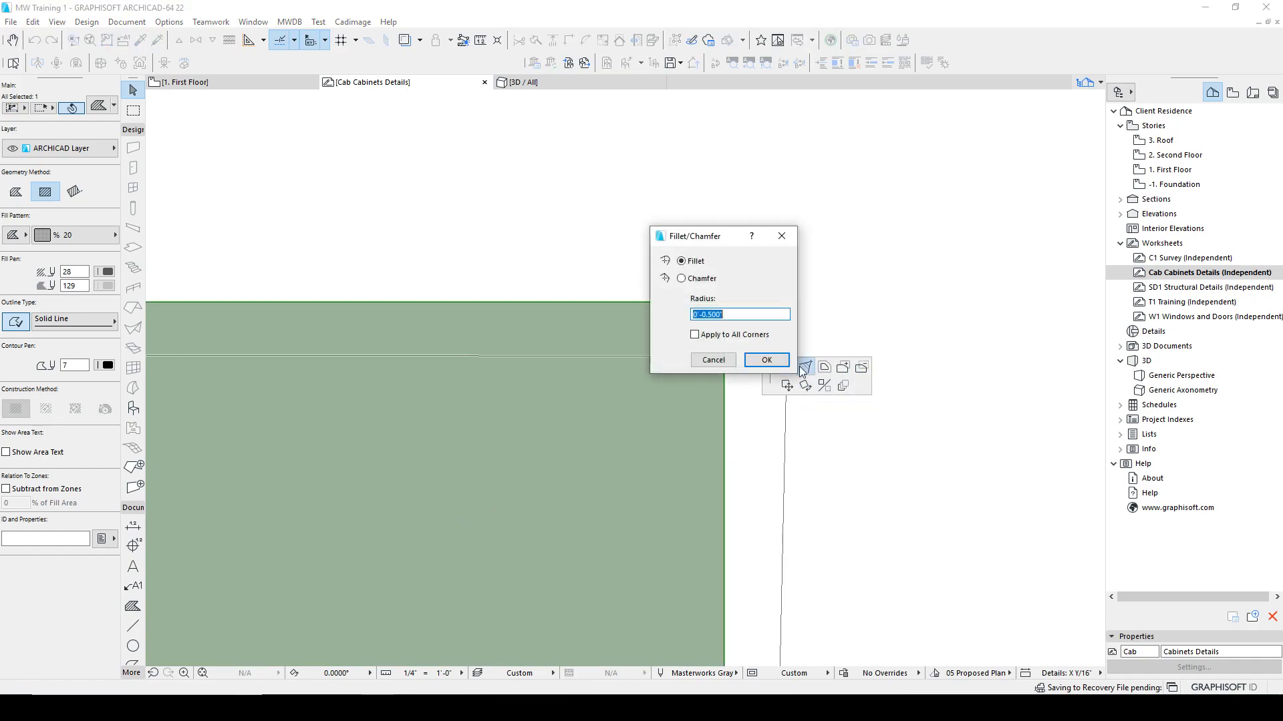
pyautogui.write('.125')
pyautogui.press('Return')
pyautogui.hotkey('ctrl', 'z')
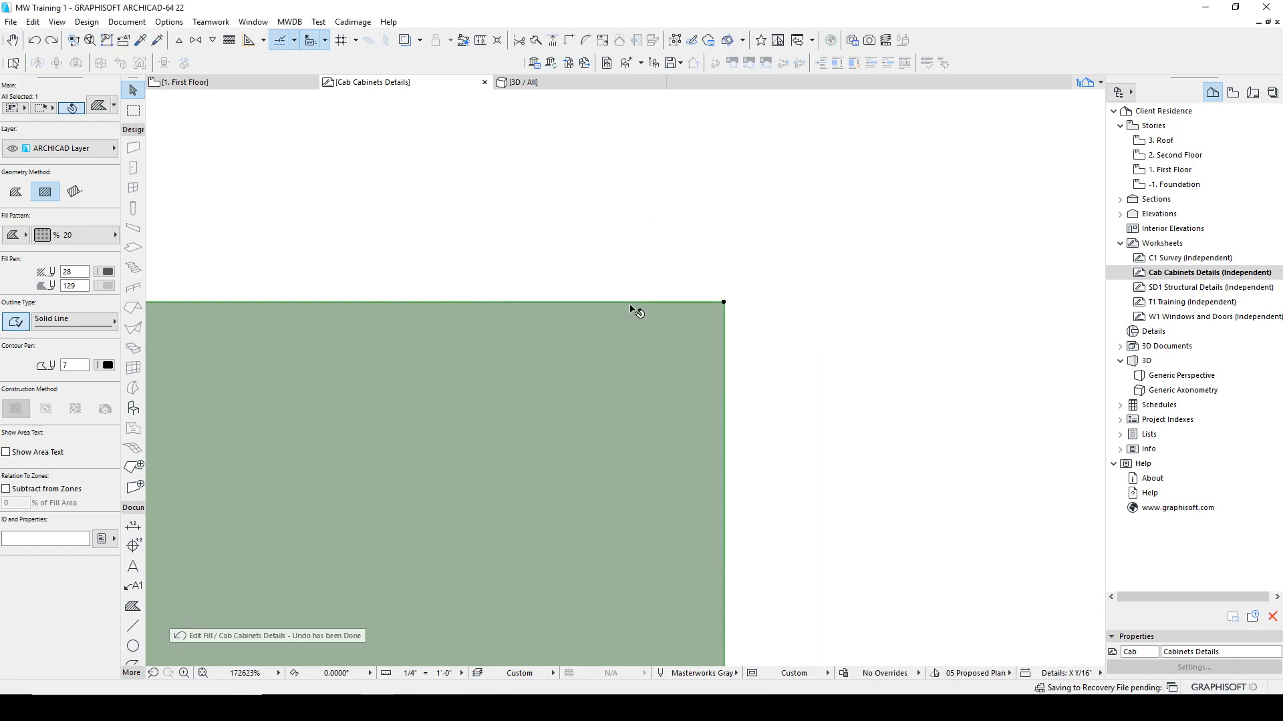
# Chamfer the countertop's outer top corner by 0.125", without applying it to the other corners.
pyautogui.click(723, 303)
pyautogui.click(803, 364)
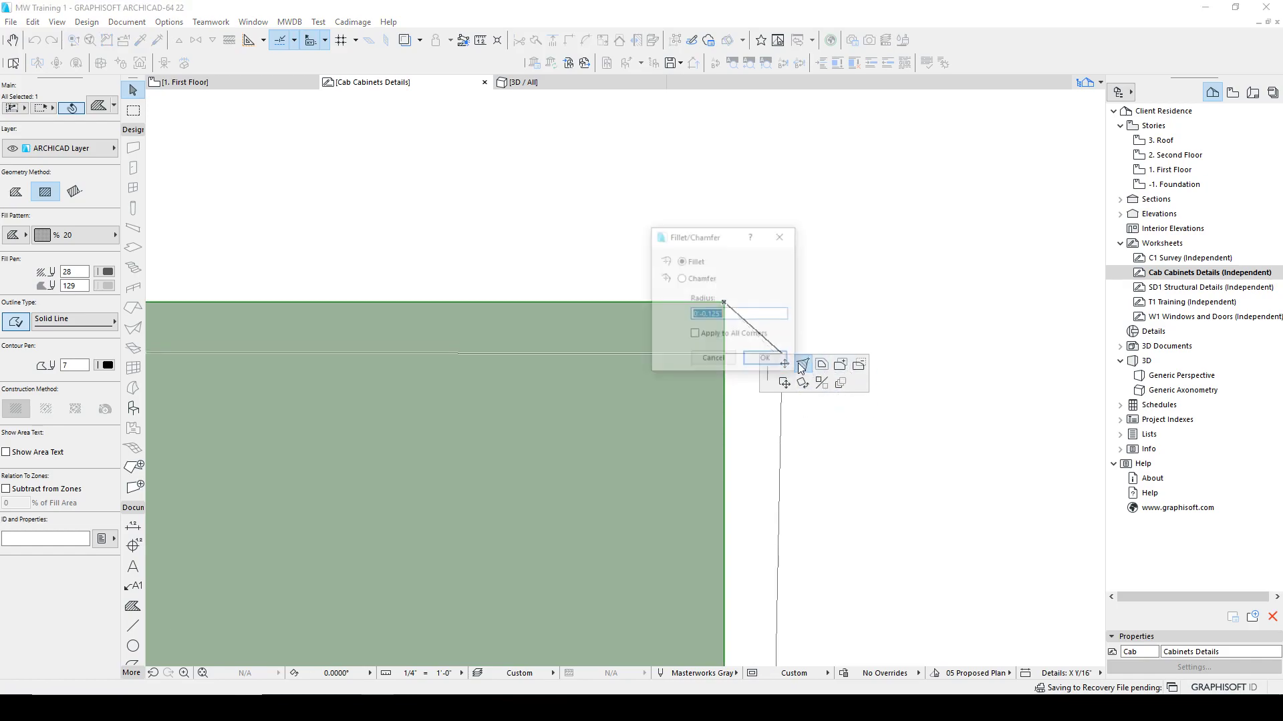
pyautogui.click(710, 280)
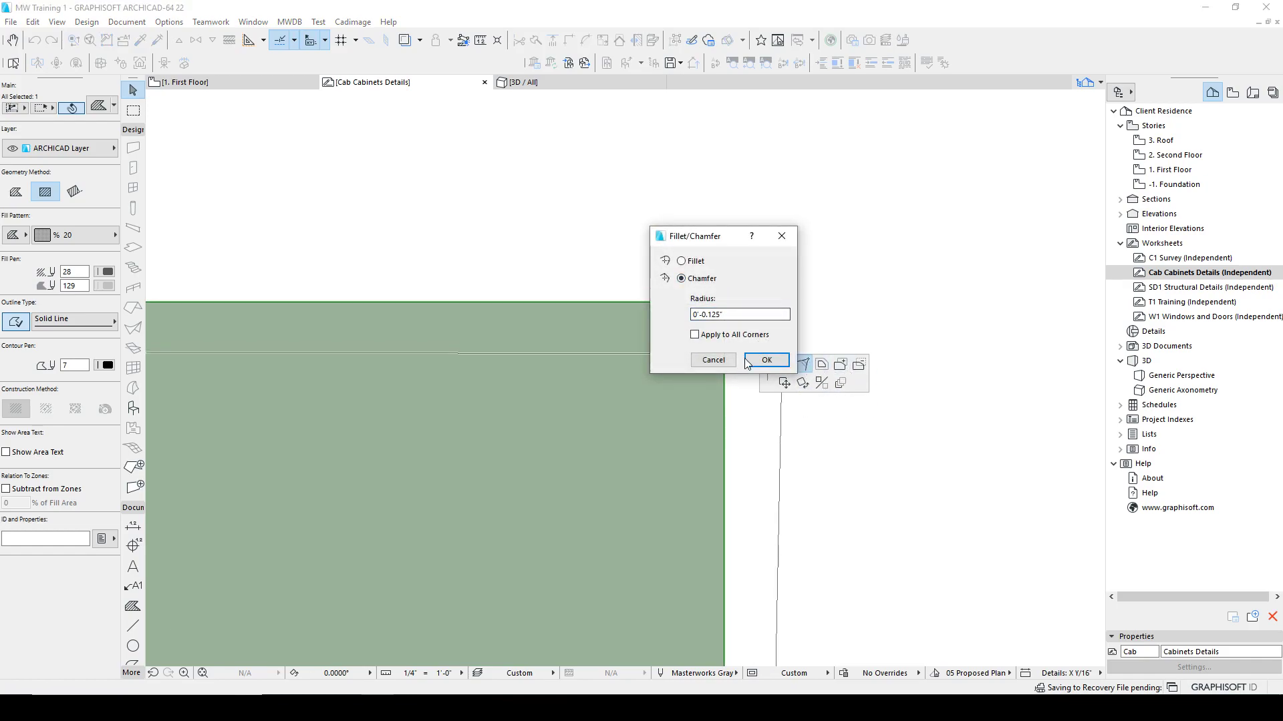
pyautogui.click(767, 360)
pyautogui.click(642, 448)
pyautogui.scroll(-1, 635, 463)
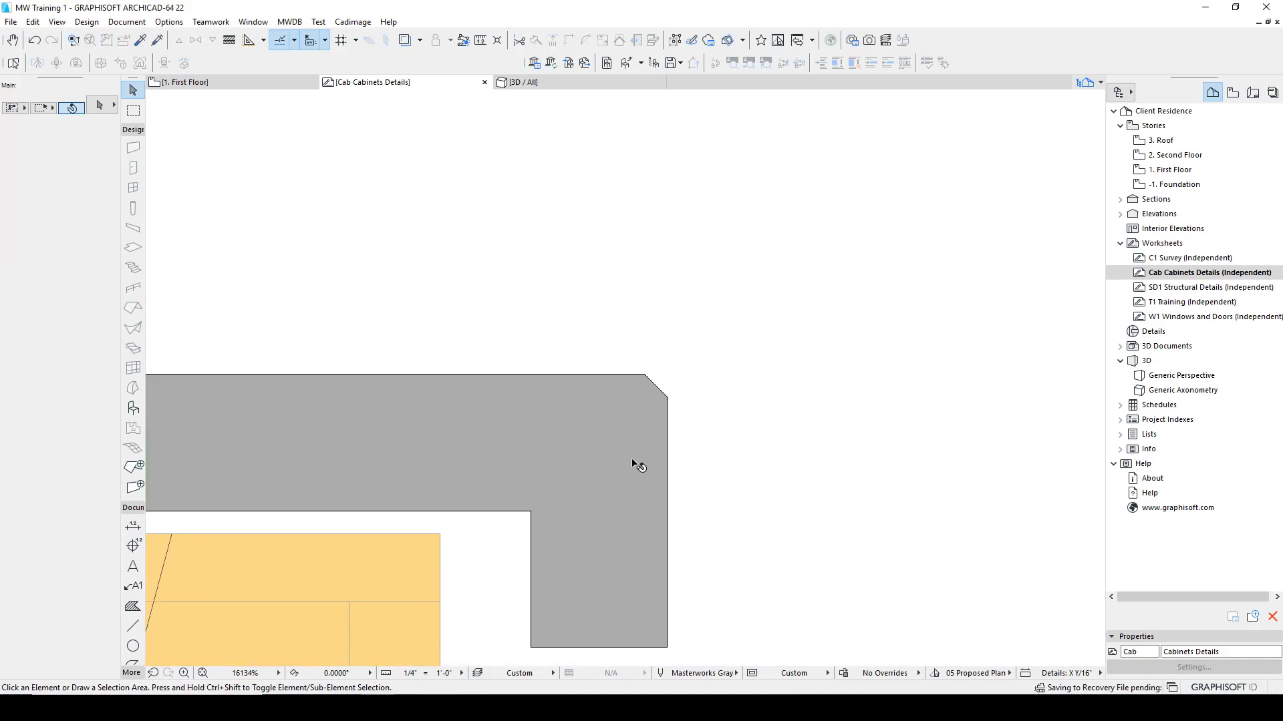
# Split the countertop fill along a diagonal from the drop edge's inner corner through the chamfered outer corner.
pyautogui.click(561, 452)
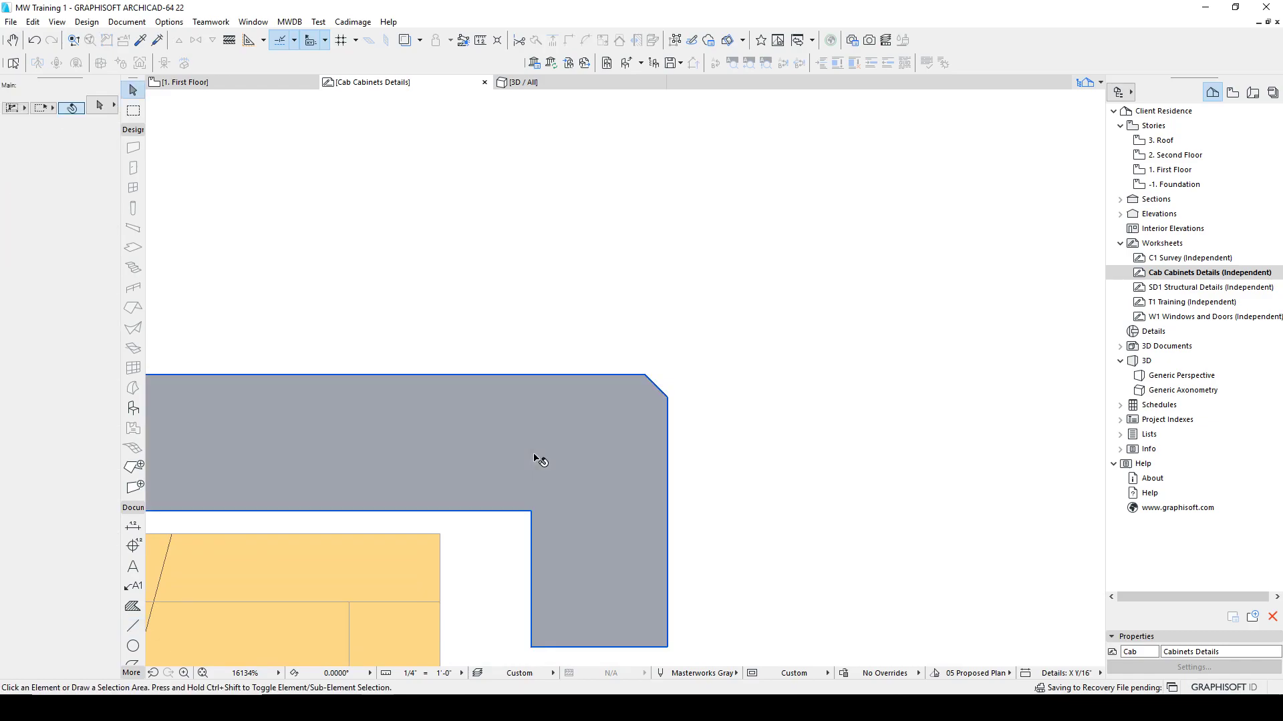
pyautogui.hotkey('ctrl', '/')
pyautogui.click(531, 511)
pyautogui.click(671, 371)
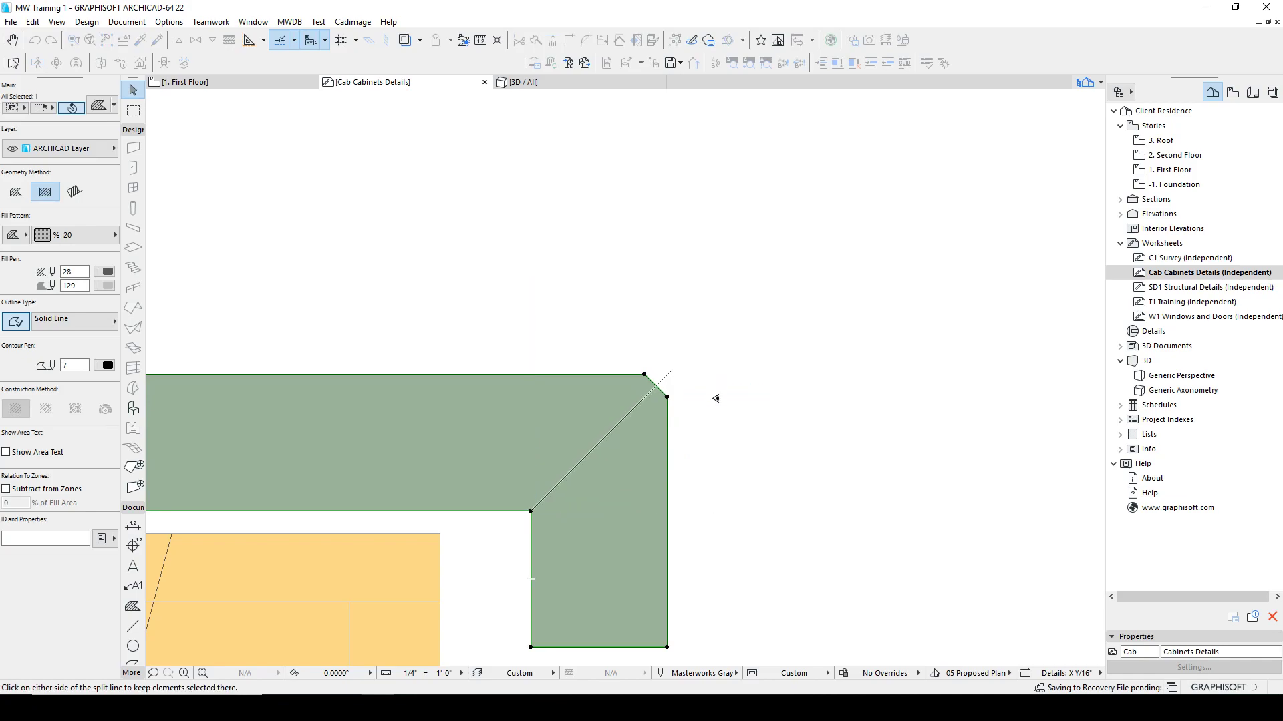
pyautogui.click(716, 398)
pyautogui.scroll(-3, 665, 502)
pyautogui.press('Escape')
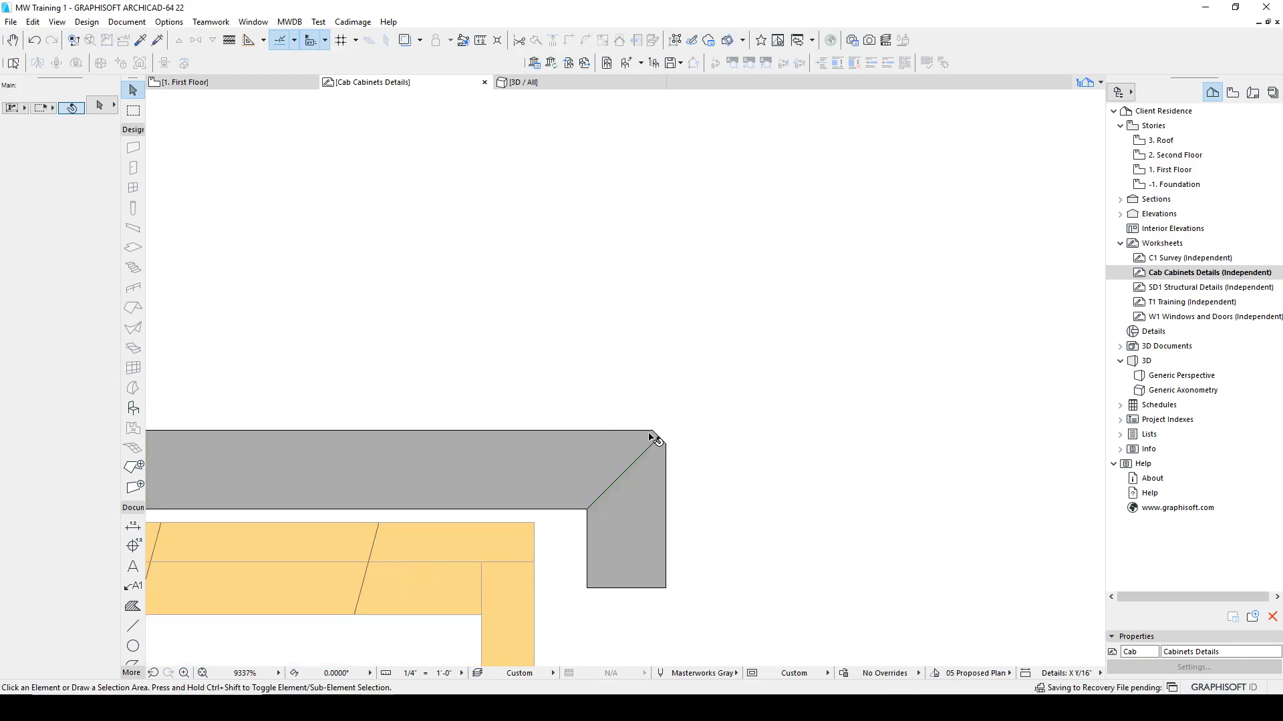
# Shorten the cabinet's vertical front panel by pulling its lower edge up near the countertop, and delete the panel.
pyautogui.moveTo(644, 474); pyautogui.dragTo(657, 366, button='middle')
pyautogui.scroll(-4, 644, 485)
pyautogui.scroll(-4, 628, 400)
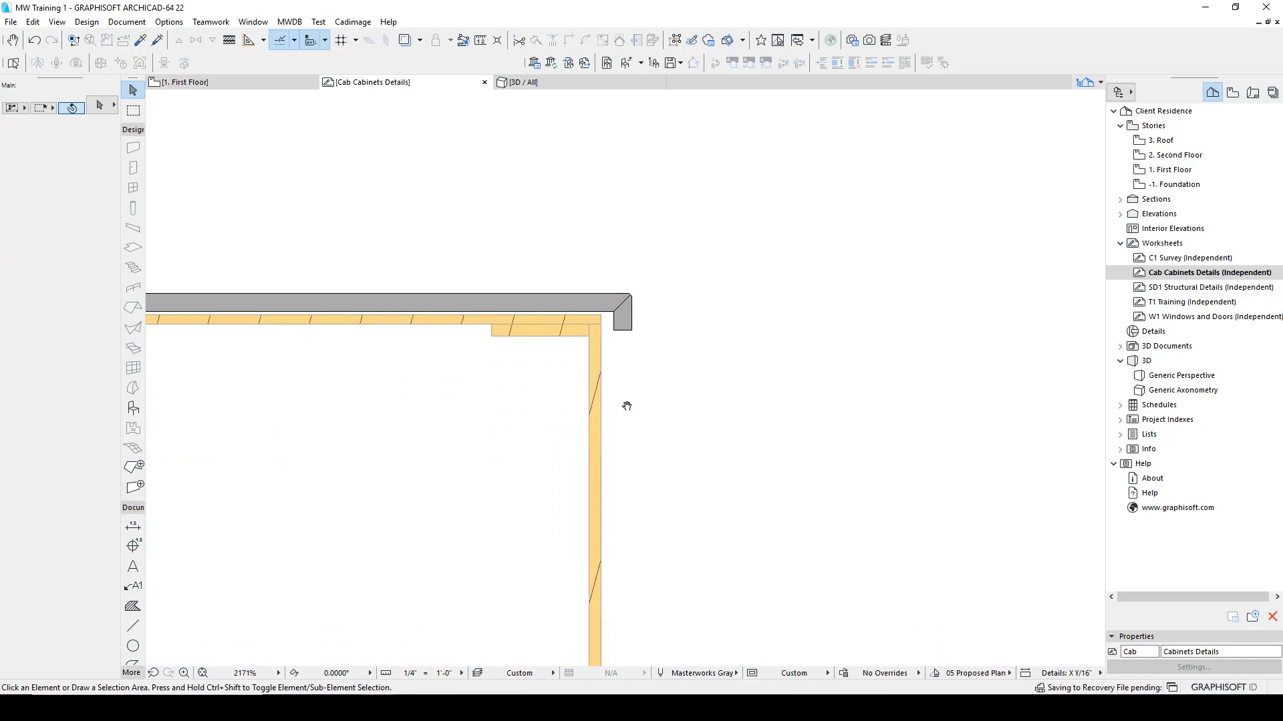
pyautogui.scroll(-2, 621, 367)
pyautogui.moveTo(638, 478); pyautogui.dragTo(635, 259, button='middle')
pyautogui.scroll(4, 602, 641)
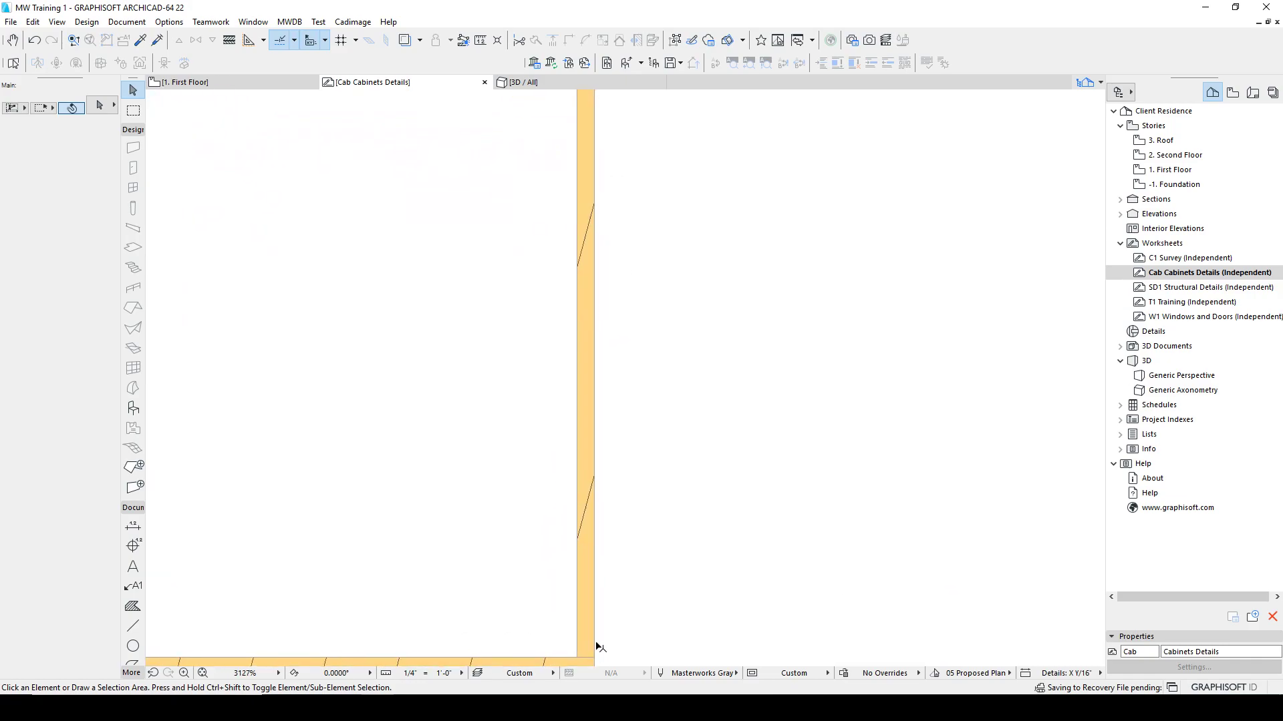
pyautogui.moveTo(597, 652); pyautogui.dragTo(602, 526, button='middle')
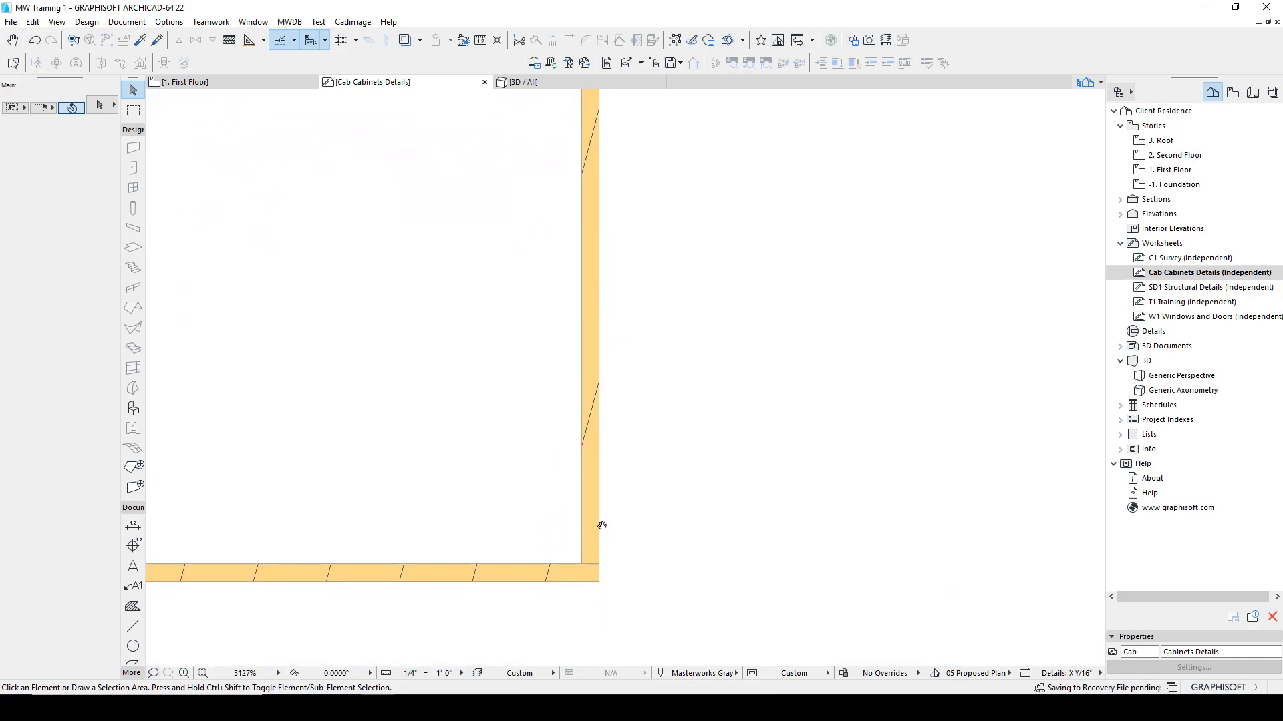
pyautogui.click(549, 573)
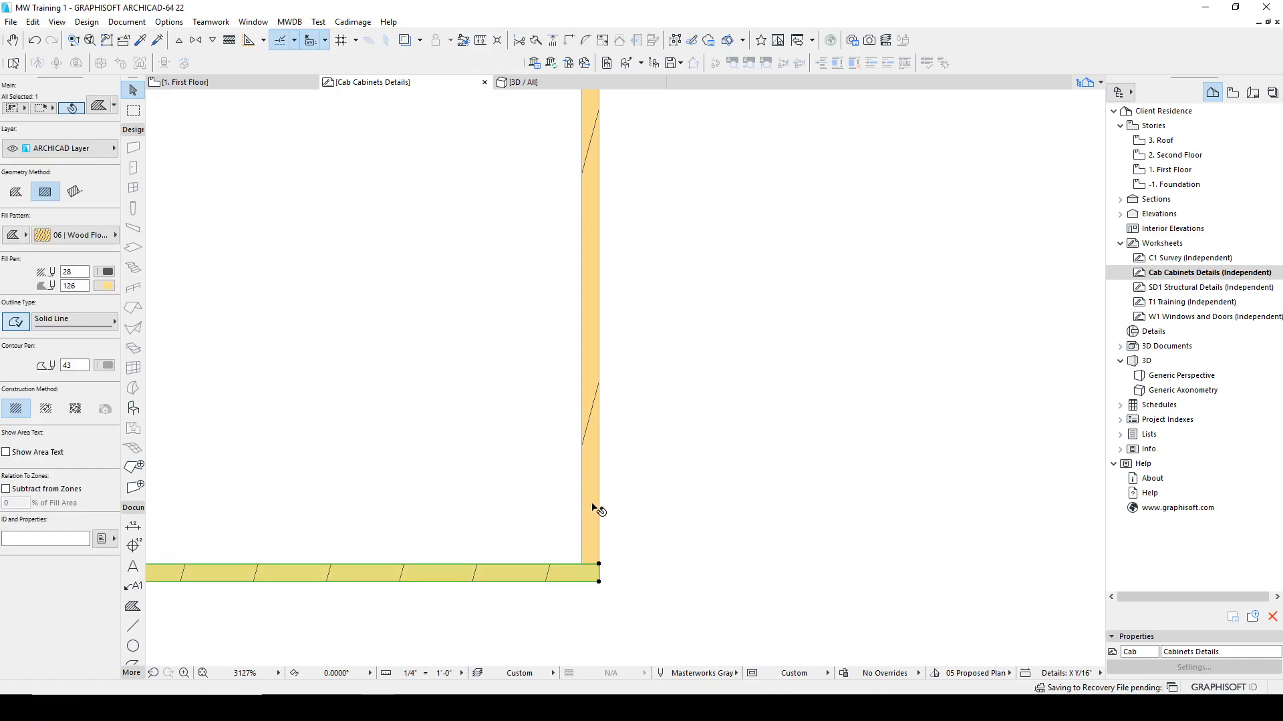
pyautogui.scroll(-4, 590, 505)
pyautogui.scroll(-3, 597, 517)
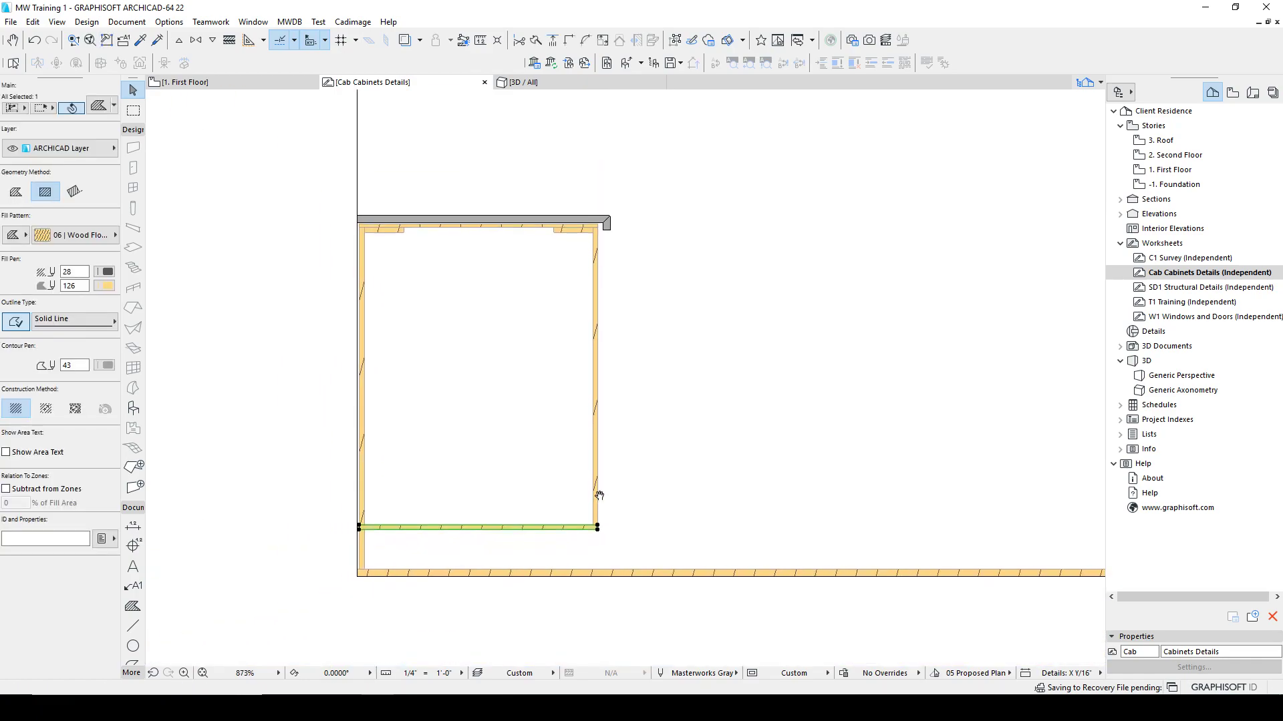
pyautogui.click(586, 385)
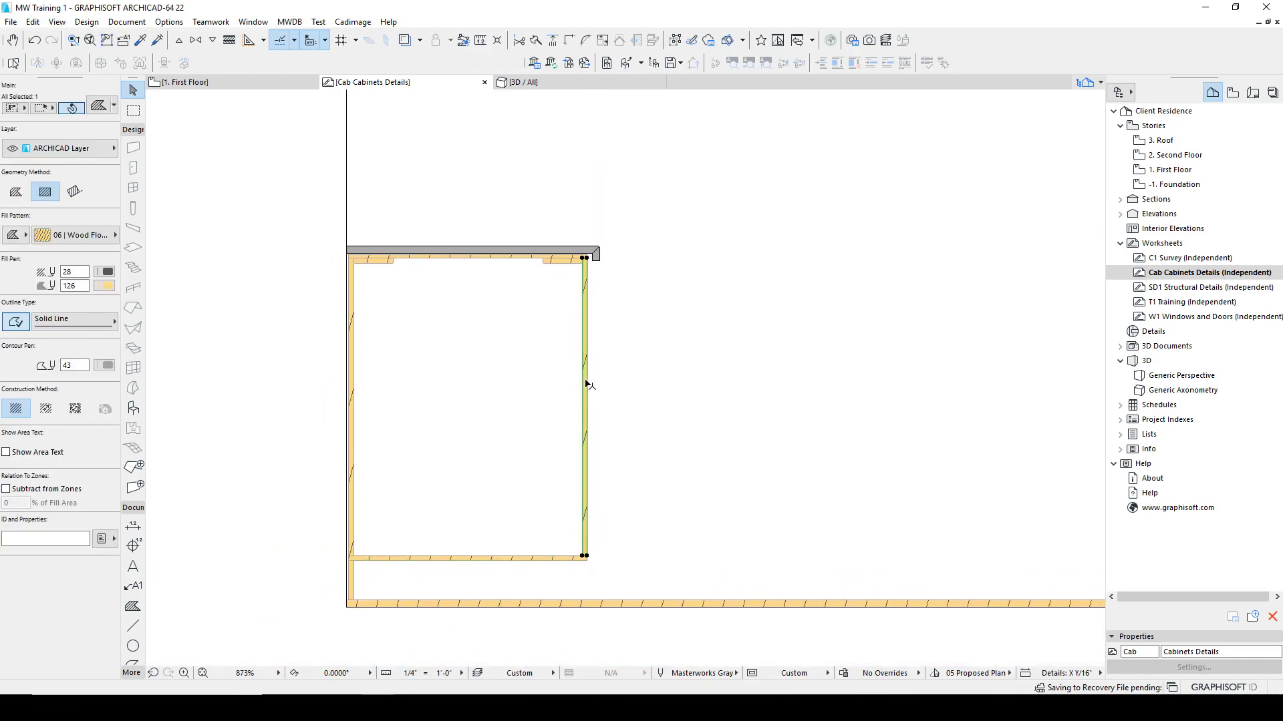
pyautogui.click(587, 556)
pyautogui.press('Escape')
pyautogui.scroll(4, 598, 615)
pyautogui.scroll(3, 573, 475)
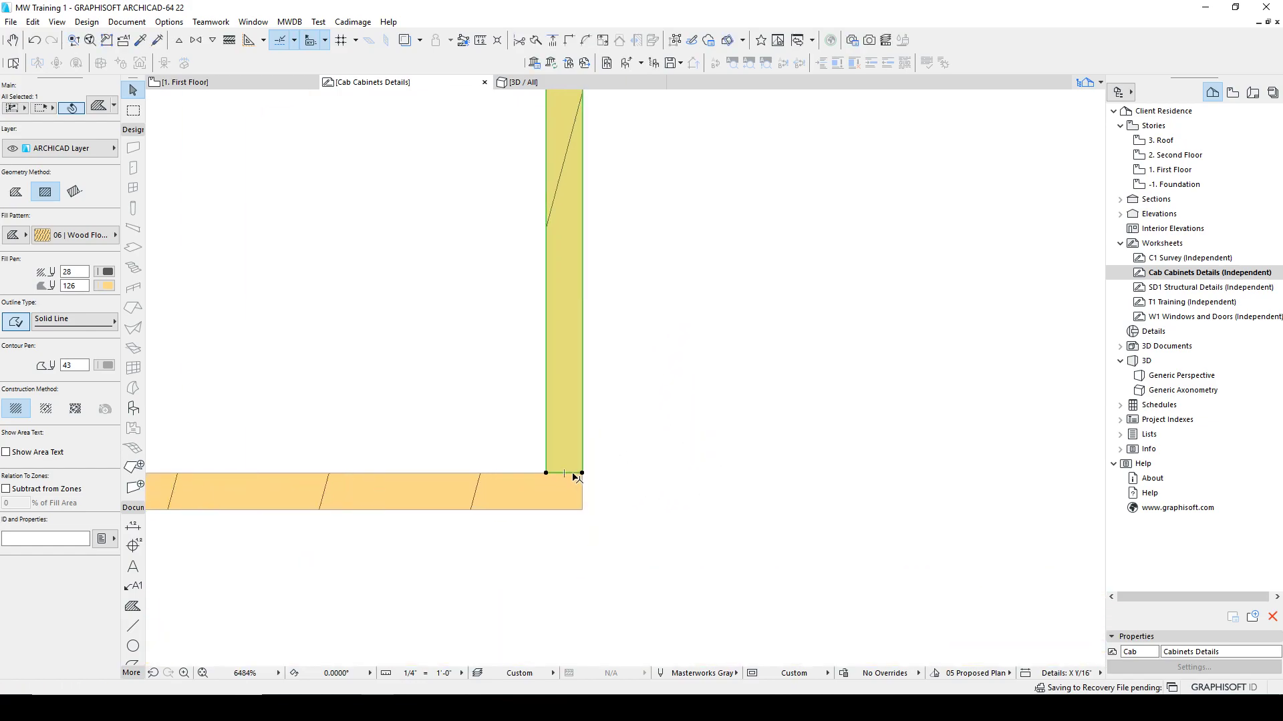
pyautogui.click(574, 473)
pyautogui.scroll(-8, 560, 390)
pyautogui.moveTo(566, 158); pyautogui.dragTo(552, 417, button='middle')
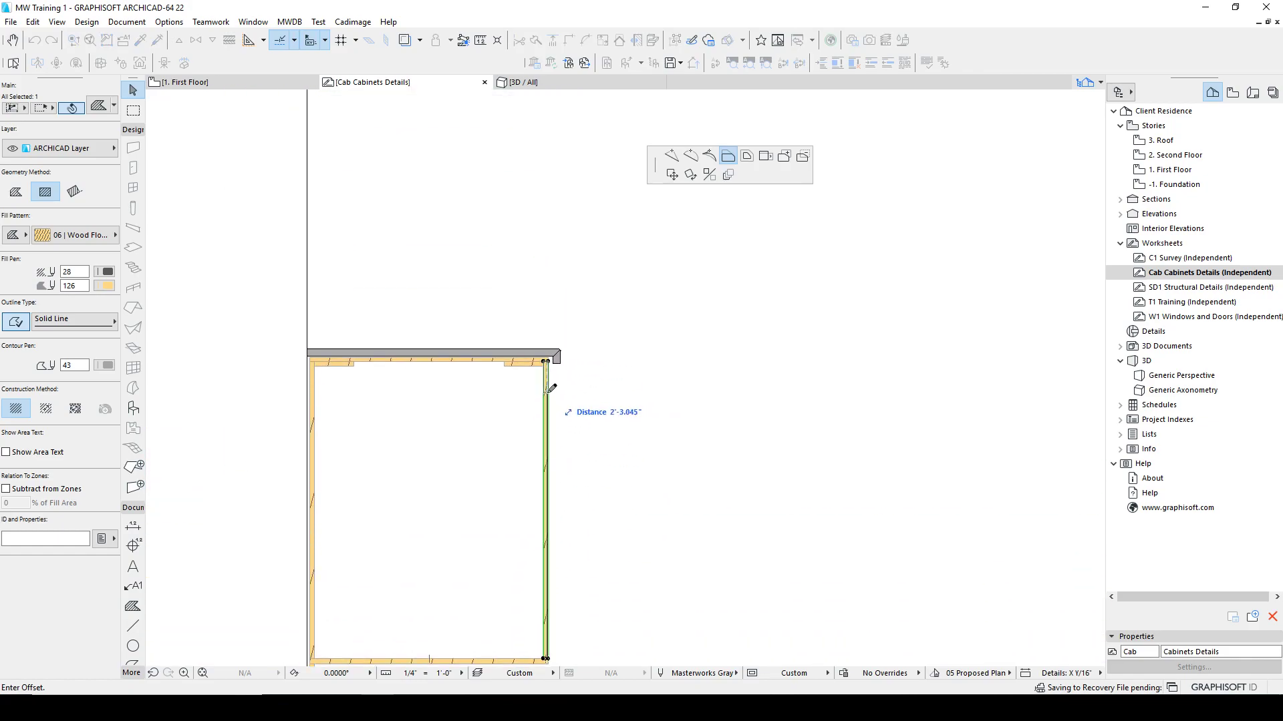
pyautogui.click(547, 393)
pyautogui.scroll(4, 554, 359)
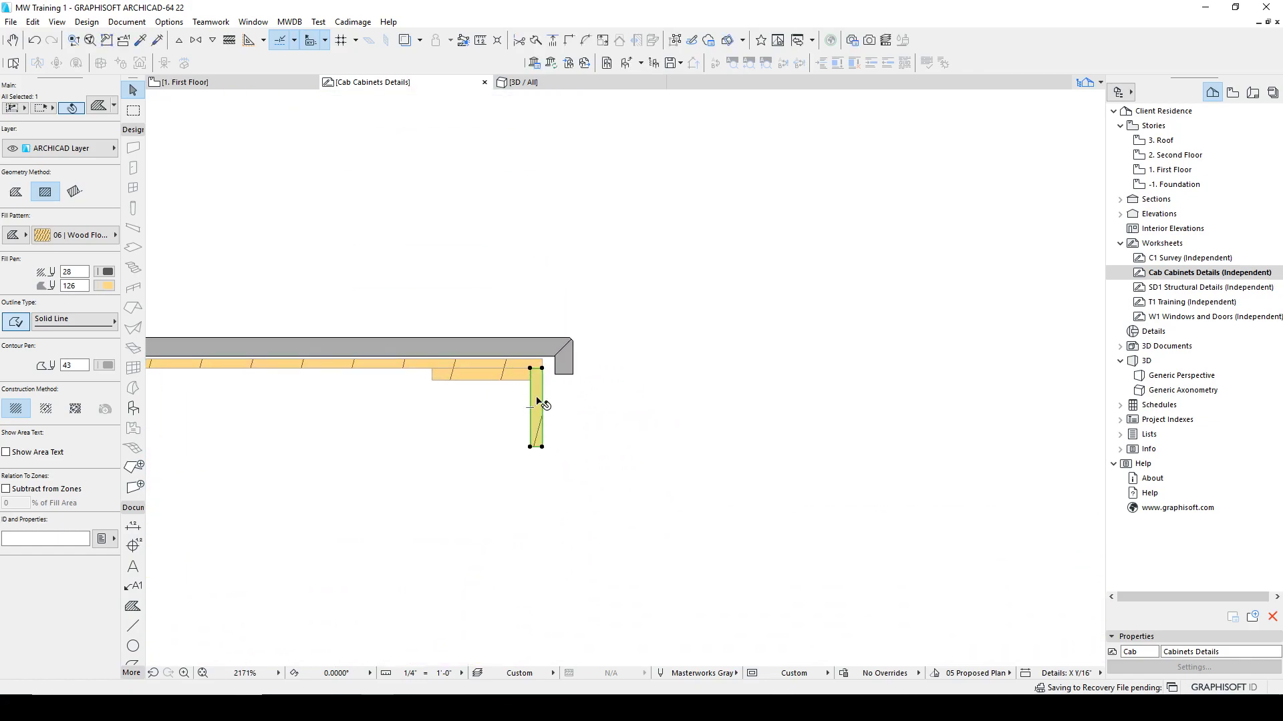
pyautogui.press('Delete')
# Move the front strip under the top panel 0.5" forward, flush with the top panel's front end.
pyautogui.click(520, 378)
pyautogui.scroll(4, 526, 372)
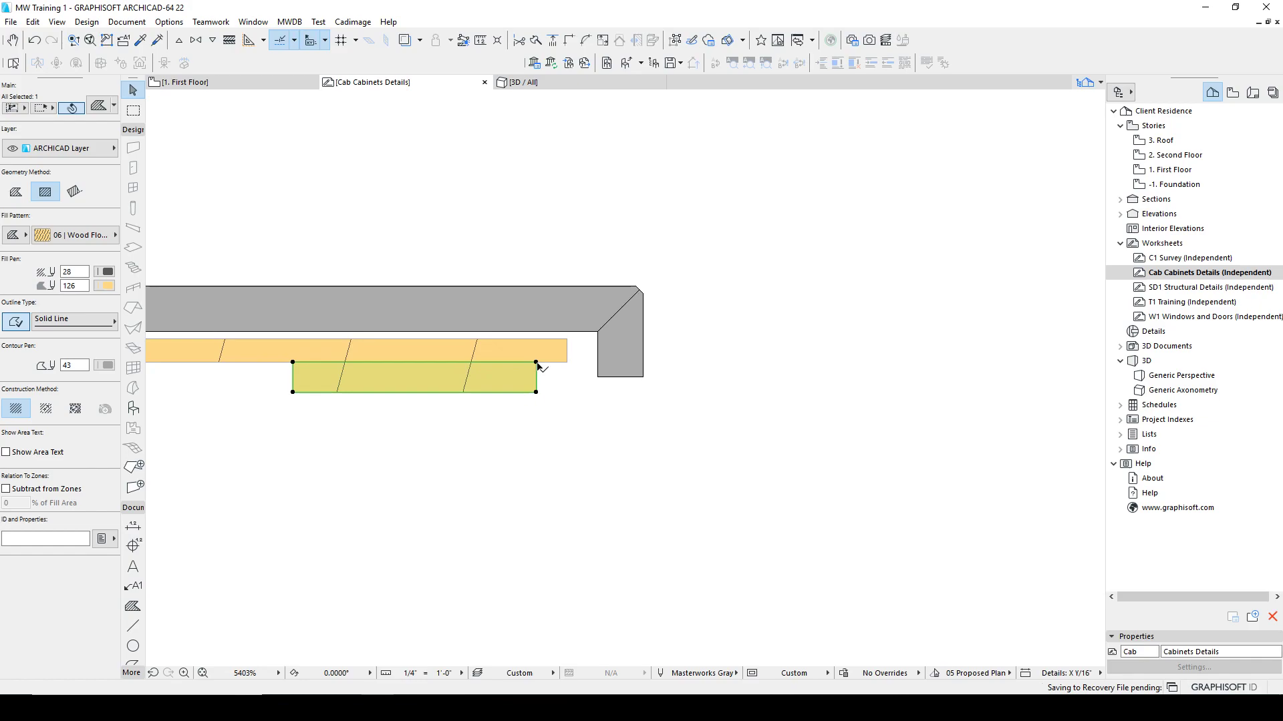
pyautogui.click(537, 363)
pyautogui.press('Escape')
pyautogui.hotkey('ctrl', 'd')
pyautogui.click(536, 393)
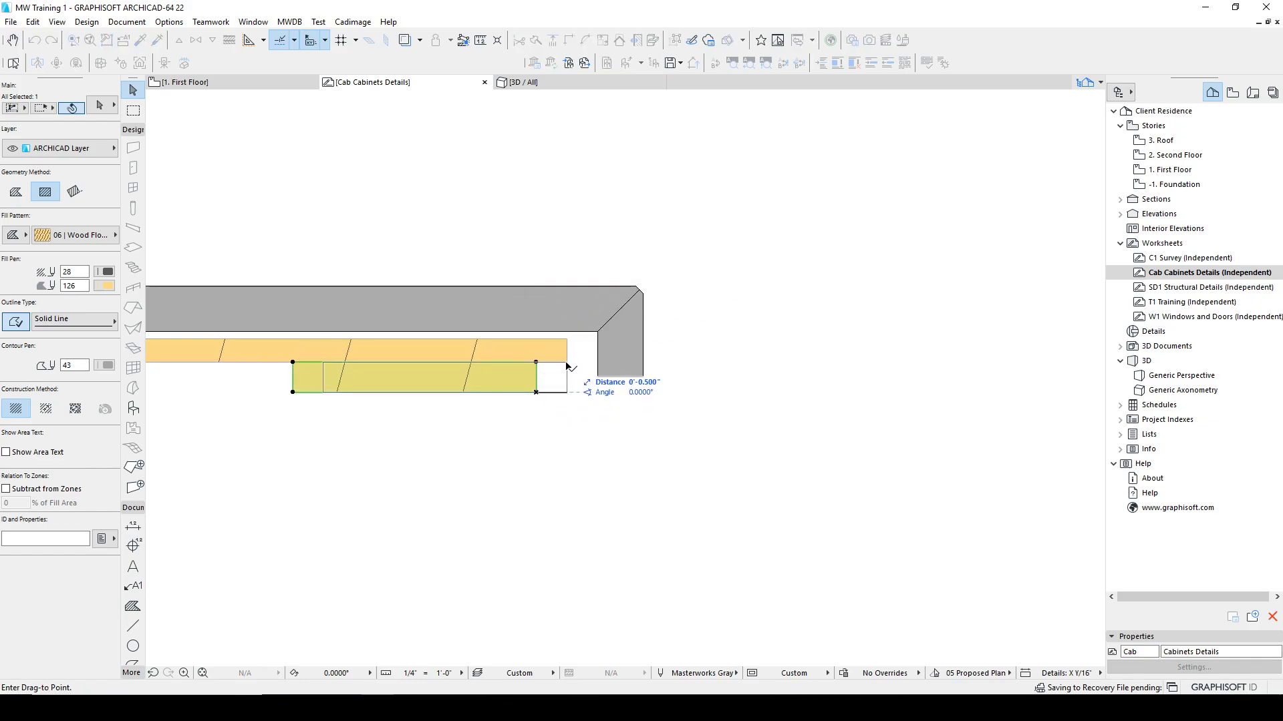
pyautogui.click(567, 366)
pyautogui.scroll(-5, 555, 400)
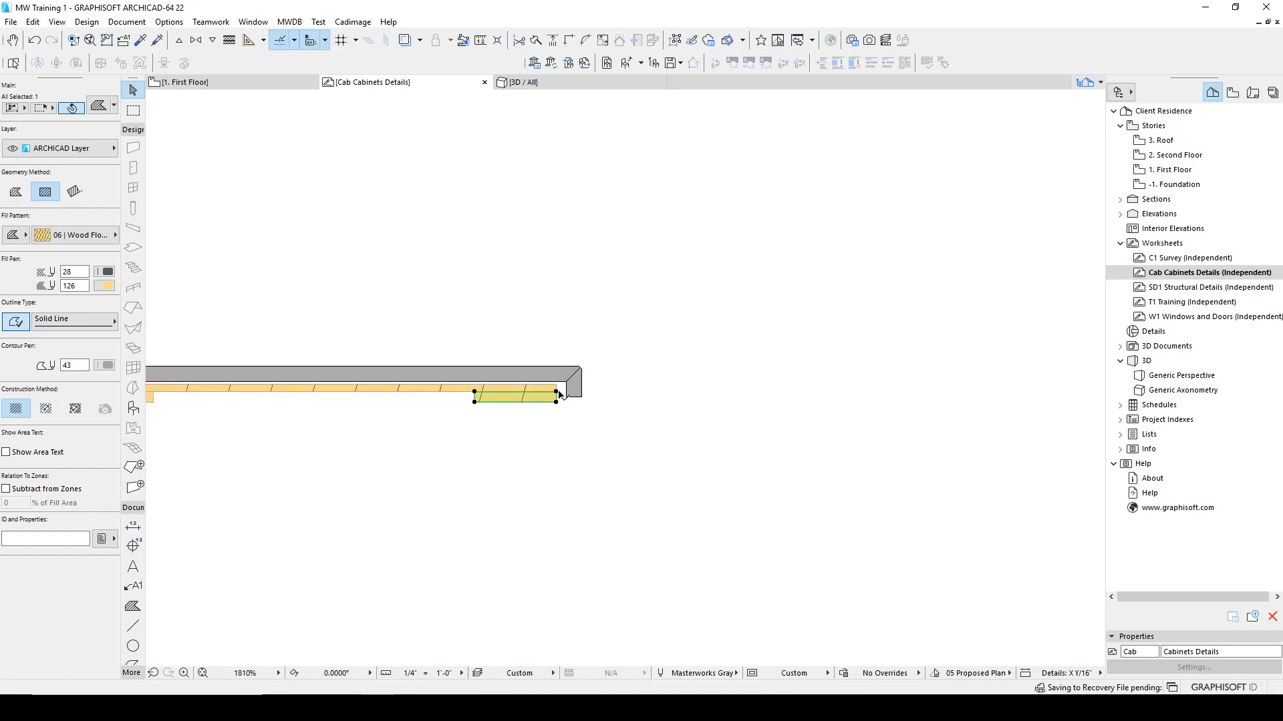
# Place a copy of the front strip about 6" straight below the original.
pyautogui.hotkey('ctrl', 'shift', 'd')
pyautogui.click(557, 401)
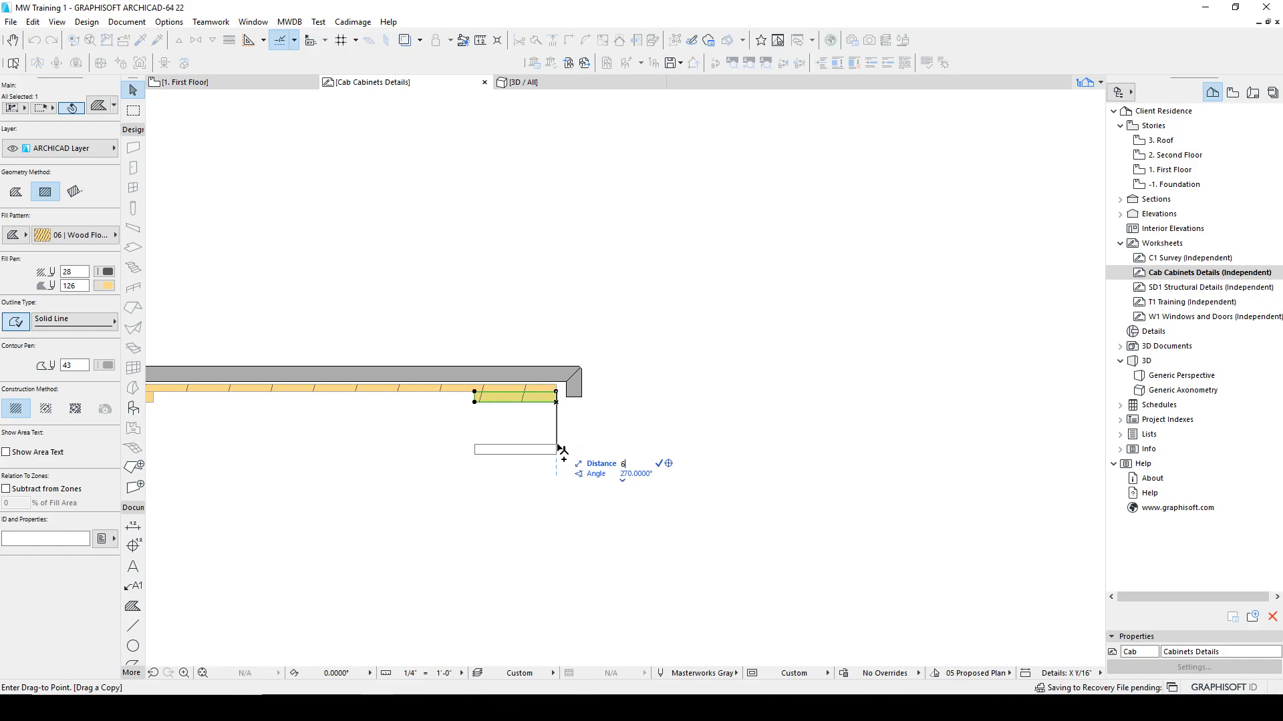
pyautogui.click(556, 529)
pyautogui.press('Escape')
# Draw a rectangular fill with the bottom panel's settings from that panel's lower front corner to the cabinet's upper rear corner.
pyautogui.scroll(-3, 556, 527)
pyautogui.moveTo(556, 522); pyautogui.dragTo(541, 394, button='middle')
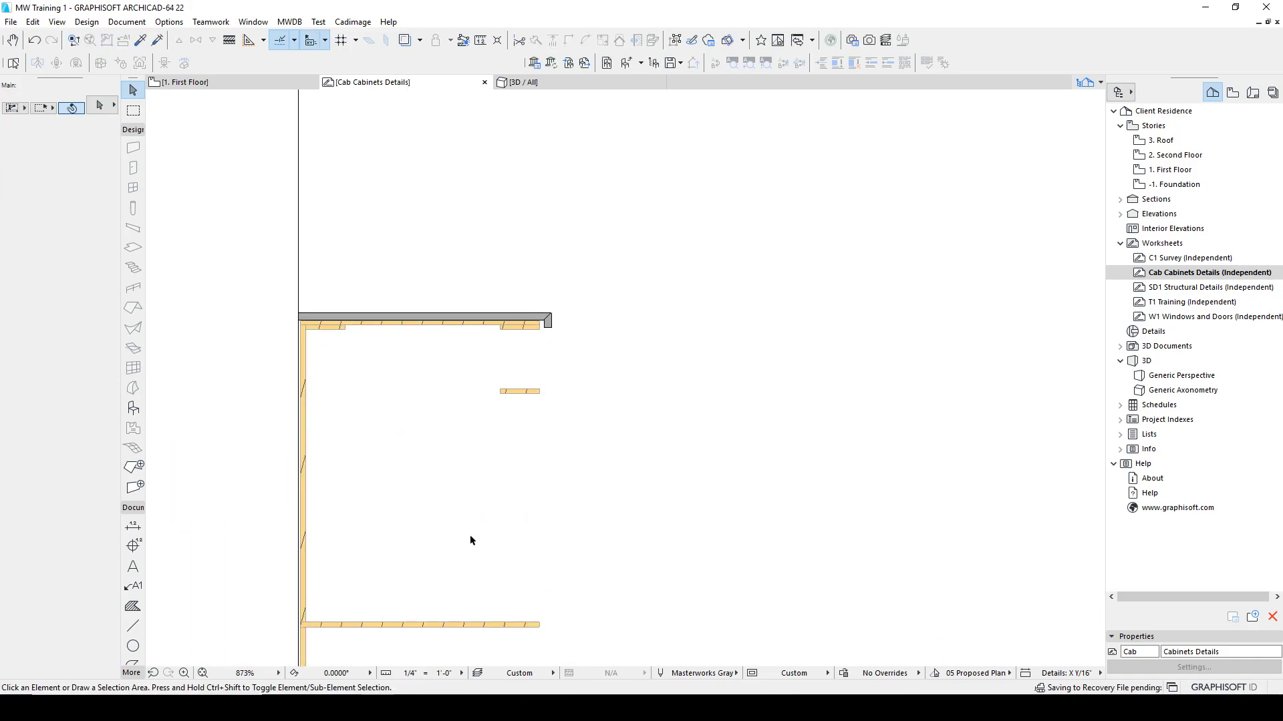
pyautogui.keyDown('alt'); pyautogui.click(438, 622); pyautogui.keyUp('alt')
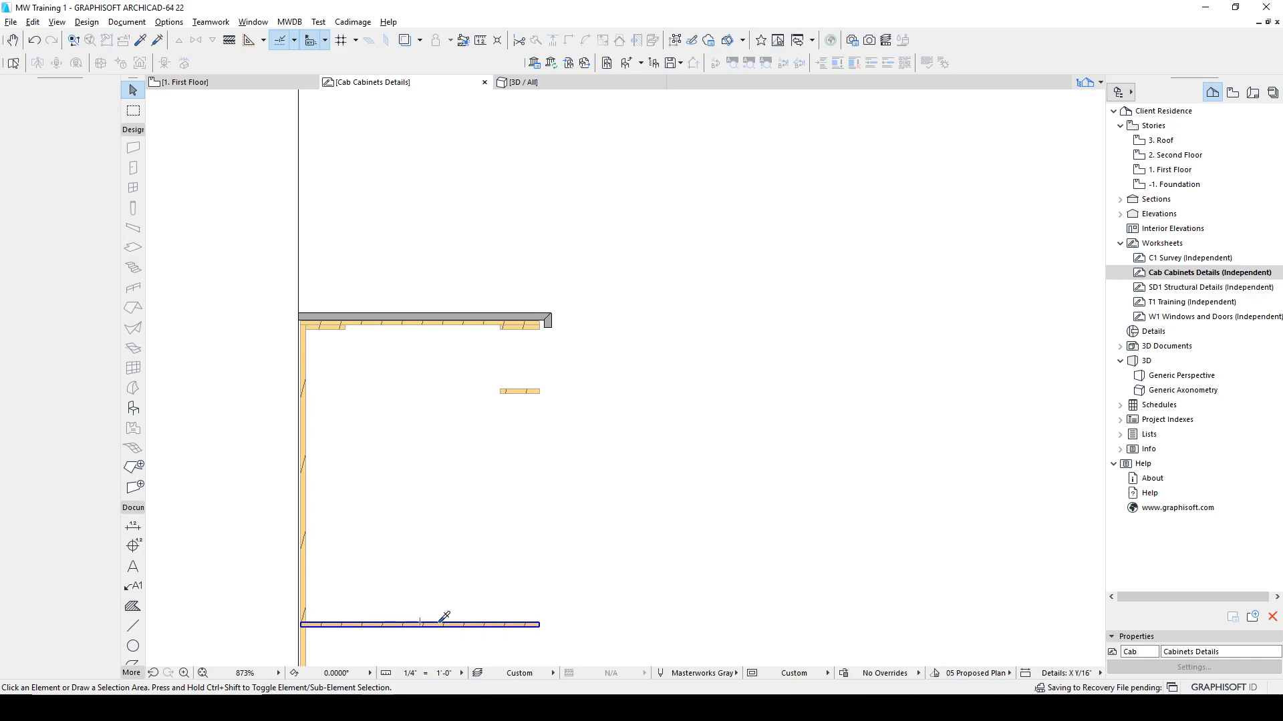
pyautogui.click(539, 622)
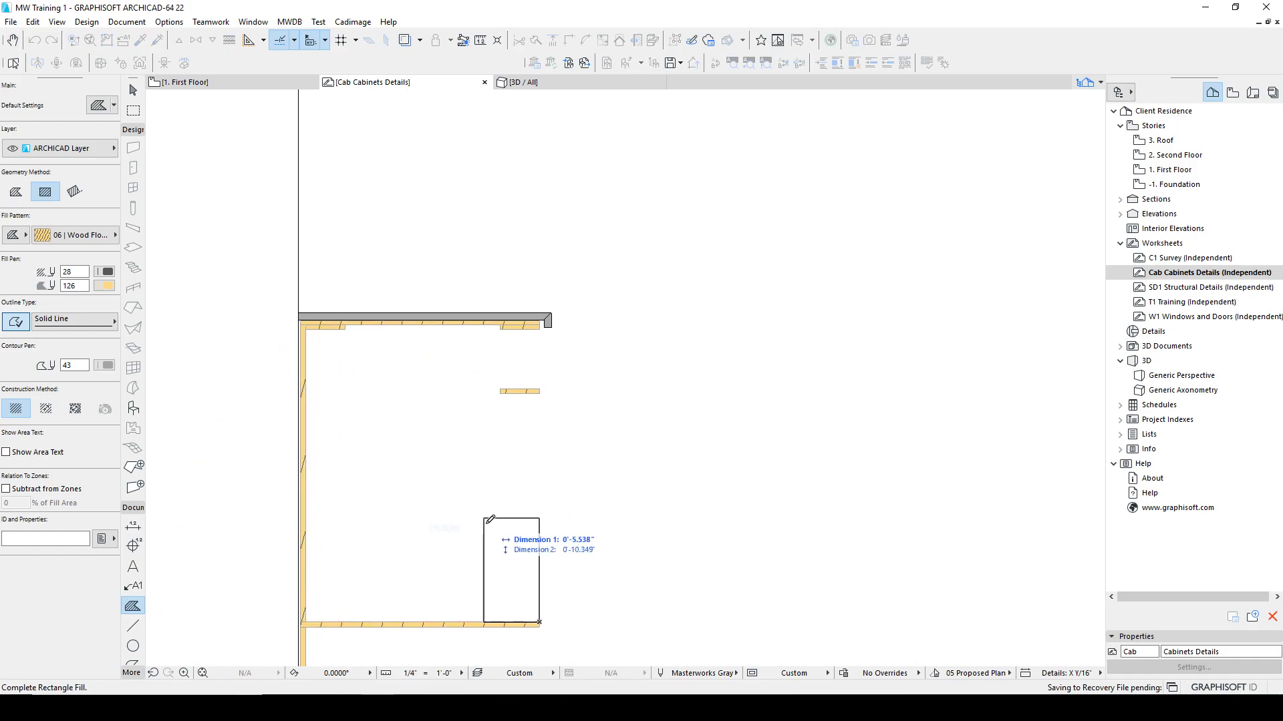
pyautogui.press('Escape')
pyautogui.click(539, 625)
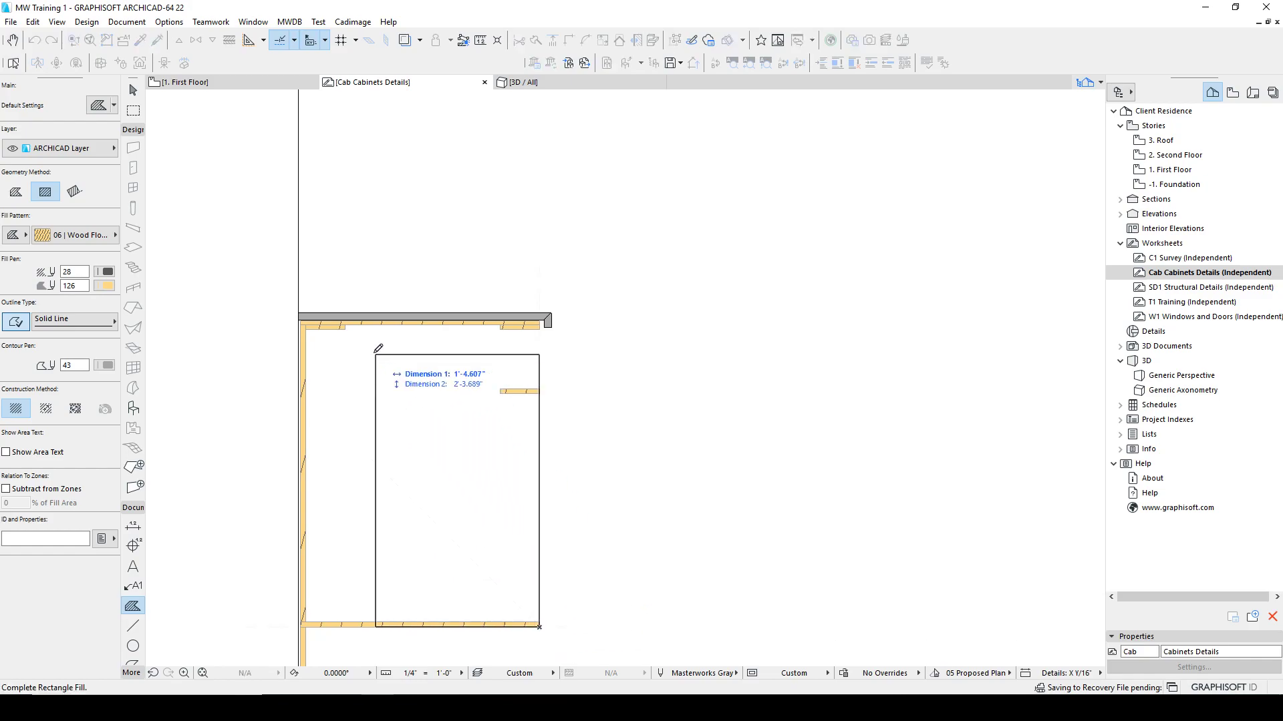
pyautogui.click(300, 325)
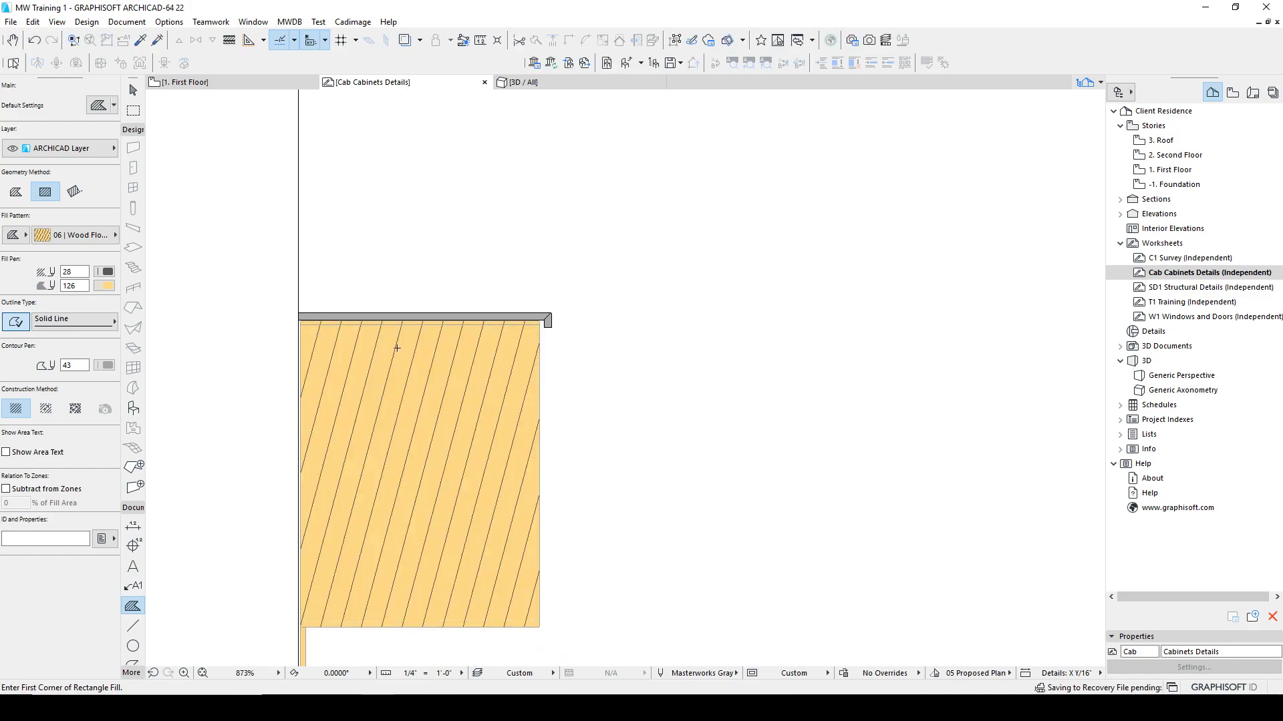
# Send the large cabinet side fill to the back of the display order.
pyautogui.keyDown('shift'); pyautogui.click(464, 405); pyautogui.keyUp('shift')
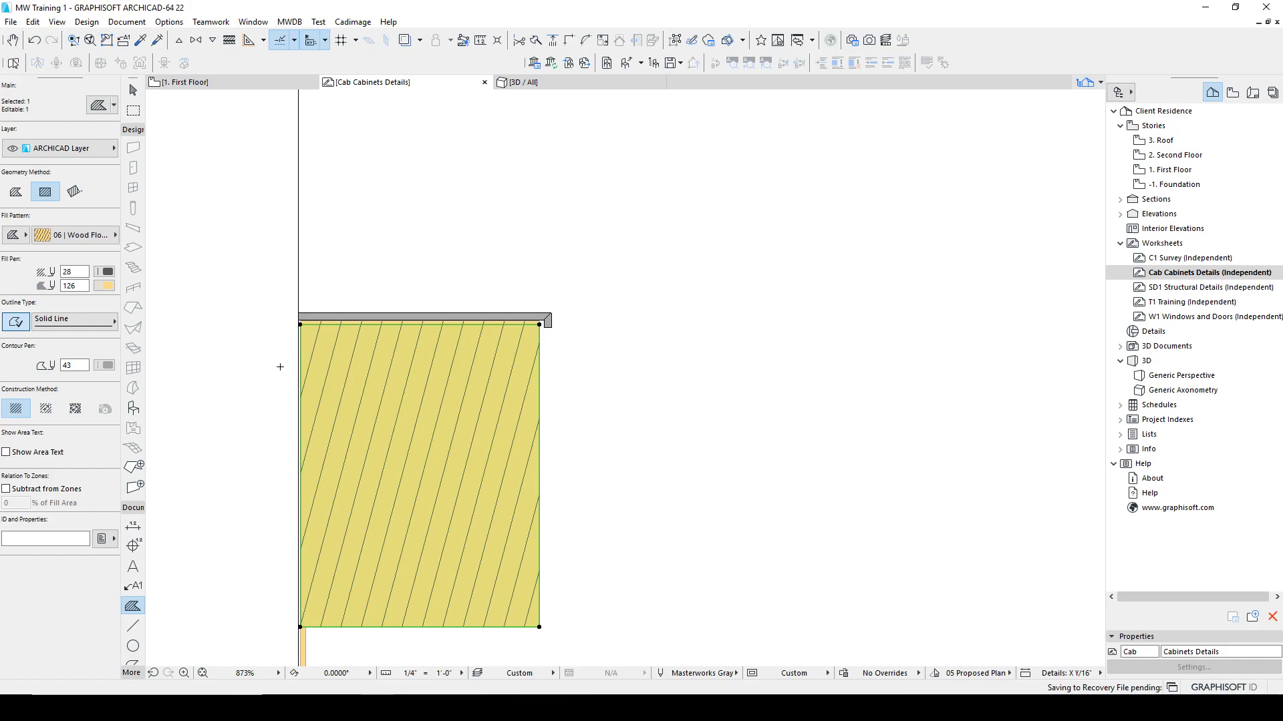
pyautogui.rightClick(438, 410)
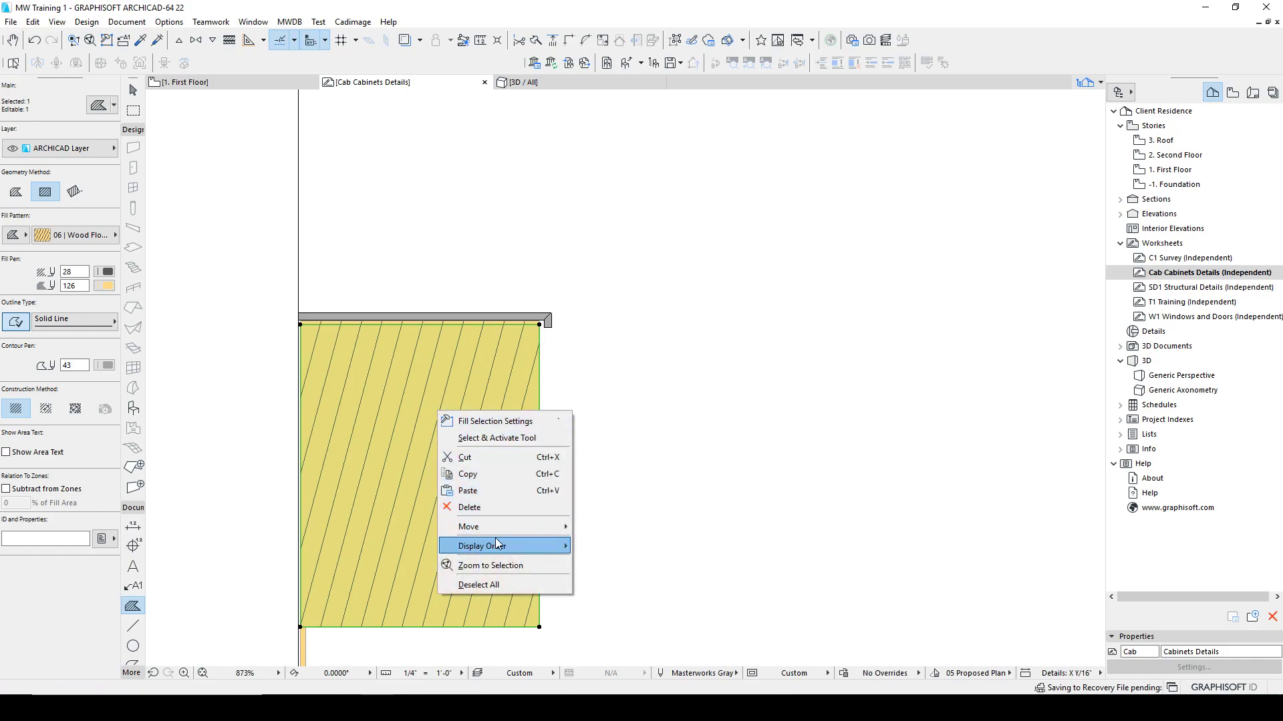
pyautogui.moveTo(494, 545)
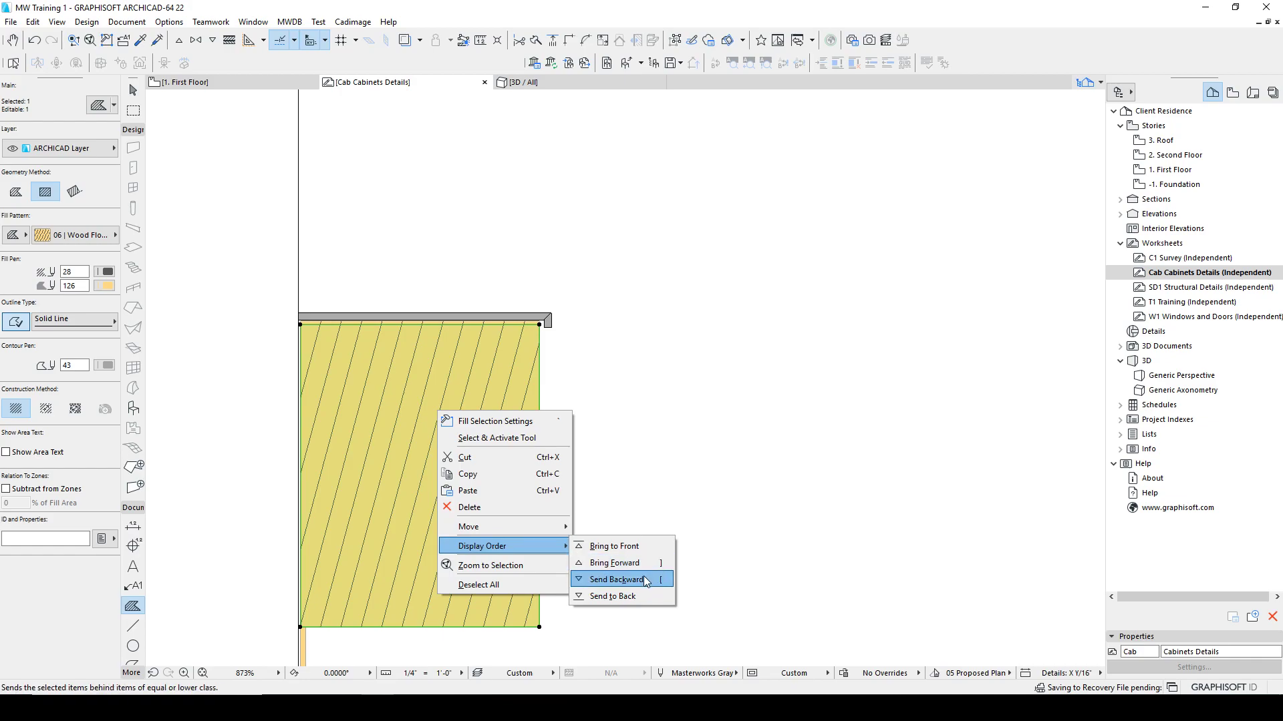
pyautogui.click(632, 595)
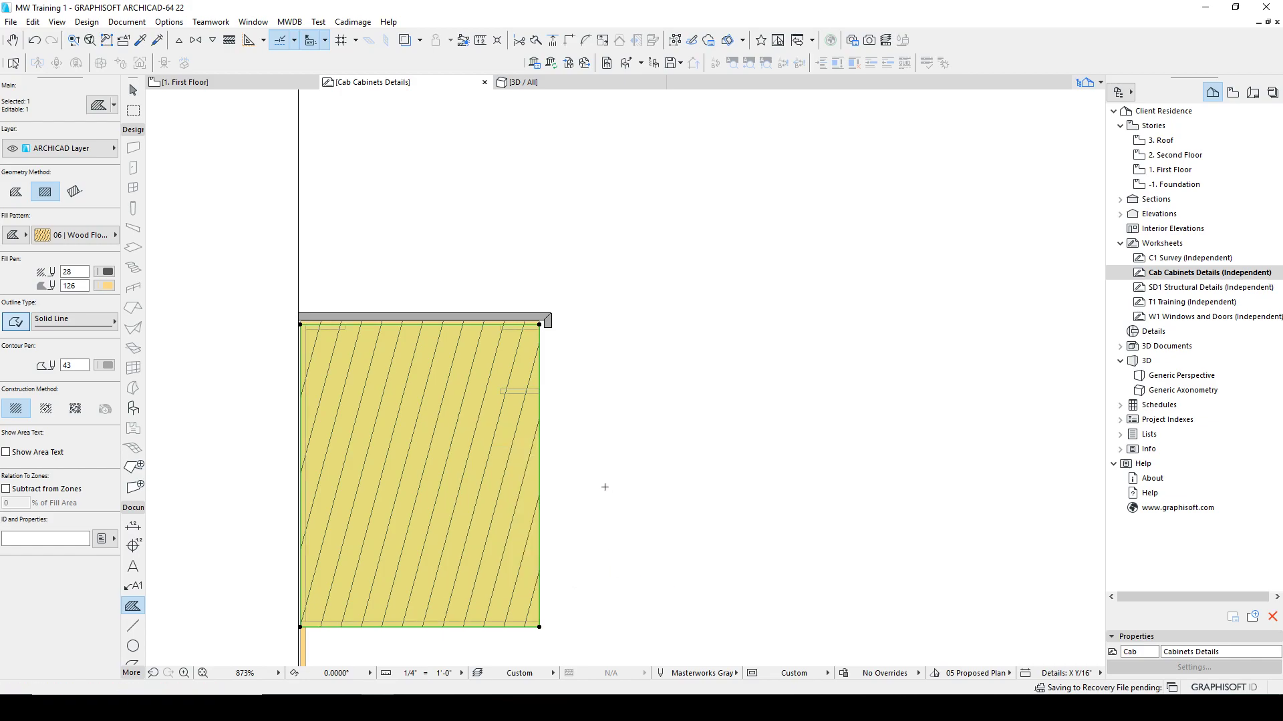
# Set the large cabinet side fill's pattern to 00 | Background Fill with background pen 126.
pyautogui.hotkey('ctrl', 't')
pyautogui.press('Escape')
pyautogui.press('Escape')
pyautogui.click(416, 397)
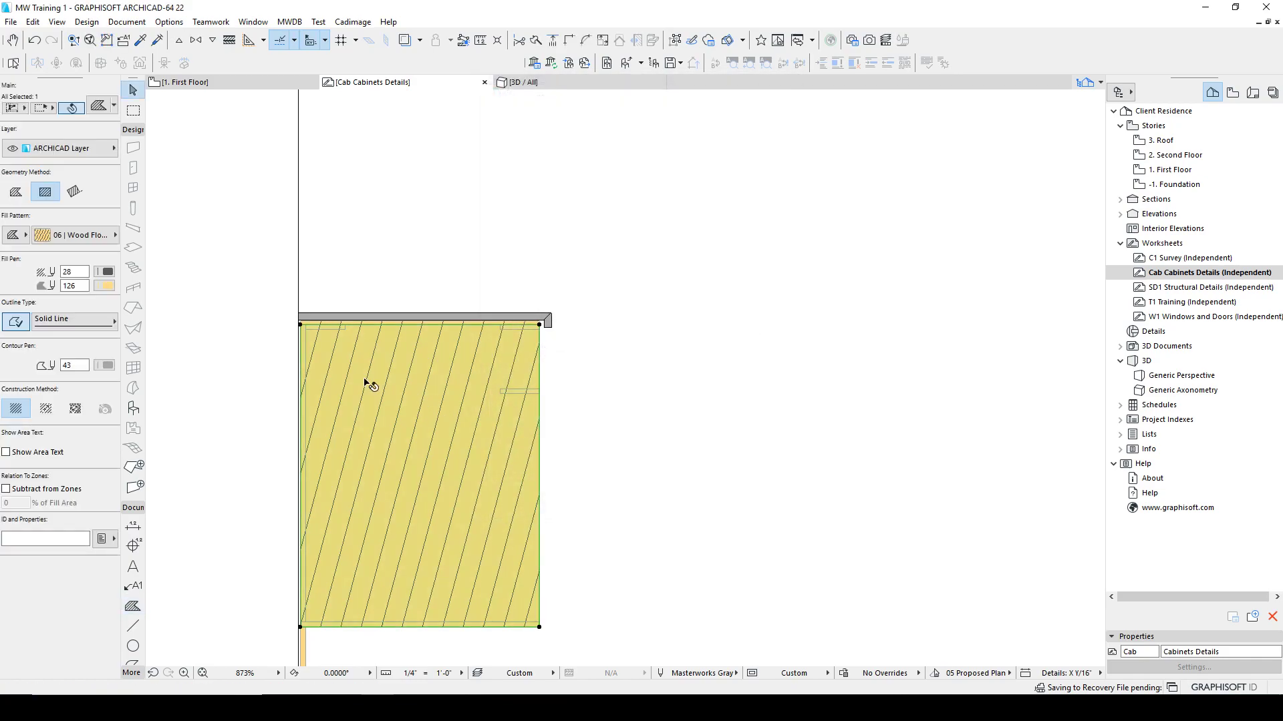
pyautogui.click(73, 238)
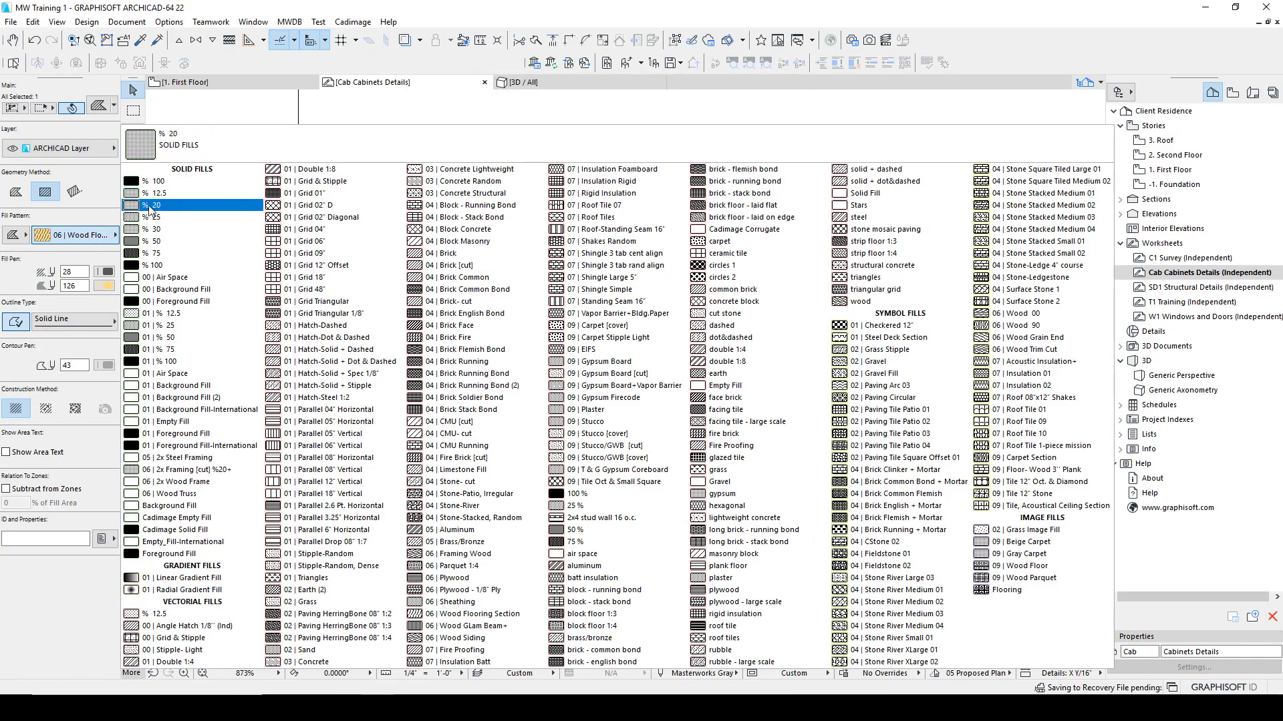
pyautogui.click(178, 290)
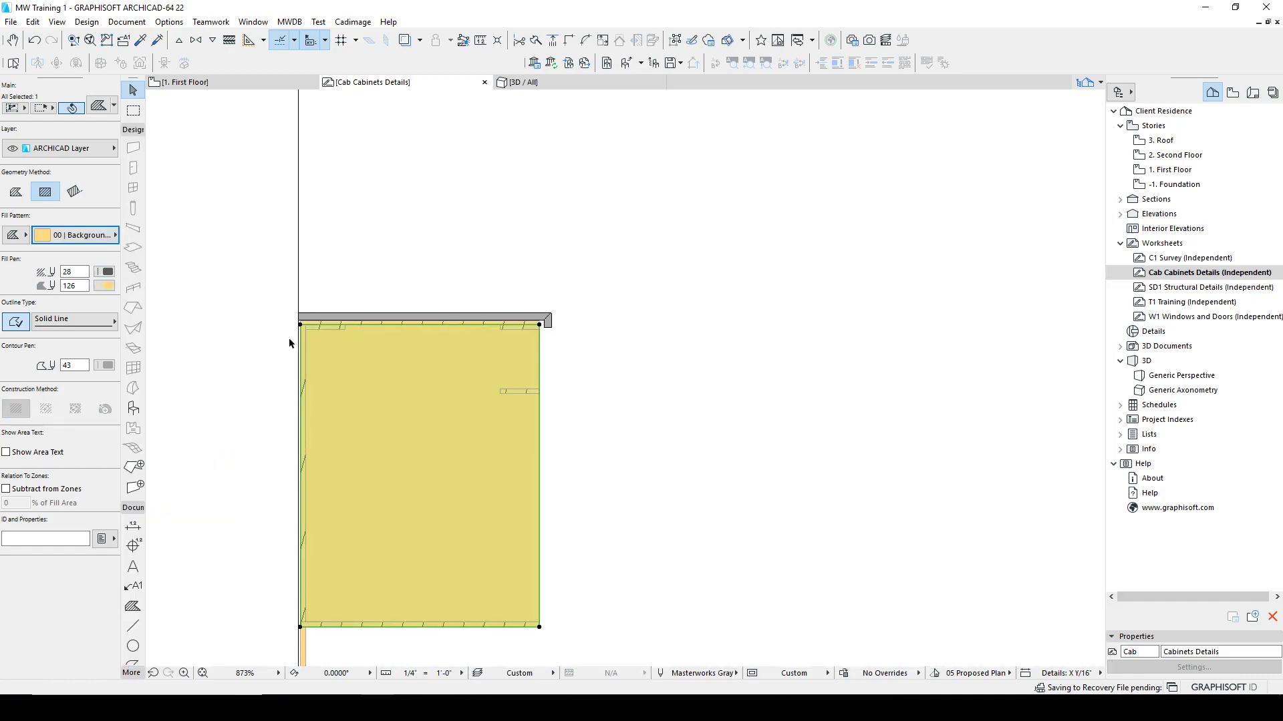
pyautogui.click(106, 286)
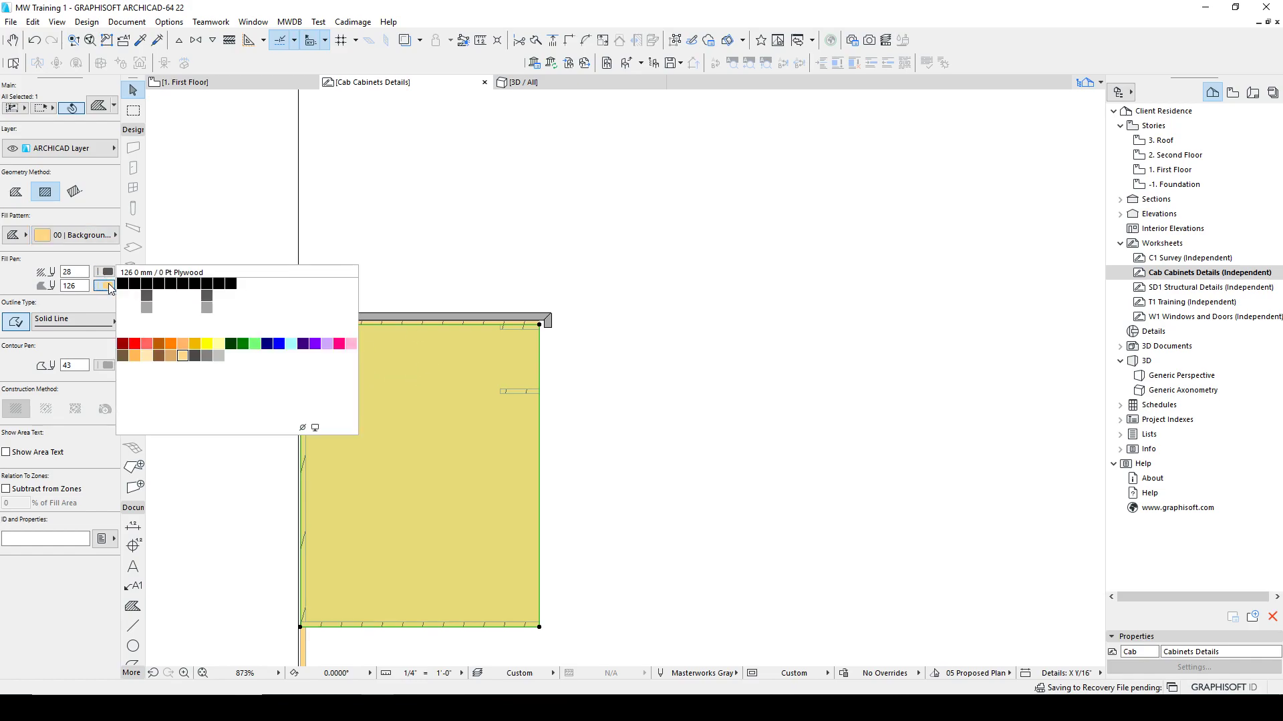
pyautogui.click(186, 356)
pyautogui.press('Escape')
# Set the large cabinet side fill's pattern to the solid % 20 fill.
pyautogui.click(523, 392)
pyautogui.click(440, 364)
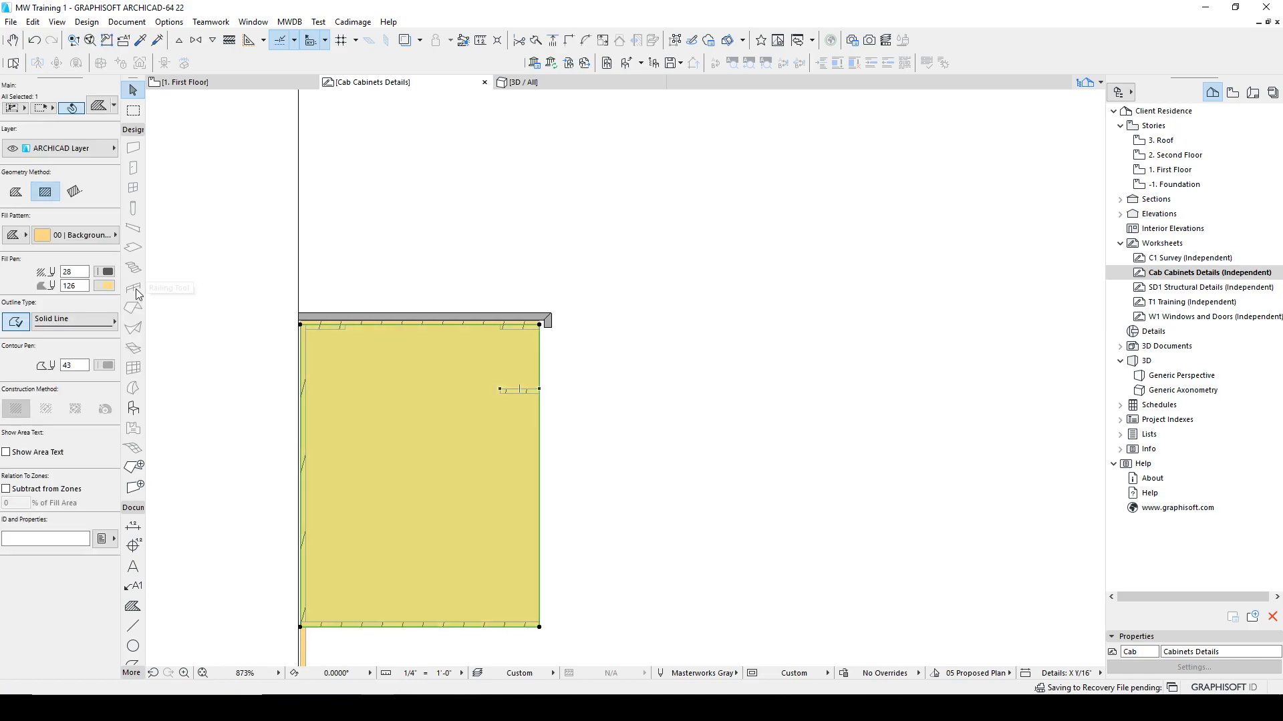
pyautogui.click(73, 235)
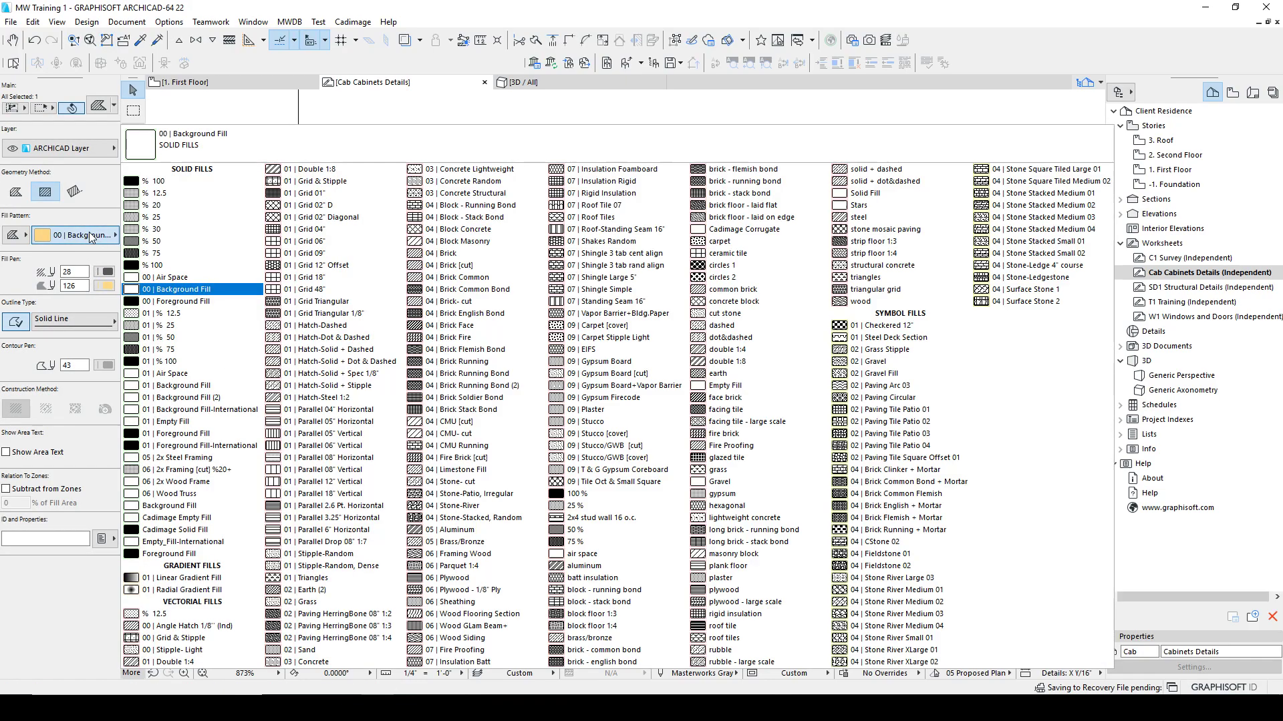
pyautogui.click(171, 200)
pyautogui.press('Escape')
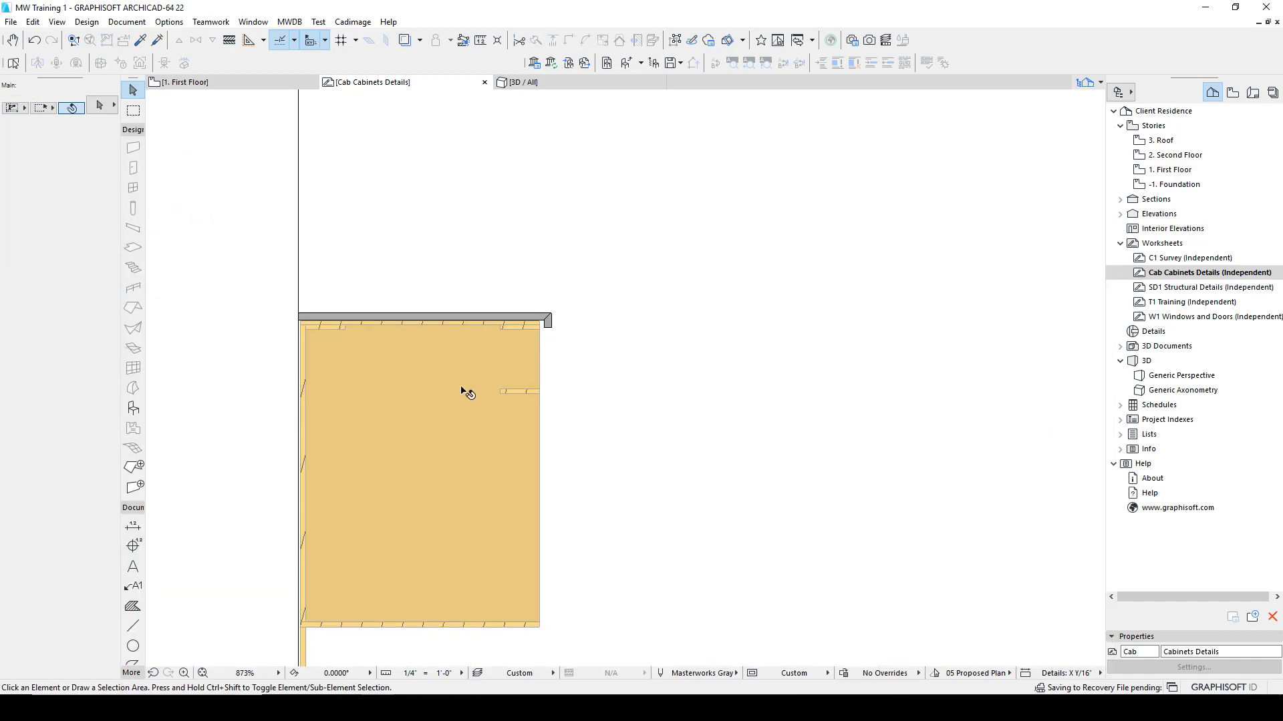
# Copy the rear toe-kick support forward so that it stands 3 inches behind the cabinet's front edge.
pyautogui.moveTo(459, 517); pyautogui.dragTo(480, 472, button='middle')
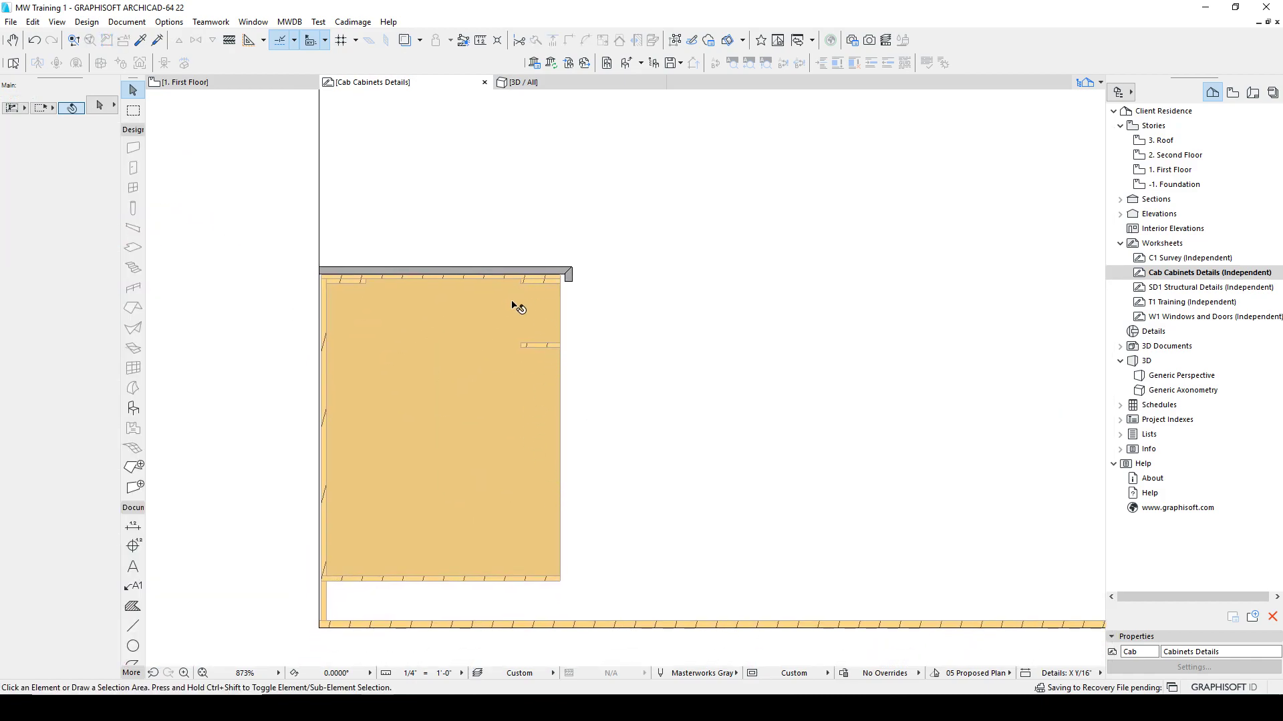
pyautogui.scroll(2, 519, 305)
pyautogui.scroll(-2, 570, 448)
pyautogui.moveTo(492, 538); pyautogui.dragTo(482, 422, button='middle')
pyautogui.click(340, 552)
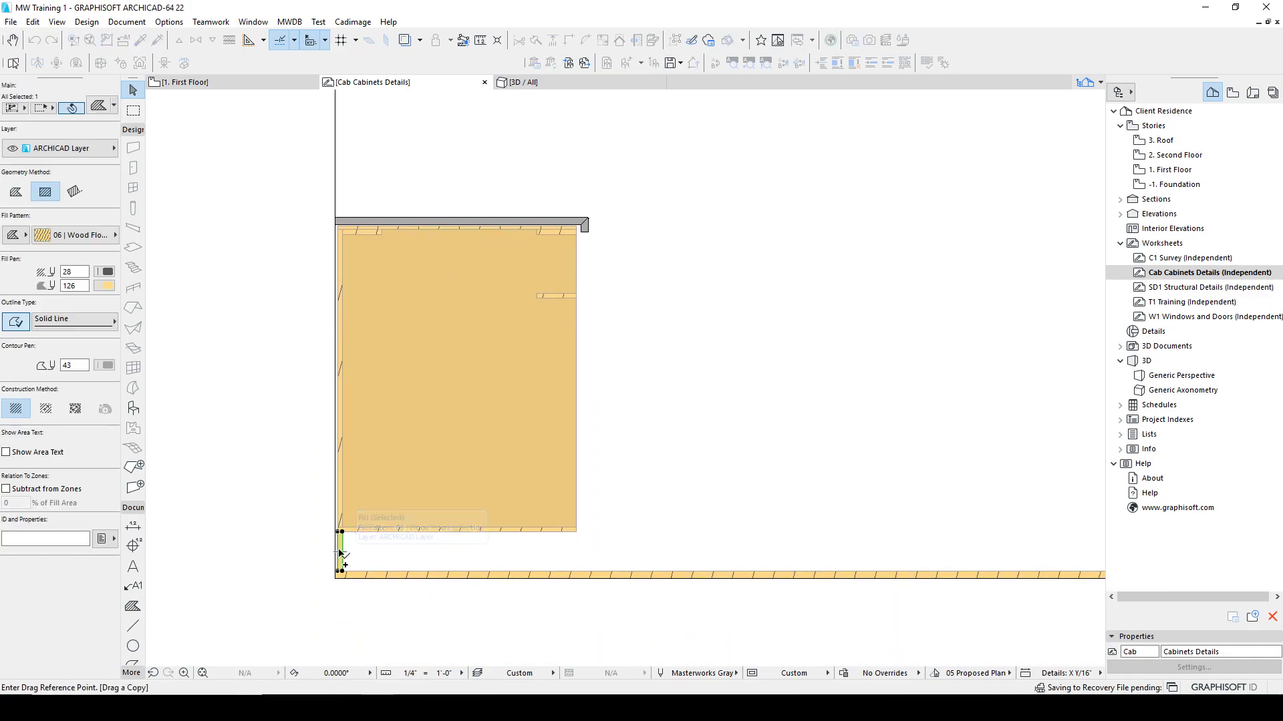
pyautogui.click(341, 533)
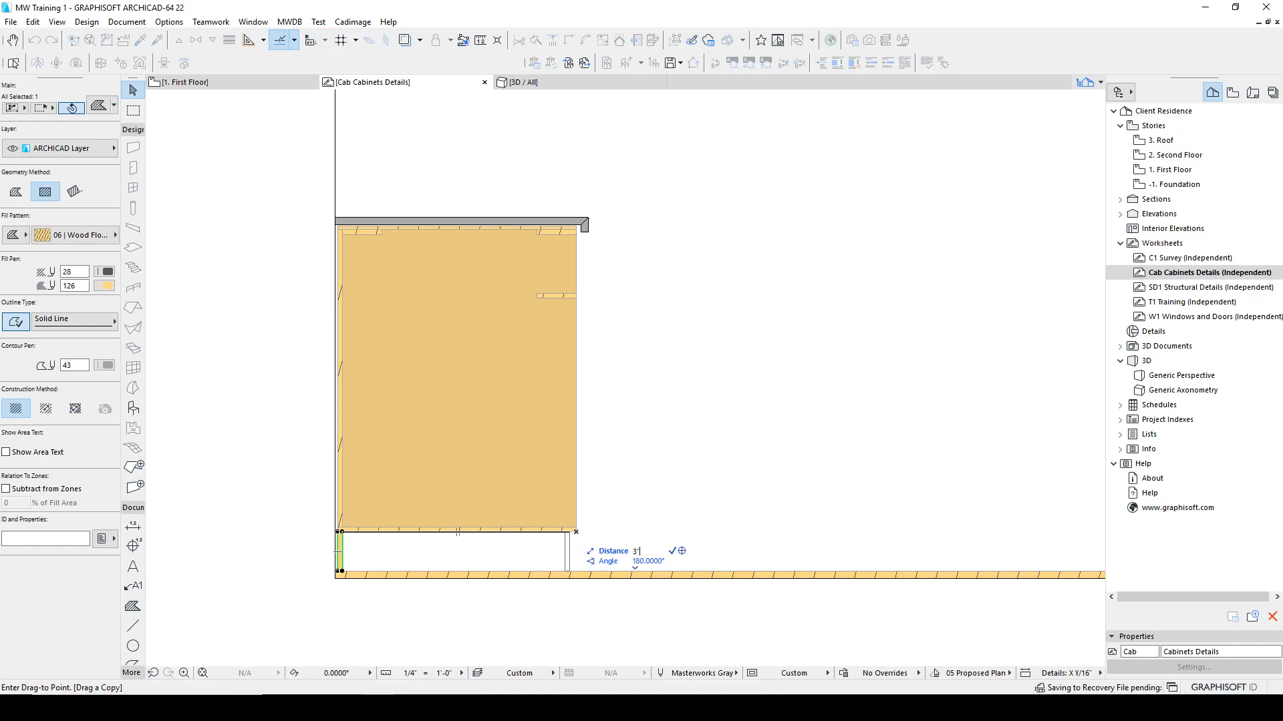
pyautogui.click(543, 532)
pyautogui.scroll(1, 550, 527)
pyautogui.scroll(2, 550, 529)
pyautogui.press('Escape')
pyautogui.scroll(-2, 533, 558)
pyautogui.moveTo(569, 581); pyautogui.dragTo(588, 531, button='middle')
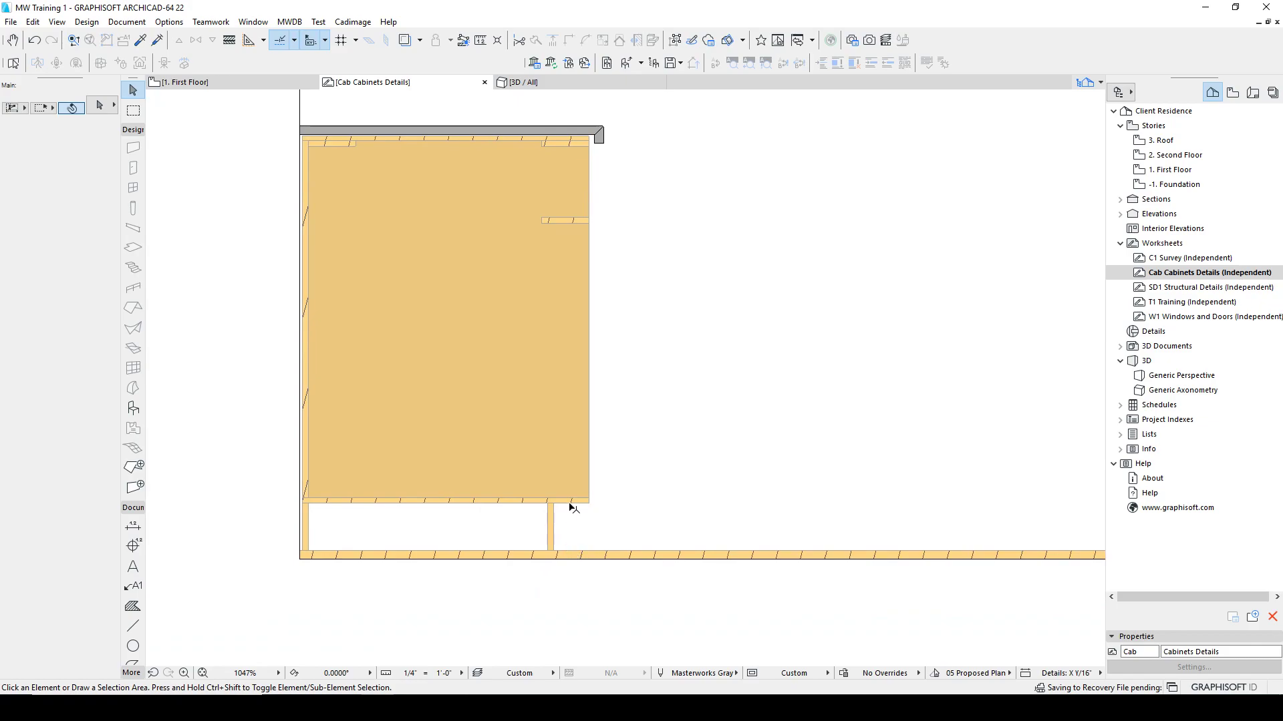
# Copy the front toe-kick support directly against its own front face.
pyautogui.scroll(2, 569, 527)
pyautogui.click(531, 509)
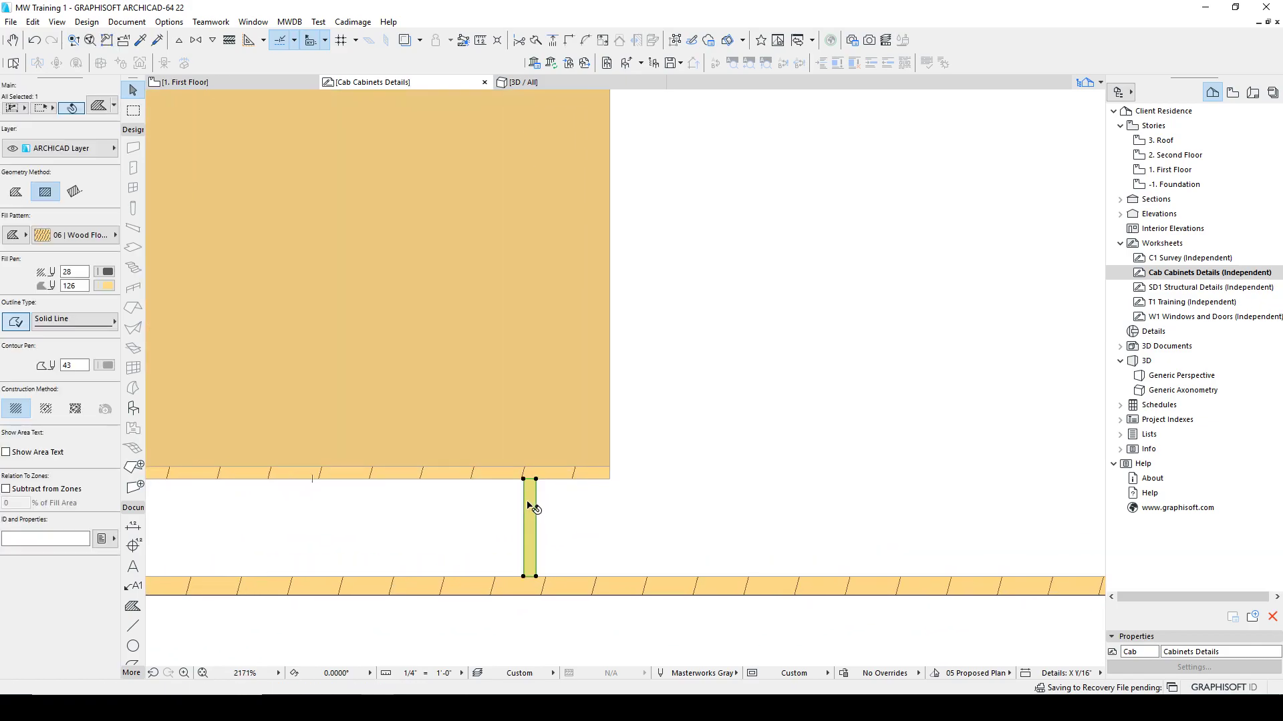
pyautogui.hotkey('ctrl', 'shift', 'd')
pyautogui.click(523, 479)
pyautogui.click(536, 480)
# Offset the copied toe-kick fill's front edge inward by 0.250 inches to form a thin facing.
pyautogui.click(547, 491)
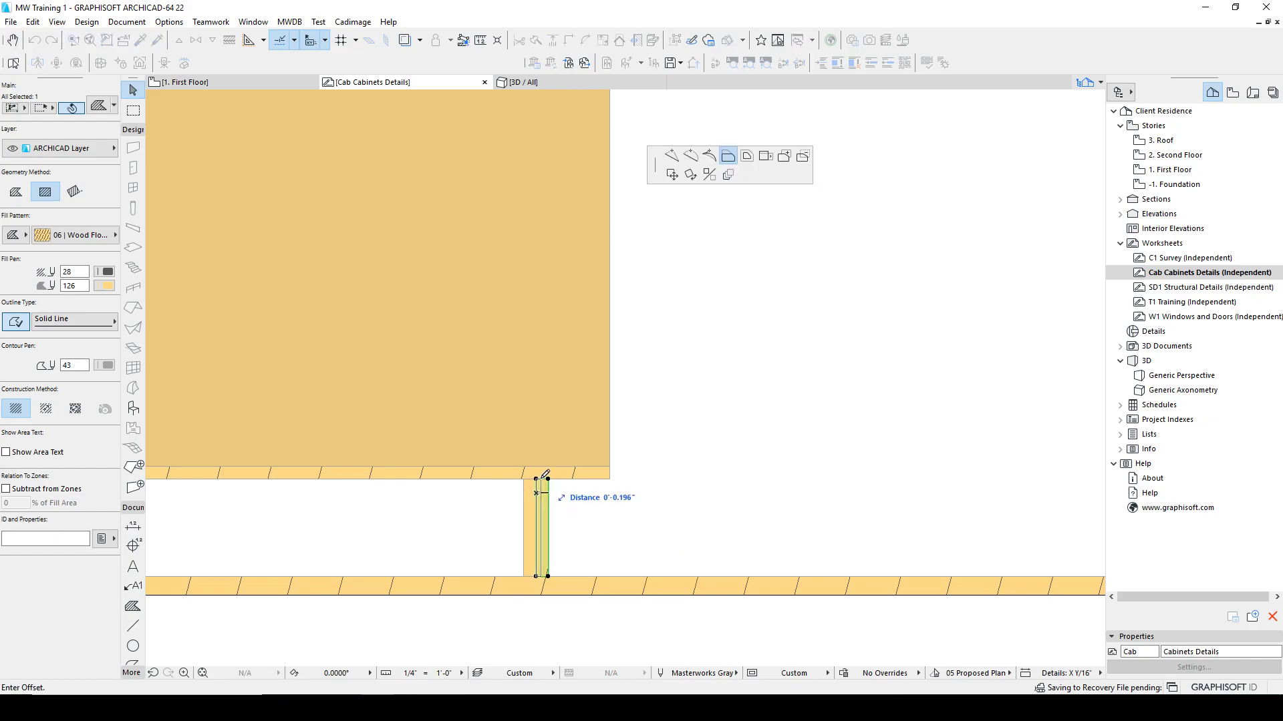
pyautogui.write('250')
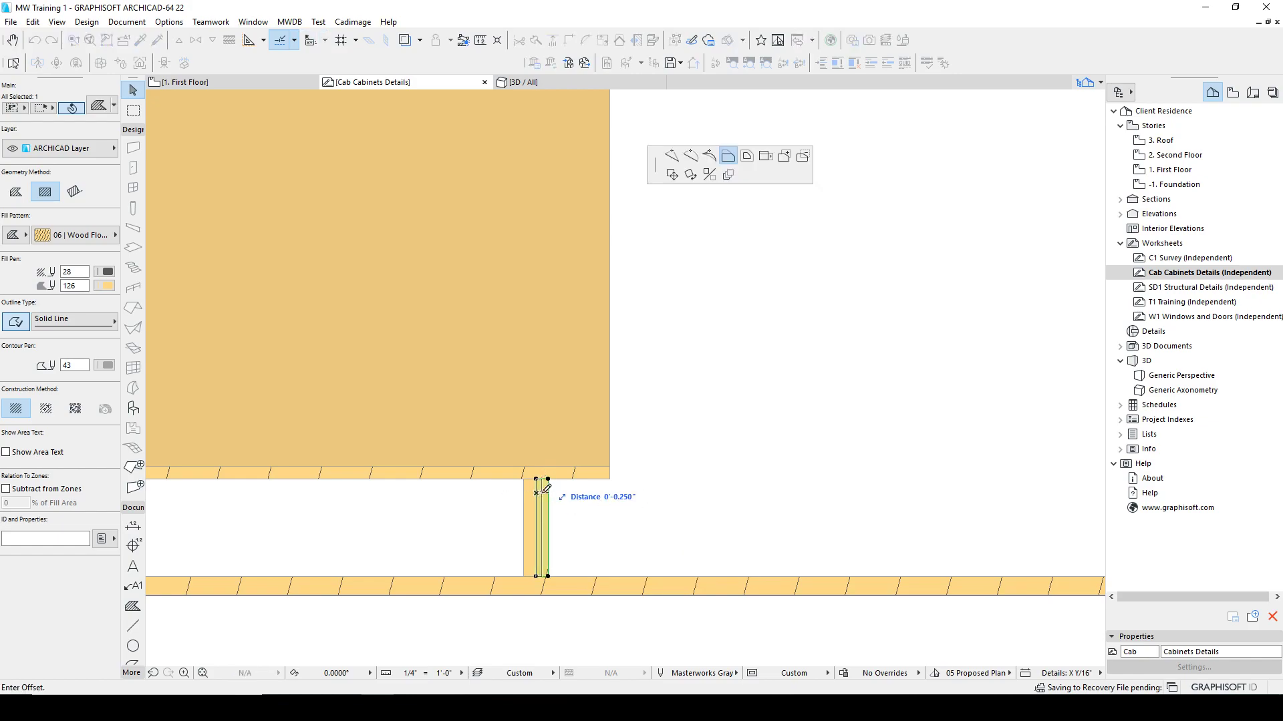
pyautogui.press('Return')
pyautogui.scroll(-2, 523, 571)
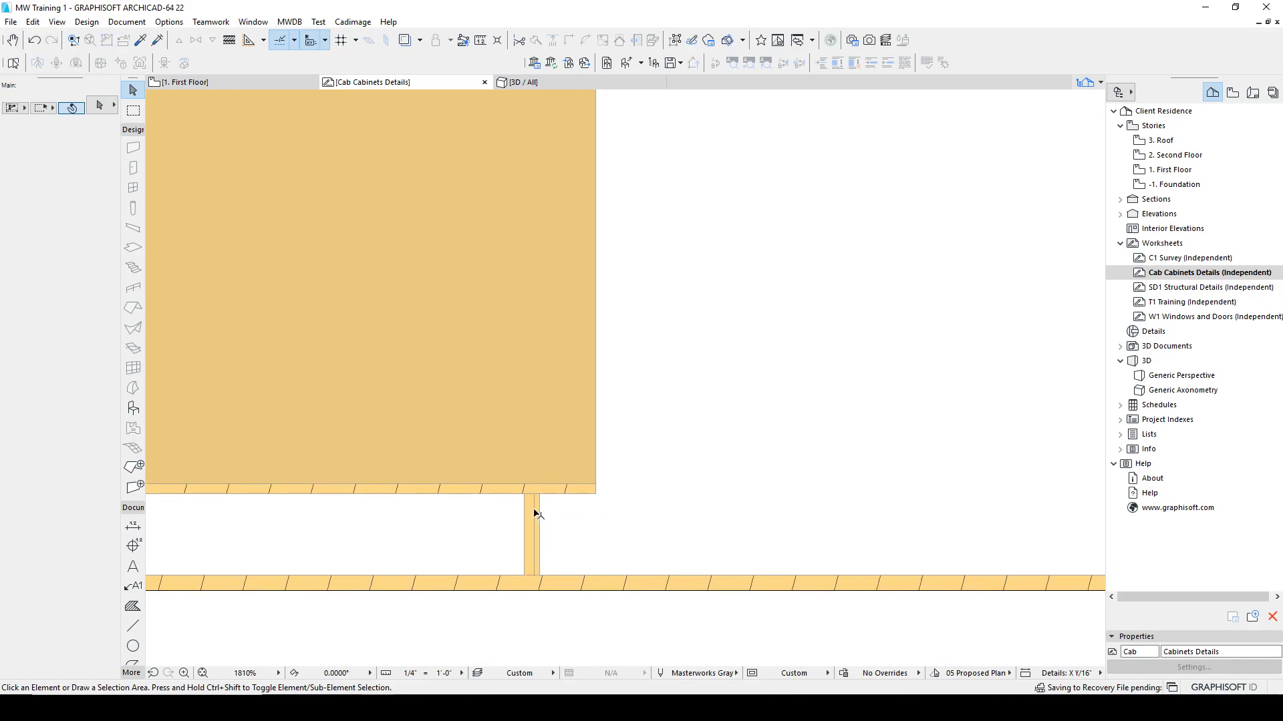
# Change the thin toe-kick facing's background pen to a darker brown wood color.
pyautogui.click(535, 513)
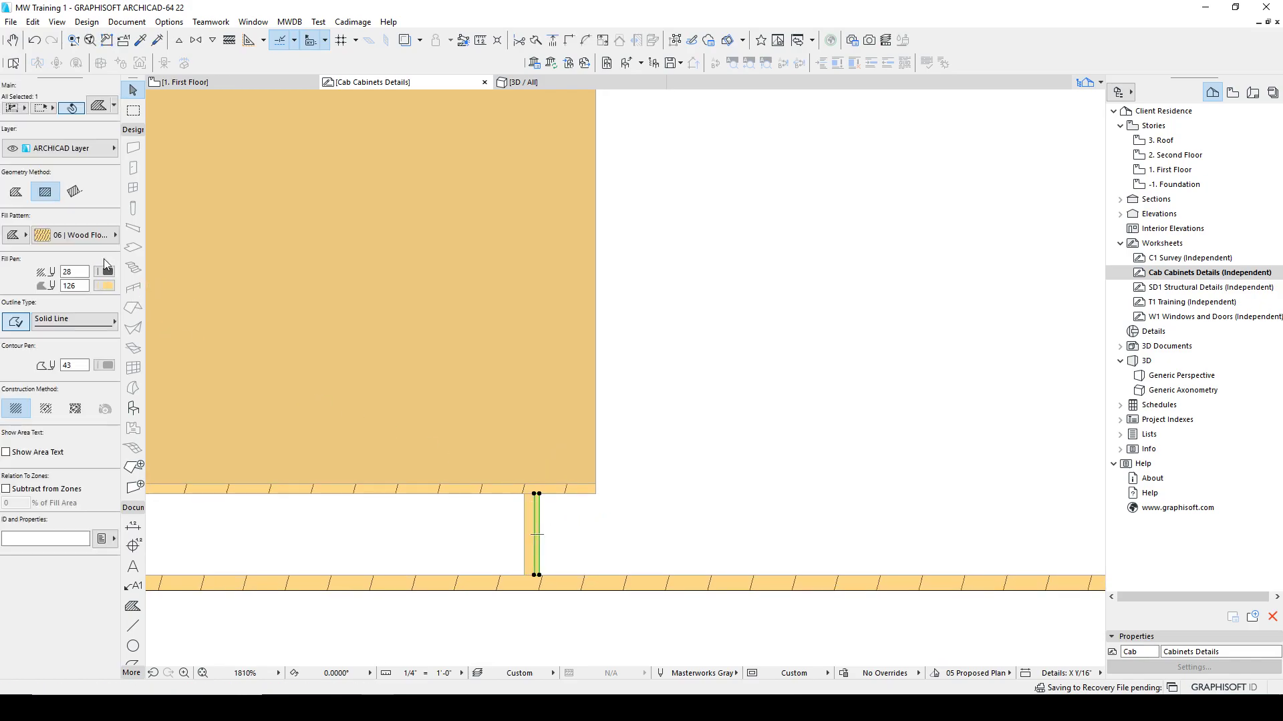
pyautogui.click(105, 271)
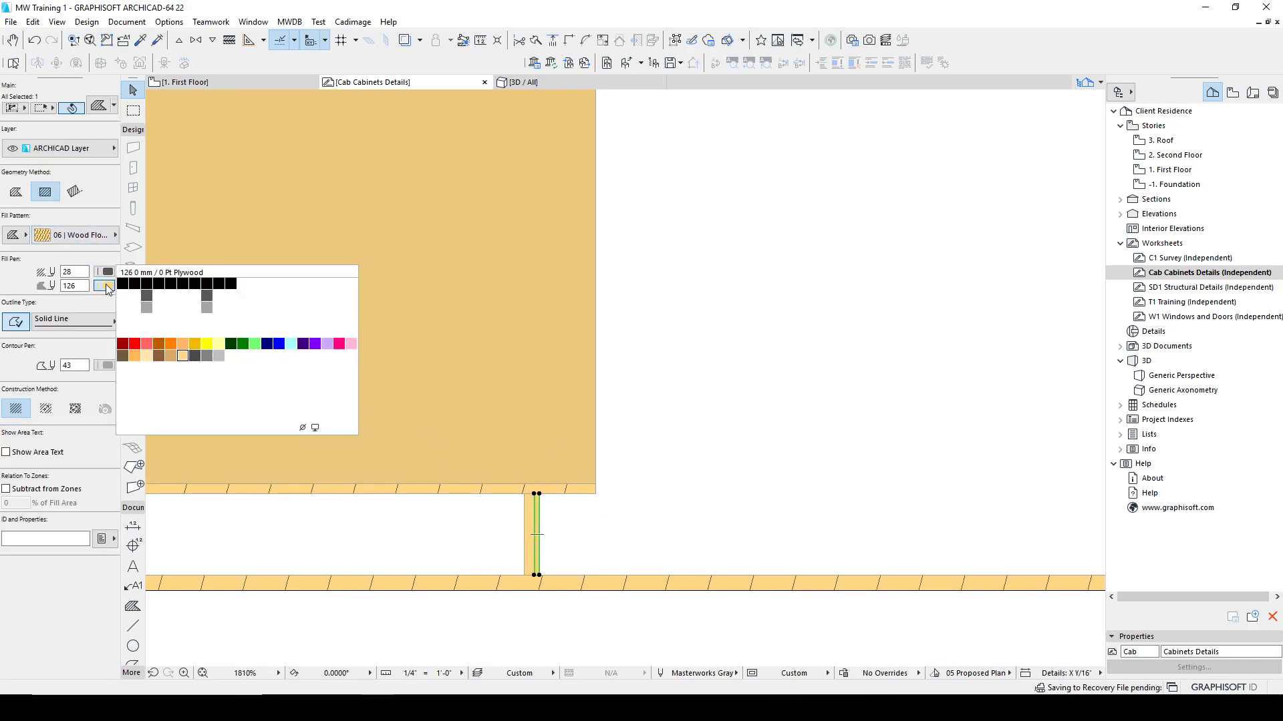
pyautogui.click(170, 347)
pyautogui.click(682, 503)
pyautogui.scroll(-3, 564, 538)
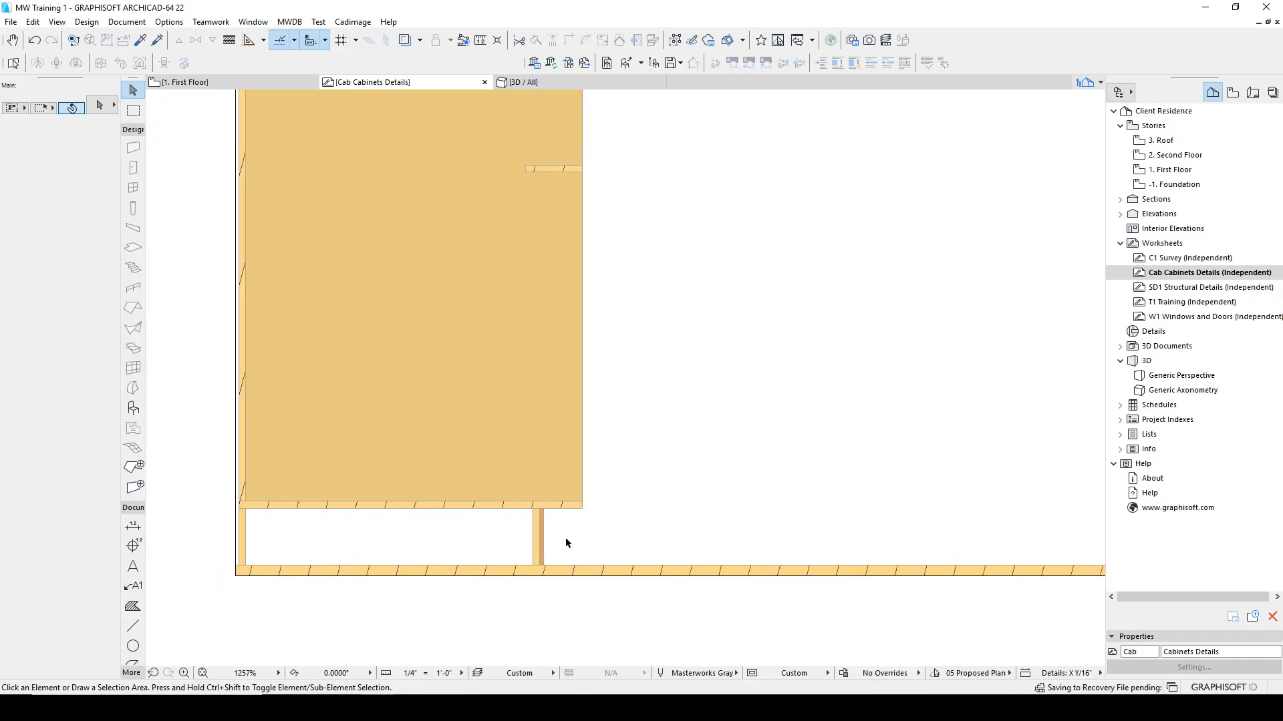
pyautogui.scroll(-5, 561, 594)
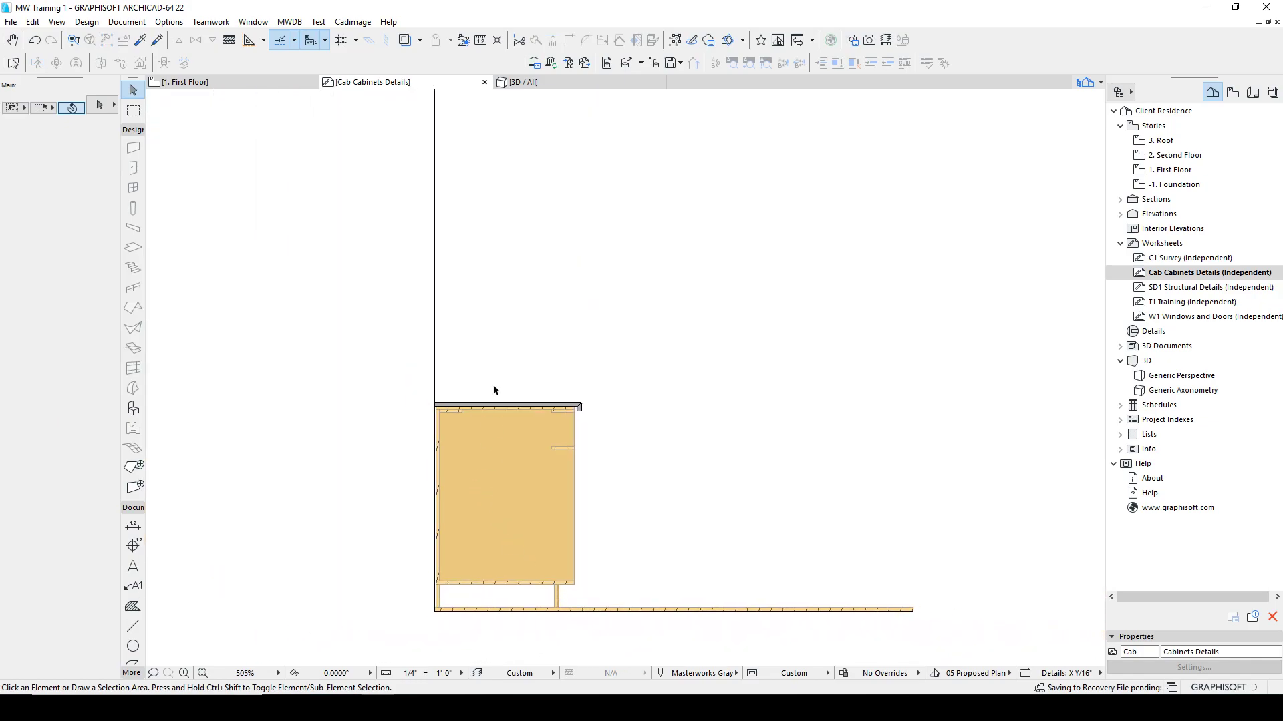
pyautogui.scroll(1, 535, 586)
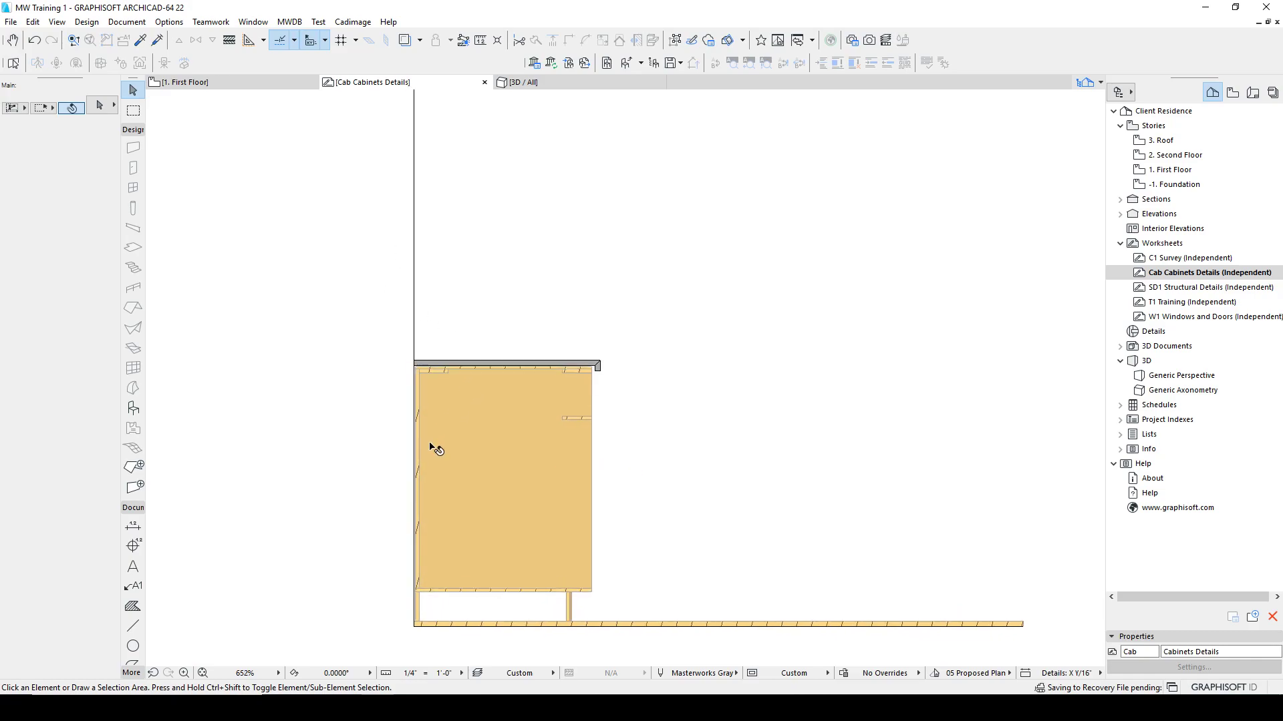
pyautogui.scroll(4, 430, 444)
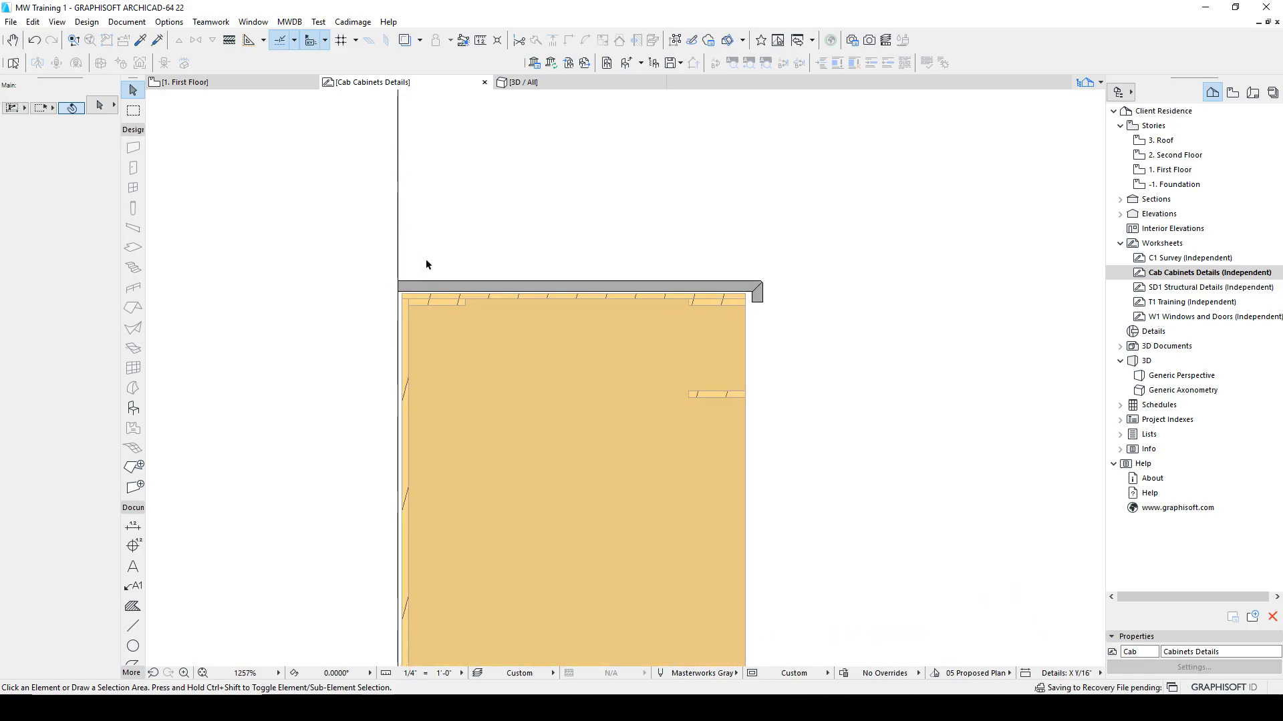
pyautogui.scroll(-4, 471, 302)
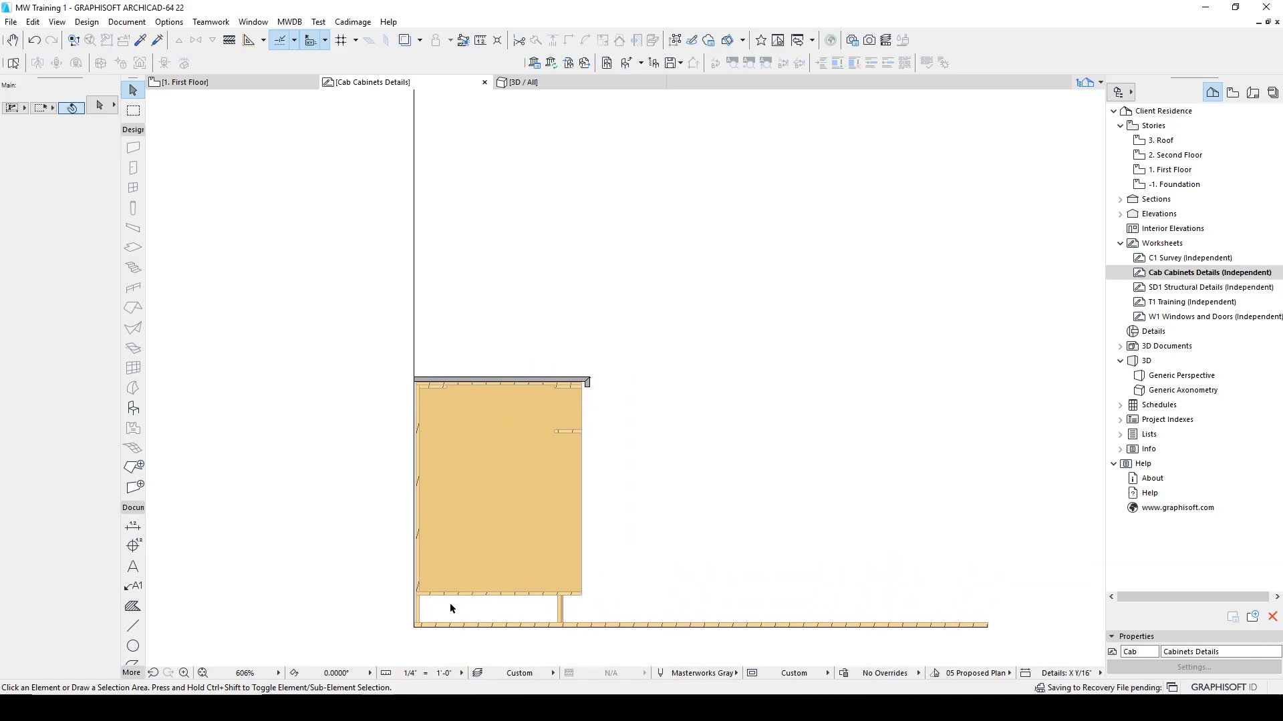
pyautogui.scroll(5, 422, 530)
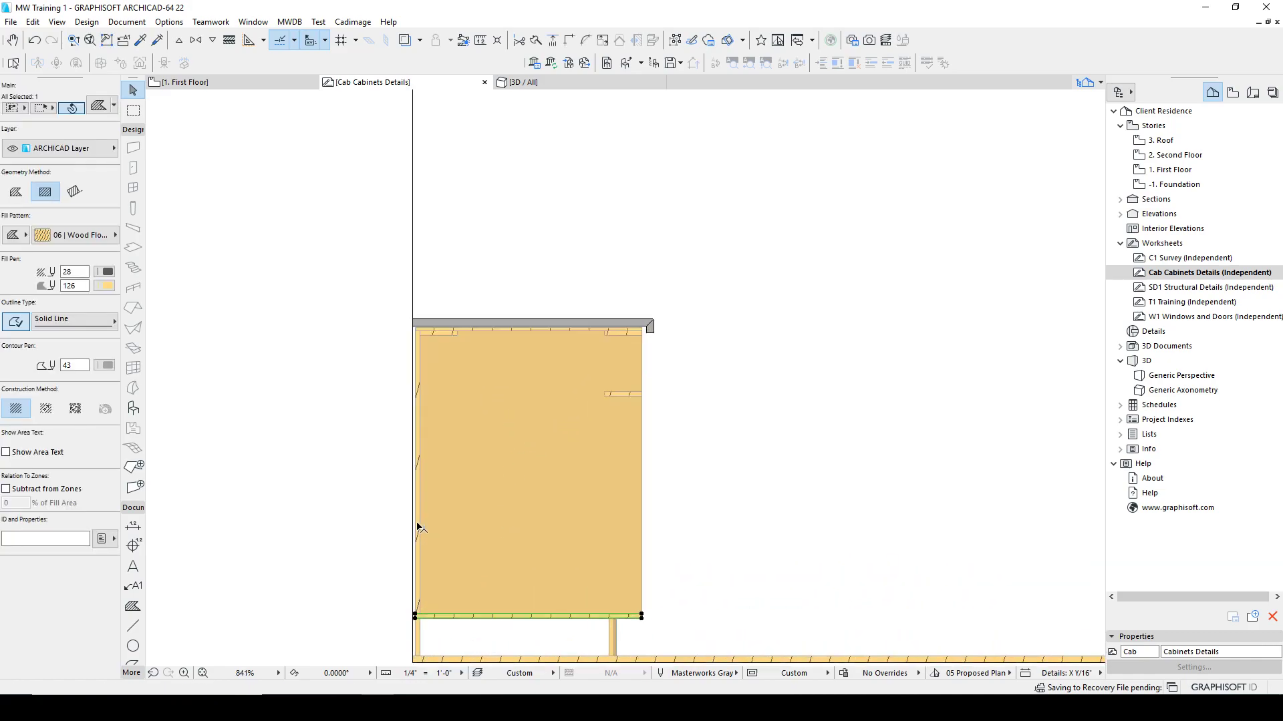
pyautogui.click(419, 361)
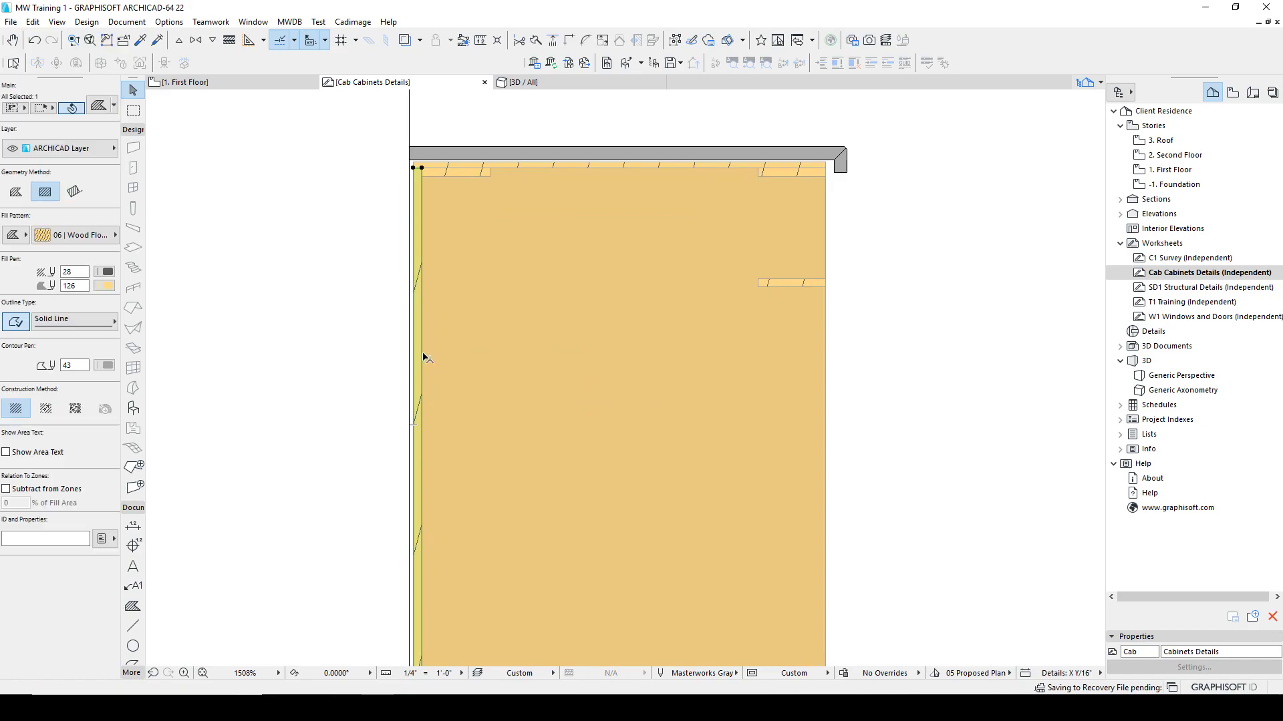
pyautogui.scroll(2, 422, 397)
pyautogui.click(394, 273)
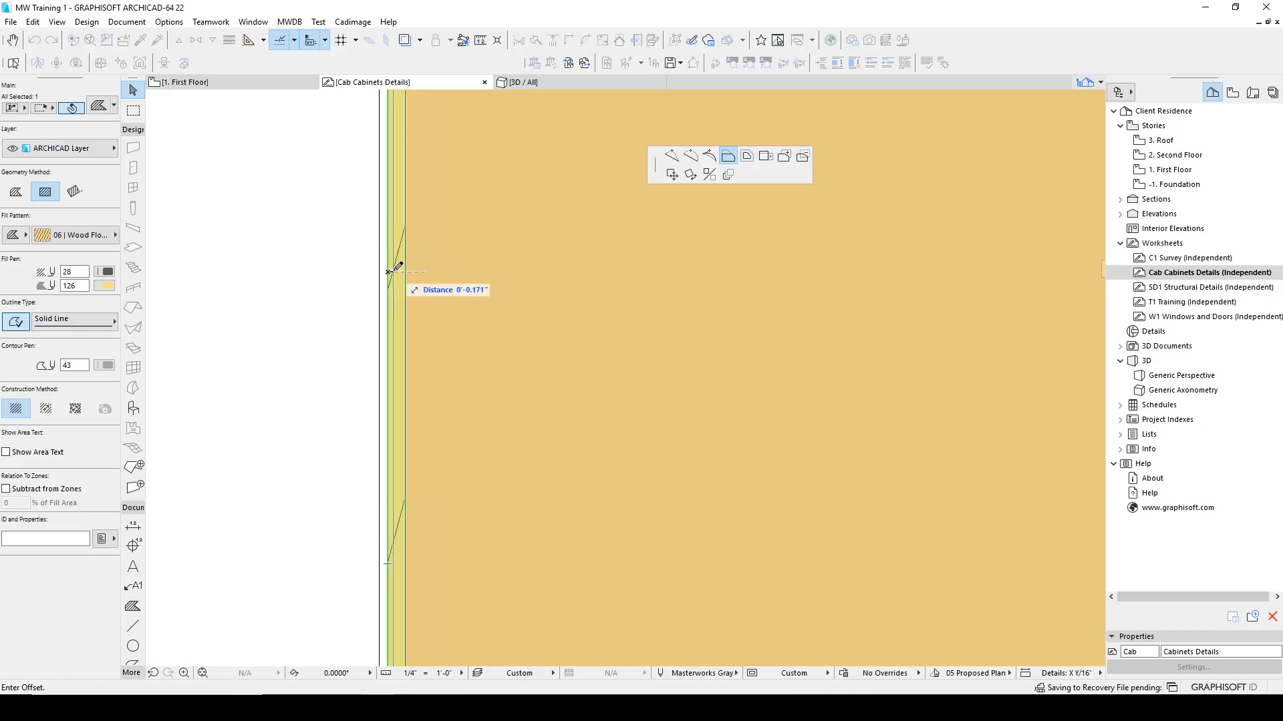
pyautogui.click(394, 267)
pyautogui.scroll(-3, 416, 194)
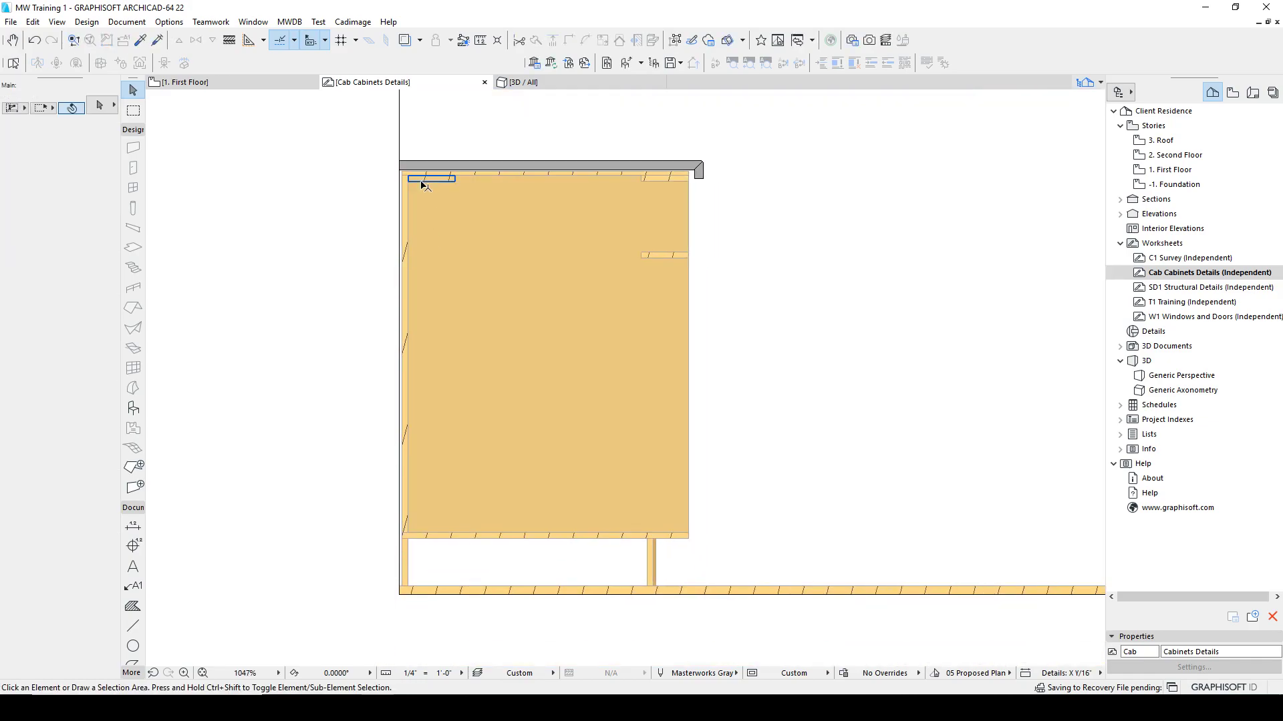
# Move the cabinet's back panel and the rear top strip 0.75 inches forward, away from the wall.
pyautogui.click(418, 180)
pyautogui.keyDown('shift'); pyautogui.click(408, 195); pyautogui.keyUp('shift')
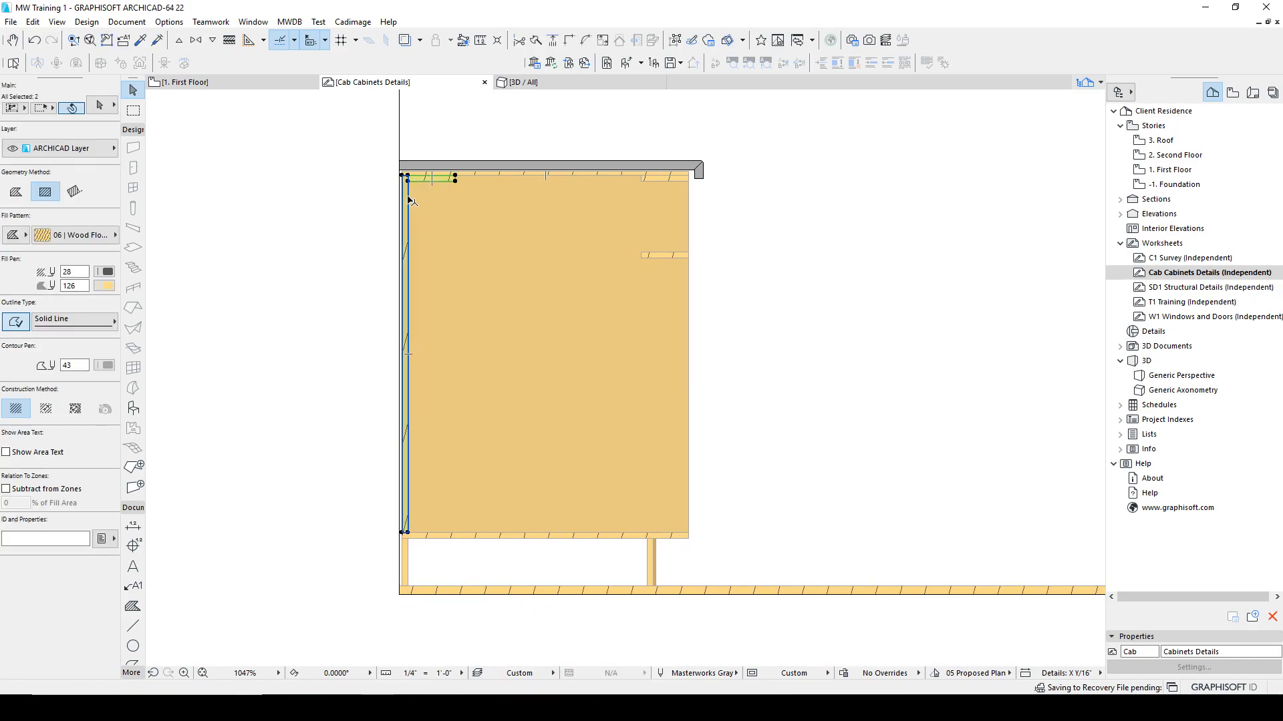
pyautogui.click(443, 322)
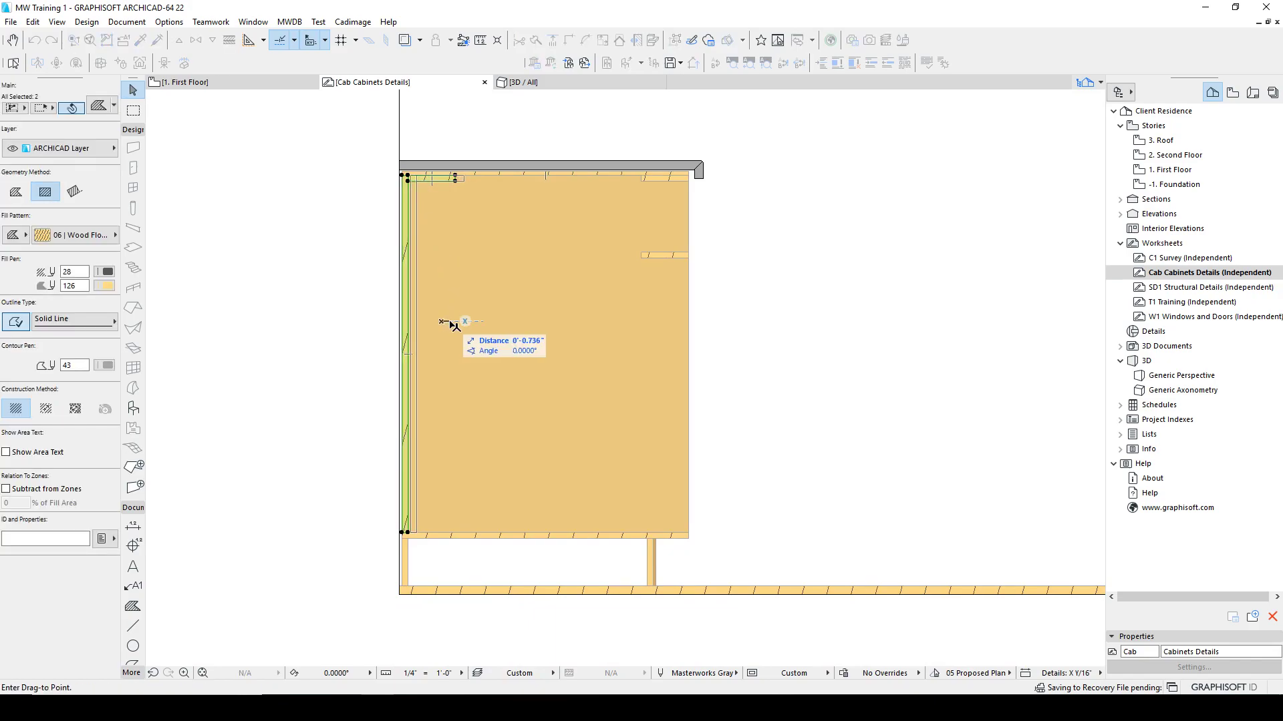
pyautogui.write('.75')
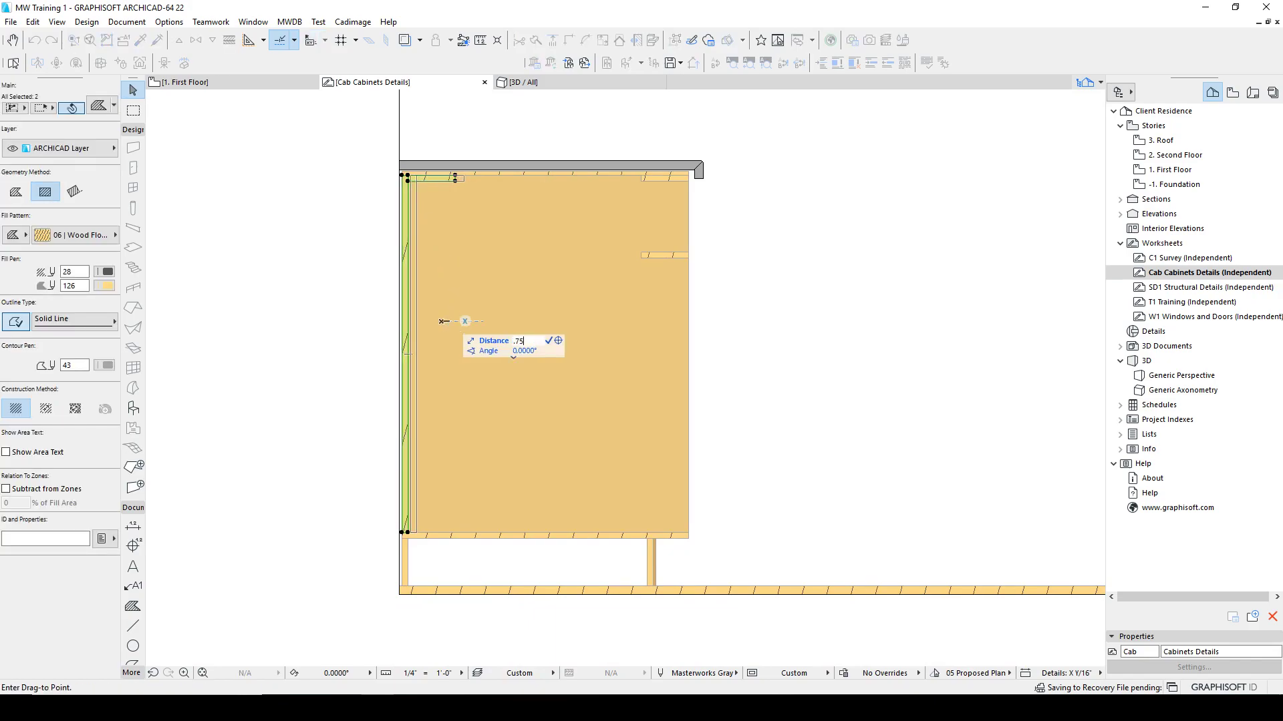
pyautogui.press('Return')
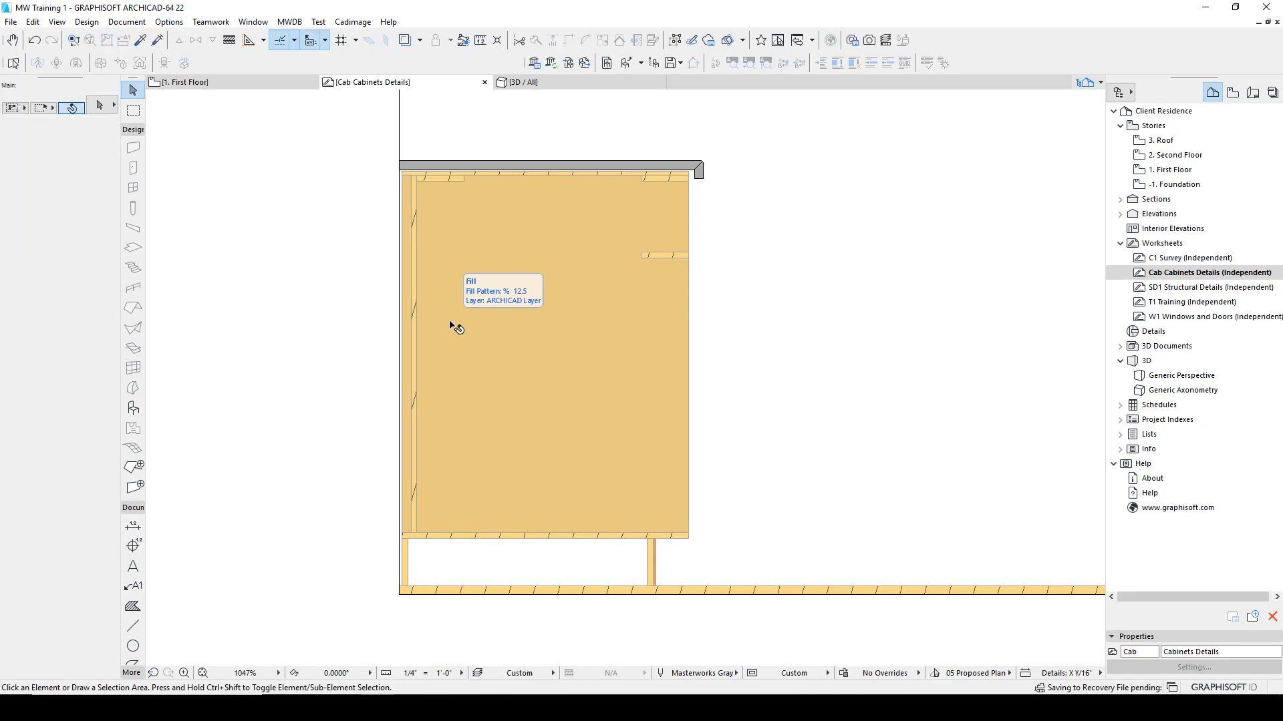
# Make a copy of the rear top strip rotated -90° and move it 0.5 inches back, directly behind the back panel.
pyautogui.scroll(4, 430, 143)
pyautogui.click(443, 230)
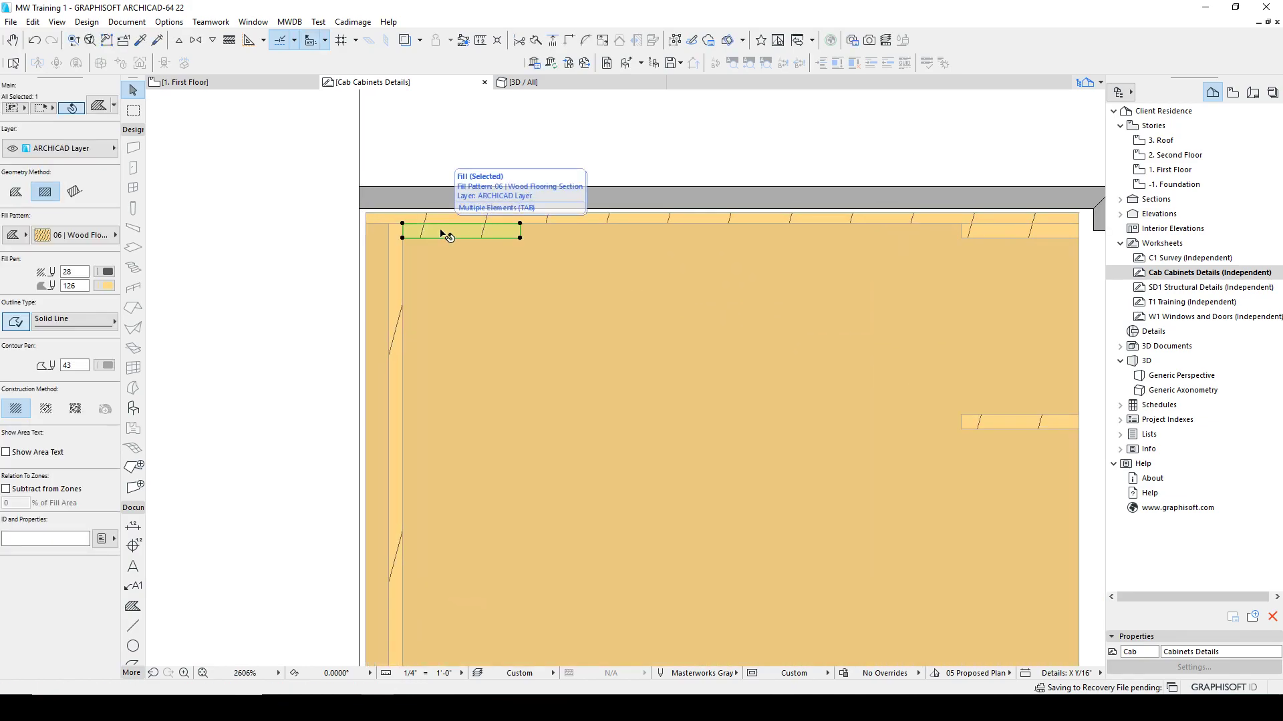
pyautogui.hotkey('ctrl', 'alt', 'e')
pyautogui.click(402, 224)
pyautogui.click(431, 227)
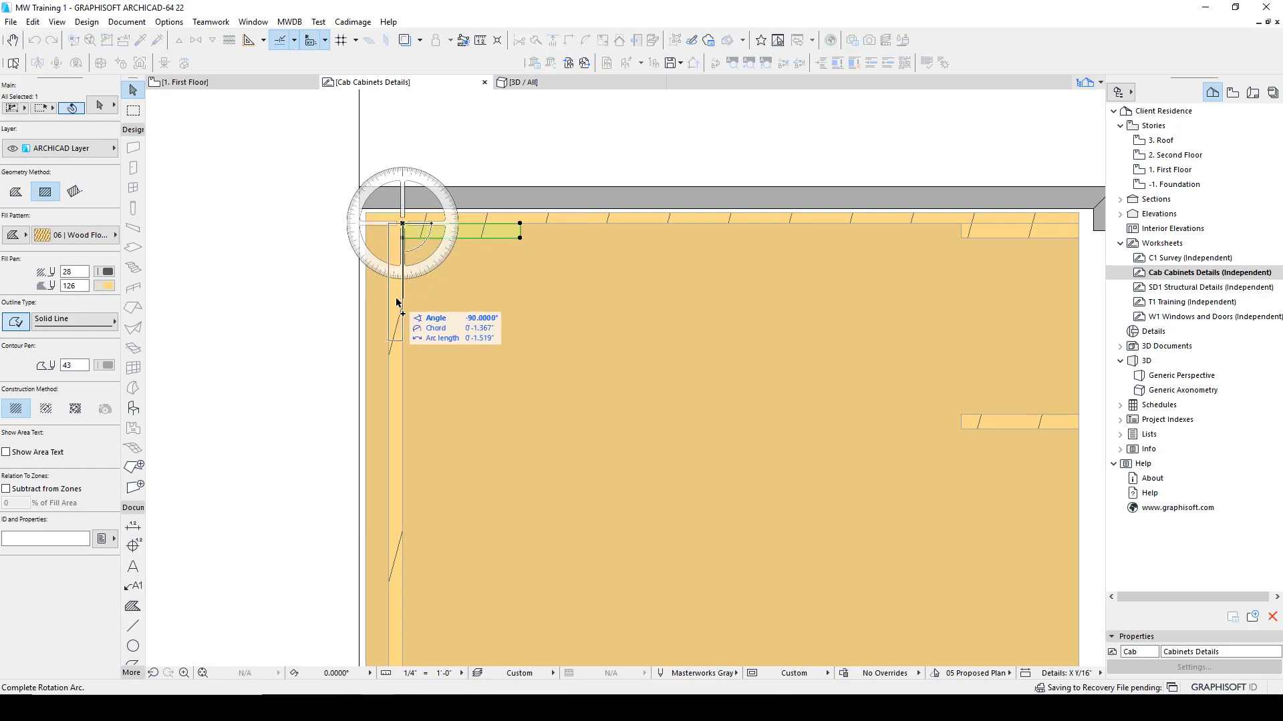
pyautogui.click(393, 245)
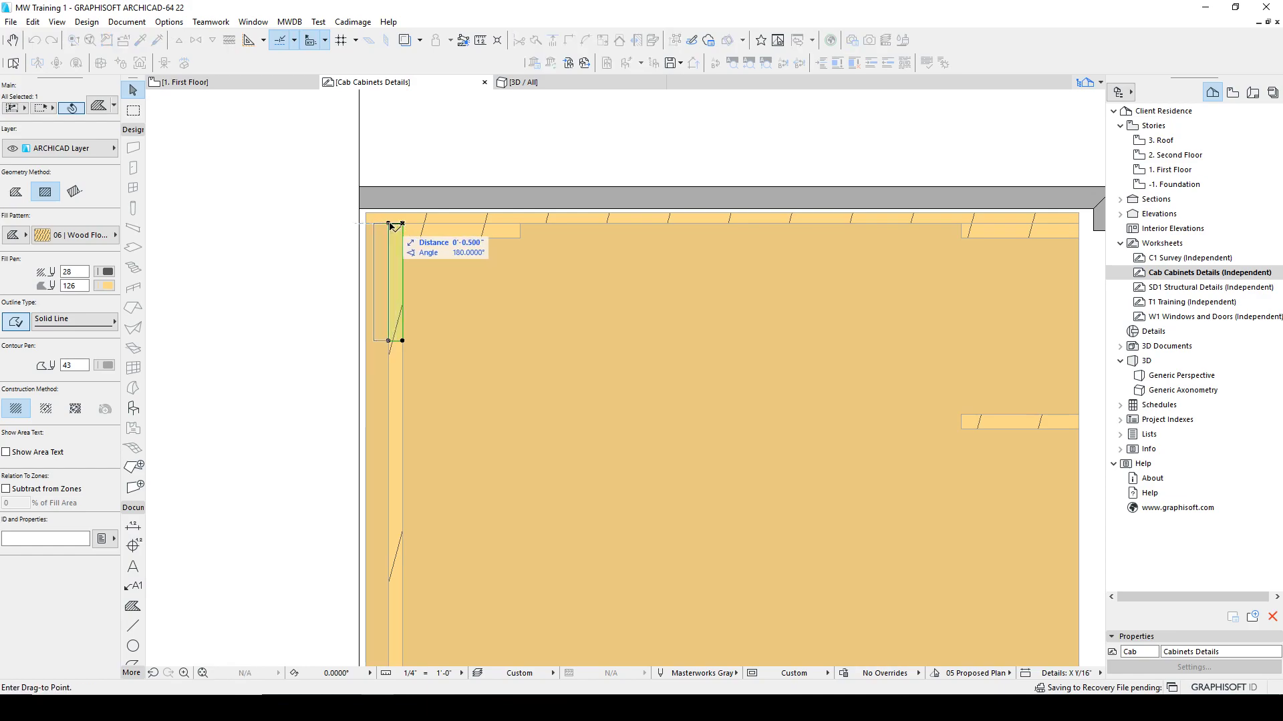
pyautogui.press('Escape')
# Move the vertical nailing strip, back panel and rear top strip together backward until the nailing strip meets the cabinet side's rear edge.
pyautogui.press('m')
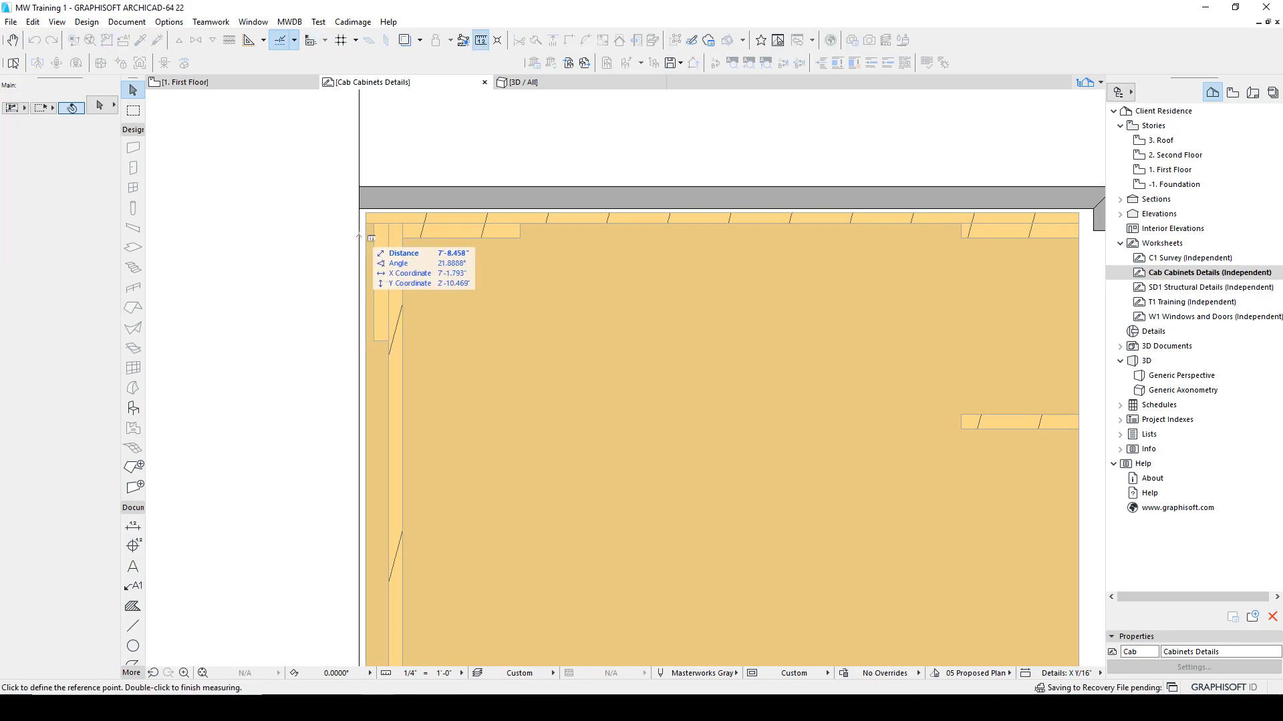
pyautogui.press('Escape')
pyautogui.click(380, 240)
pyautogui.keyDown('shift'); pyautogui.click(398, 243); pyautogui.keyUp('shift')
pyautogui.keyDown('shift'); pyautogui.click(421, 235); pyautogui.keyUp('shift')
pyautogui.scroll(-5, 452, 274)
pyautogui.moveTo(481, 335); pyautogui.dragTo(480, 248, button='middle')
pyautogui.scroll(4, 422, 515)
pyautogui.scroll(-3, 433, 507)
pyautogui.moveTo(457, 373); pyautogui.dragTo(445, 458, button='middle')
pyautogui.scroll(4, 432, 270)
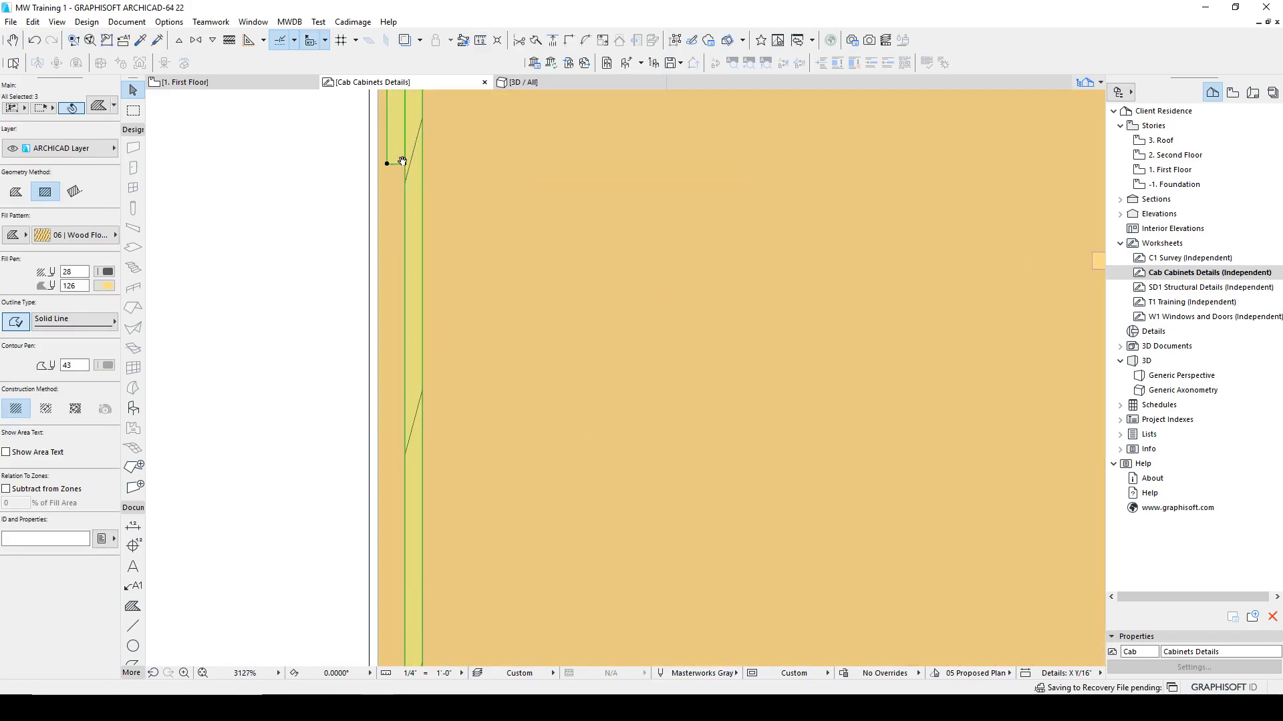
pyautogui.moveTo(401, 163); pyautogui.dragTo(375, 426, button='middle')
pyautogui.hotkey('ctrl', 'd')
pyautogui.click(360, 284)
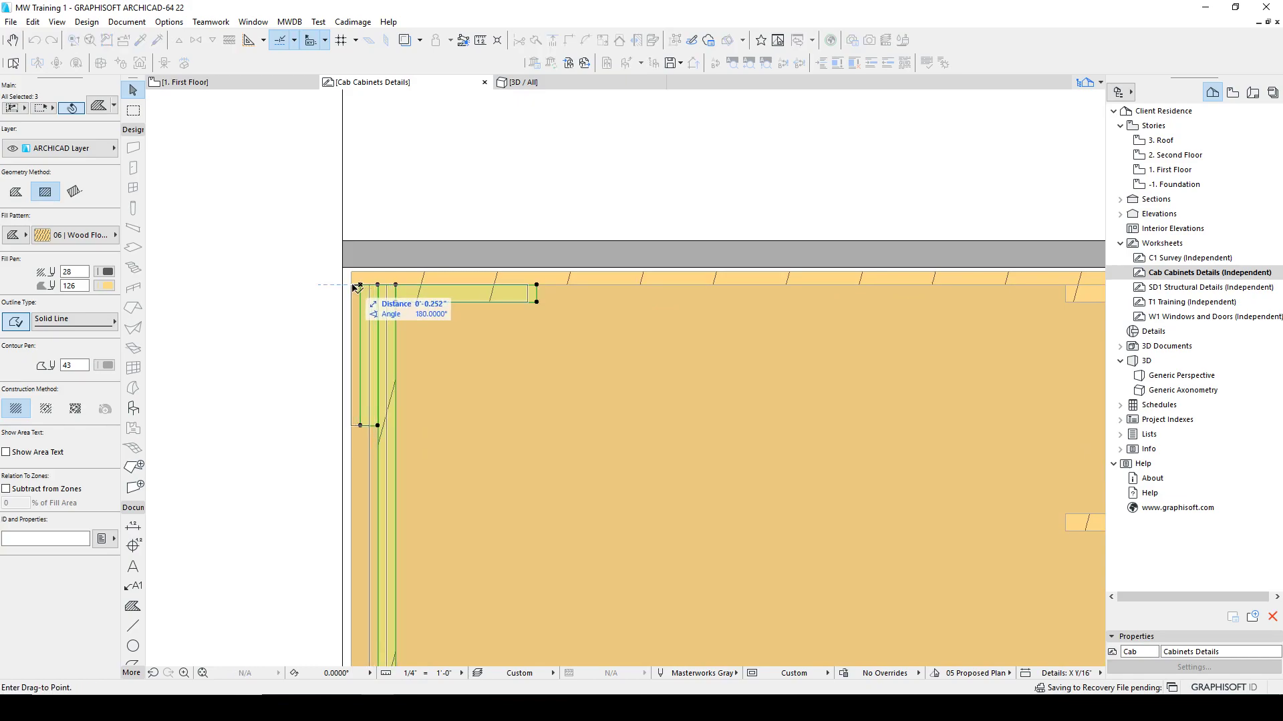
pyautogui.press('Escape')
pyautogui.press('Escape')
pyautogui.scroll(-3, 461, 401)
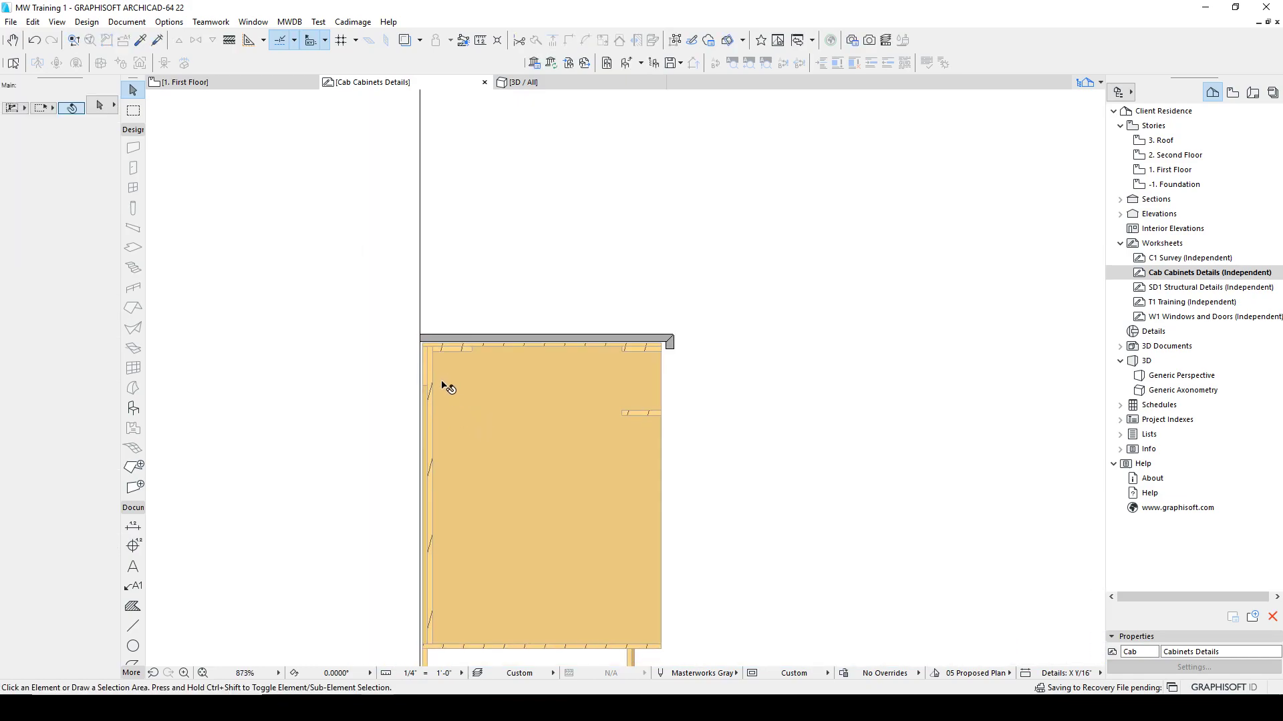
# Copy the vertical nailing strip straight down behind the back panel so that it rests on the bottom panel.
pyautogui.scroll(3, 427, 366)
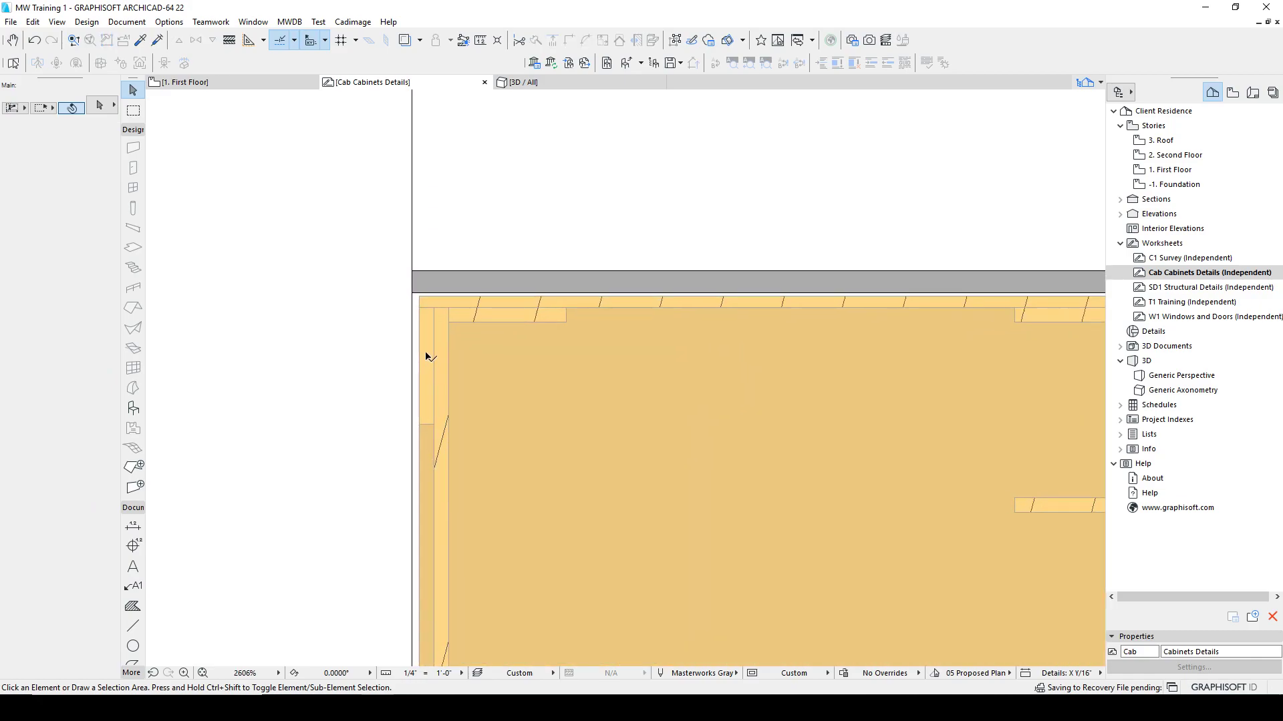
pyautogui.click(428, 393)
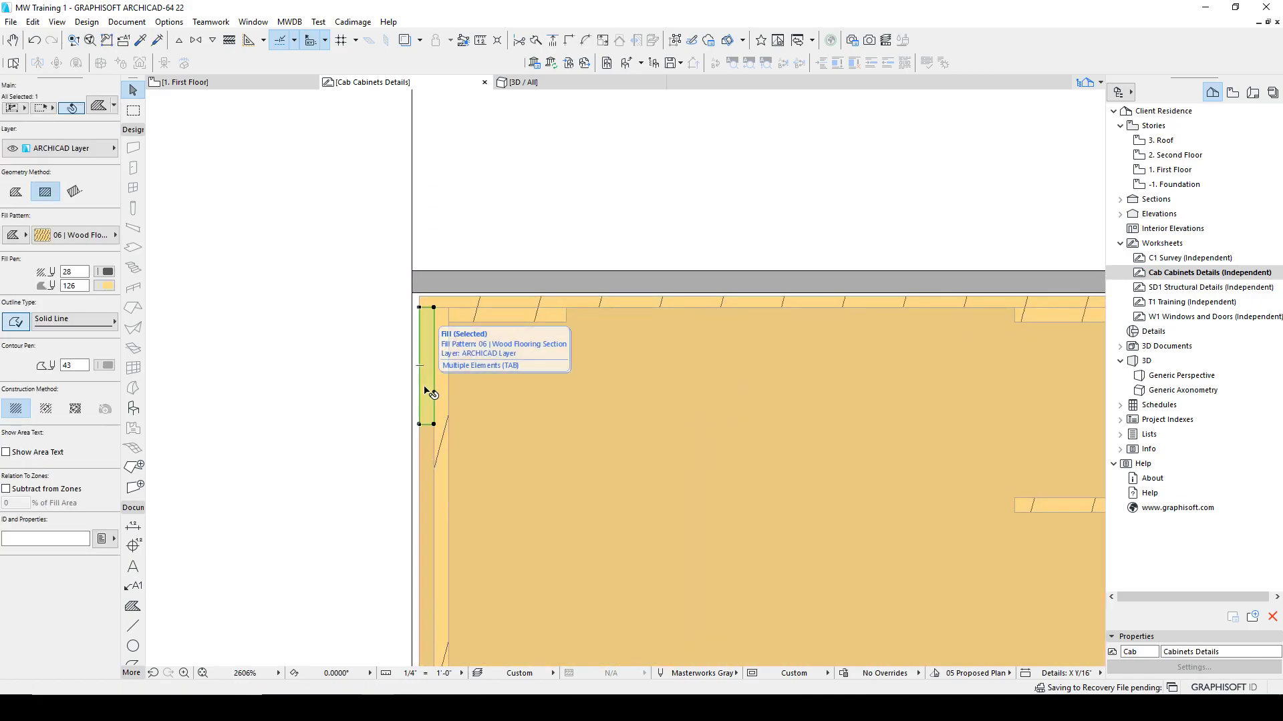
pyautogui.hotkey('ctrl', 'd')
pyautogui.click(434, 424)
pyautogui.scroll(-3, 428, 531)
pyautogui.moveTo(439, 555); pyautogui.dragTo(422, 386, button='middle')
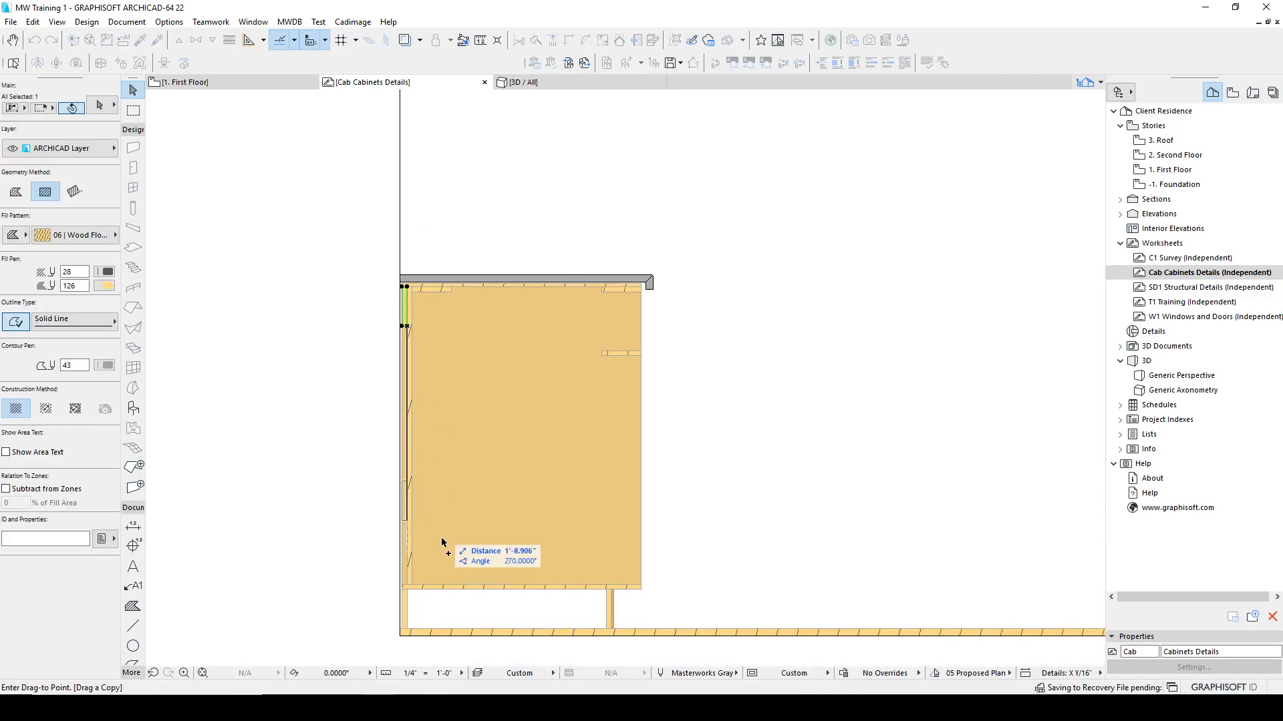
pyautogui.click(406, 584)
pyautogui.click(390, 565)
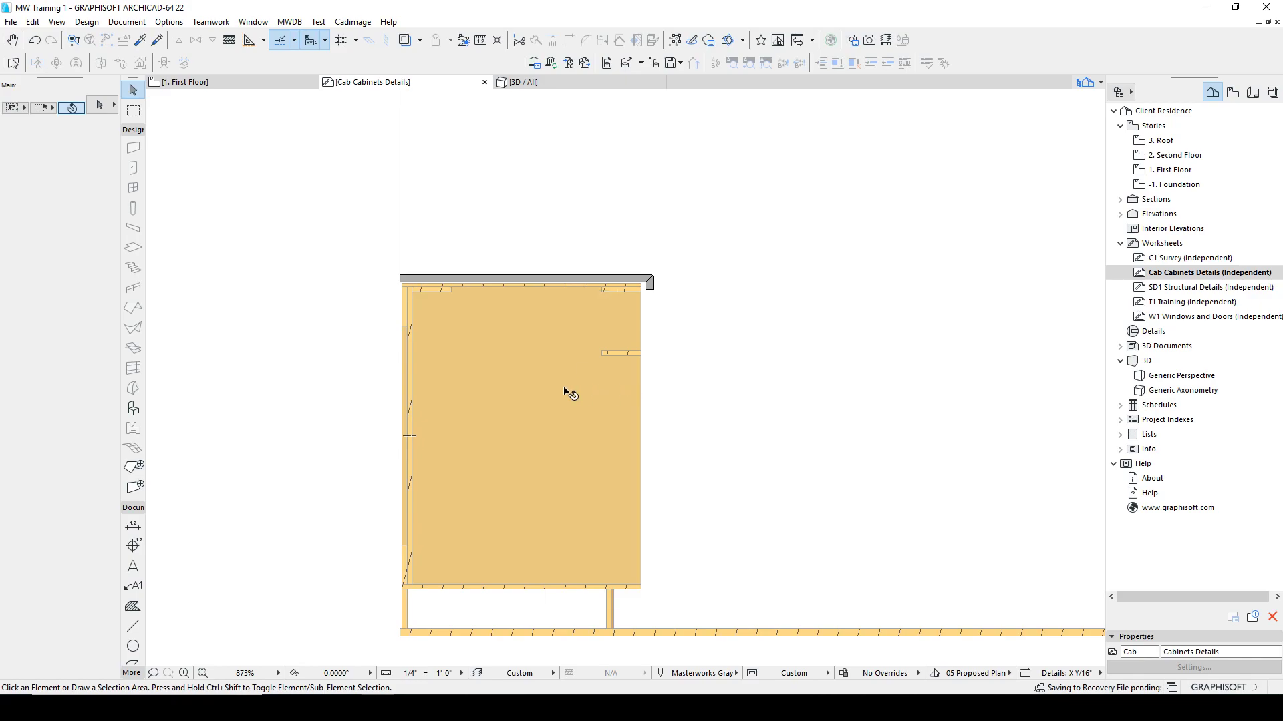
pyautogui.scroll(-1, 618, 348)
pyautogui.moveTo(629, 351); pyautogui.dragTo(617, 357, button='middle')
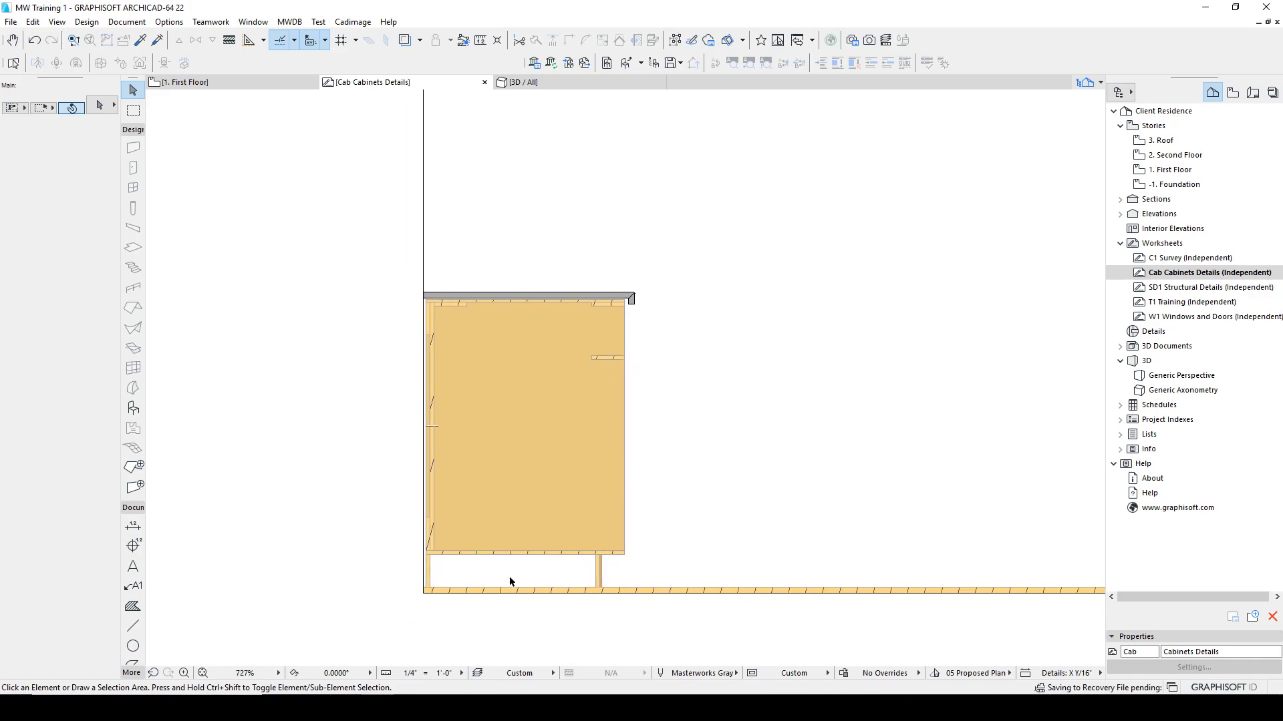
pyautogui.moveTo(518, 501); pyautogui.dragTo(466, 515, button='middle')
pyautogui.scroll(1, 569, 452)
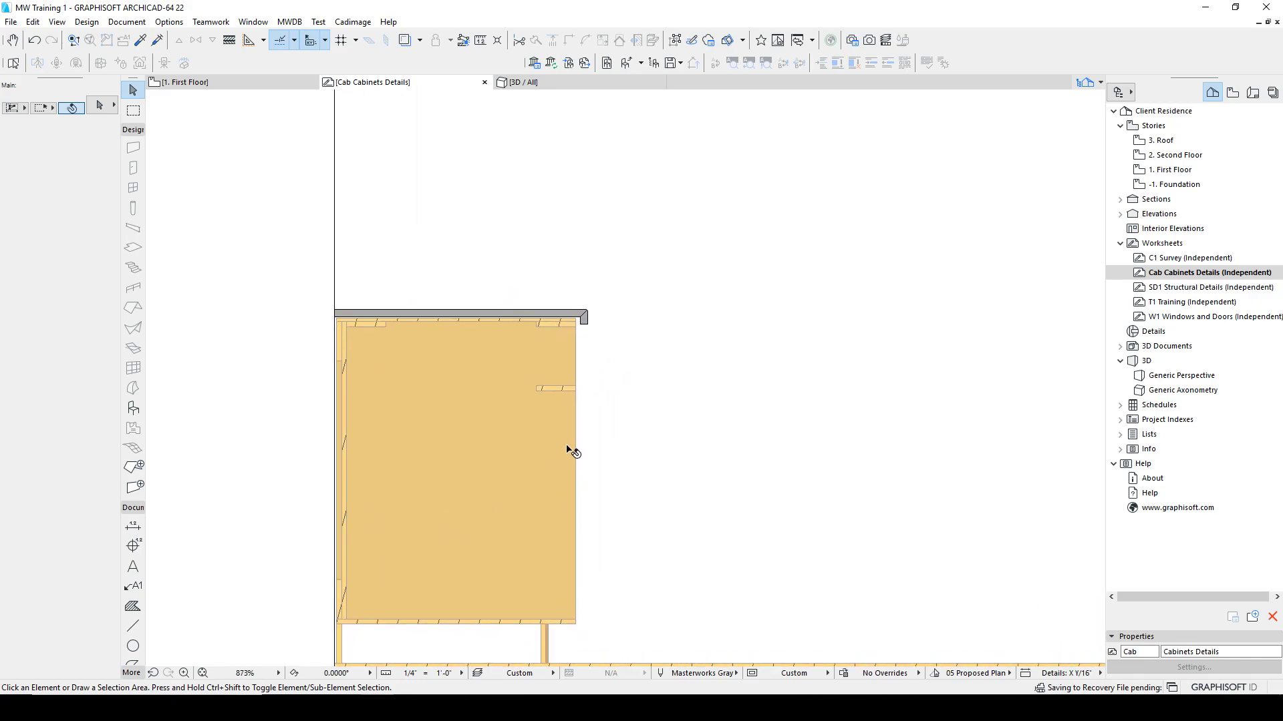
# Copy the thin finish fill on the front of the toe kick to a spot beside the cabinet front, near the drawer rail.
pyautogui.click(548, 632)
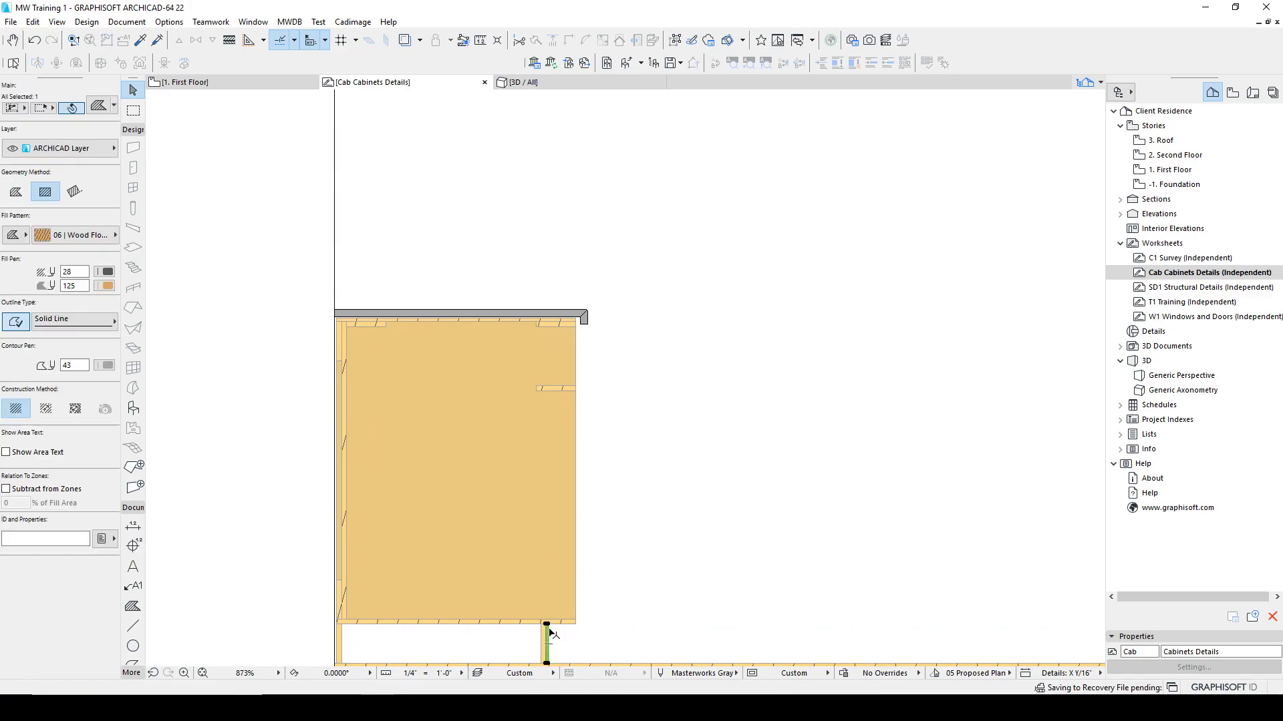
pyautogui.hotkey('ctrl', 'shift', 'd')
pyautogui.scroll(4, 550, 628)
pyautogui.click(534, 643)
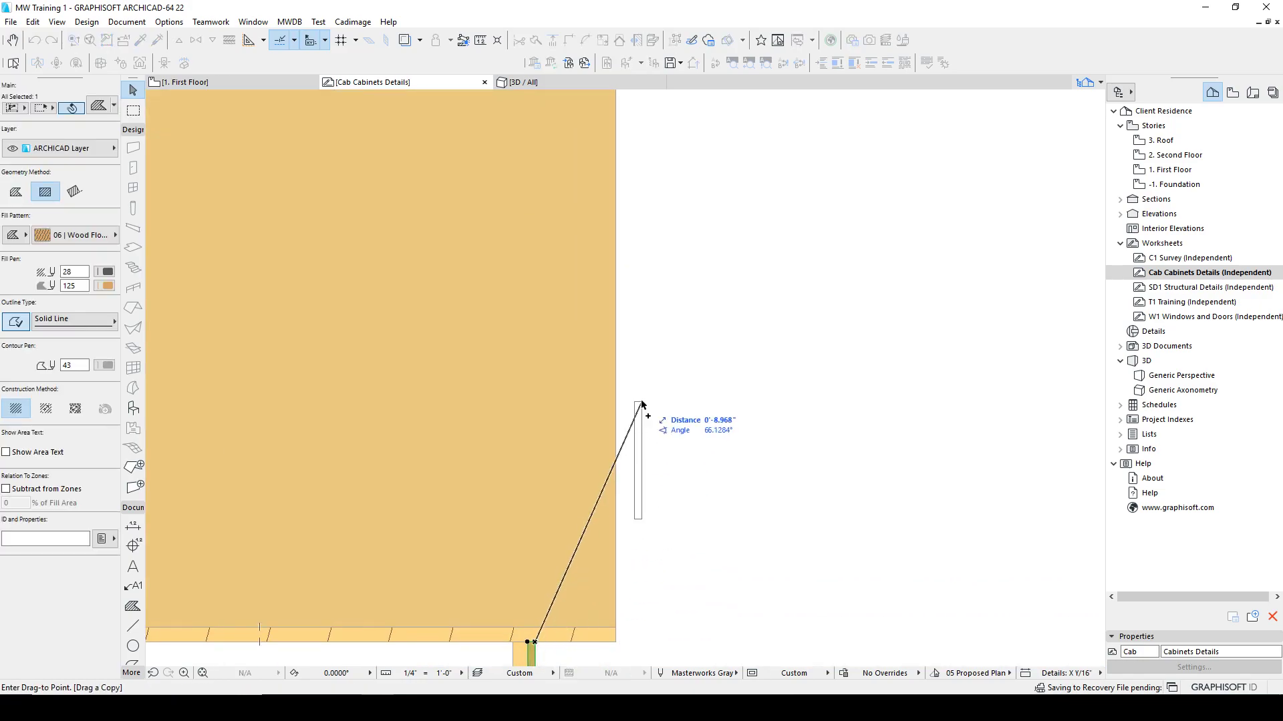
pyautogui.scroll(-3, 562, 436)
pyautogui.click(576, 281)
pyautogui.scroll(4, 578, 274)
pyautogui.scroll(2, 579, 272)
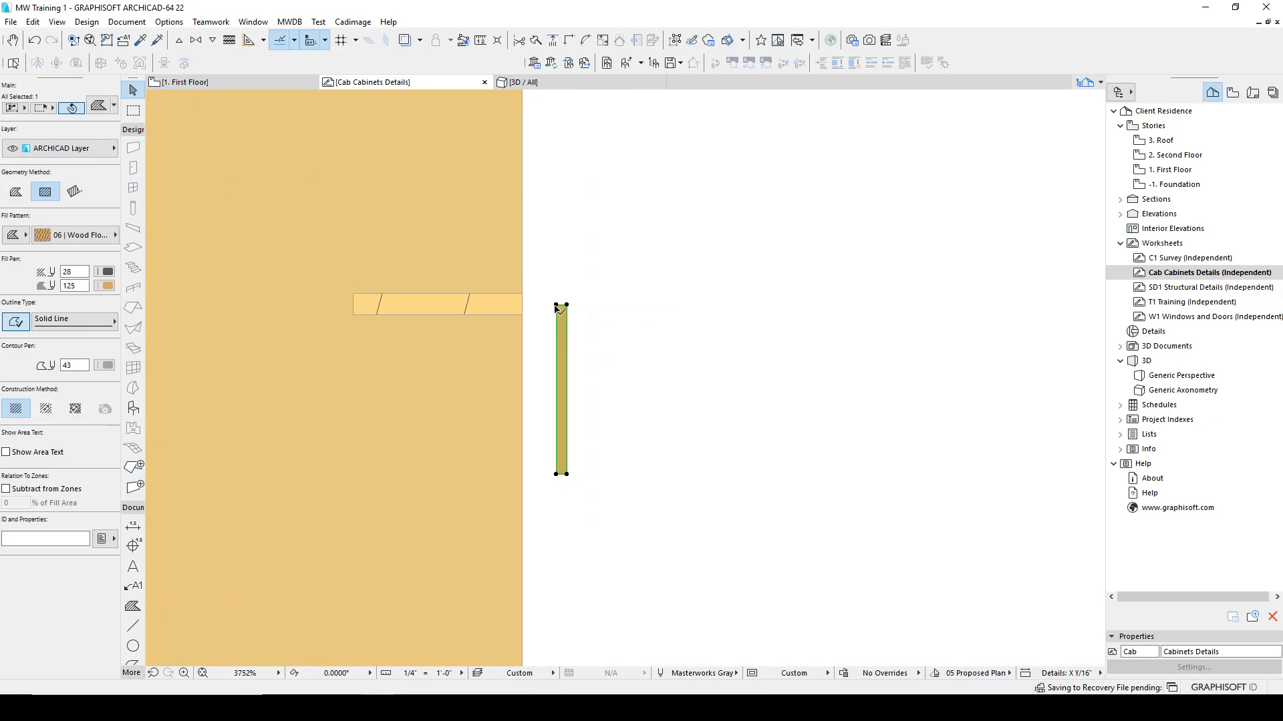
# Move the copied strip up to the cabinet's upper front corner, spaced .125" out from the cabinet face.
pyautogui.hotkey('ctrl', 'd')
pyautogui.click(555, 305)
pyautogui.scroll(3, 504, 264)
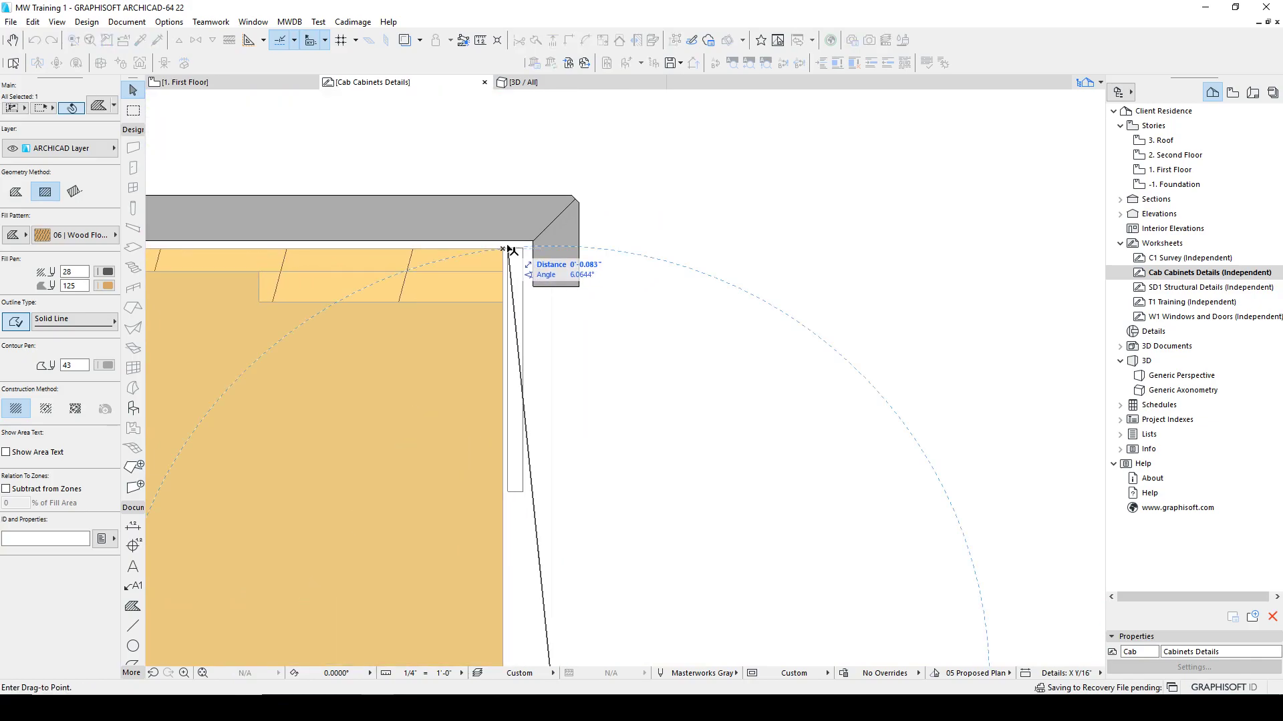
pyautogui.write('.125')
pyautogui.press('Return')
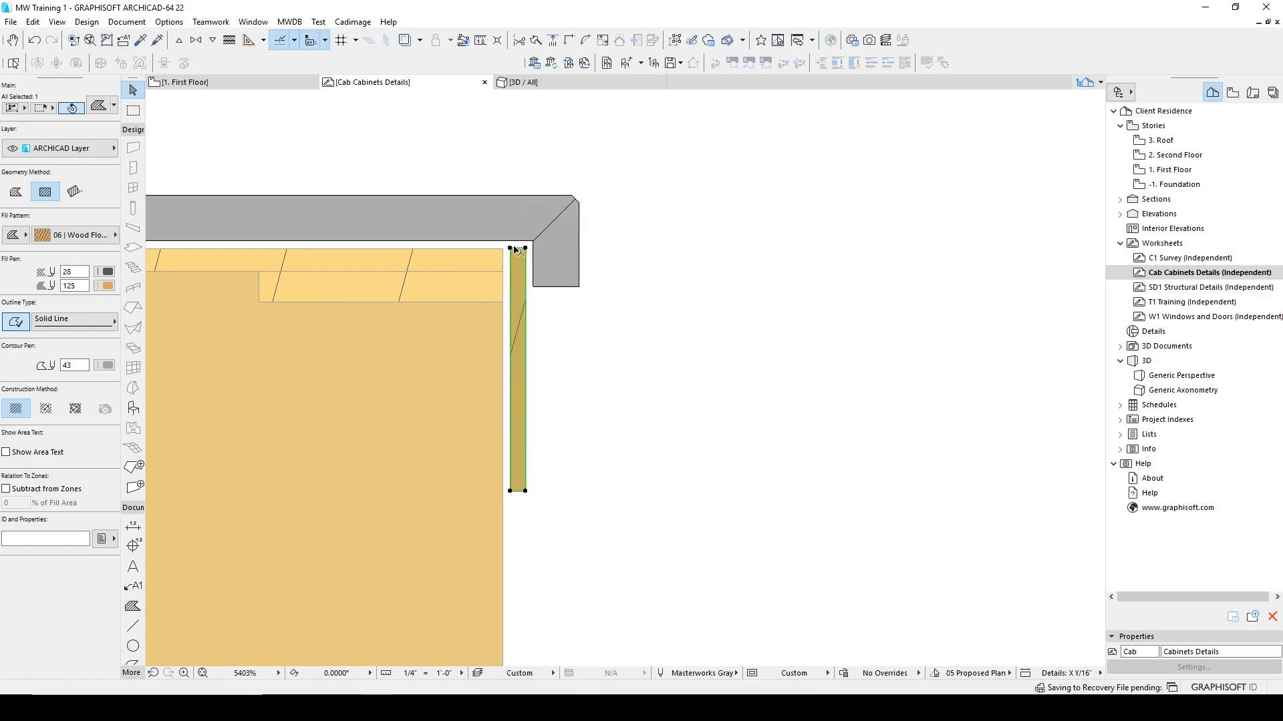
# Offset the strip's upper edge down to the underside of the countertop nosing.
pyautogui.click(523, 250)
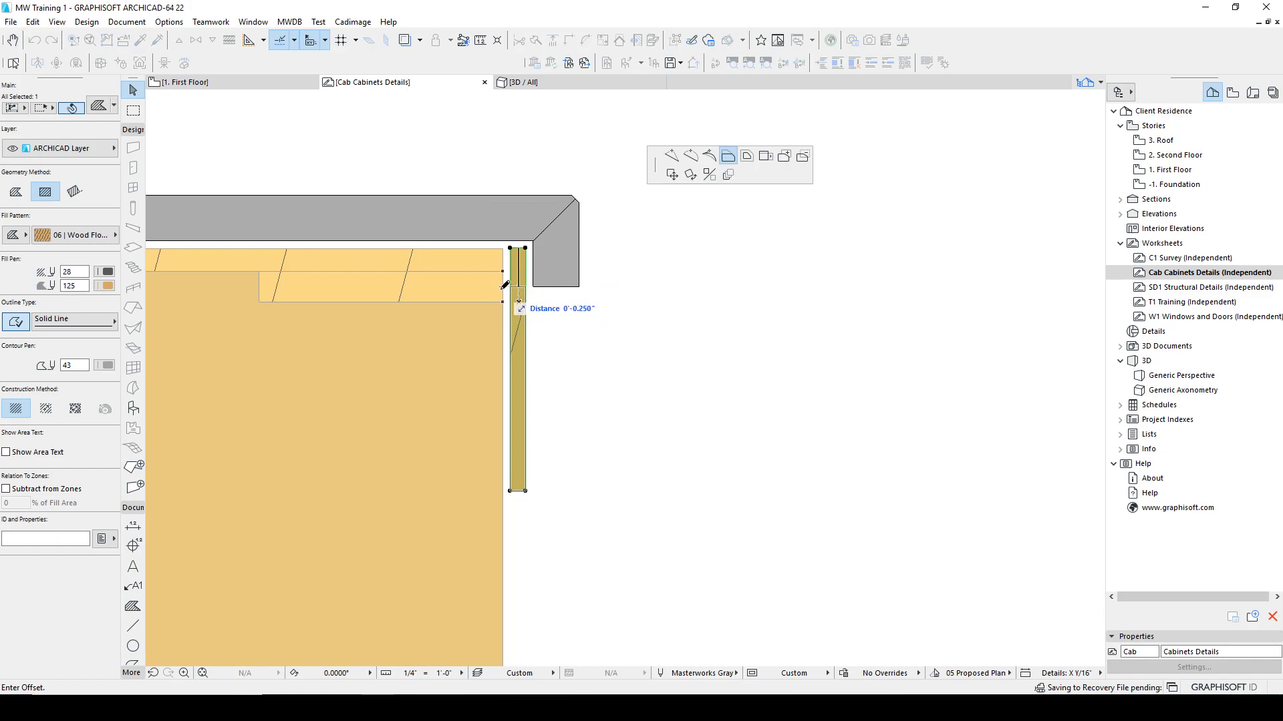
pyautogui.write('.25')
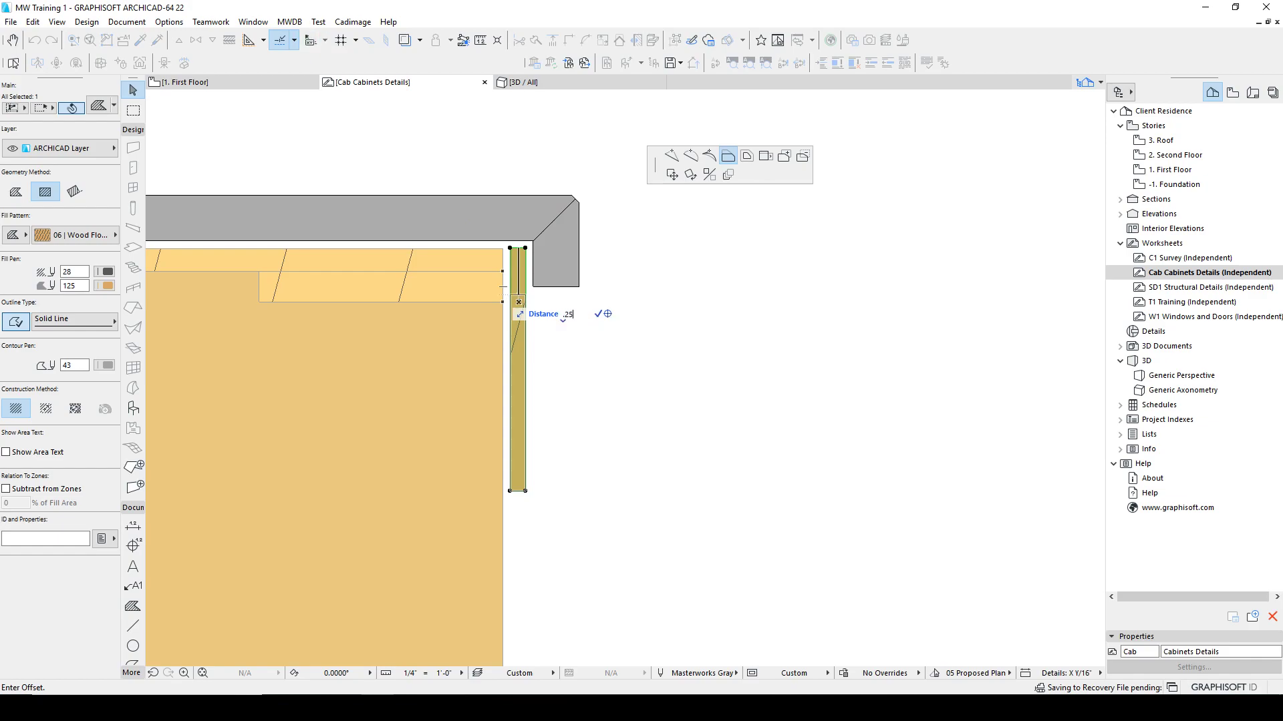
pyautogui.write("'")
pyautogui.press('Return')
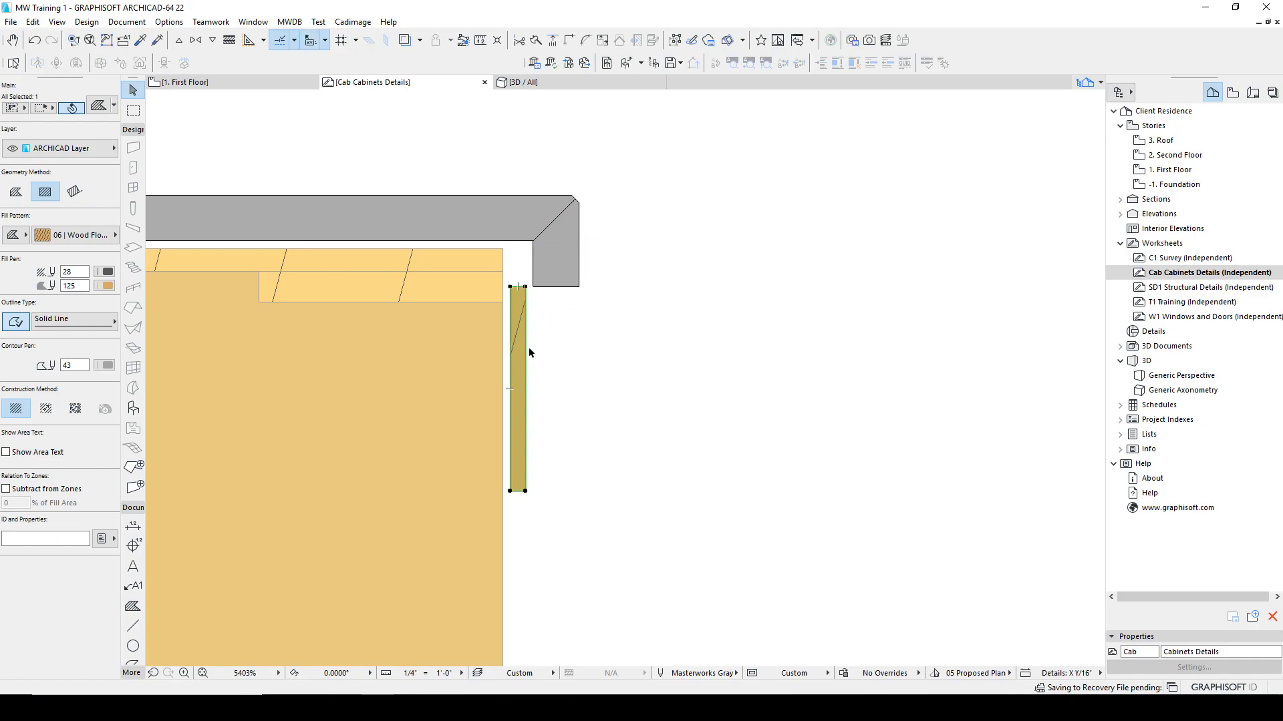
# Offset the strip's upper edge down another .125" to create a gap below the countertop nosing.
pyautogui.click(538, 286)
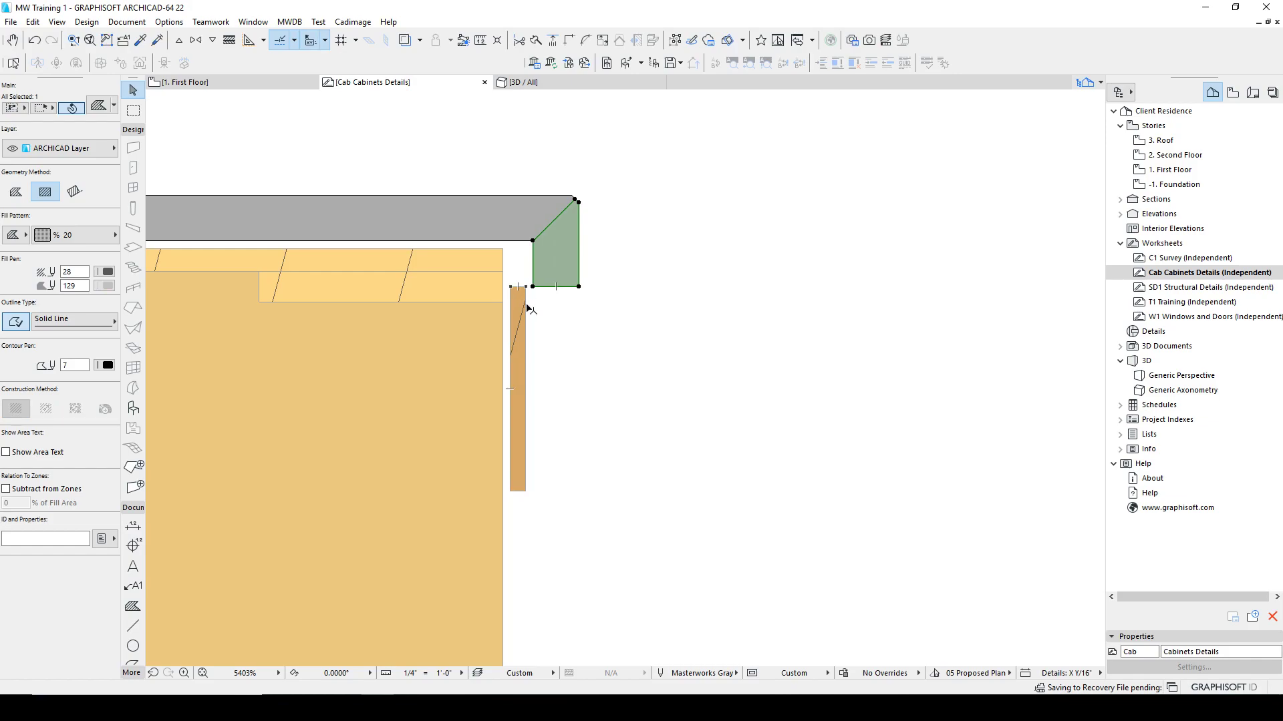
pyautogui.press('Escape')
pyautogui.scroll(2, 522, 294)
pyautogui.click(522, 286)
pyautogui.click(523, 286)
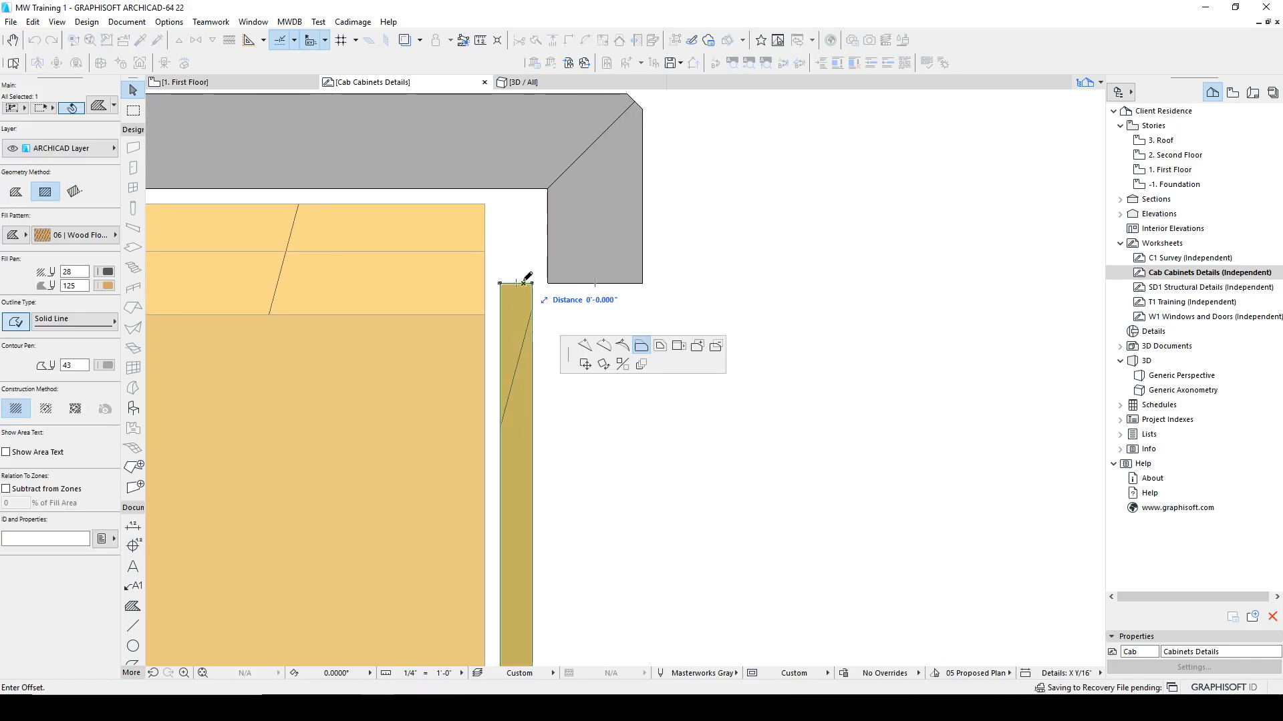
pyautogui.write('.125')
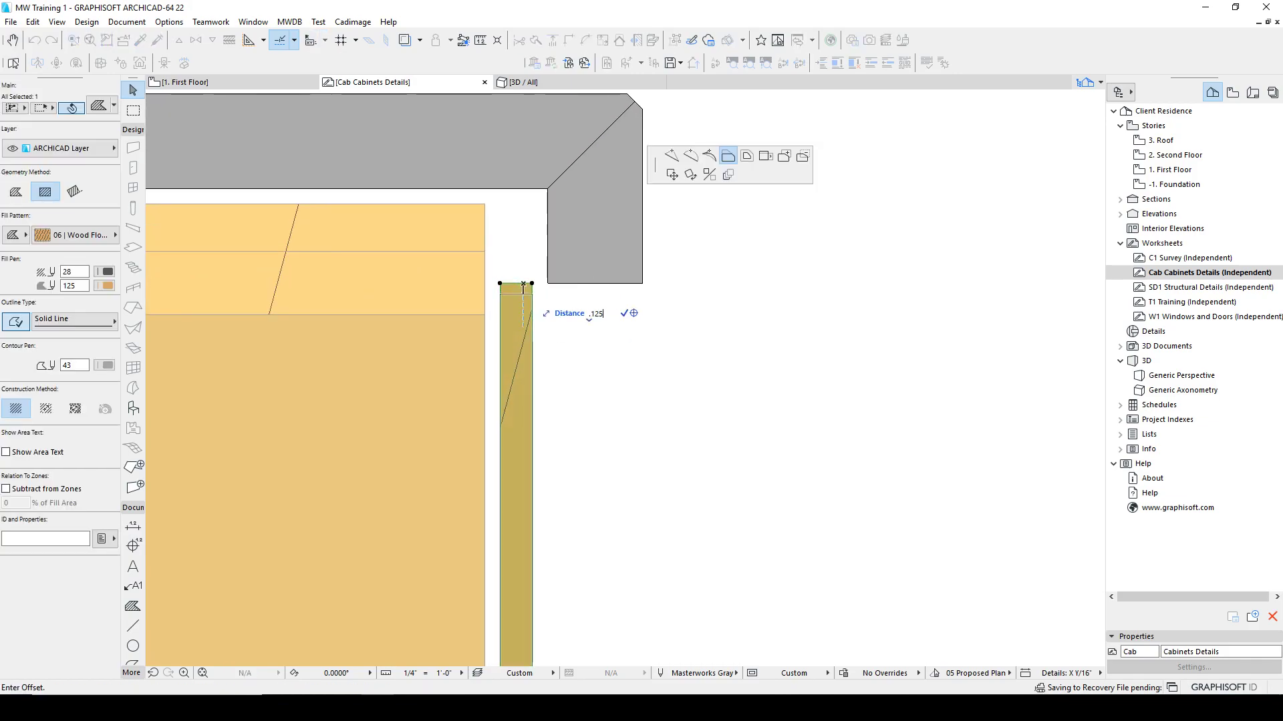
pyautogui.press('Return')
pyautogui.press('Escape')
pyautogui.scroll(-2, 487, 394)
pyautogui.click(506, 409)
pyautogui.scroll(3, 506, 409)
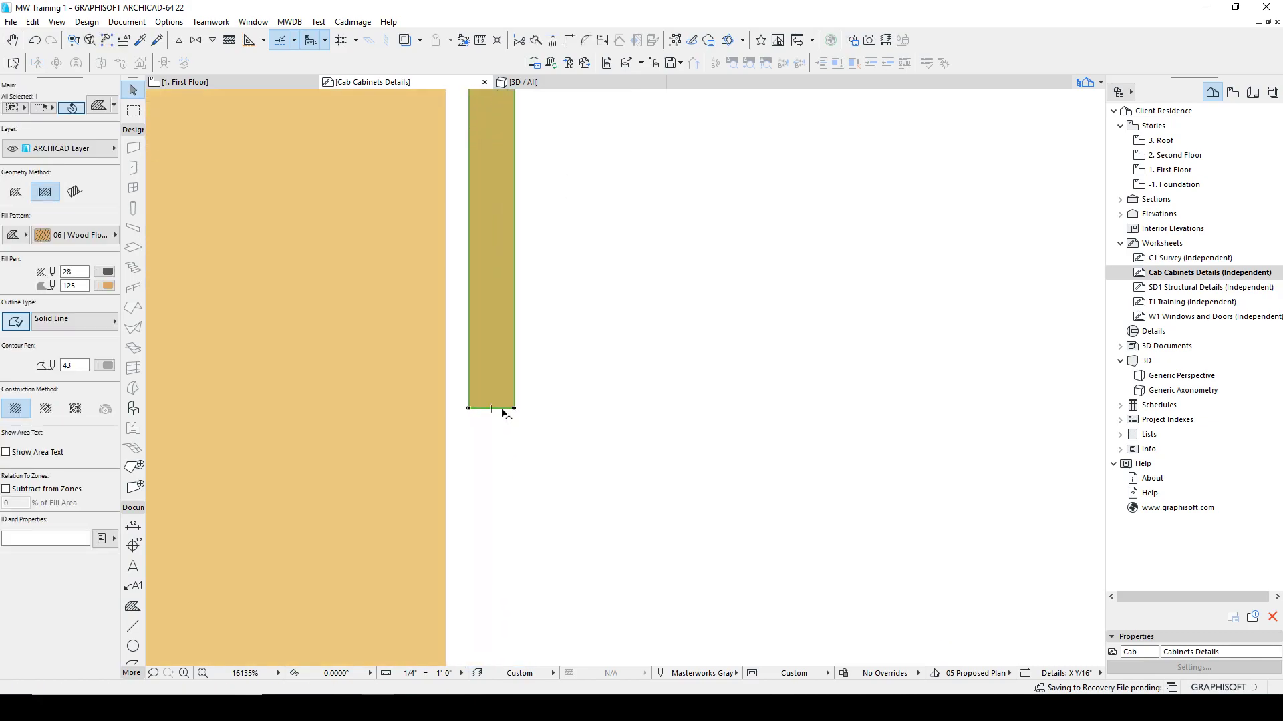
pyautogui.click(503, 411)
pyautogui.scroll(-3, 475, 444)
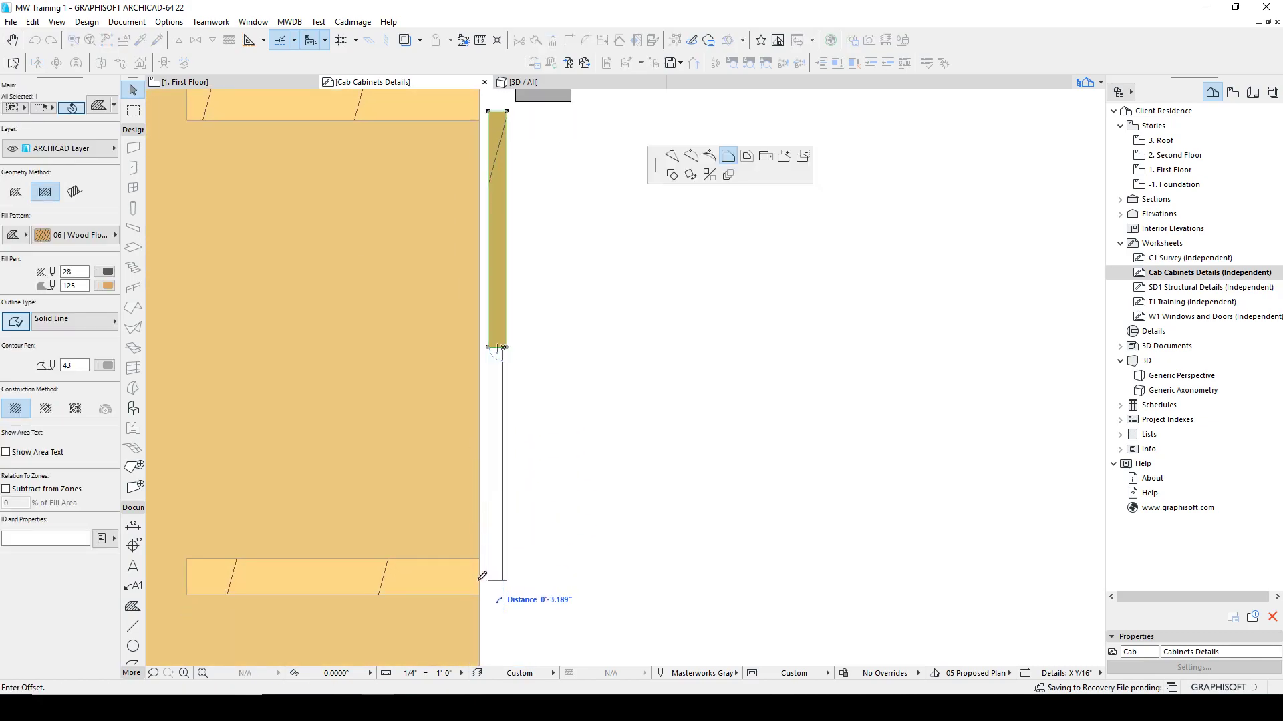
pyautogui.press('Escape')
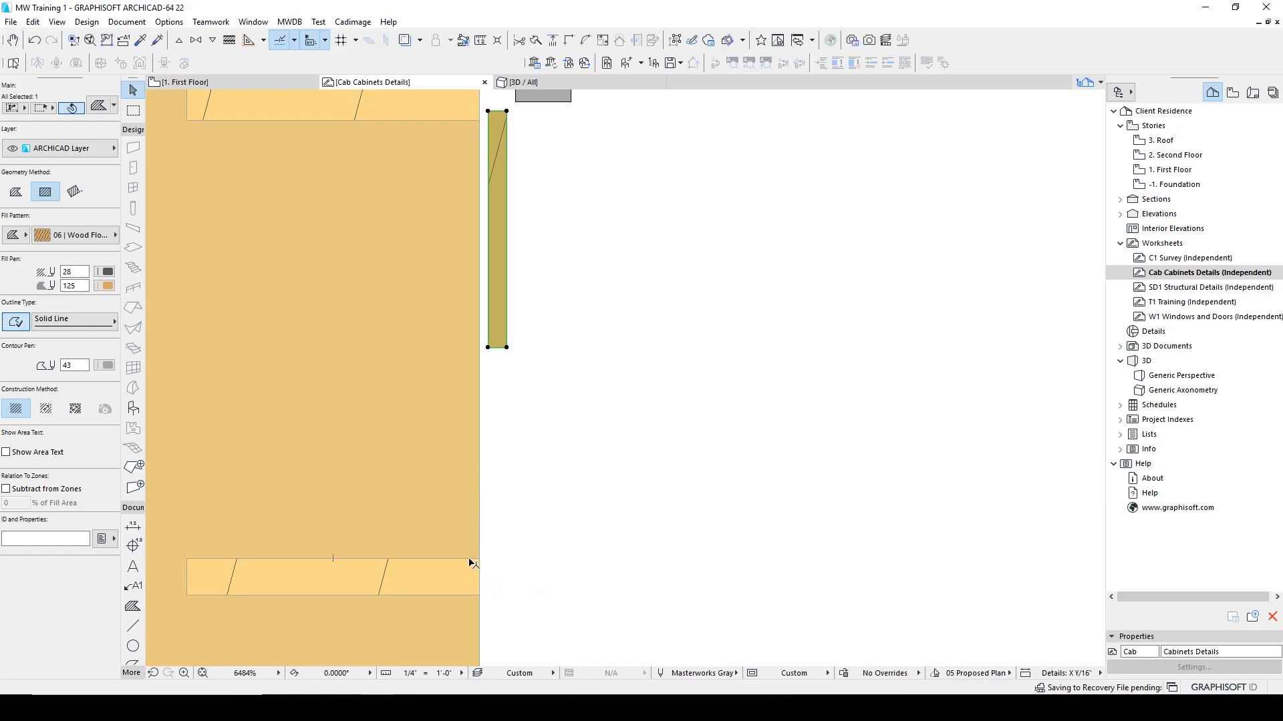
pyautogui.press('Escape')
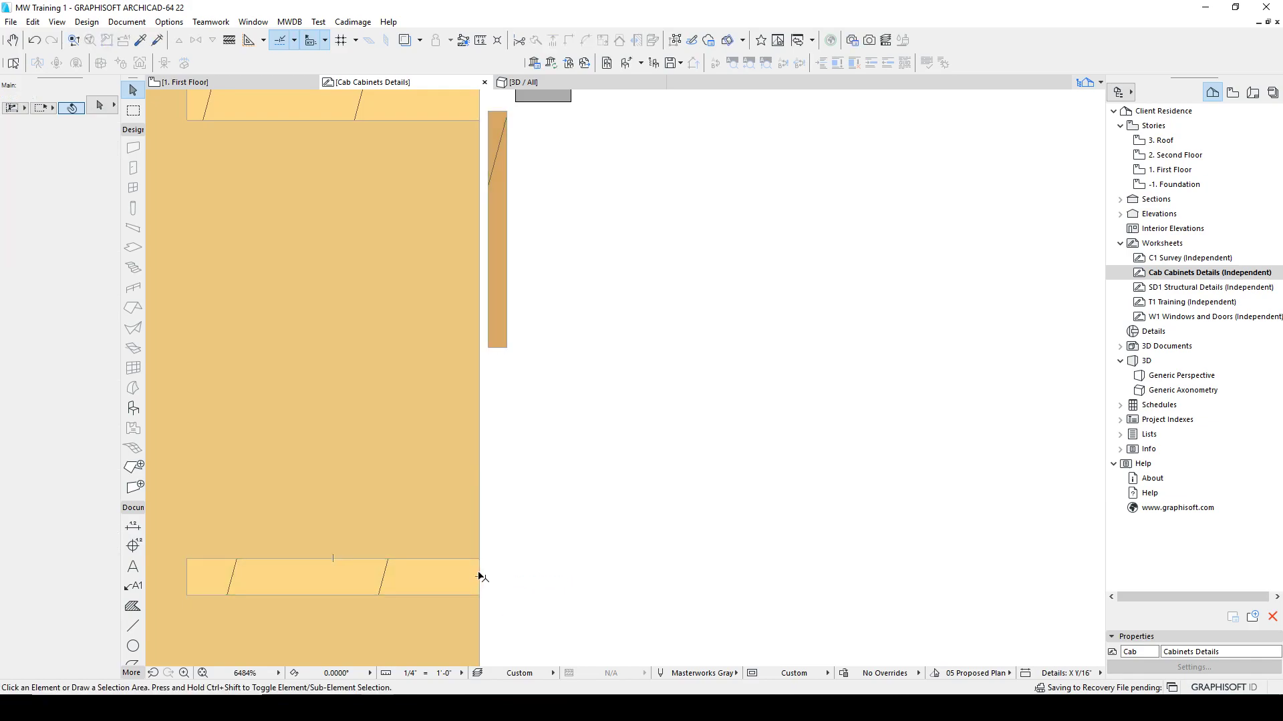
# Stretch the strip's lower edge down to the mid-height of the drawer rail.
pyautogui.click(502, 347)
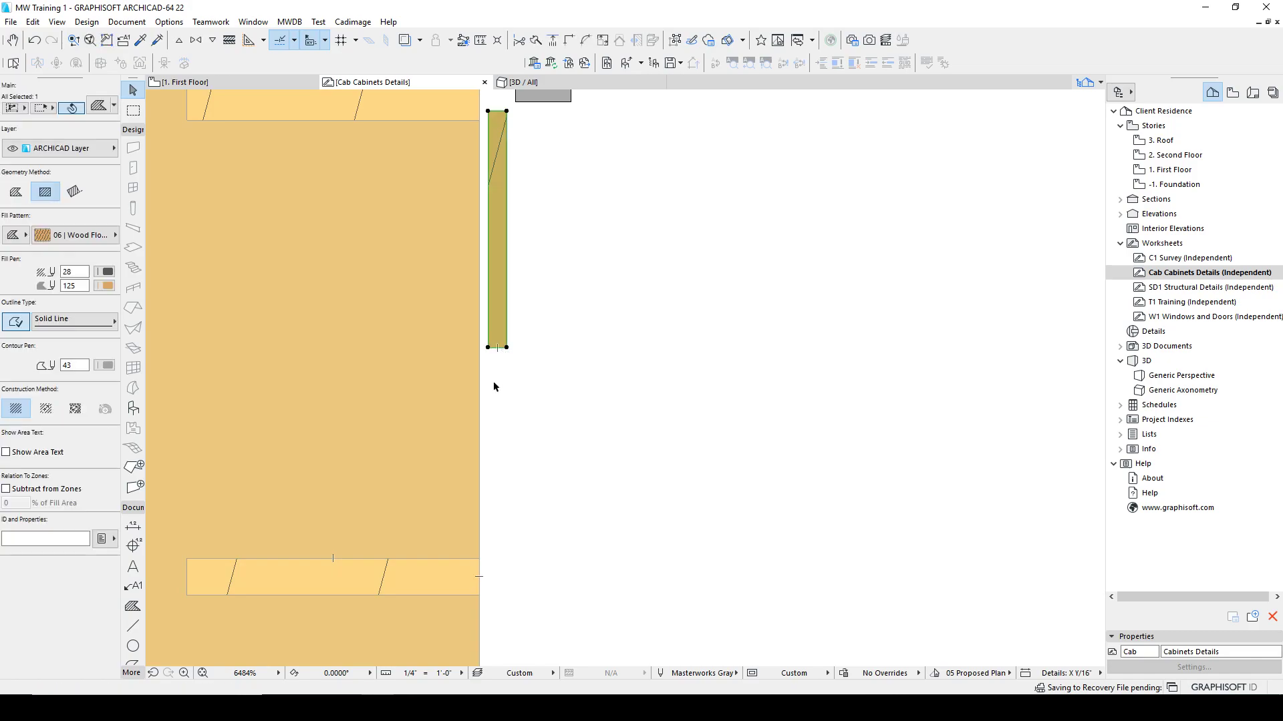
pyautogui.scroll(3, 499, 354)
pyautogui.click(503, 339)
pyautogui.scroll(-3, 490, 468)
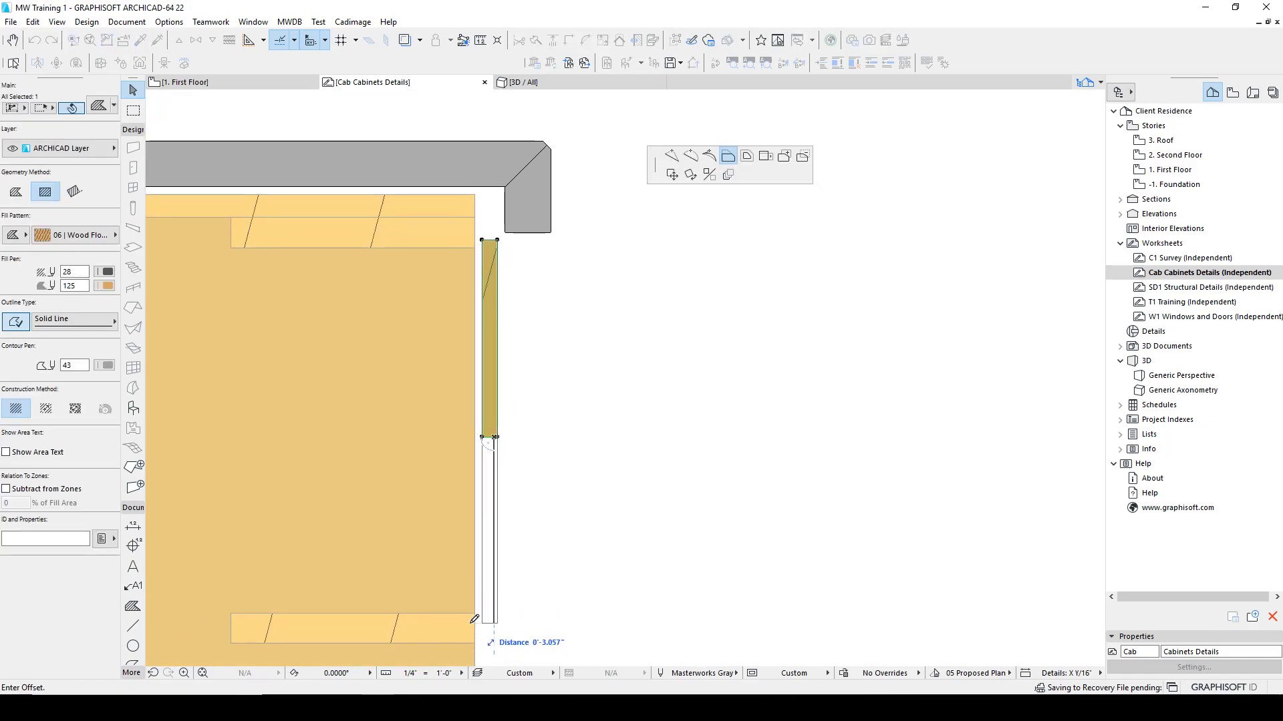
pyautogui.press('Escape')
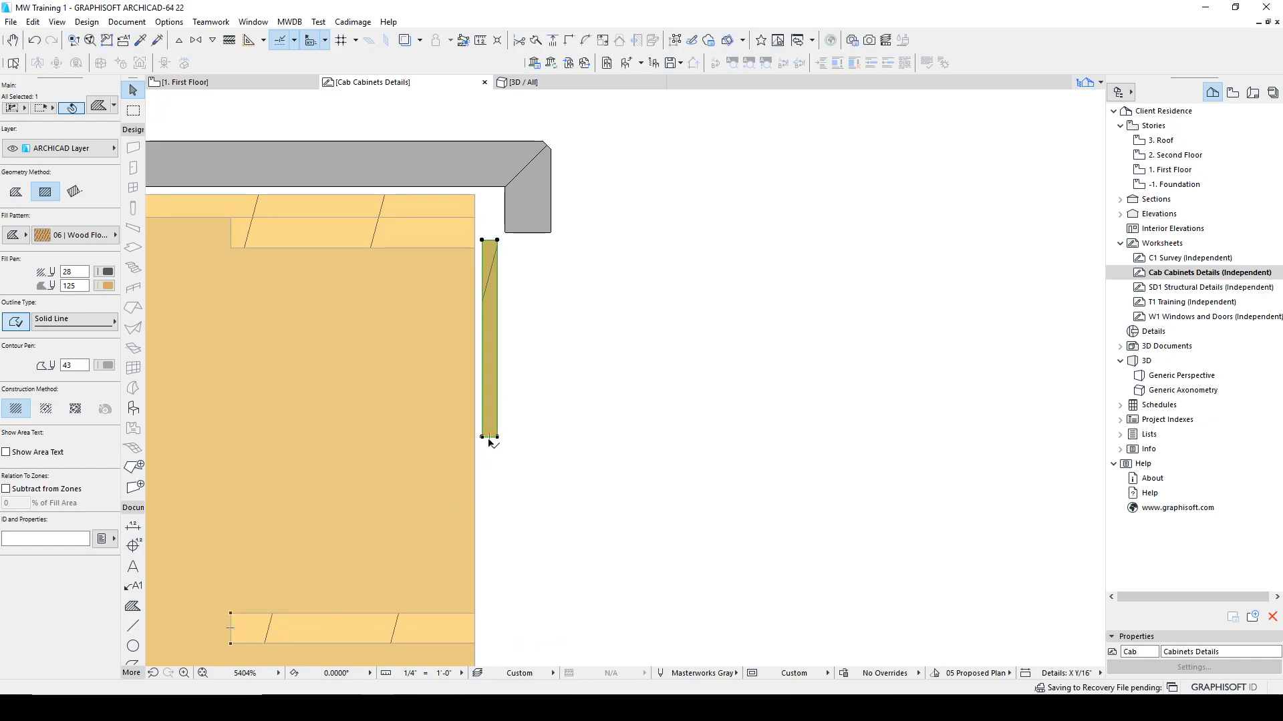
pyautogui.click(489, 438)
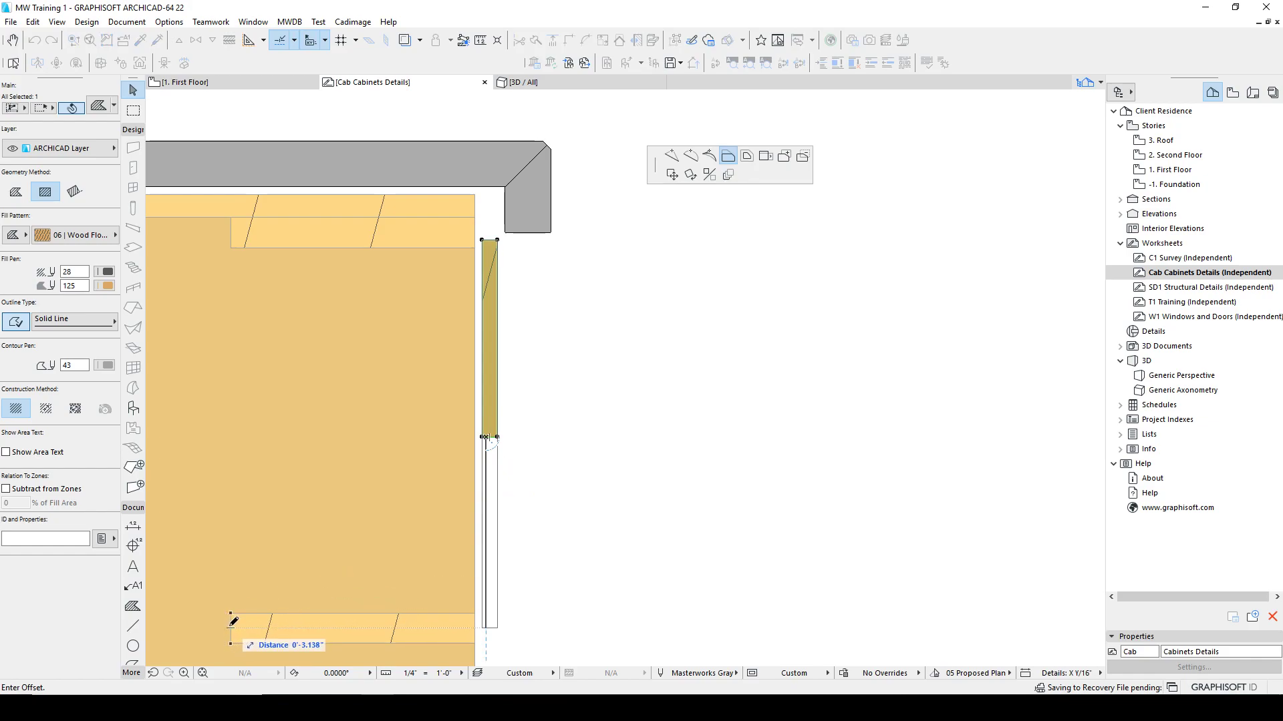
pyautogui.click(279, 618)
pyautogui.moveTo(560, 608); pyautogui.dragTo(556, 547, button='middle')
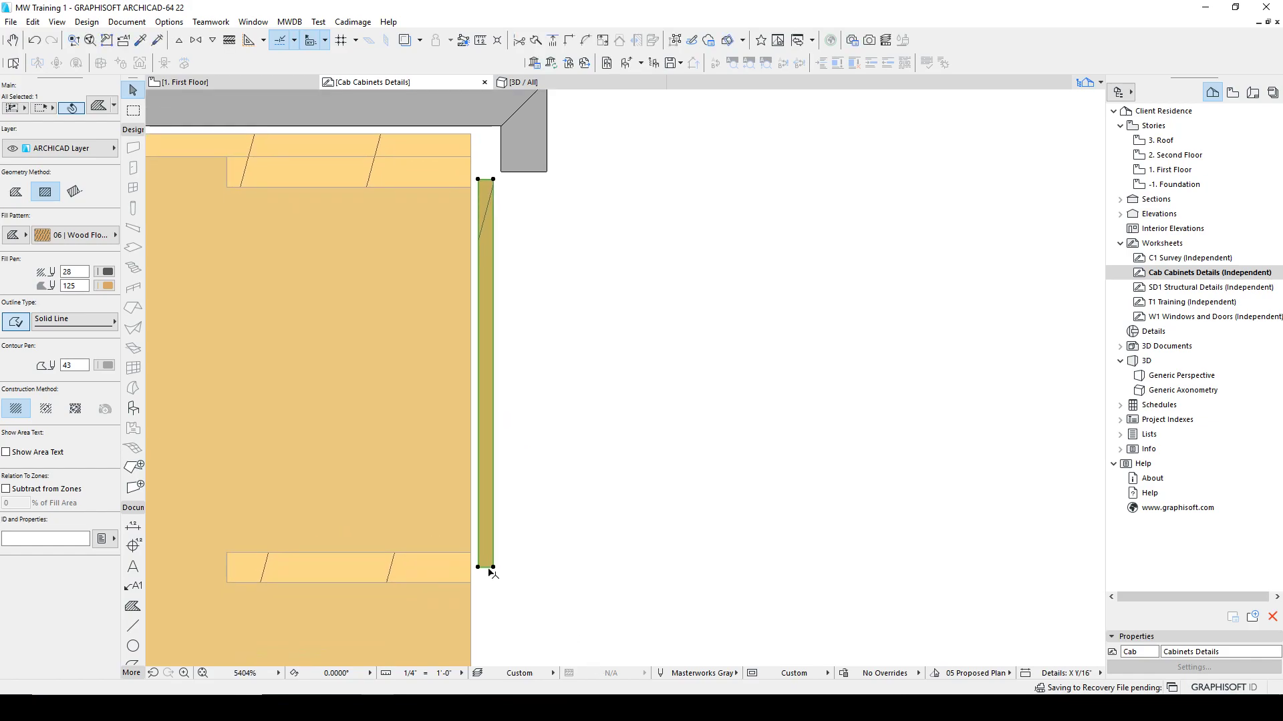
# Offset the strip's lower edge up by .0625" from the drawer rail's centre.
pyautogui.scroll(5, 491, 572)
pyautogui.click(490, 568)
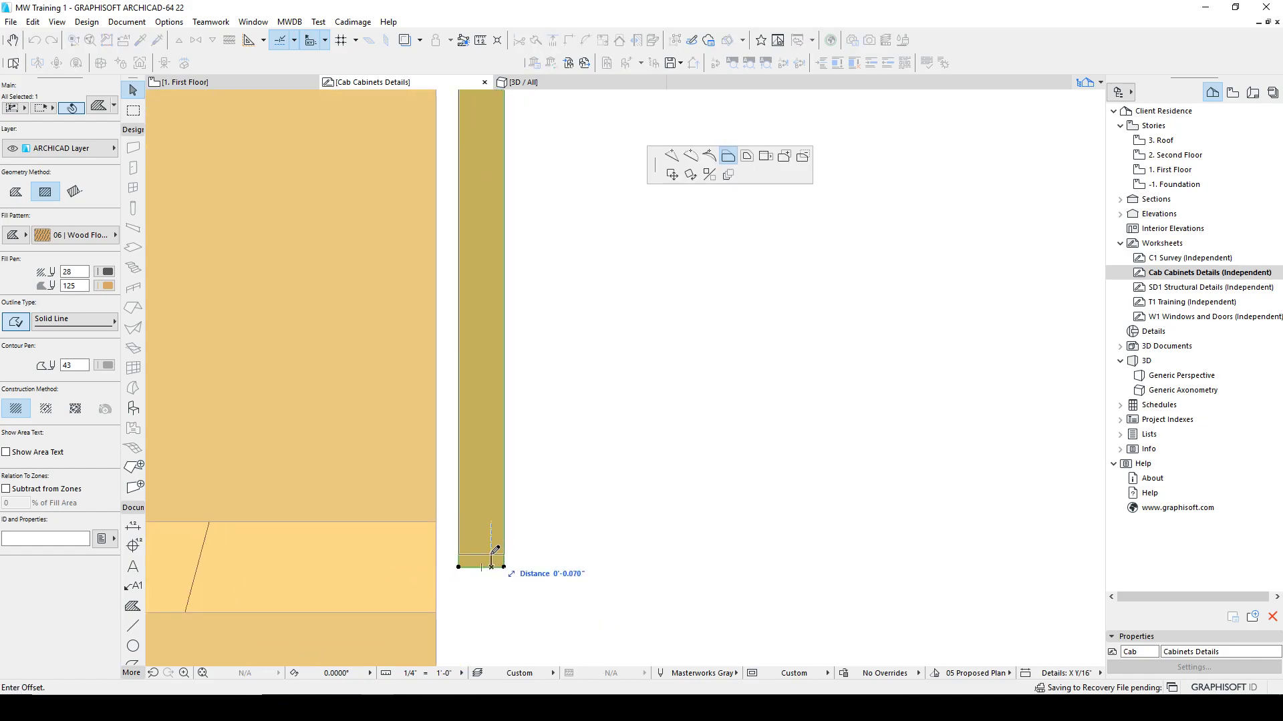
pyautogui.write('.0625')
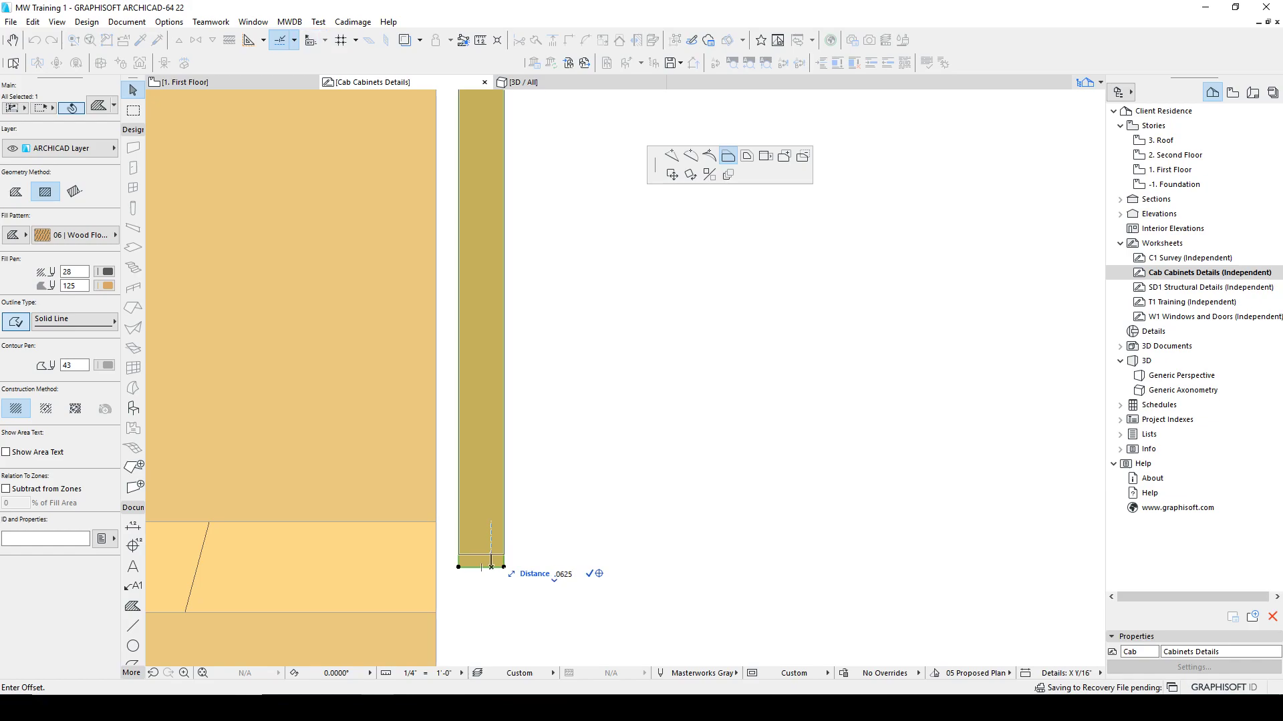
pyautogui.press('Return')
pyautogui.scroll(-2, 451, 500)
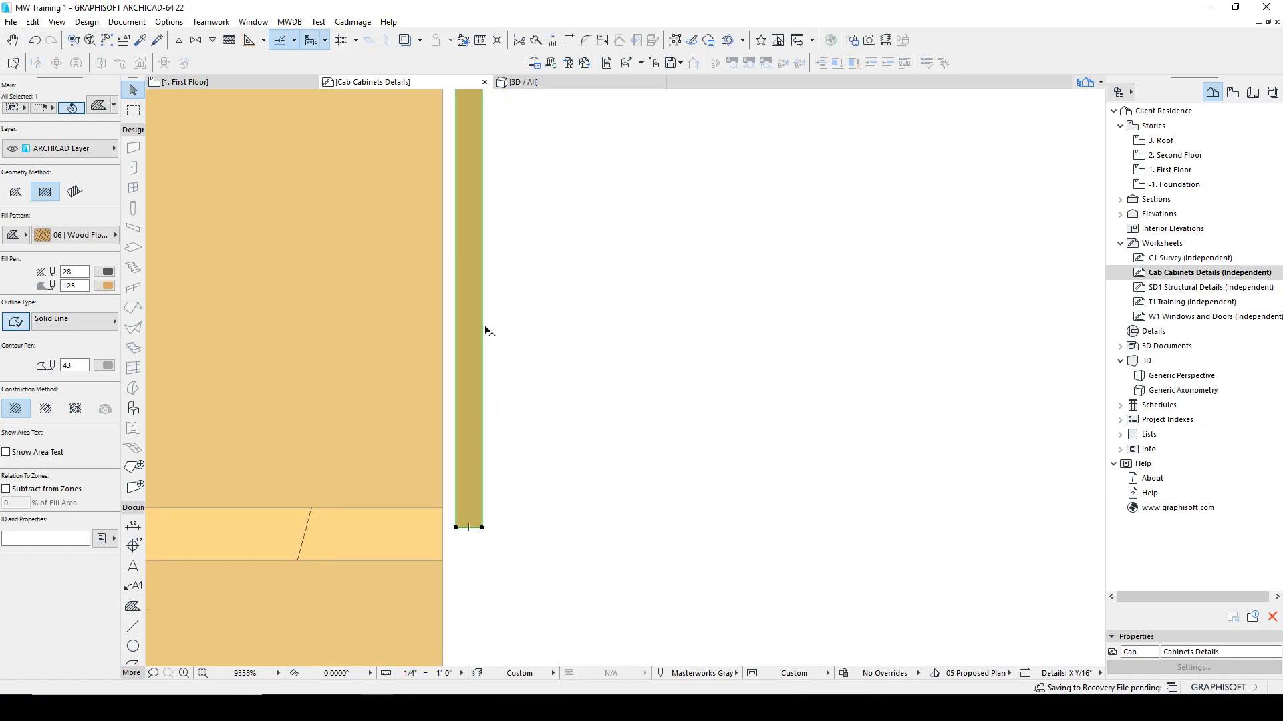
# Thicken the strip outward into a drawer front .75" thick.
pyautogui.click(483, 329)
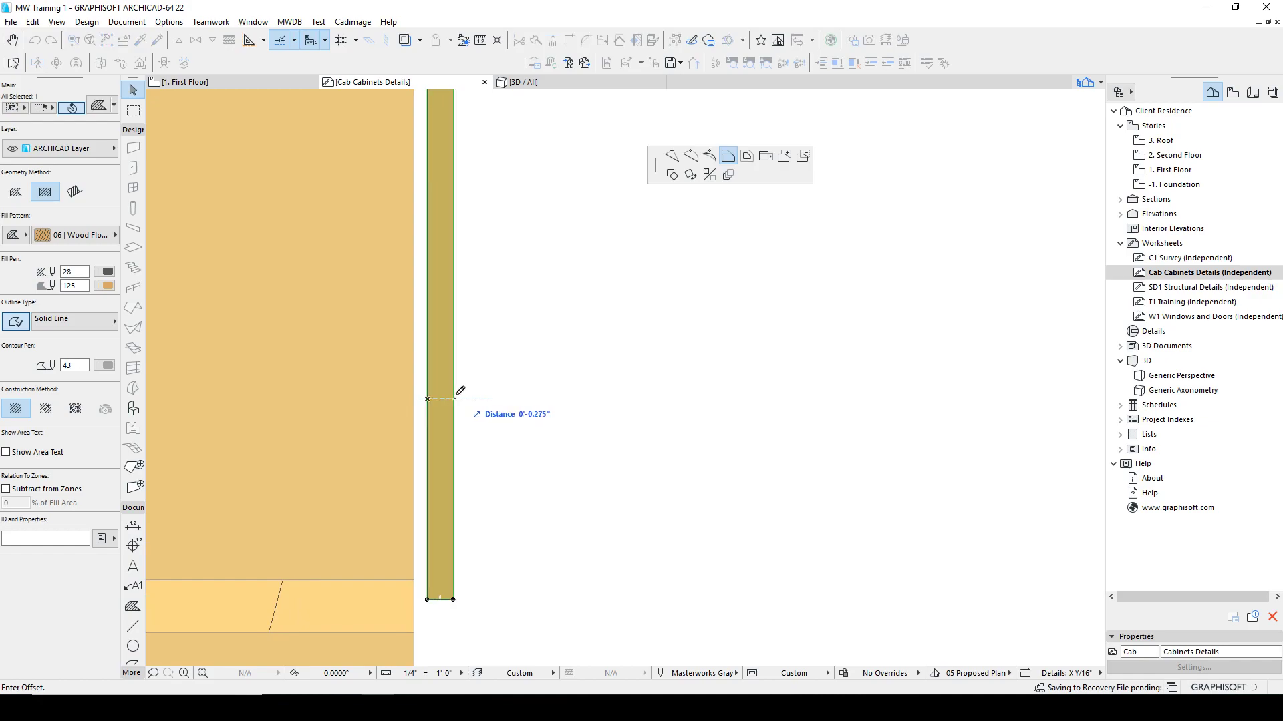
pyautogui.write('.')
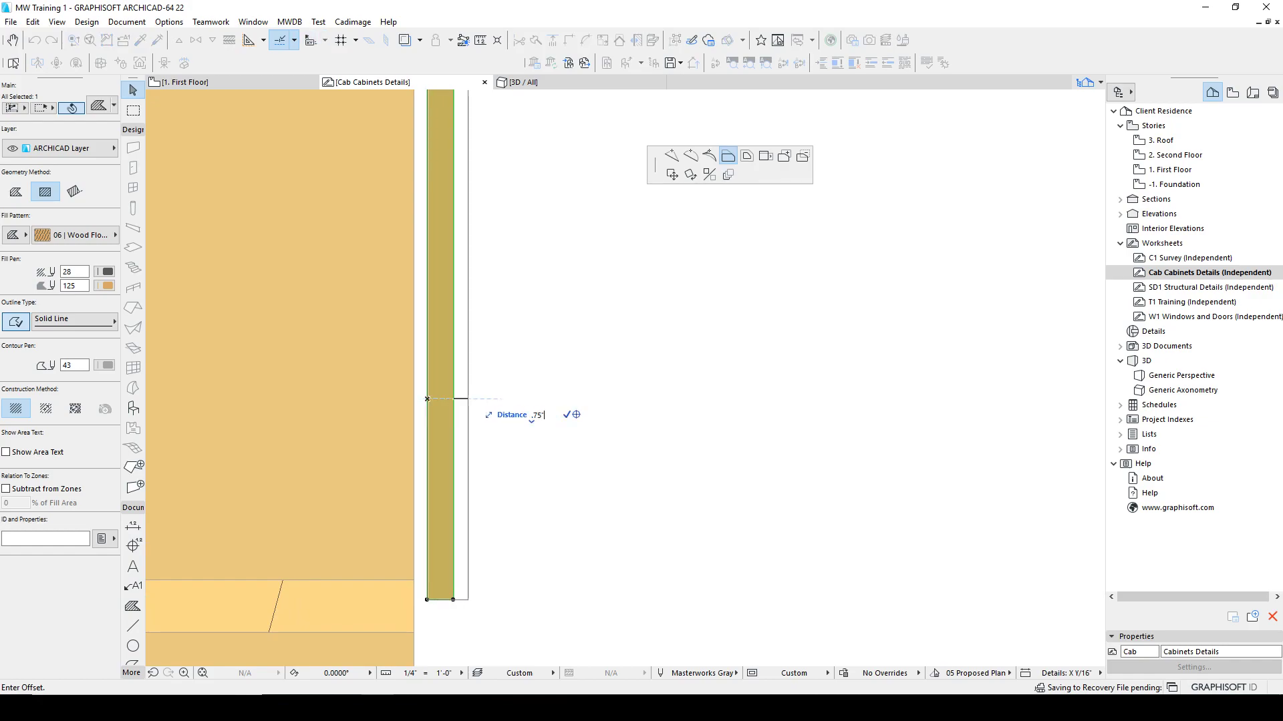
pyautogui.write('75')
pyautogui.press('Return')
pyautogui.scroll(-3, 522, 392)
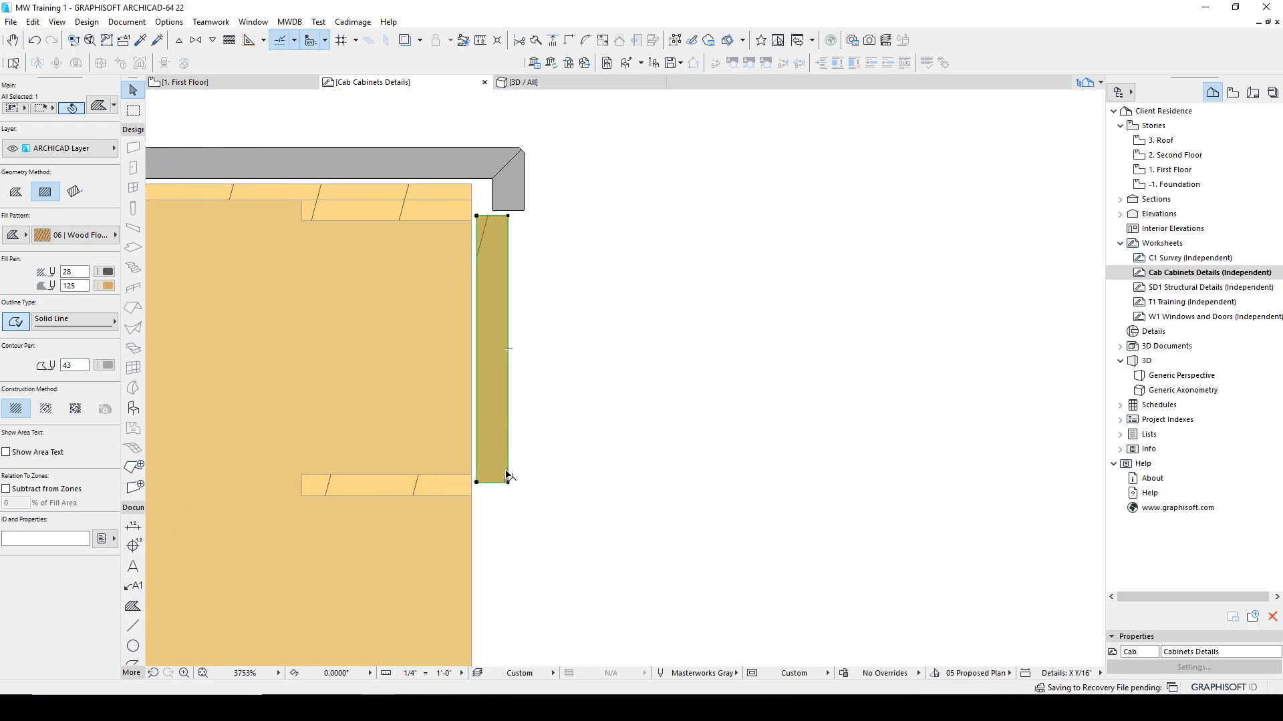
# Copy the drawer front directly below itself and move the copy straight down to leave a narrow gap between them.
pyautogui.hotkey('ctrl', 'd')
pyautogui.click(509, 216)
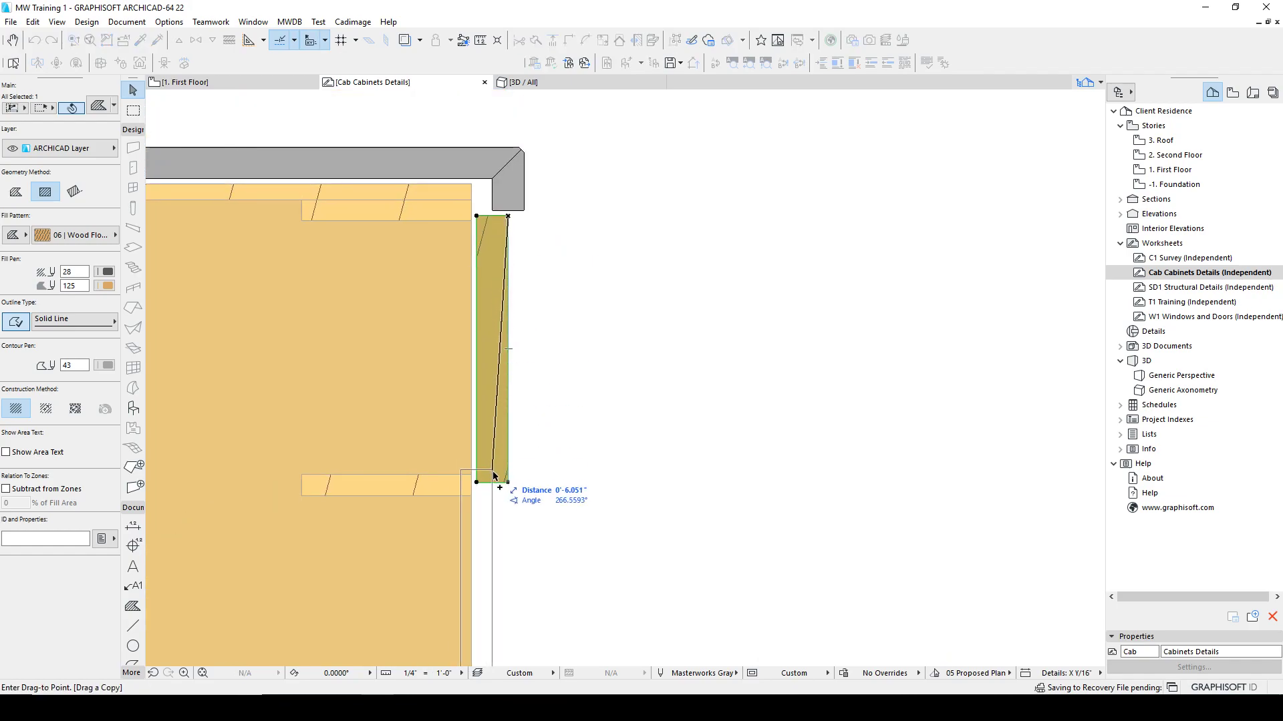
pyautogui.click(509, 482)
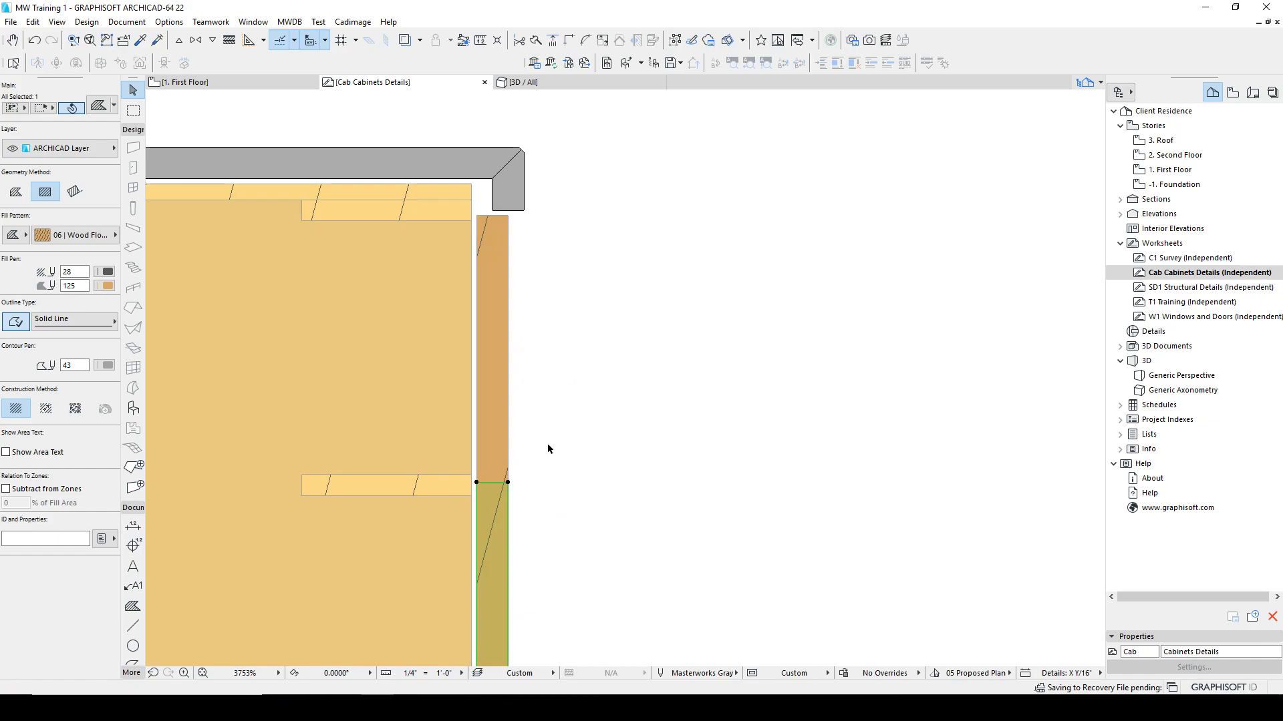
pyautogui.hotkey('ctrl', 'd')
pyautogui.click(542, 420)
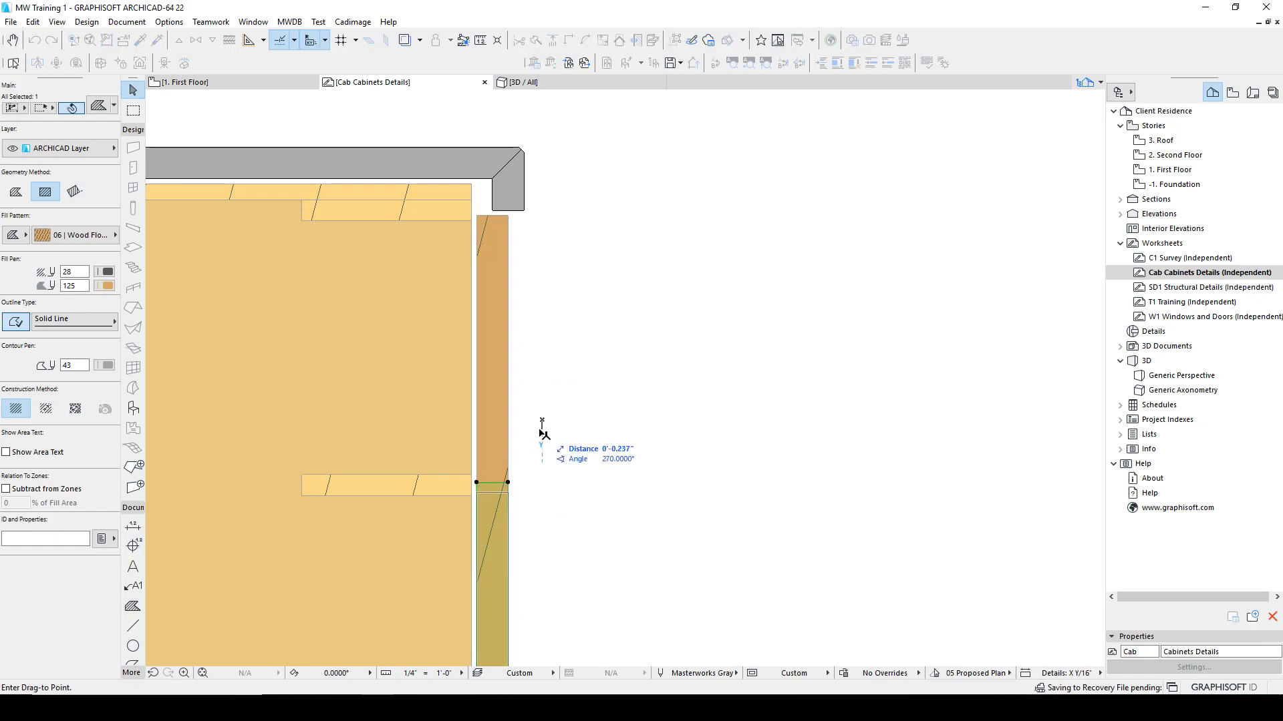
pyautogui.press('Return')
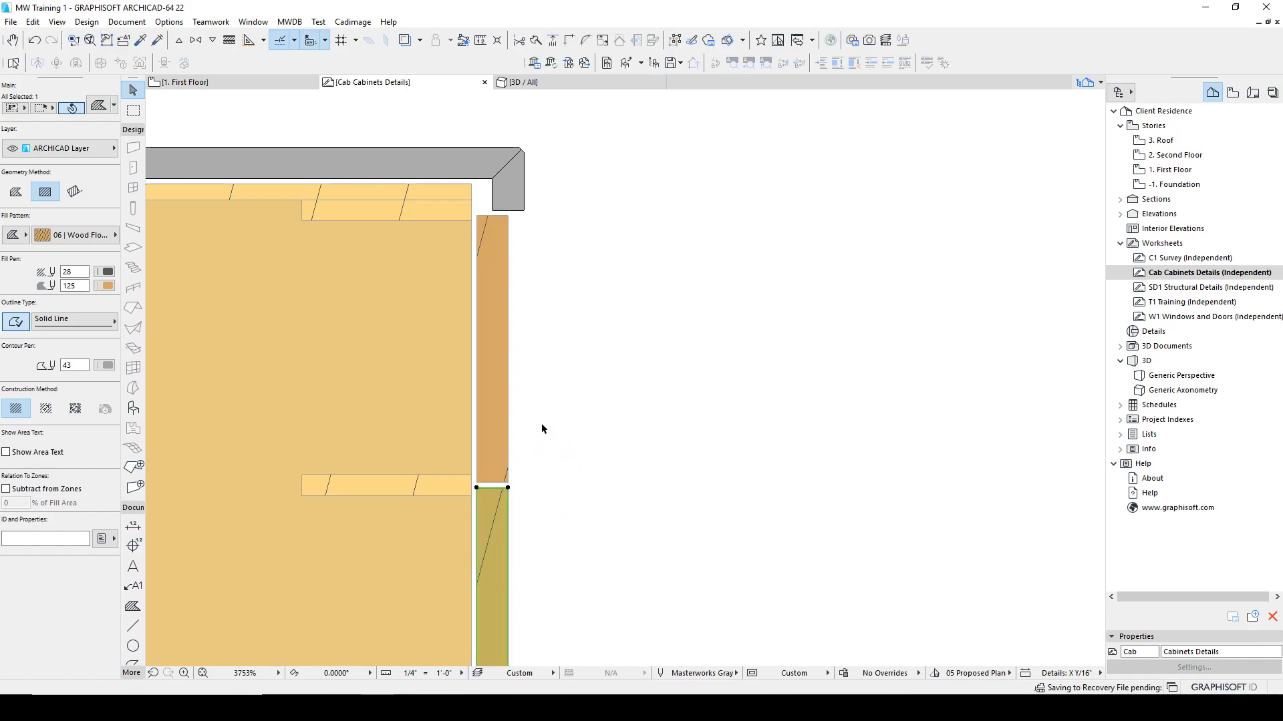
# Stretch the lower front's bottom edge down to the cabinet's bottom panel to form the door.
pyautogui.scroll(-3, 541, 424)
pyautogui.moveTo(575, 443); pyautogui.dragTo(574, 280, button='middle')
pyautogui.scroll(3, 532, 400)
pyautogui.click(537, 406)
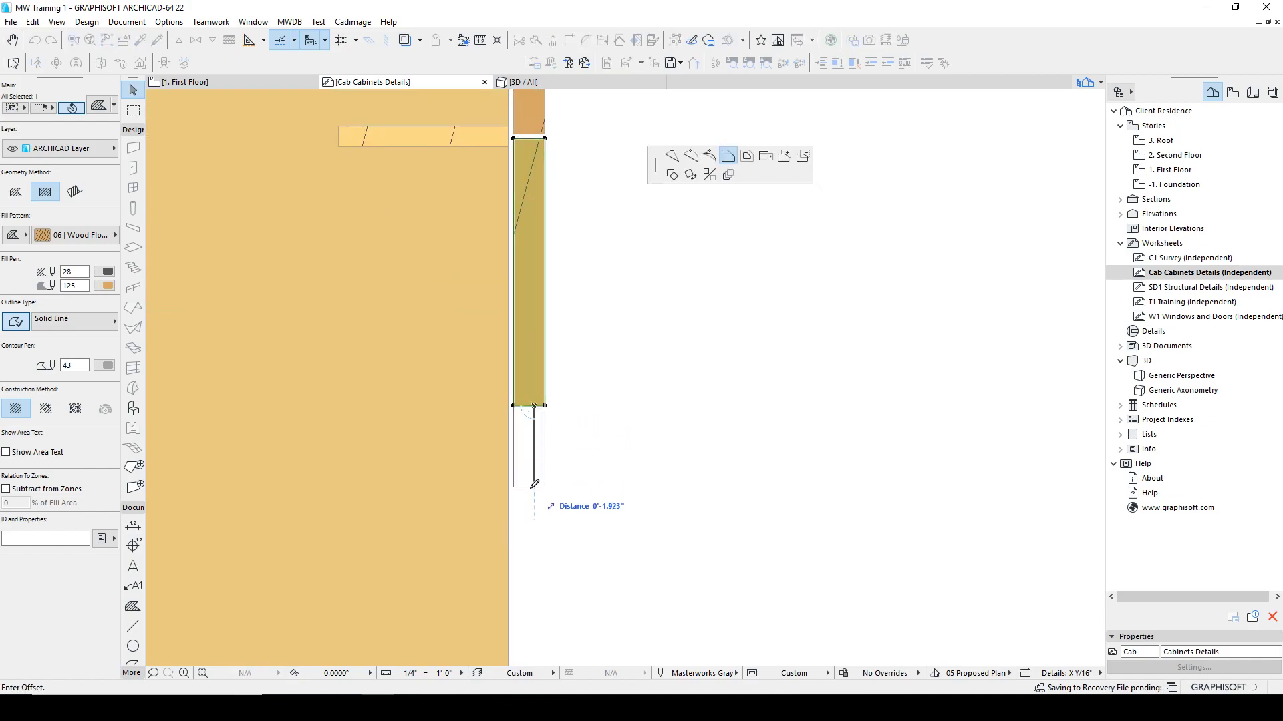
pyautogui.scroll(-3, 545, 324)
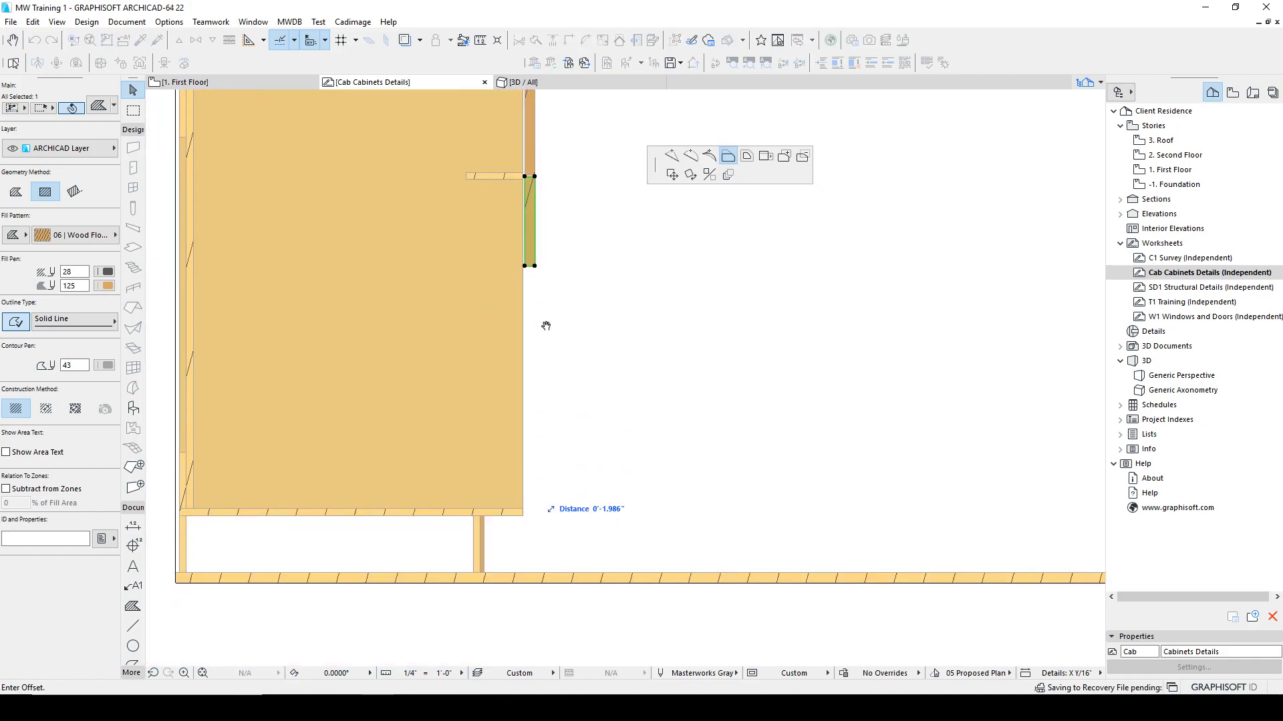
pyautogui.click(526, 512)
pyautogui.scroll(-3, 592, 494)
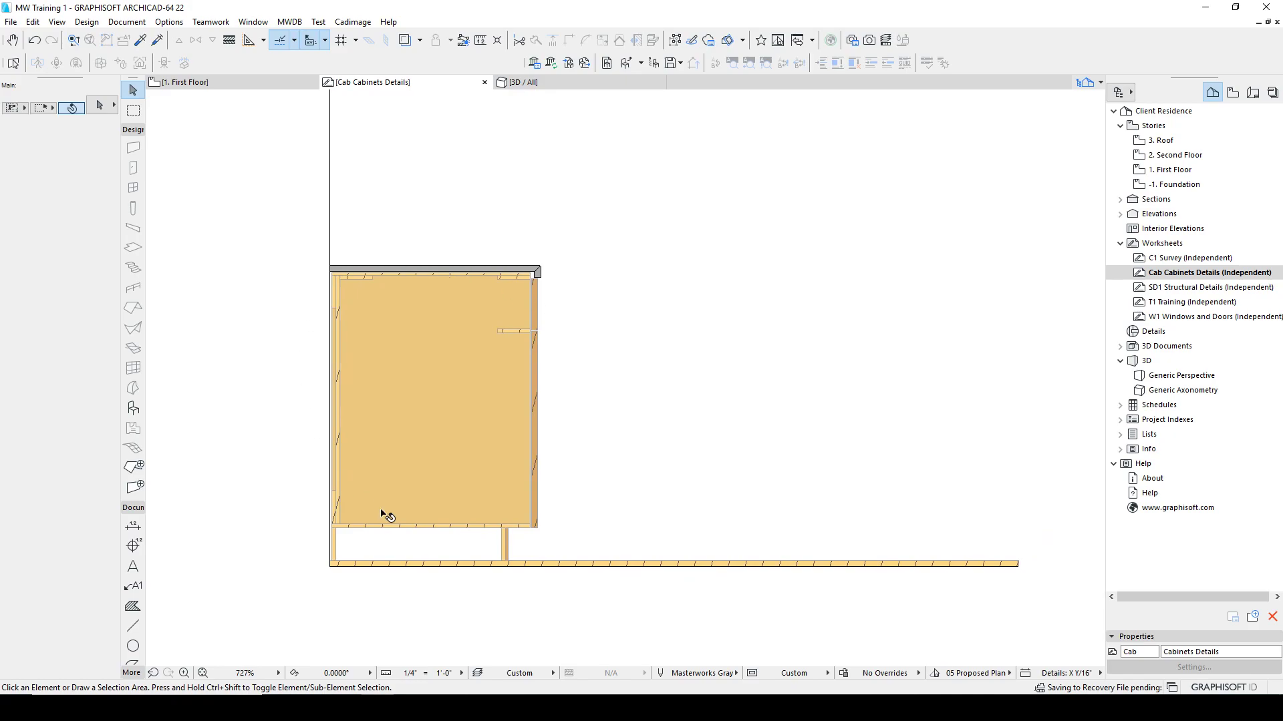
pyautogui.scroll(5, 530, 274)
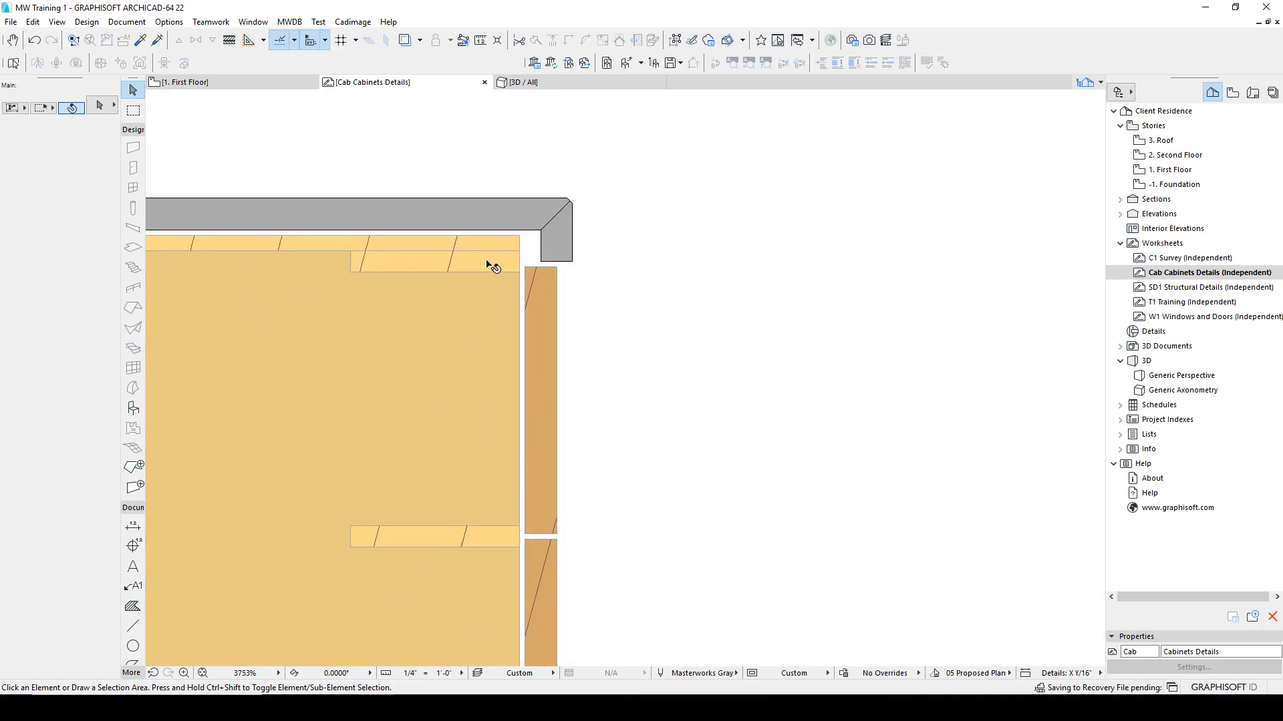
pyautogui.click(479, 273)
pyautogui.press('Escape')
pyautogui.scroll(-3, 618, 281)
pyautogui.scroll(-2, 617, 280)
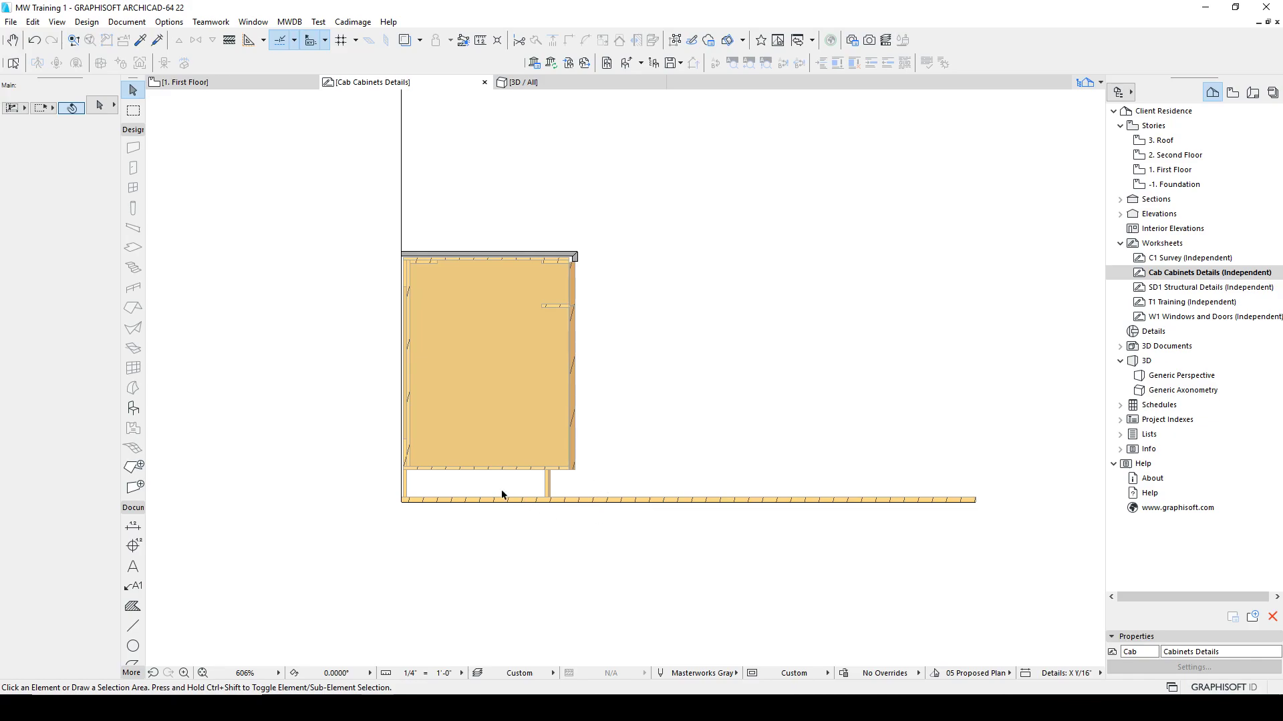
# Inspect the door's lower edge against the cabinet's bottom panel, using the Measure tool at the panel.
pyautogui.moveTo(521, 415); pyautogui.dragTo(506, 486, button='middle')
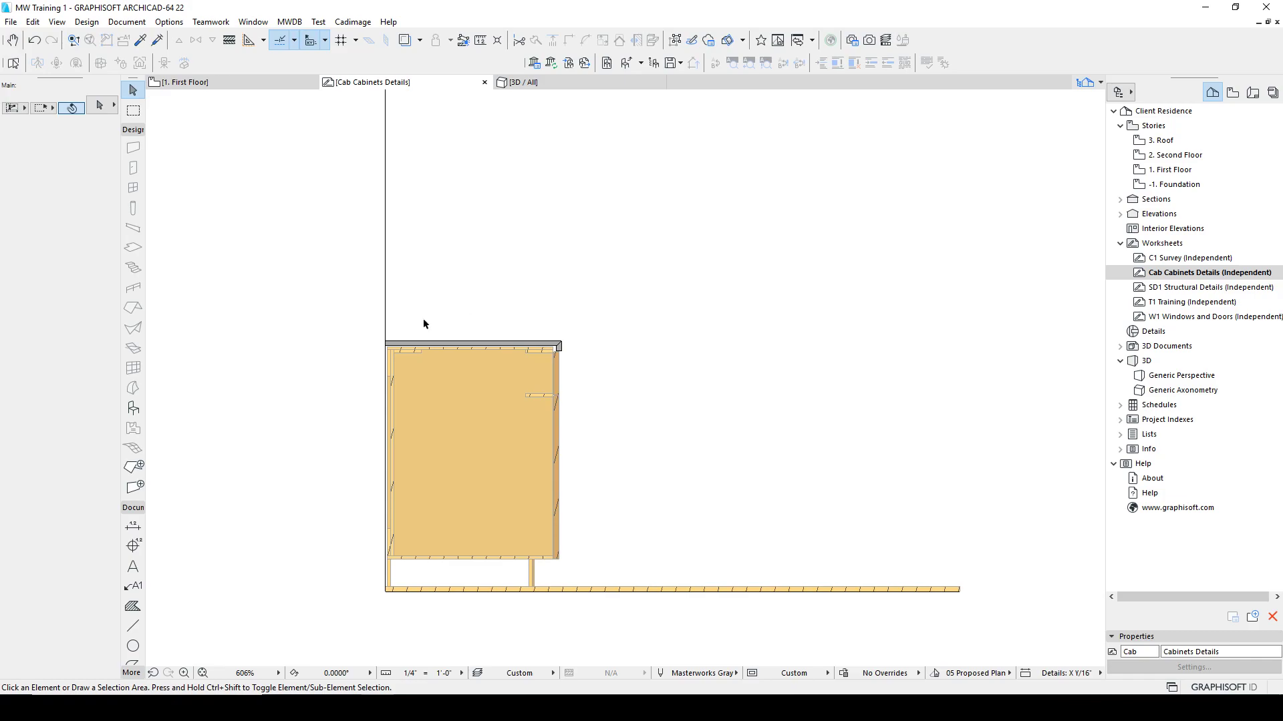
pyautogui.scroll(3, 561, 579)
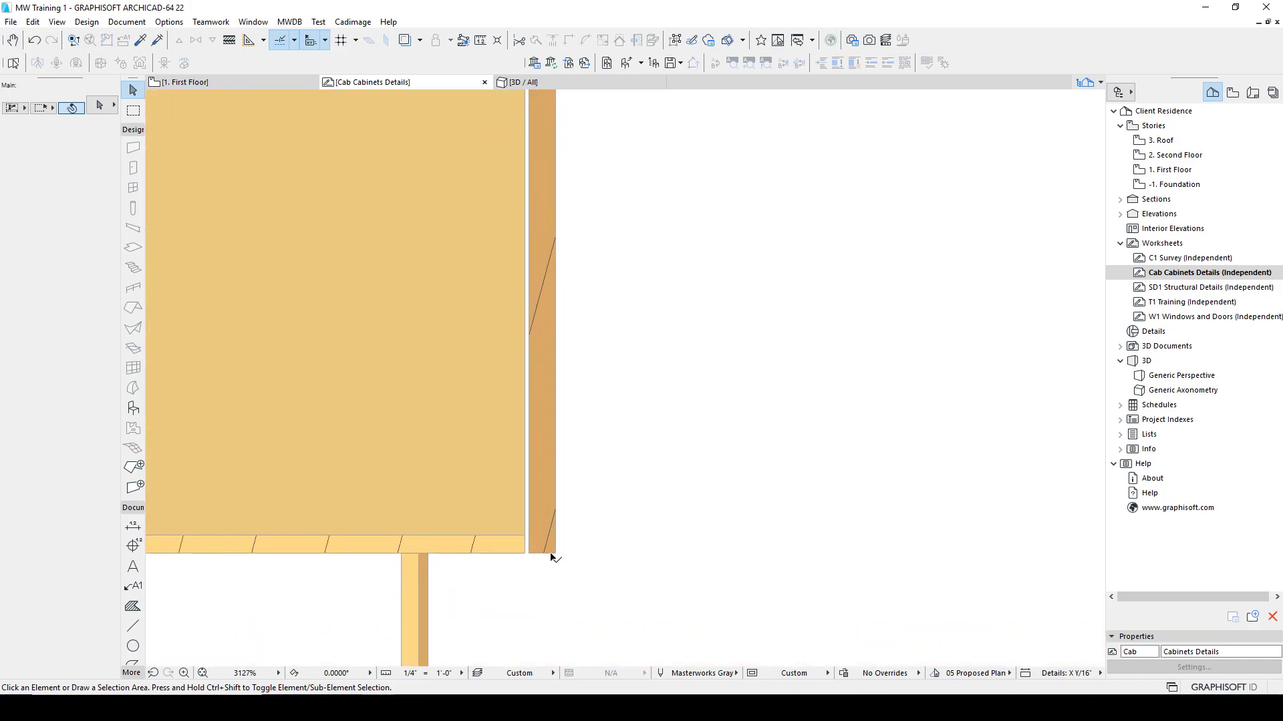
pyautogui.scroll(1, 527, 547)
pyautogui.scroll(-2, 518, 549)
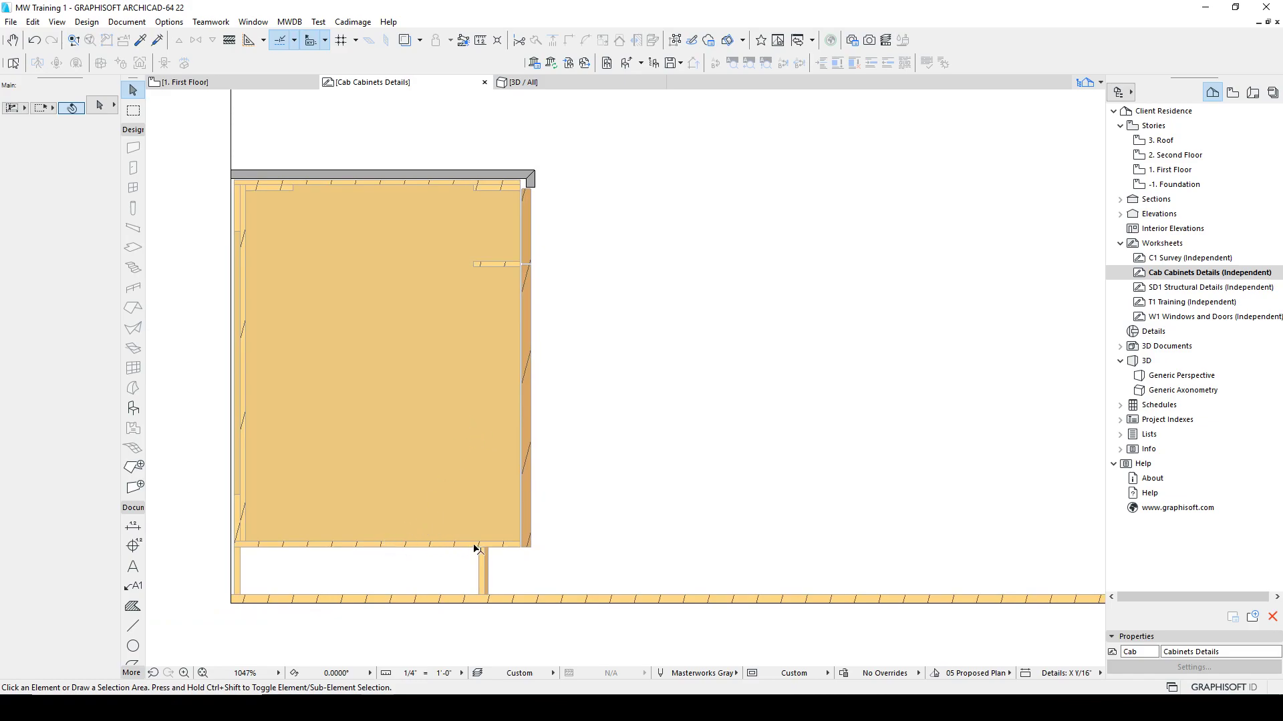
pyautogui.press('m')
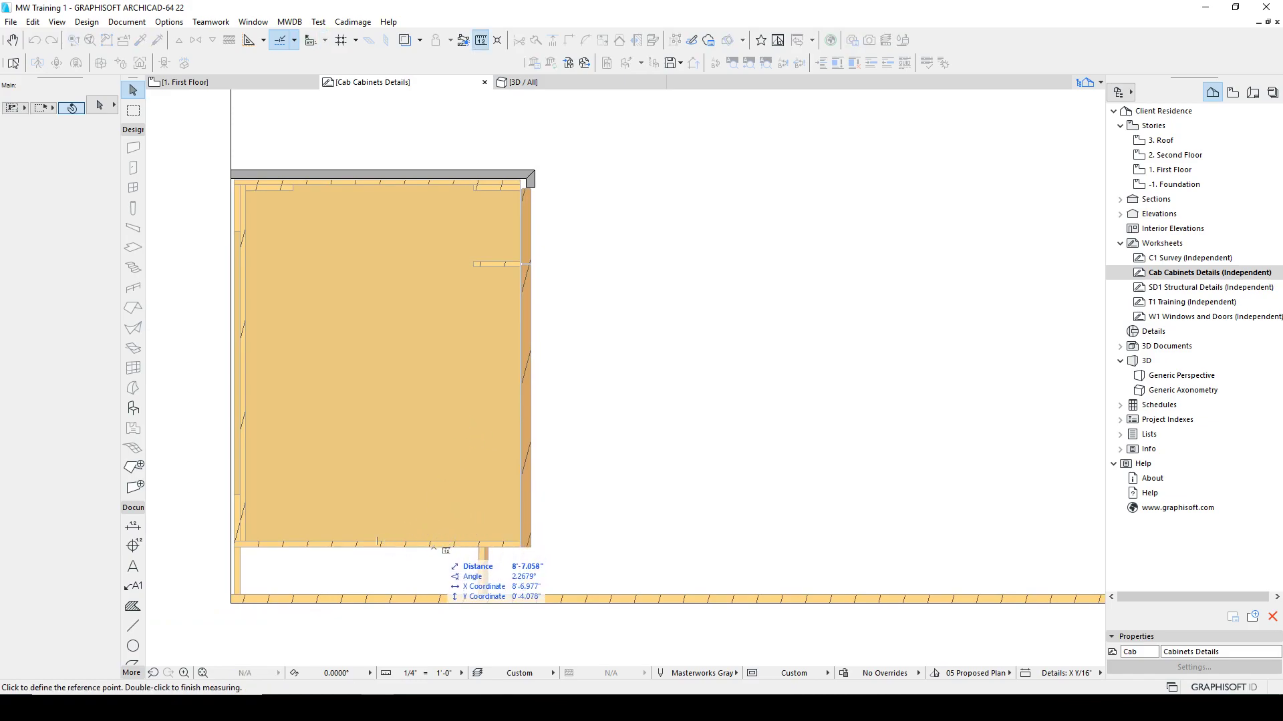
pyautogui.press('Escape')
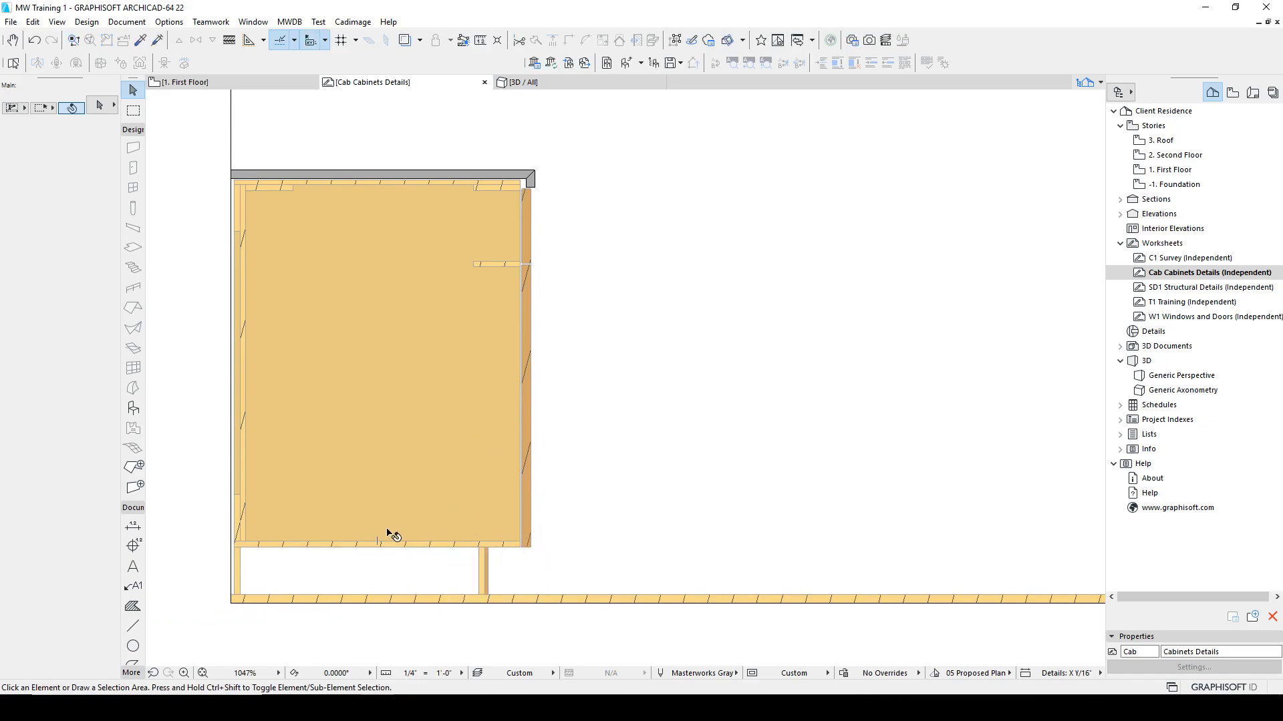
# Marquee the lower cabinet from the middle of the bottom panel upward and stretch it up .25" to thicken the panel.
pyautogui.click(133, 111)
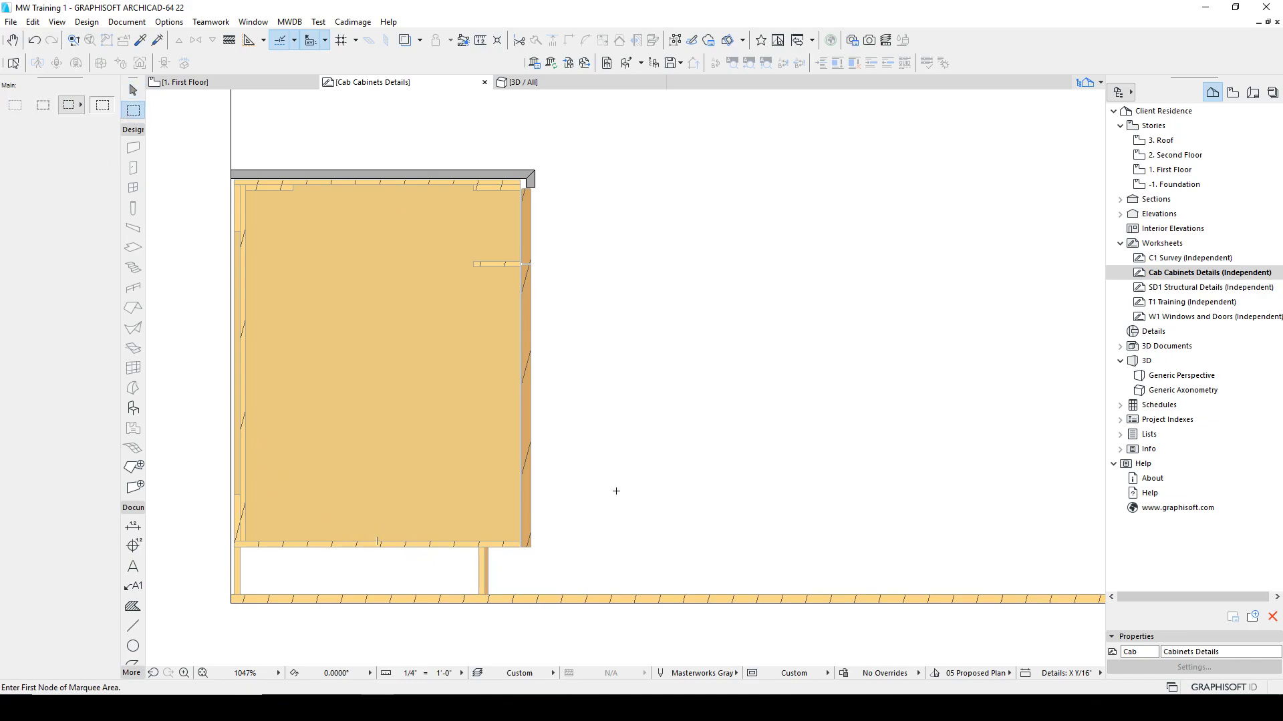
pyautogui.scroll(-2, 563, 503)
pyautogui.scroll(4, 563, 503)
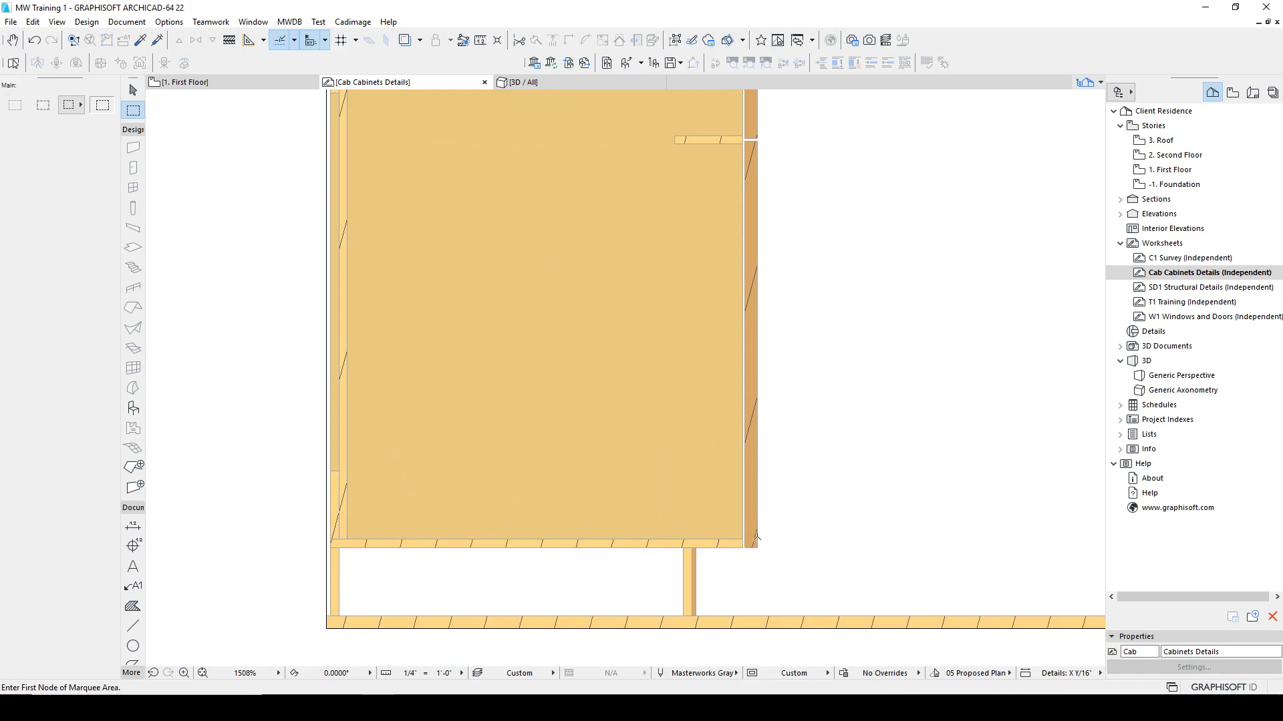
pyautogui.scroll(-1, 755, 536)
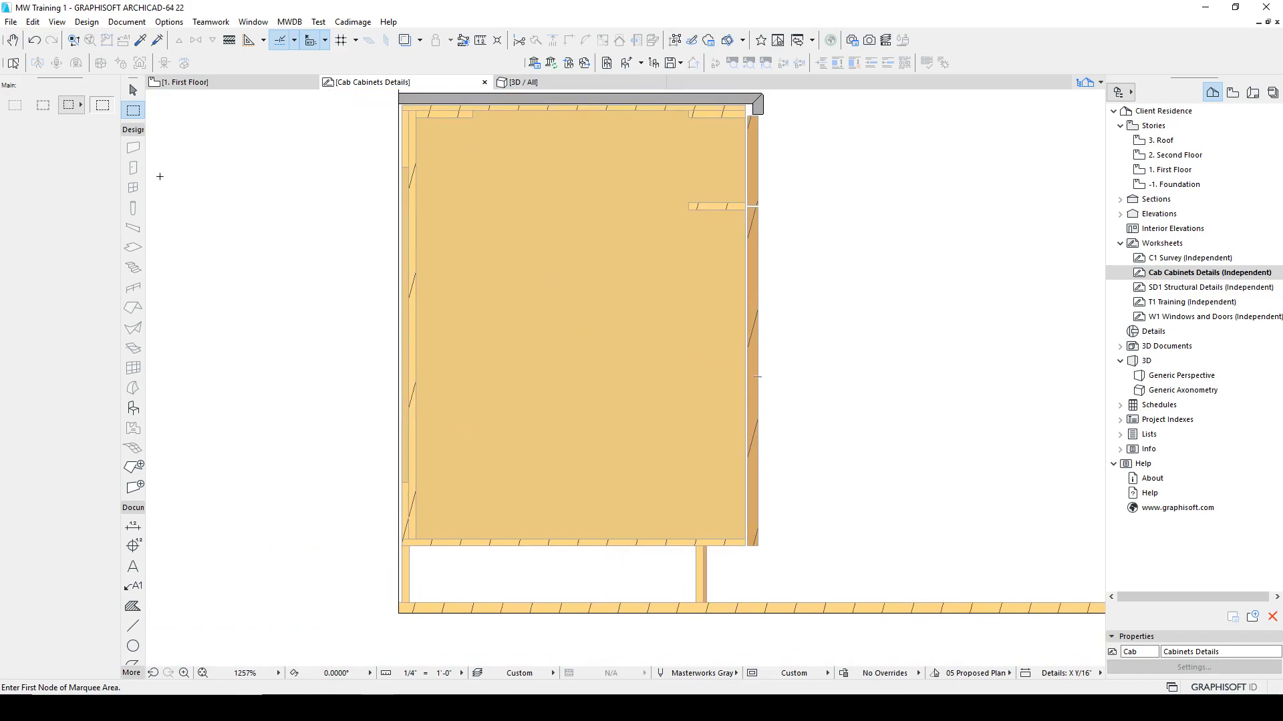
pyautogui.scroll(4, 788, 591)
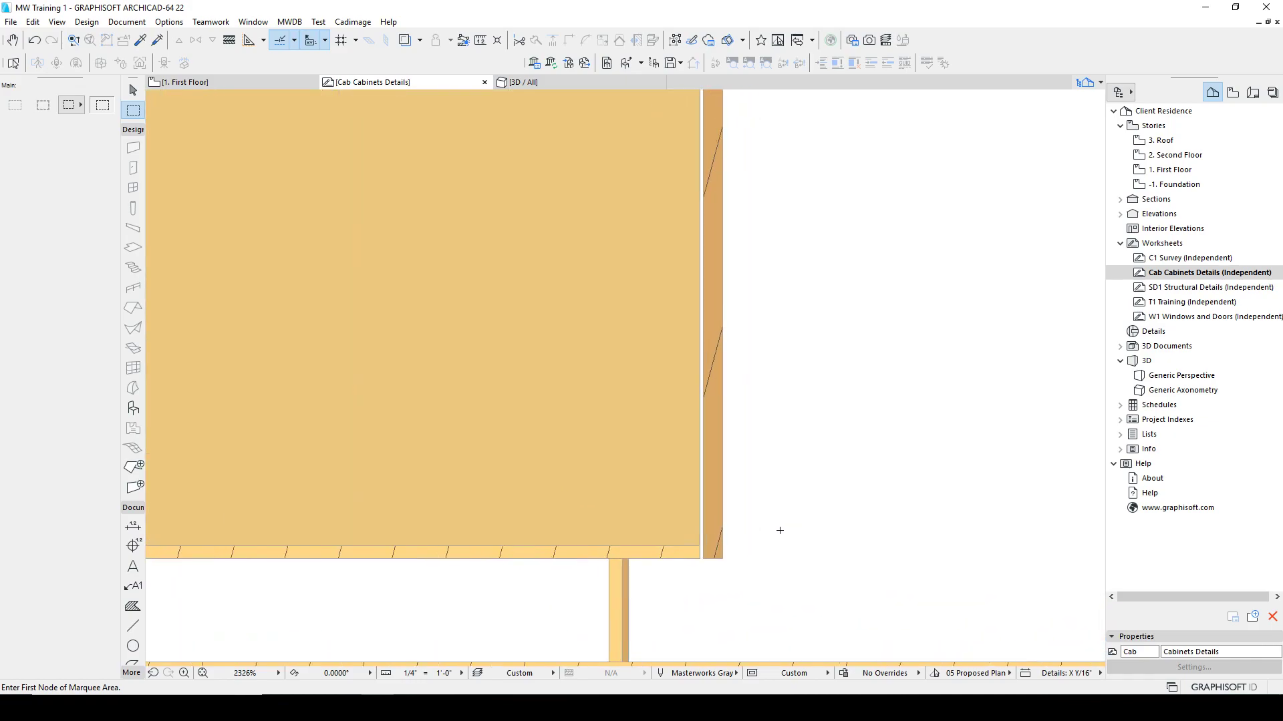
pyautogui.click(733, 553)
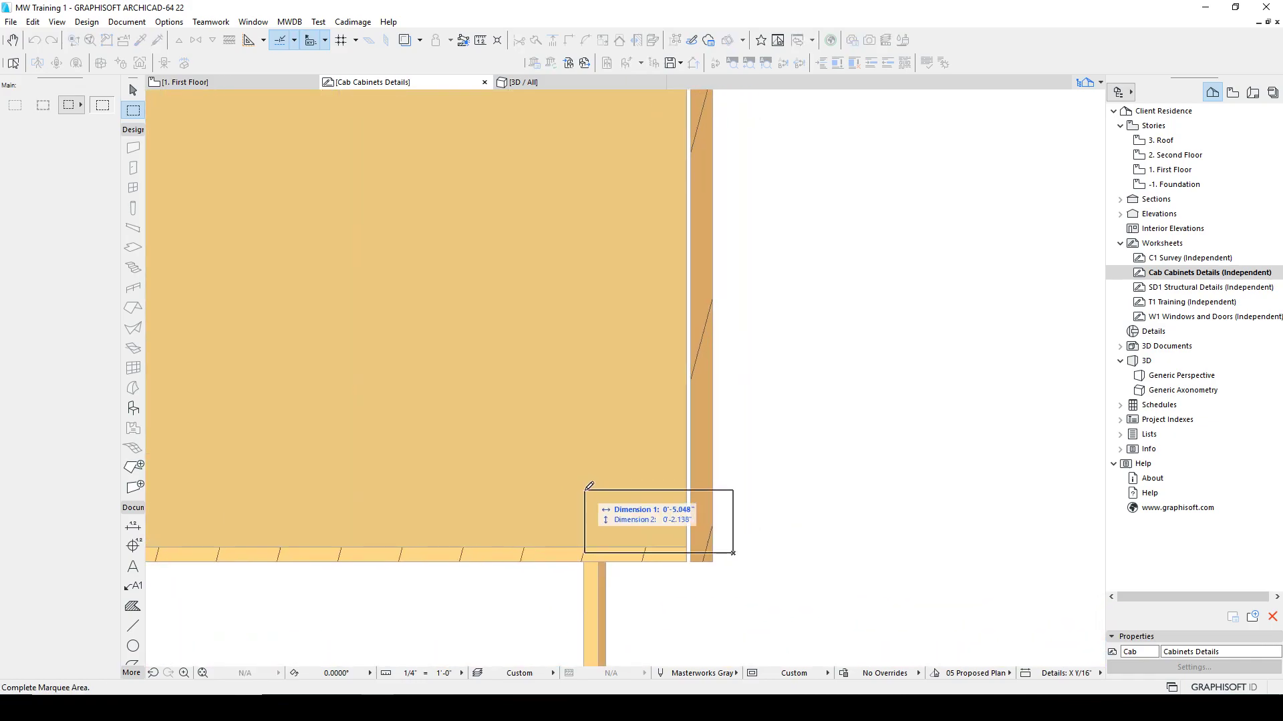
pyautogui.scroll(-5, 508, 471)
pyautogui.click(410, 439)
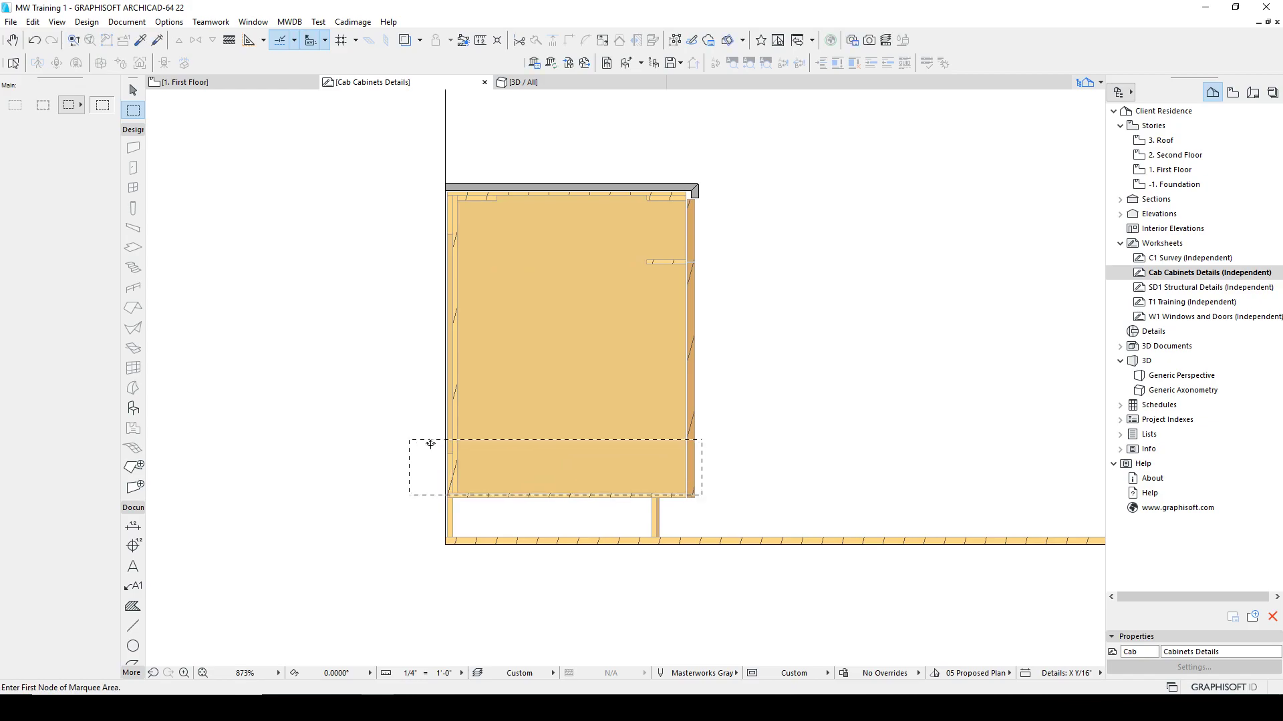
pyautogui.hotkey('ctrl', 'h')
pyautogui.click(741, 470)
pyautogui.write('.25')
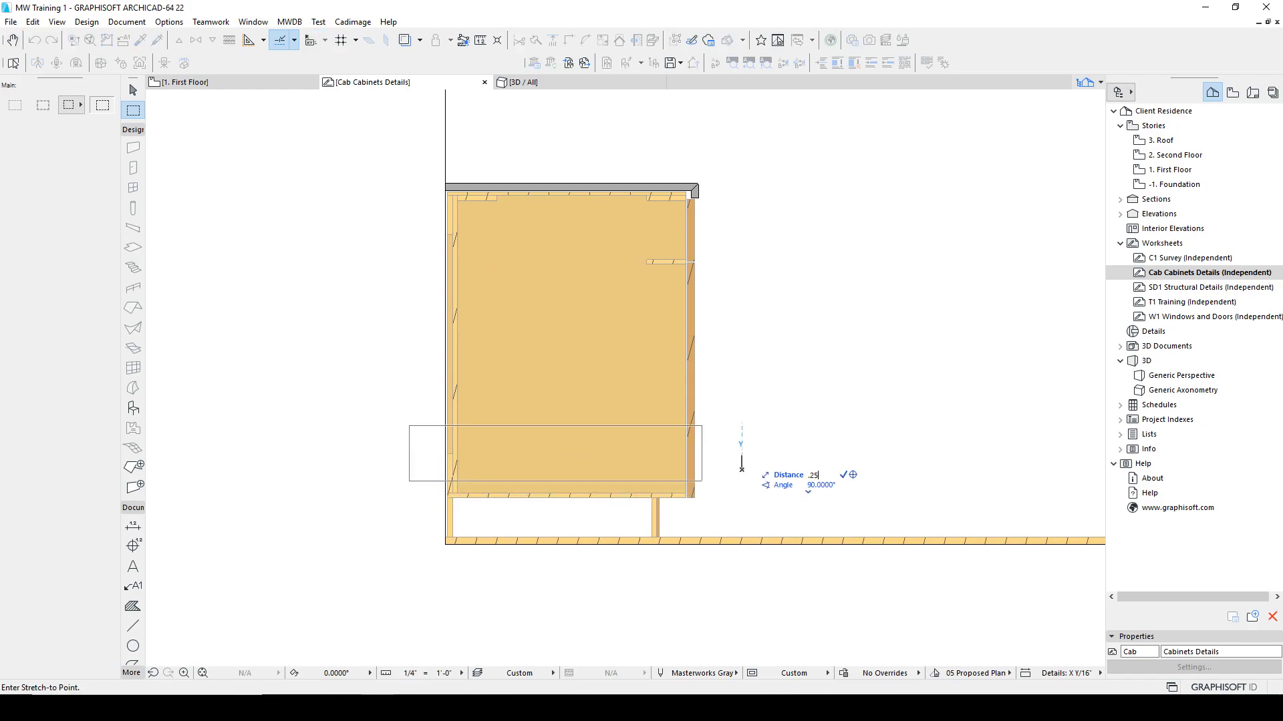
pyautogui.press('Return')
pyautogui.press('Escape')
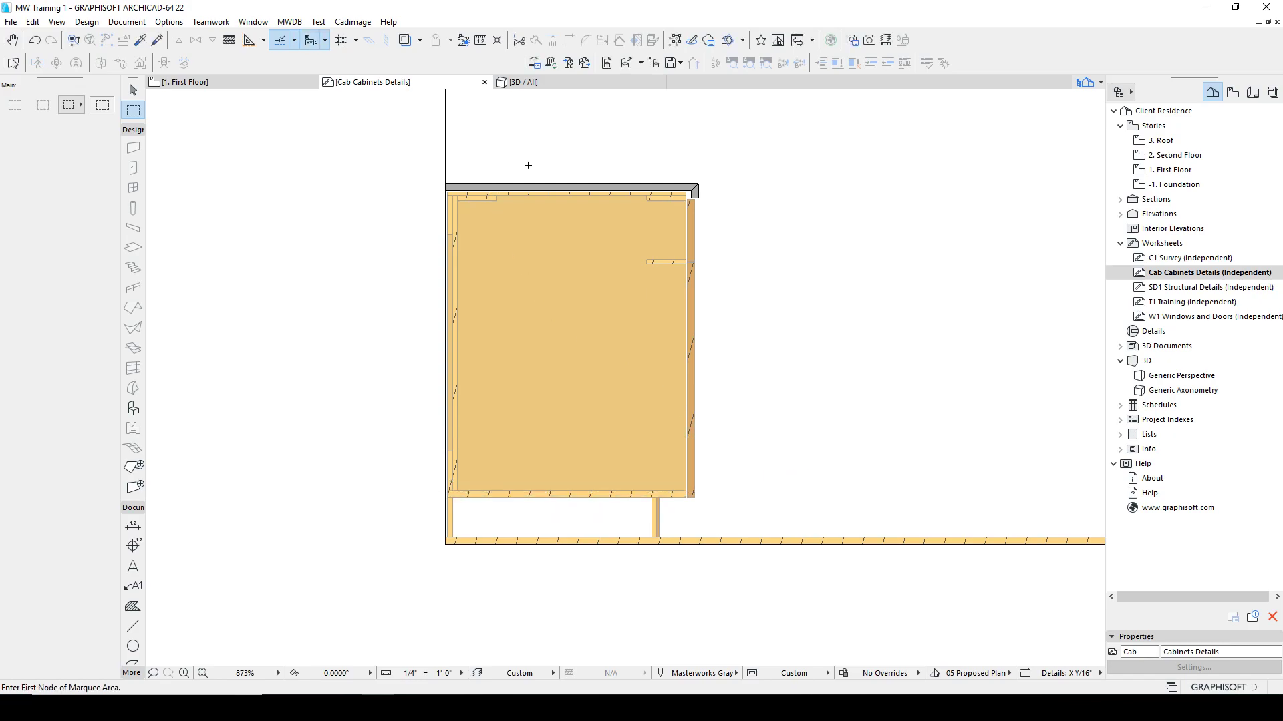
pyautogui.press('Escape')
# Draw a polygonal marquee through the top panel's mid-thickness, around the countertop nosing, enclosing the drawer front's top, the drawer rail and the door's top.
pyautogui.scroll(1, 654, 203)
pyautogui.scroll(3, 668, 202)
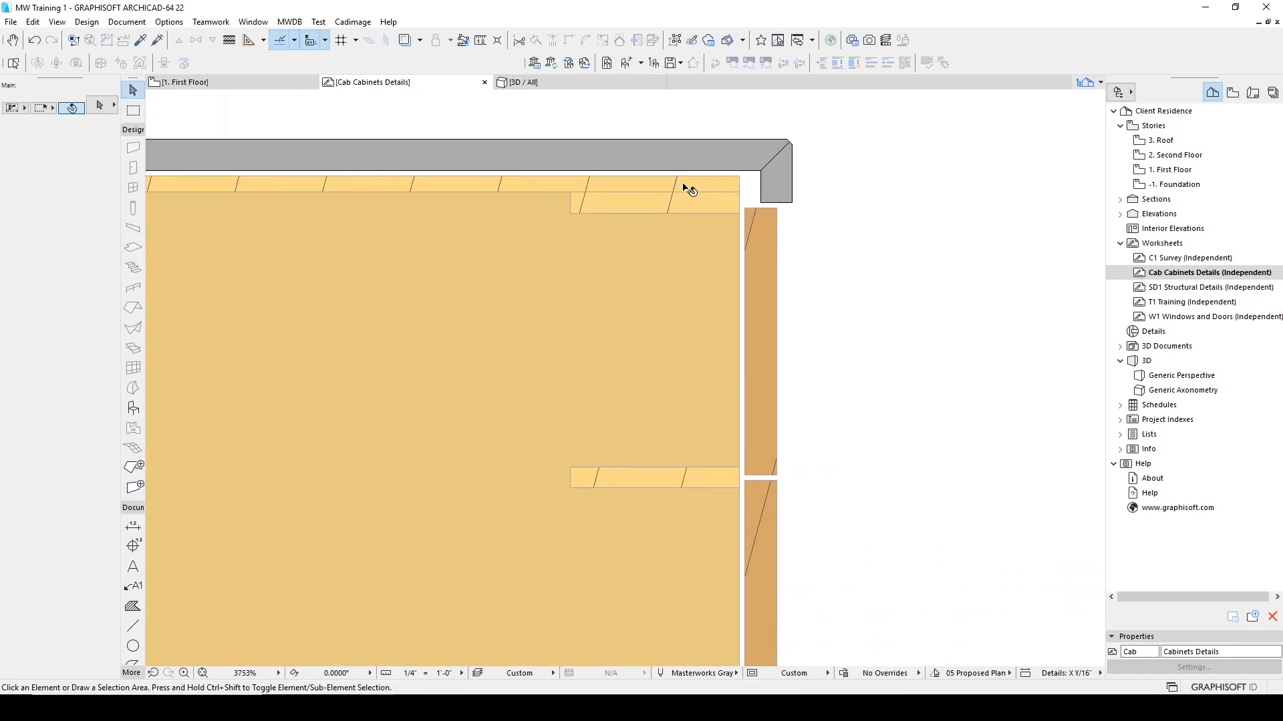
pyautogui.scroll(-1, 690, 191)
pyautogui.moveTo(692, 204); pyautogui.dragTo(805, 245, button='middle')
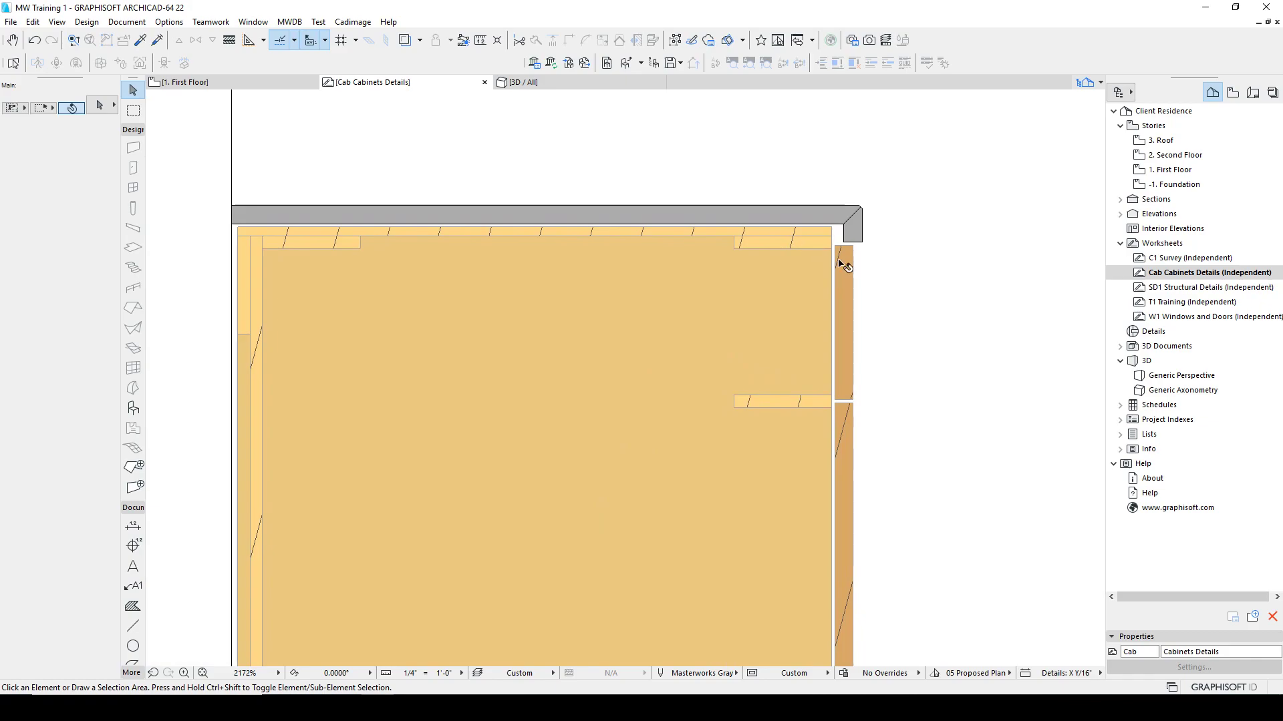
pyautogui.scroll(-1, 623, 267)
pyautogui.moveTo(624, 267); pyautogui.dragTo(570, 267, button='middle')
pyautogui.scroll(1, 570, 266)
pyautogui.click(133, 111)
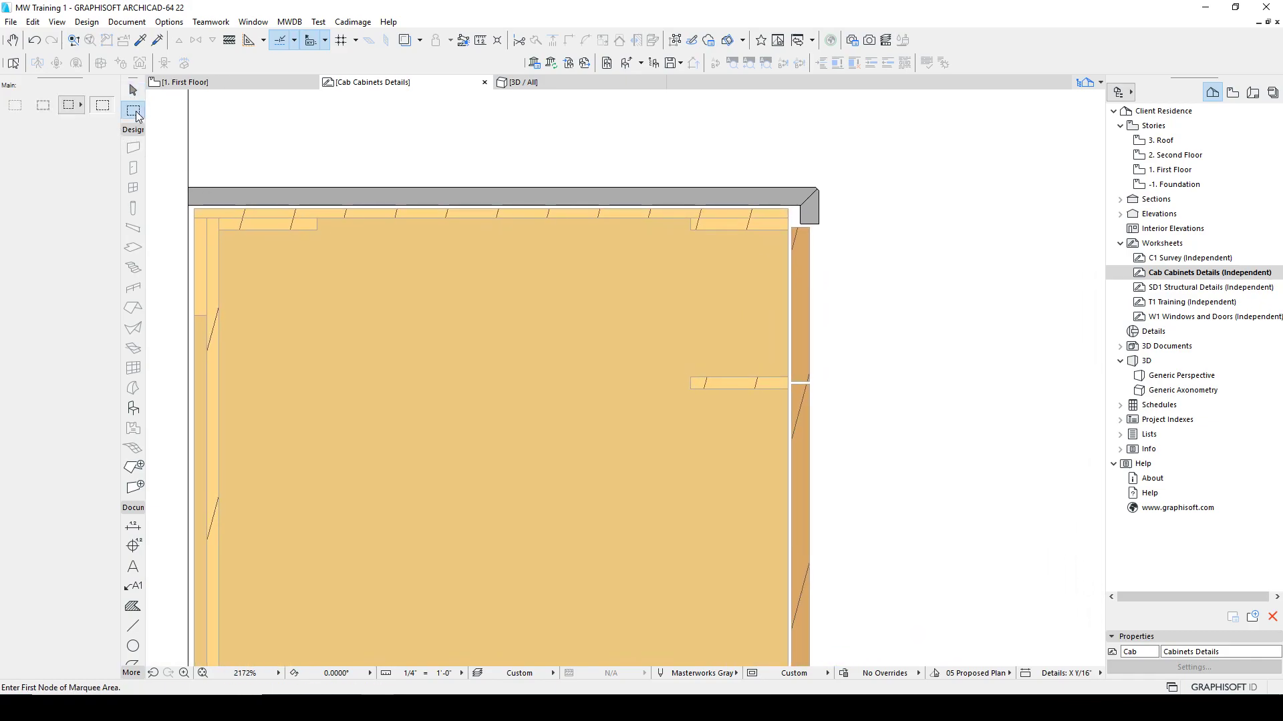
pyautogui.click(167, 213)
pyautogui.click(71, 105)
pyautogui.click(78, 104)
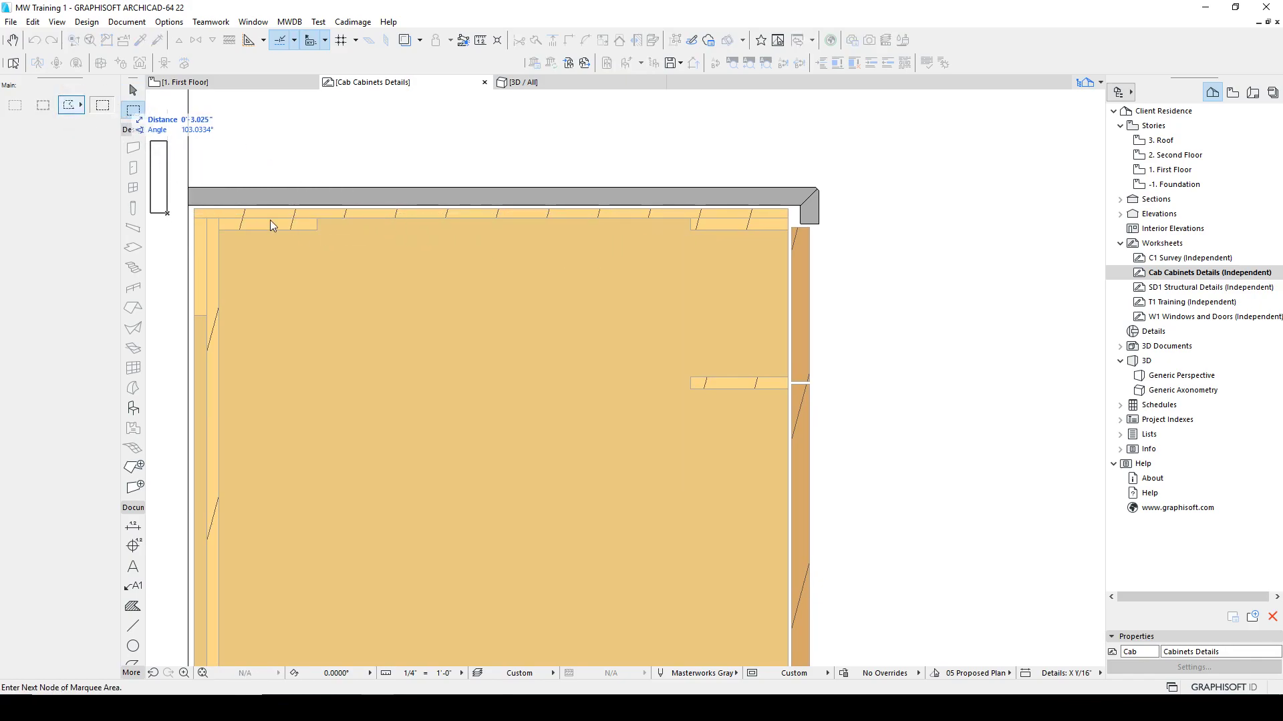
pyautogui.click(796, 212)
pyautogui.scroll(3, 795, 214)
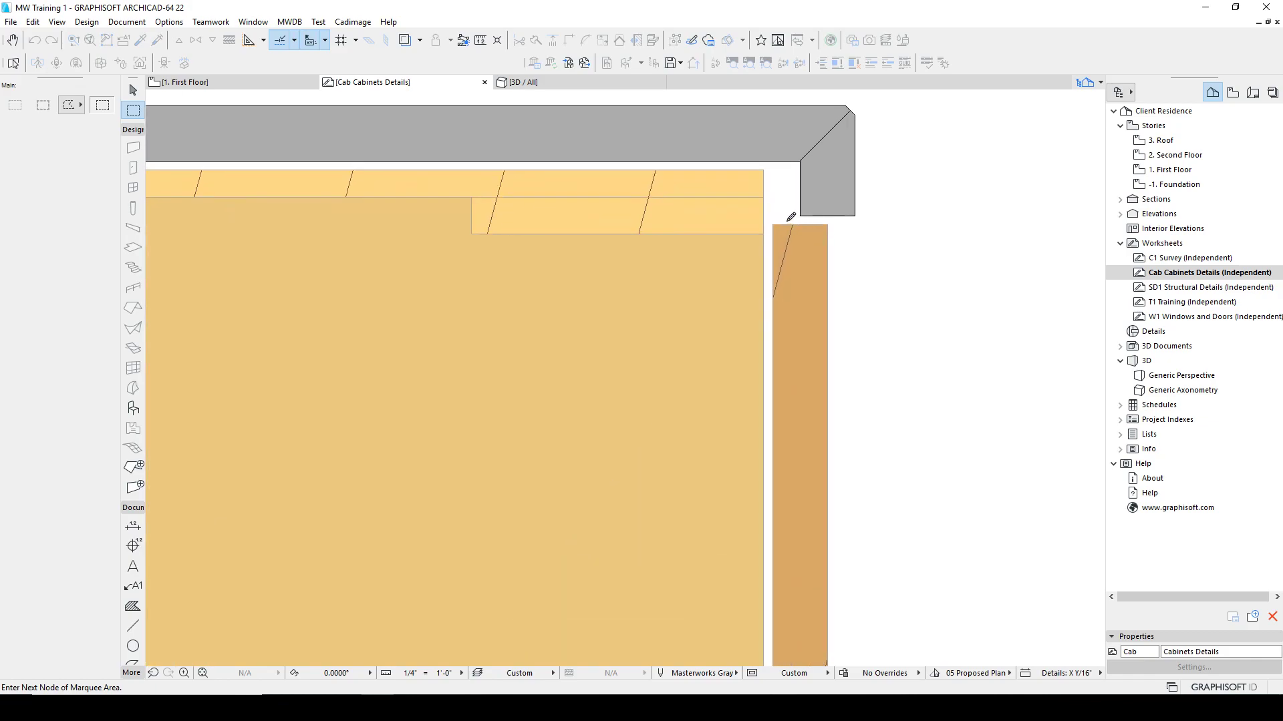
pyautogui.click(783, 225)
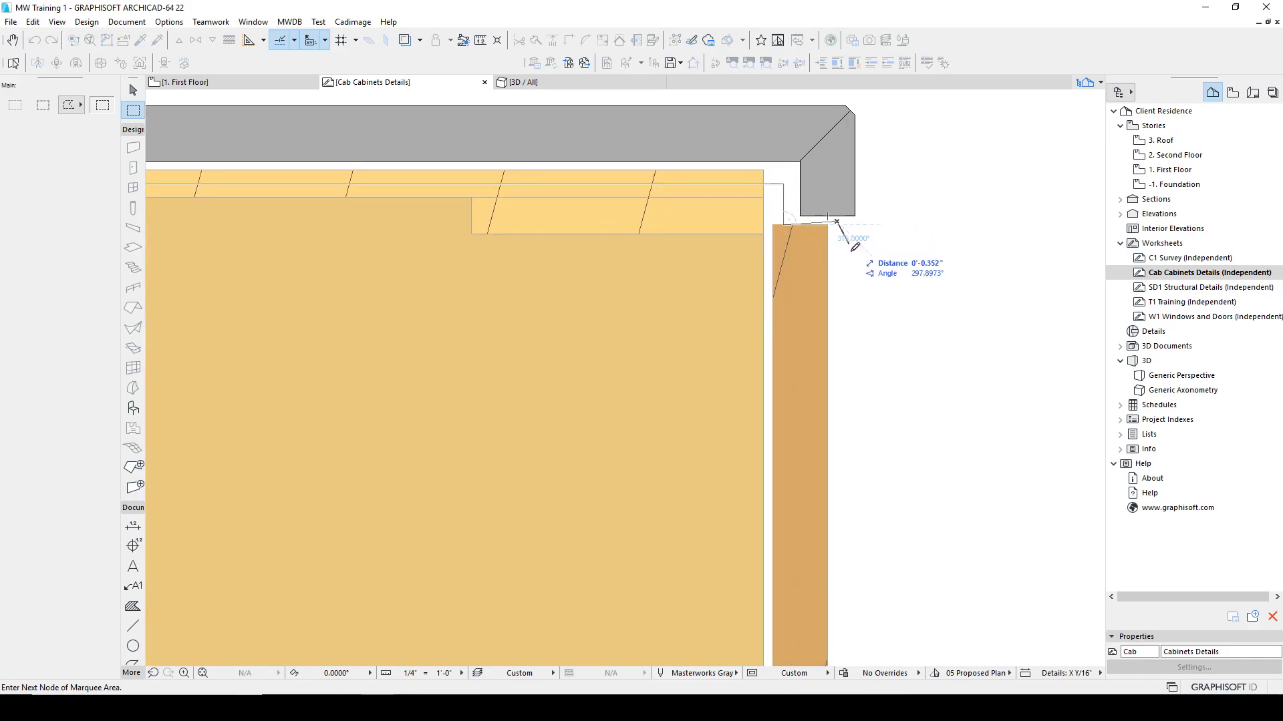
pyautogui.scroll(-3, 889, 422)
pyautogui.click(879, 540)
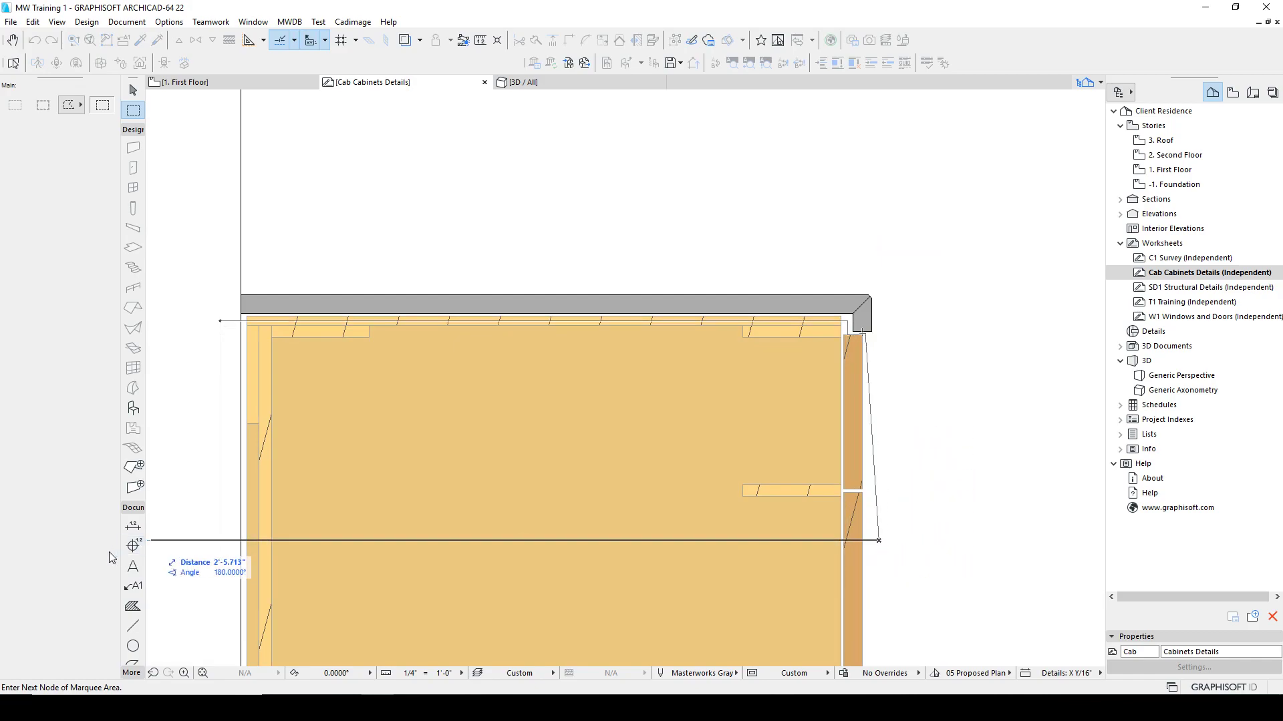
pyautogui.click(177, 546)
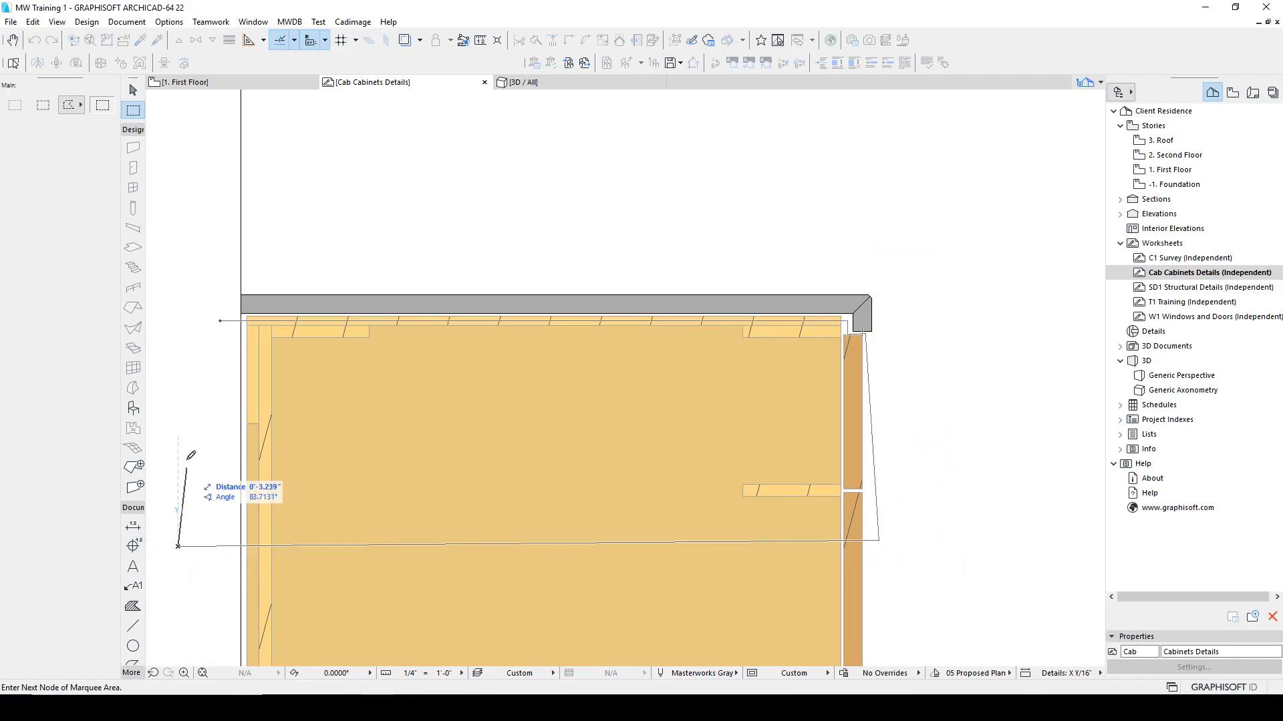
pyautogui.doubleClick(222, 318)
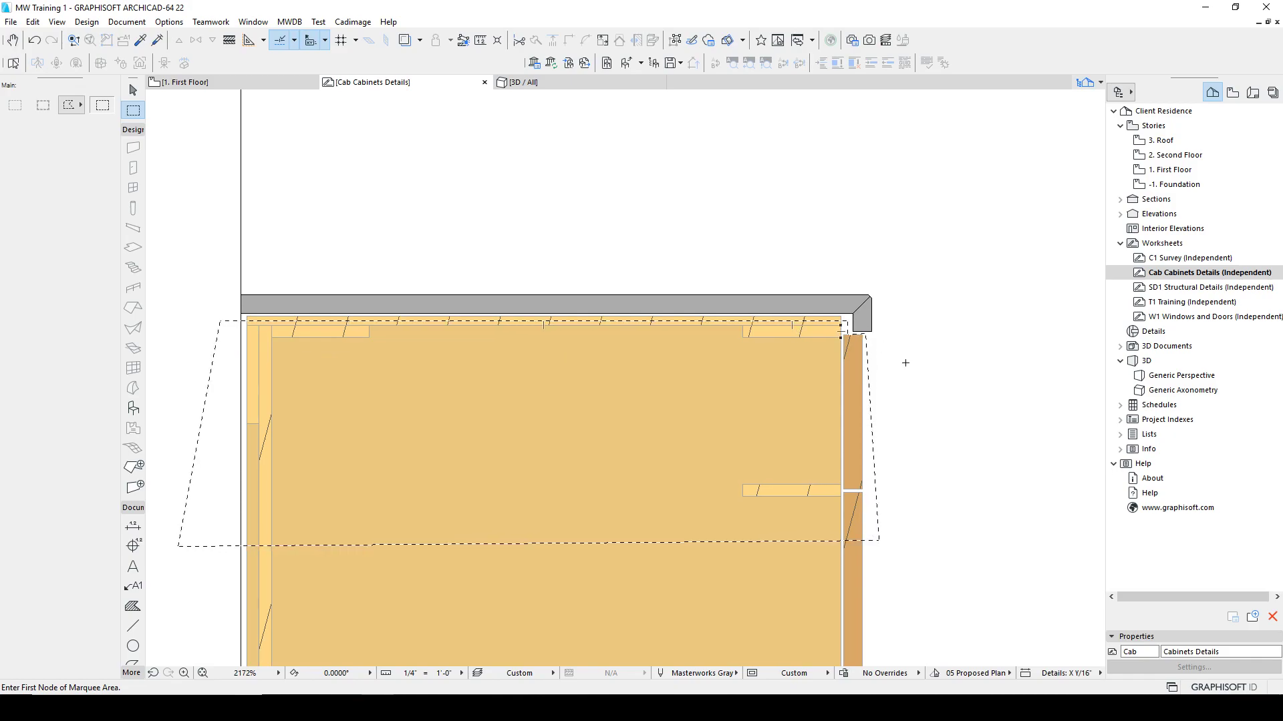
# Try to stretch the marqueed top panel edge, rails and drawer front straight down to thicken the cabinet's top panel.
pyautogui.scroll(5, 883, 327)
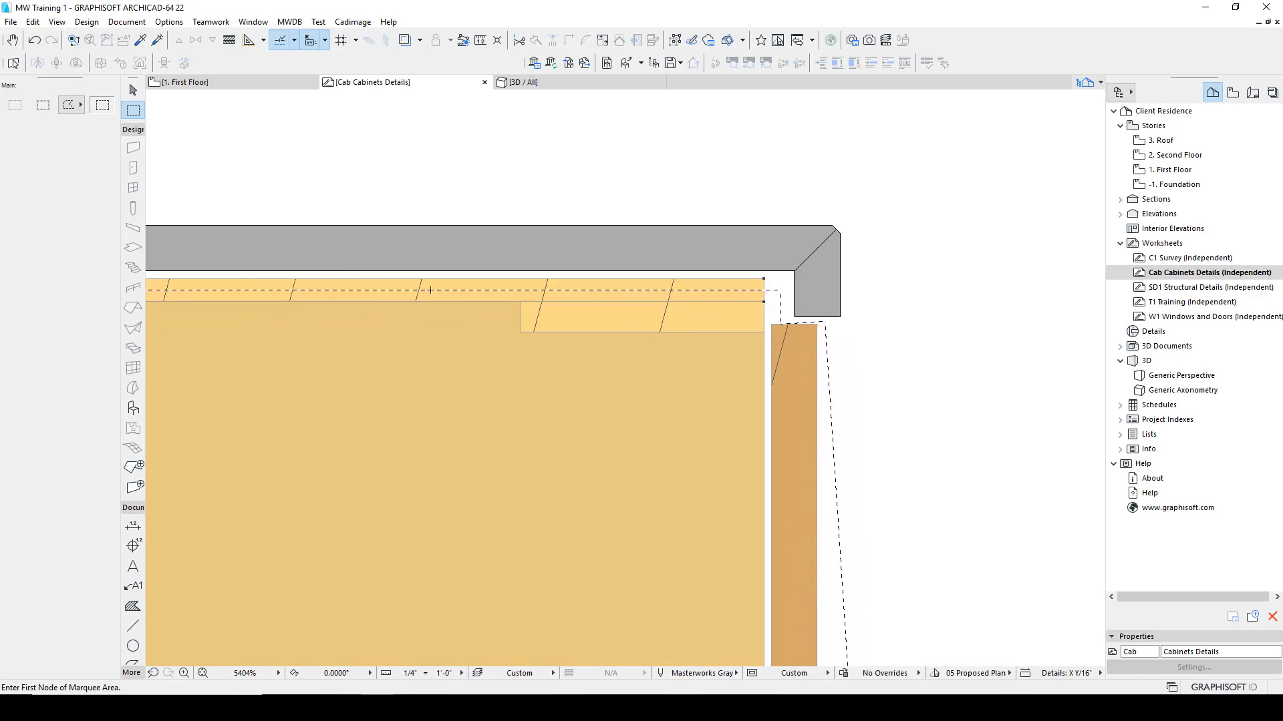
pyautogui.moveTo(466, 313); pyautogui.dragTo(758, 329, button='middle')
pyautogui.scroll(-5, 759, 329)
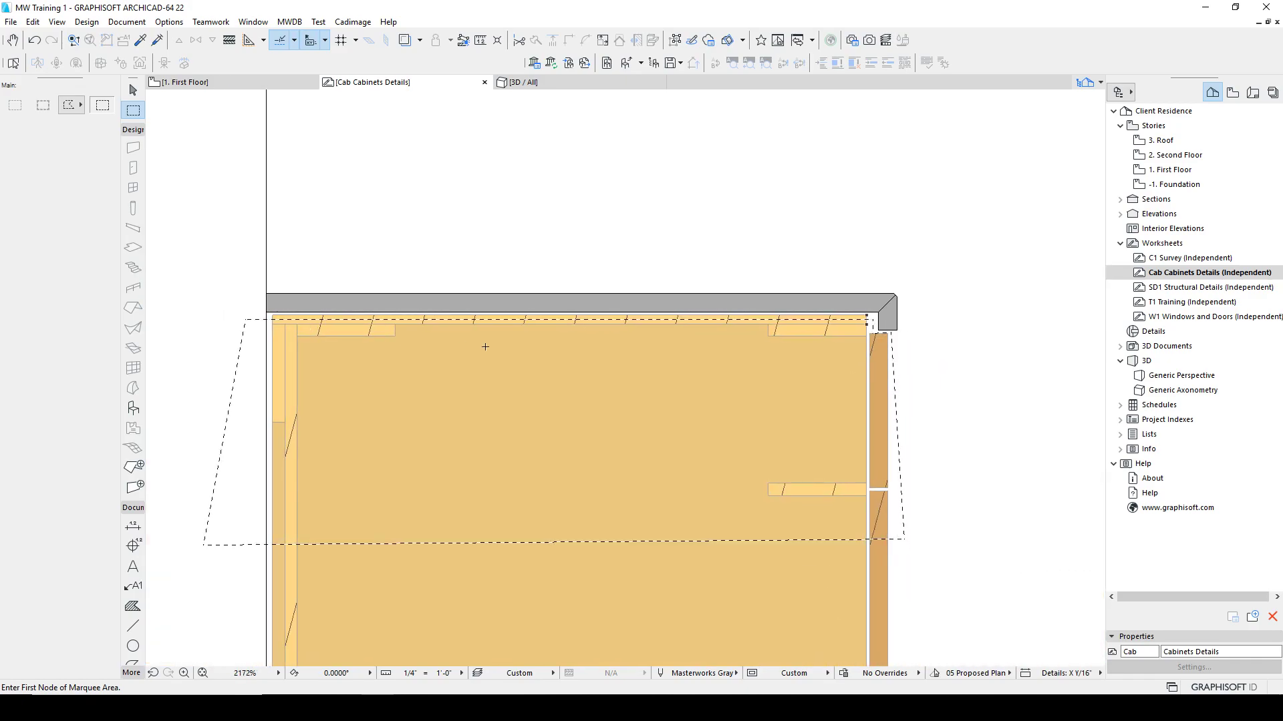
pyautogui.hotkey('ctrl', 'h')
pyautogui.click(989, 334)
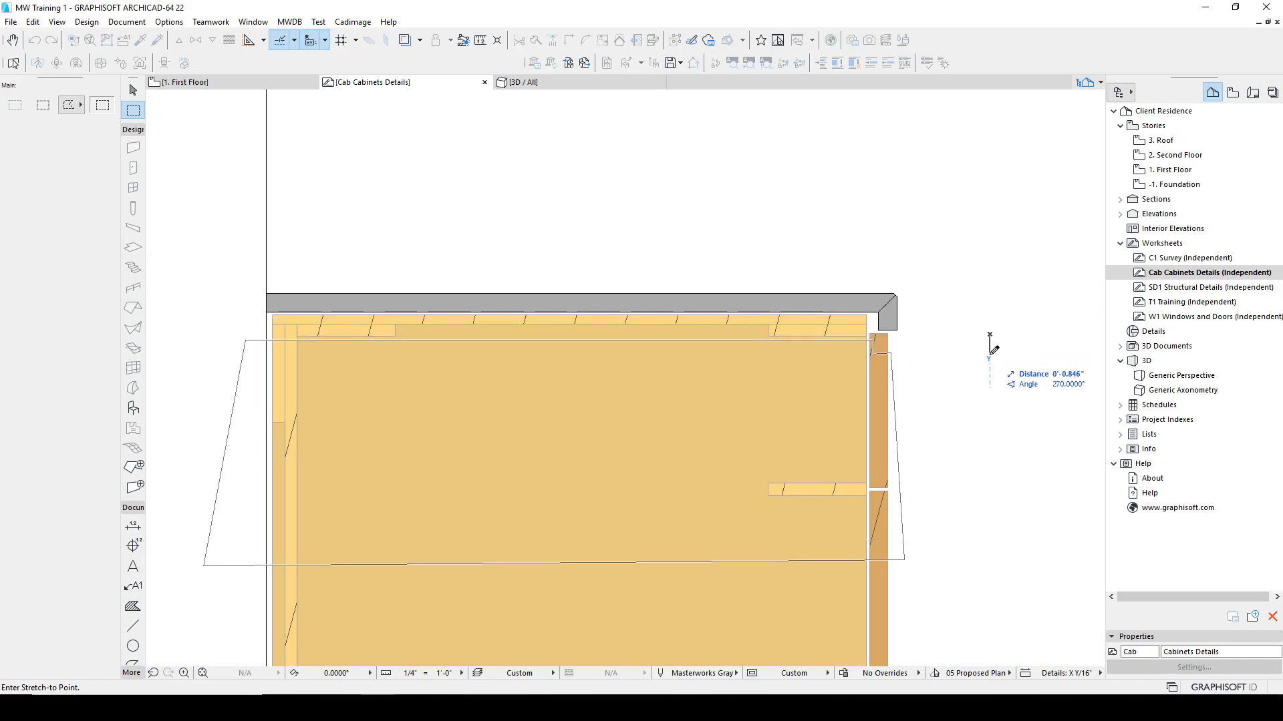
pyautogui.write('r.')
pyautogui.press('Return')
pyautogui.press('Escape')
pyautogui.press('Escape')
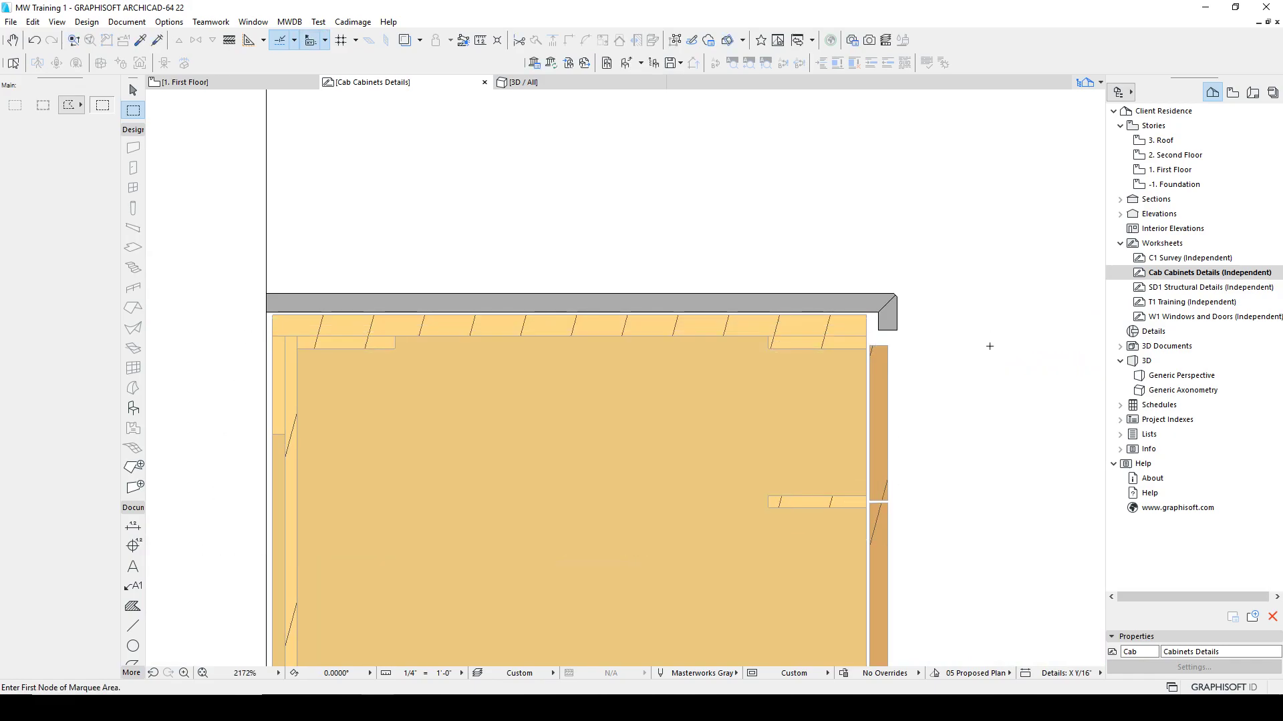
# Measure the thickened top panel and undo the downward stretch.
pyautogui.press('m')
pyautogui.click(852, 336)
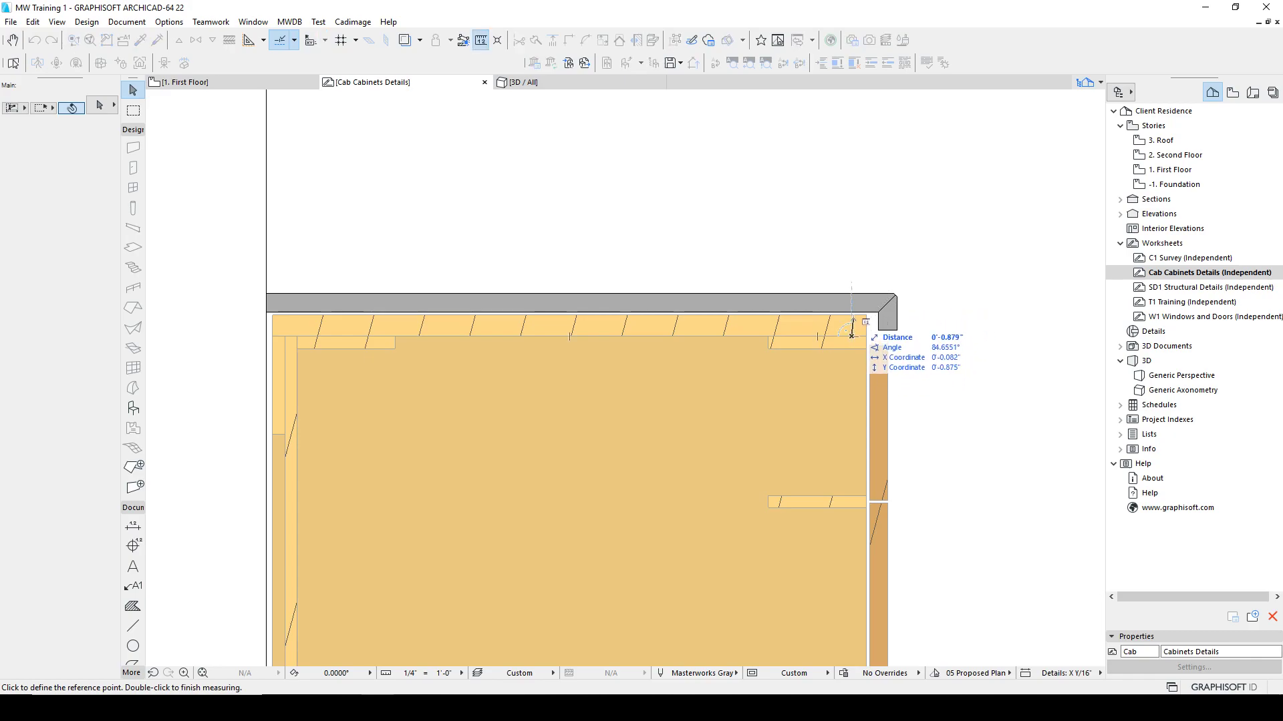
pyautogui.press('Escape')
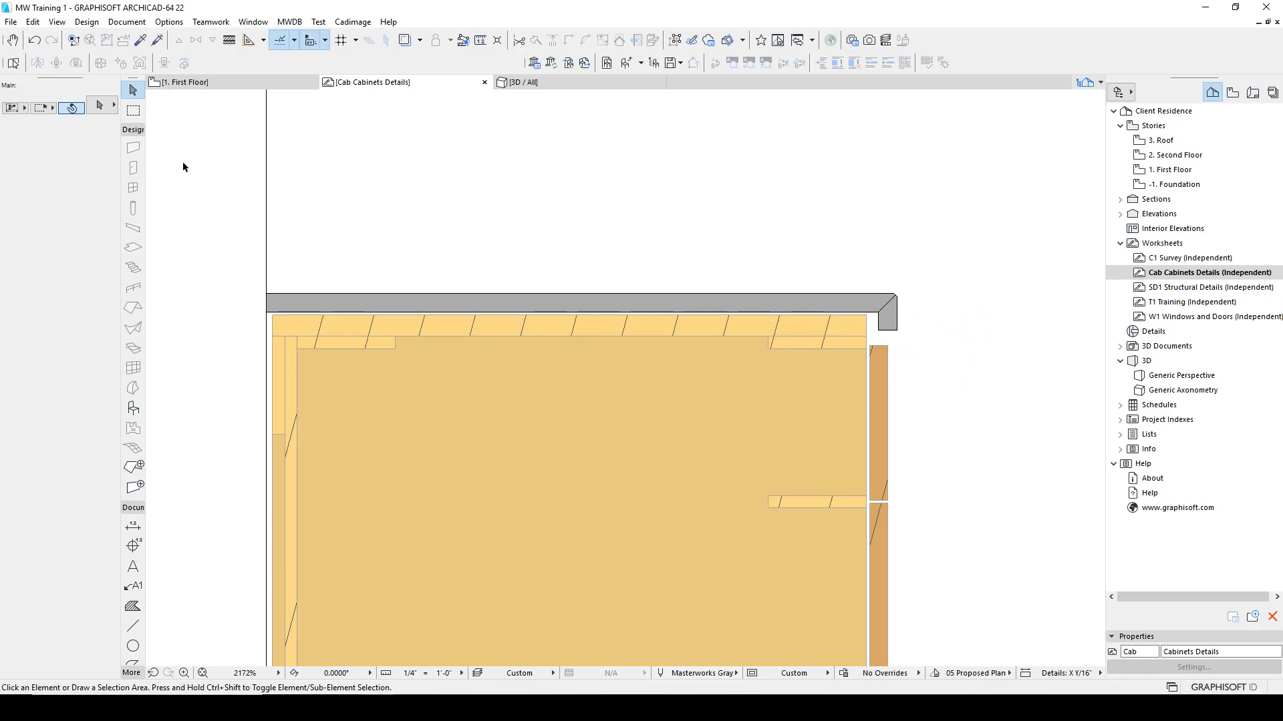
pyautogui.hotkey('ctrl', 'z')
pyautogui.press('Escape')
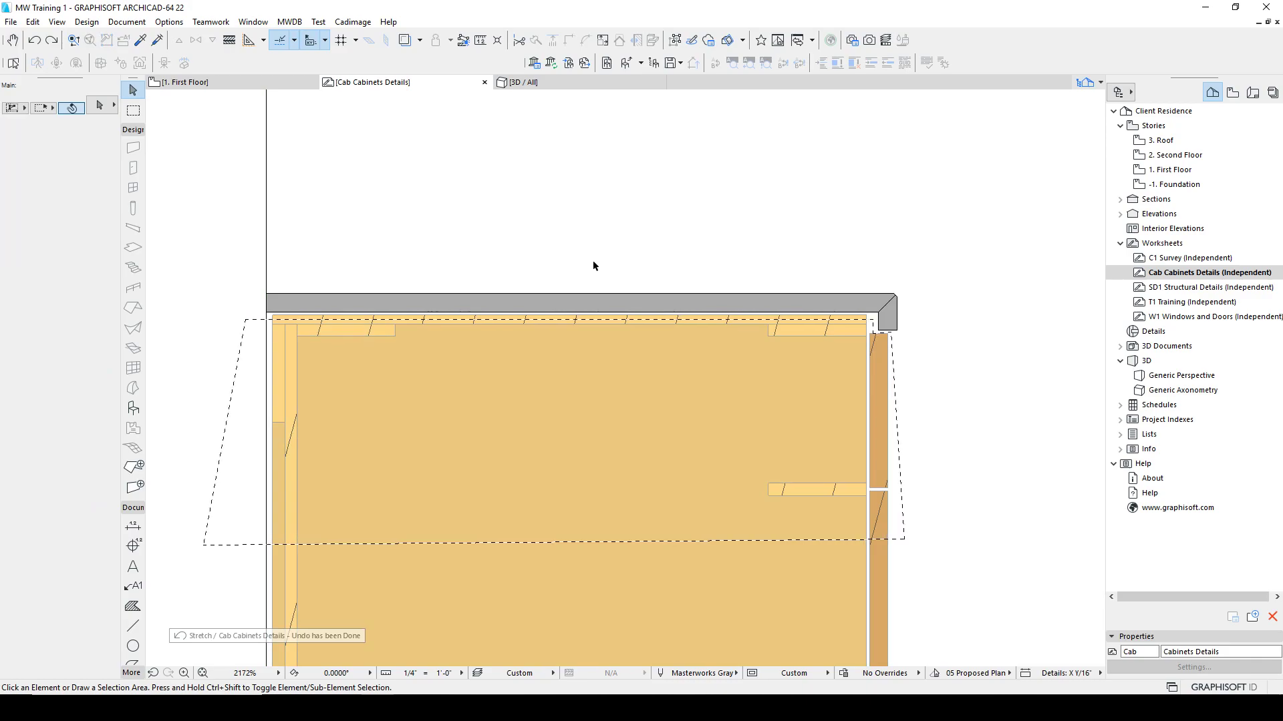
# Try to stretch the marqueed top panel edge and the parts below it straight down by .125".
pyautogui.hotkey('ctrl', 'h')
pyautogui.click(874, 336)
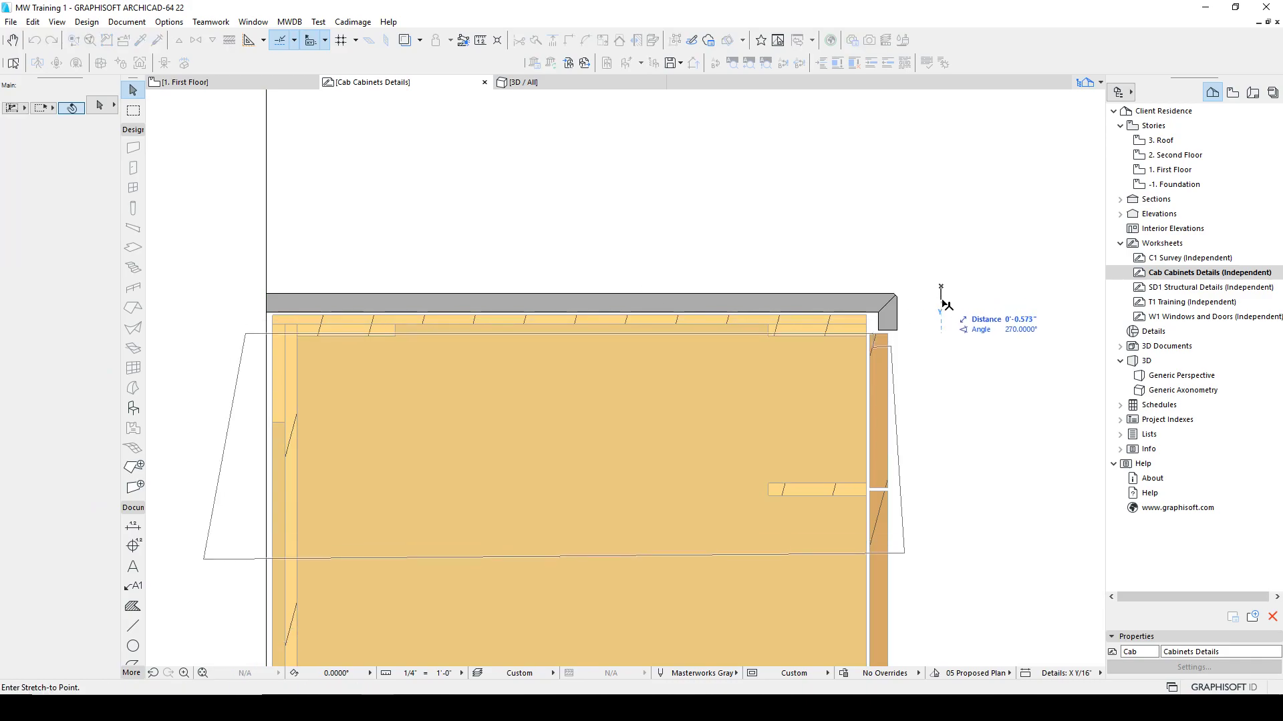
pyautogui.write('.')
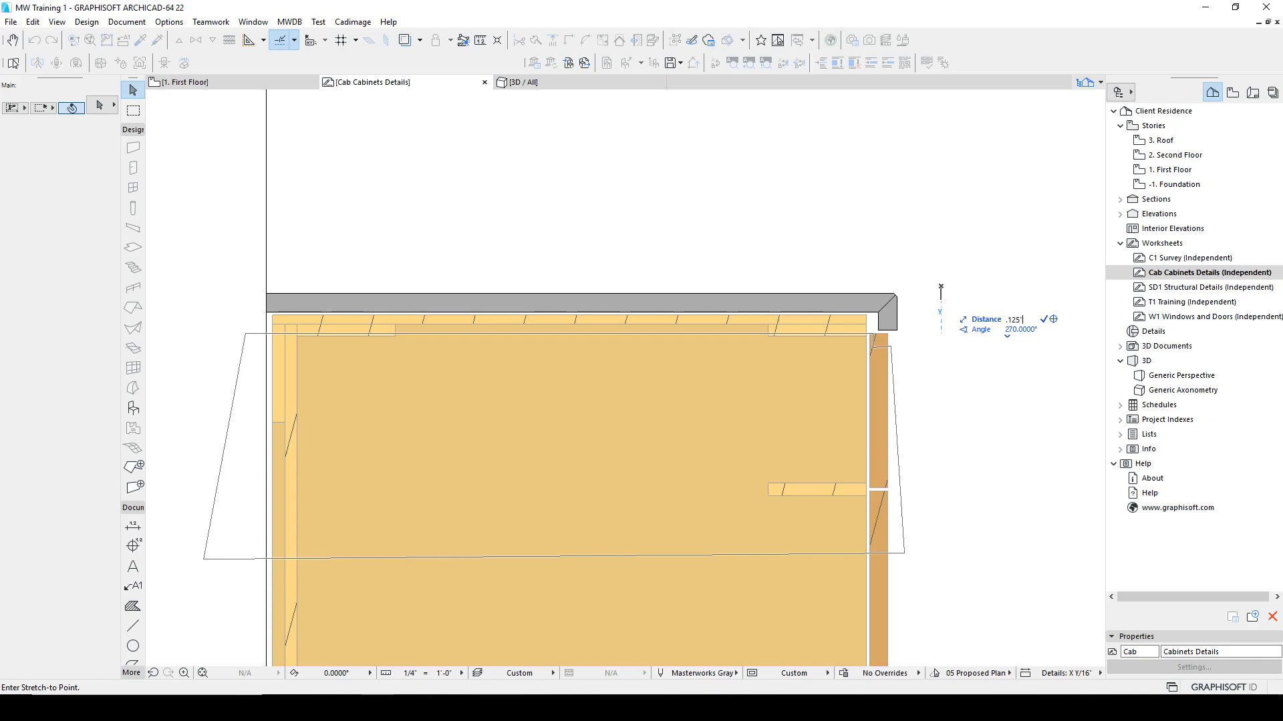
pyautogui.write('125')
pyautogui.press('Return')
pyautogui.press('Escape')
# Check the top panel with the Measure tool and undo the .125" stretch.
pyautogui.press('m')
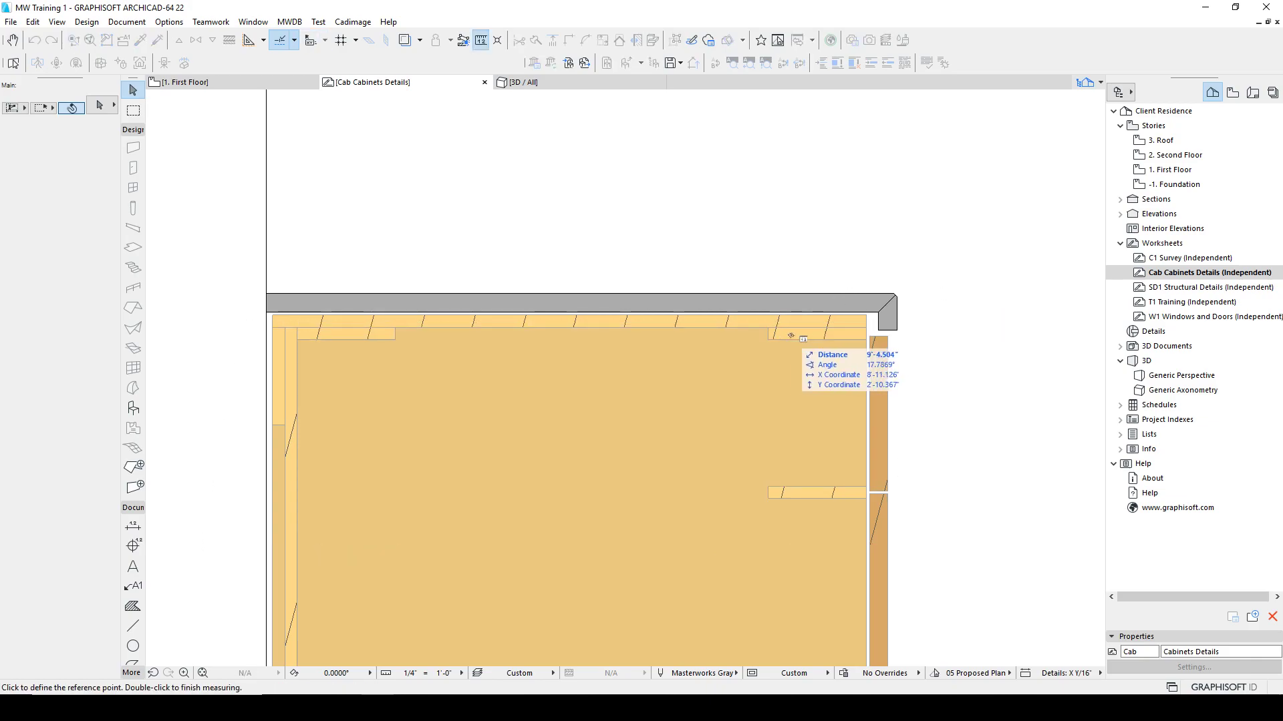
pyautogui.press('Escape')
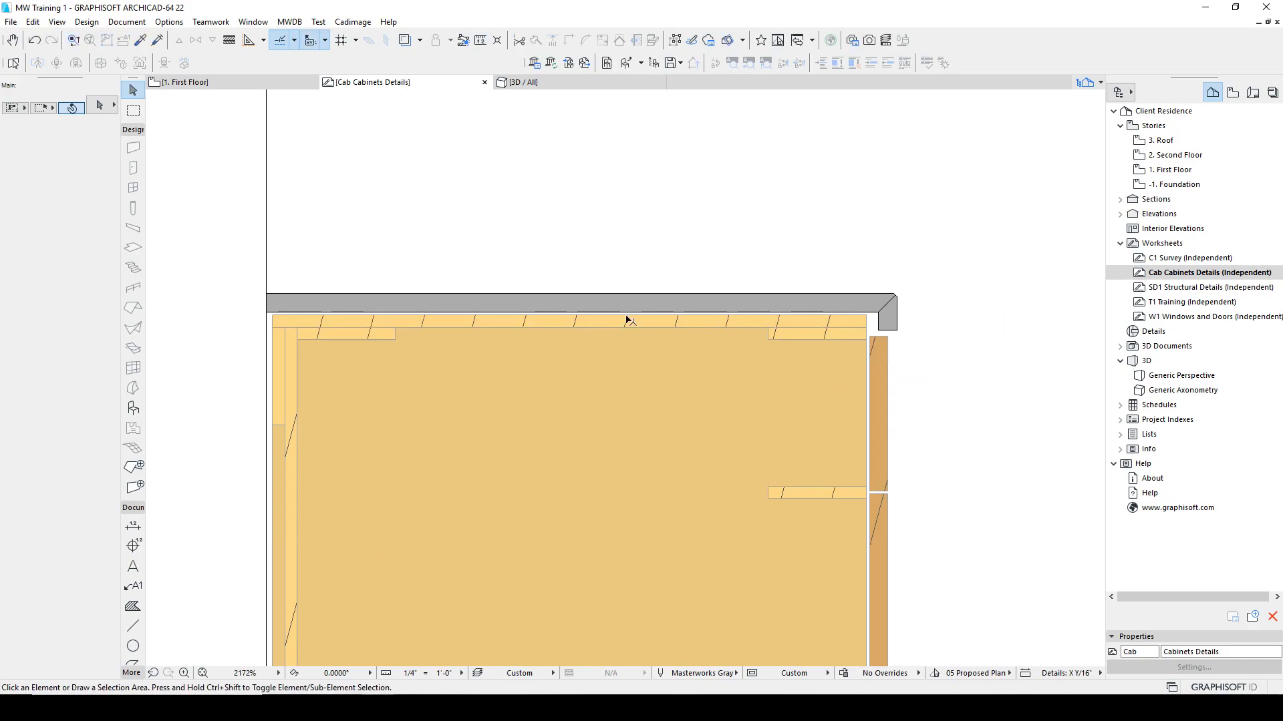
pyautogui.hotkey('ctrl', 'z')
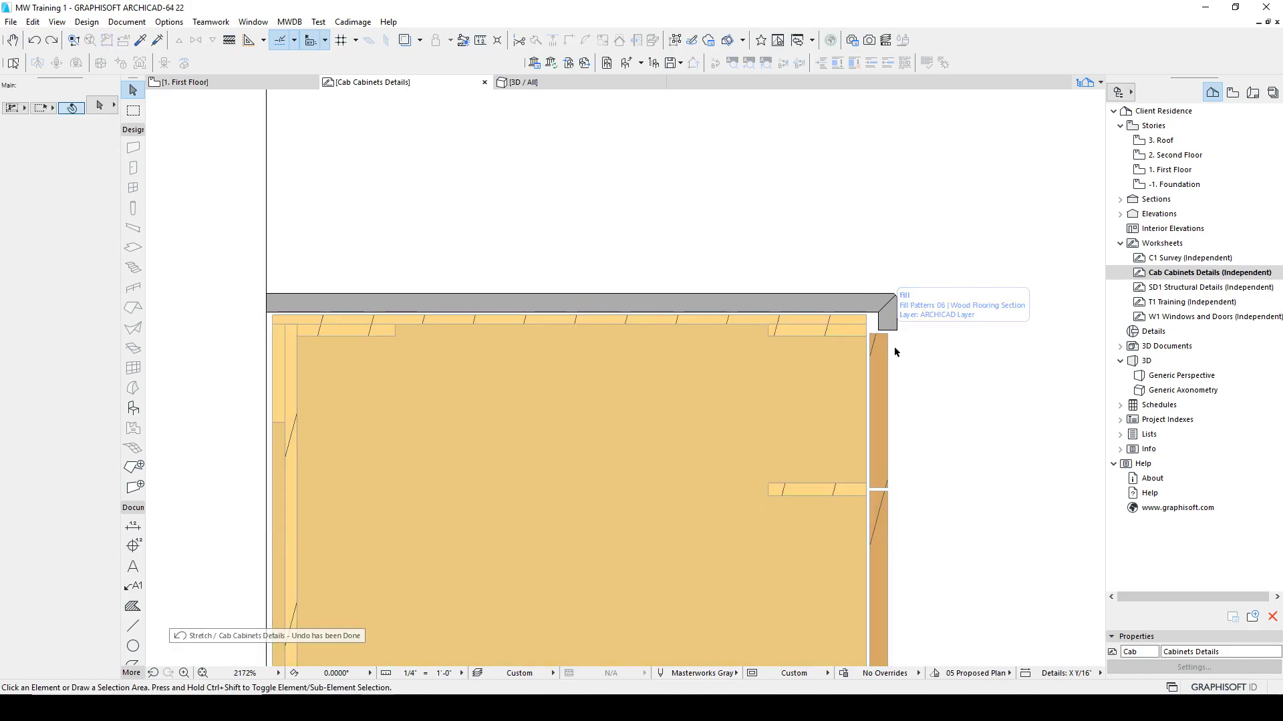
pyautogui.scroll(3, 850, 310)
pyautogui.scroll(2, 849, 311)
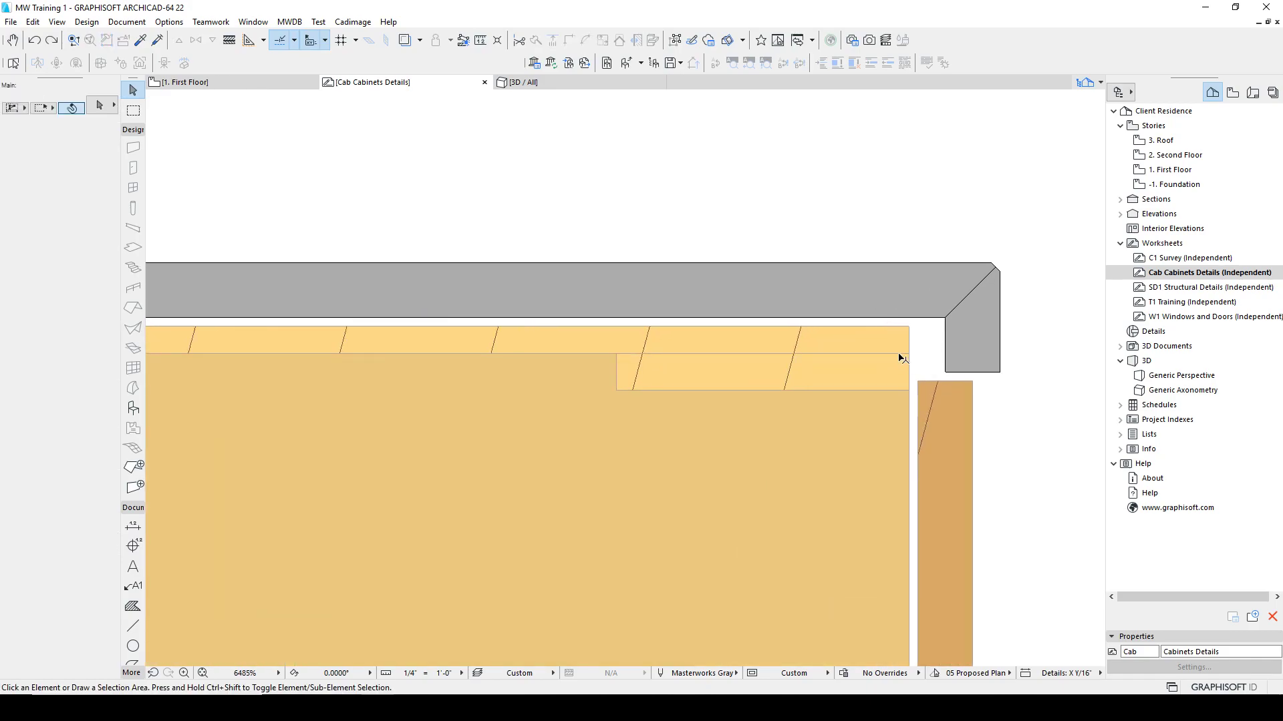
# Measure the thickness of the cabinet's top panel.
pyautogui.press('m')
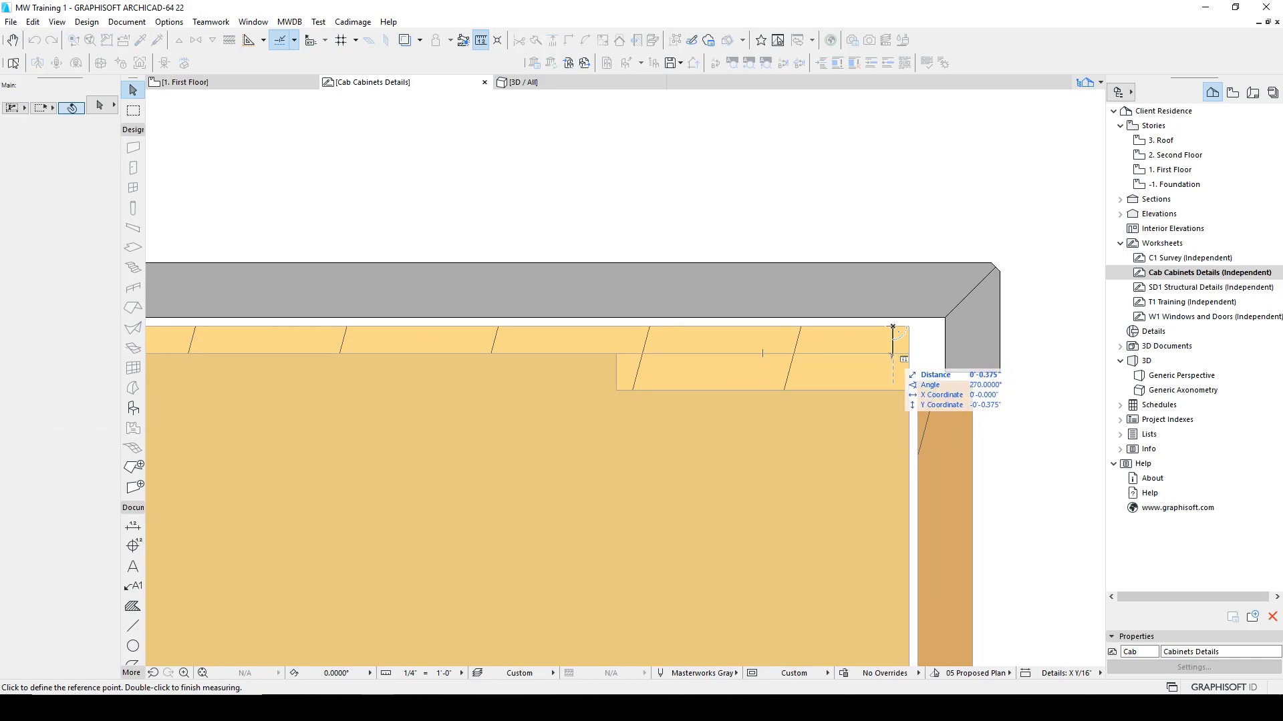
pyautogui.press('Escape')
pyautogui.scroll(-6, 893, 358)
# Marquee the top panel's lower edge, the rails and the drawer front with a polygonal area, and stretch them straight down by .25".
pyautogui.click(133, 110)
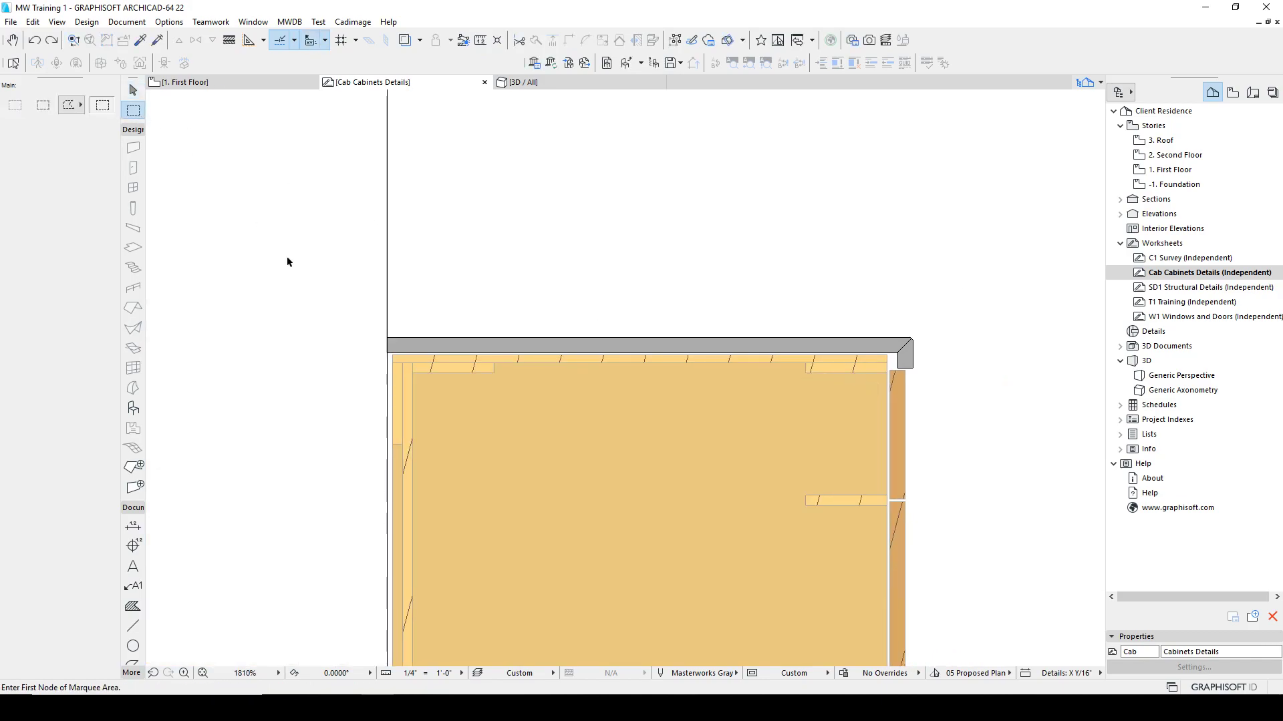
pyautogui.click(365, 361)
pyautogui.scroll(3, 641, 342)
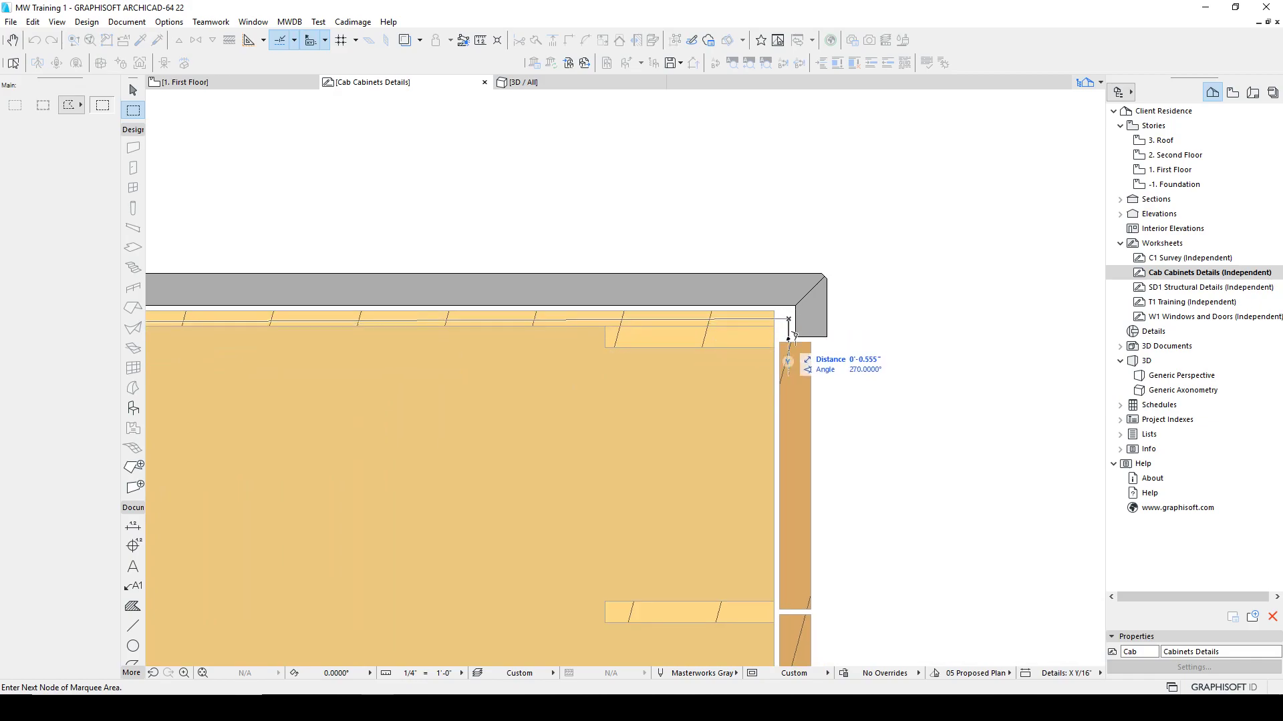
pyautogui.scroll(3, 789, 339)
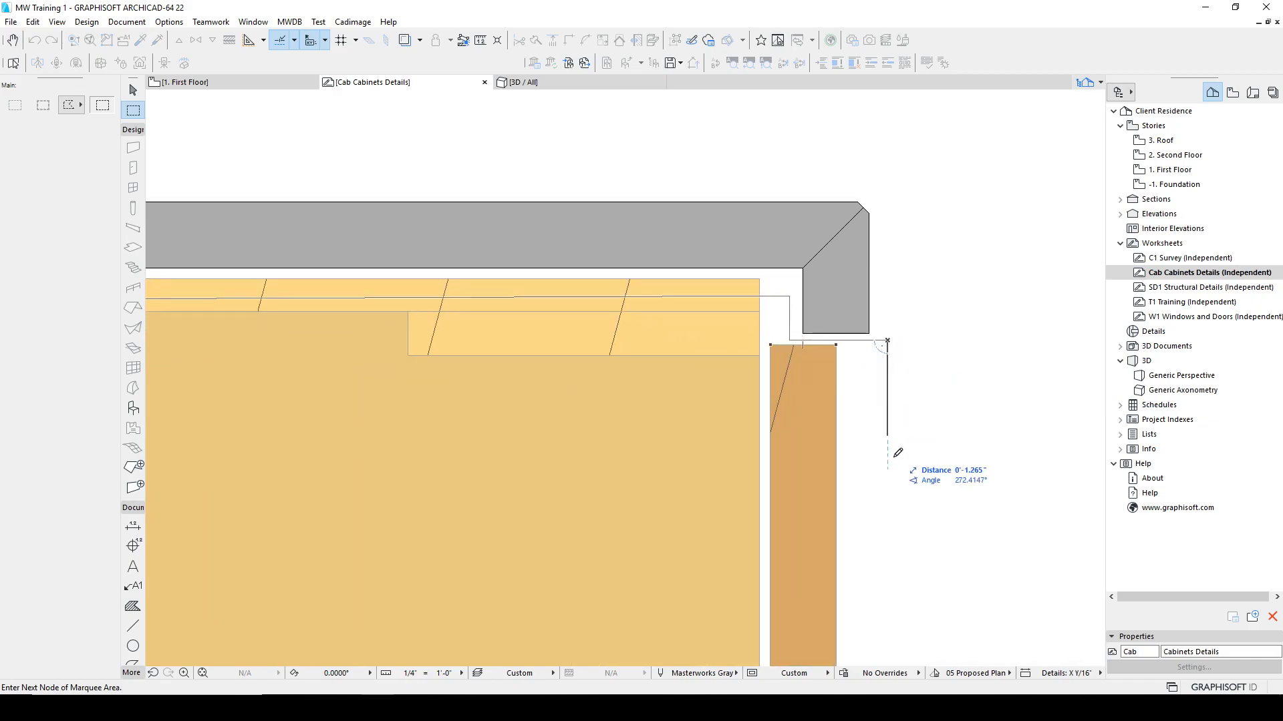
pyautogui.scroll(-4, 869, 518)
pyautogui.click(925, 641)
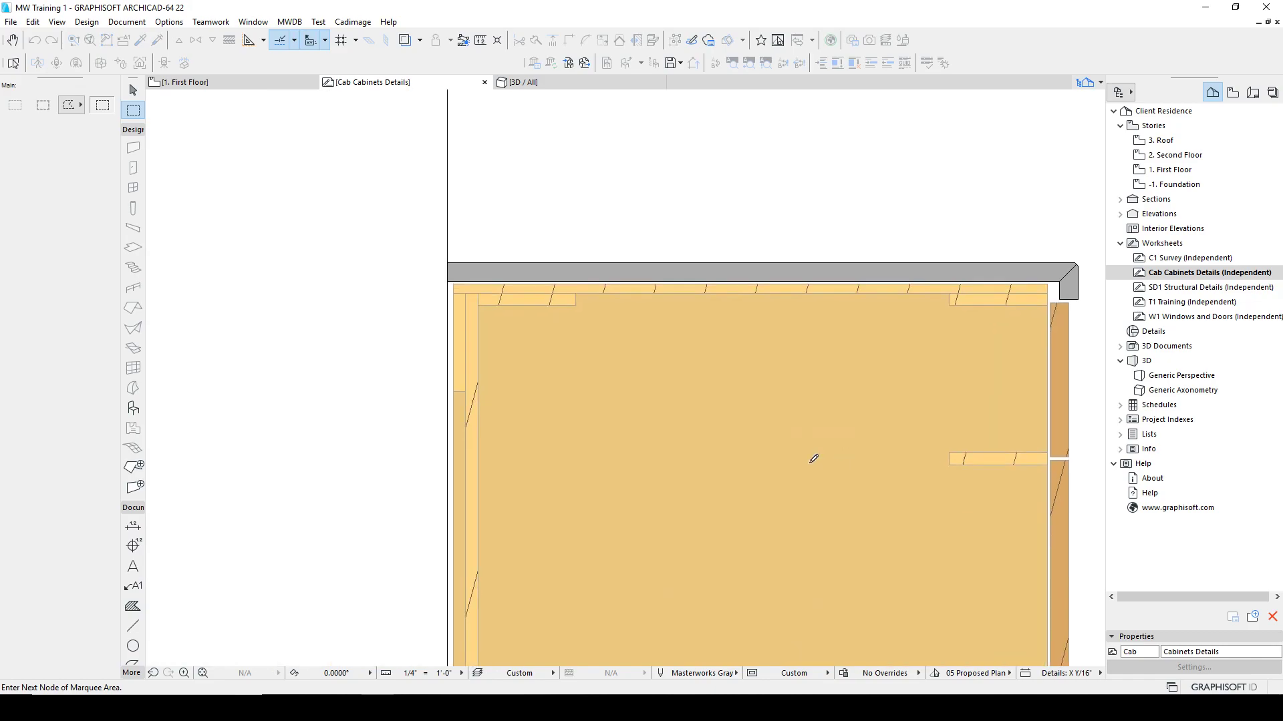
pyautogui.doubleClick(368, 533)
pyautogui.hotkey('ctrl', 'h')
pyautogui.click(369, 257)
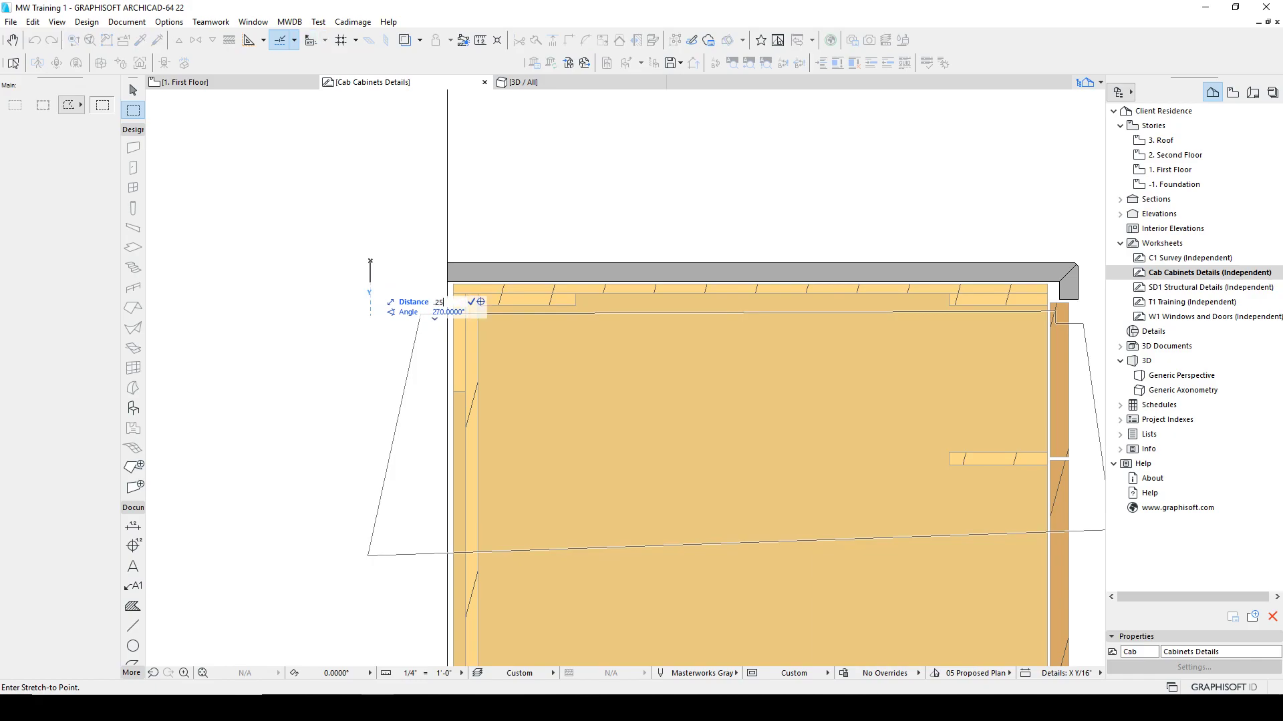
pyautogui.press('Return')
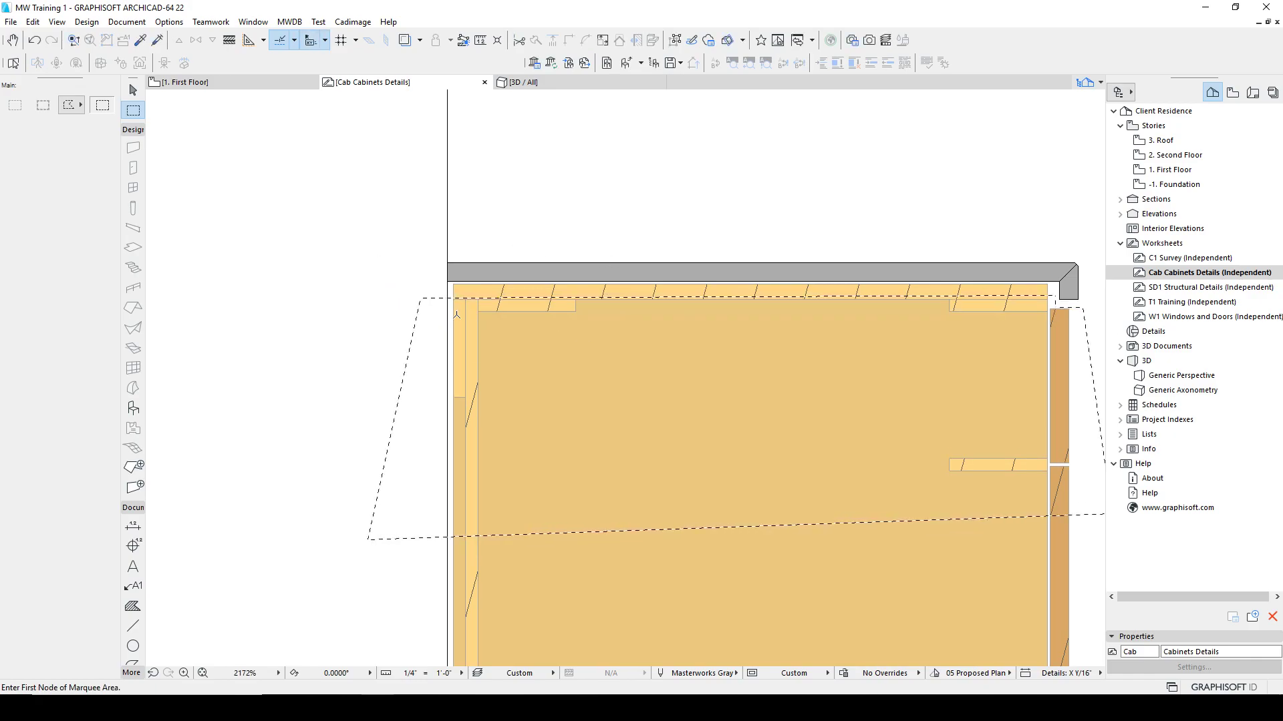
# Marquee from mid-height of the top rails to below the middle rail, and stretch straight down to thicken the top rails.
pyautogui.click(428, 306)
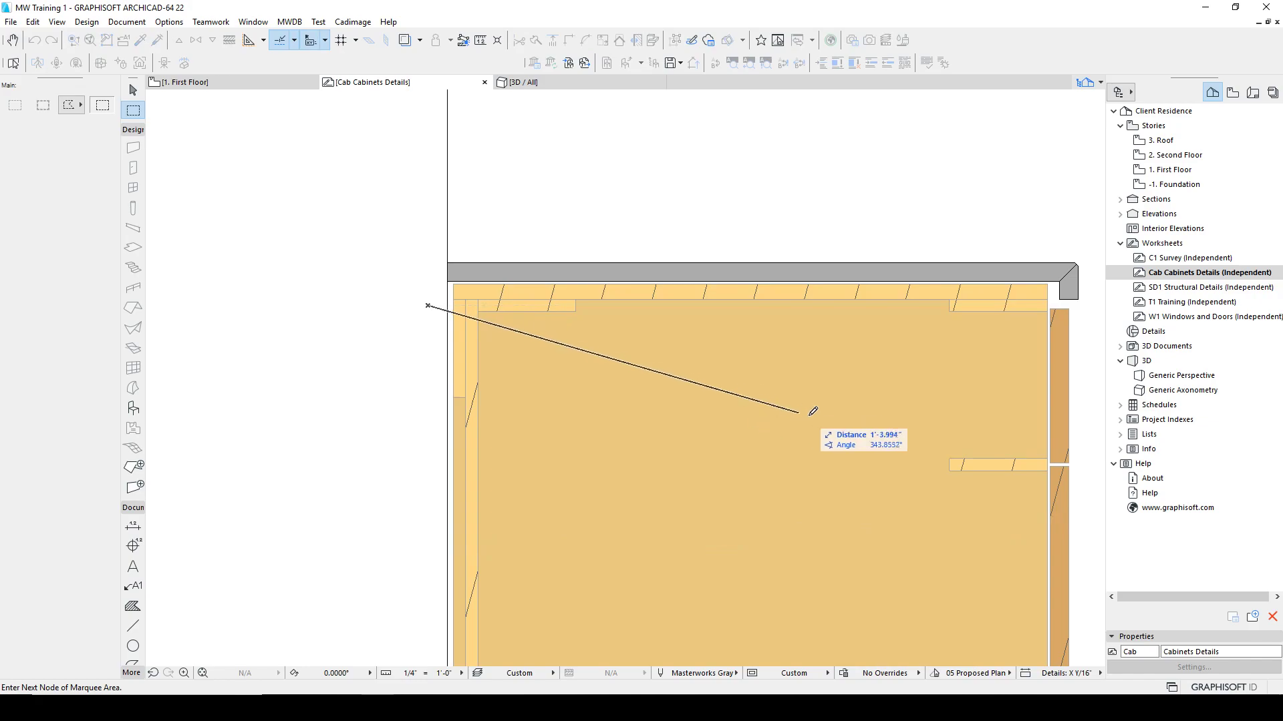
pyautogui.click(1094, 306)
pyautogui.click(1094, 515)
pyautogui.doubleClick(432, 515)
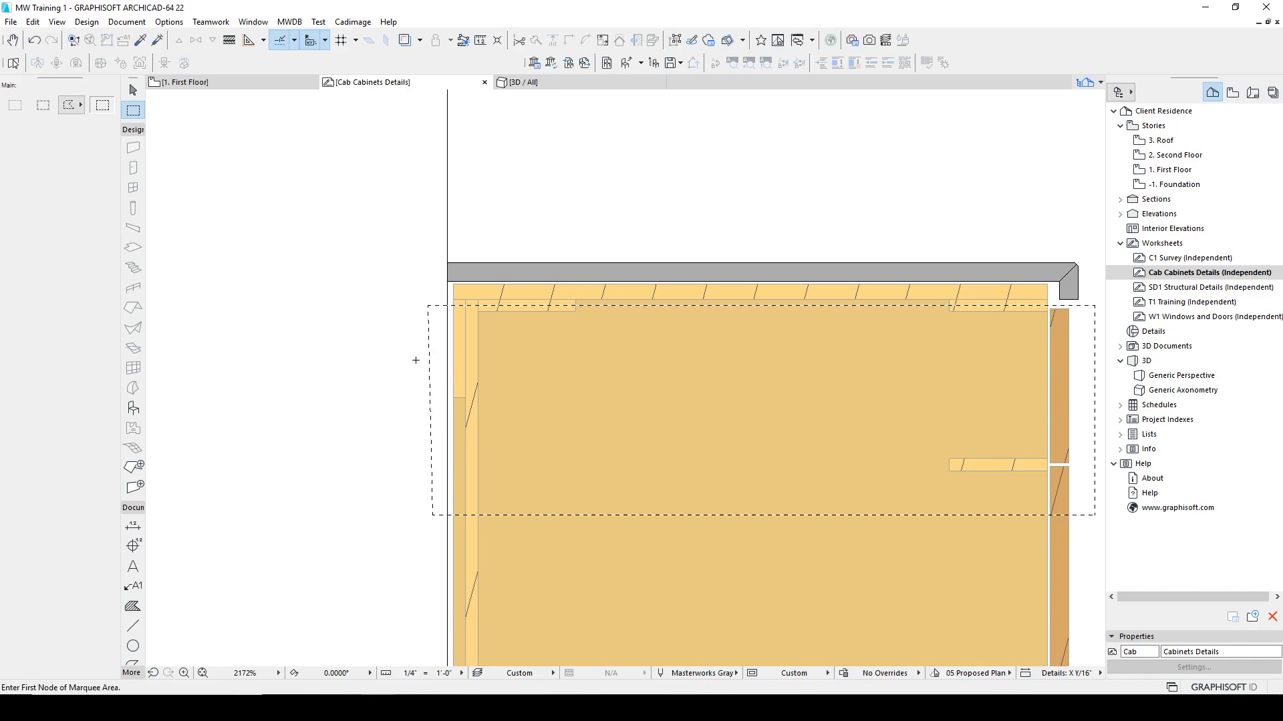
pyautogui.hotkey('ctrl', 'h')
pyautogui.click(390, 337)
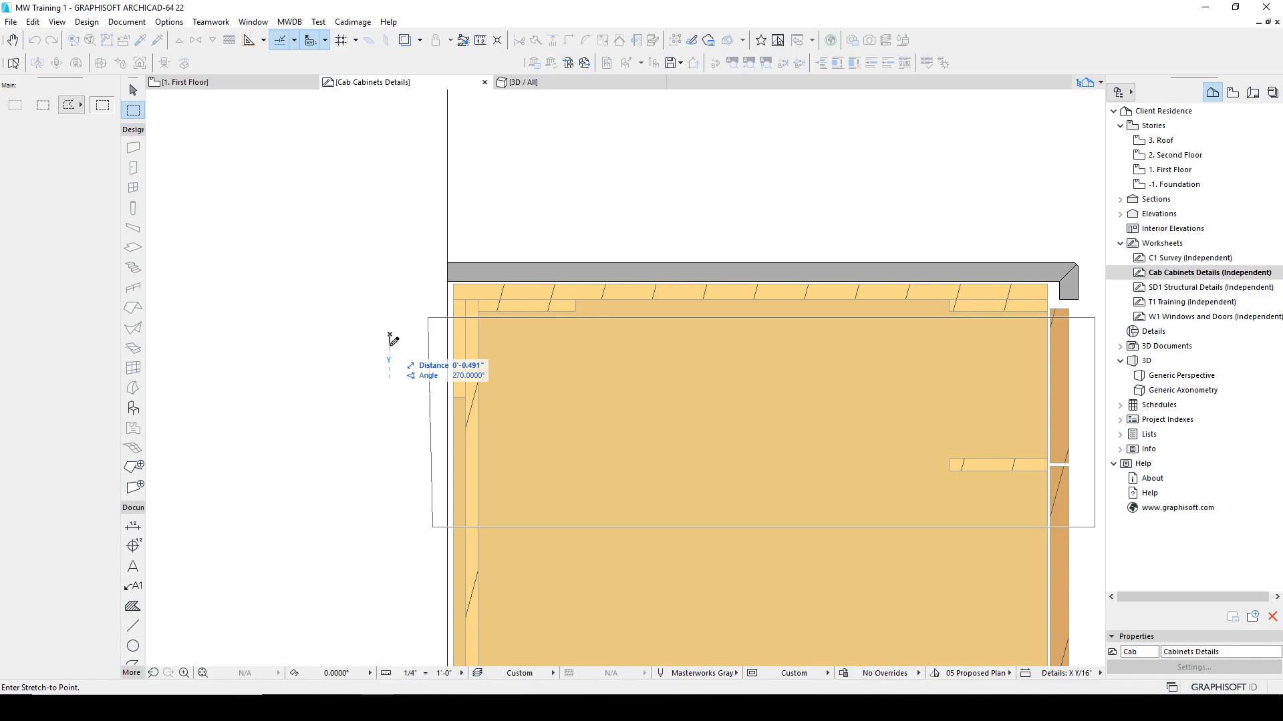
pyautogui.click(391, 338)
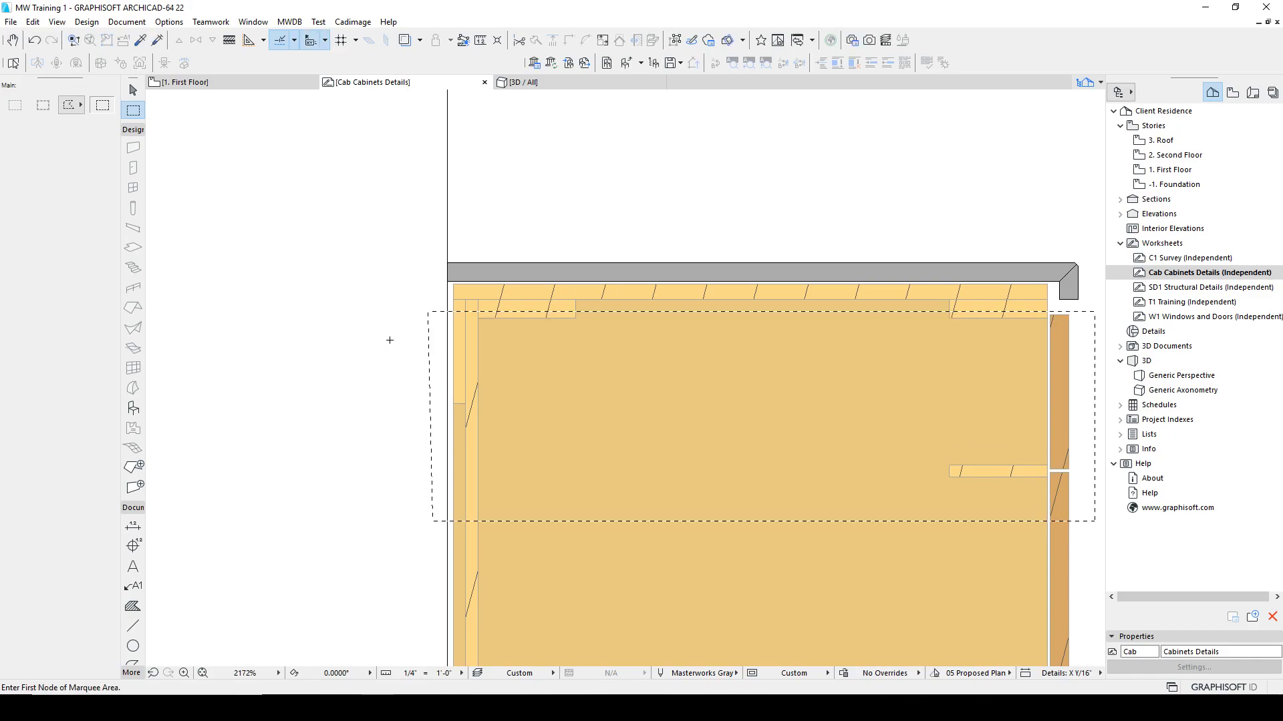
pyautogui.moveTo(888, 568); pyautogui.dragTo(730, 472, button='middle')
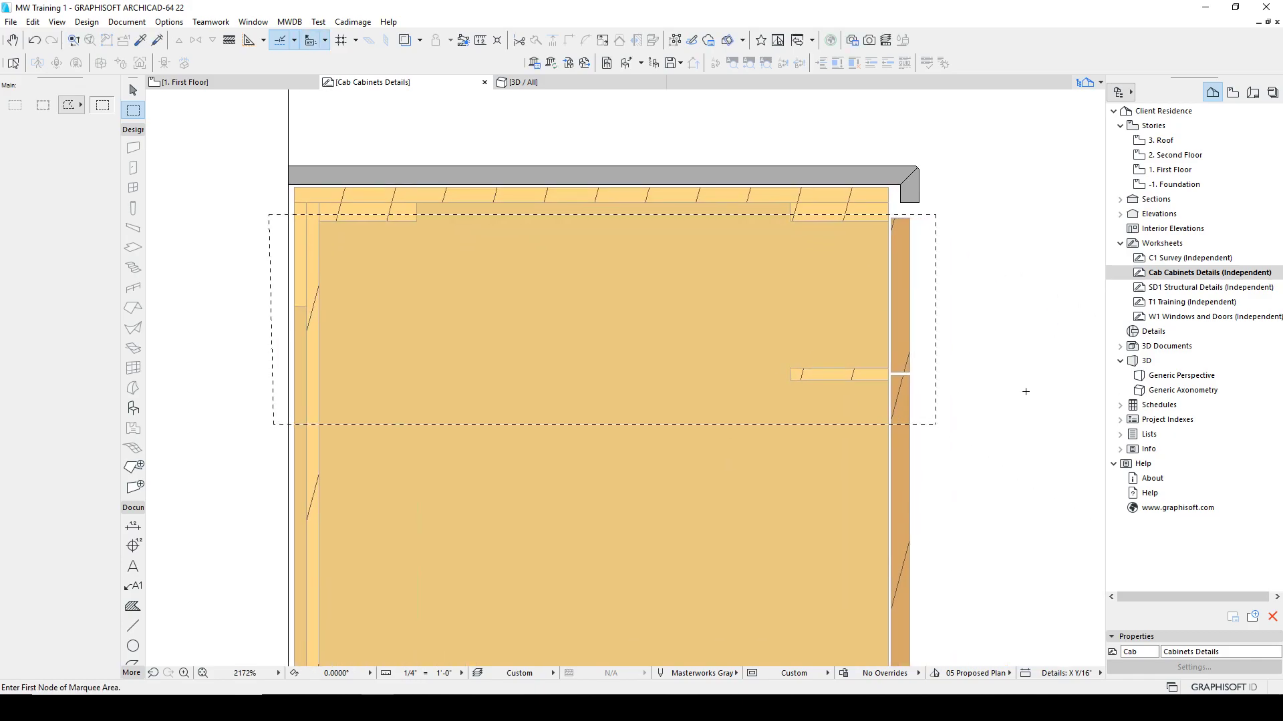
pyautogui.press('Escape')
# Marquee the middle rail's upper edge with a rectangular area and stretch it straight up by .125".
pyautogui.click(133, 112)
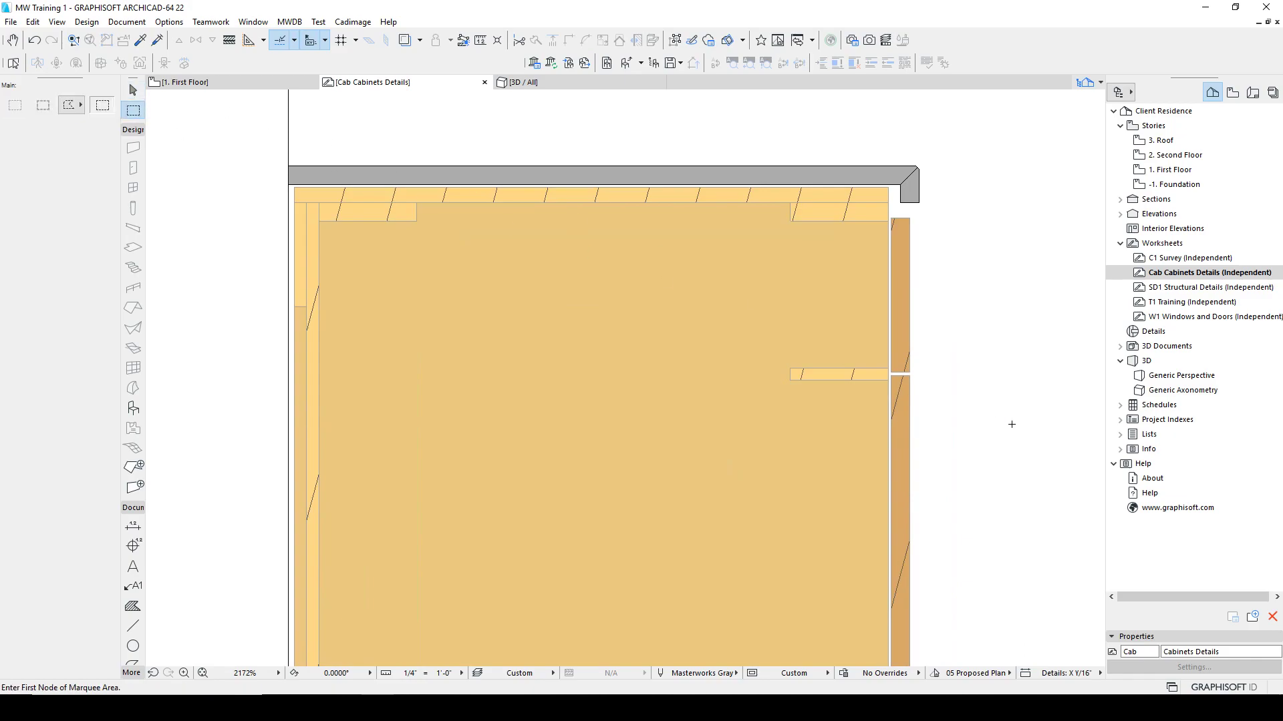
pyautogui.scroll(4, 928, 349)
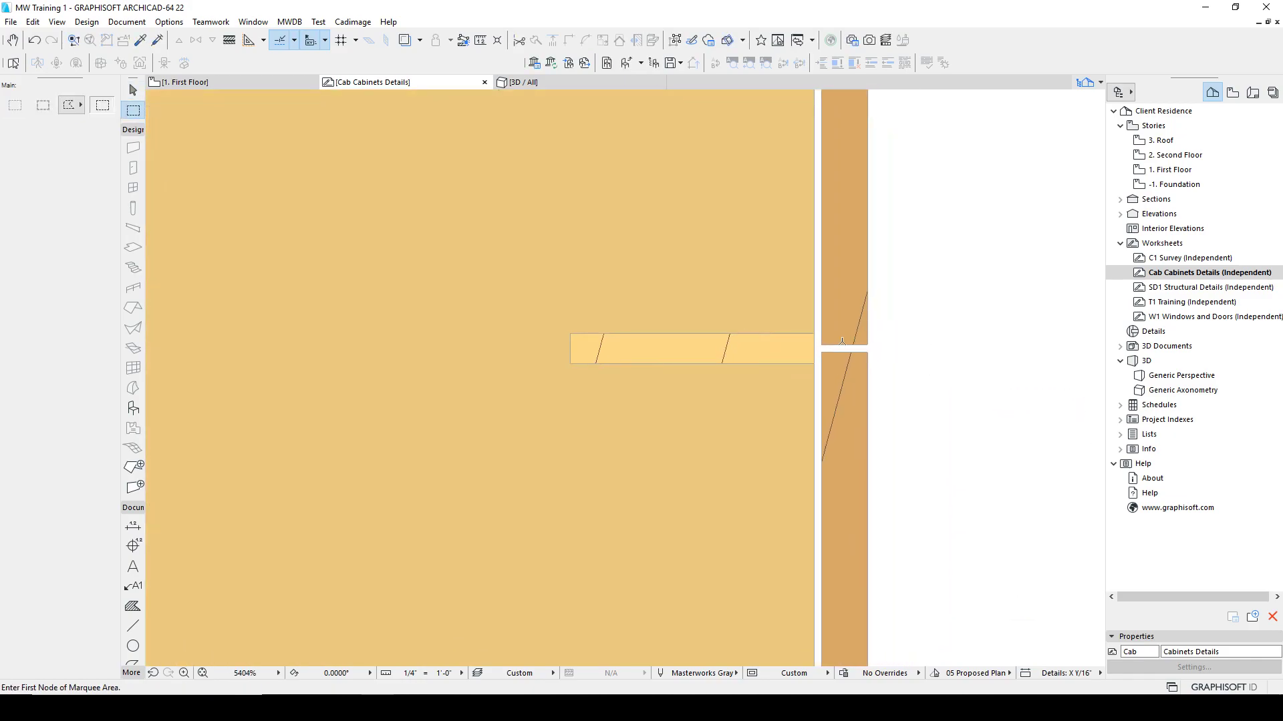
pyautogui.scroll(3, 843, 342)
pyautogui.click(790, 327)
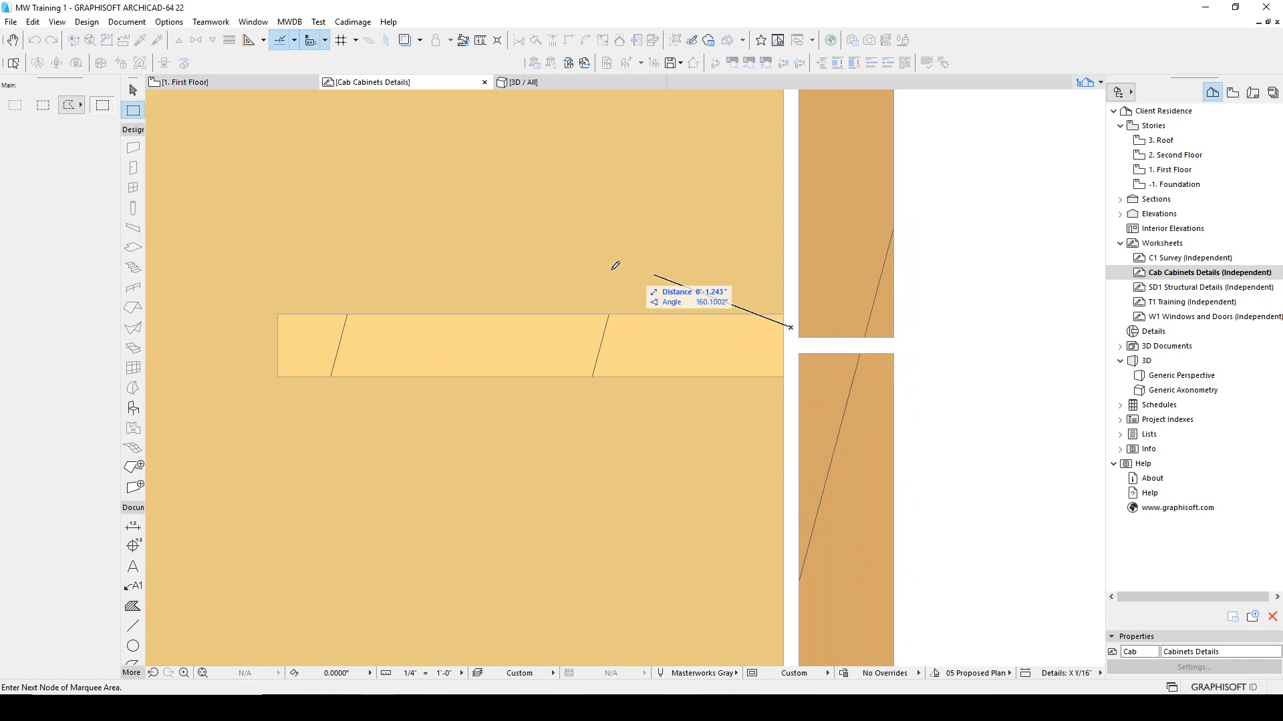
pyautogui.click(98, 100)
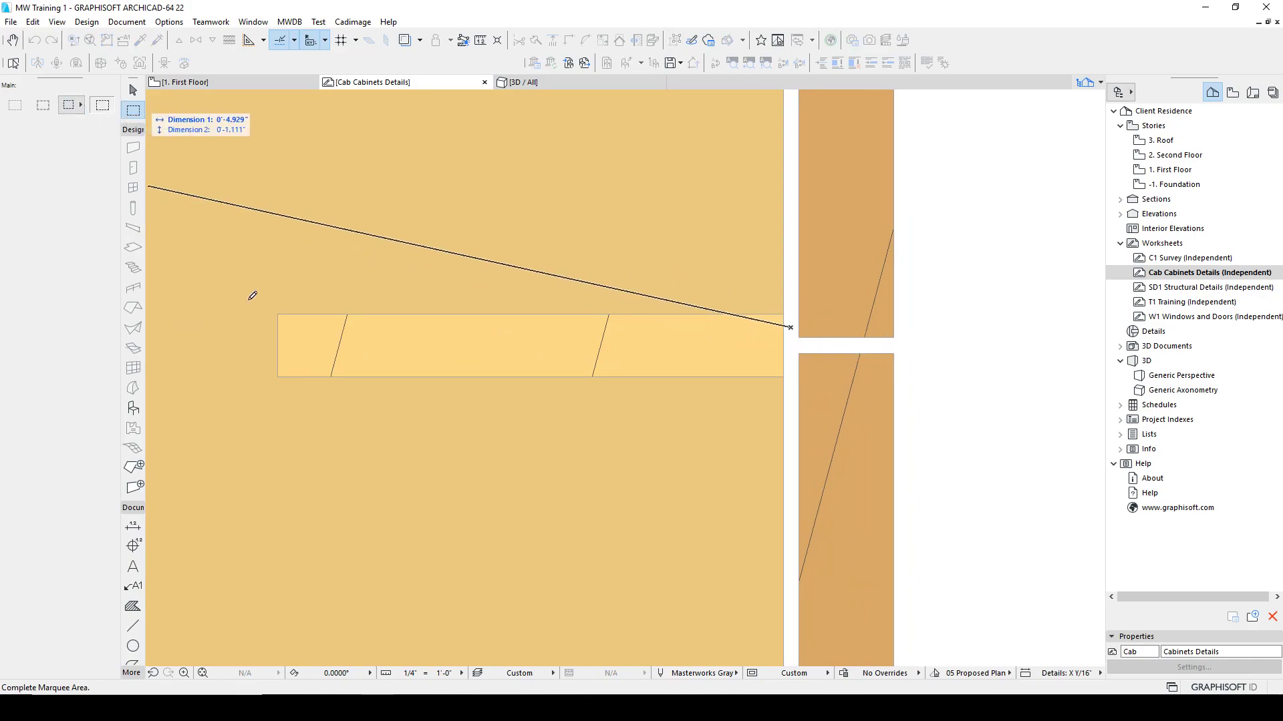
pyautogui.click(247, 287)
pyautogui.hotkey('ctrl', 'h')
pyautogui.click(390, 275)
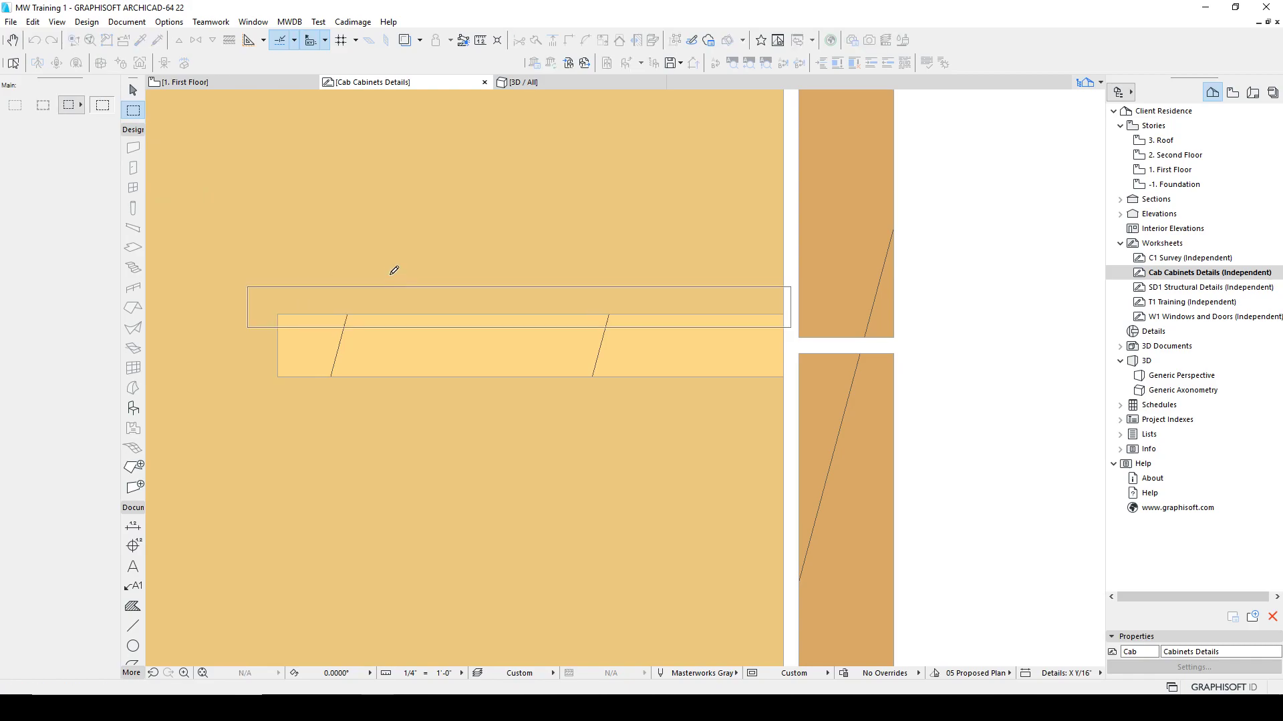
pyautogui.write('.1')
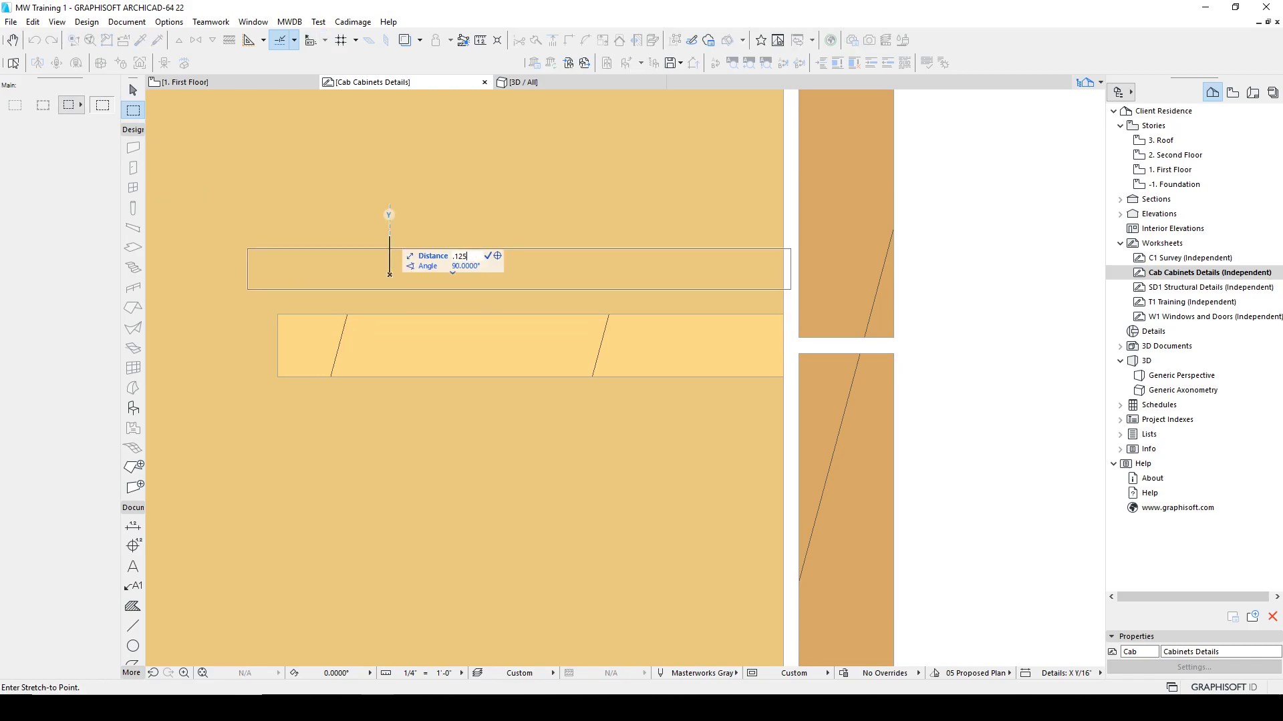
pyautogui.write('25')
pyautogui.press('Return')
# Marquee the middle rail's lower edge and stretch it straight down by .125".
pyautogui.click(791, 365)
pyautogui.click(228, 441)
pyautogui.hotkey('ctrl', 'h')
pyautogui.click(466, 497)
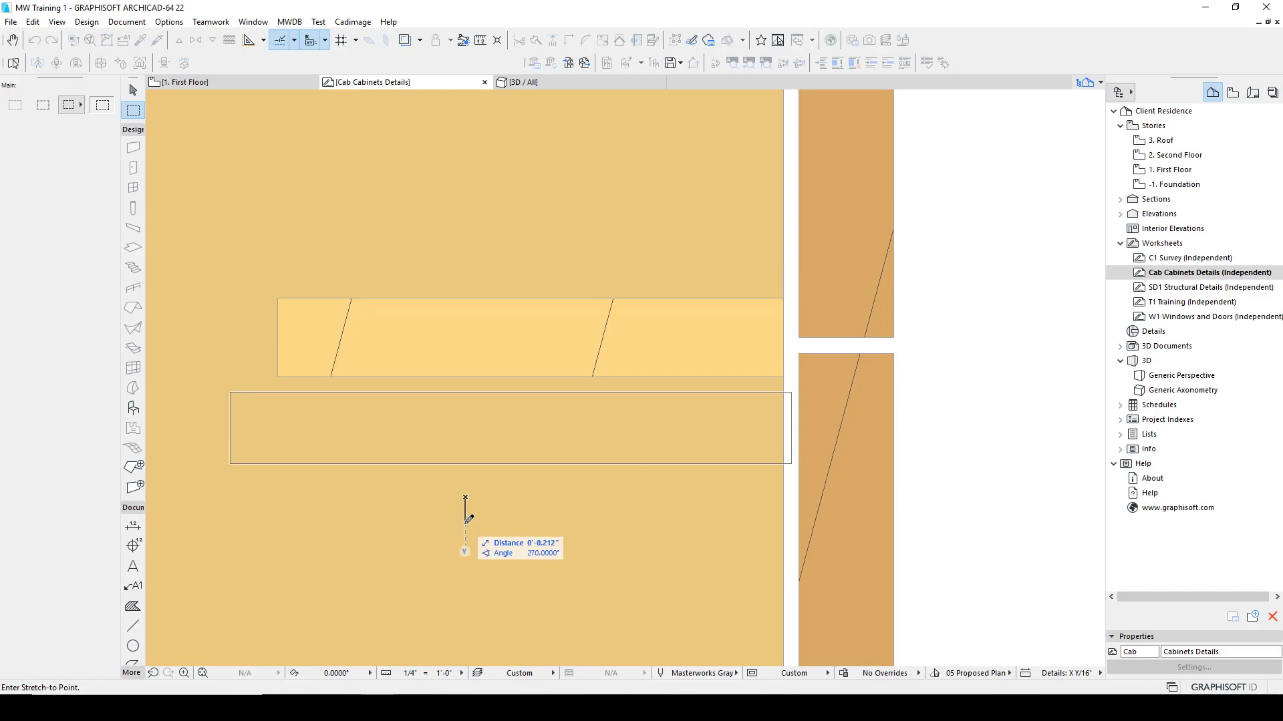
pyautogui.write('.125')
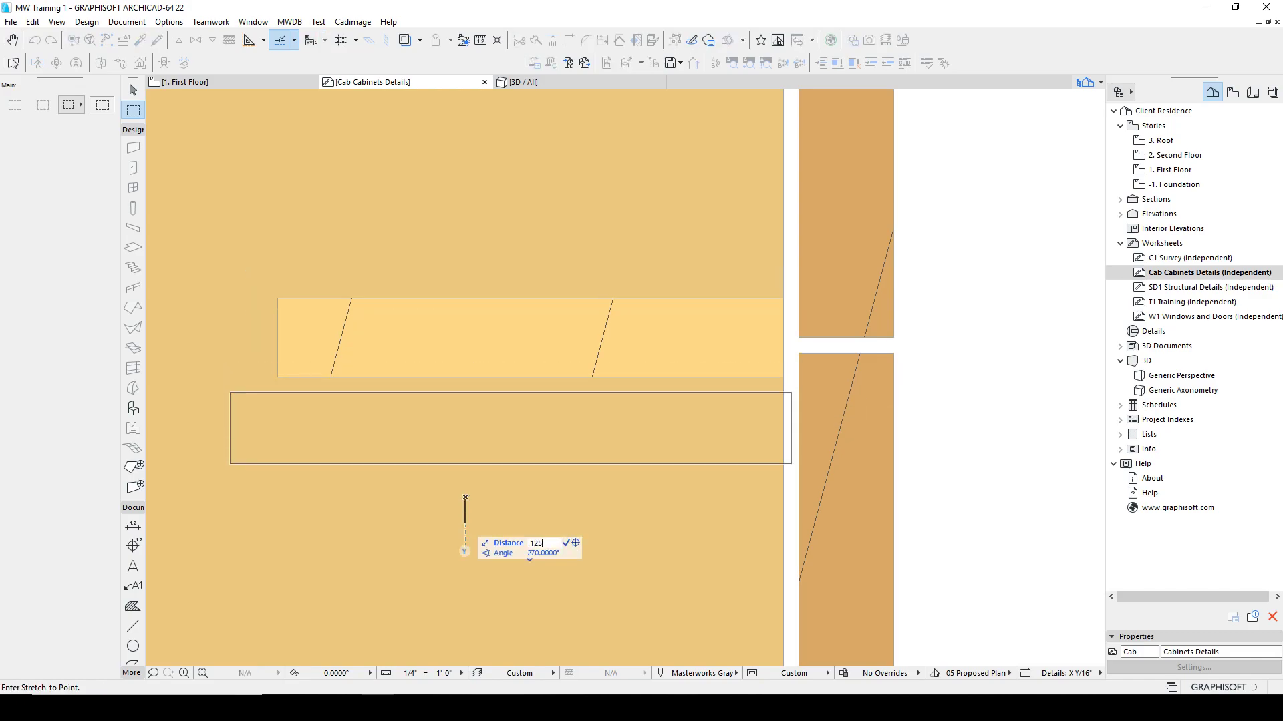
pyautogui.write("'")
pyautogui.press('Return')
pyautogui.press('Escape')
pyautogui.press('Escape')
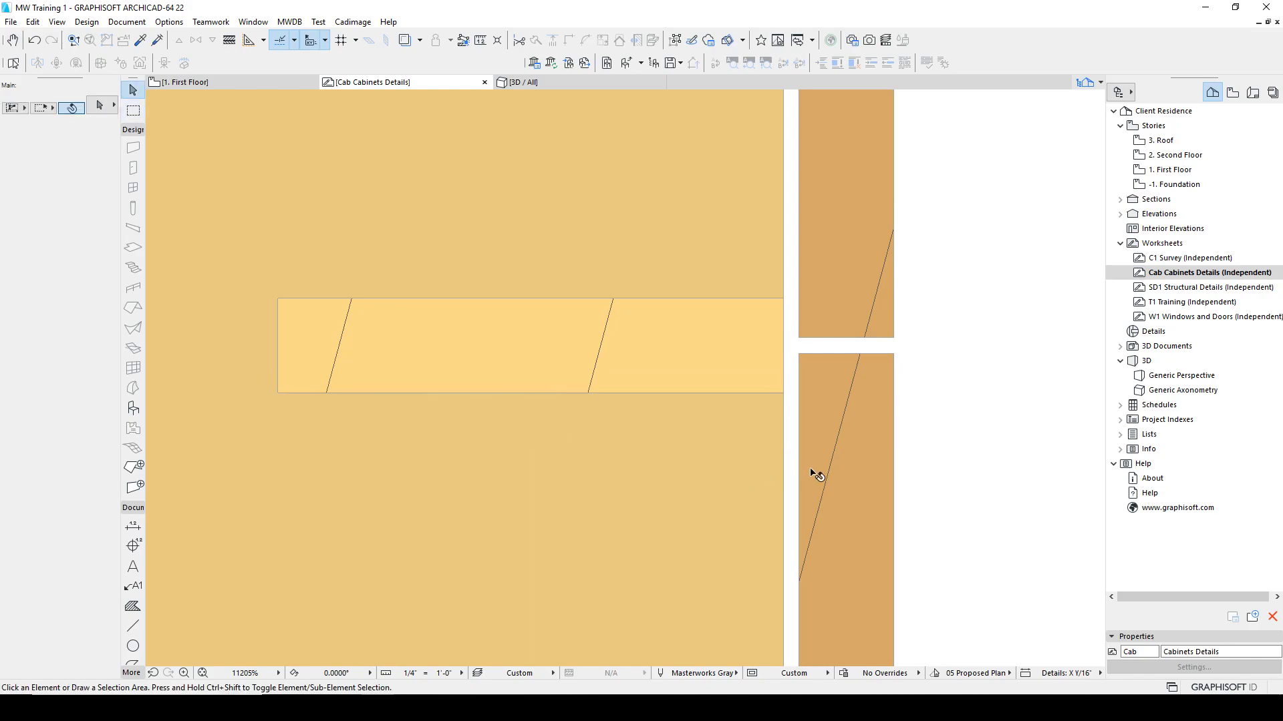
# Measure the middle rail's thickness and the drawer front's height.
pyautogui.press('m')
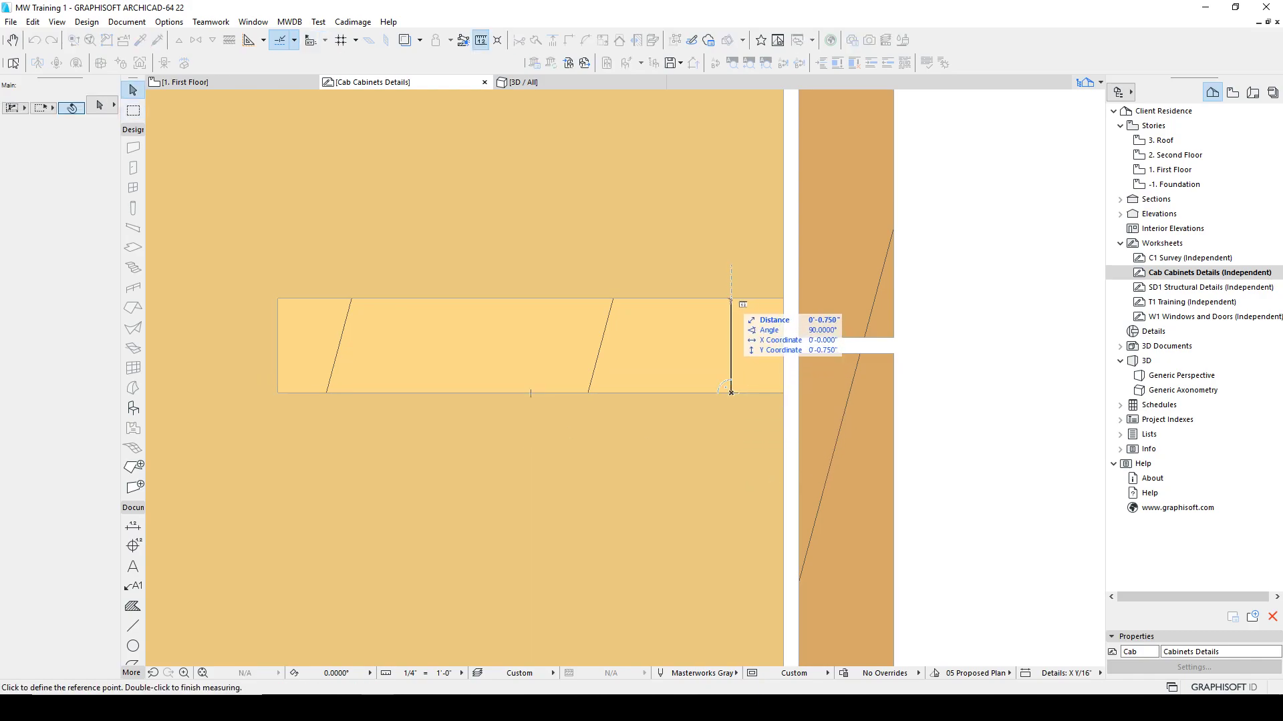
pyautogui.press('Escape')
pyautogui.scroll(-5, 839, 315)
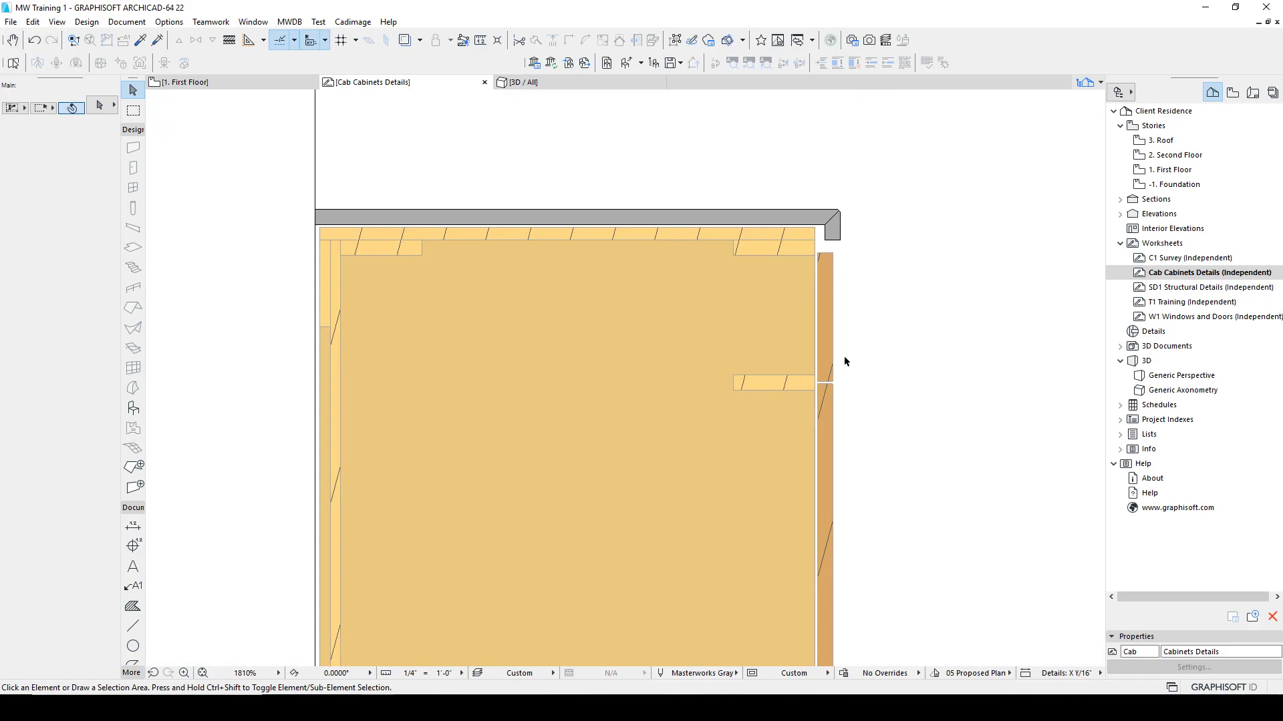
pyautogui.press('m')
pyautogui.click(832, 254)
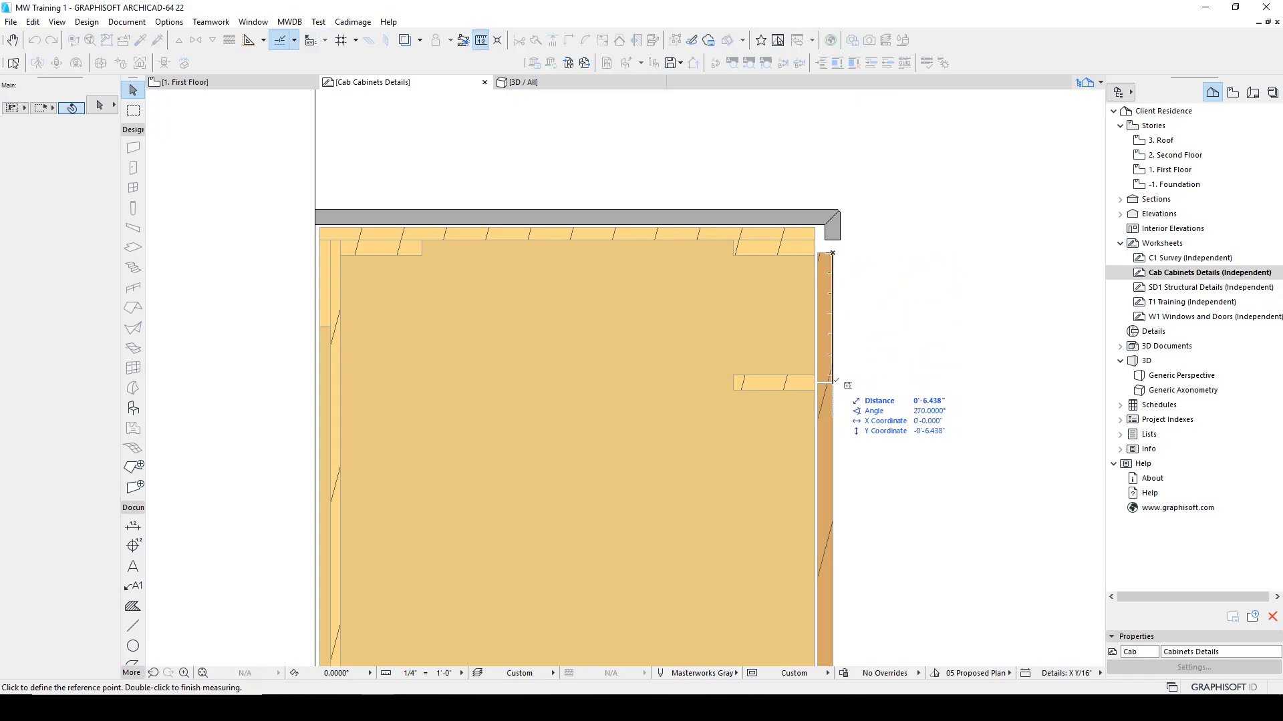
pyautogui.scroll(5, 832, 382)
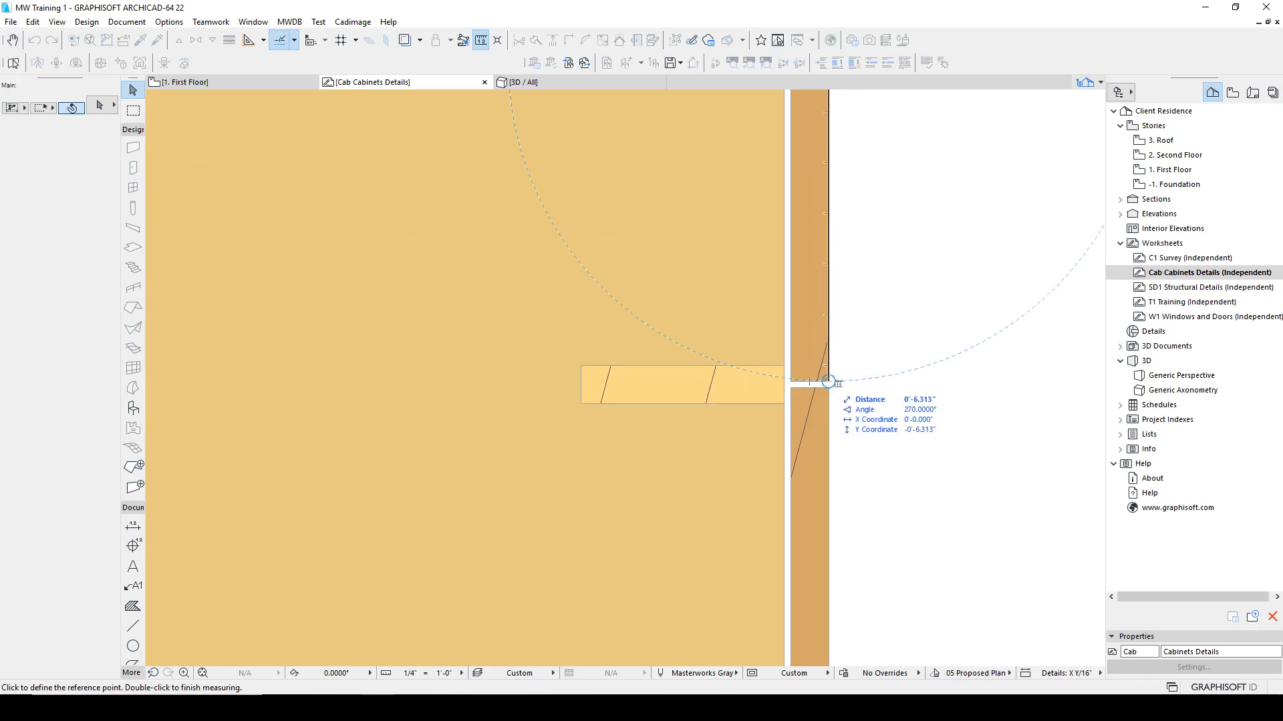
pyautogui.press('Escape')
# Marquee the middle rail and the drawer-to-door gap, and stretch them so the drawer front ends 6" below its top edge.
pyautogui.click(133, 110)
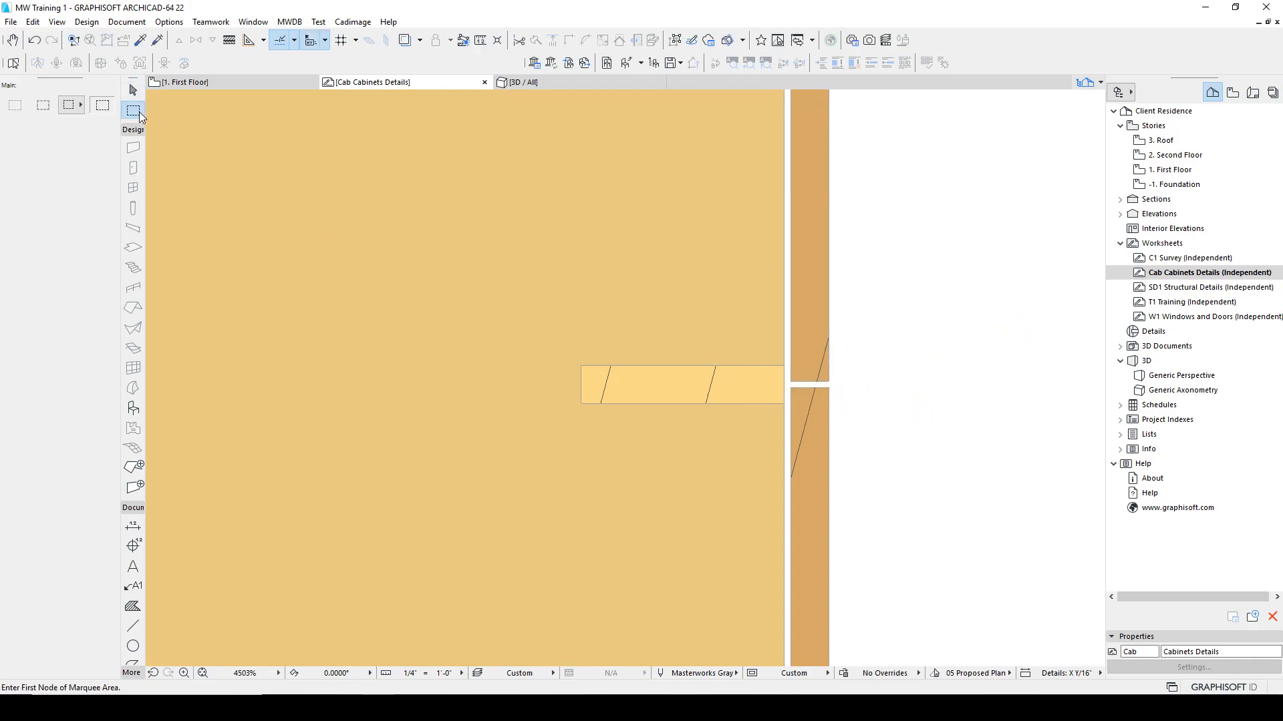
pyautogui.click(909, 460)
pyautogui.click(513, 312)
pyautogui.hotkey('ctrl', 'd')
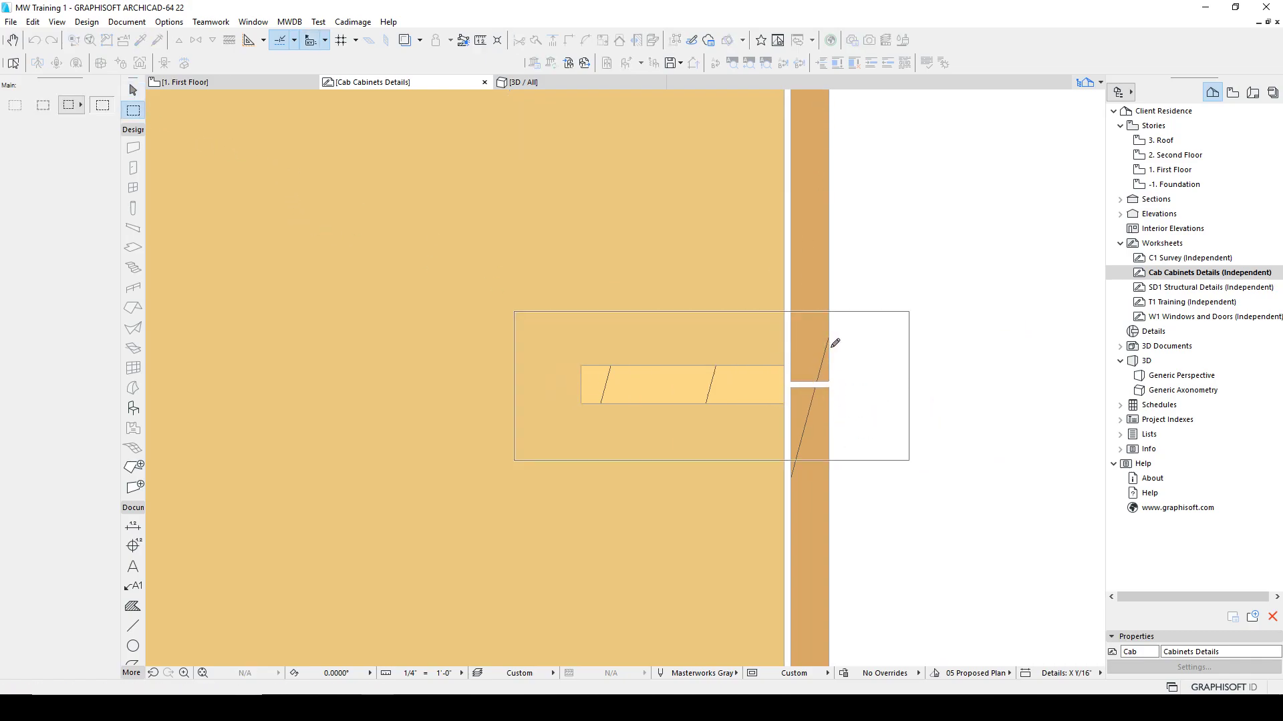
pyautogui.scroll(-4, 825, 287)
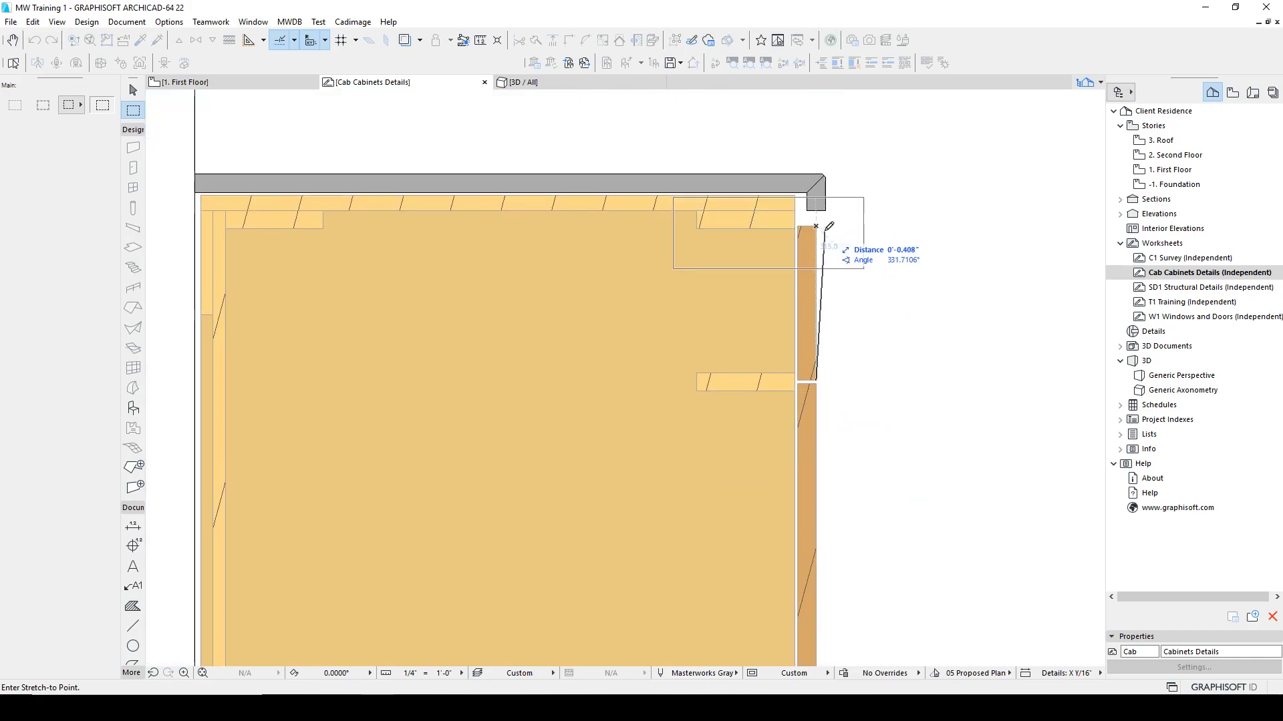
pyautogui.write('6')
pyautogui.press('Return')
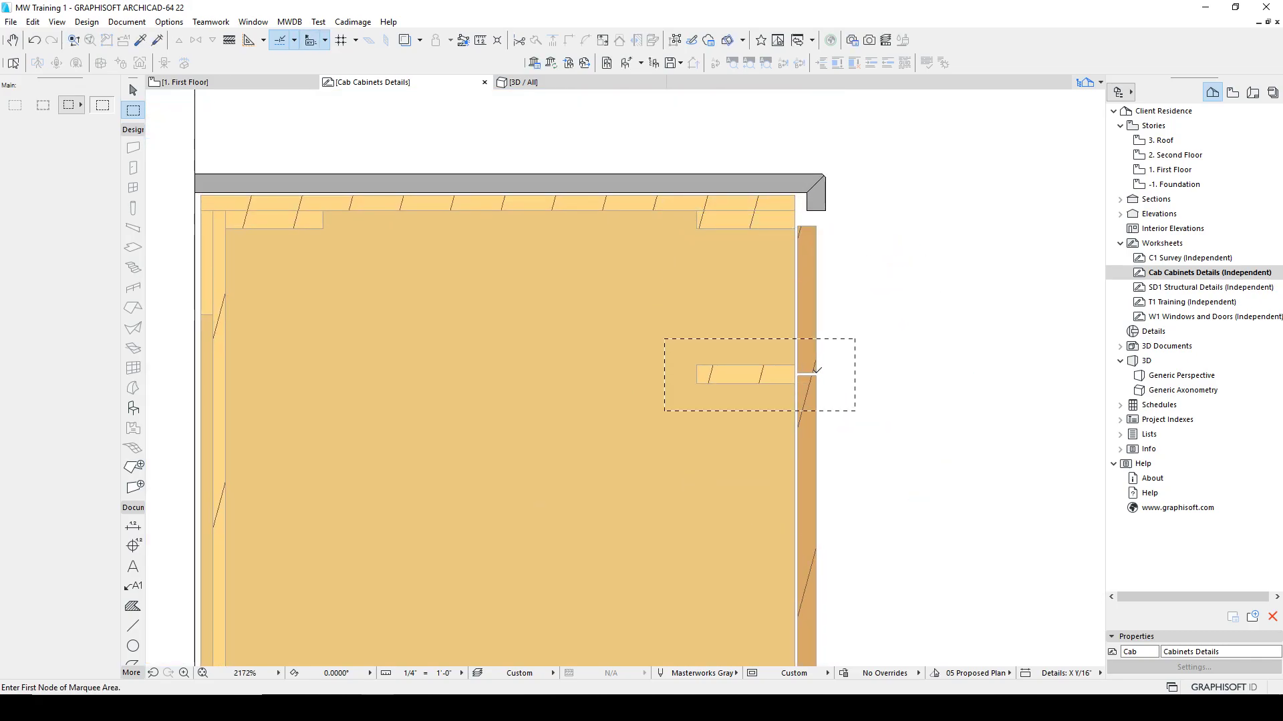
# Measure the drawer front's height from the door gap to its top edge.
pyautogui.press('Escape')
pyautogui.press('m')
pyautogui.scroll(3, 826, 366)
pyautogui.click(797, 374)
pyautogui.scroll(-3, 810, 394)
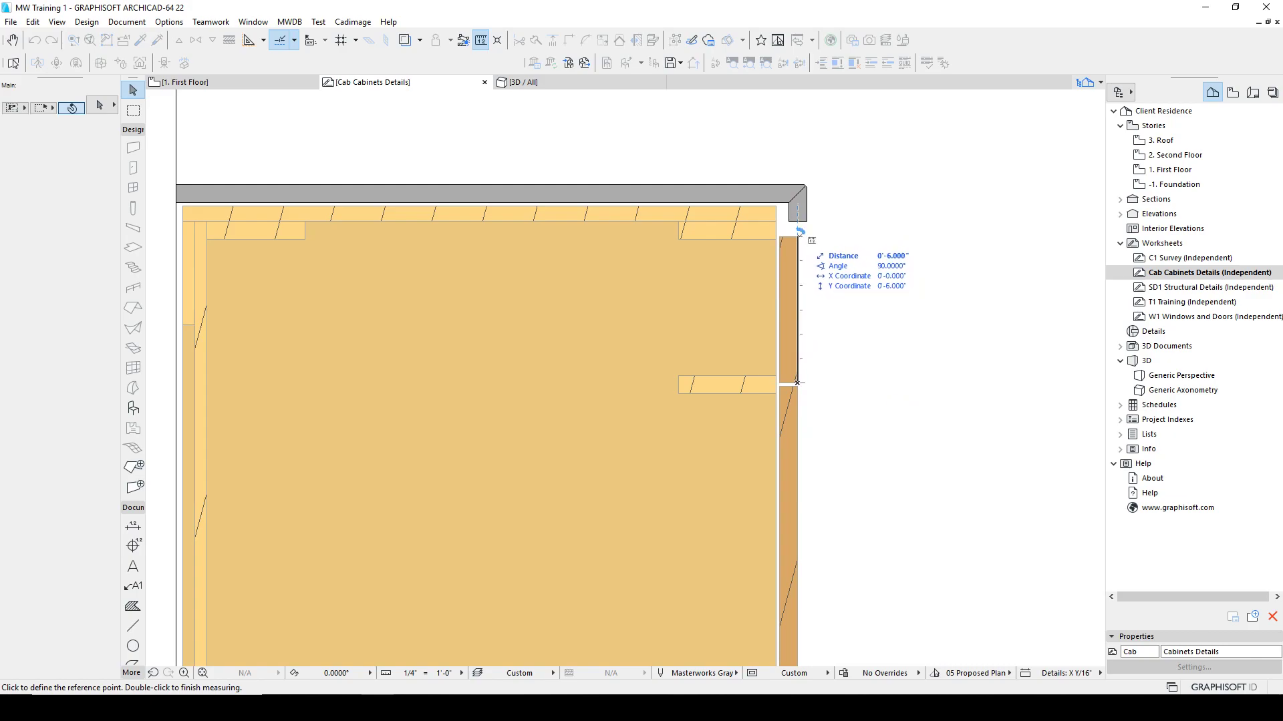
pyautogui.press('Escape')
# Move the drawer front and middle rail straight up so the drawer front sits .25" below the countertop's front edge.
pyautogui.scroll(4, 791, 274)
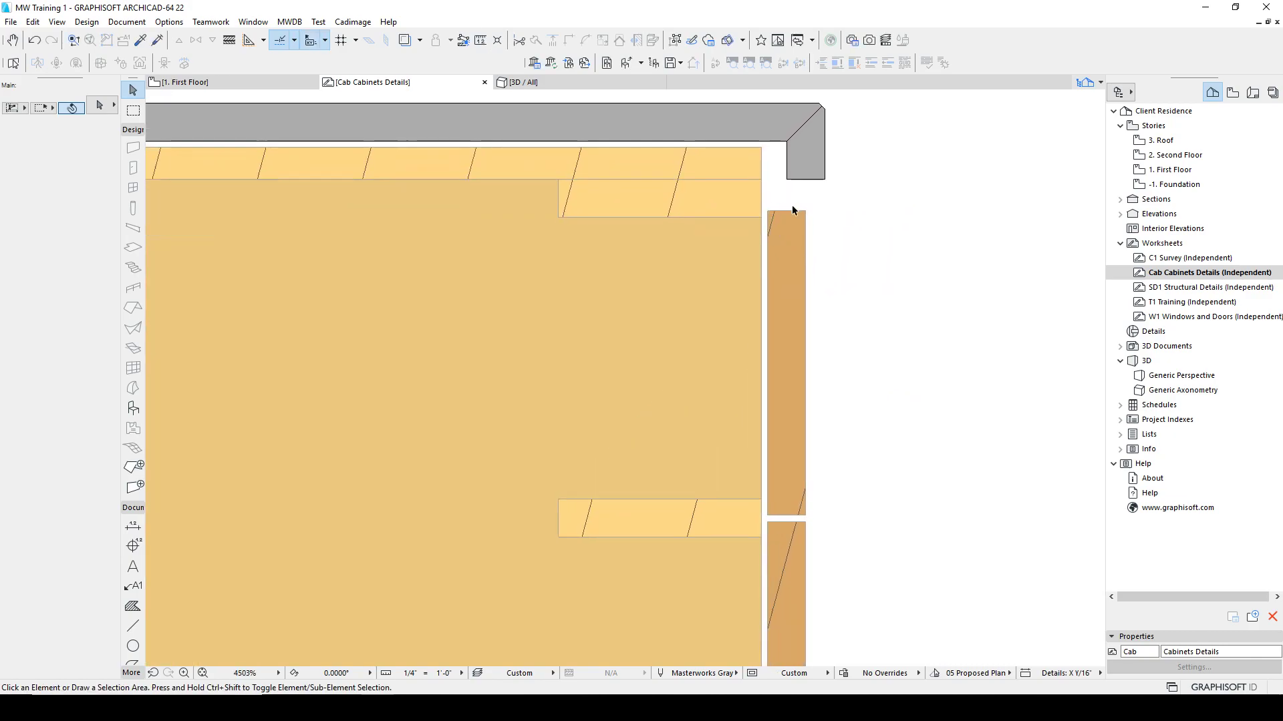
pyautogui.scroll(3, 792, 204)
pyautogui.scroll(-4, 779, 226)
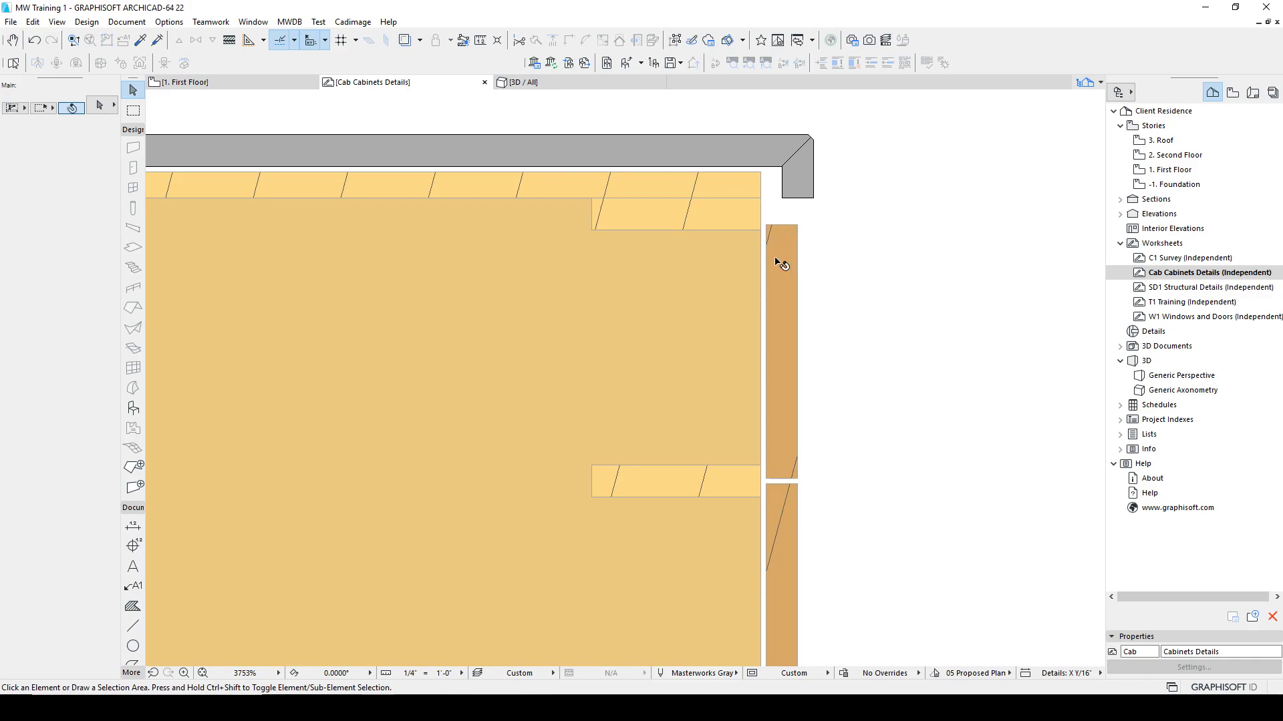
pyautogui.scroll(-3, 807, 499)
pyautogui.scroll(3, 795, 341)
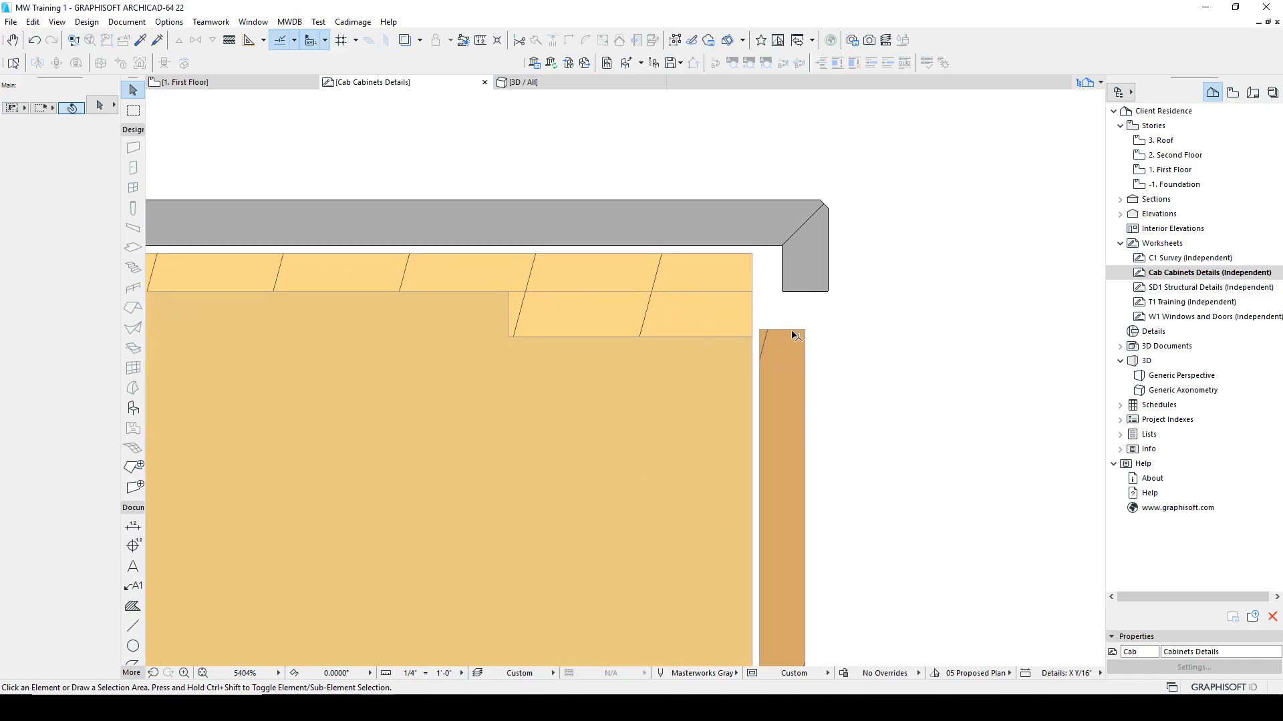
pyautogui.click(793, 472)
pyautogui.scroll(3, 793, 472)
pyautogui.keyDown('shift'); pyautogui.click(768, 541); pyautogui.keyUp('shift')
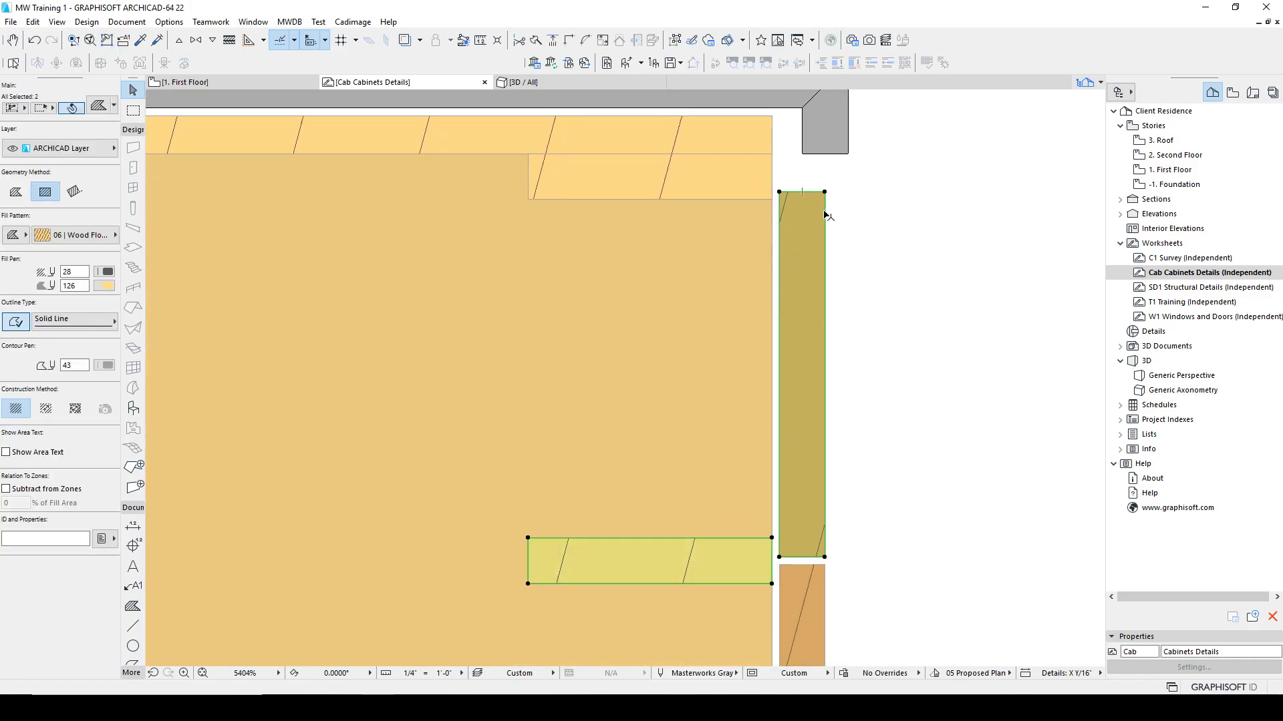
pyautogui.moveTo(826, 214); pyautogui.dragTo(817, 241, button='middle')
pyautogui.hotkey('ctrl', 'd')
pyautogui.click(802, 220)
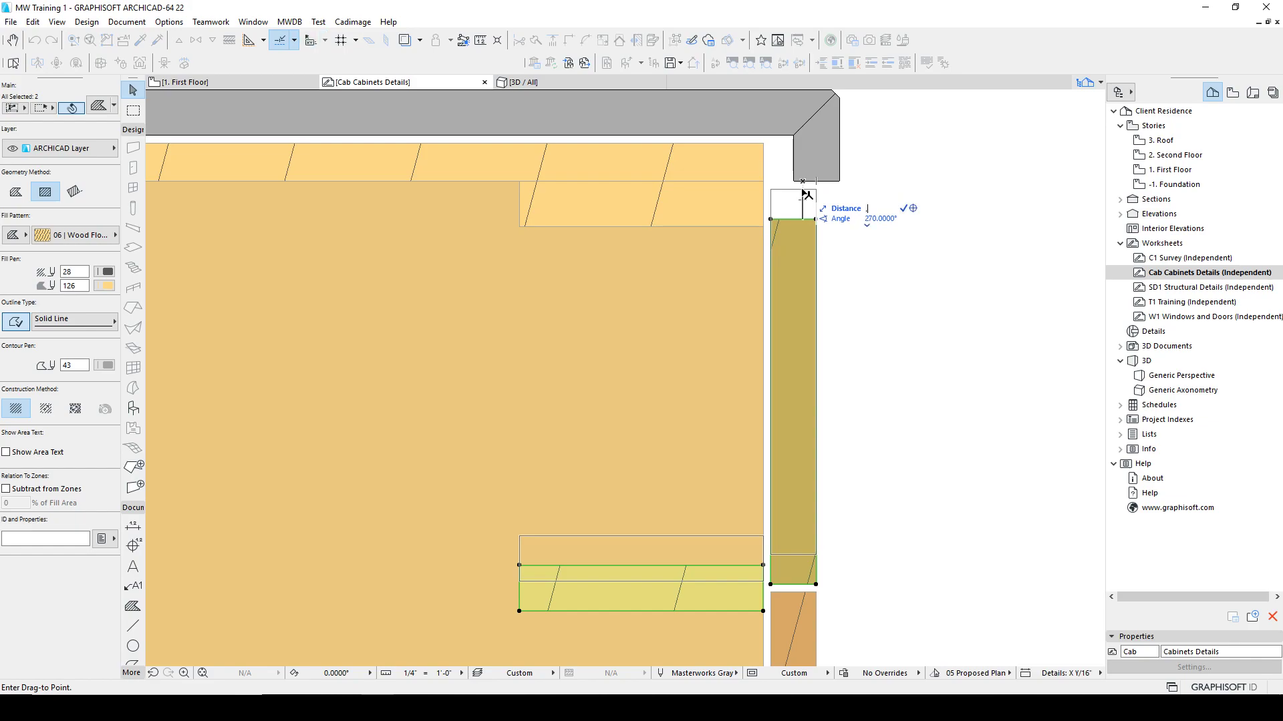
pyautogui.write('.25')
pyautogui.press('Return')
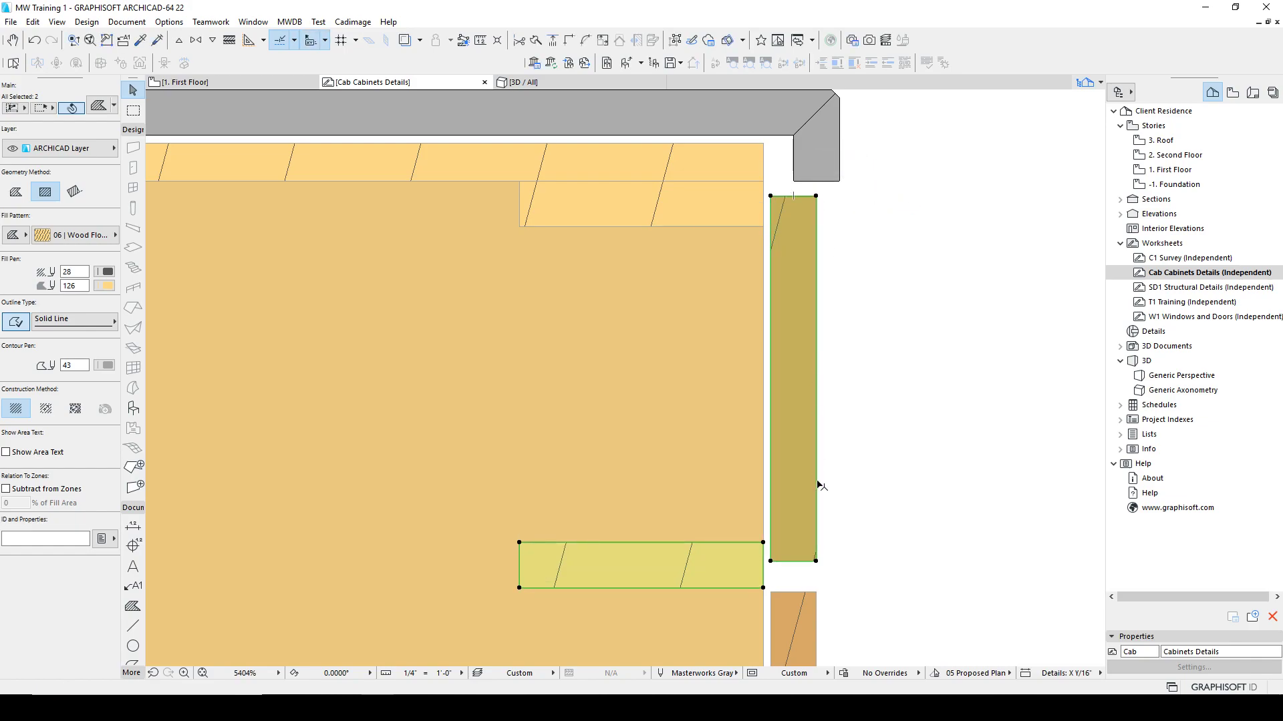
pyautogui.press('Escape')
# Offset the door's top edge upward to leave a .125" gap below the drawer front.
pyautogui.moveTo(789, 580); pyautogui.dragTo(779, 489, button='middle')
pyautogui.scroll(1, 780, 494)
pyautogui.click(777, 502)
pyautogui.click(773, 499)
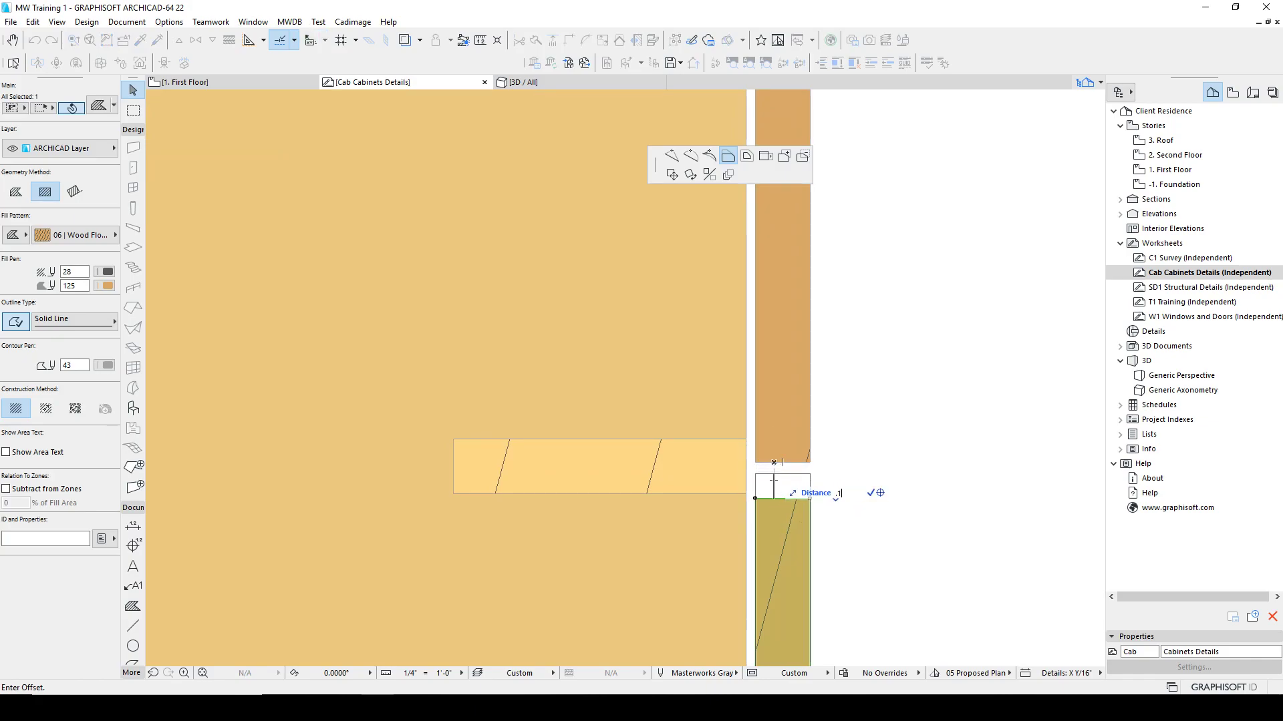
pyautogui.write('125')
pyautogui.press('Return')
pyautogui.press('Escape')
pyautogui.scroll(-3, 787, 541)
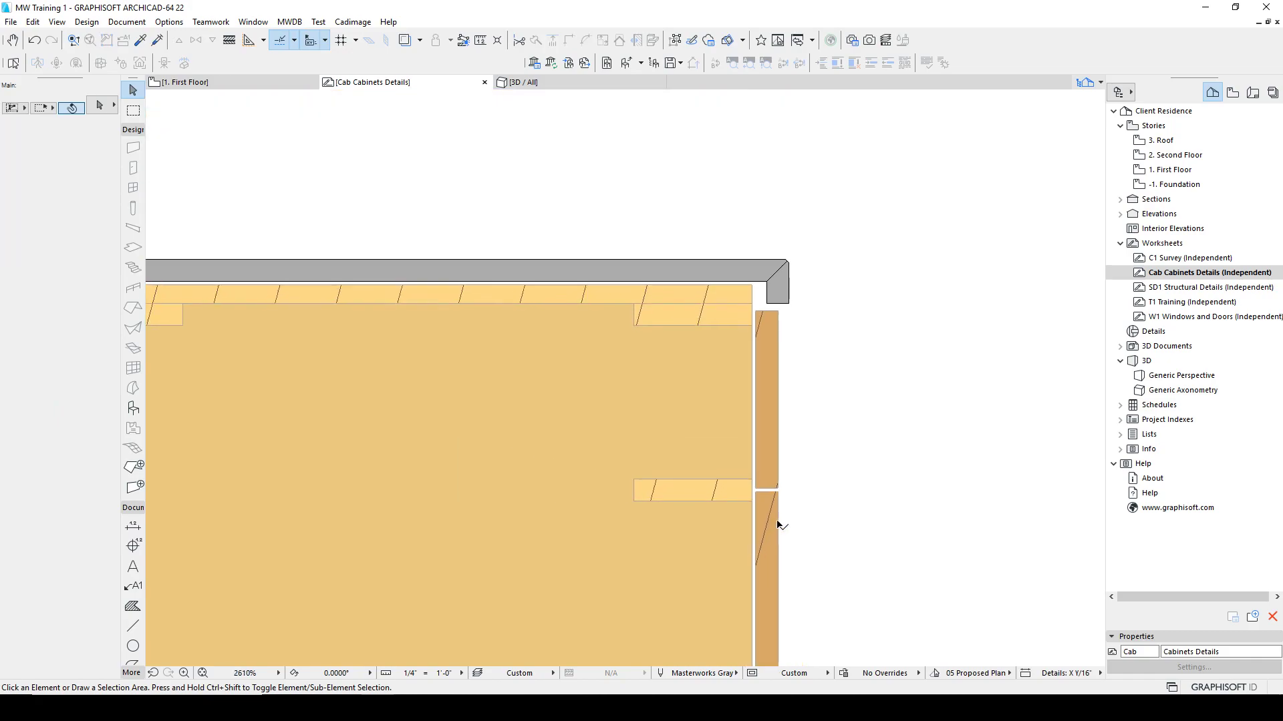
pyautogui.scroll(-2, 787, 542)
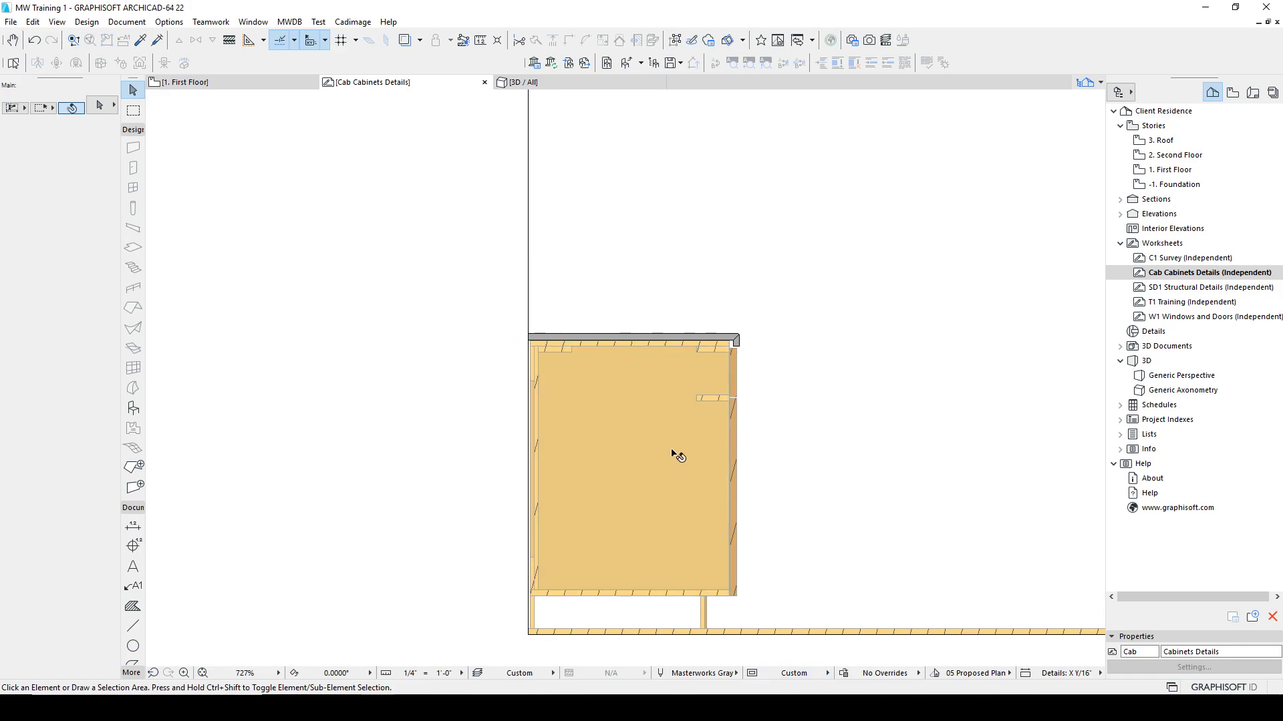
# Copy the base cabinet without its toe kick straight up, placing the copy's bottom 18" above the countertop.
pyautogui.moveTo(493, 303)
pyautogui.mouseDown()
pyautogui.moveTo(747, 532)
pyautogui.moveTo(784, 610)
pyautogui.mouseUp()
pyautogui.click(640, 314)
pyautogui.moveTo(492, 309); pyautogui.dragTo(779, 613)
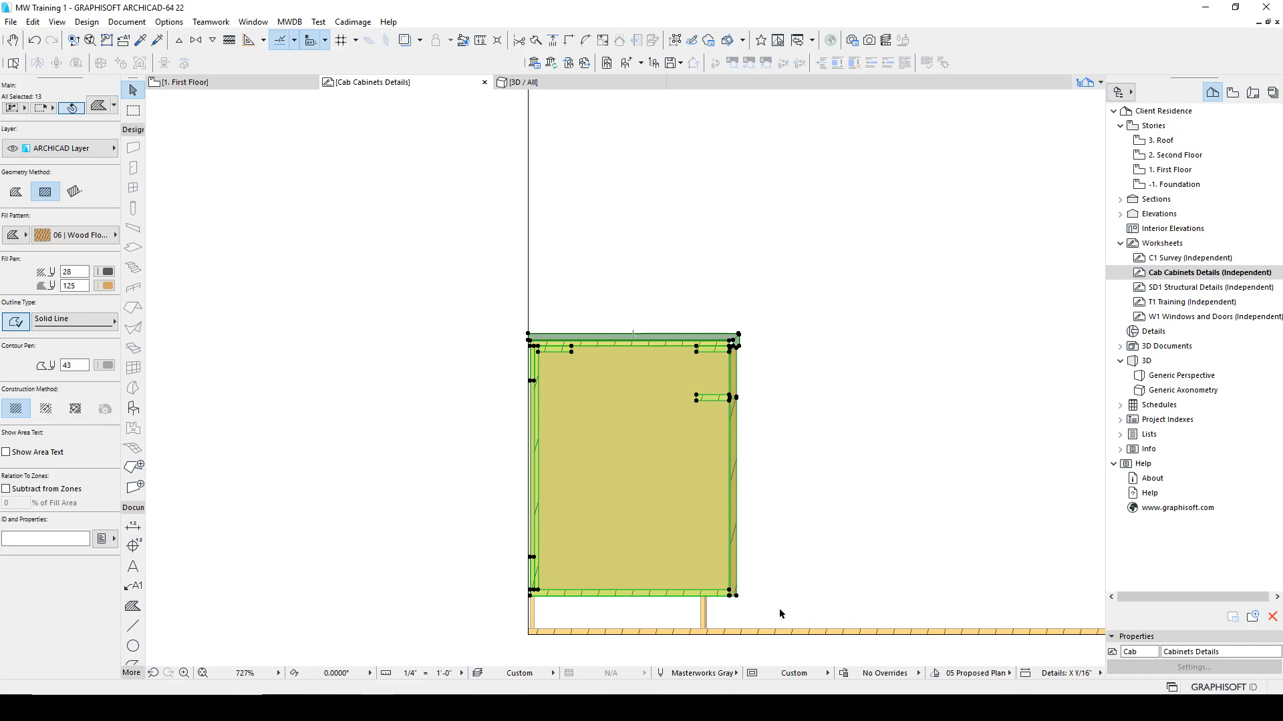
pyautogui.hotkey('ctrl', 'd')
pyautogui.scroll(4, 577, 609)
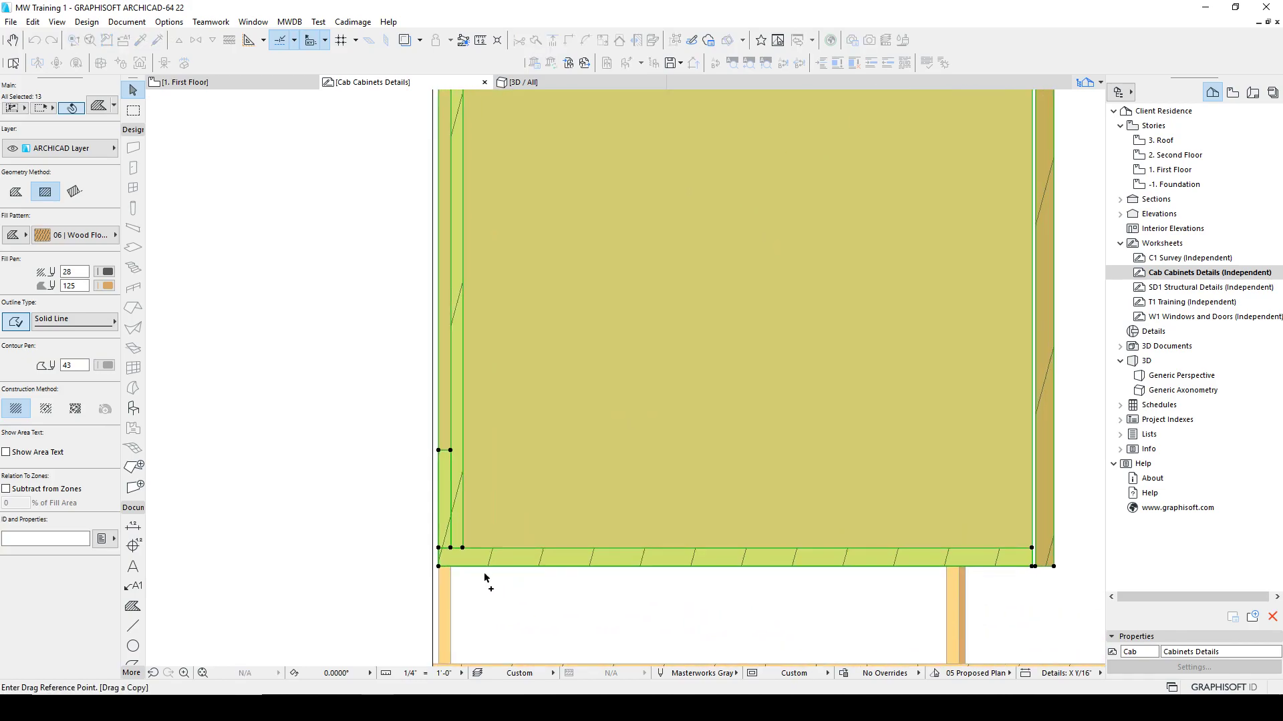
pyautogui.click(443, 568)
pyautogui.scroll(-4, 446, 534)
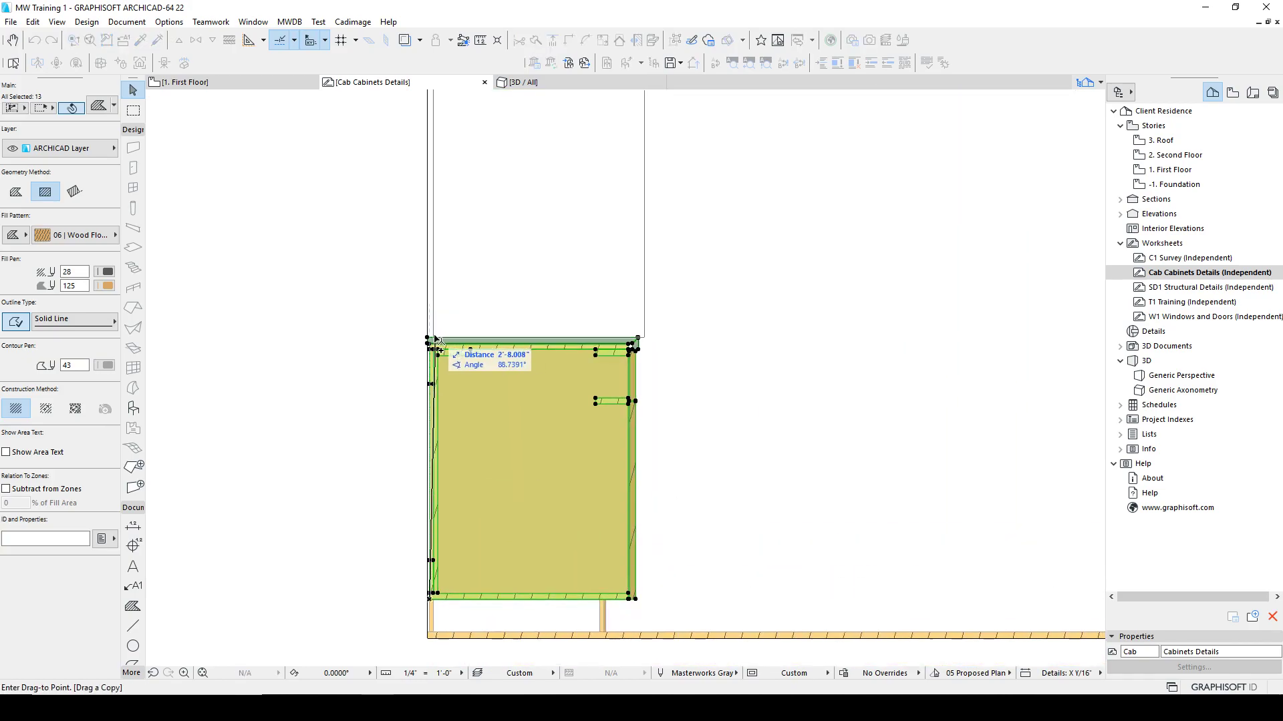
pyautogui.scroll(2, 429, 341)
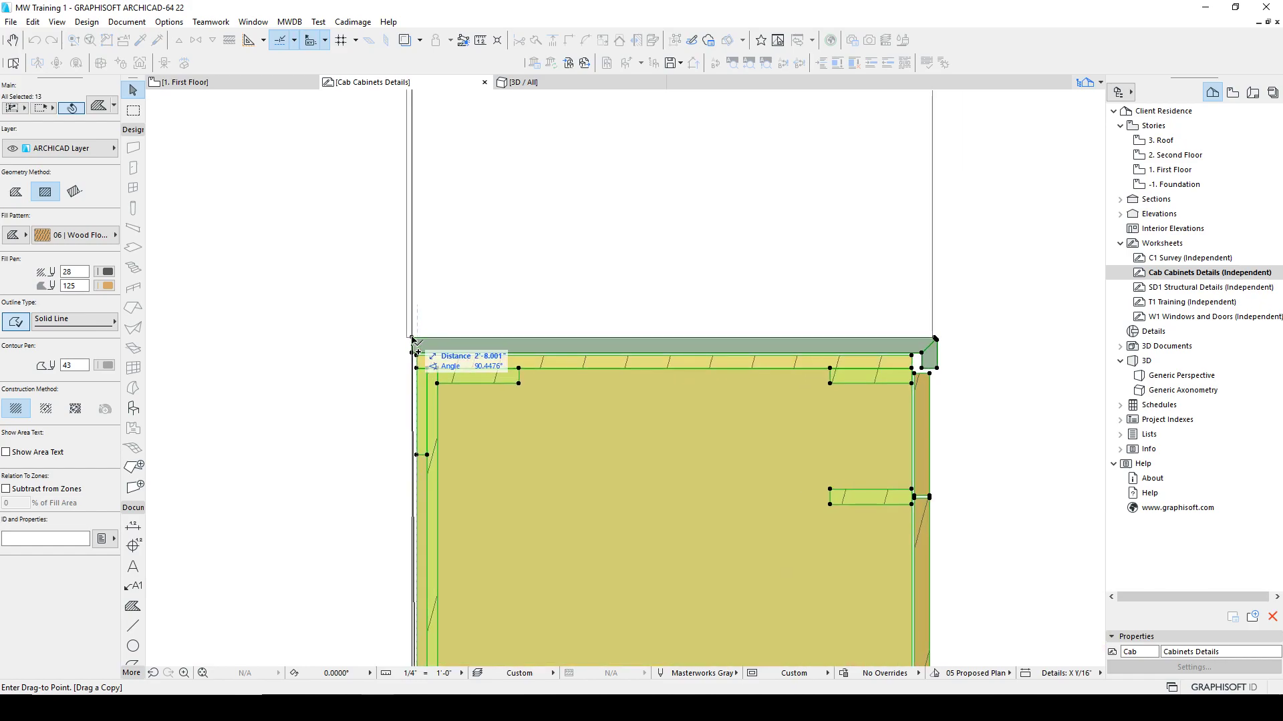
pyautogui.scroll(-2, 413, 338)
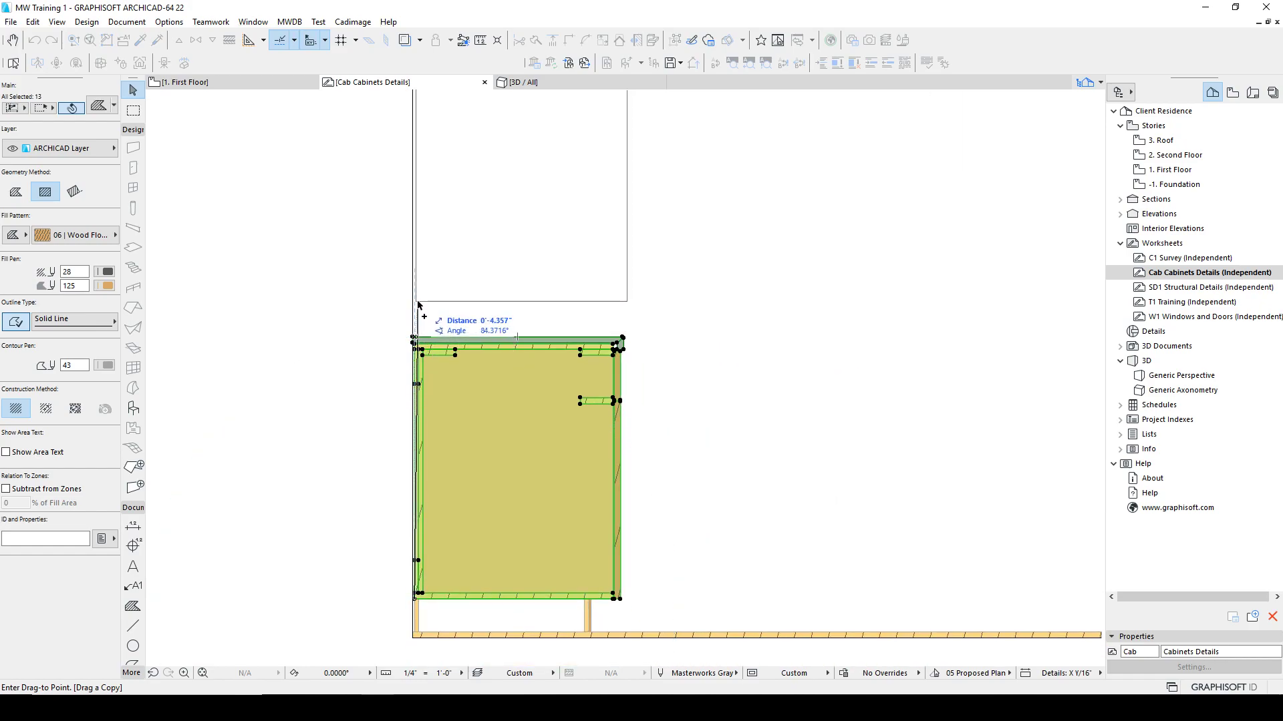
pyautogui.scroll(2, 420, 305)
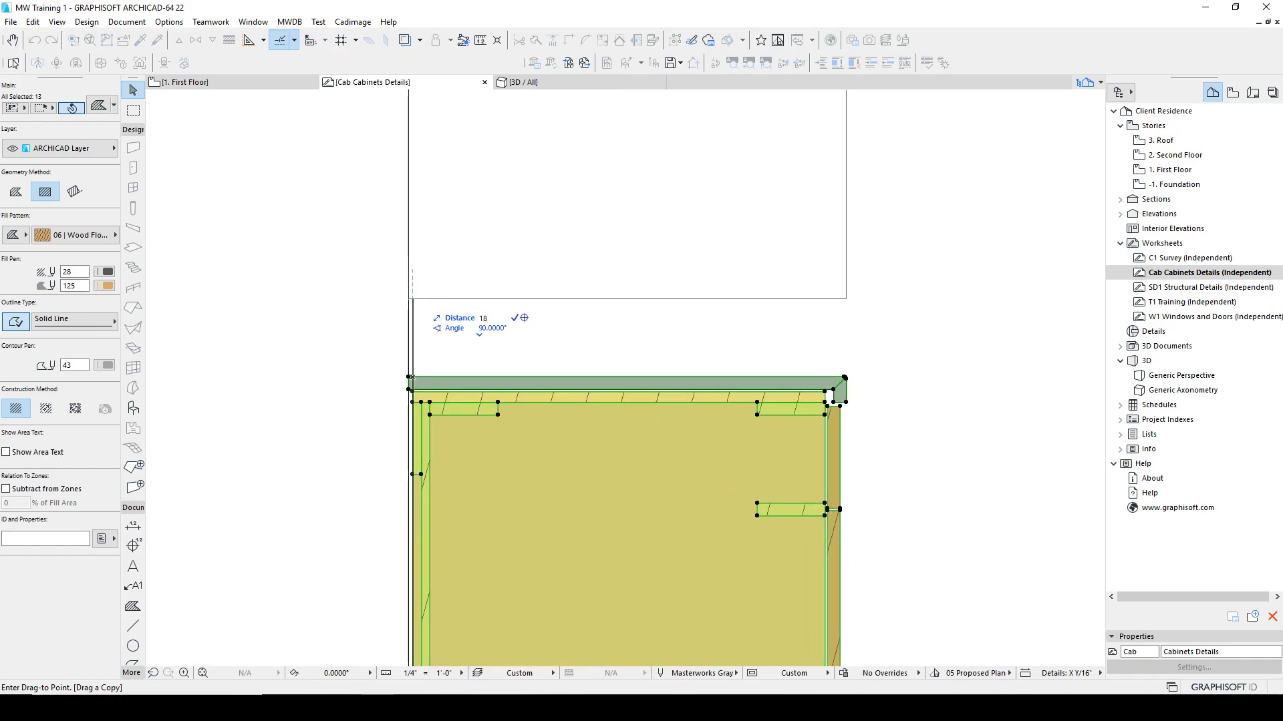
pyautogui.press('Return')
pyautogui.scroll(-2, 547, 415)
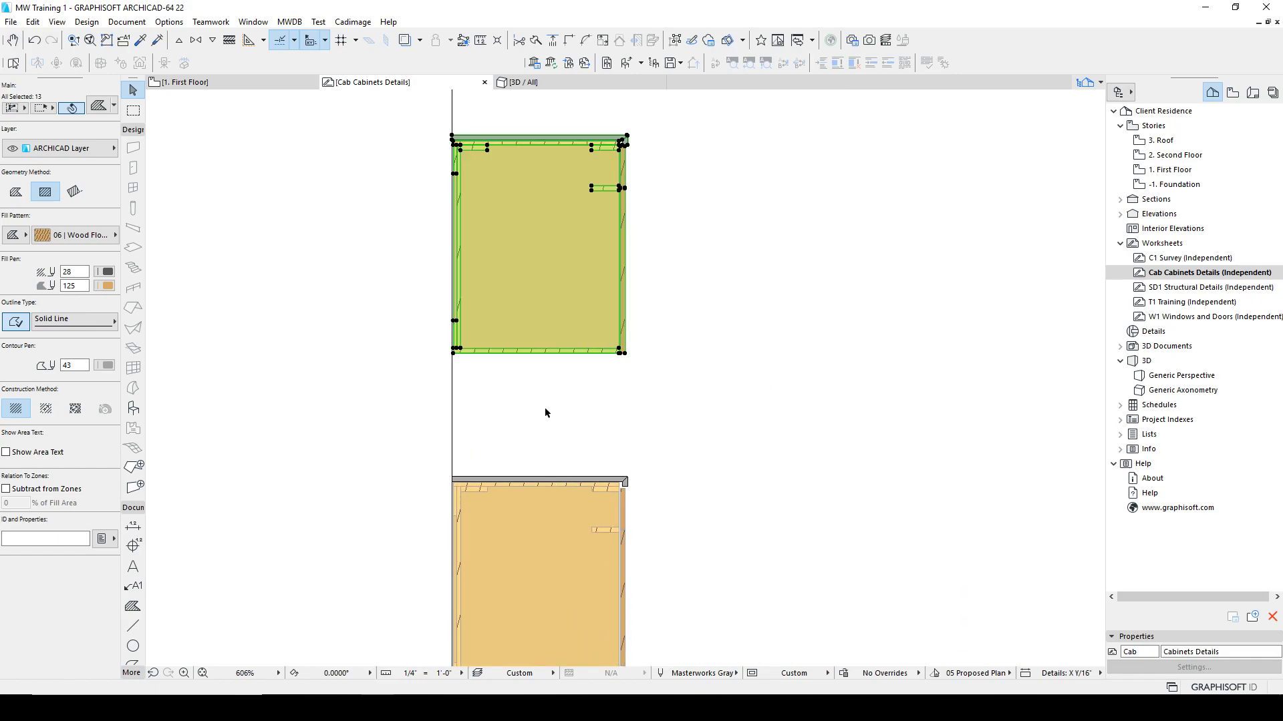
pyautogui.click(547, 415)
# Delete the drawer front, middle rail, front top rail, top panel and countertop from the copied cabinet.
pyautogui.scroll(2, 587, 241)
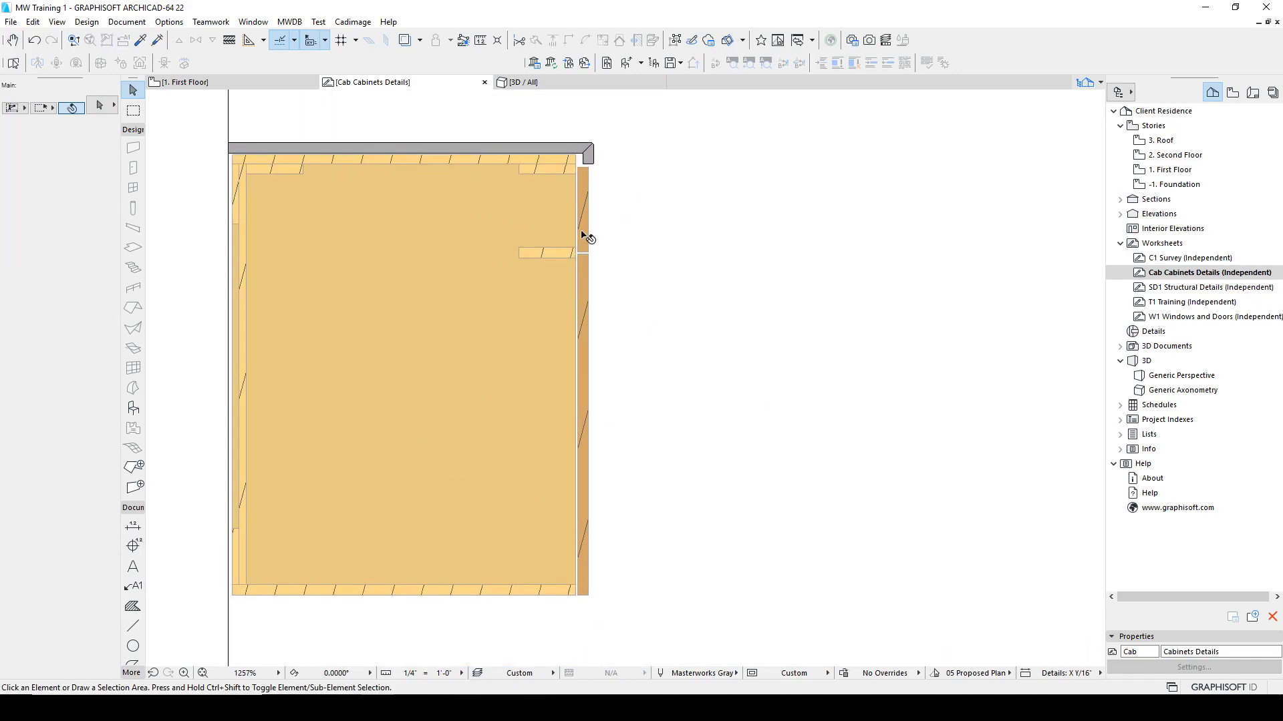
pyautogui.click(585, 235)
pyautogui.press('Delete')
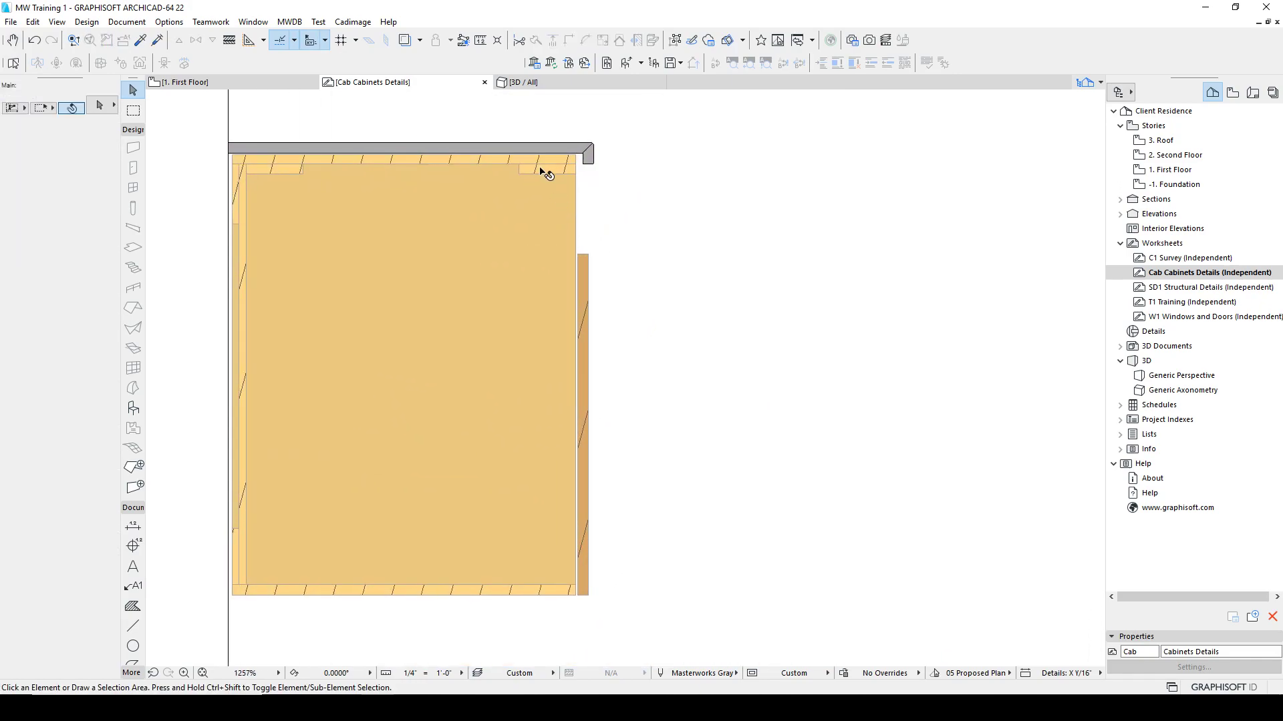
pyautogui.click(531, 168)
pyautogui.press('Delete')
pyautogui.click(543, 171)
pyautogui.press('Delete')
# Extend the upper cabinet's rear top rail forward to the front edge of the side panel, forming a full-depth top.
pyautogui.click(300, 170)
pyautogui.scroll(4, 297, 173)
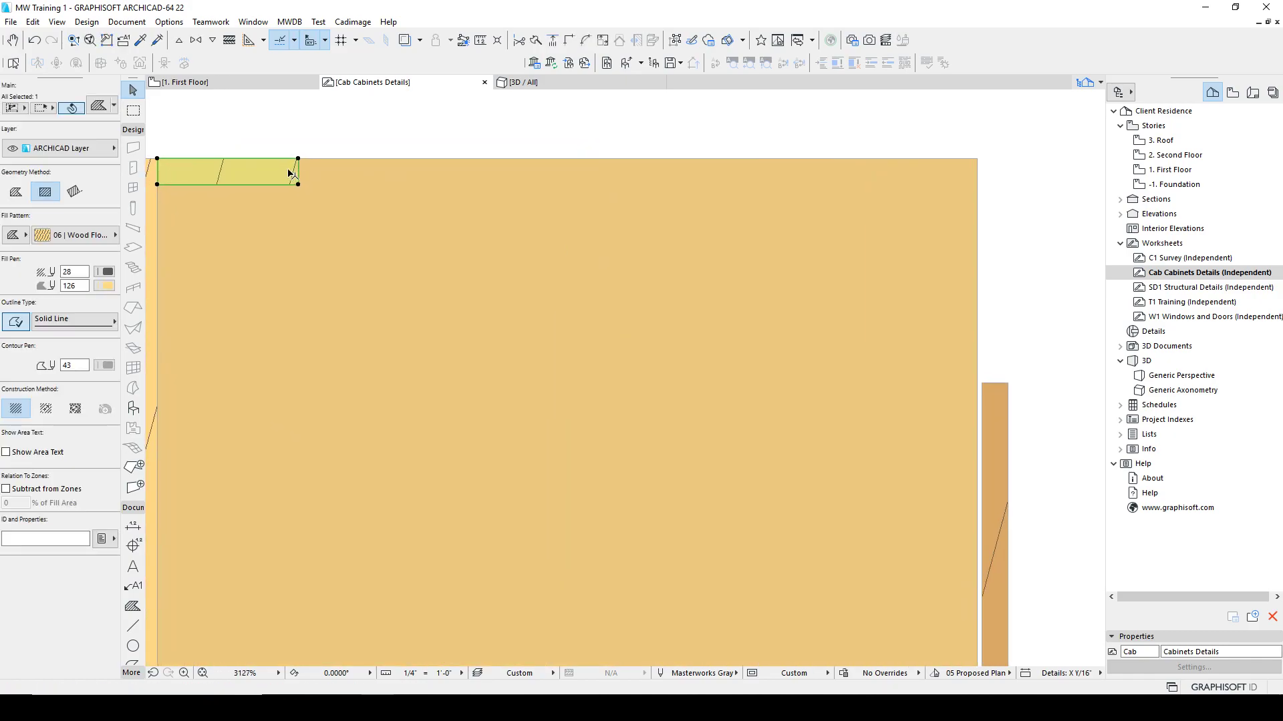
pyautogui.click(298, 171)
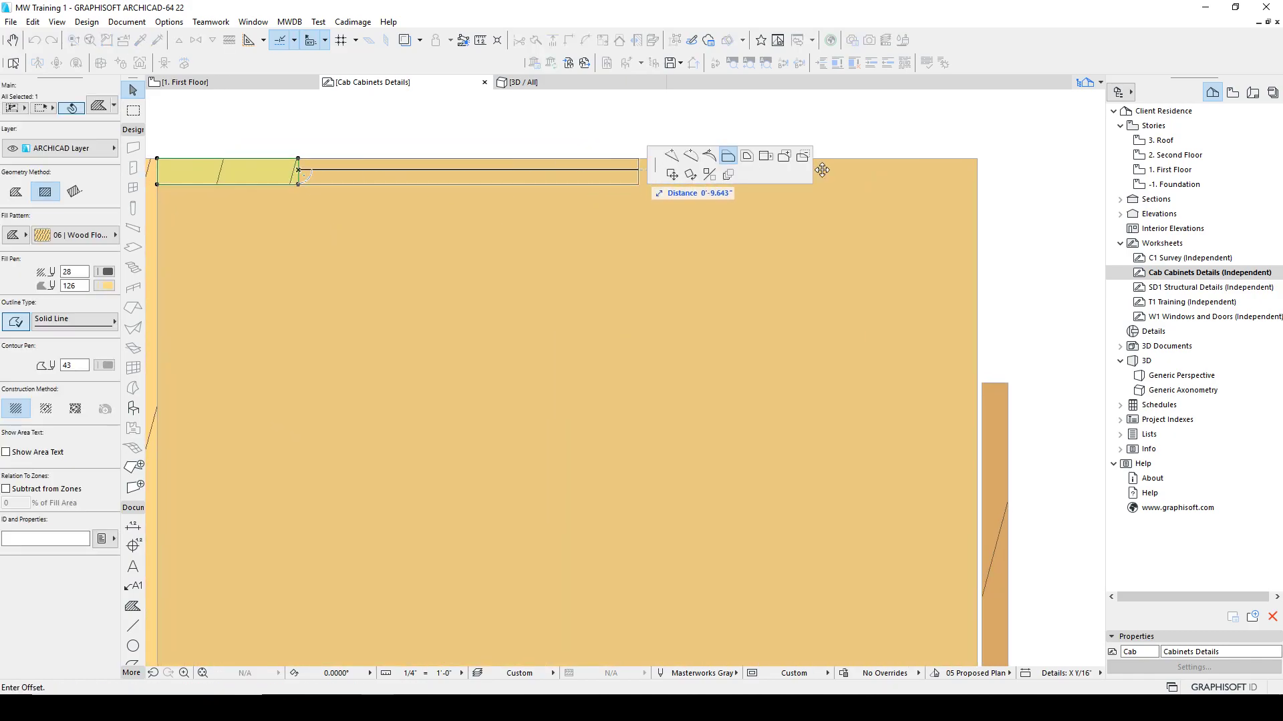
pyautogui.click(983, 156)
# Extend the upper cabinet's door upward so its top edge aligns with the cabinet's top.
pyautogui.click(1002, 392)
pyautogui.click(999, 384)
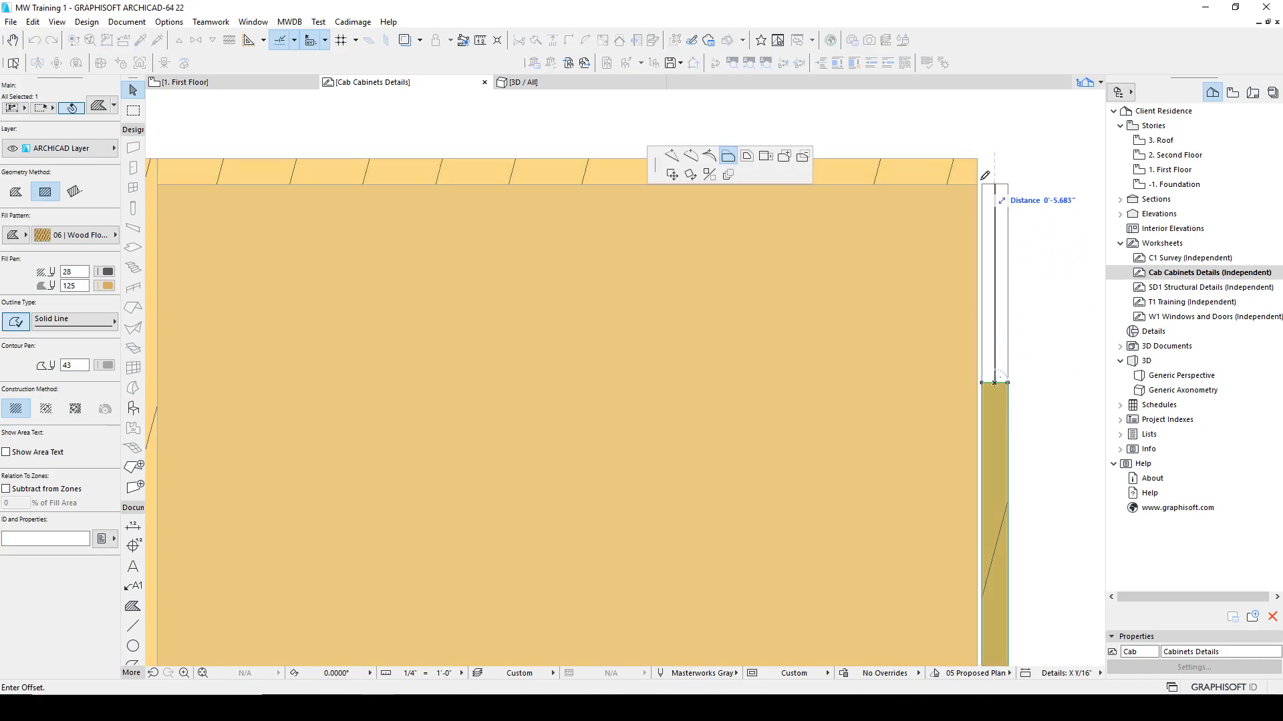
pyautogui.click(998, 158)
pyautogui.scroll(3, 998, 158)
pyautogui.click(998, 159)
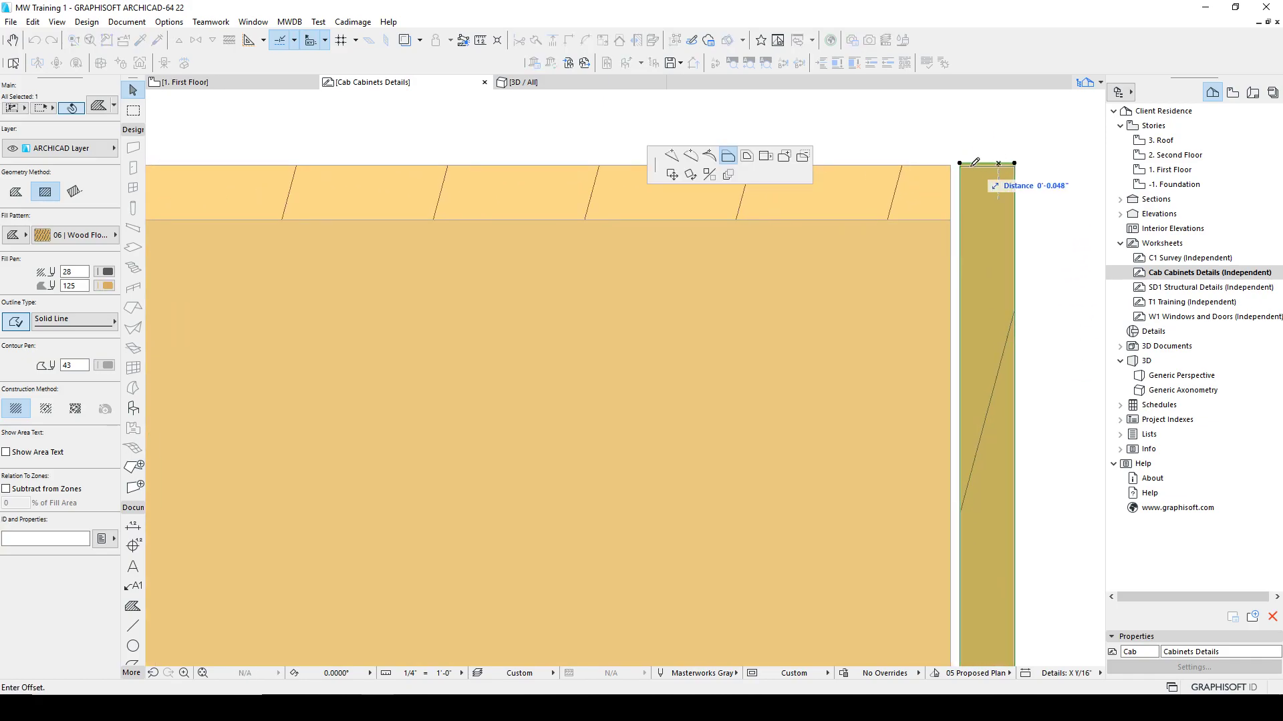
pyautogui.press('Escape')
pyautogui.scroll(-6, 914, 311)
pyautogui.scroll(-1, 695, 261)
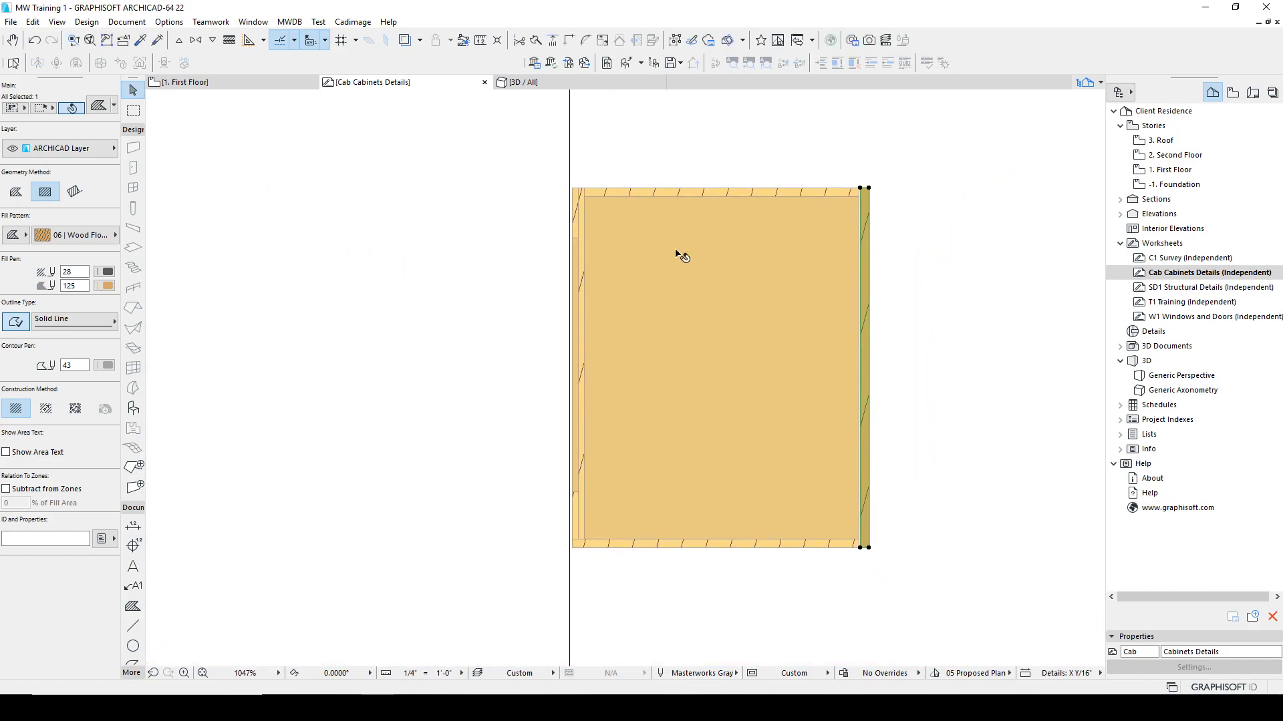
pyautogui.press('Escape')
# Select the whole upper cabinet and move it horizontally so its back touches the wall line.
pyautogui.moveTo(512, 177); pyautogui.dragTo(962, 604)
pyautogui.scroll(4, 539, 555)
pyautogui.click(520, 547)
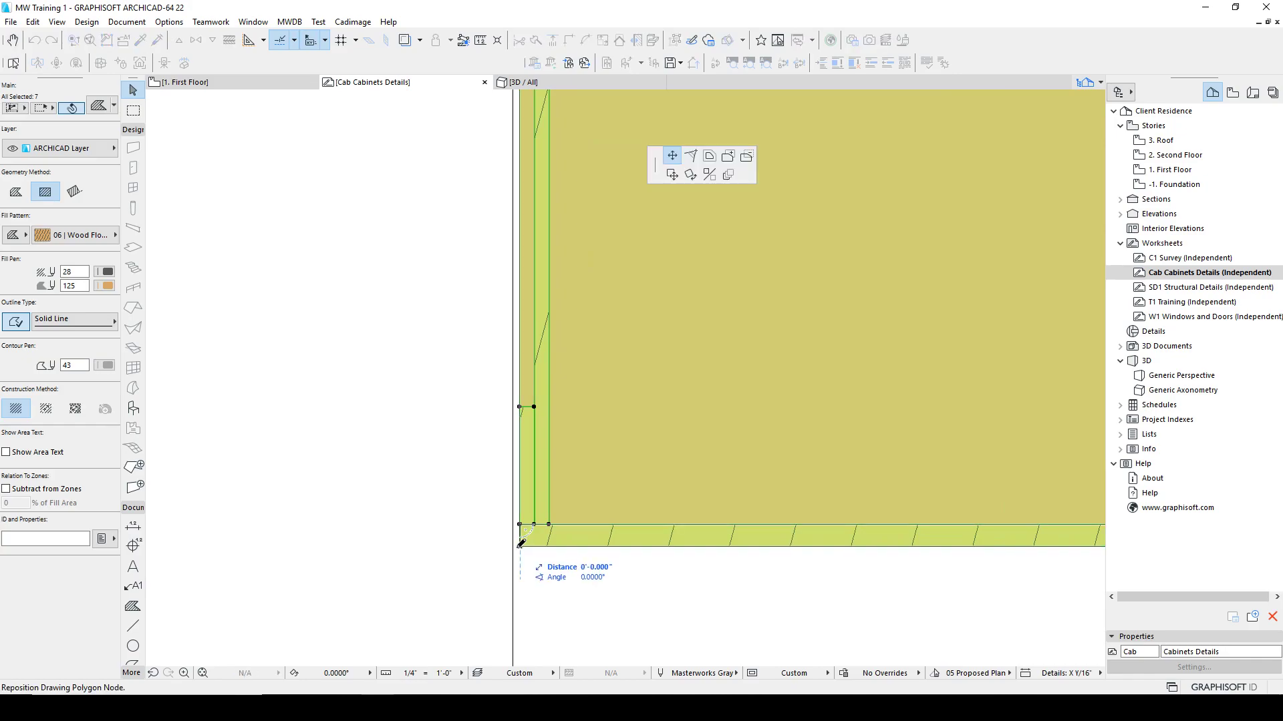
pyautogui.press('Escape')
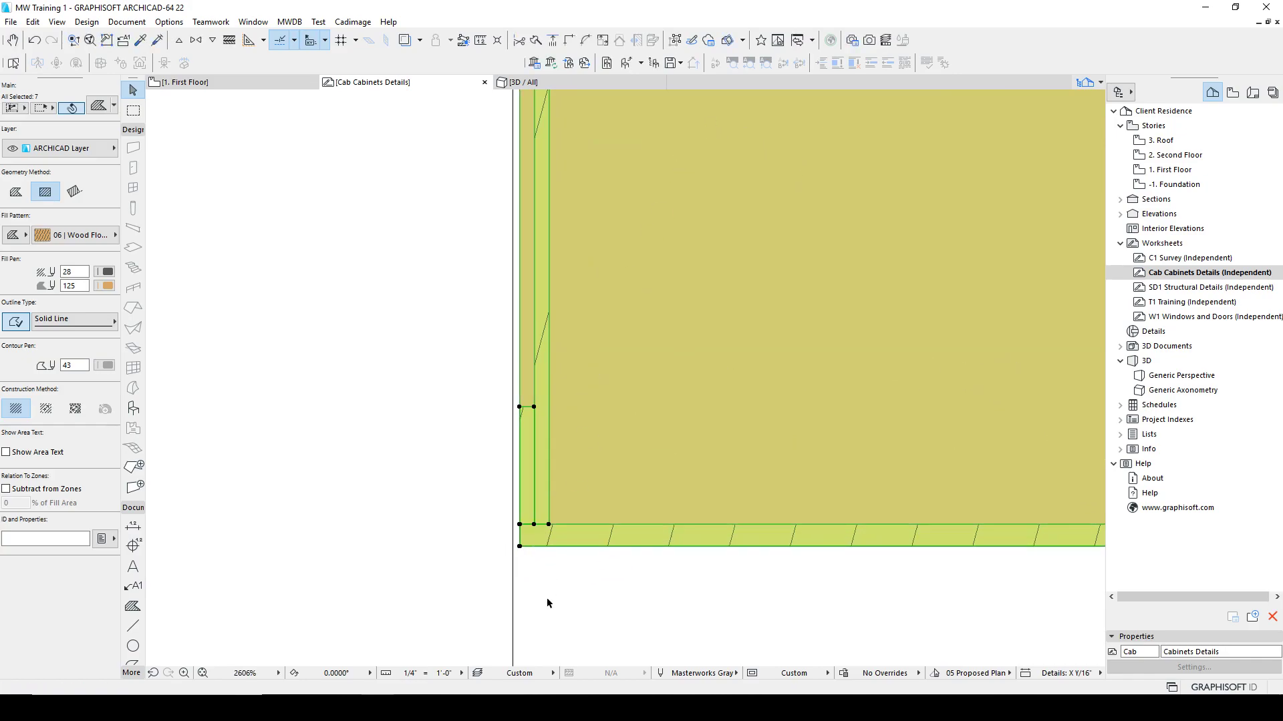
pyautogui.hotkey('ctrl', 'd')
pyautogui.click(519, 546)
pyautogui.click(513, 546)
pyautogui.press('Escape')
# Measure vertically from the upper cabinet's bottom edge.
pyautogui.scroll(-5, 573, 544)
pyautogui.moveTo(772, 545); pyautogui.dragTo(684, 375, button='middle')
pyautogui.scroll(5, 661, 320)
pyautogui.scroll(-5, 670, 438)
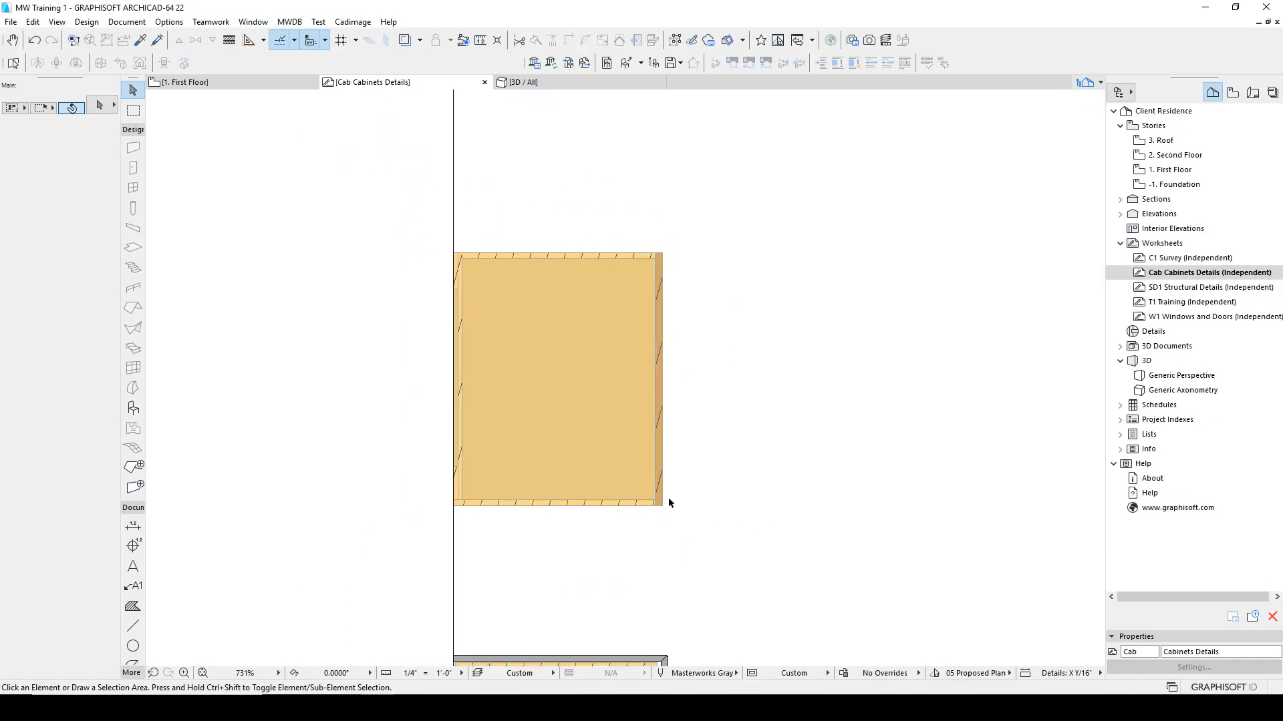
pyautogui.scroll(-3, 669, 499)
pyautogui.moveTo(650, 518); pyautogui.dragTo(659, 426, button='middle')
pyautogui.press('m')
pyautogui.click(631, 430)
pyautogui.scroll(1, 629, 517)
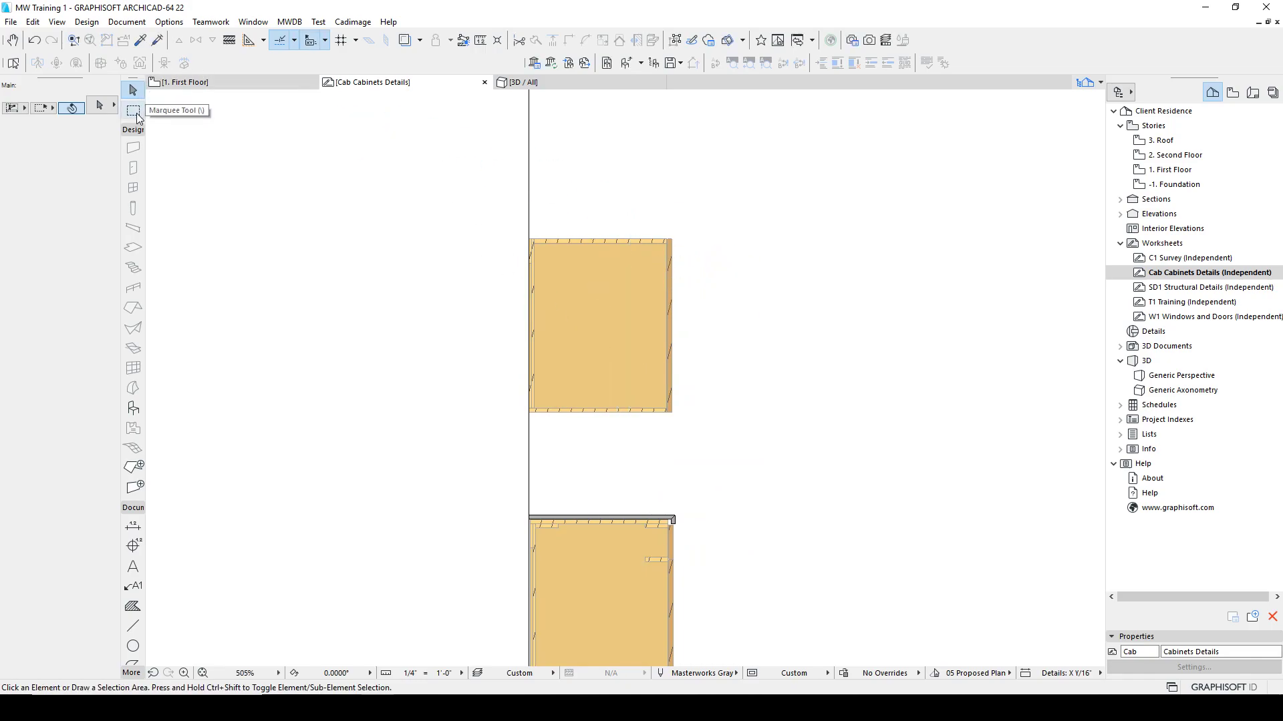
# Marquee the top part of the upper cabinet and stretch it upward to an overall height of 3'-0".
pyautogui.click(133, 110)
pyautogui.click(518, 226)
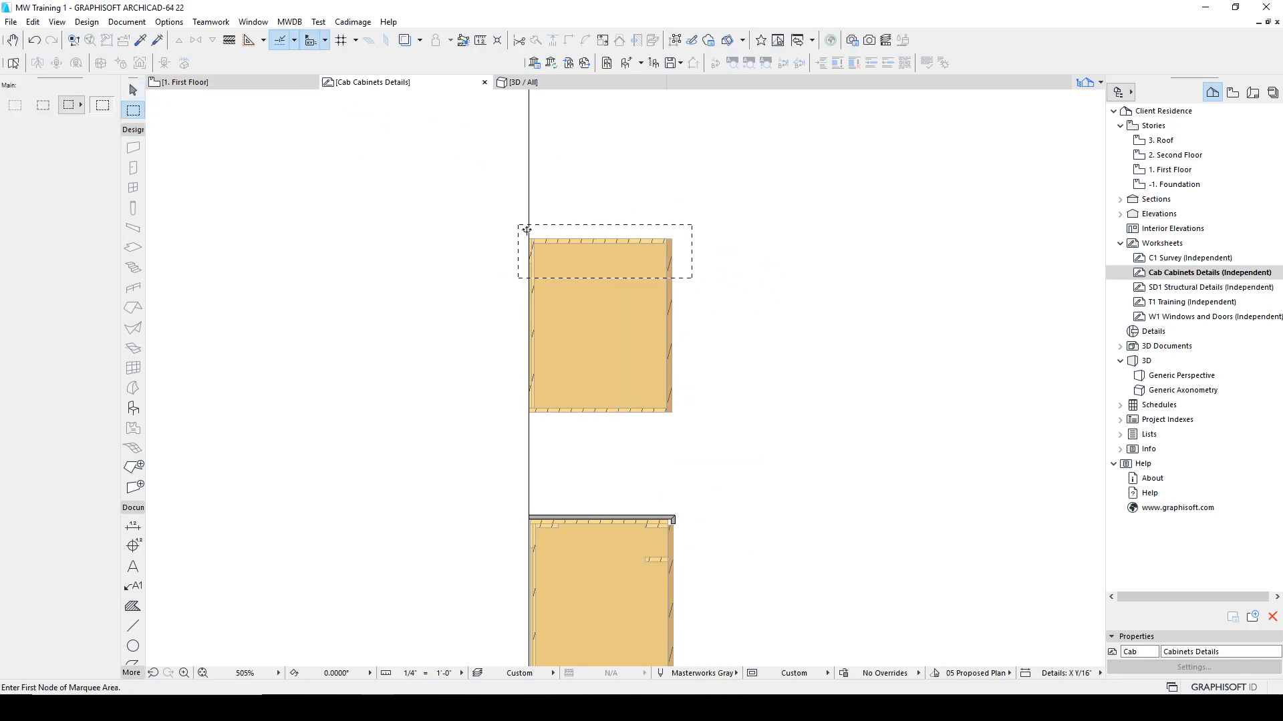
pyautogui.click(584, 239)
pyautogui.click(635, 239)
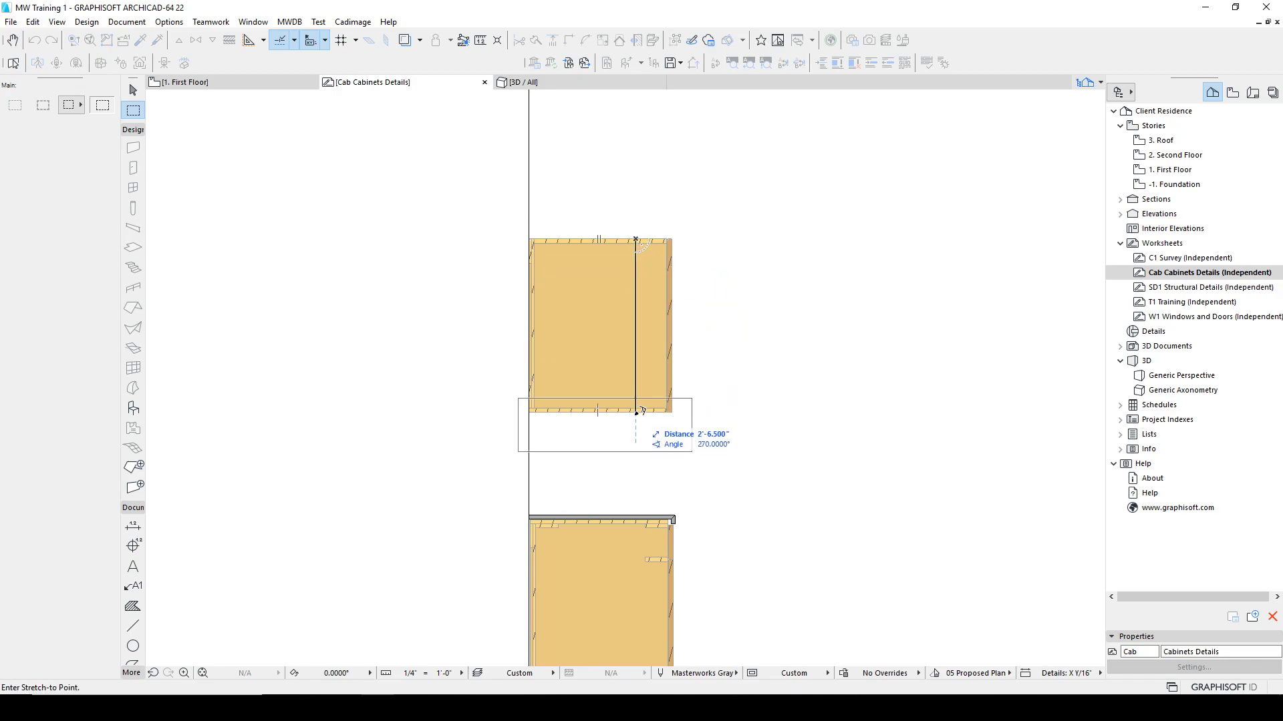
pyautogui.scroll(3, 639, 409)
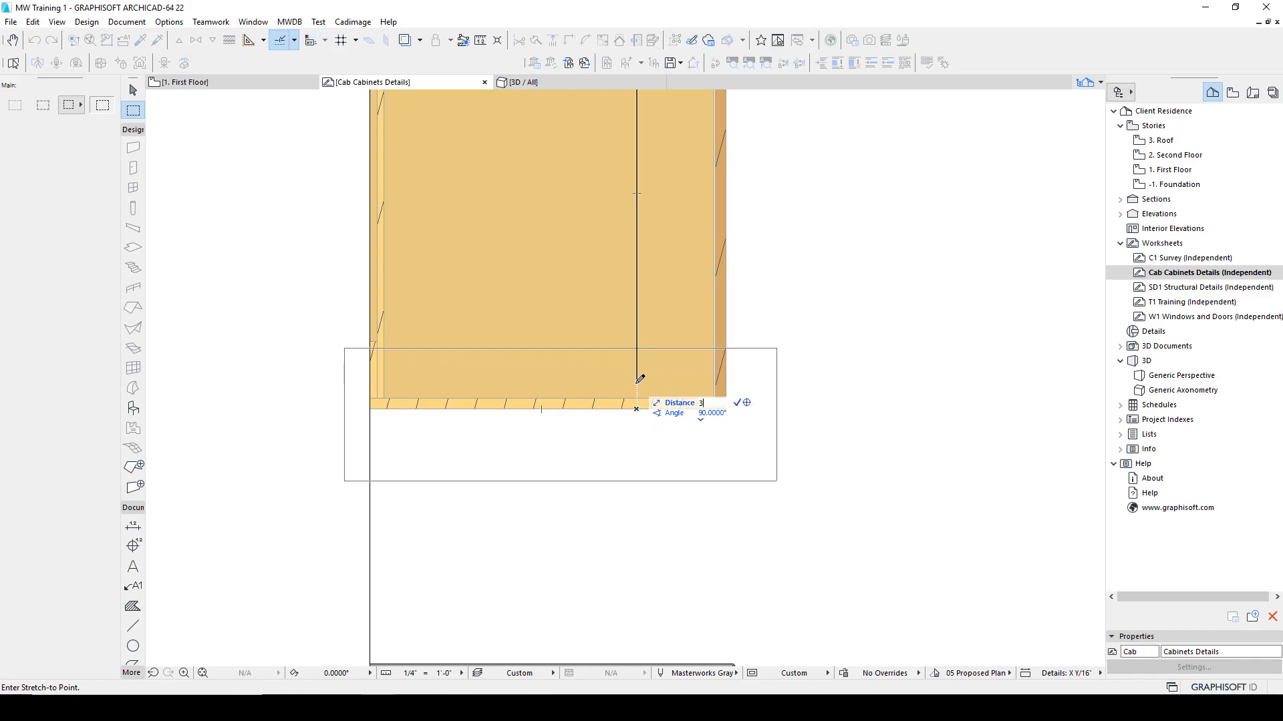
pyautogui.press('Return')
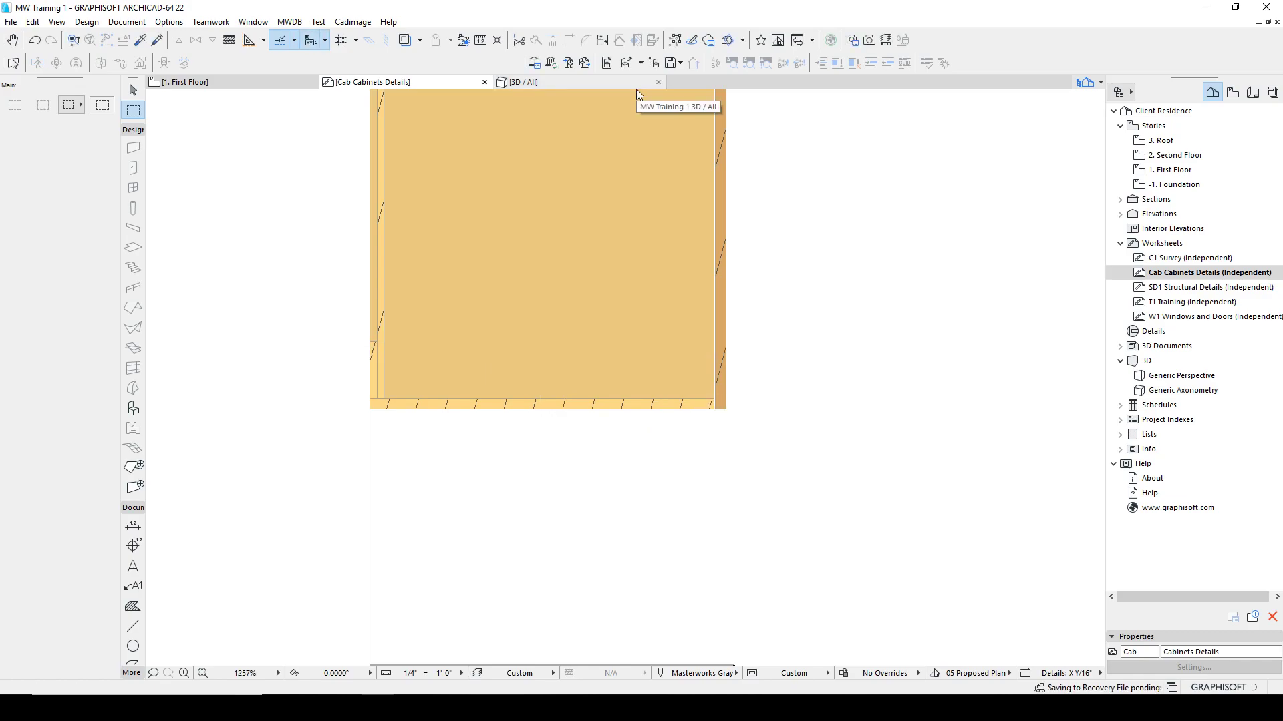
pyautogui.scroll(-3, 801, 334)
pyautogui.press('Escape')
# Measure the upper cabinet's height from its top edge to its bottom edge.
pyautogui.press('m')
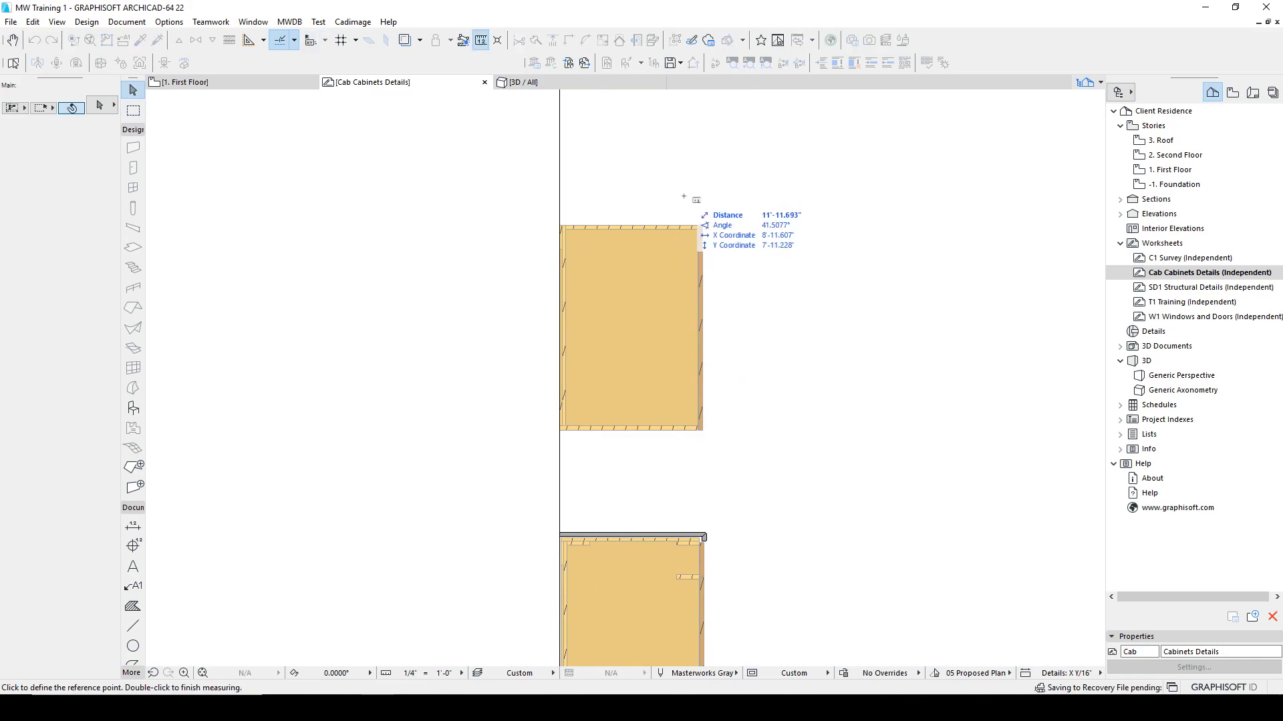
pyautogui.click(664, 226)
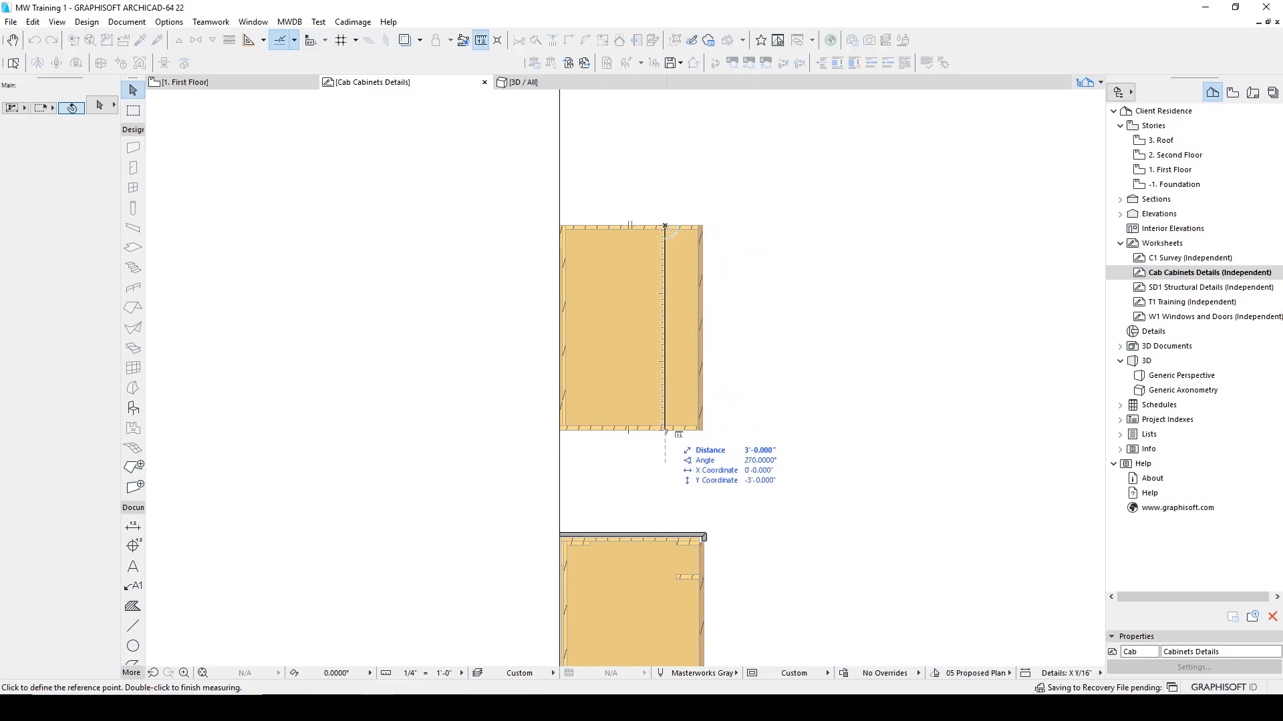
pyautogui.press('Escape')
# Marquee the front part of the upper cabinet, including its door, and stretch it horizontally toward the wall to shorten the cabinet depth.
pyautogui.click(133, 110)
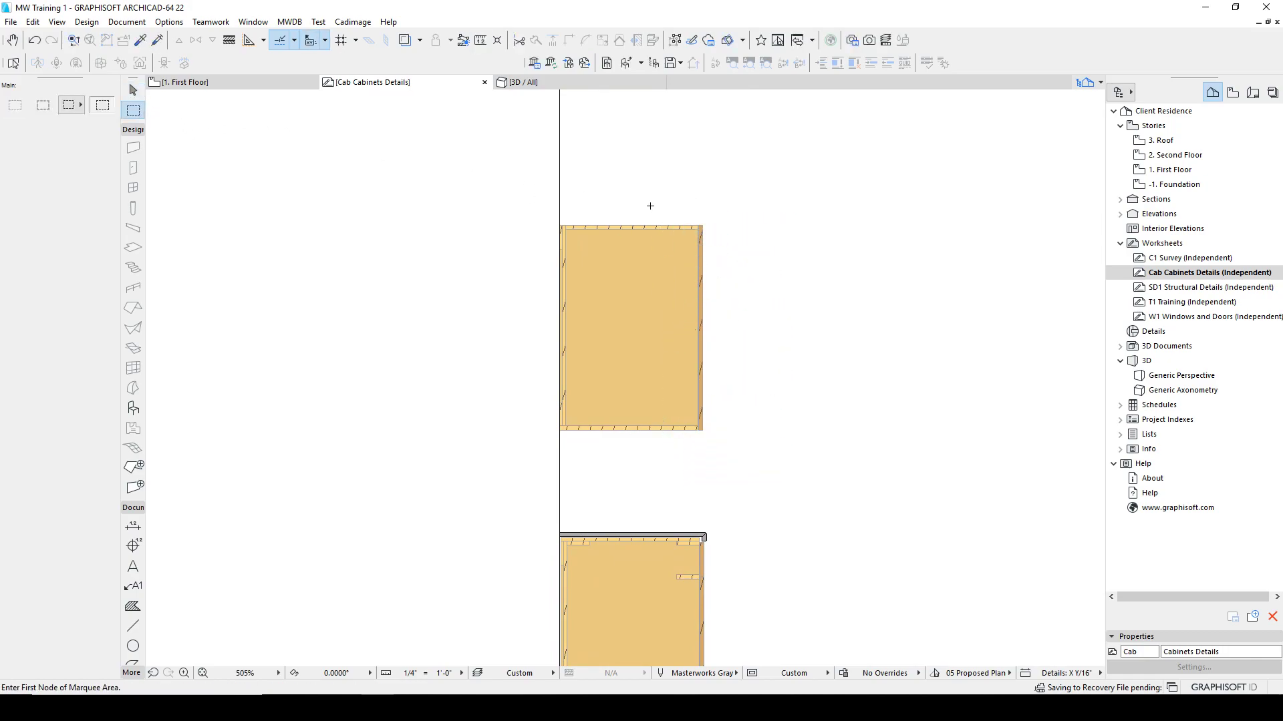
pyautogui.click(659, 219)
pyautogui.click(746, 455)
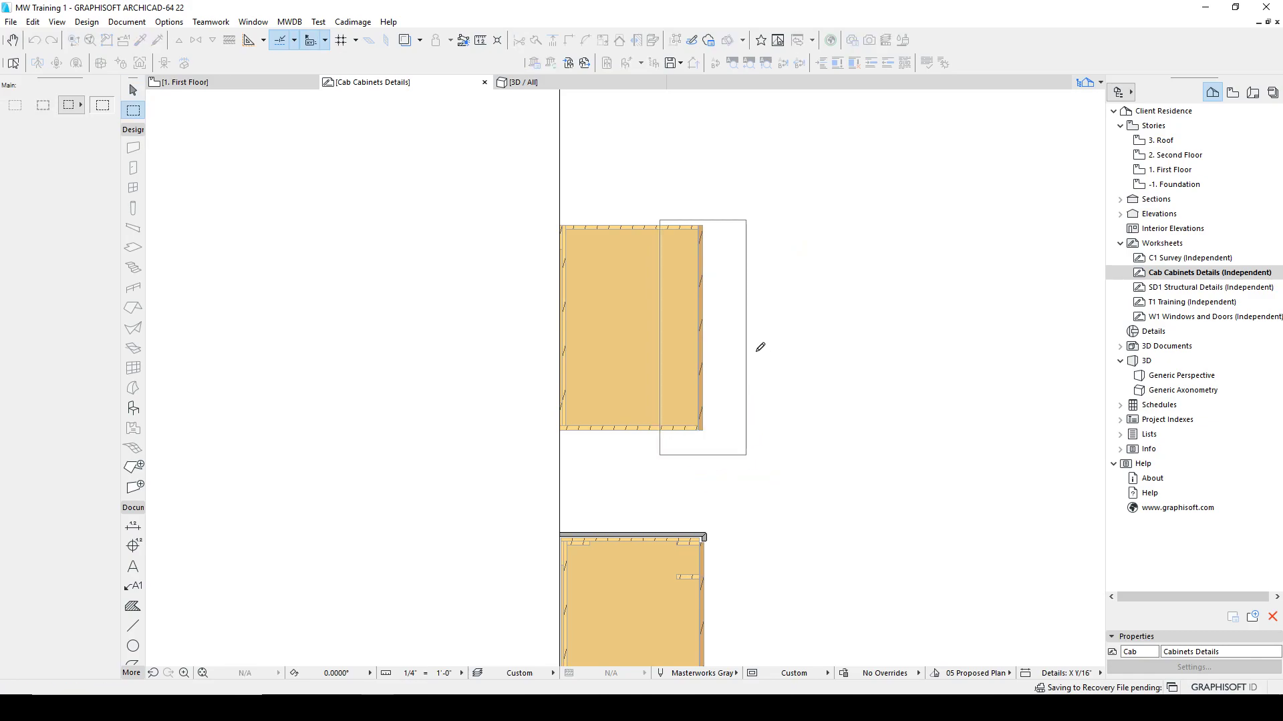
pyautogui.scroll(3, 708, 213)
pyautogui.click(699, 198)
pyautogui.hotkey('alt', 'shift')
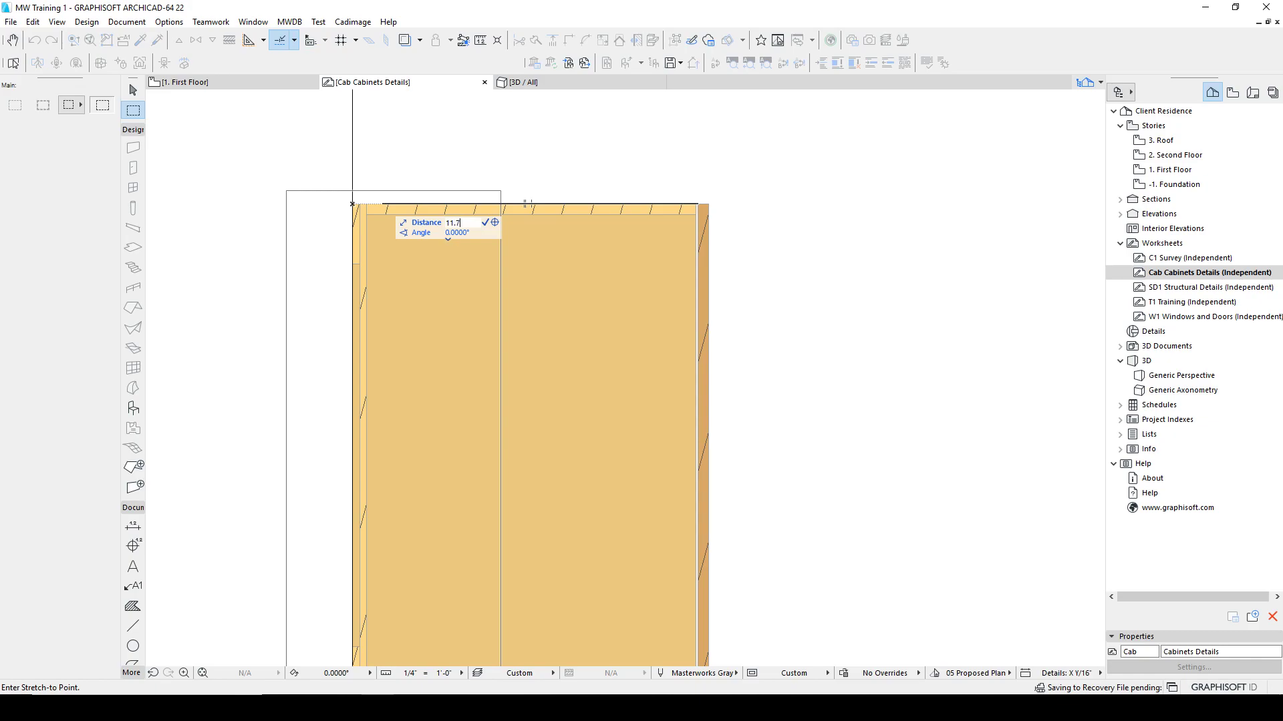
pyautogui.press('Return')
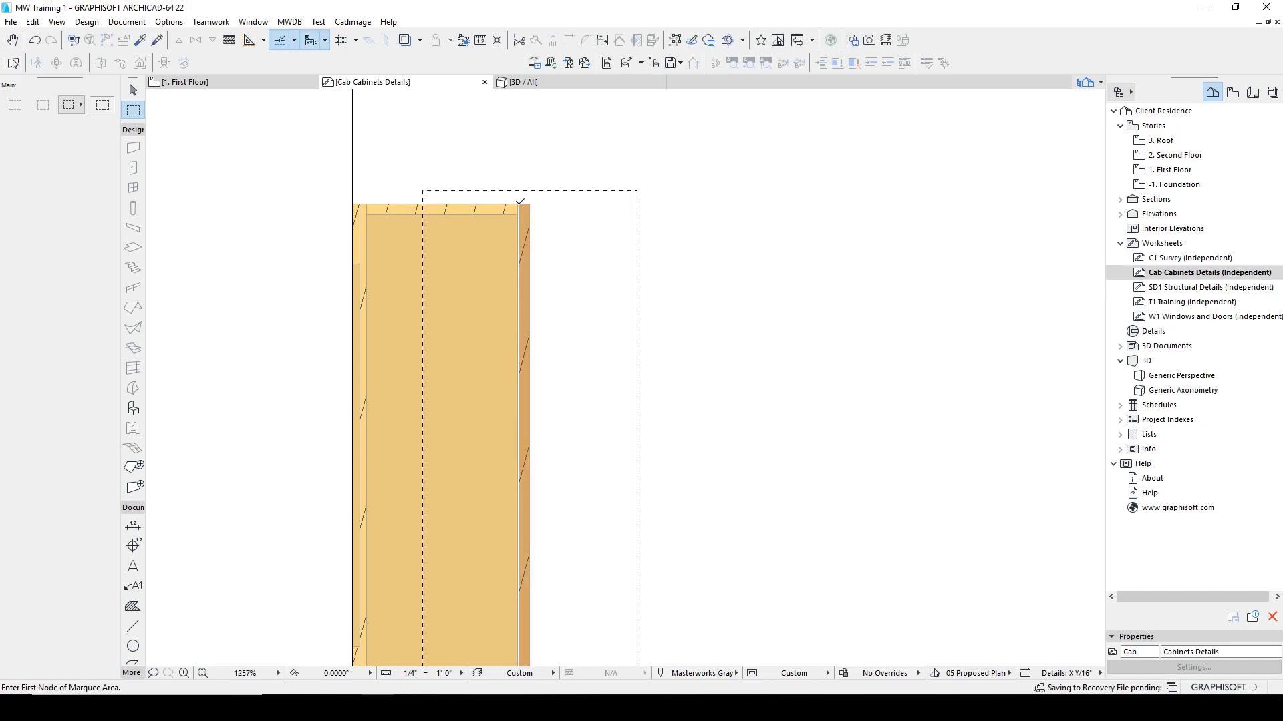
# Measure the upper cabinet box's depth along its top, from the front edge of the top panel toward the wall.
pyautogui.press('Escape')
pyautogui.press('Escape')
pyautogui.moveTo(533, 187); pyautogui.dragTo(577, 115, button='middle')
pyautogui.press('m')
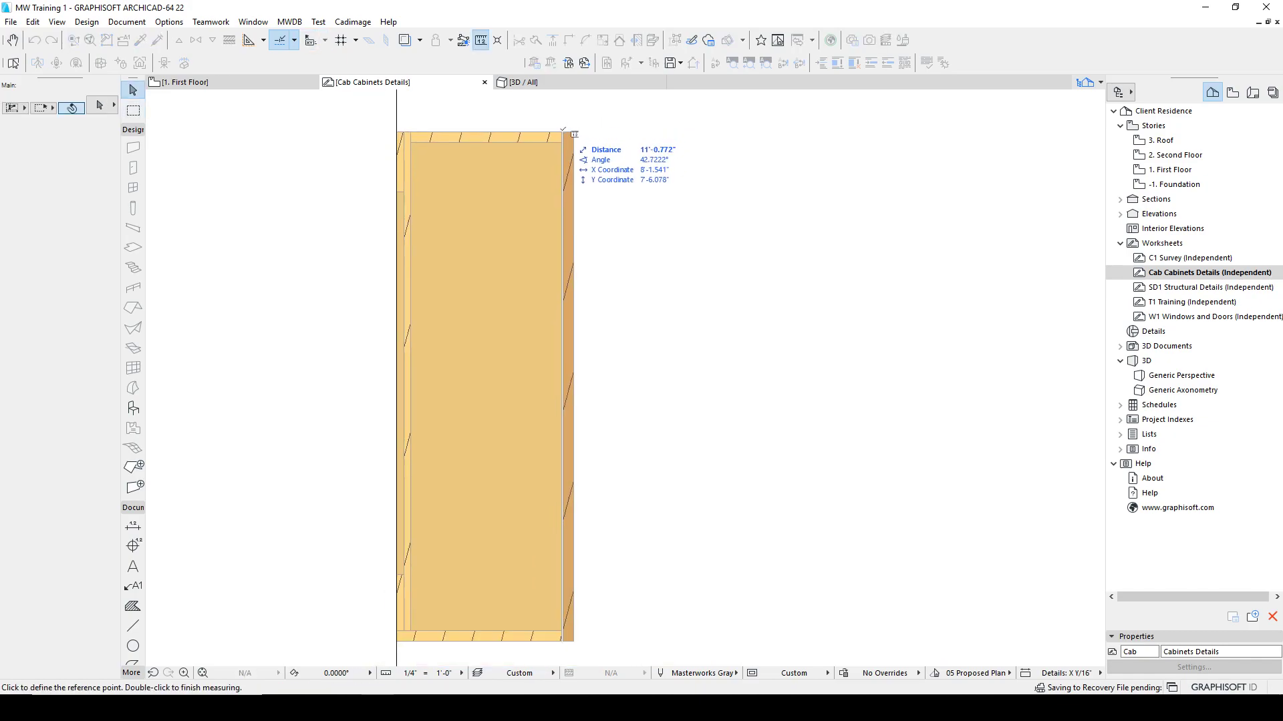
pyautogui.press('Escape')
pyautogui.scroll(3, 554, 132)
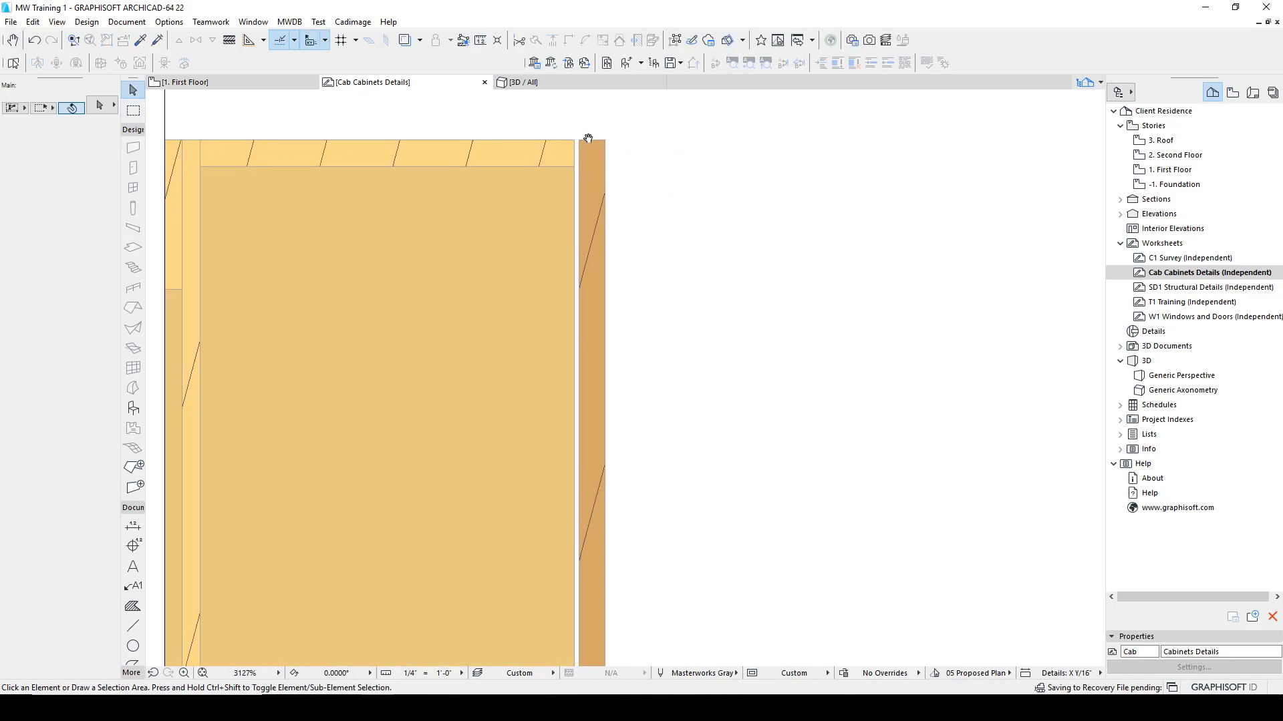
pyautogui.press('m')
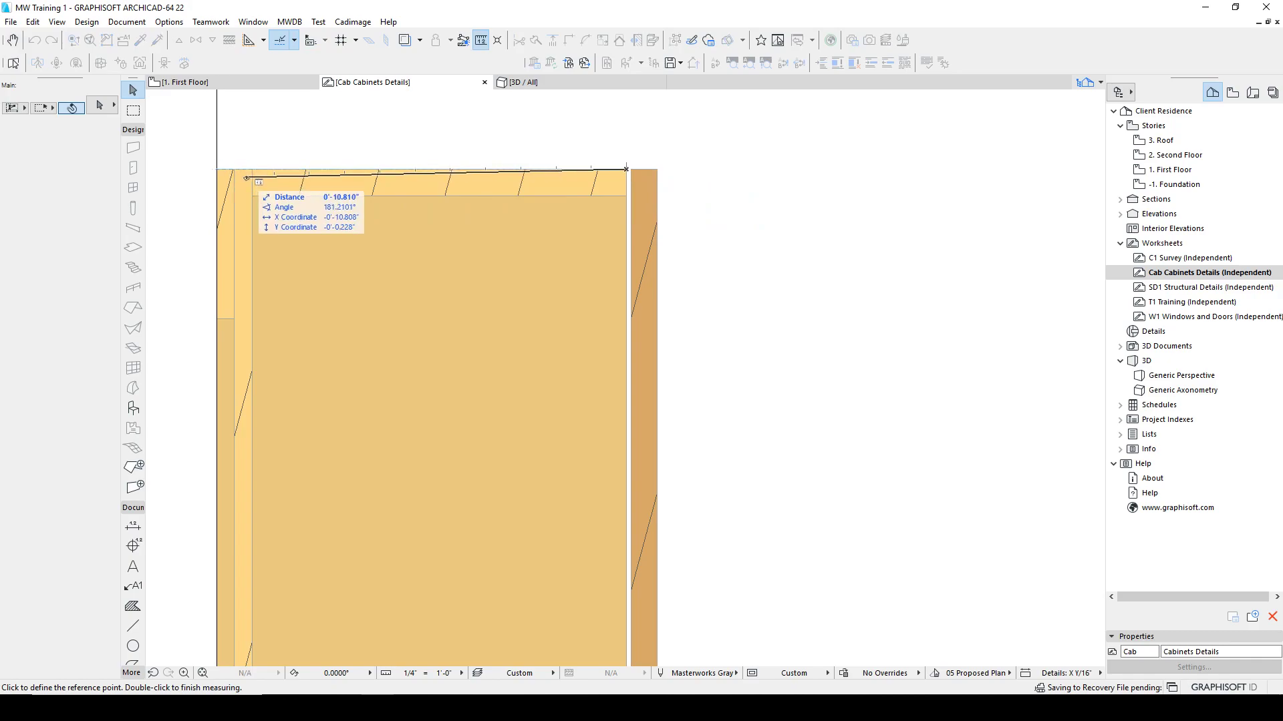
pyautogui.press('Escape')
# Marquee the upper cabinet's front part again and stretch it so the top panel's front edge lies 11.75" from the wall line.
pyautogui.scroll(-5, 410, 229)
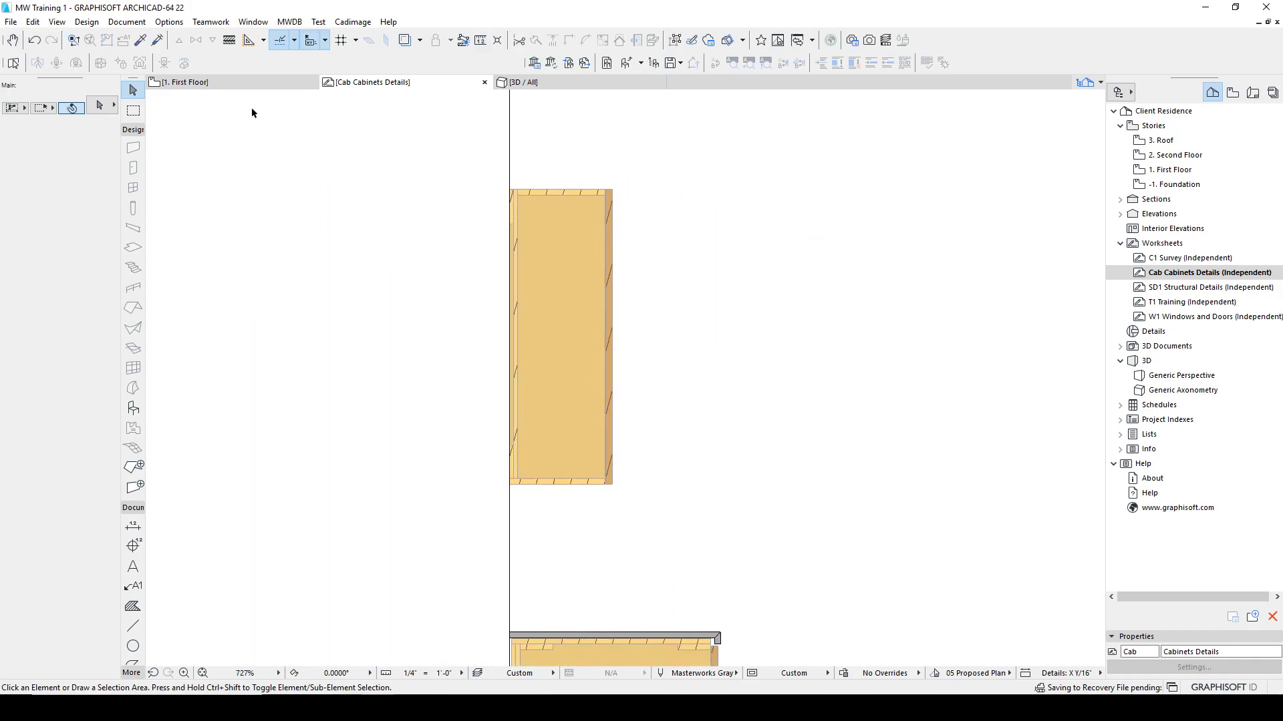
pyautogui.click(138, 112)
pyautogui.click(472, 163)
pyautogui.press('Escape')
pyautogui.click(581, 154)
pyautogui.click(675, 533)
pyautogui.scroll(3, 596, 214)
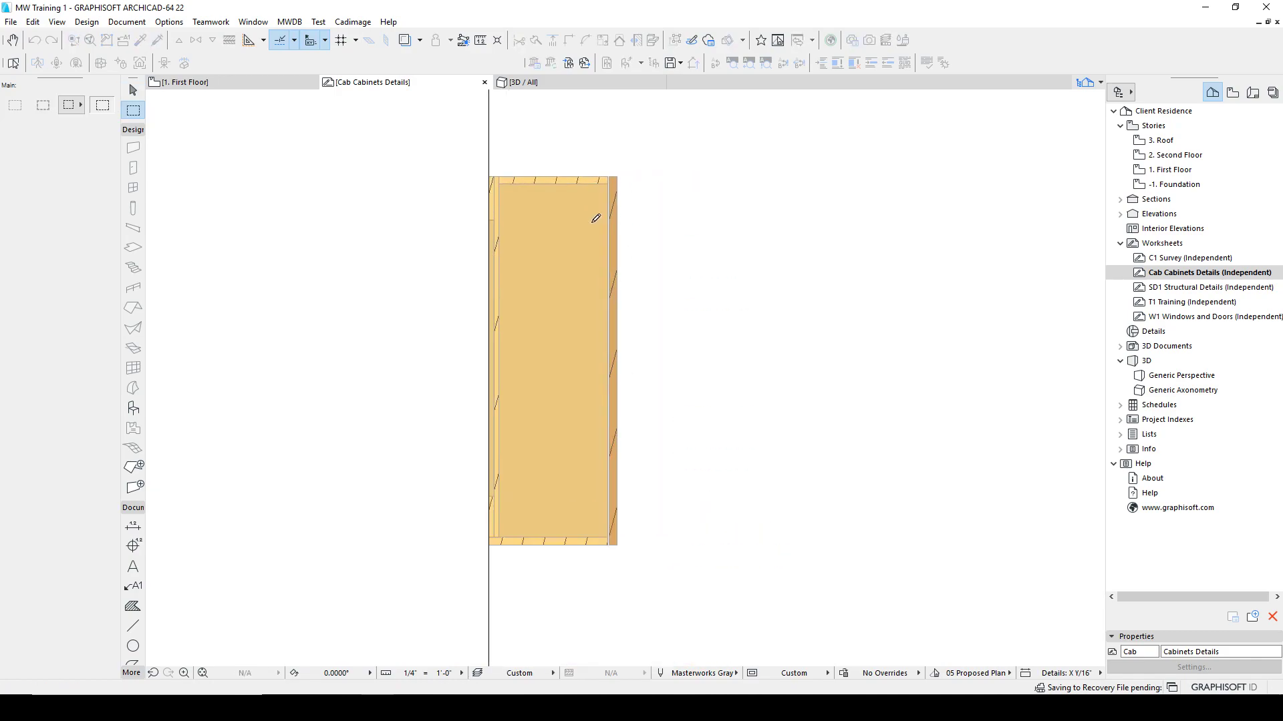
pyautogui.scroll(3, 591, 292)
pyautogui.click(625, 268)
pyautogui.scroll(-2, 508, 264)
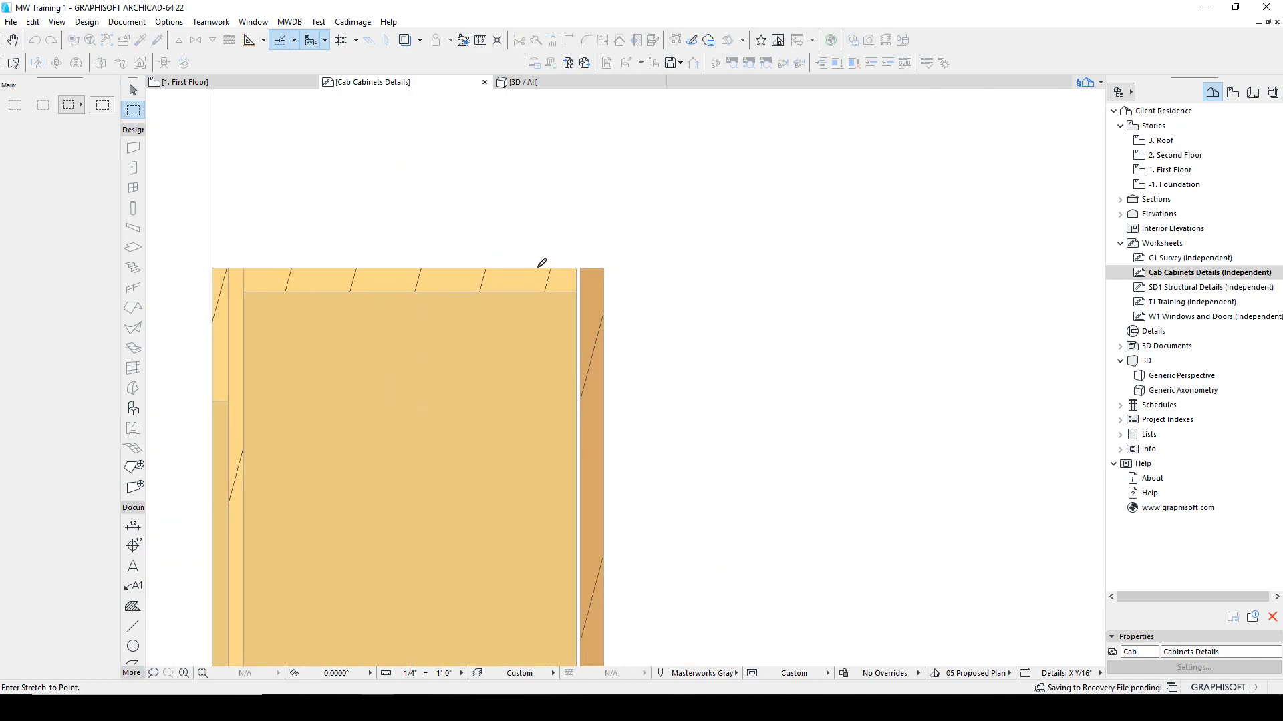
pyautogui.moveTo(527, 264); pyautogui.dragTo(725, 268, button='middle')
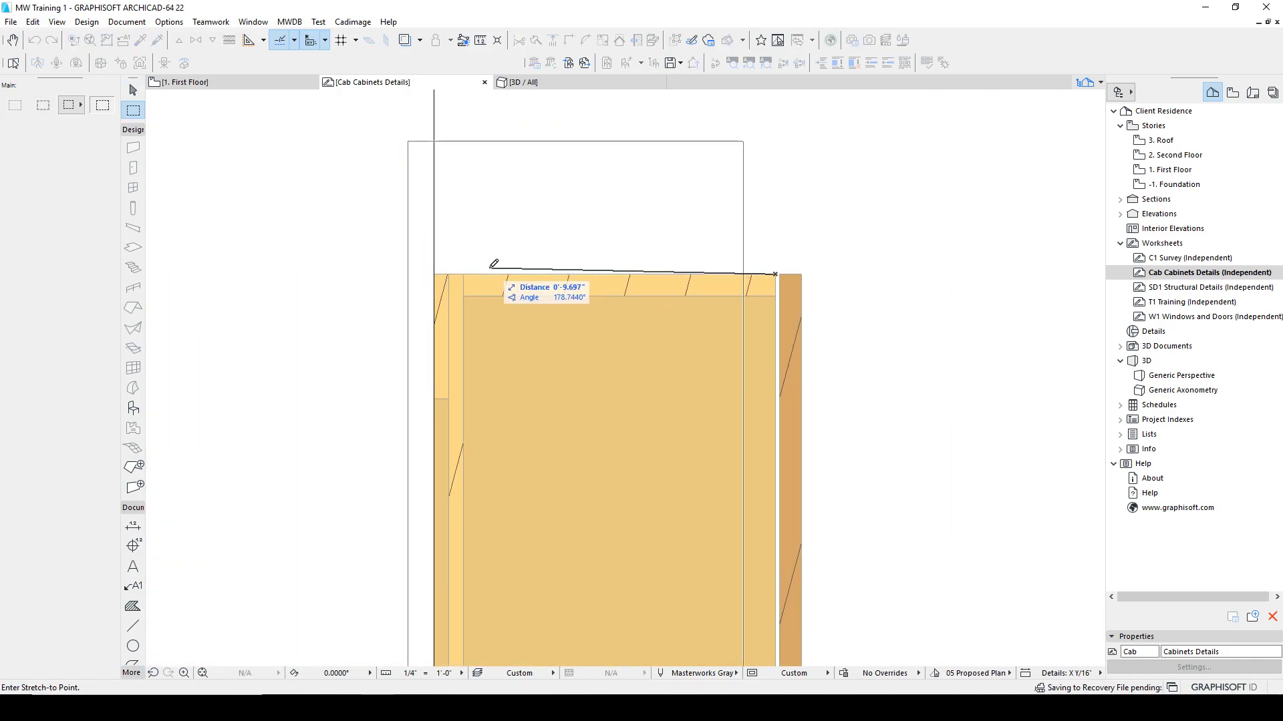
pyautogui.click(433, 274)
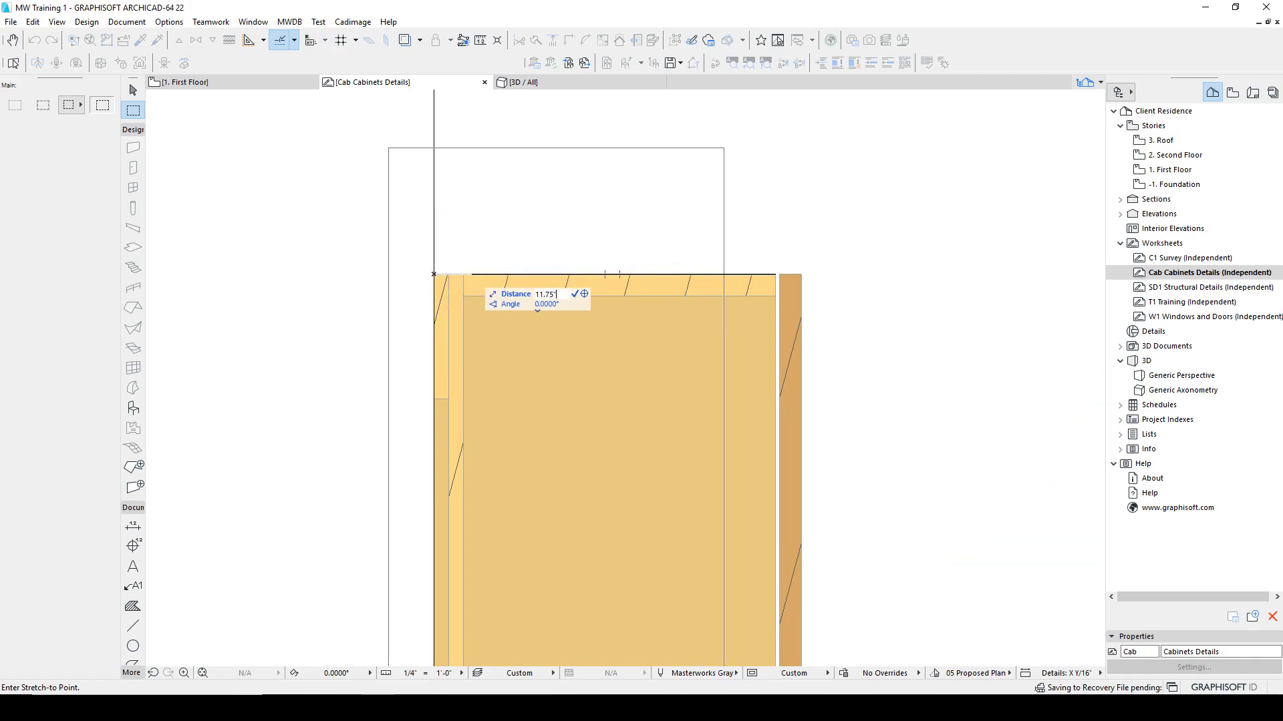
pyautogui.press('Return')
pyautogui.press('Escape')
pyautogui.press('Escape')
# Measure the upper cabinet box's depth from the top panel's front edge to the wall line.
pyautogui.press('m')
pyautogui.click(779, 274)
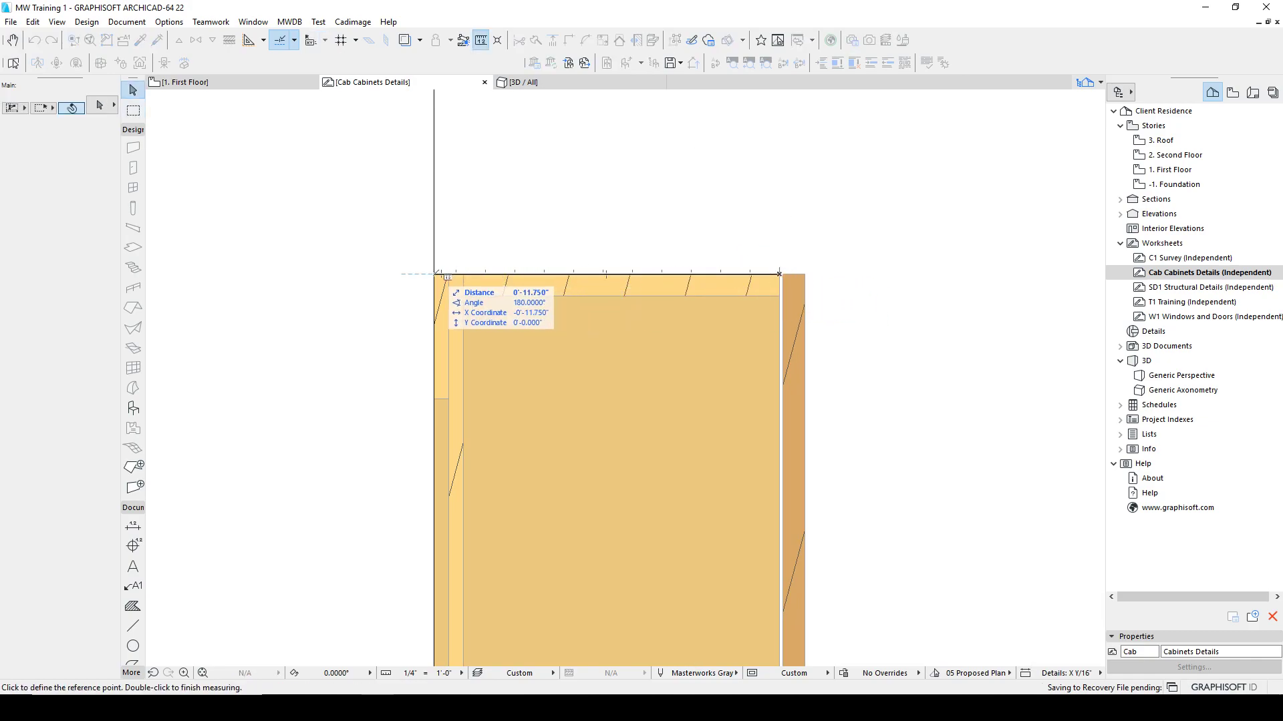
pyautogui.press('Escape')
# Lower the top edges of the upper nailer strip and the back panel to the underside of the top panel.
pyautogui.click(441, 290)
pyautogui.click(442, 275)
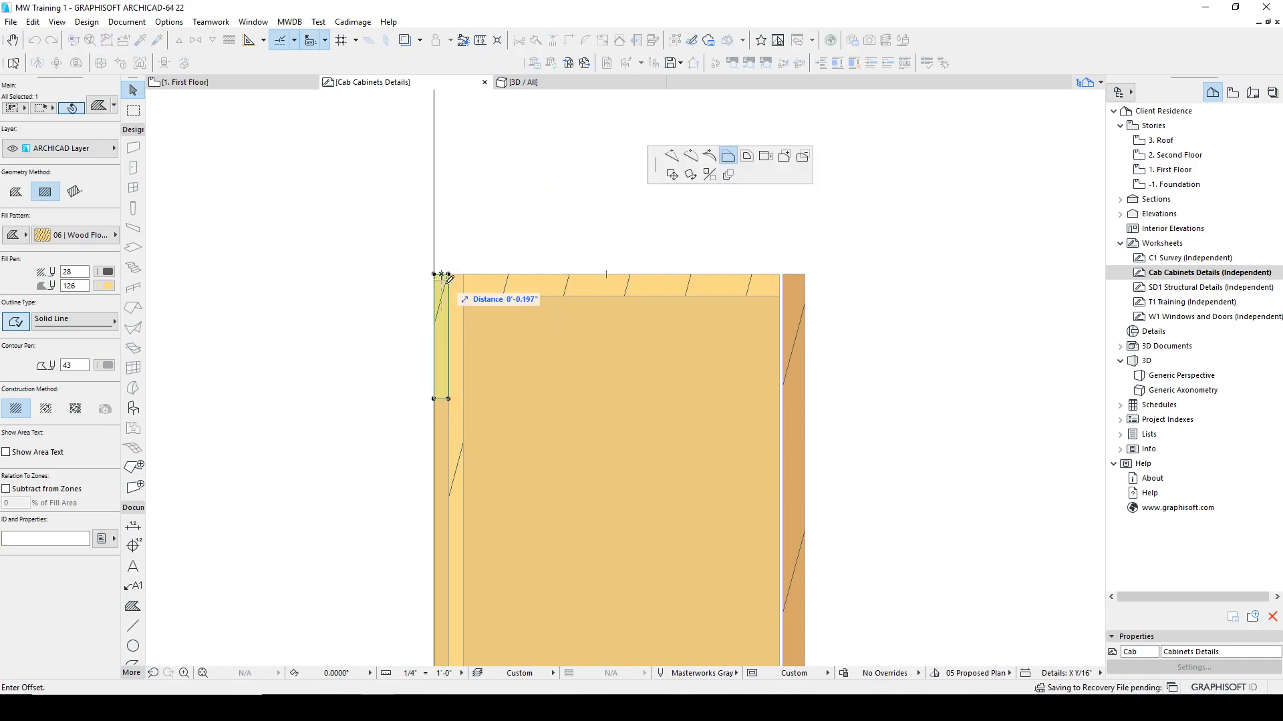
pyautogui.click(467, 293)
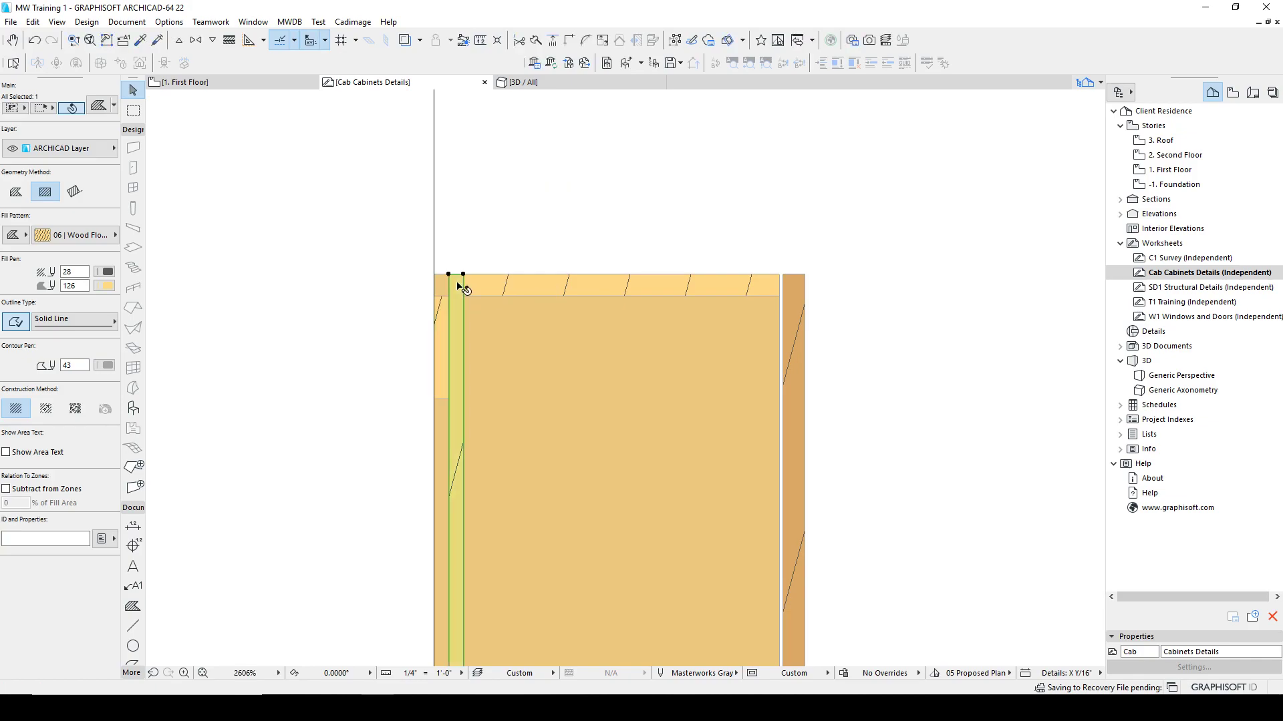
pyautogui.click(460, 275)
pyautogui.click(470, 289)
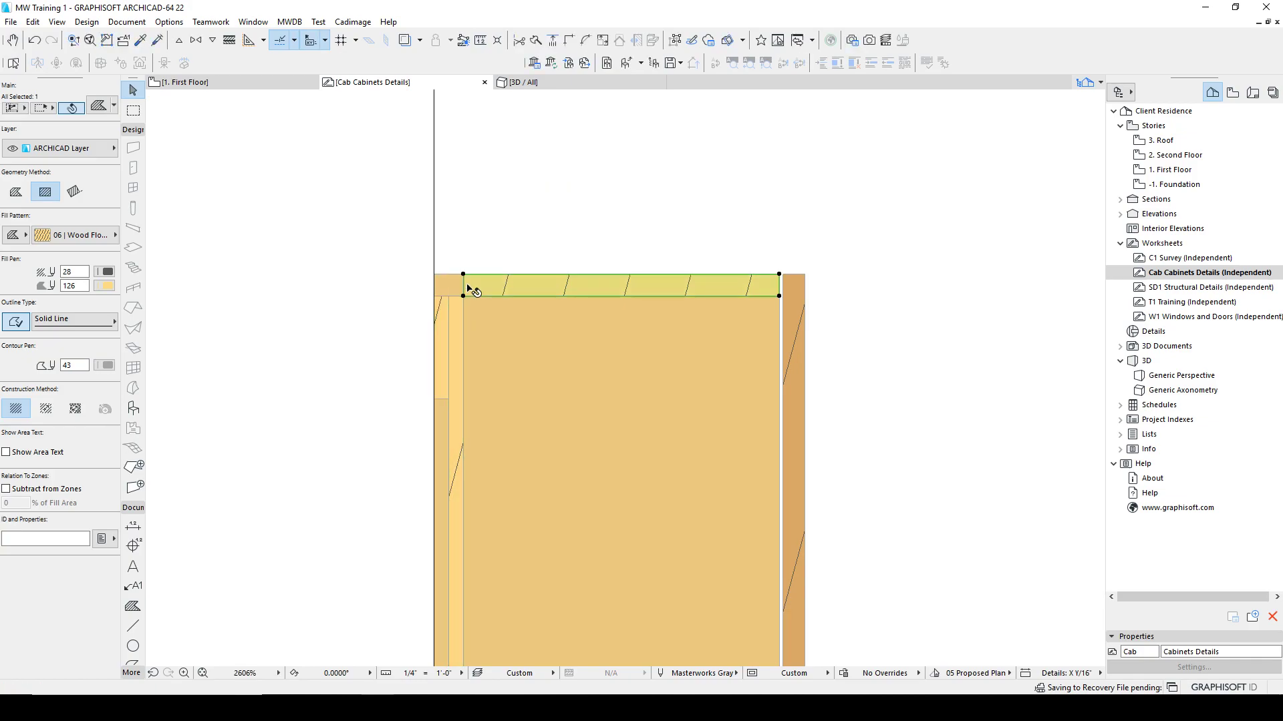
# Extend the top panel fill's back edge to the wall line.
pyautogui.click(465, 286)
pyautogui.click(441, 272)
pyautogui.press('Escape')
# Offset the back panel's top edge upward so the panel extends partway into the top panel.
pyautogui.scroll(-4, 487, 347)
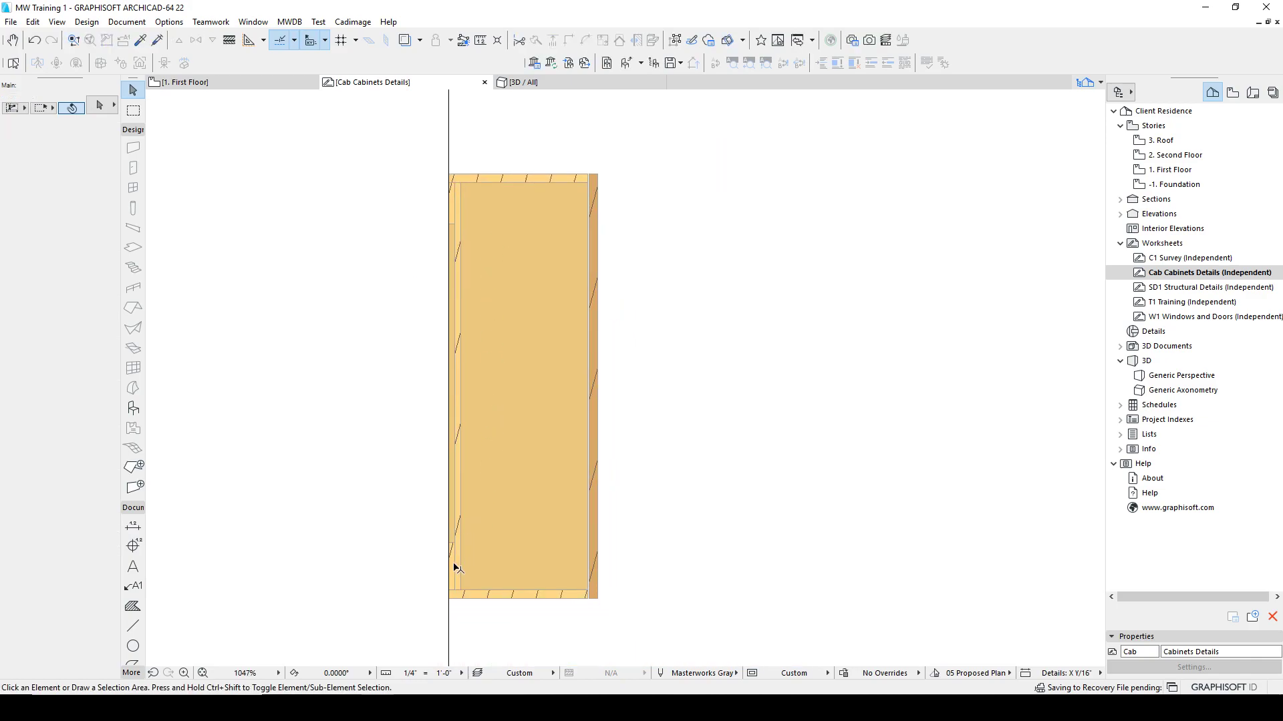
pyautogui.scroll(5, 485, 208)
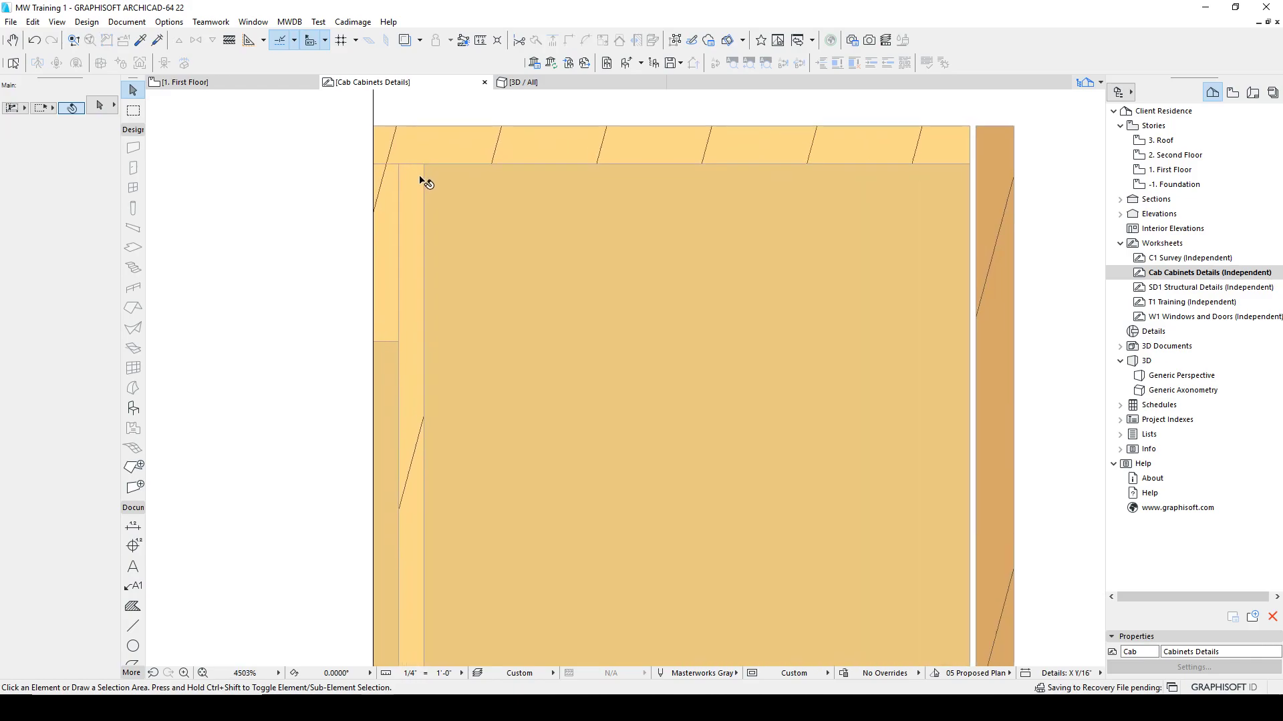
pyautogui.click(420, 173)
pyautogui.click(415, 163)
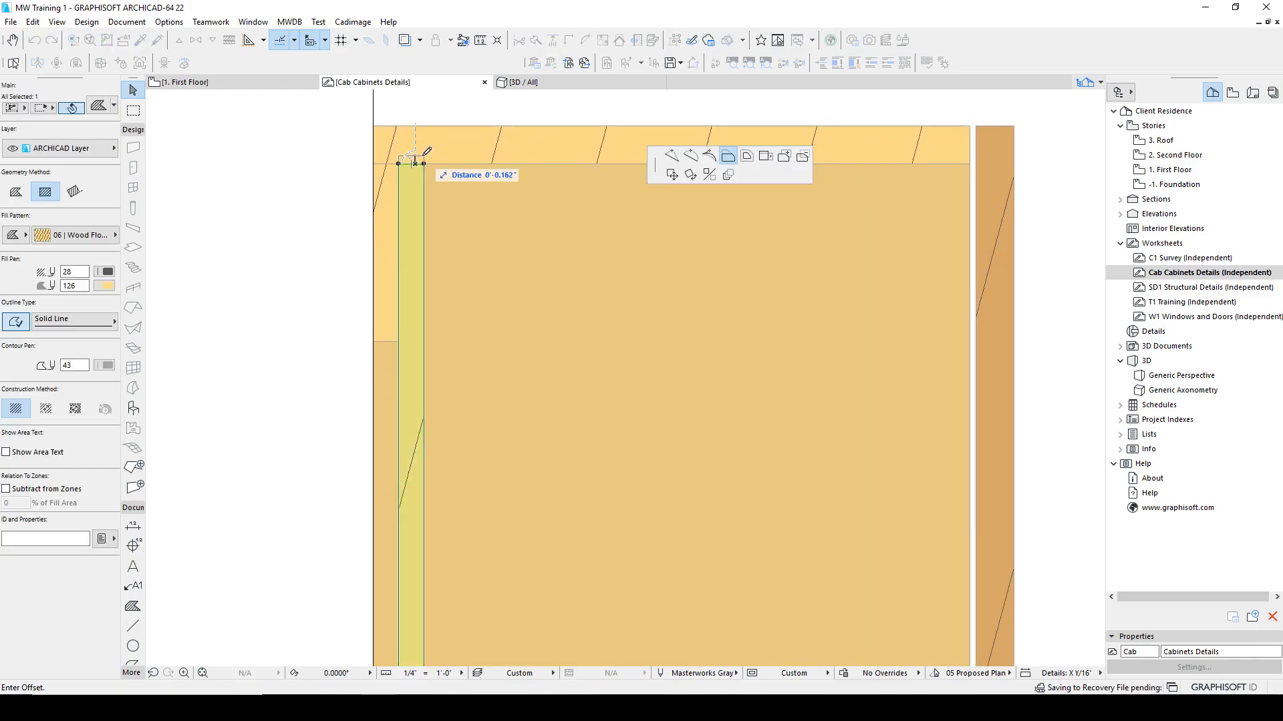
pyautogui.press('Return')
pyautogui.press('Escape')
# Subtract the back panel's overlapping outline from the top panel fill with the Magic Wand to form a groove.
pyautogui.click(466, 165)
pyautogui.moveTo(452, 188); pyautogui.dragTo(446, 292, button='middle')
pyautogui.scroll(4, 434, 267)
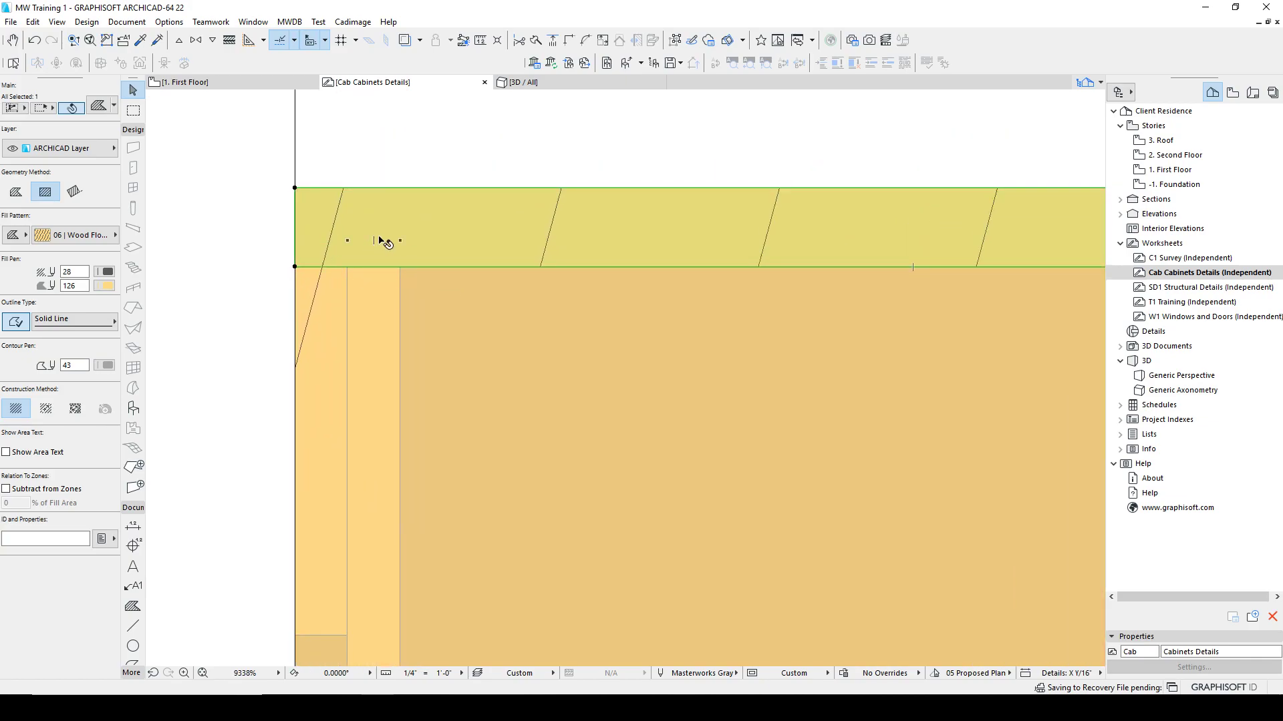
pyautogui.click(419, 267)
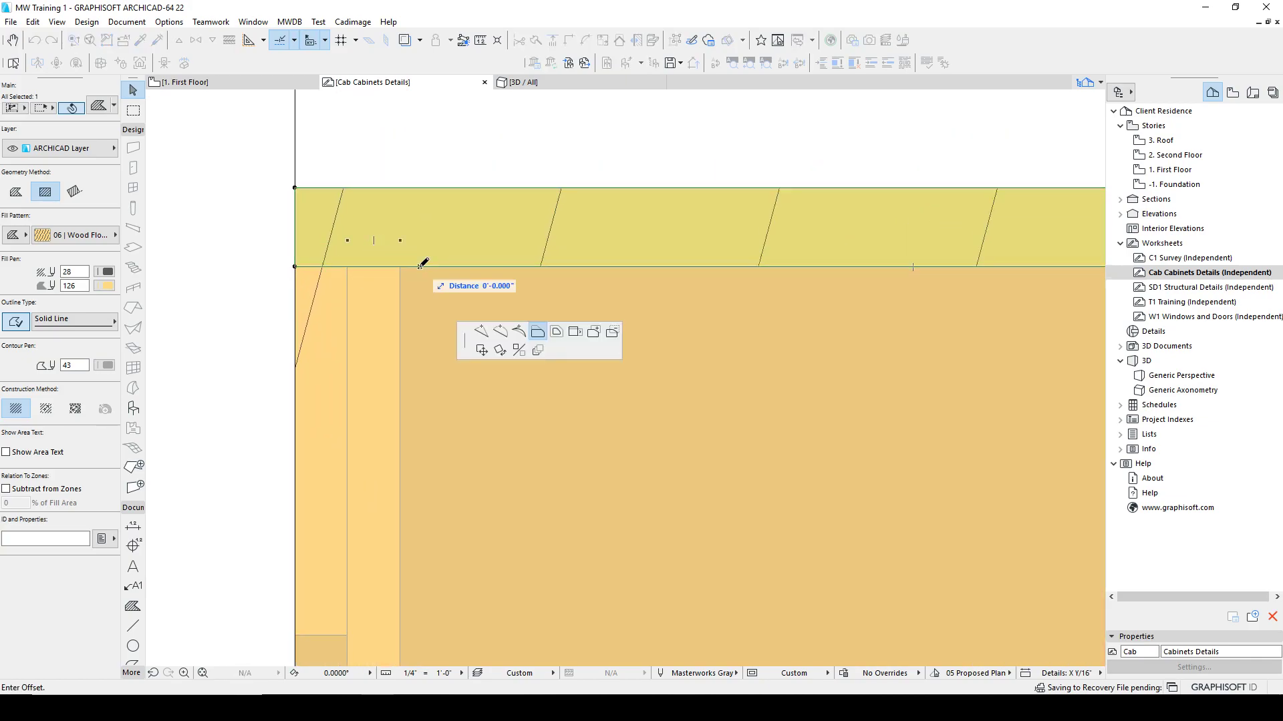
pyautogui.click(613, 336)
pyautogui.press('space')
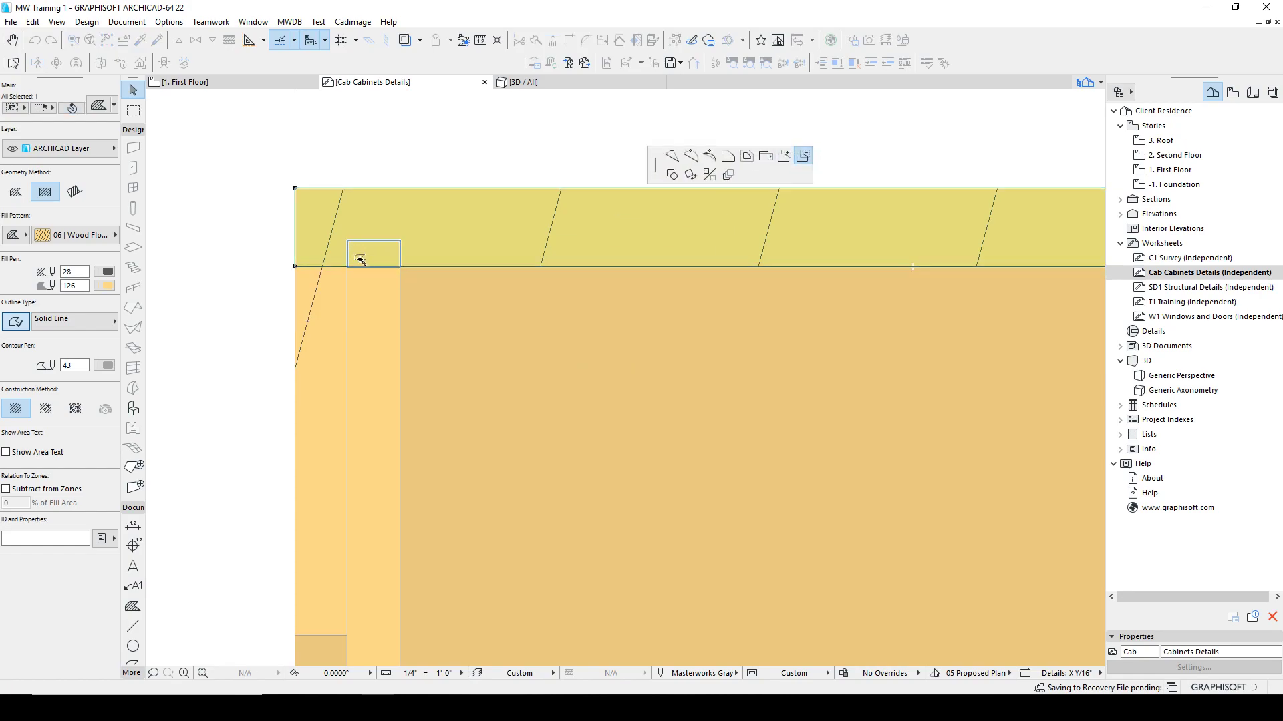
pyautogui.click(387, 254)
pyautogui.press('Escape')
# Offset the back panel's bottom edge .25" downward into the bottom panel.
pyautogui.scroll(-6, 360, 274)
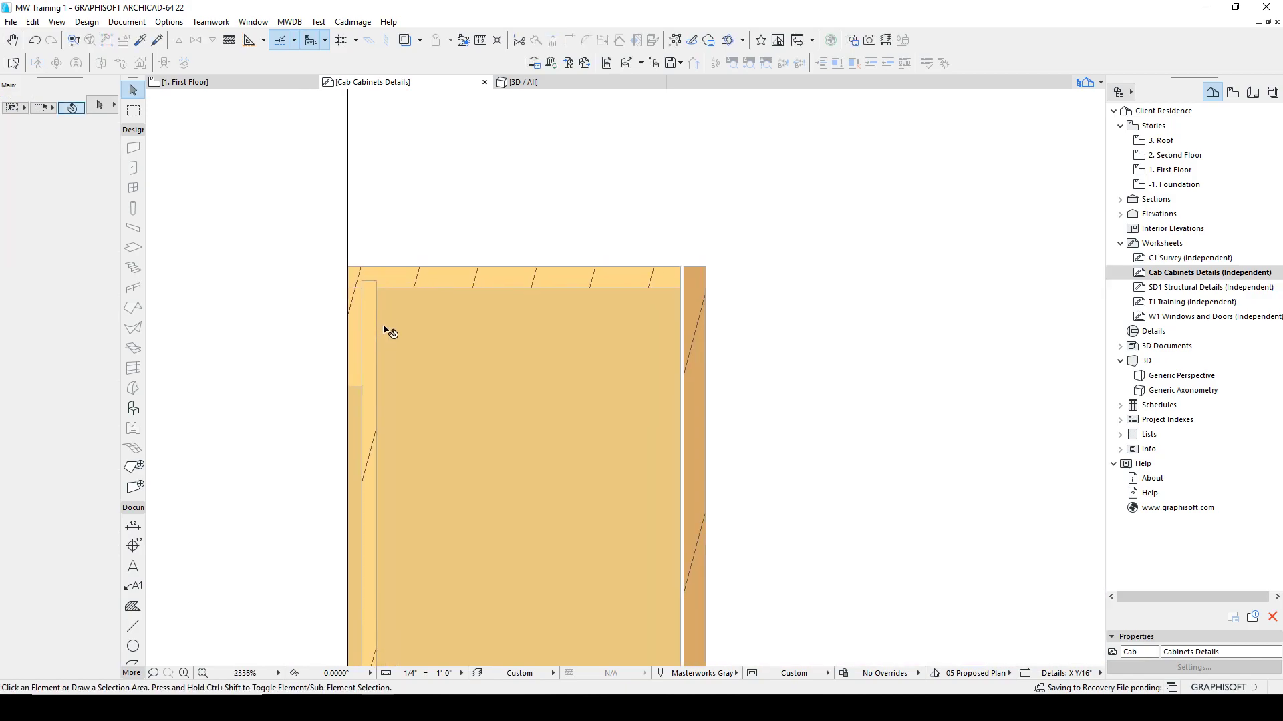
pyautogui.scroll(3, 368, 622)
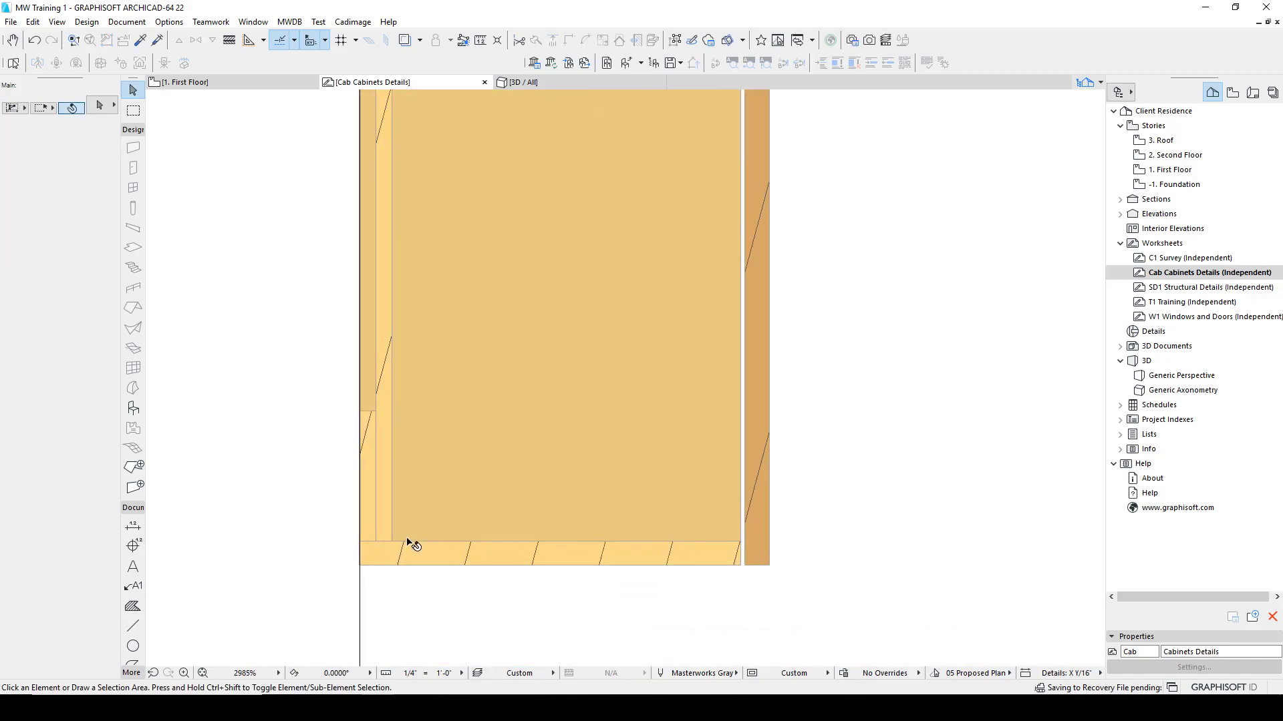
pyautogui.click(367, 532)
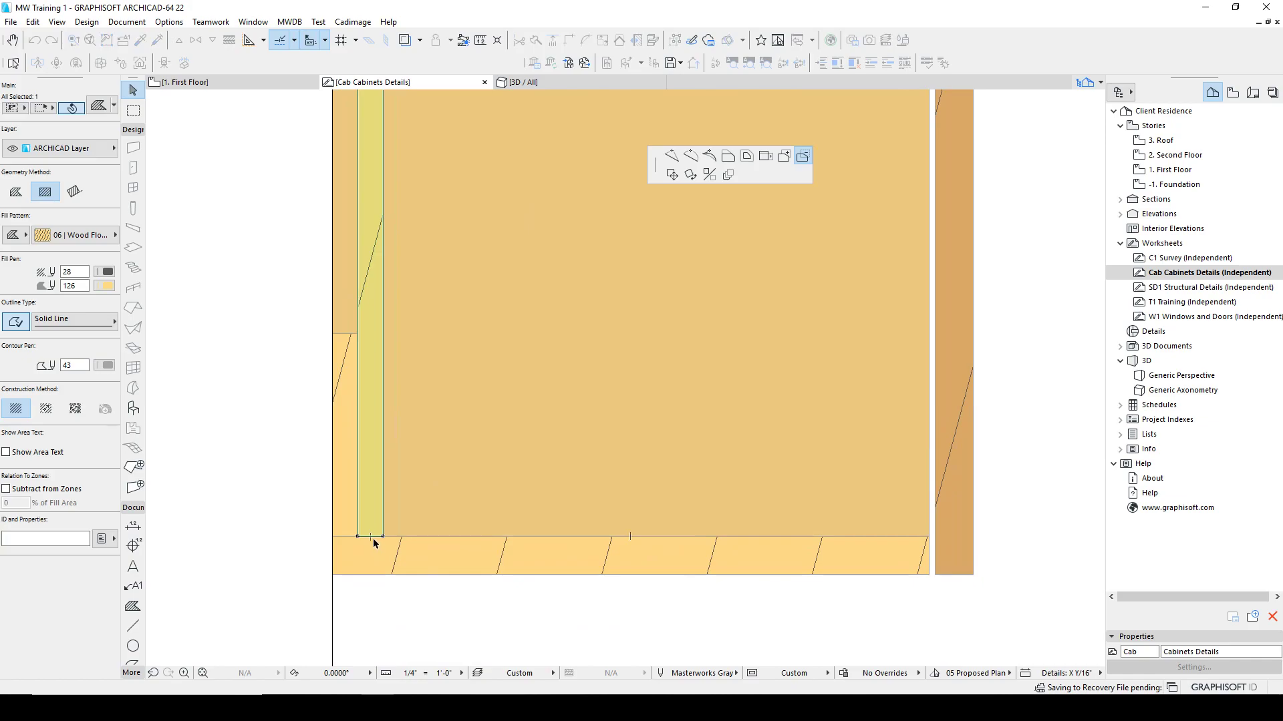
pyautogui.scroll(3, 375, 538)
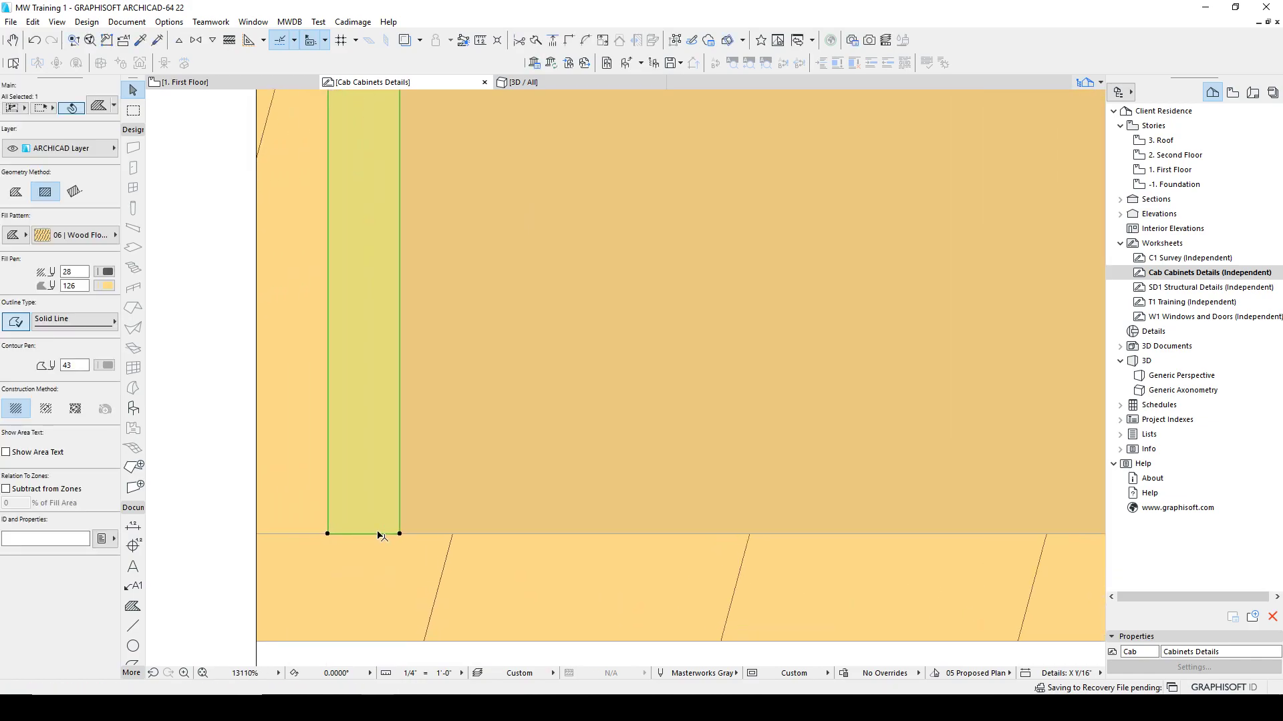
pyautogui.click(391, 532)
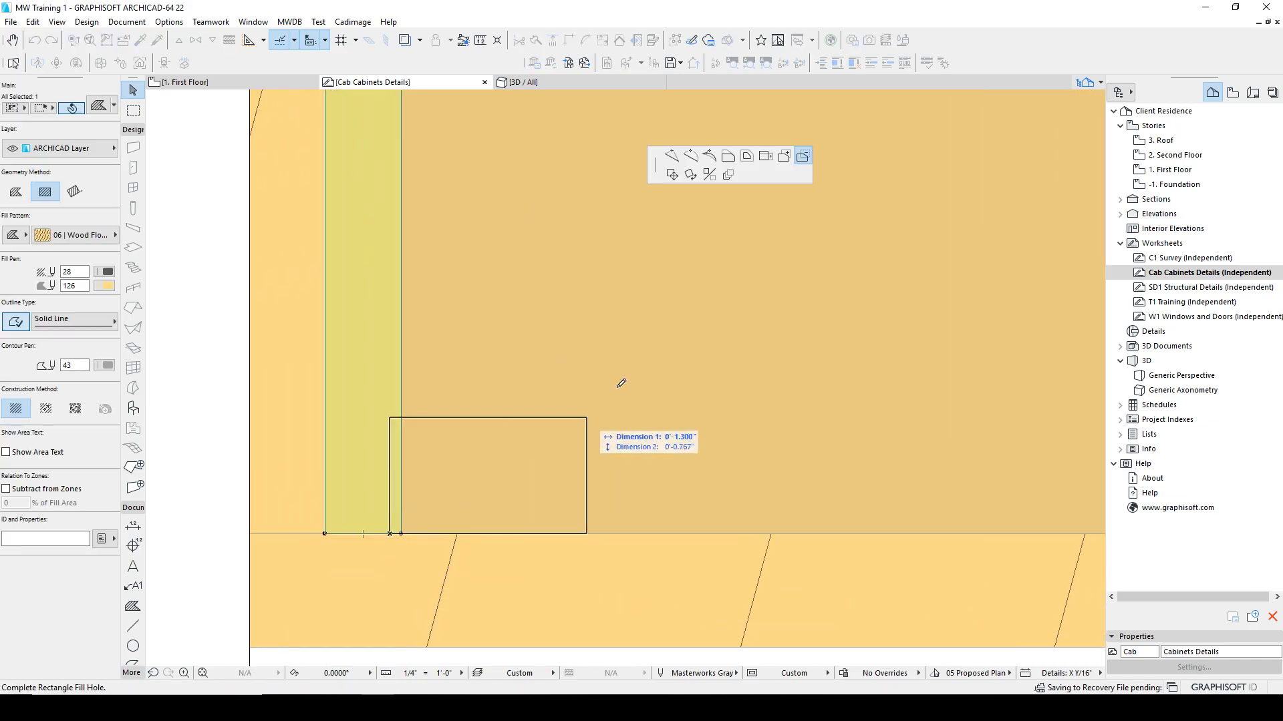
pyautogui.click(727, 145)
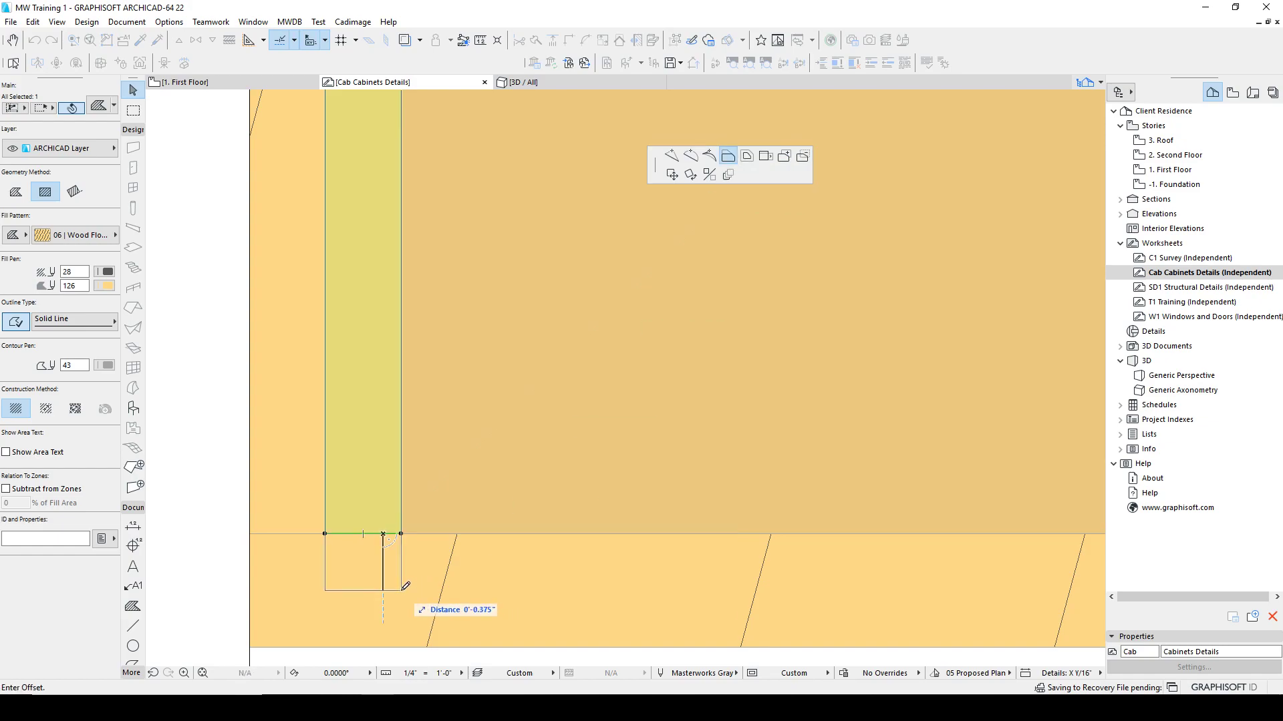
pyautogui.write(".25'")
pyautogui.press('Return')
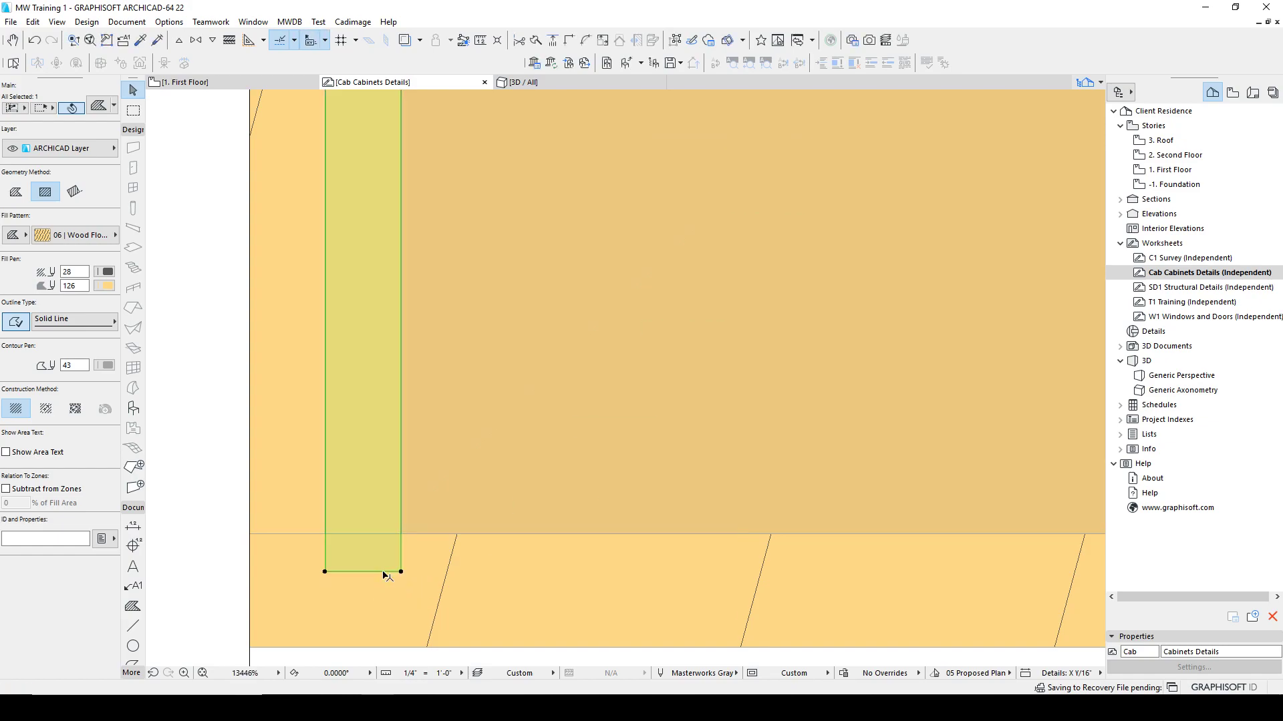
# Subtract the back panel's overlapping outline from the bottom panel fill with the Magic Wand to form a matching groove.
pyautogui.click(438, 538)
pyautogui.click(426, 534)
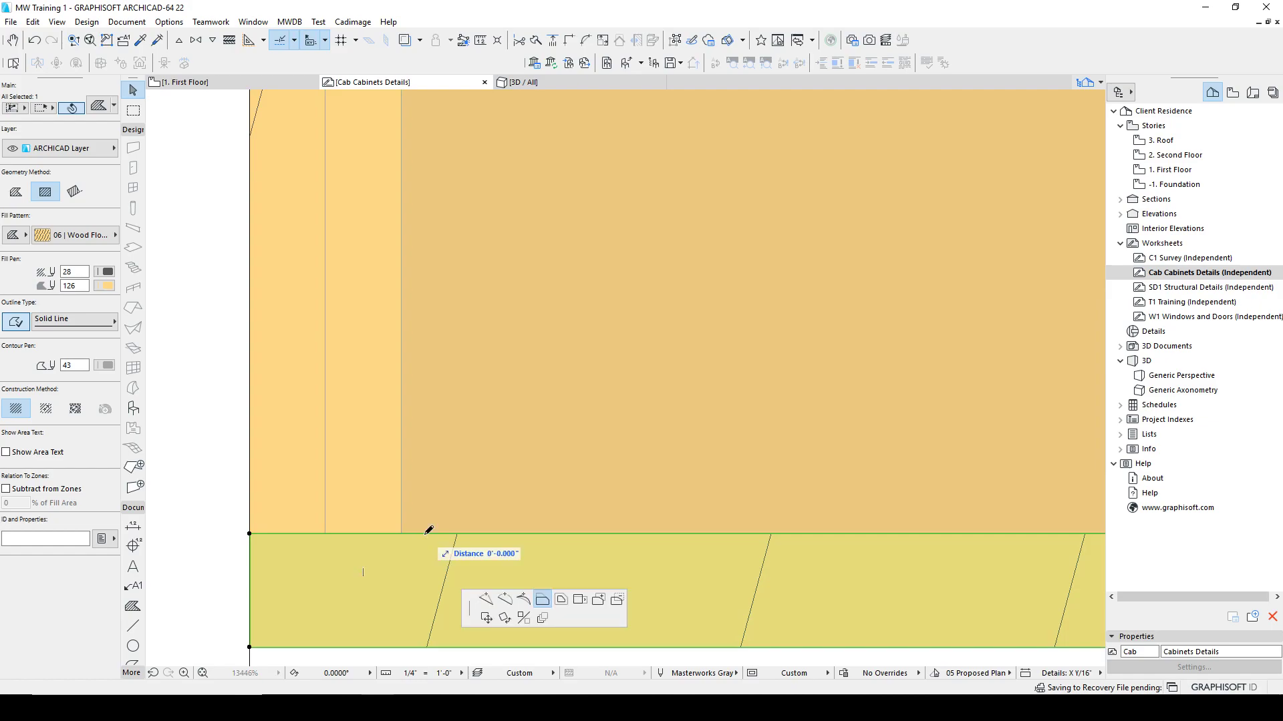
pyautogui.click(616, 602)
pyautogui.press('space')
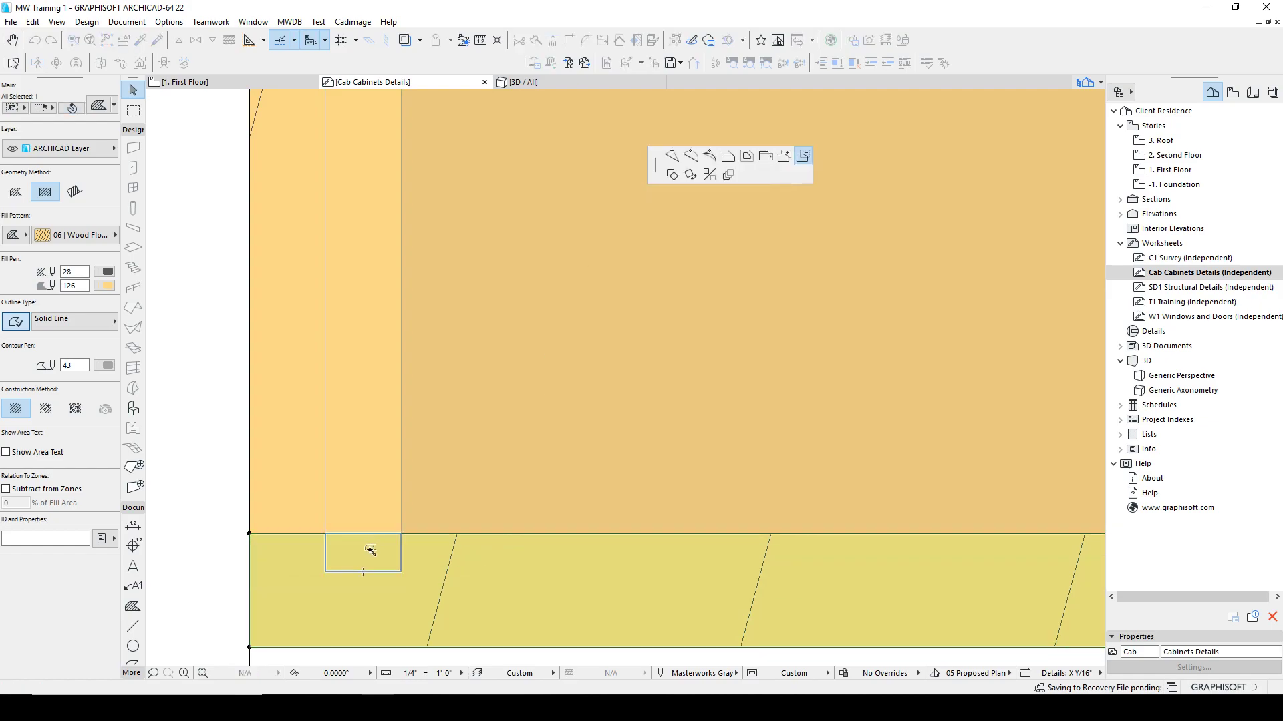
pyautogui.click(371, 551)
pyautogui.scroll(5, 395, 579)
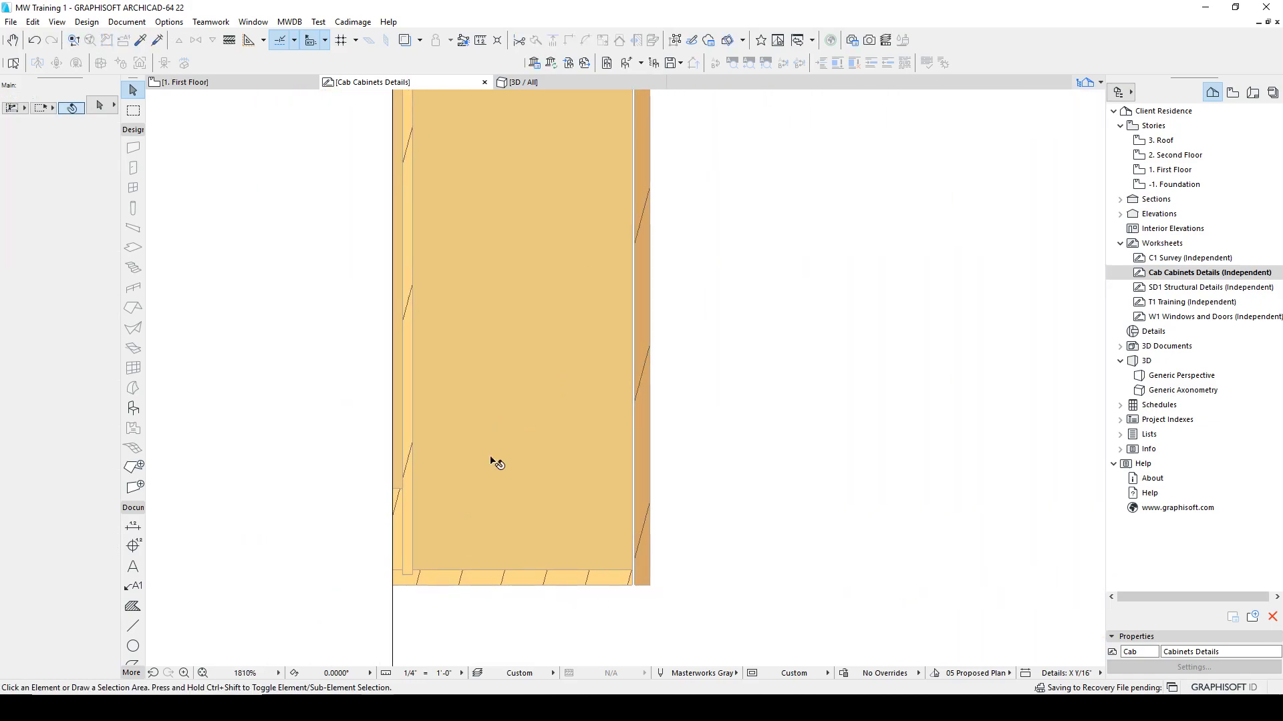
pyautogui.scroll(-5, 497, 423)
pyautogui.scroll(4, 447, 305)
pyautogui.scroll(5, 492, 341)
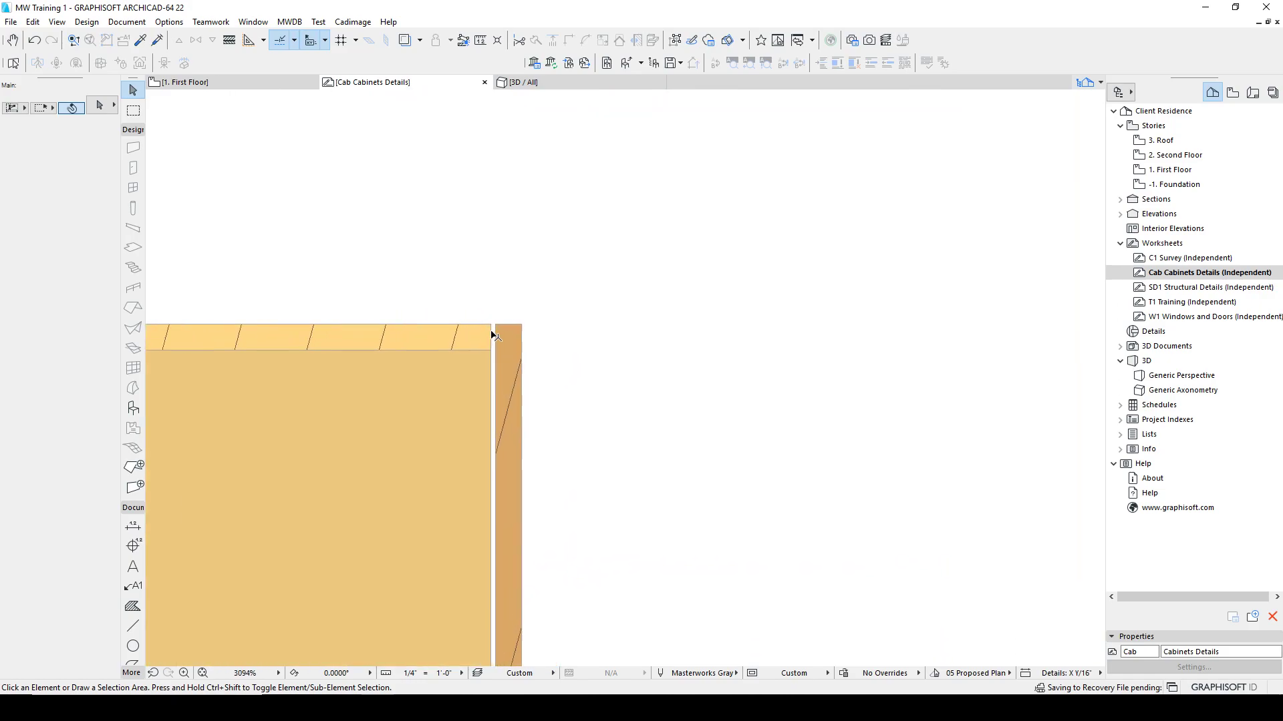
pyautogui.scroll(-10, 490, 415)
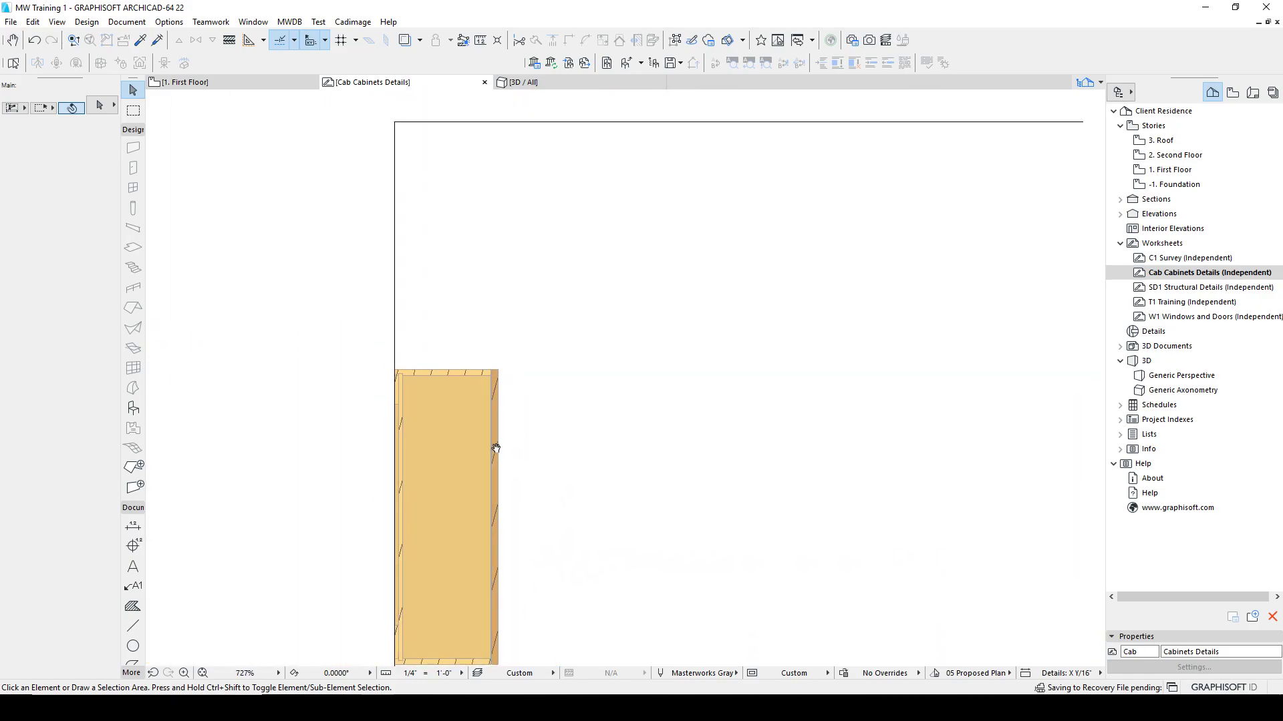
pyautogui.click(478, 401)
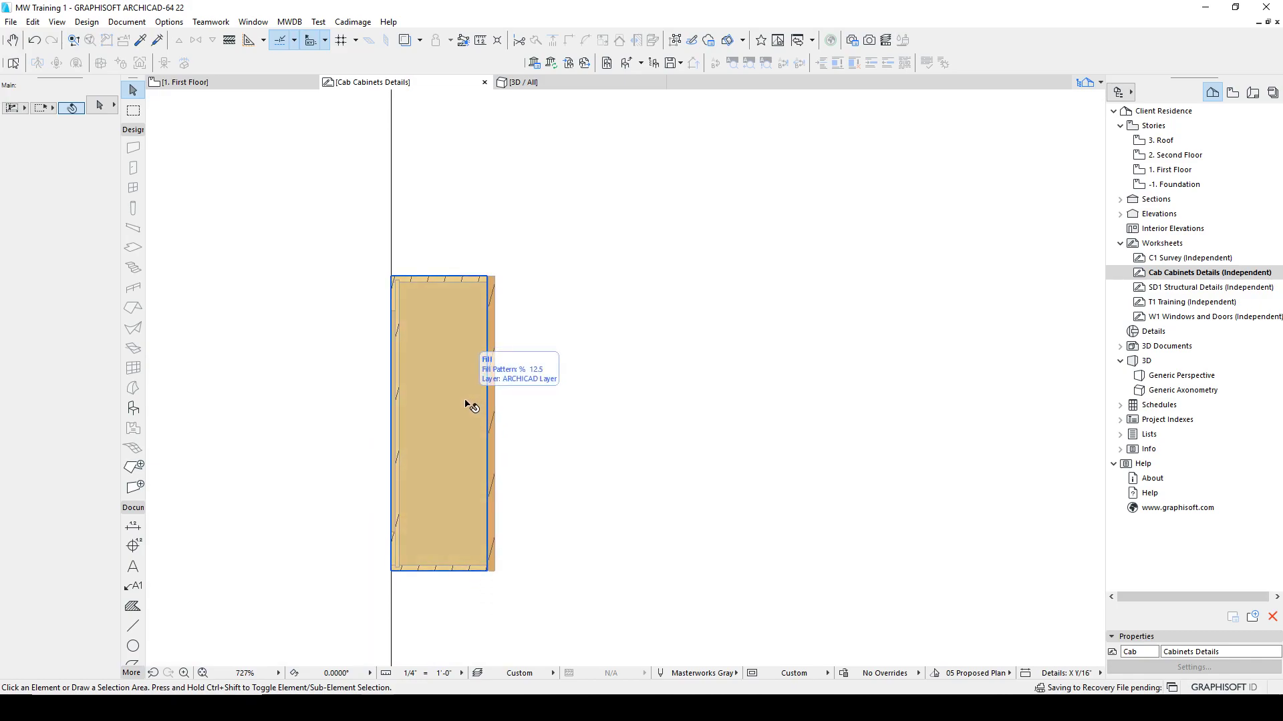
# Rotate a copy of the countertop fill upright along the wall line, standing on the countertop's back end as a backsplash.
pyautogui.click(593, 266)
pyautogui.scroll(-3, 483, 466)
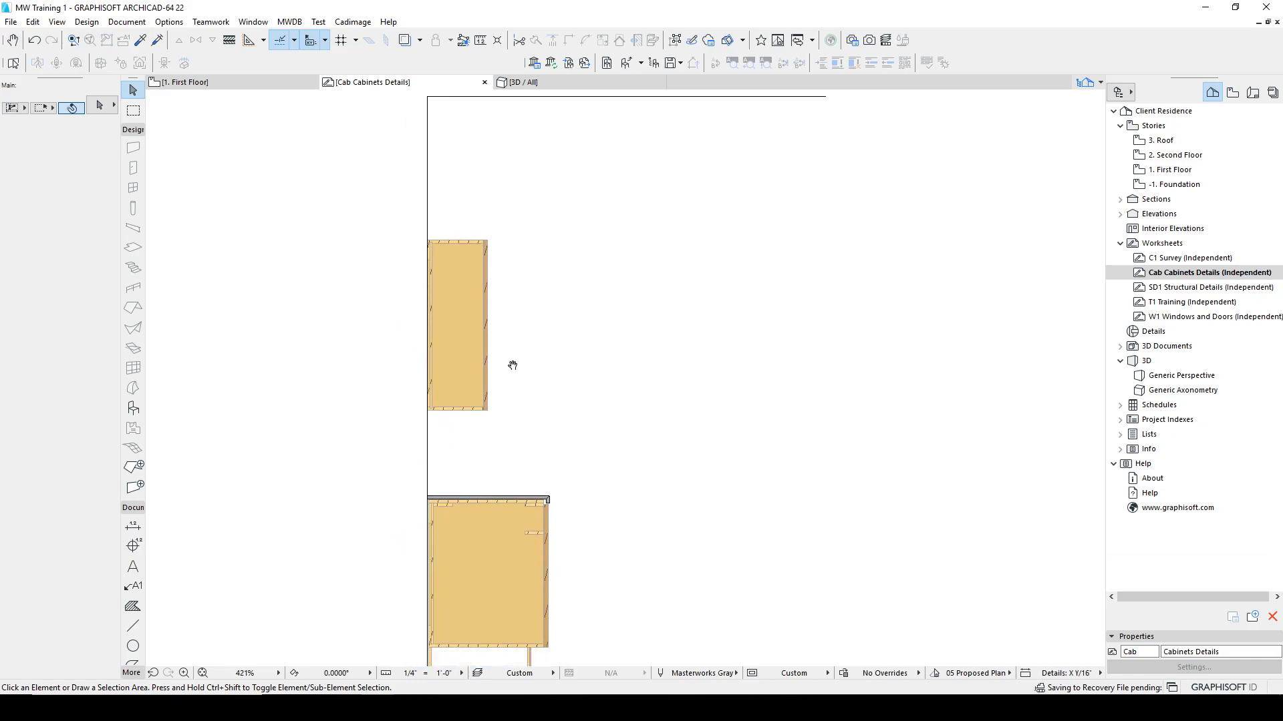
pyautogui.scroll(6, 448, 469)
pyautogui.click(435, 475)
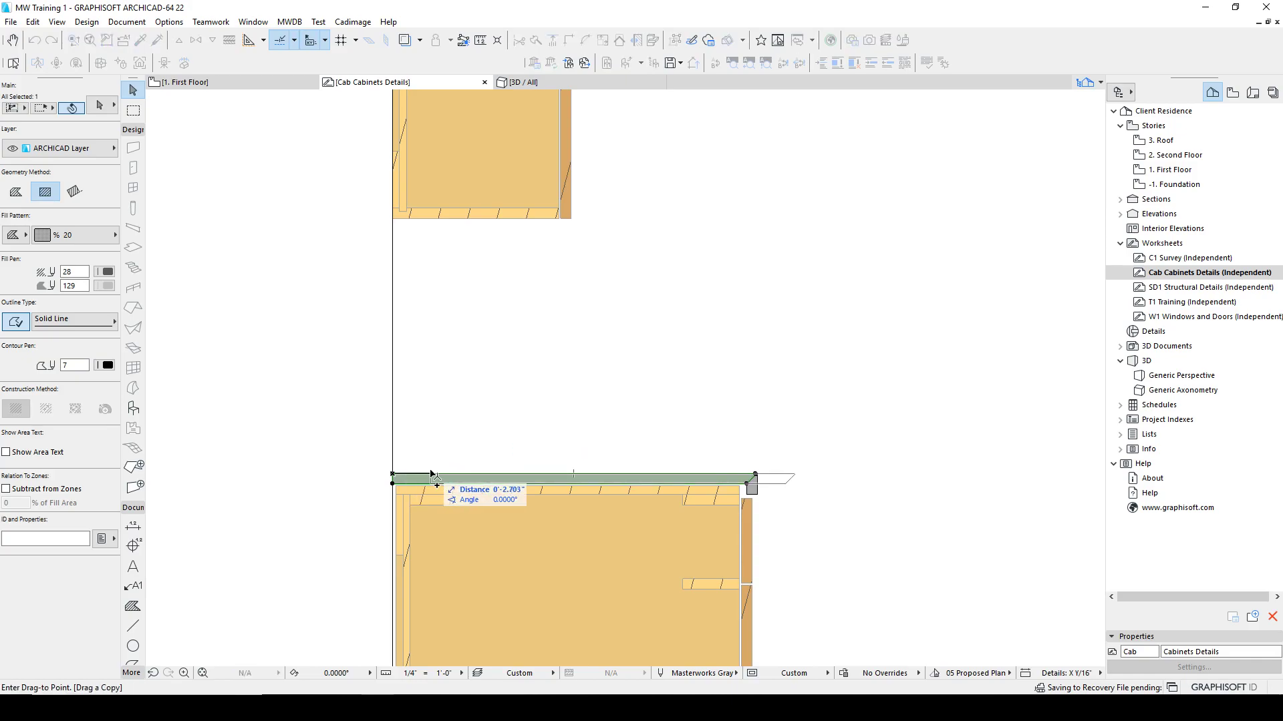
pyautogui.hotkey('ctrl', 'shift', 'e')
pyautogui.click(392, 473)
pyautogui.click(426, 474)
pyautogui.click(400, 367)
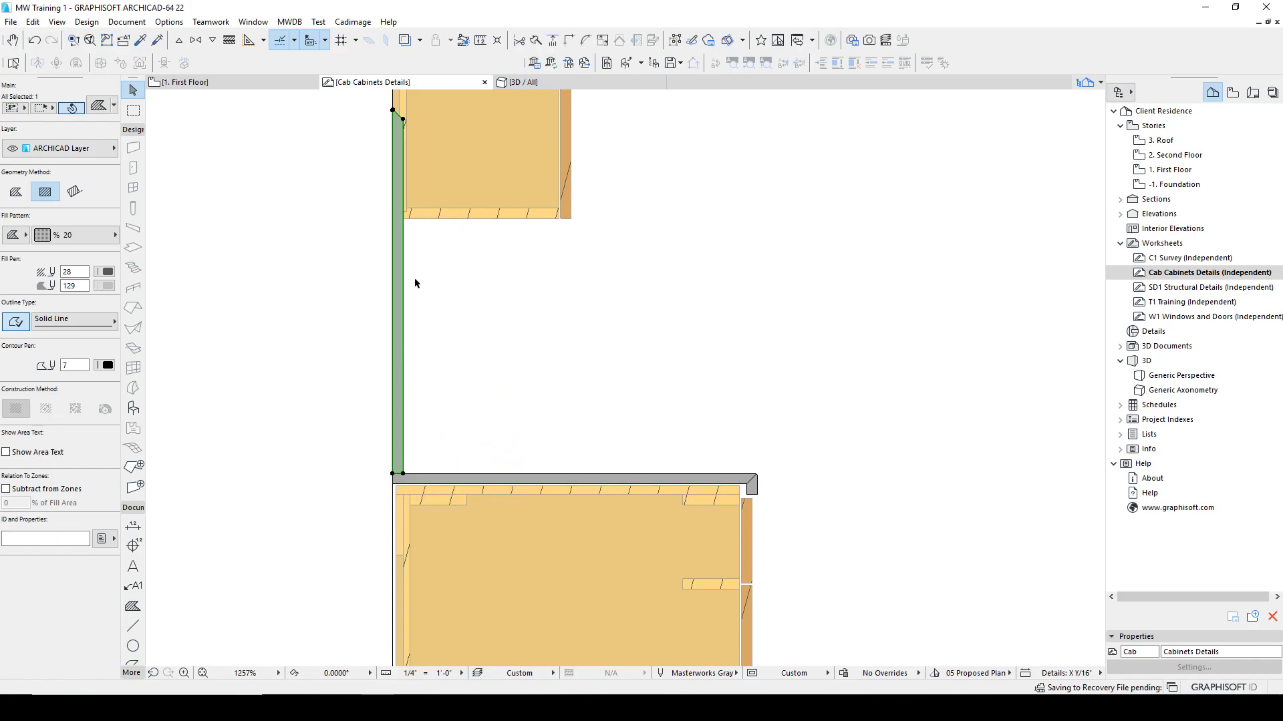
# Split the backsplash fill at the upper cabinet's bottom edge and delete the portion above it.
pyautogui.hotkey('ctrl', '/')
pyautogui.click(419, 219)
pyautogui.click(412, 160)
pyautogui.press('Delete')
pyautogui.click(396, 264)
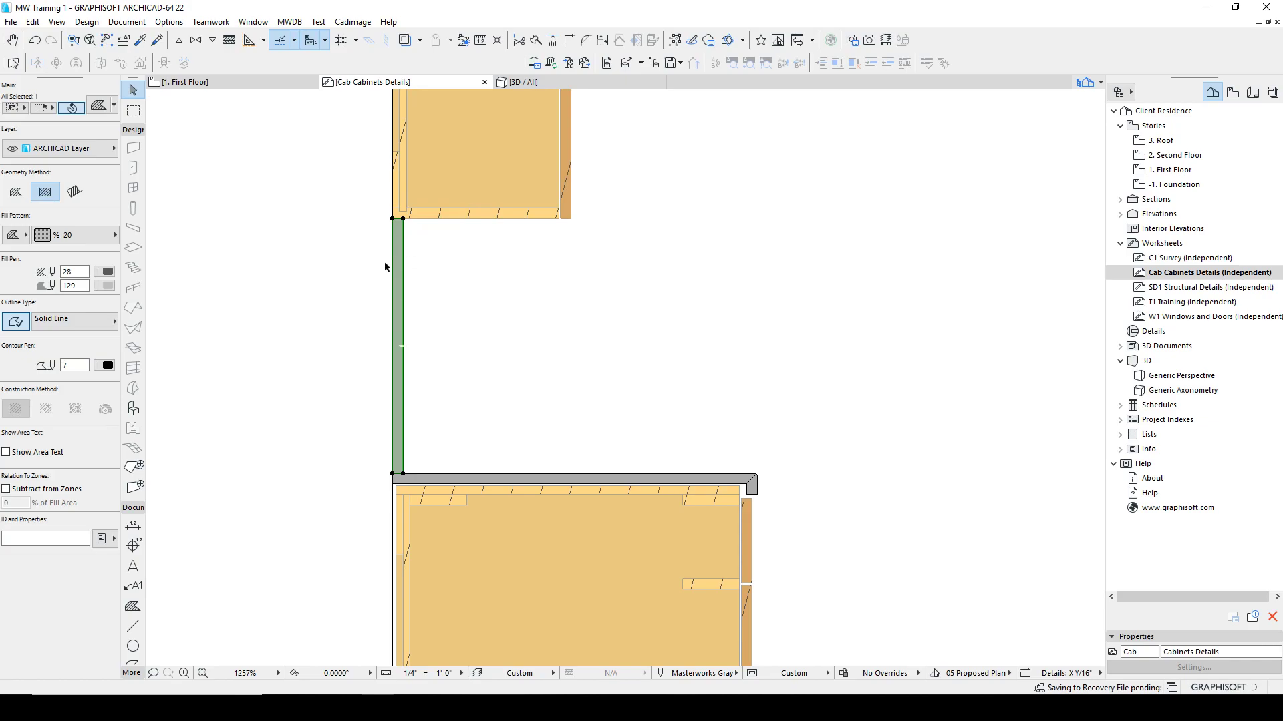
# Drag a copy of the backsplash fill down behind the base cabinet so it stands at floor level.
pyautogui.scroll(4, 401, 327)
pyautogui.scroll(-5, 396, 400)
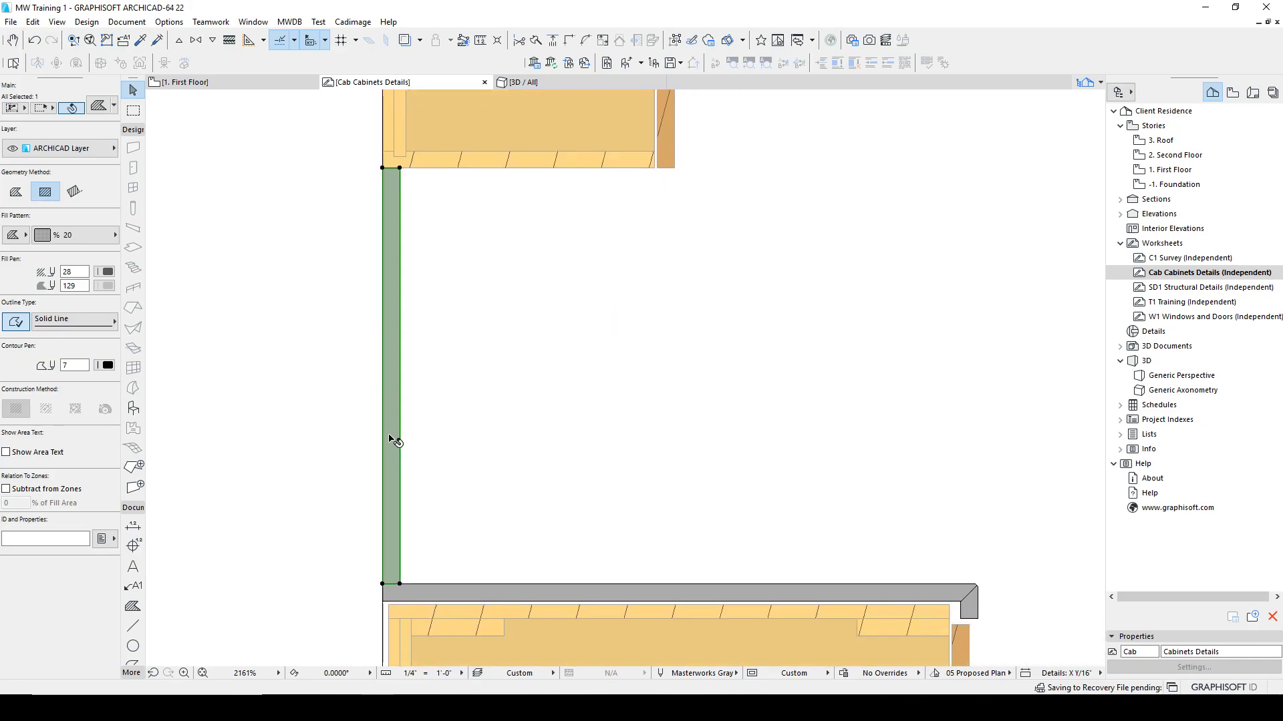
pyautogui.scroll(-5, 399, 443)
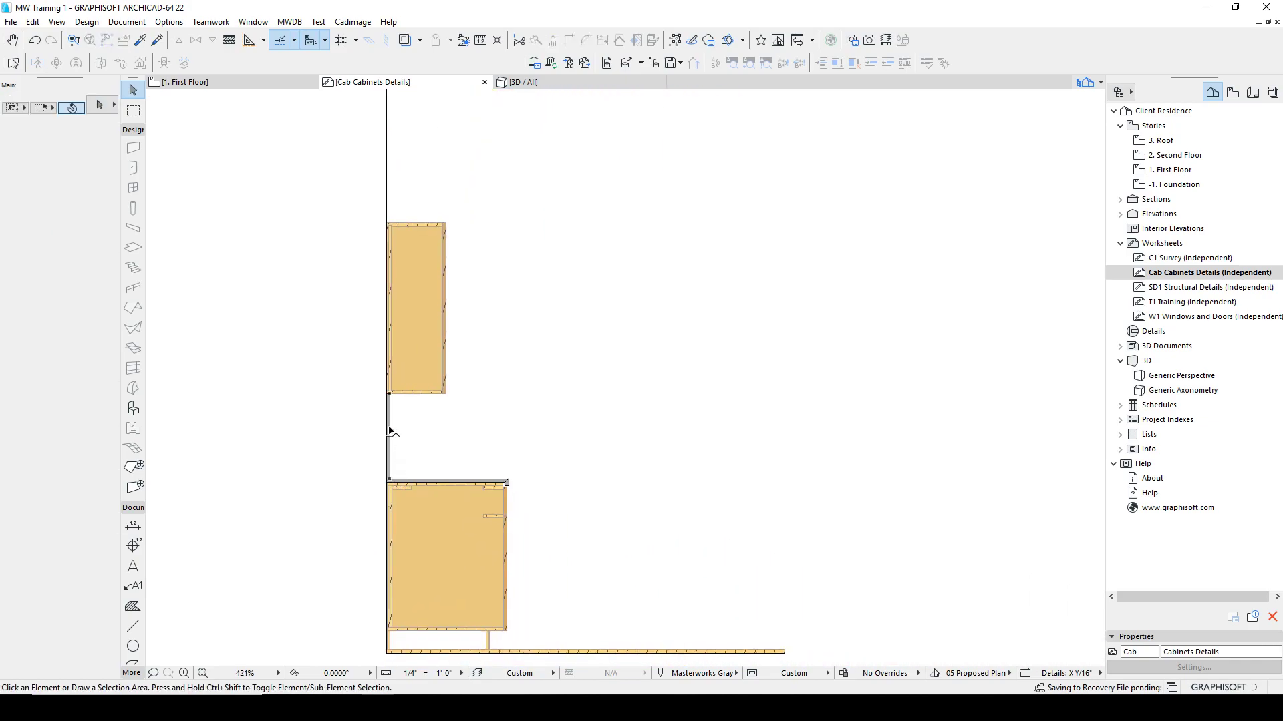
pyautogui.hotkey('ctrl', 'd')
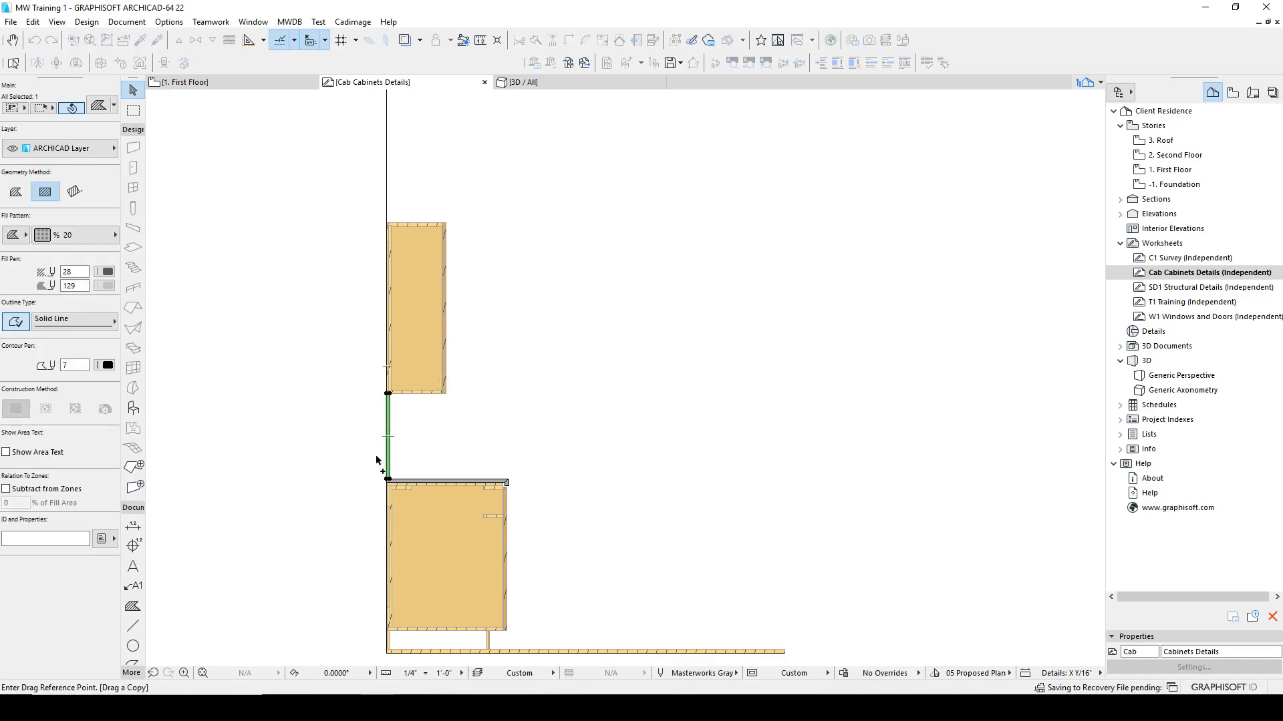
pyautogui.scroll(6, 394, 485)
pyautogui.click(404, 486)
pyautogui.scroll(-6, 402, 515)
pyautogui.moveTo(422, 549); pyautogui.dragTo(401, 286, button='middle')
pyautogui.scroll(1, 400, 286)
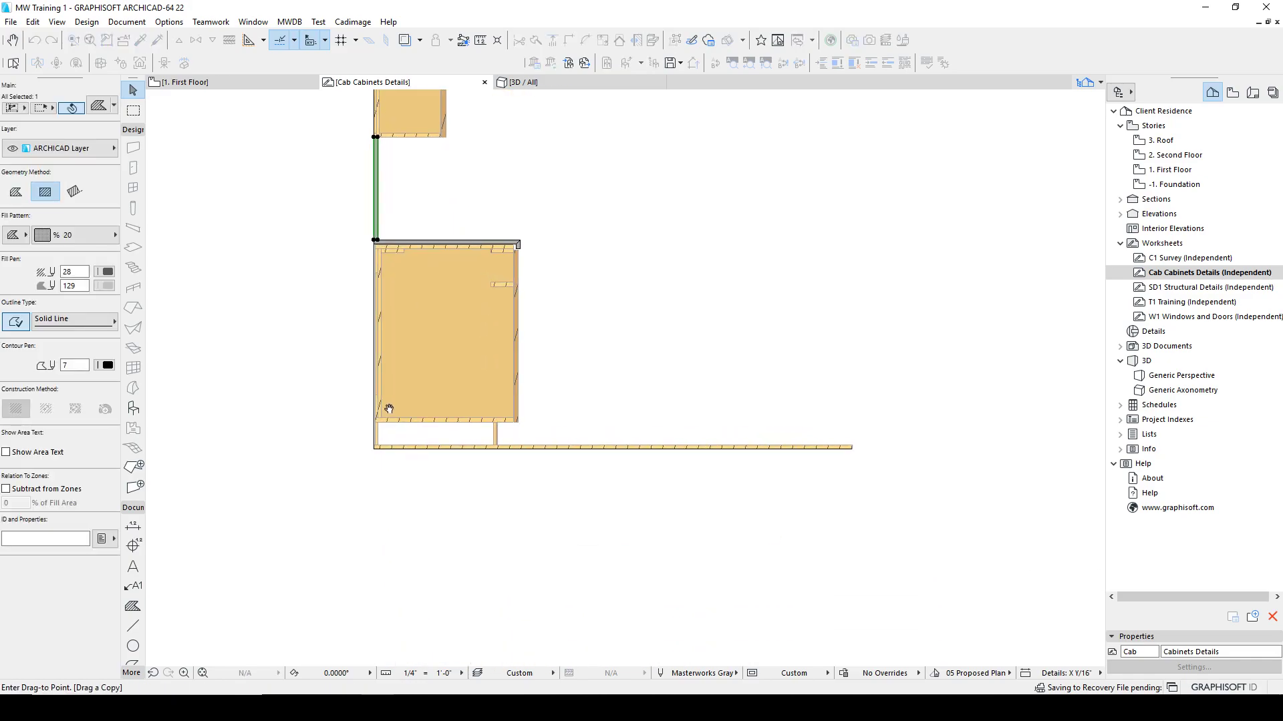
pyautogui.click(374, 446)
# Move the copied fill sideways so its cabinet-side edge aligns with the wall line.
pyautogui.scroll(6, 376, 344)
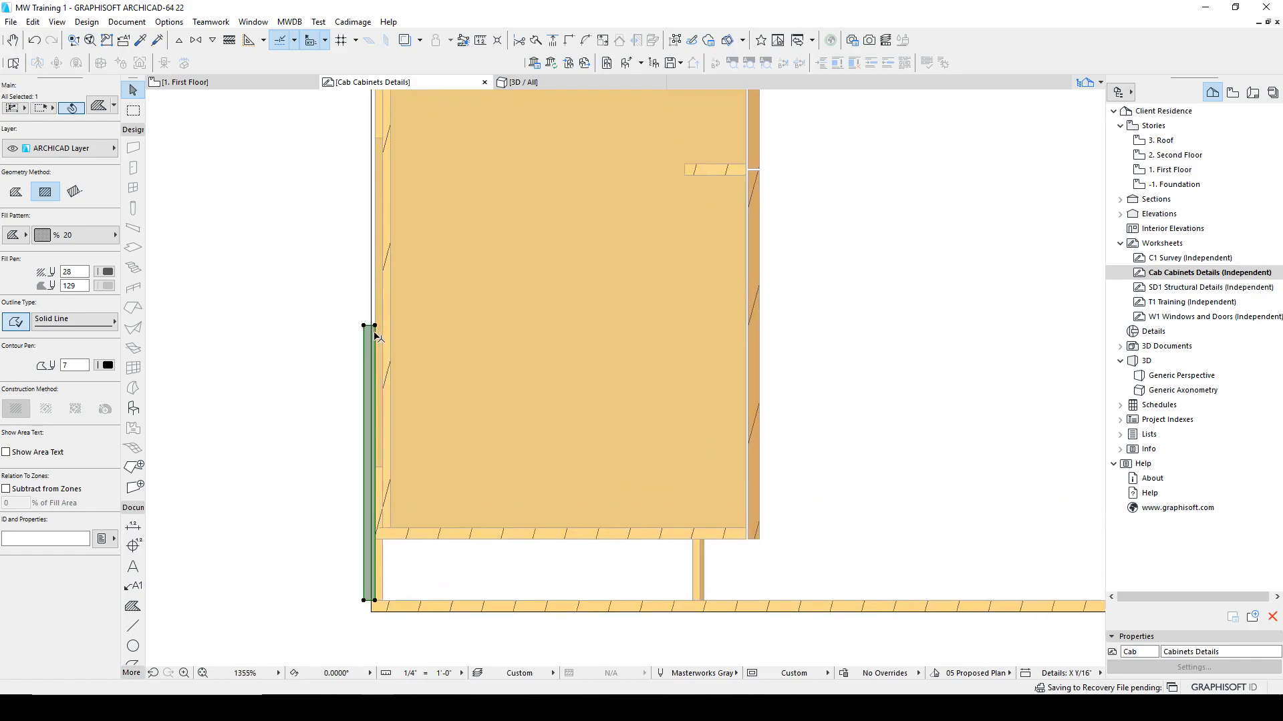
pyautogui.scroll(-2, 375, 321)
pyautogui.scroll(4, 348, 544)
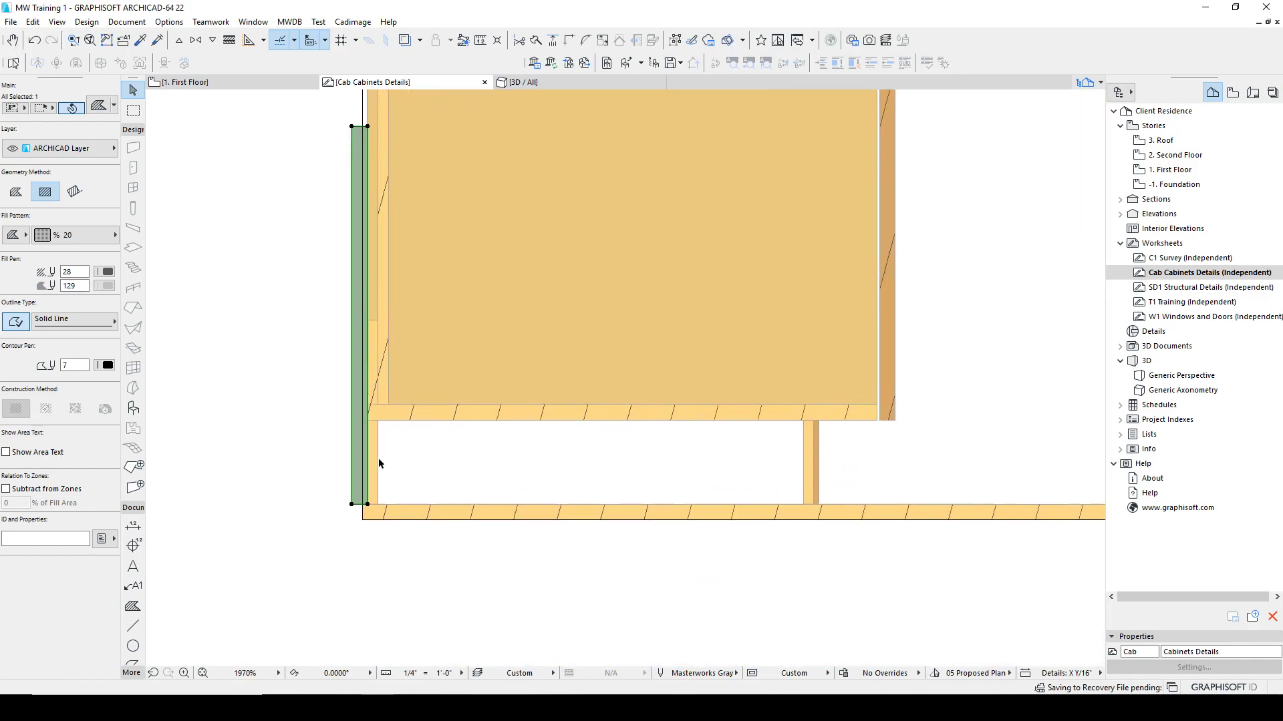
pyautogui.hotkey('ctrl', 'd')
pyautogui.click(353, 549)
pyautogui.click(343, 550)
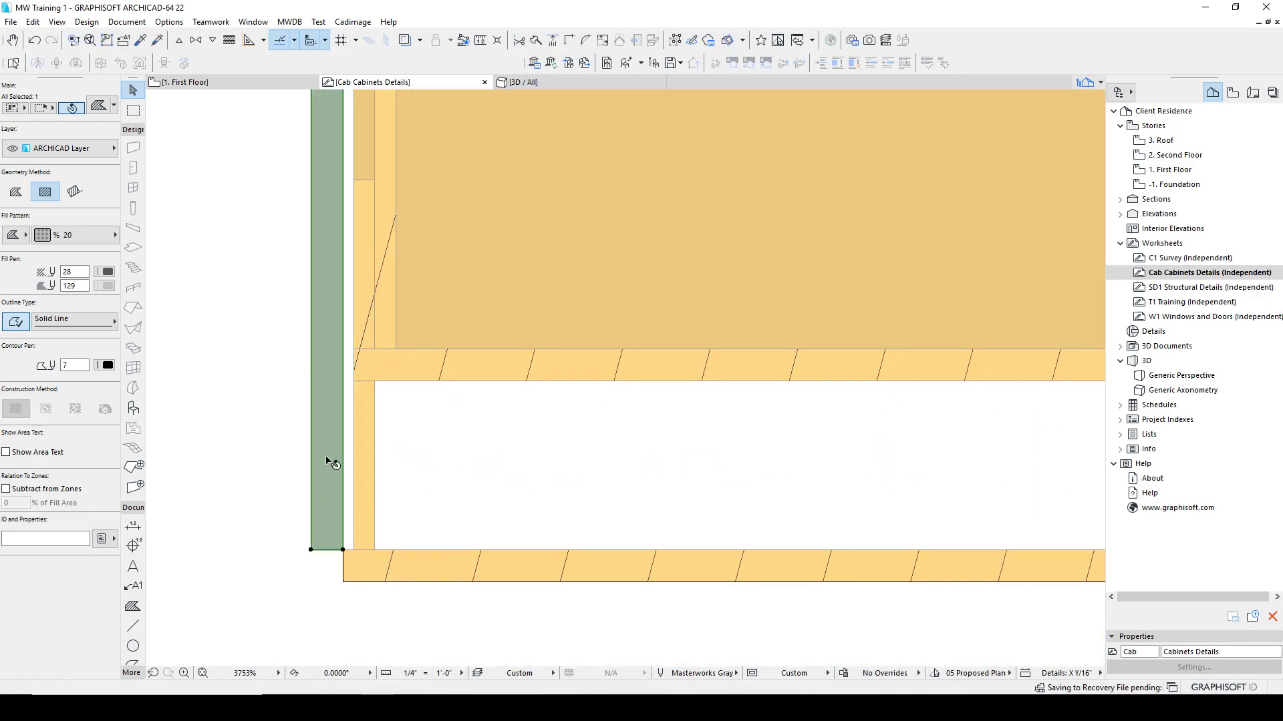
# Offset the copied fill's top edge up to the ceiling line to form the full-height wall finish.
pyautogui.scroll(-4, 328, 462)
pyautogui.moveTo(327, 385); pyautogui.dragTo(326, 461, button='middle')
pyautogui.scroll(3, 323, 365)
pyautogui.click(338, 324)
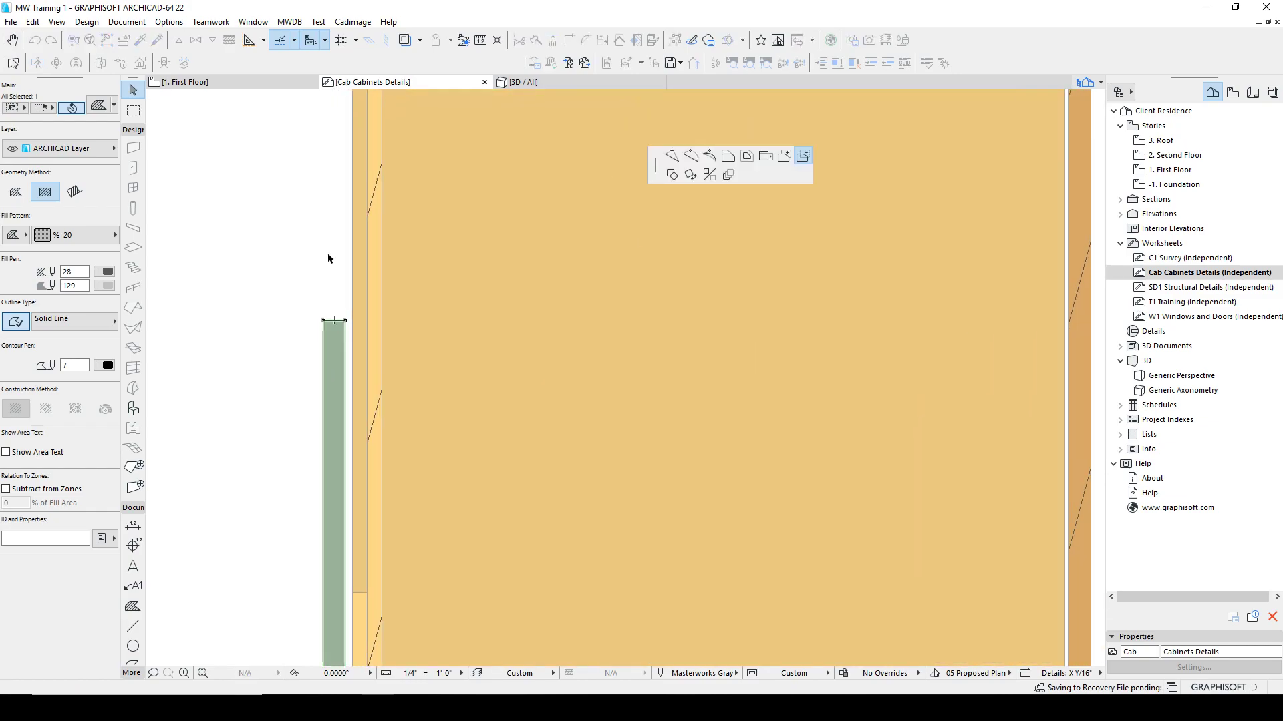
pyautogui.scroll(-2, 330, 254)
pyautogui.scroll(-4, 580, 167)
pyautogui.moveTo(471, 204); pyautogui.dragTo(365, 410, button='middle')
pyautogui.moveTo(378, 206); pyautogui.dragTo(352, 426, button='middle')
pyautogui.moveTo(344, 232); pyautogui.dragTo(325, 374, button='middle')
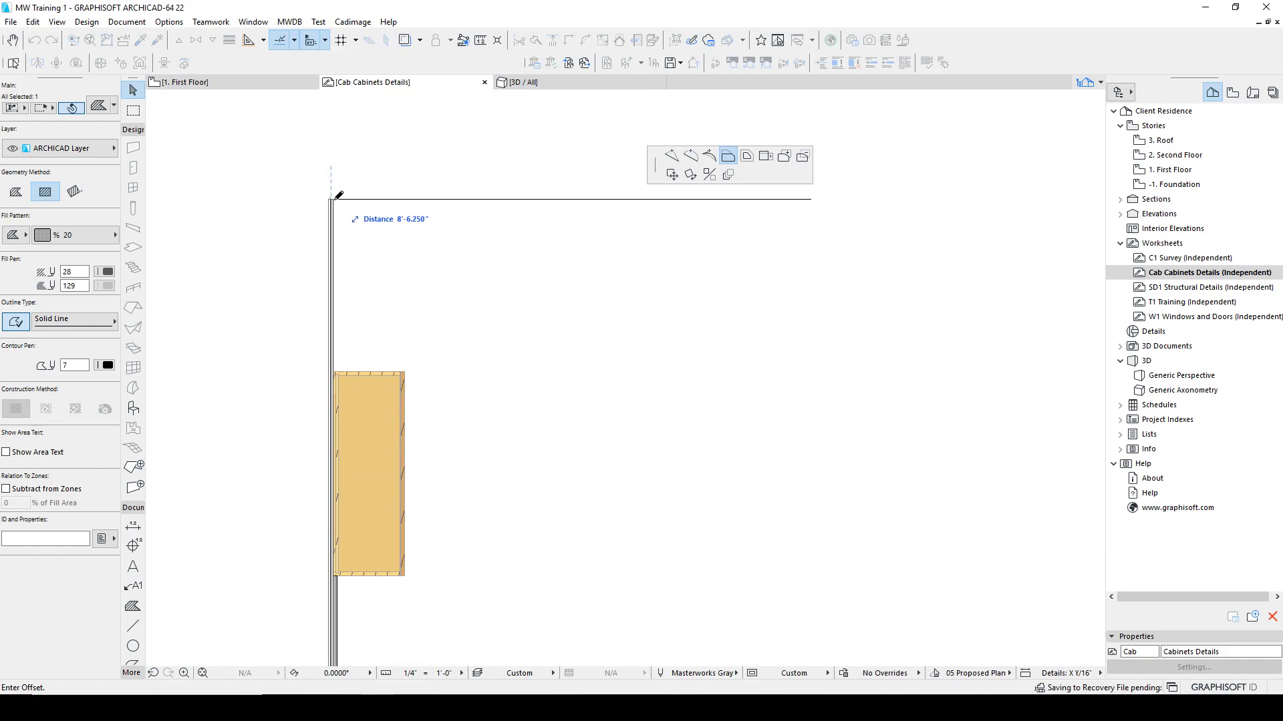
pyautogui.scroll(4, 323, 192)
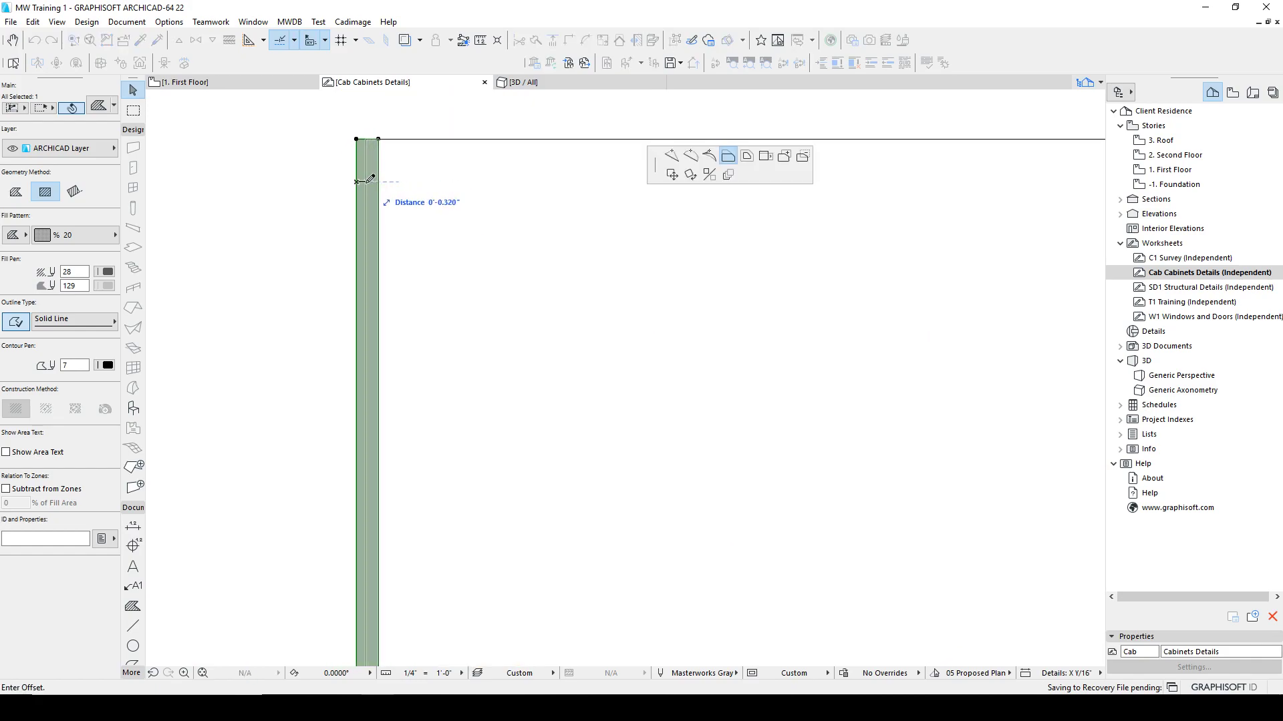
# Offset the wall fill's outer edge inward to make the wall finish thinner.
pyautogui.press('Return')
pyautogui.click(384, 175)
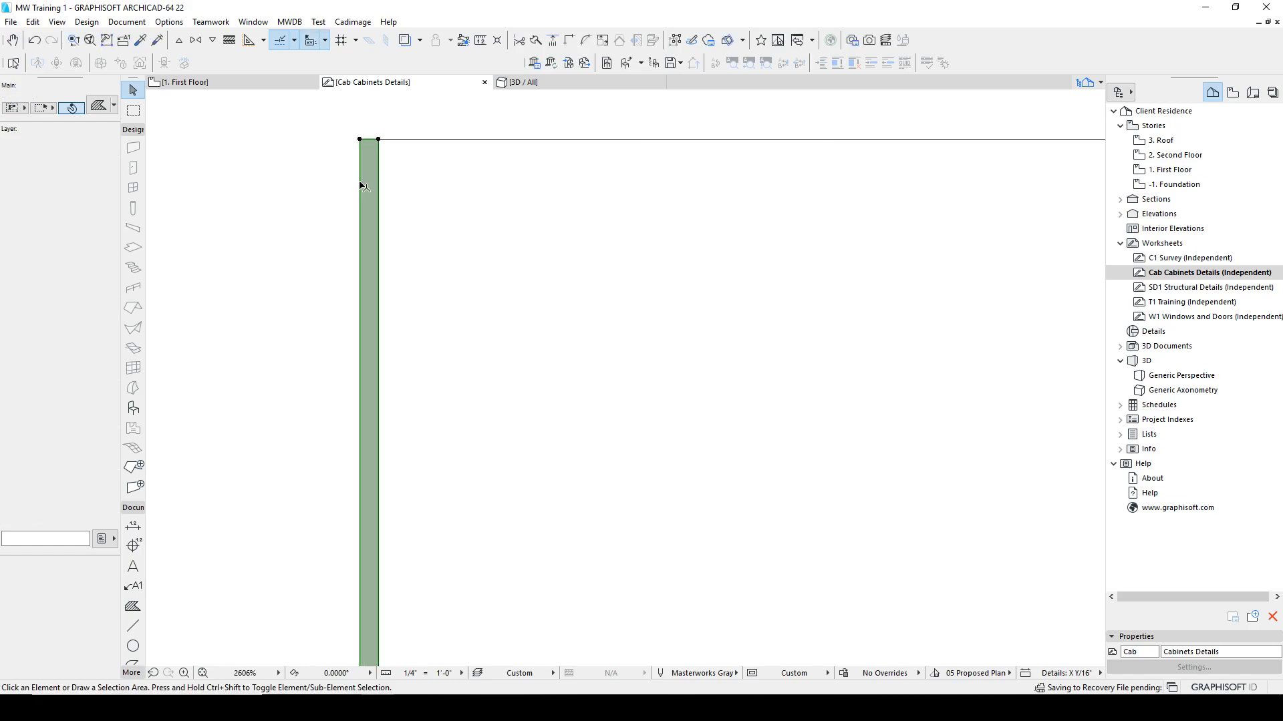
pyautogui.click(386, 142)
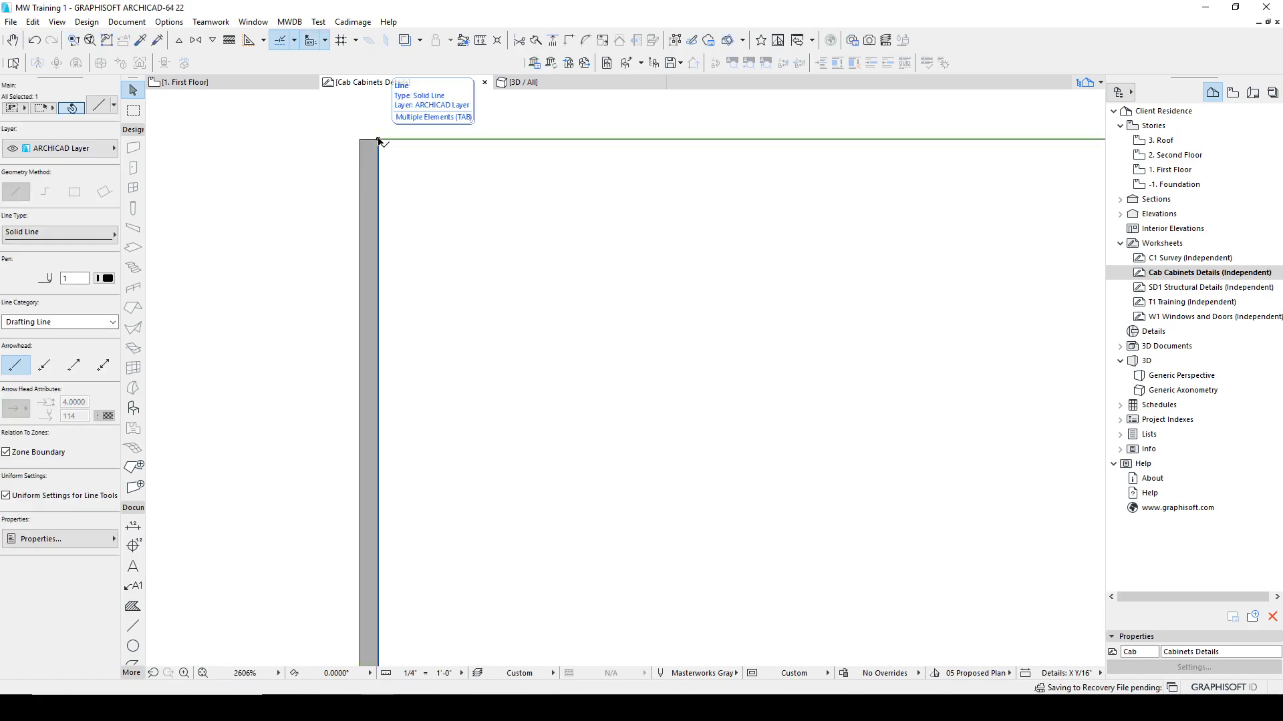
pyautogui.click(455, 193)
pyautogui.scroll(-7, 407, 237)
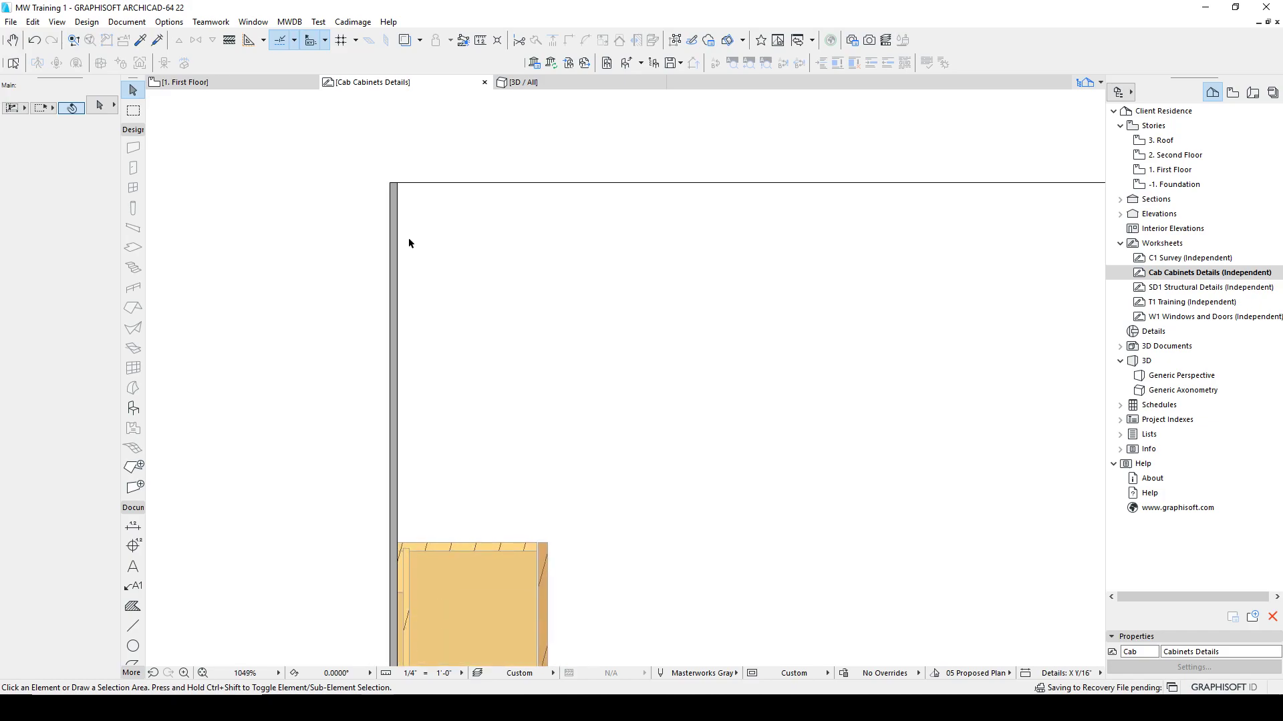
# Change the wall fill's pattern to the 12.5 % solid fill.
pyautogui.click(396, 314)
pyautogui.click(96, 235)
pyautogui.click(97, 235)
pyautogui.click(107, 286)
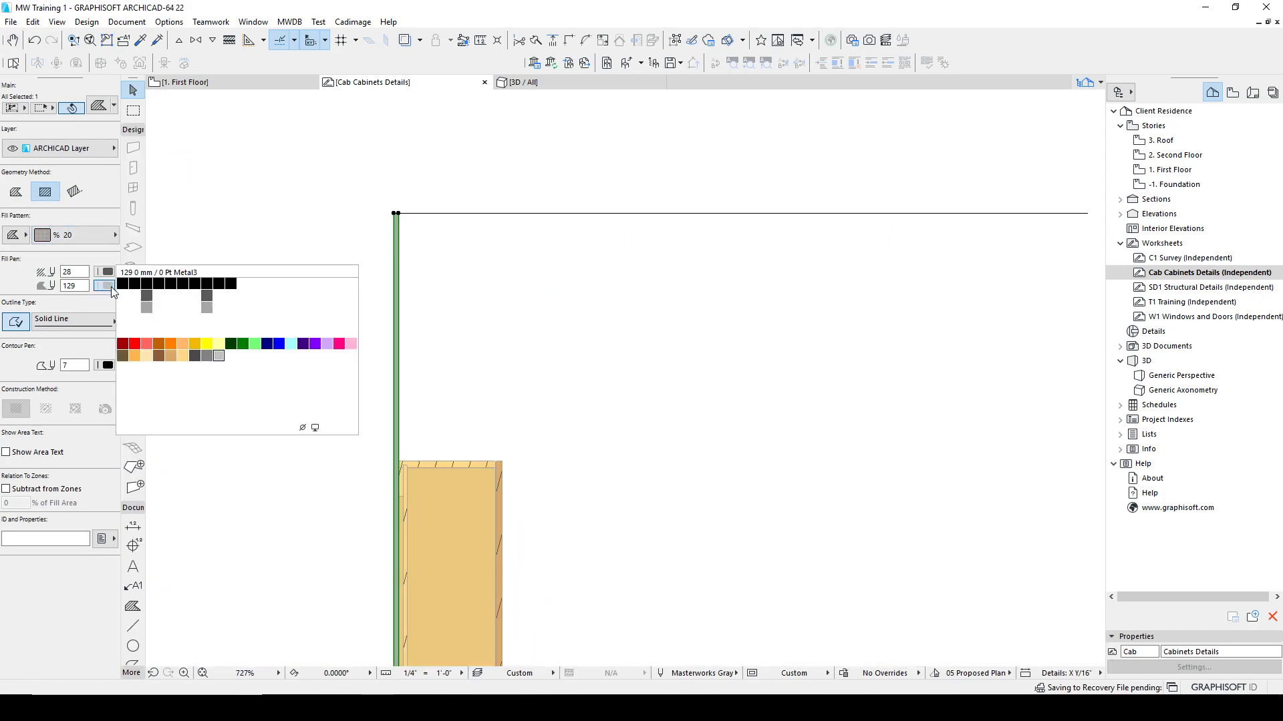
pyautogui.click(93, 236)
pyautogui.click(167, 195)
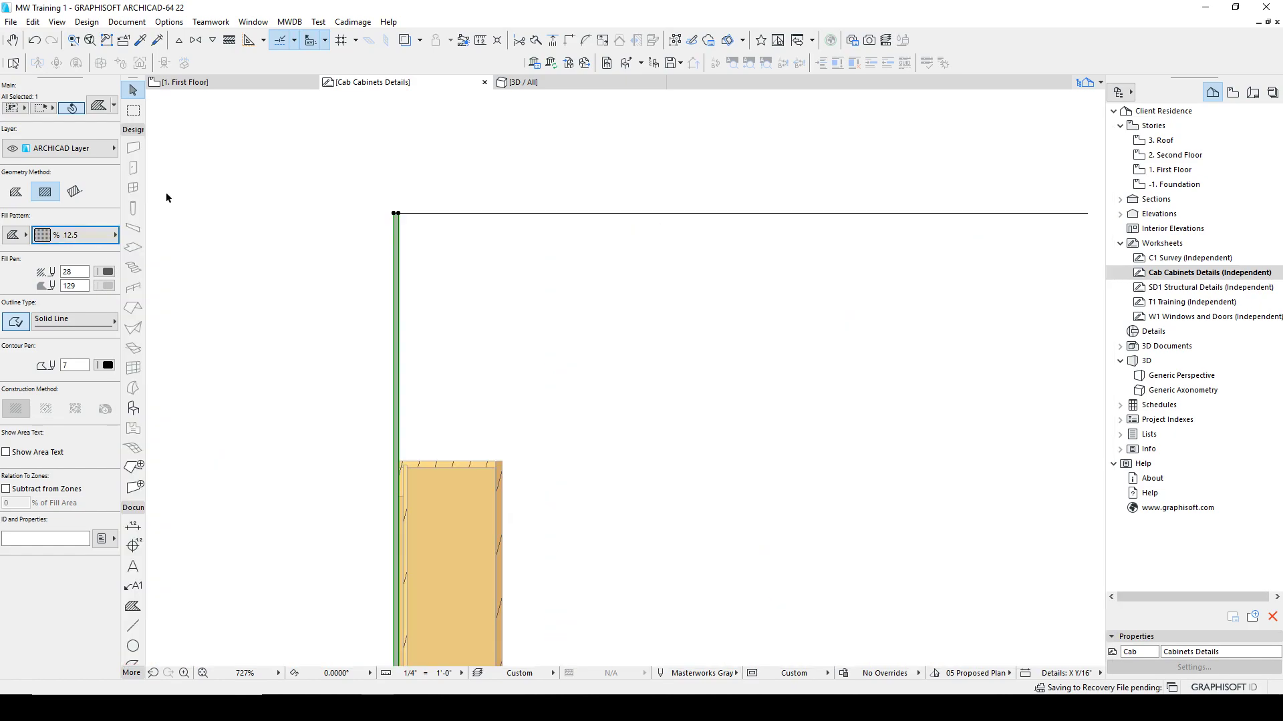
pyautogui.click(353, 266)
pyautogui.click(394, 247)
pyautogui.scroll(3, 319, 242)
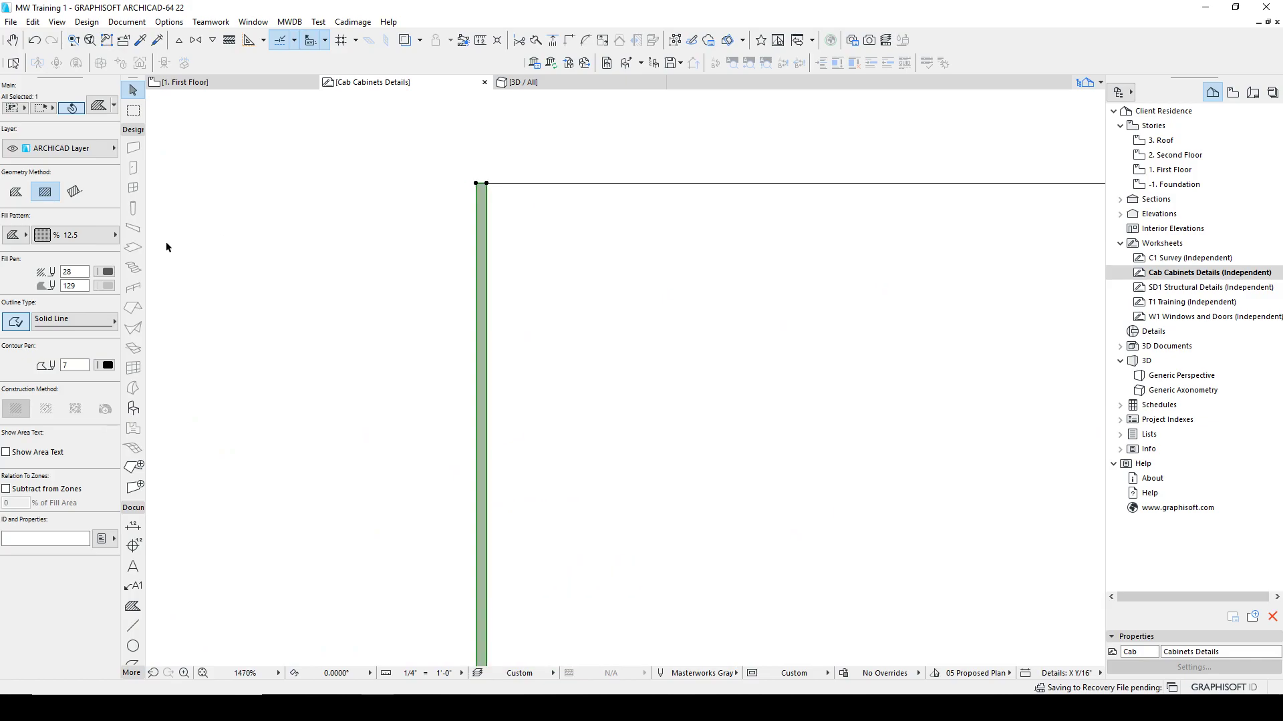
pyautogui.click(114, 235)
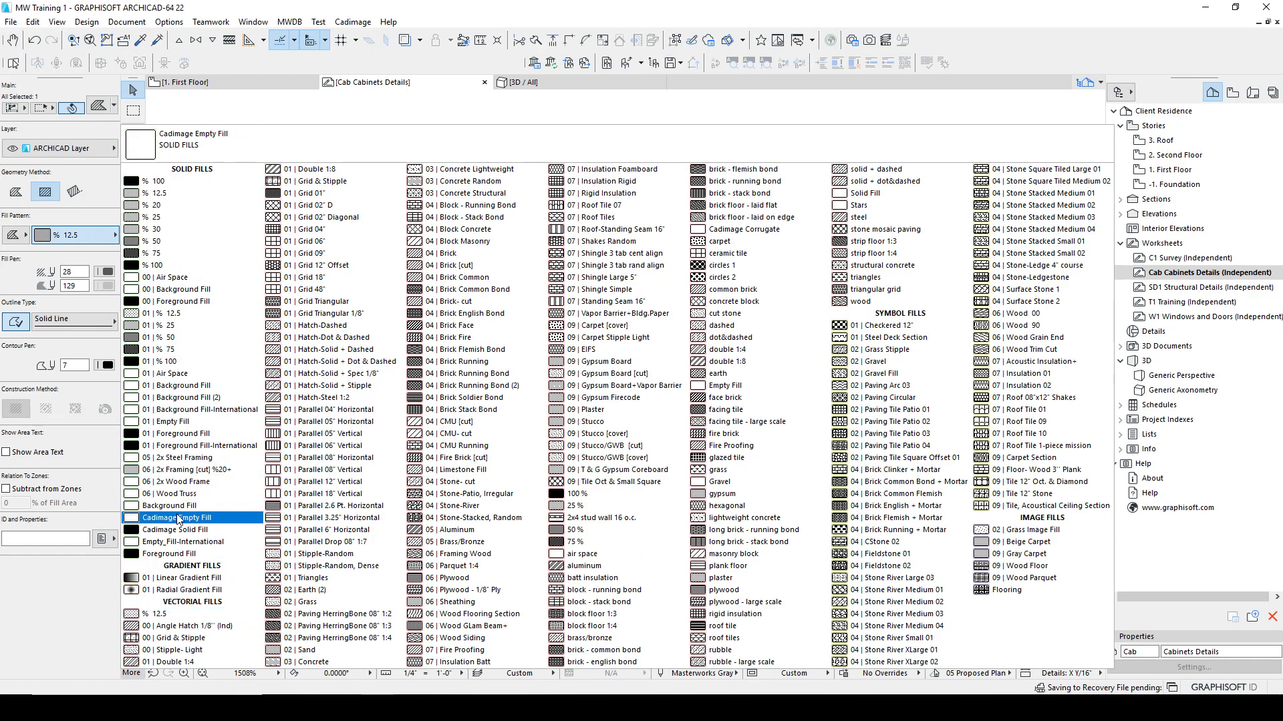
pyautogui.click(244, 531)
pyautogui.press('Escape')
# Rotate a copy of the wall fill about its top outer corner to lie horizontally along the ceiling line.
pyautogui.scroll(-3, 502, 478)
pyautogui.moveTo(512, 497); pyautogui.dragTo(496, 327, button='middle')
pyautogui.scroll(-2, 495, 327)
pyautogui.moveTo(507, 437); pyautogui.dragTo(489, 323, button='middle')
pyautogui.moveTo(496, 153); pyautogui.dragTo(482, 235, button='middle')
pyautogui.scroll(6, 441, 240)
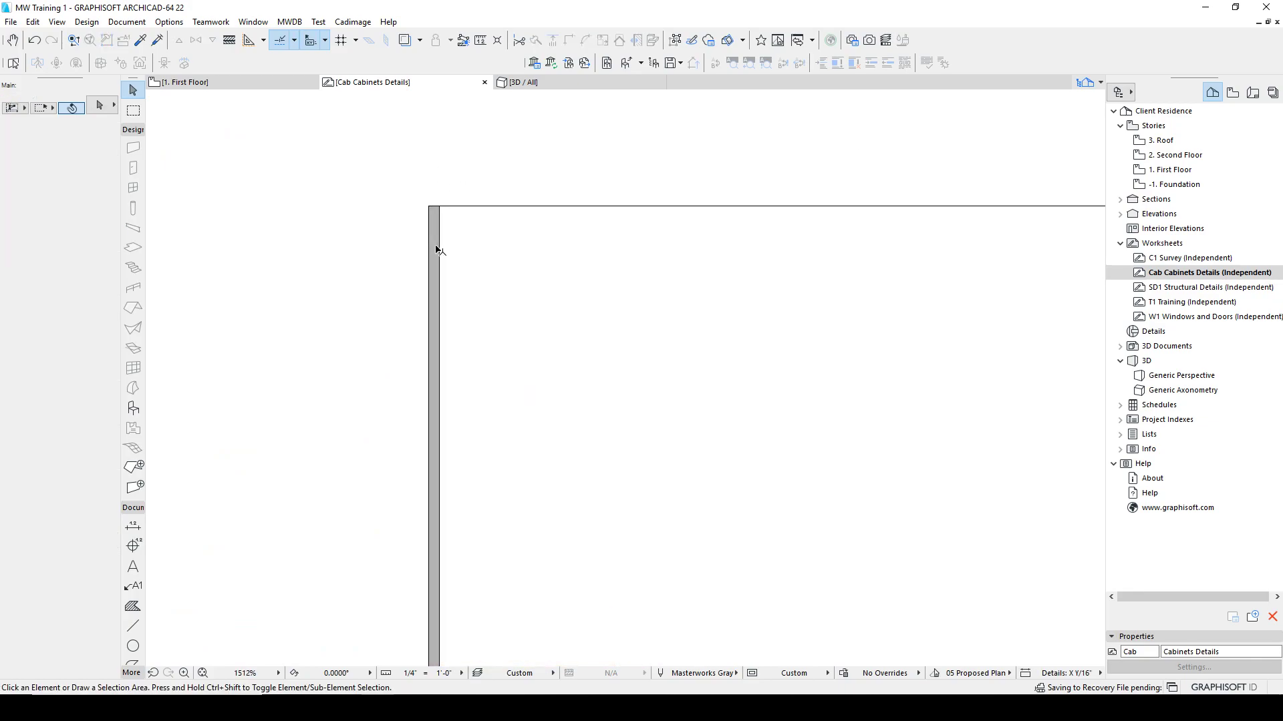
pyautogui.click(431, 204)
pyautogui.hotkey('ctrl', 'e')
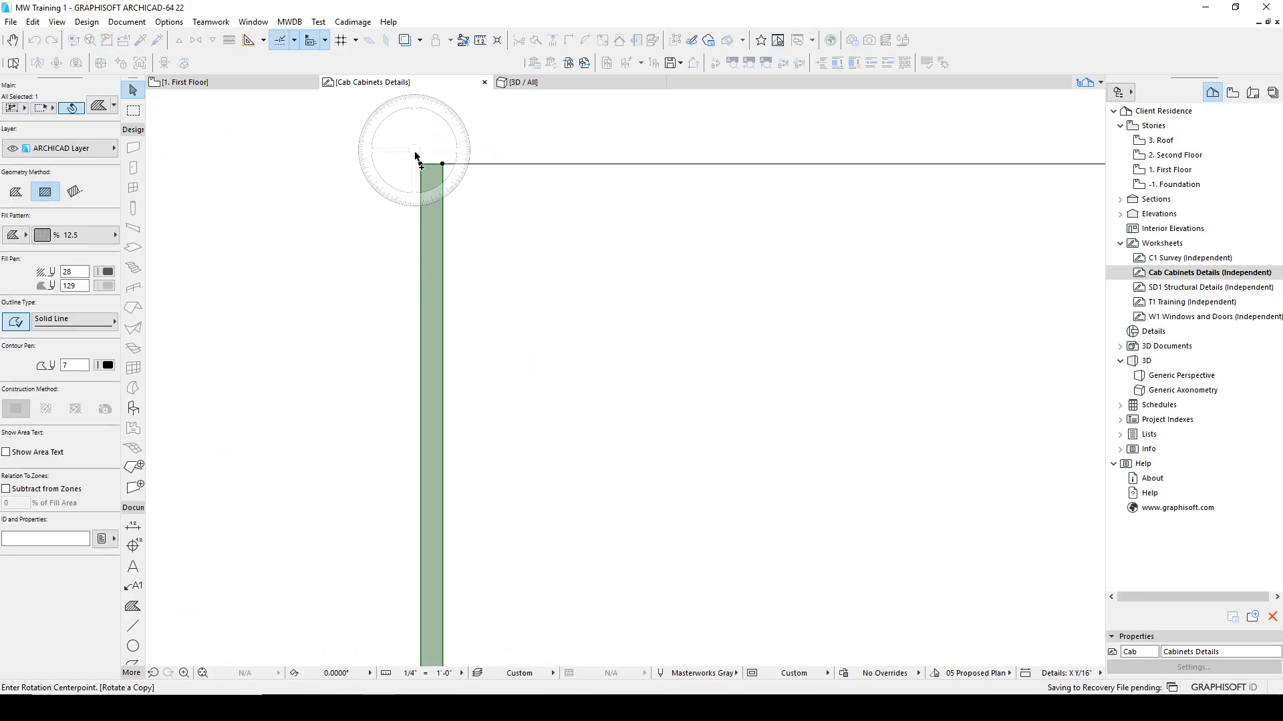
pyautogui.click(420, 165)
pyautogui.click(445, 169)
# Move the horizontal ceiling fill down so its top edge sits on the ceiling line.
pyautogui.click(422, 142)
pyautogui.click(420, 143)
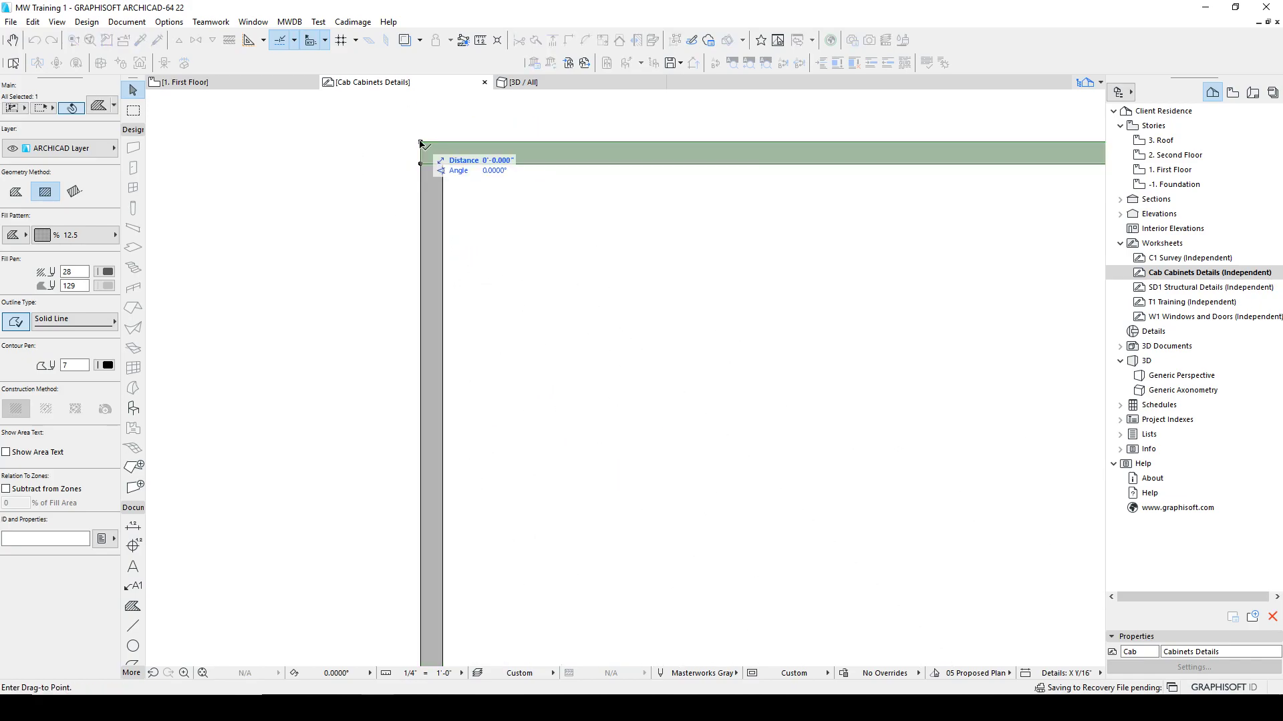
pyautogui.click(420, 164)
pyautogui.press('Escape')
# Offset the wall fill's top edge down to the underside of the ceiling fill.
pyautogui.click(441, 201)
pyautogui.click(432, 165)
pyautogui.click(441, 186)
pyautogui.press('Escape')
pyautogui.scroll(-5, 495, 243)
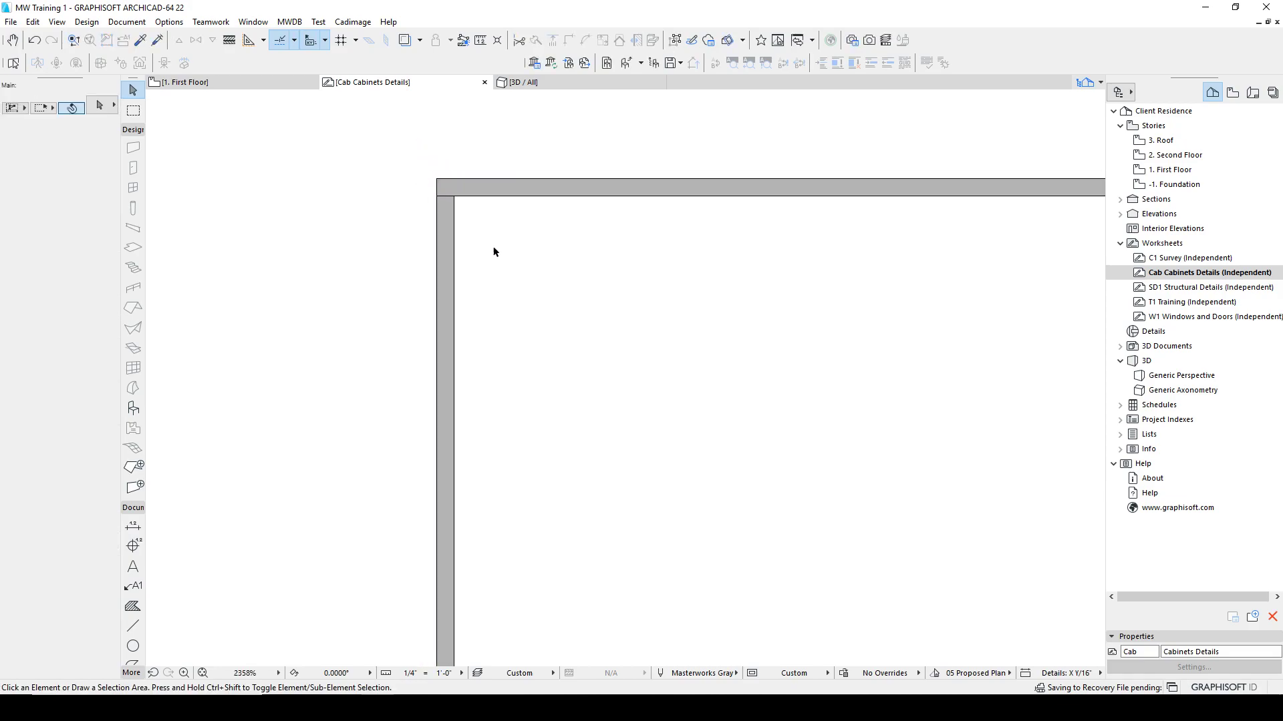
# Shorten the ceiling fill by offsetting its free end back toward the wall, to about half its length.
pyautogui.click(473, 223)
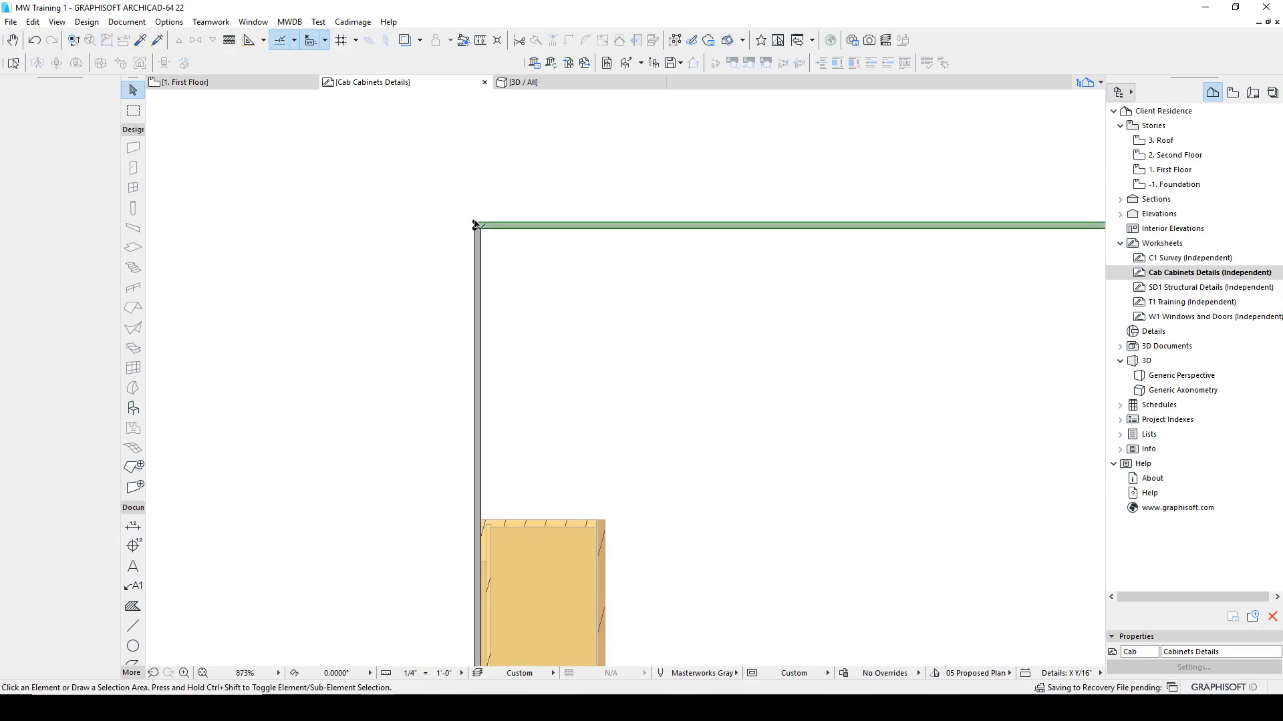
pyautogui.press('Escape')
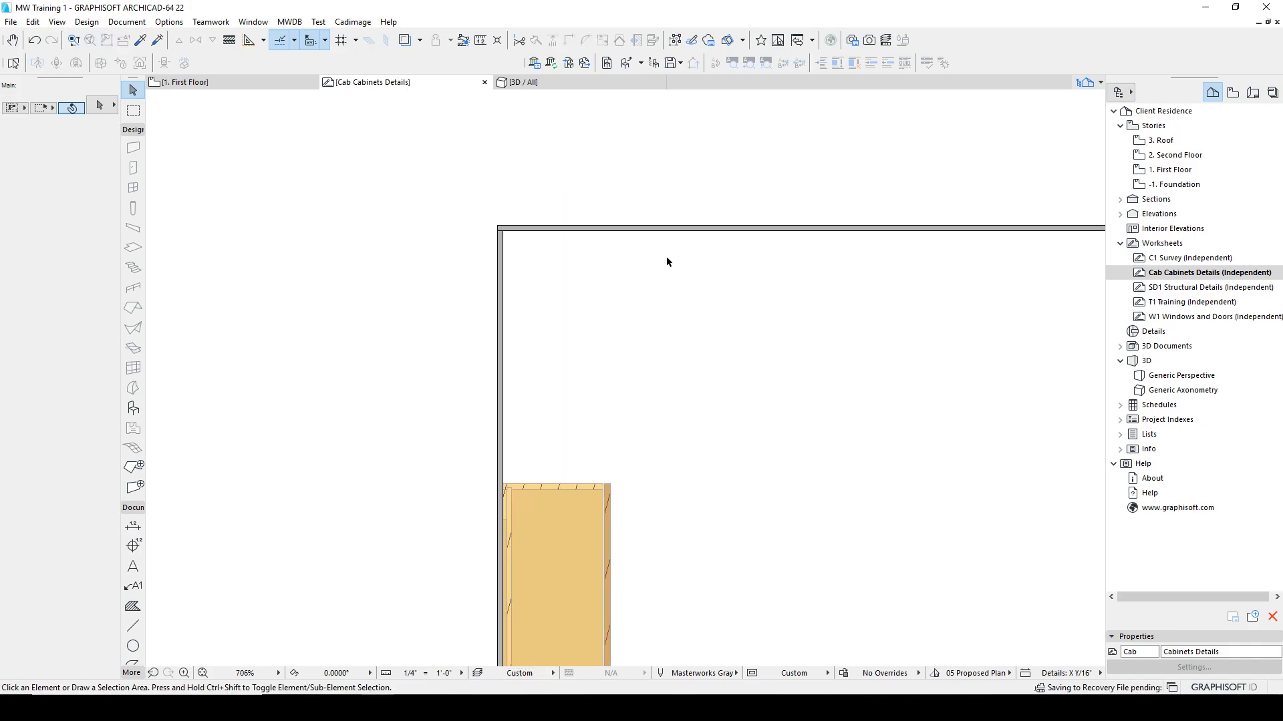
pyautogui.scroll(-4, 599, 243)
pyautogui.click(810, 257)
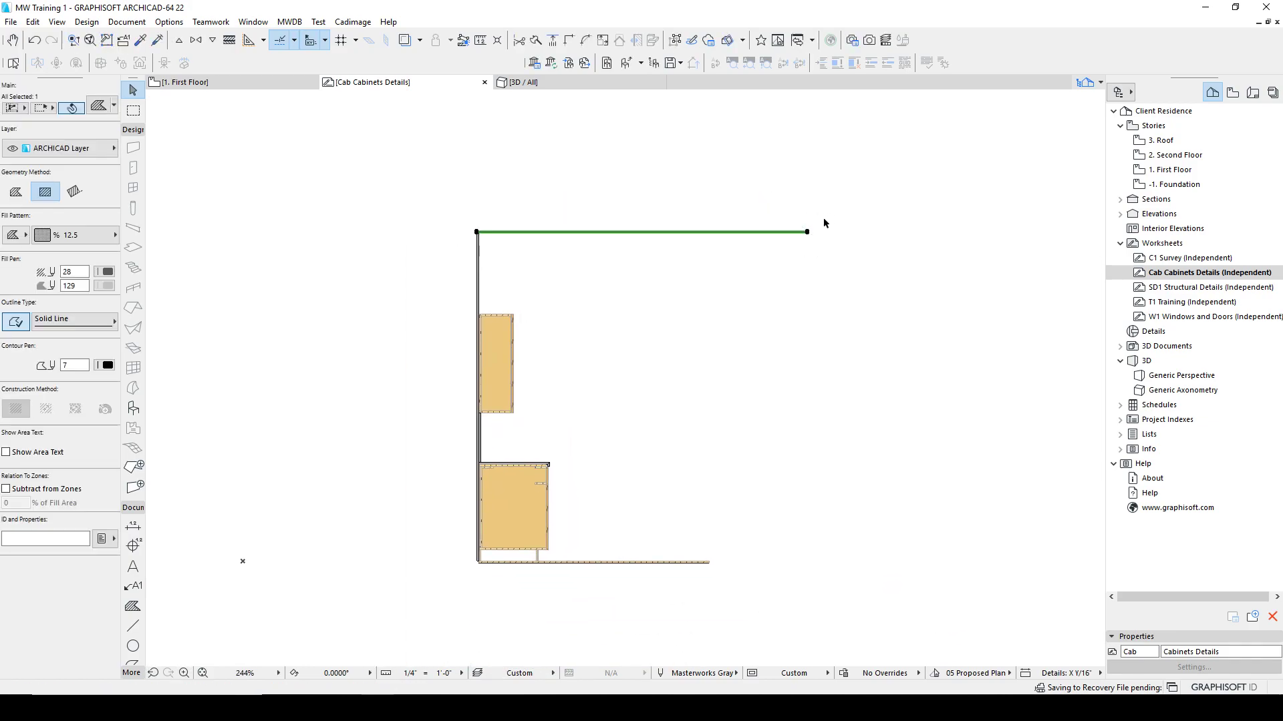
pyautogui.scroll(10, 811, 257)
pyautogui.click(746, 245)
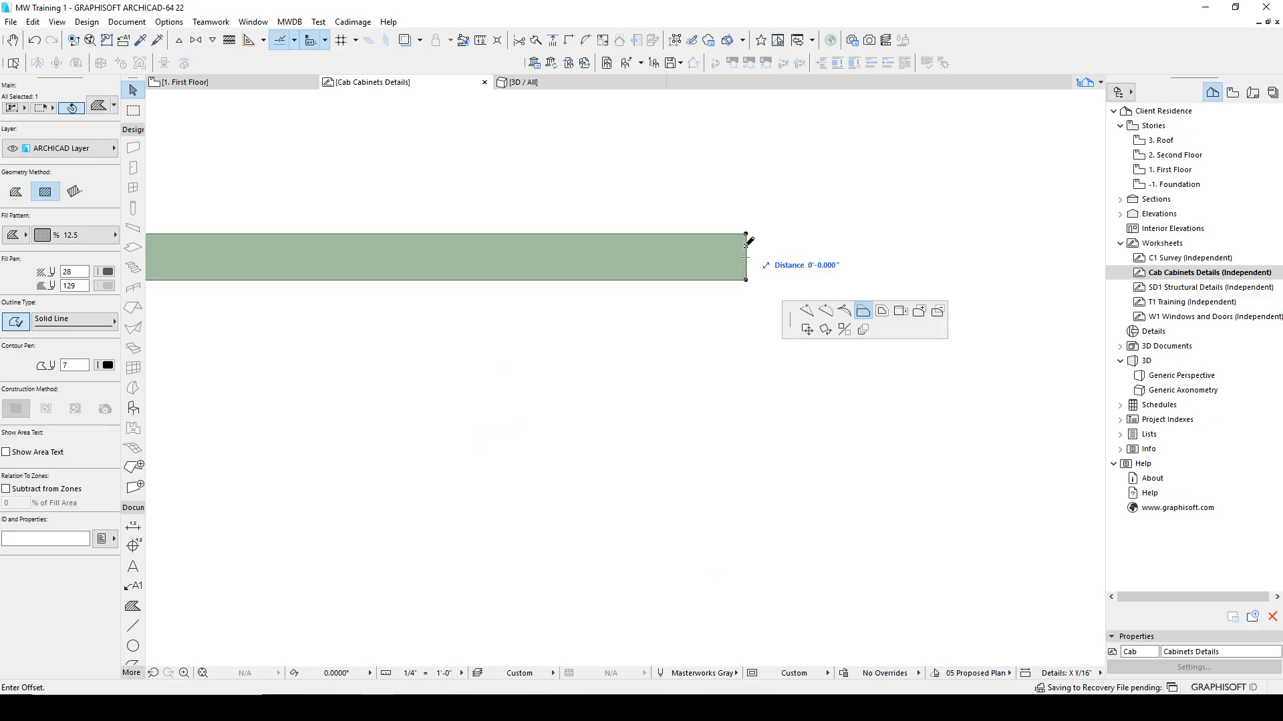
pyautogui.scroll(-4, 622, 259)
pyautogui.scroll(-4, 578, 263)
pyautogui.moveTo(348, 247); pyautogui.dragTo(701, 207, button='middle')
pyautogui.scroll(-1, 704, 204)
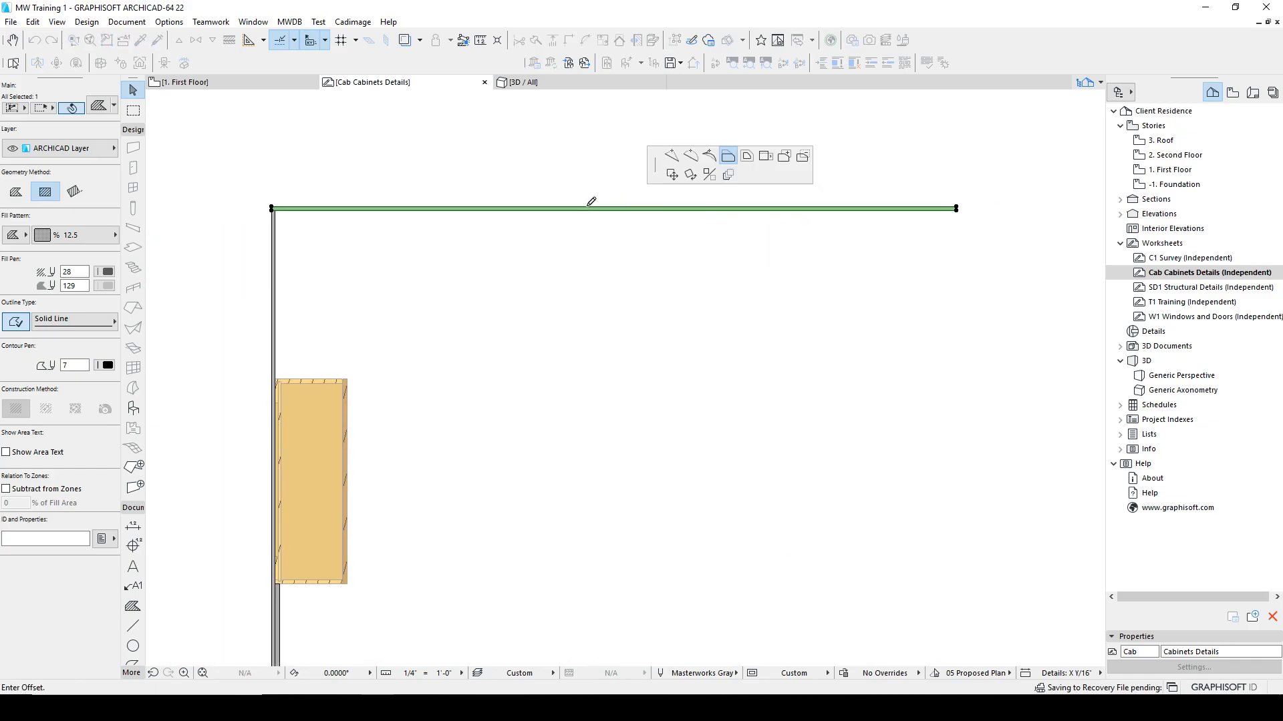
pyautogui.click(595, 207)
pyautogui.press('Escape')
# Delete the original ceiling line running along the top of the ceiling fill.
pyautogui.click(632, 207)
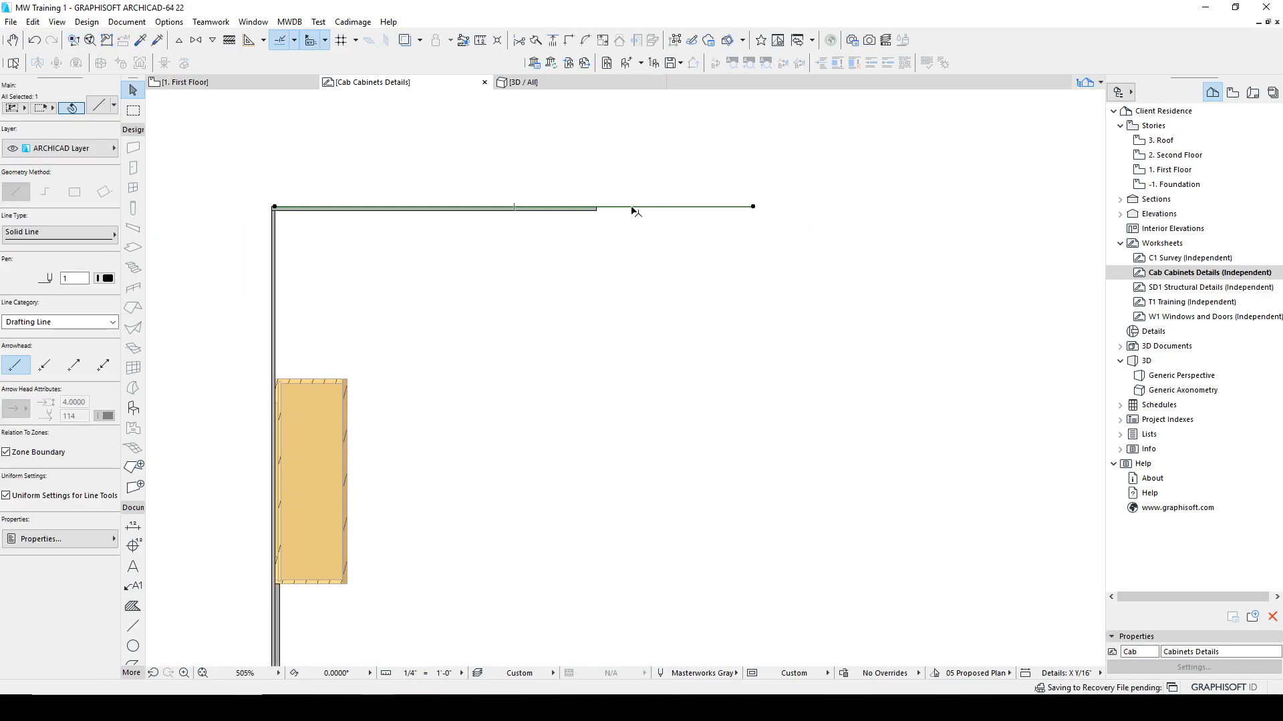
pyautogui.press('Delete')
pyautogui.scroll(-4, 561, 266)
pyautogui.moveTo(553, 310); pyautogui.dragTo(549, 280, button='middle')
pyautogui.scroll(3, 475, 286)
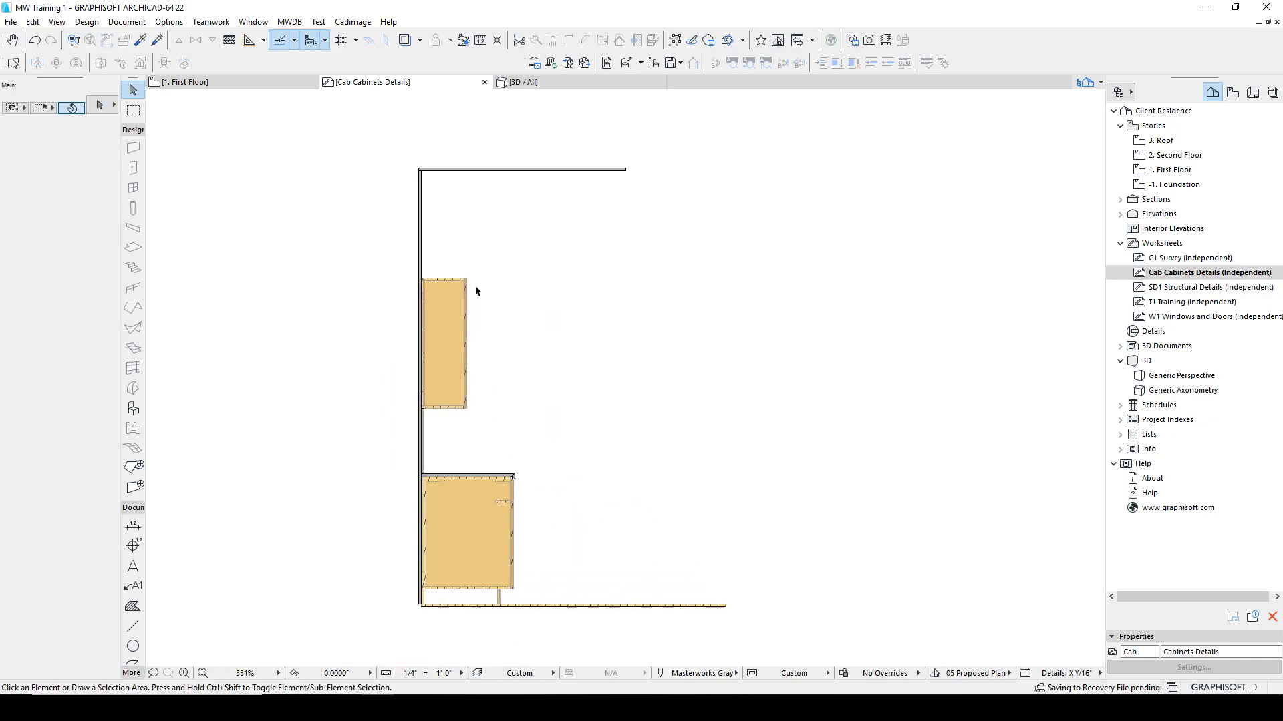
# Copy the upper cabinet straight up so the copy sits directly on top of the original.
pyautogui.scroll(-1, 491, 347)
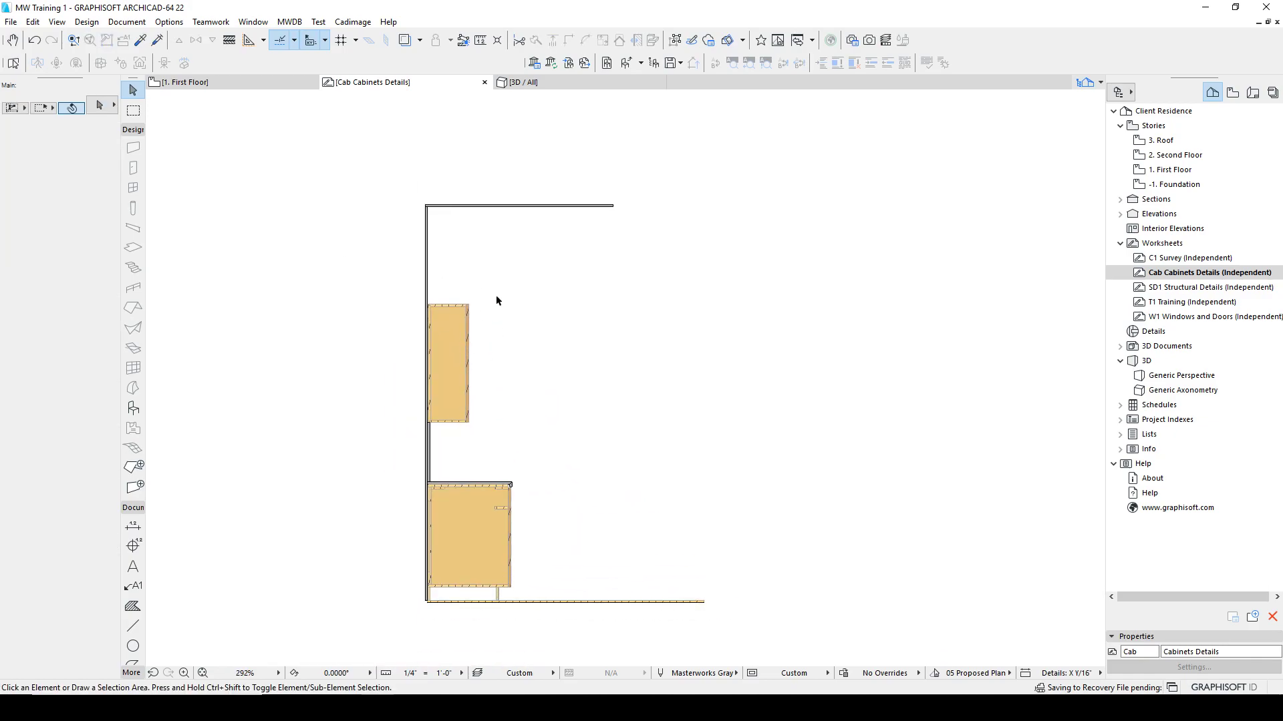
pyautogui.moveTo(401, 281); pyautogui.dragTo(508, 439)
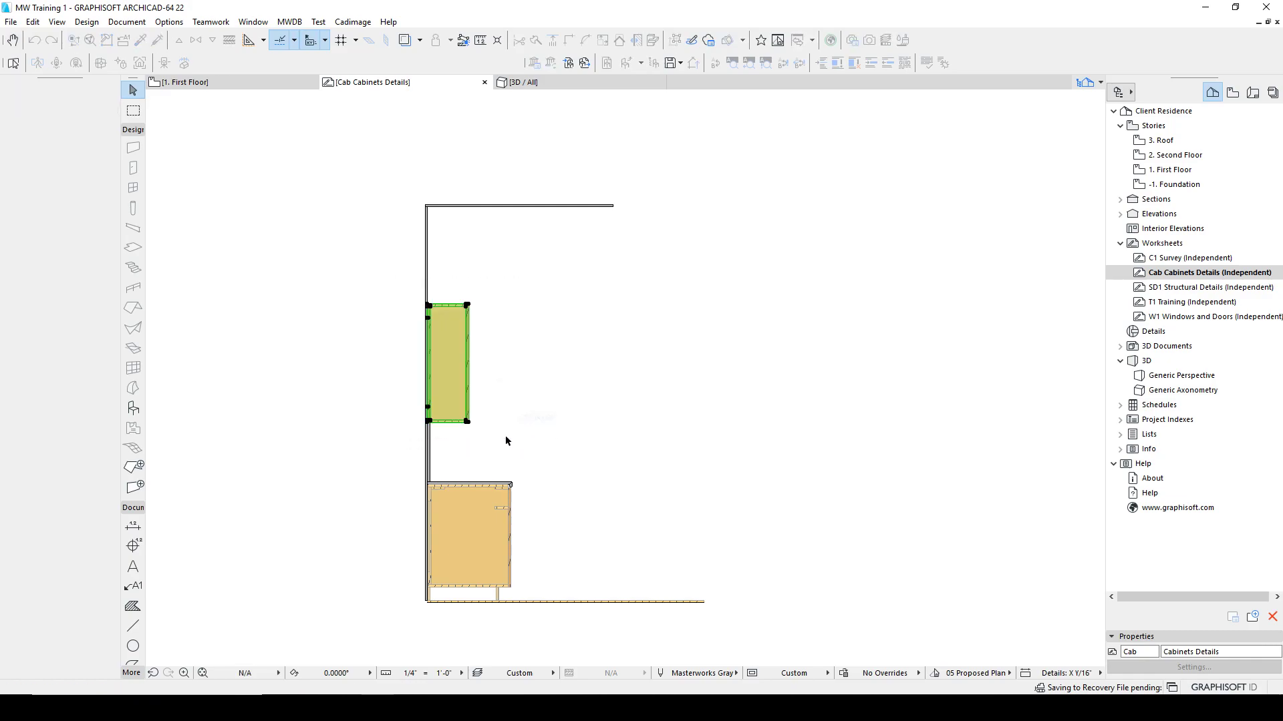
pyautogui.hotkey('ctrl', 'shift', 'd')
pyautogui.scroll(10, 471, 421)
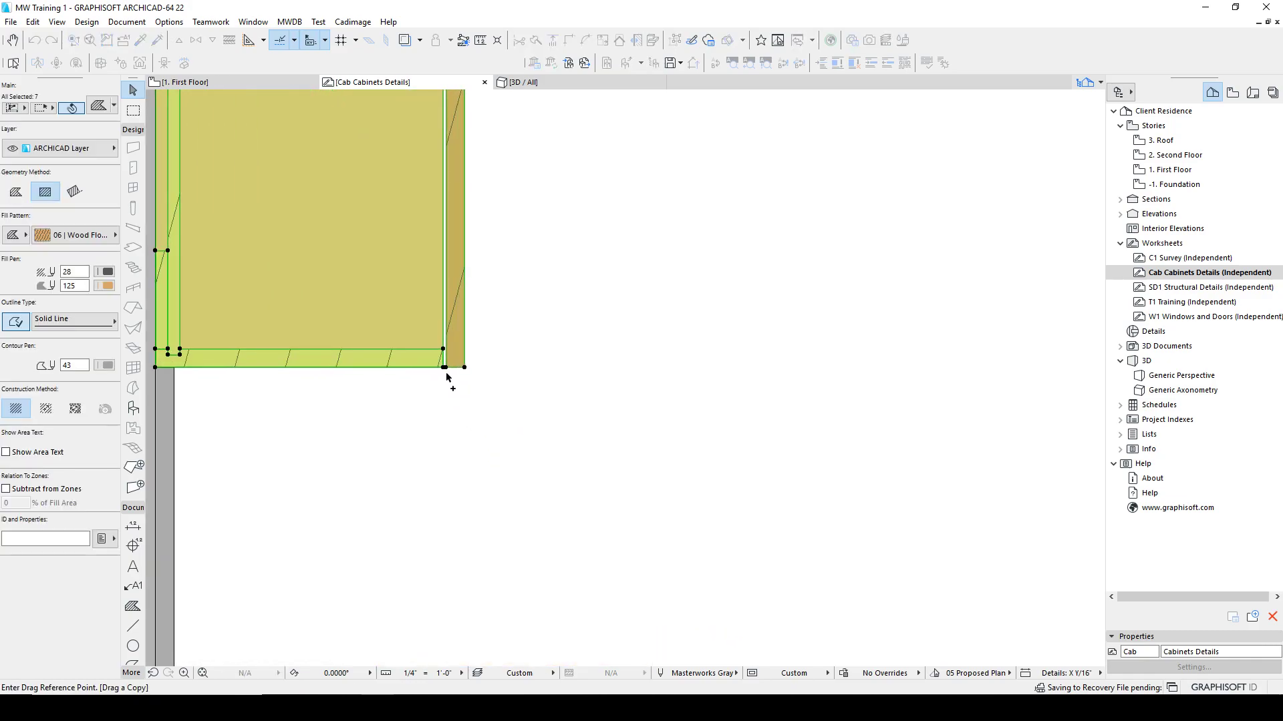
pyautogui.click(444, 368)
pyautogui.scroll(-5, 427, 360)
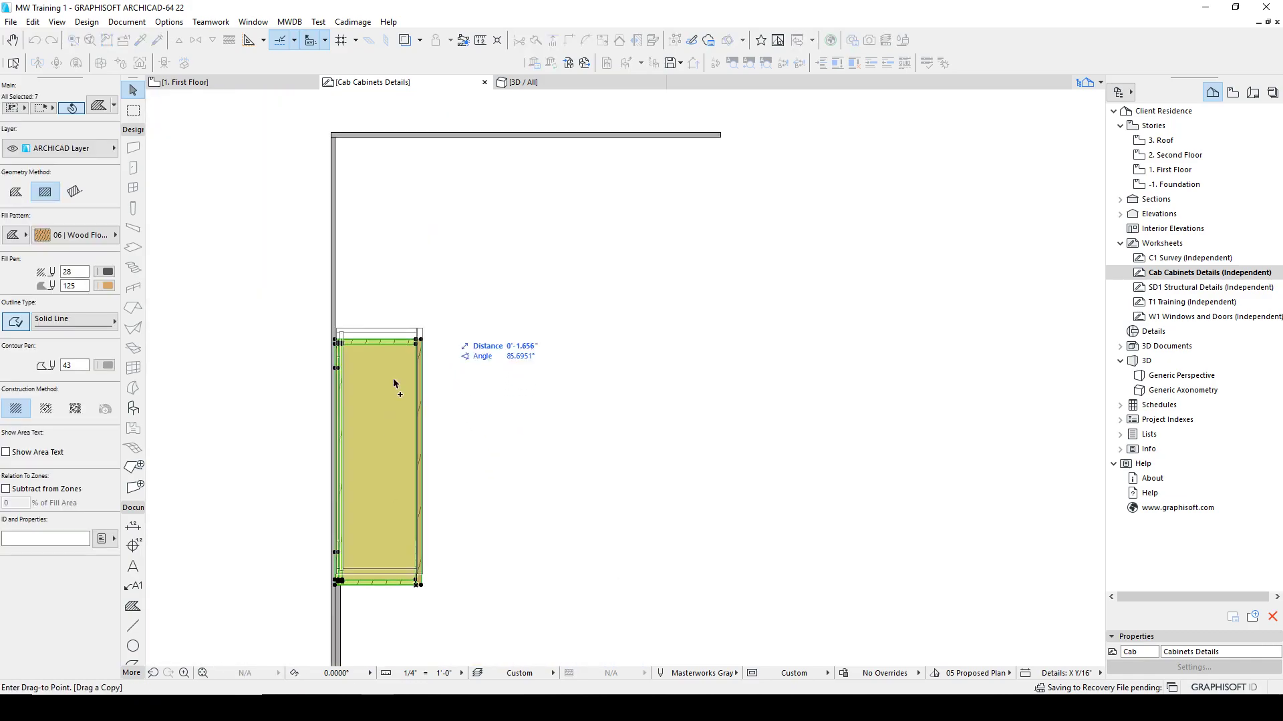
pyautogui.click(415, 338)
pyautogui.moveTo(426, 274); pyautogui.dragTo(429, 332, button='middle')
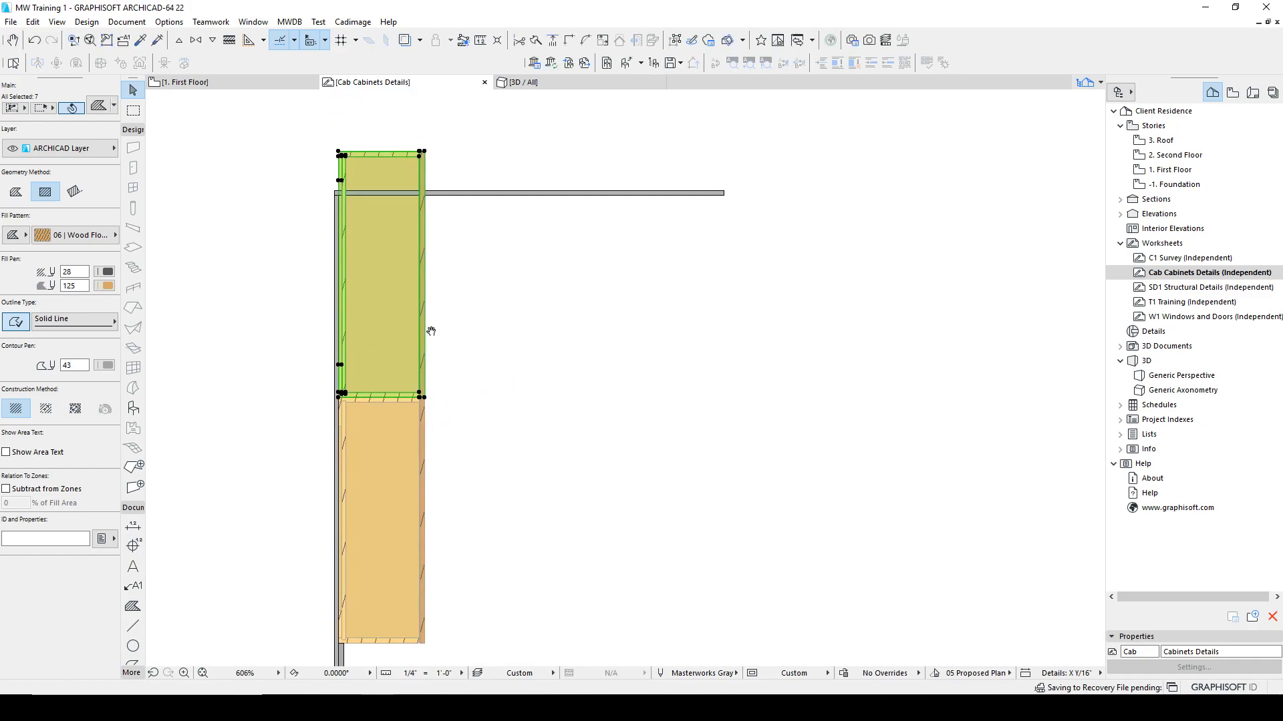
# Stretch the top end of the copied cabinet, including its door panel, down so it stops a short way below the ceiling.
pyautogui.click(133, 110)
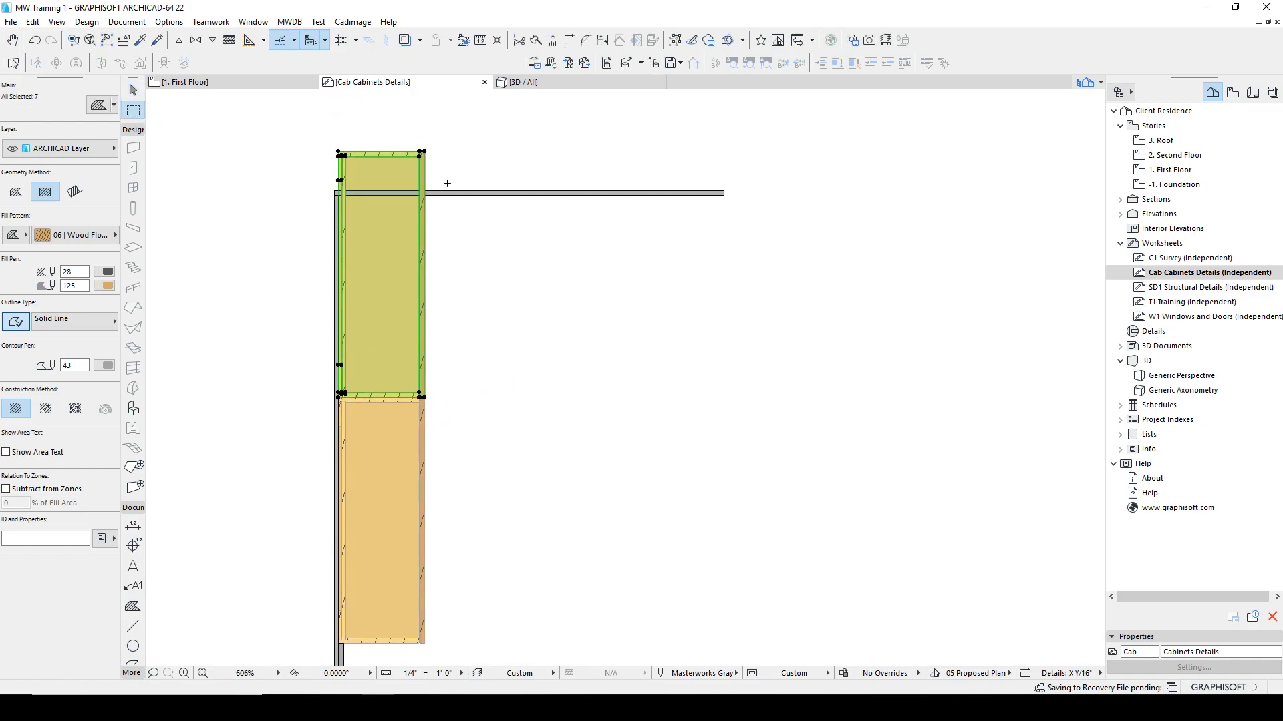
pyautogui.press('Escape')
pyautogui.click(435, 141)
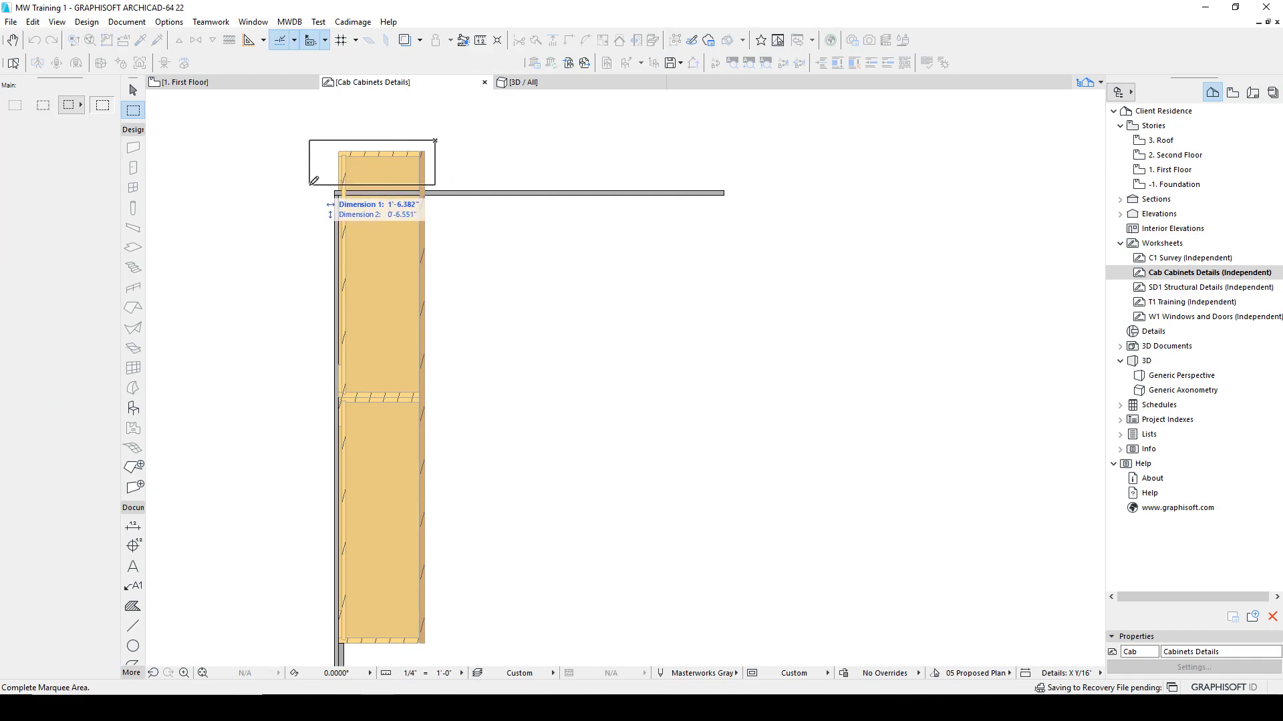
pyautogui.click(309, 185)
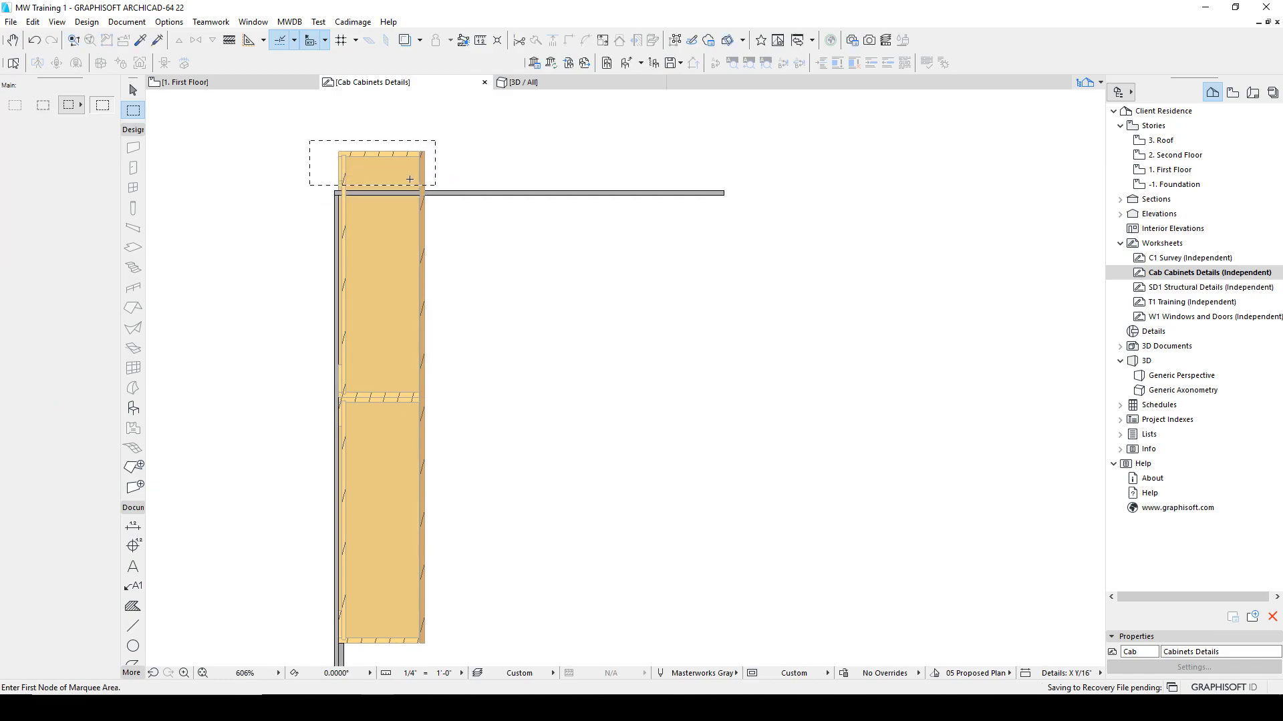
pyautogui.scroll(3, 430, 138)
pyautogui.click(402, 172)
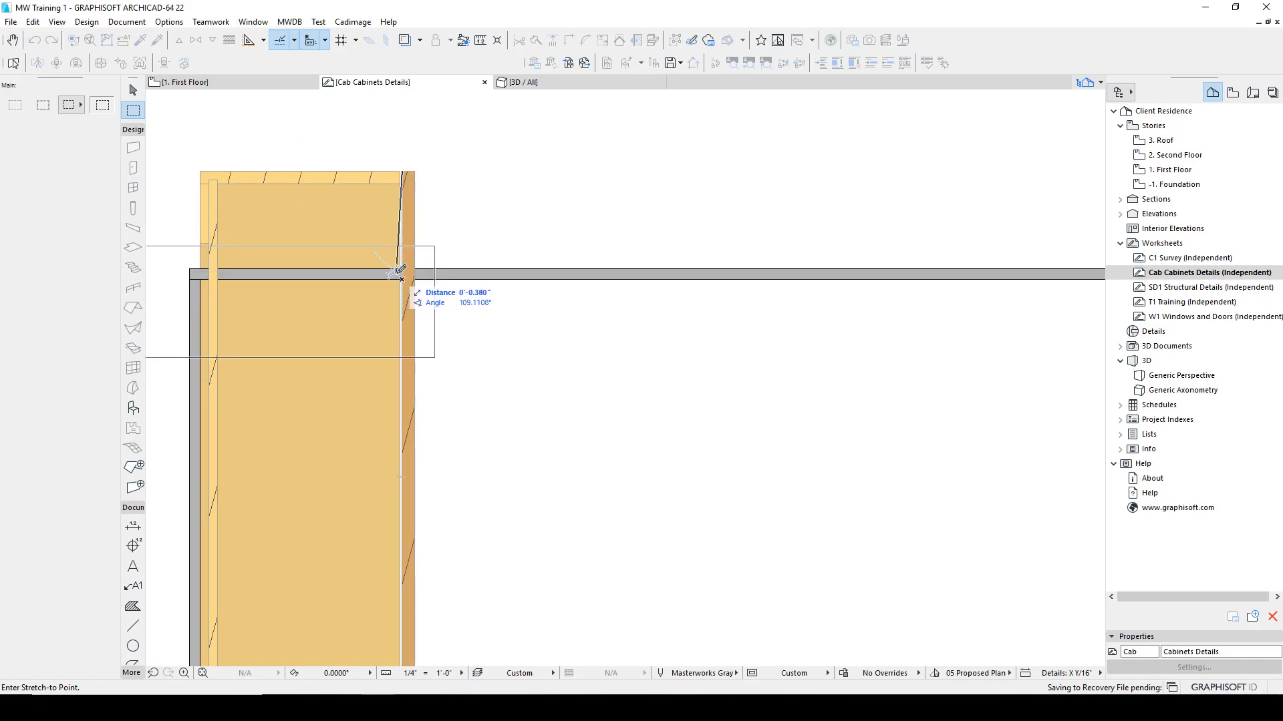
pyautogui.scroll(3, 403, 300)
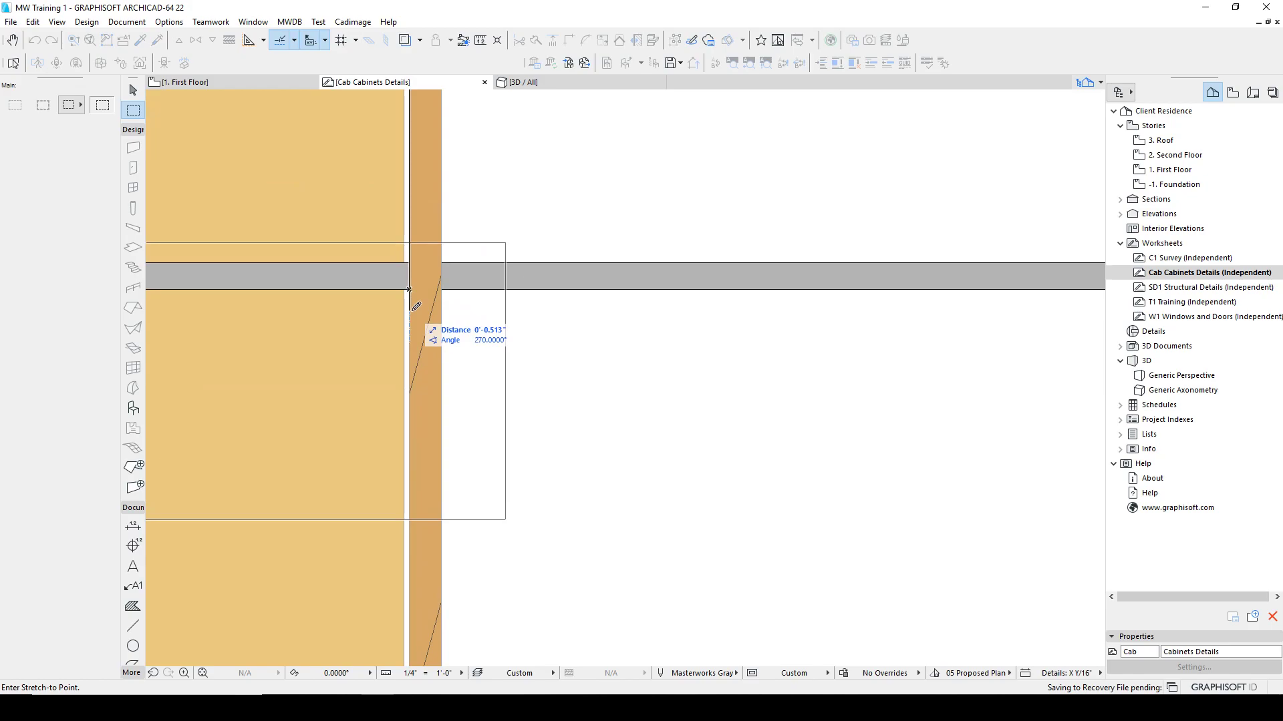
pyautogui.click(409, 414)
pyautogui.scroll(-3, 414, 418)
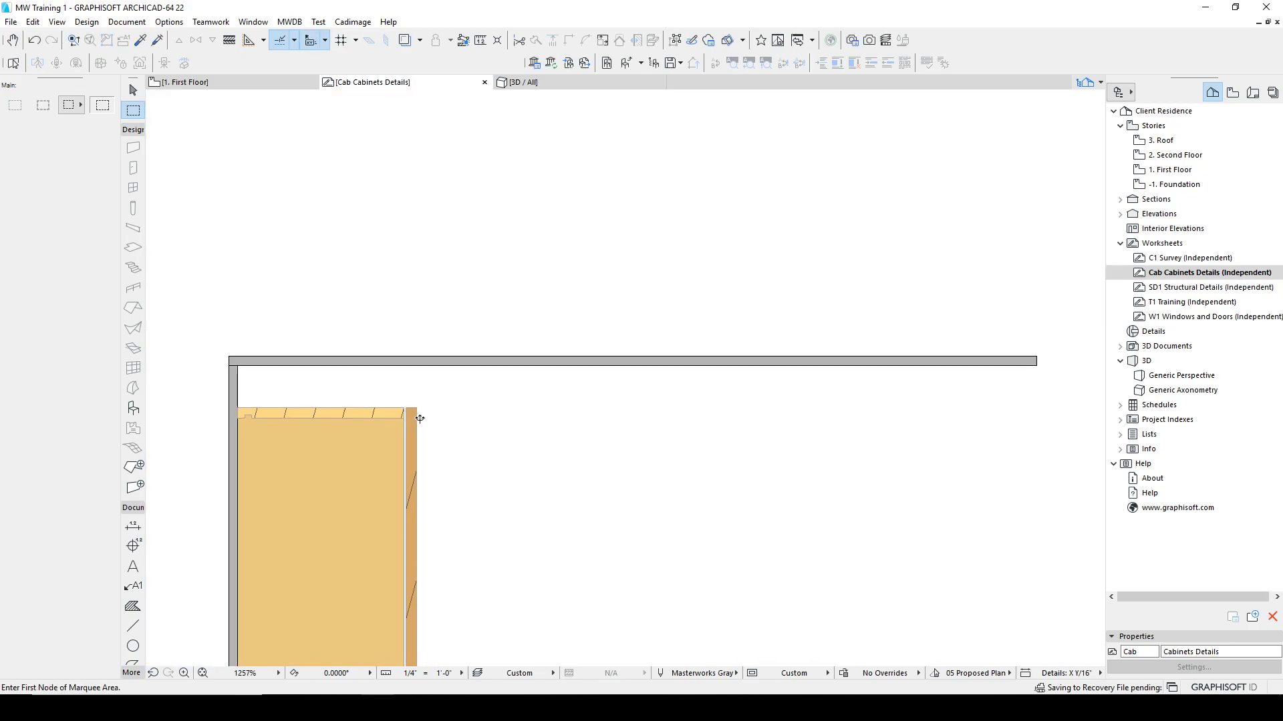
# Drag a copy of the top cabinet's door fill up so its top meets the underside of the ceiling fill.
pyautogui.press('w')
pyautogui.click(413, 419)
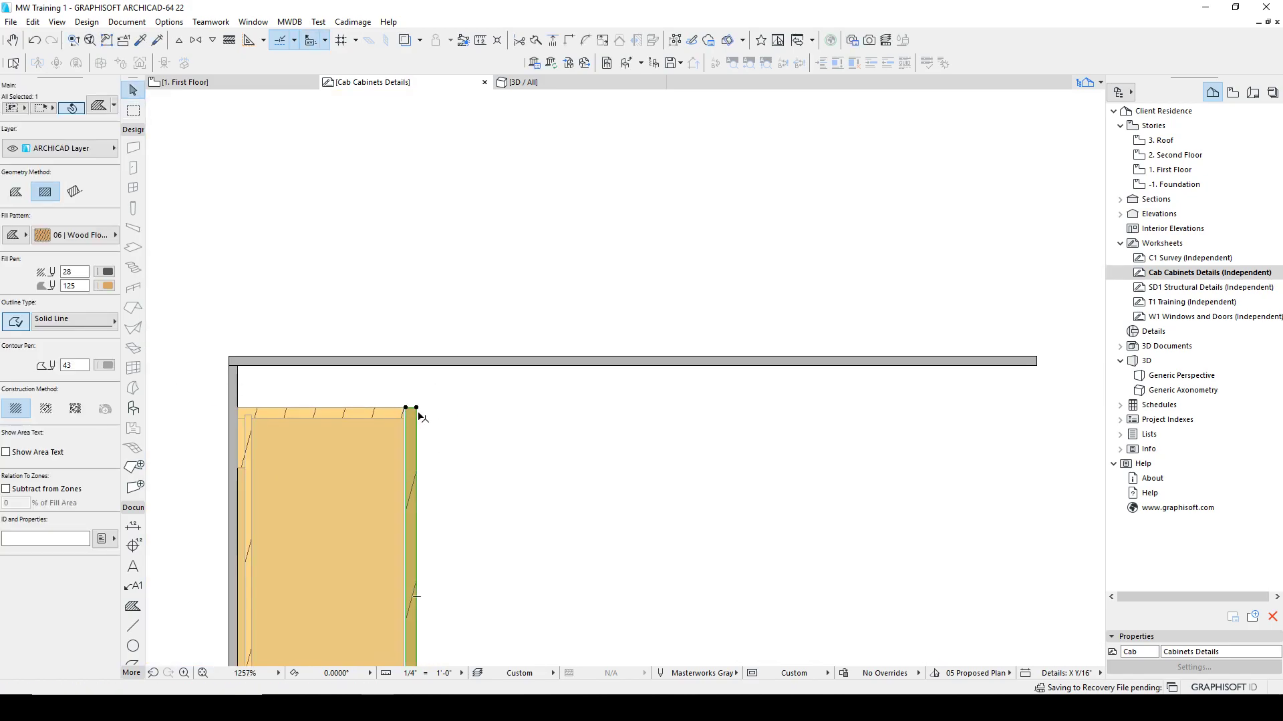
pyautogui.hotkey('ctrl', 'shift', 'd')
pyautogui.click(417, 408)
pyautogui.click(417, 366)
# Trim the copied door fill by offsetting its bottom edge up to the top cabinet's upper edge, leaving a filler panel below the ceiling.
pyautogui.scroll(-3, 417, 444)
pyautogui.moveTo(436, 522); pyautogui.dragTo(438, 402, button='middle')
pyautogui.scroll(3, 404, 460)
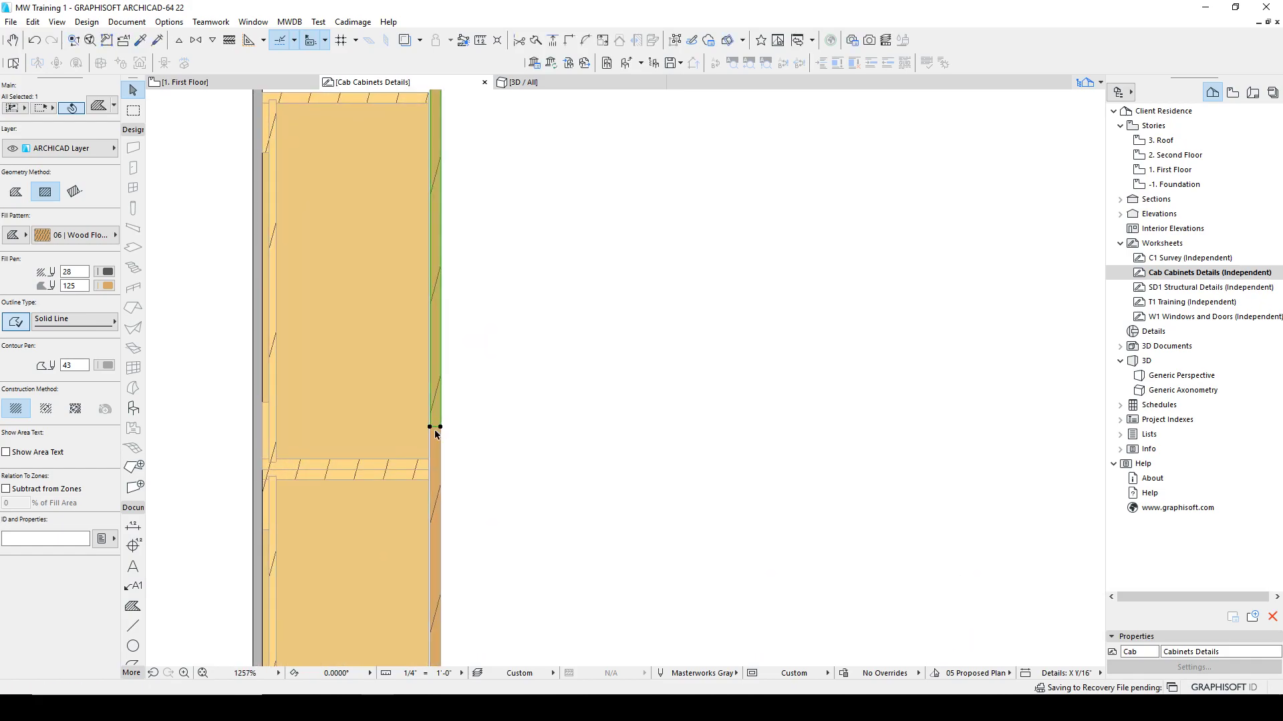
pyautogui.click(438, 429)
pyautogui.scroll(-3, 427, 349)
pyautogui.scroll(4, 424, 321)
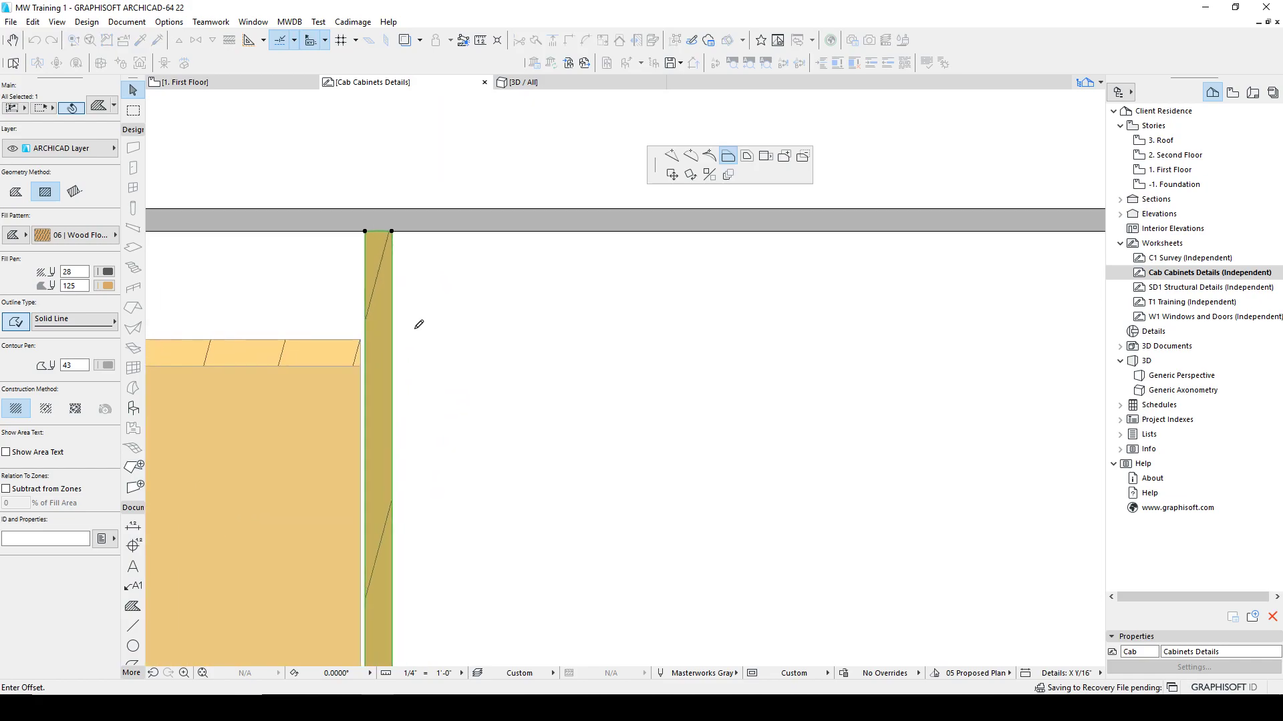
pyautogui.click(286, 354)
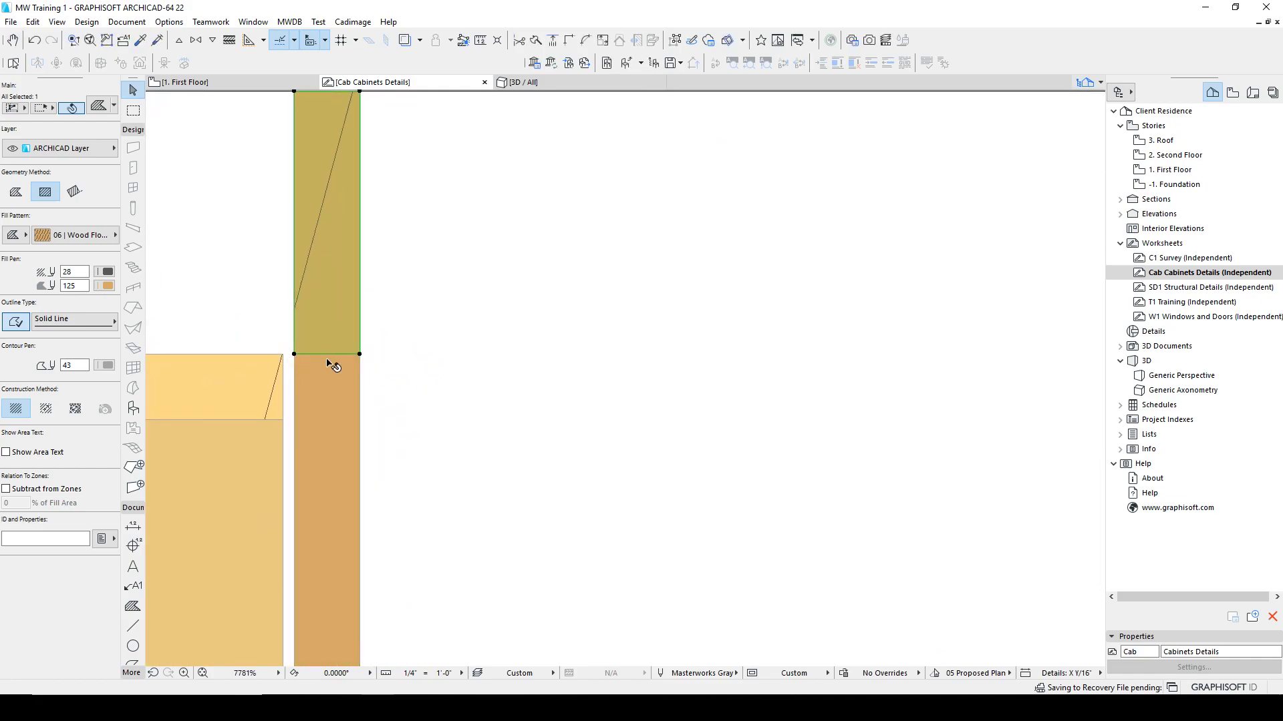
# Offset the top edge of the top cabinet's door fill down 0.125" to leave a gap below the filler panel.
pyautogui.click(337, 360)
pyautogui.click(341, 354)
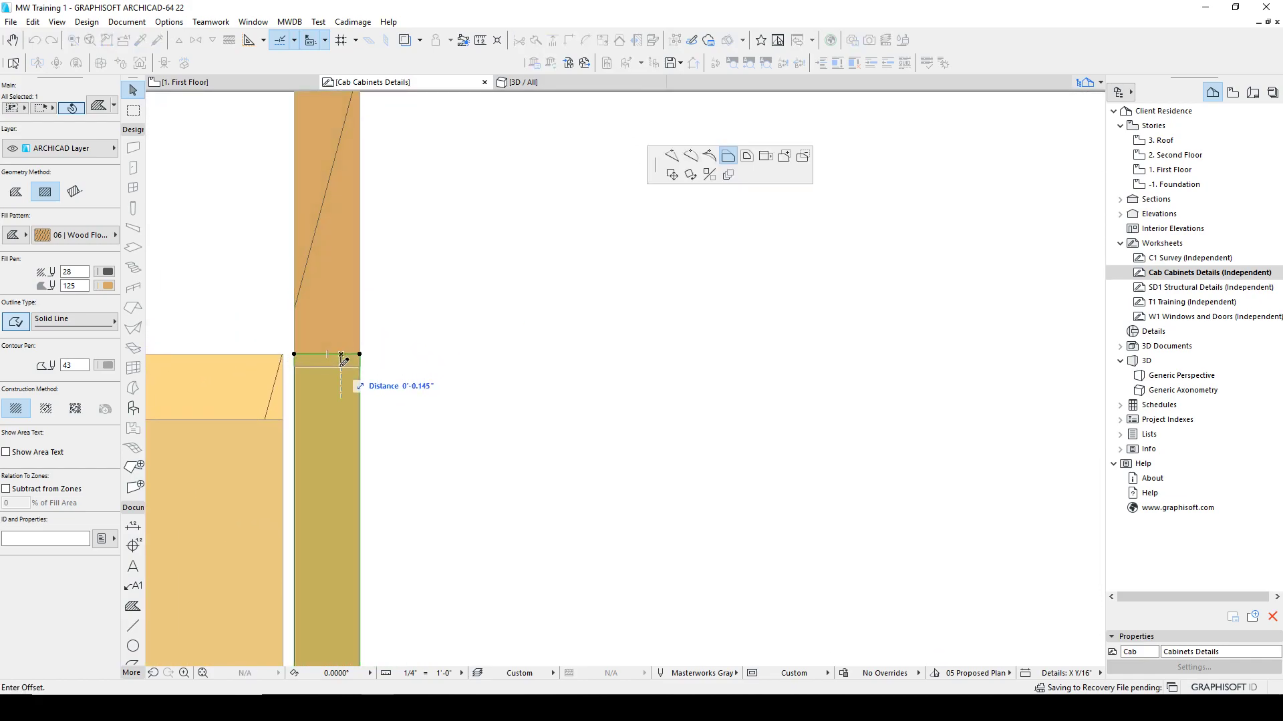
pyautogui.write('.125')
pyautogui.press('Return')
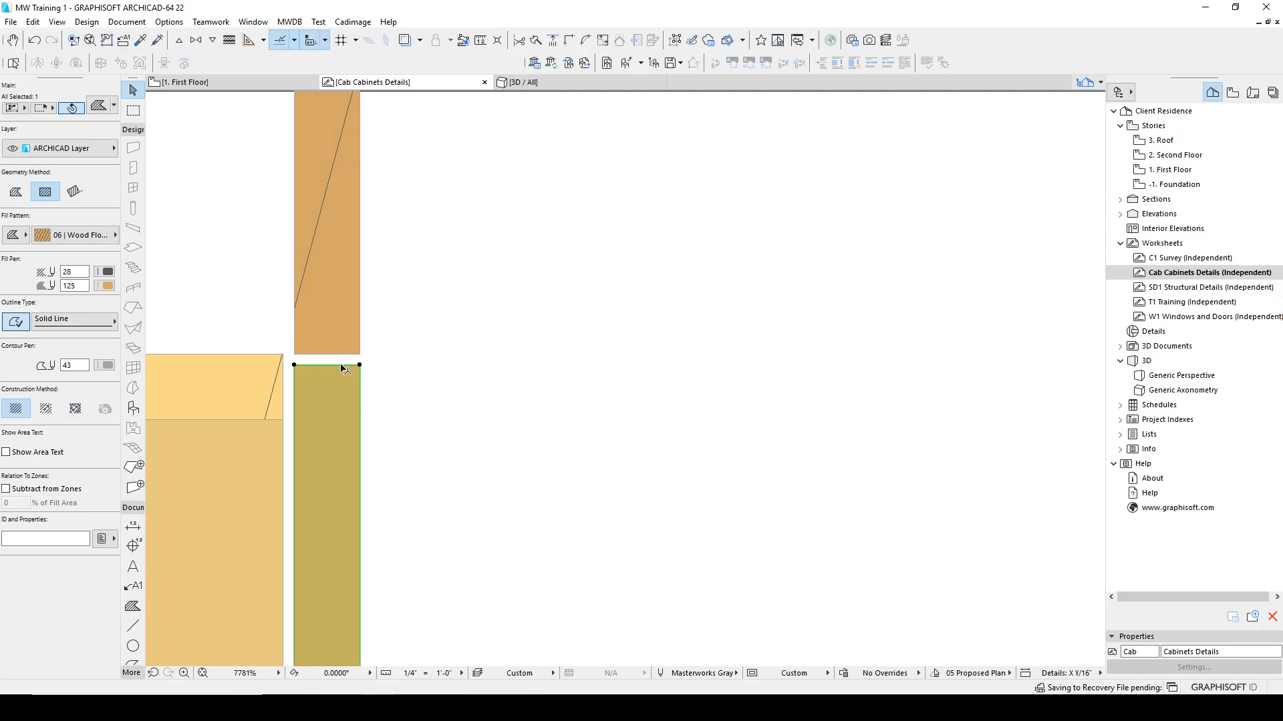
pyautogui.press('Escape')
# Draw a 2" wide by 0.75" high rectangular wood fill on the cabinet top, against the filler panel's back, using the cabinet top's fill settings.
pyautogui.moveTo(291, 406); pyautogui.dragTo(592, 434, button='middle')
pyautogui.keyDown('alt'); pyautogui.click(566, 398); pyautogui.keyUp('alt')
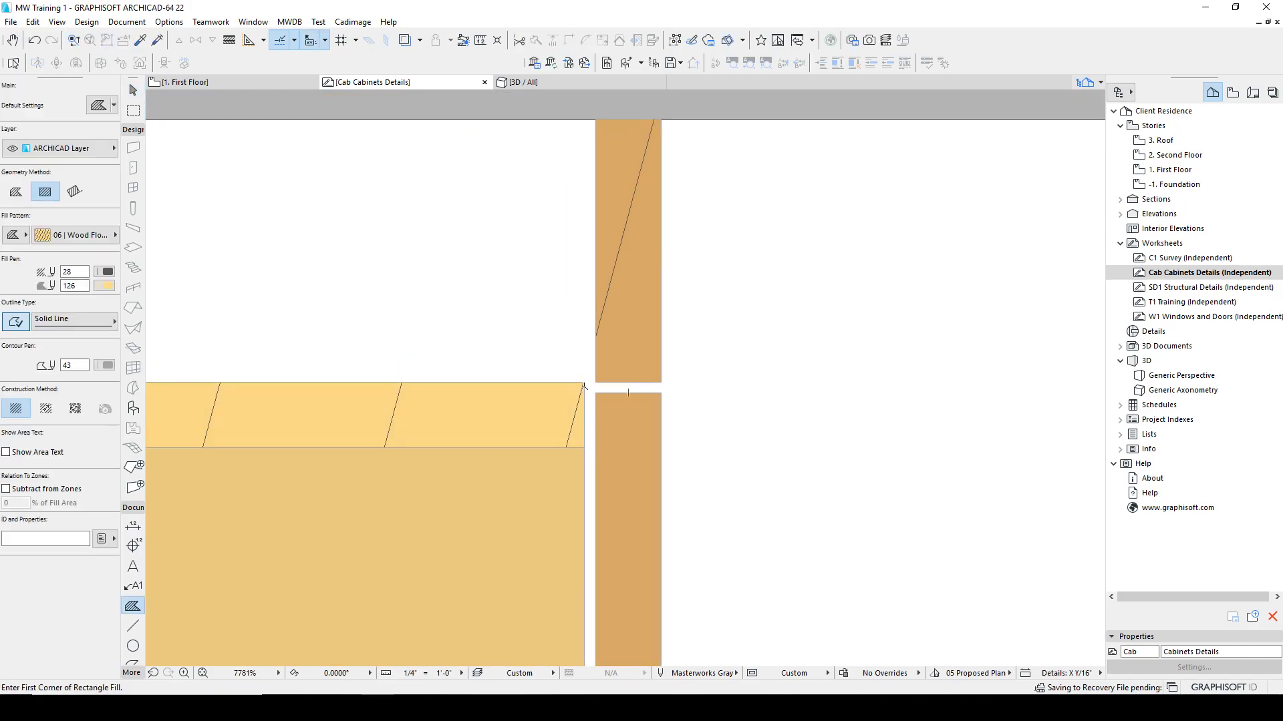
pyautogui.click(595, 382)
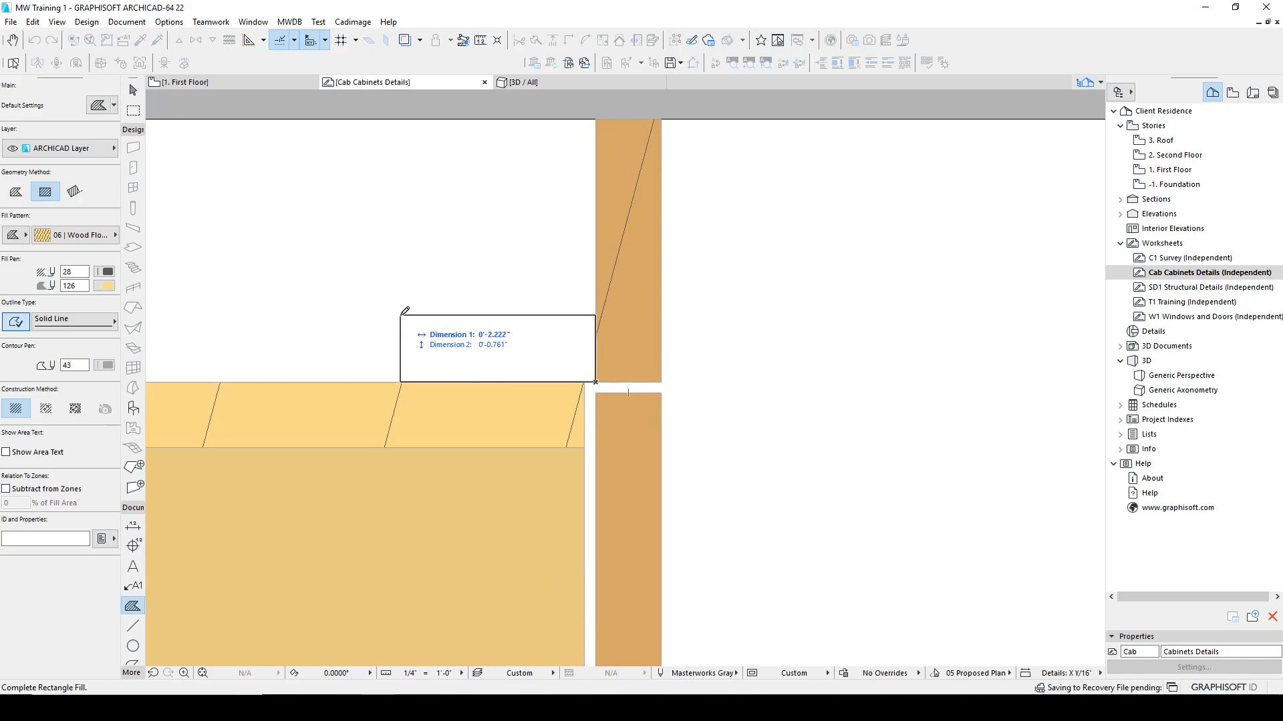
pyautogui.press('Tab')
pyautogui.press('BackSpace')
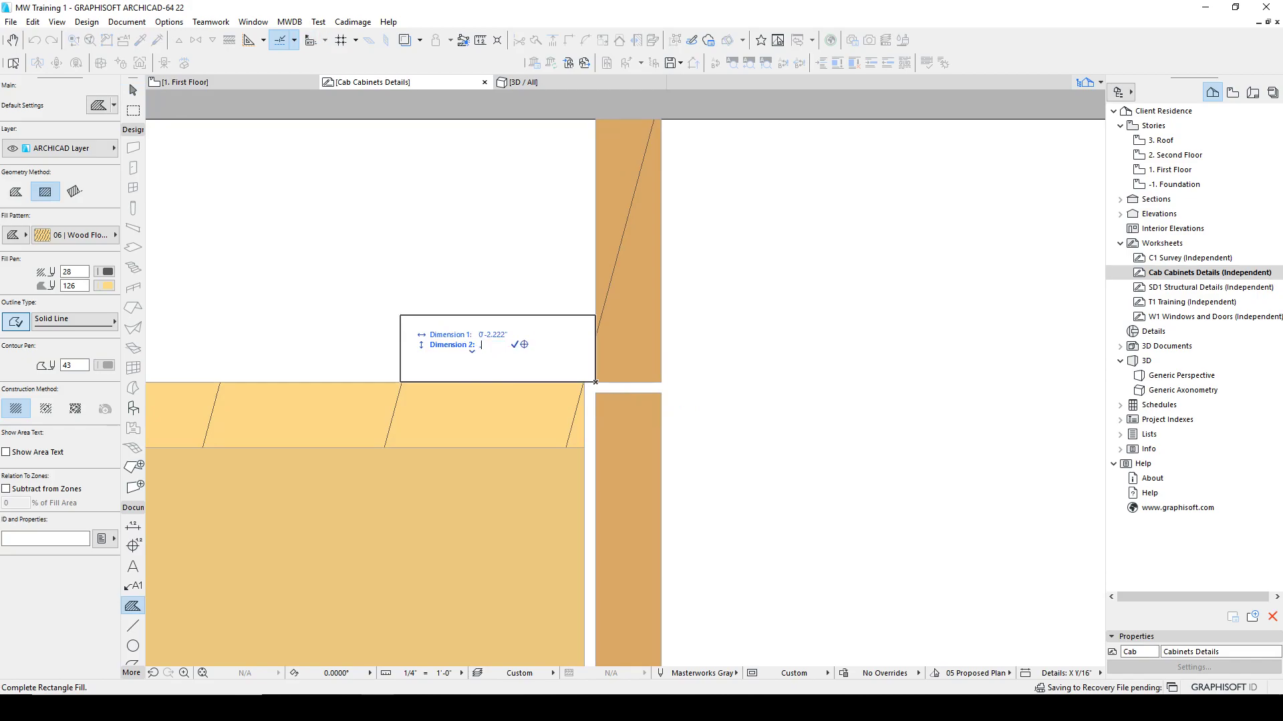
pyautogui.write('.75"')
pyautogui.press('Tab')
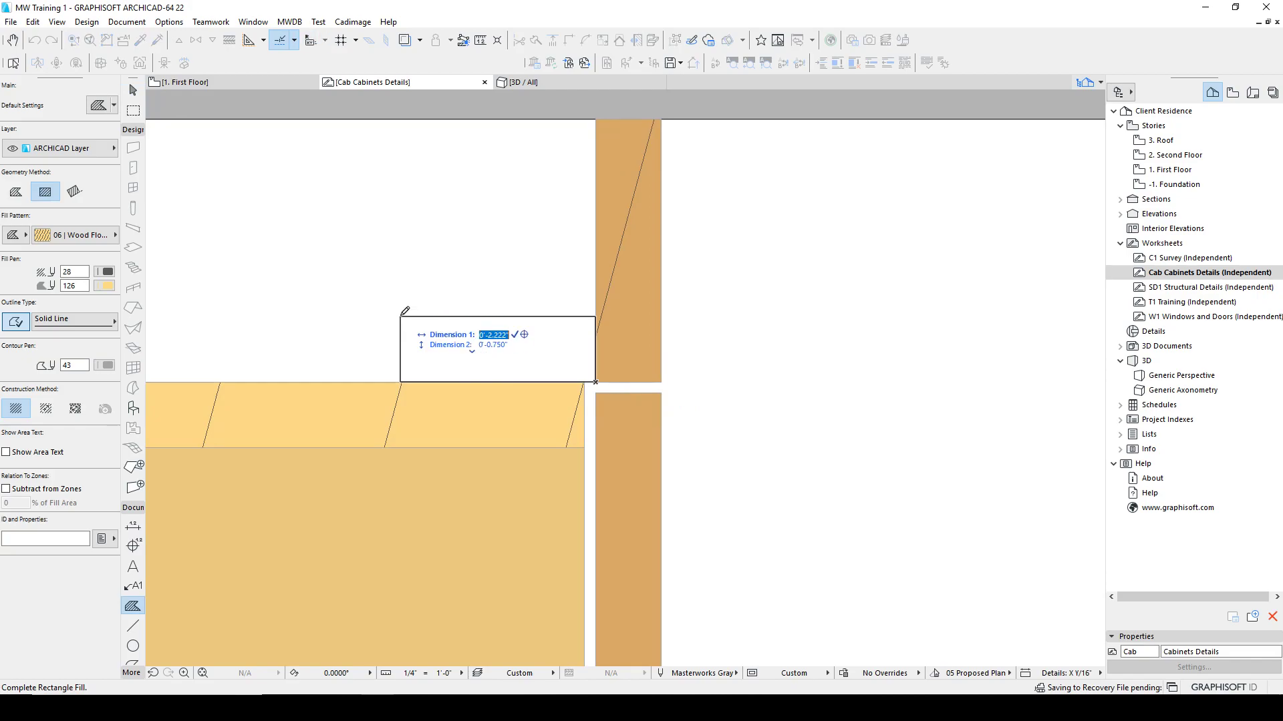
pyautogui.write('2"')
pyautogui.press('Return')
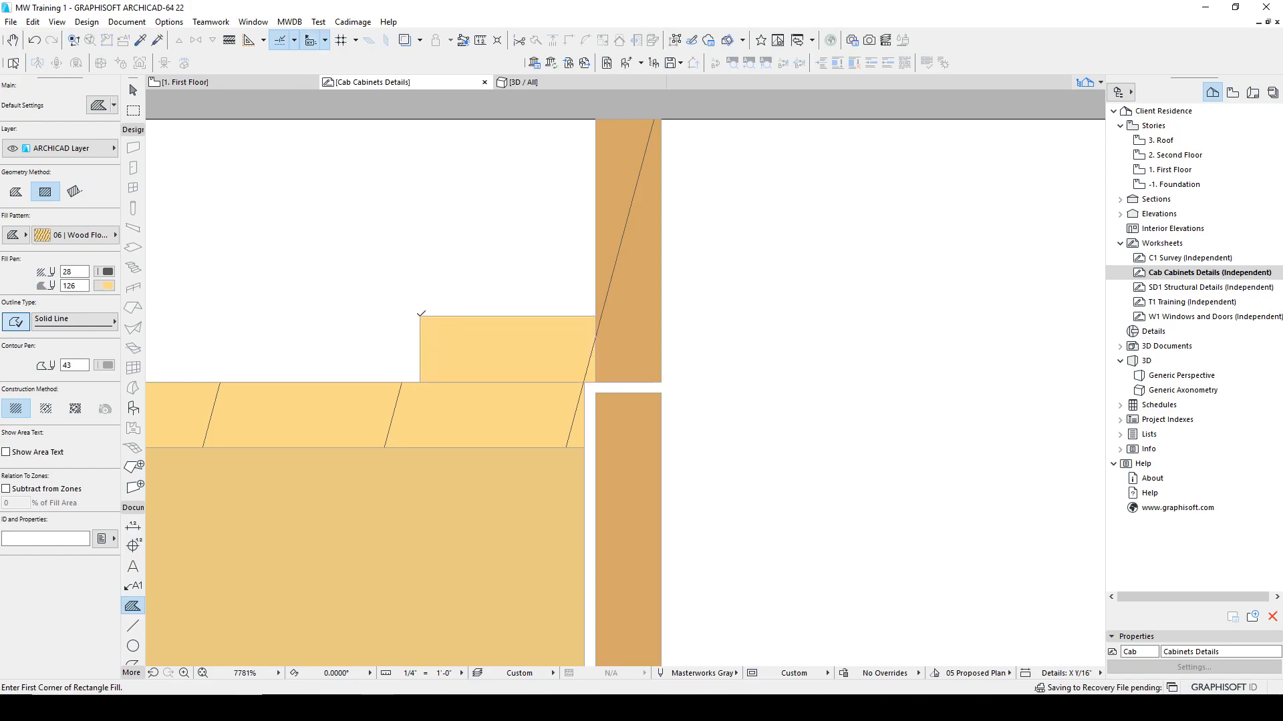
pyautogui.press('Escape')
# Stretch the joint between the two stacked upper cabinets upward, making the lower one taller and the top one shorter.
pyautogui.scroll(-5, 602, 401)
pyautogui.scroll(4, 586, 401)
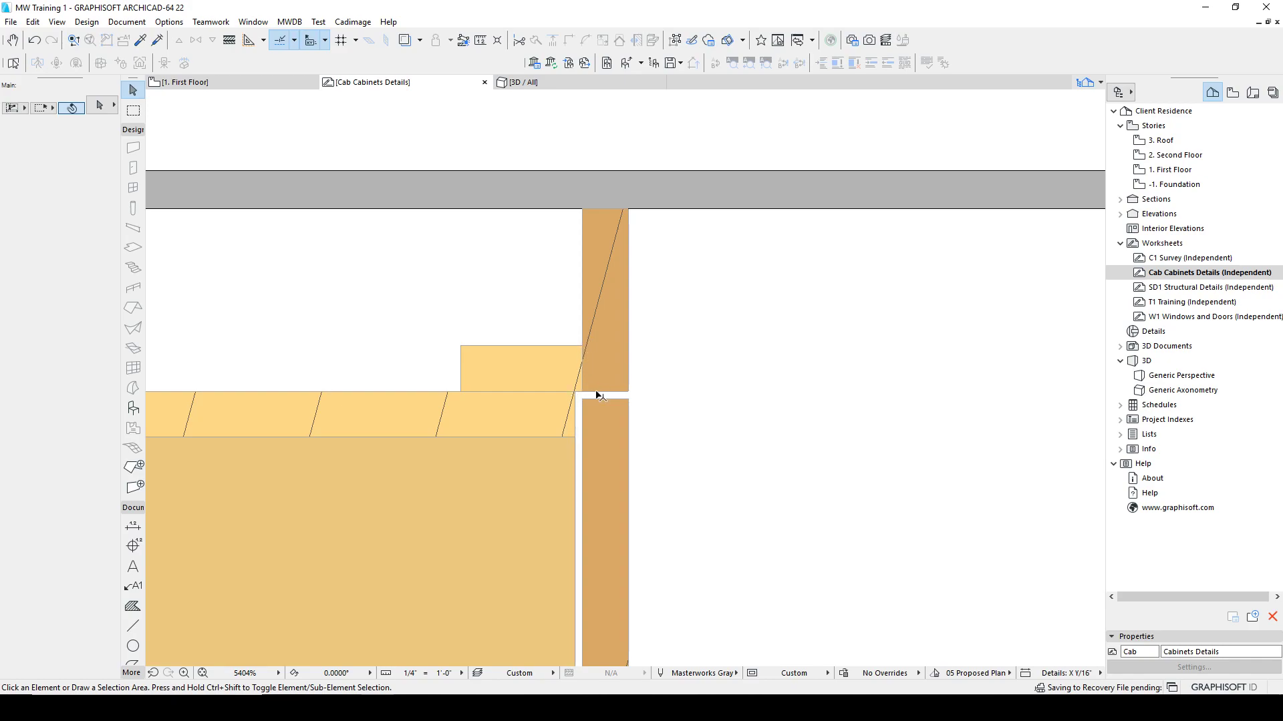
pyautogui.scroll(-4, 598, 397)
pyautogui.moveTo(620, 425); pyautogui.dragTo(569, 339, button='middle')
pyautogui.scroll(-3, 570, 339)
pyautogui.moveTo(592, 427); pyautogui.dragTo(558, 333, button='middle')
pyautogui.scroll(-2, 557, 341)
pyautogui.moveTo(583, 496); pyautogui.dragTo(527, 372, button='middle')
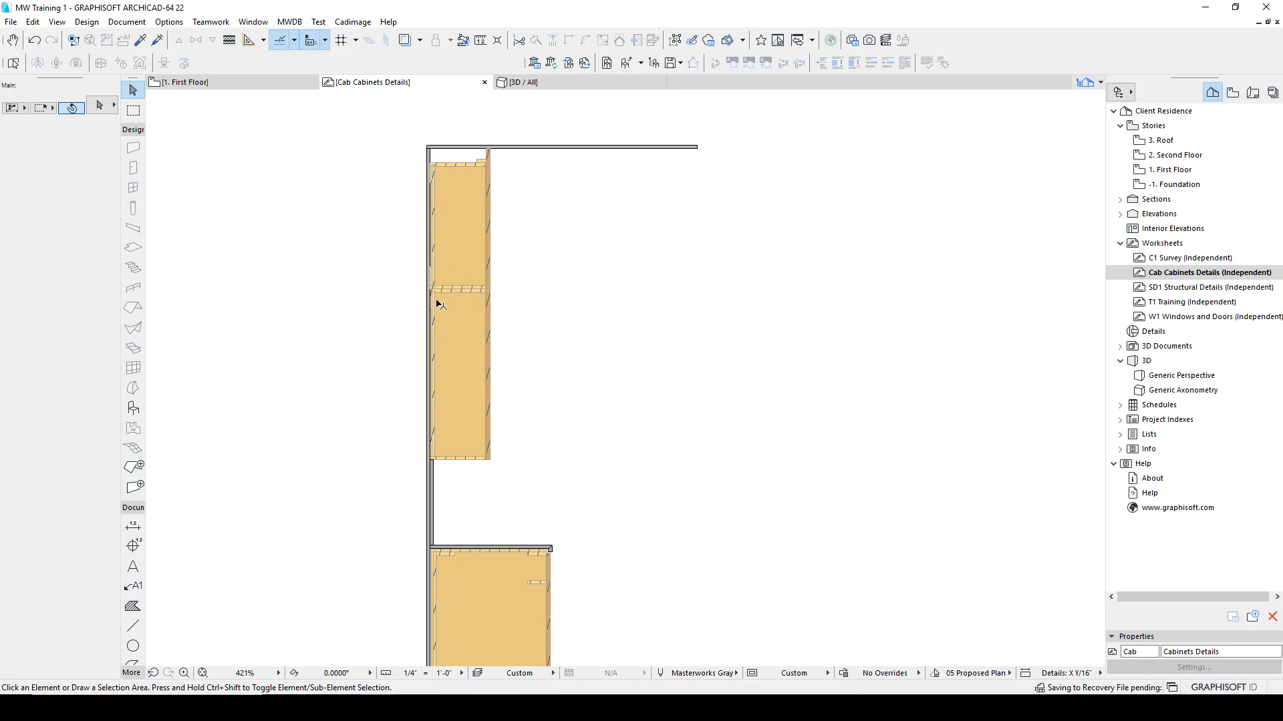
pyautogui.click(139, 113)
pyautogui.click(531, 318)
pyautogui.click(396, 264)
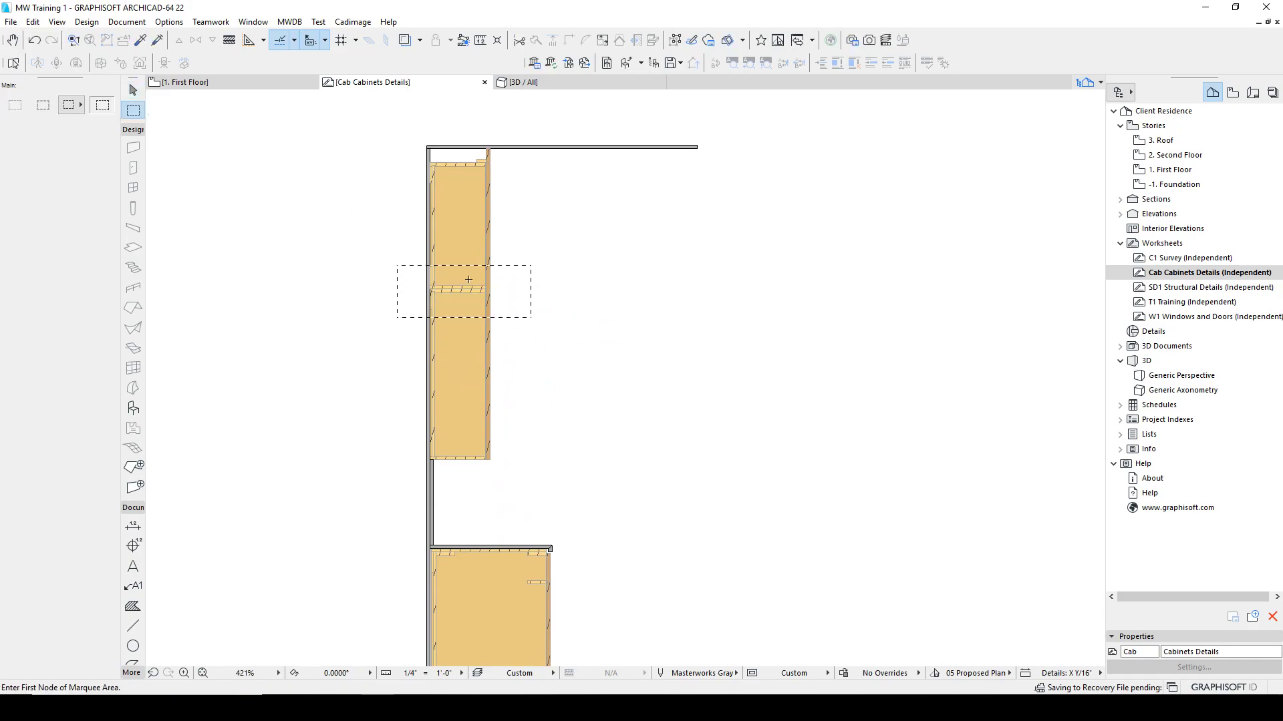
pyautogui.press('Escape')
pyautogui.hotkey('ctrl', 'h')
pyautogui.click(647, 371)
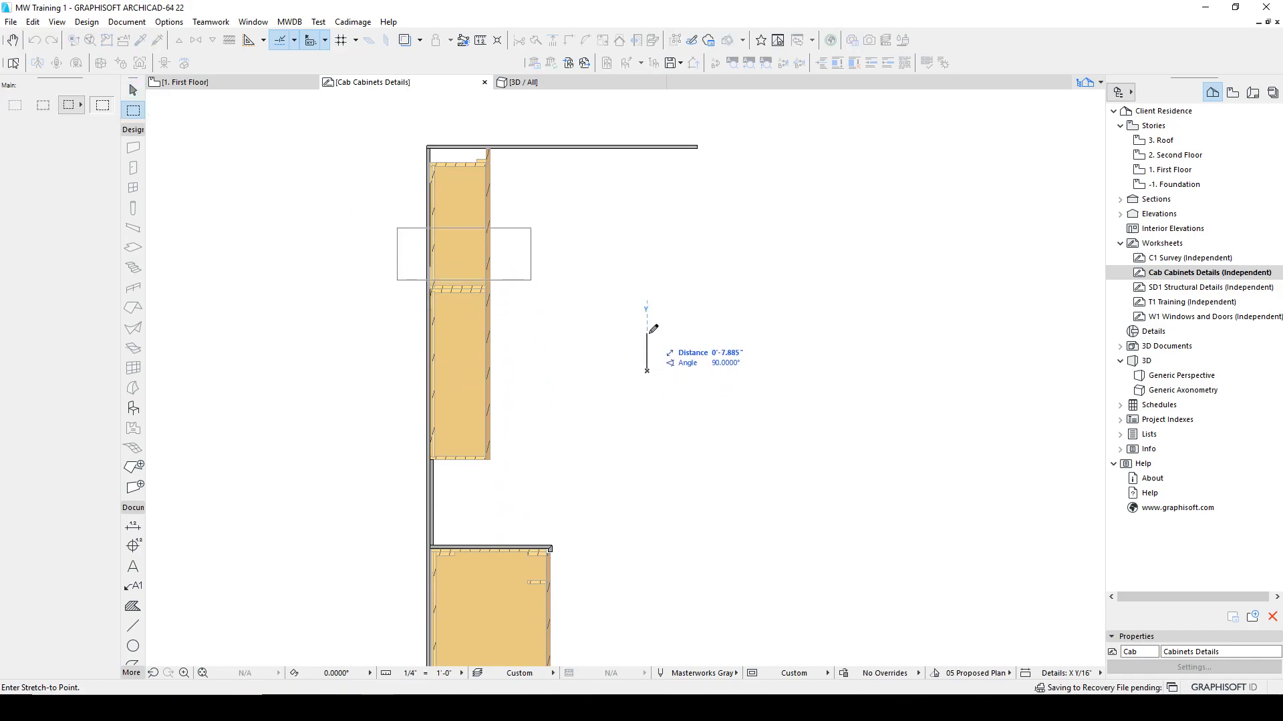
pyautogui.write('56')
pyautogui.press('Return')
pyautogui.press('Escape')
pyautogui.press('Escape')
# Extend the bottom edge of the lower wall cabinet's door fill about 2" below the cabinet bottom.
pyautogui.scroll(-3, 607, 364)
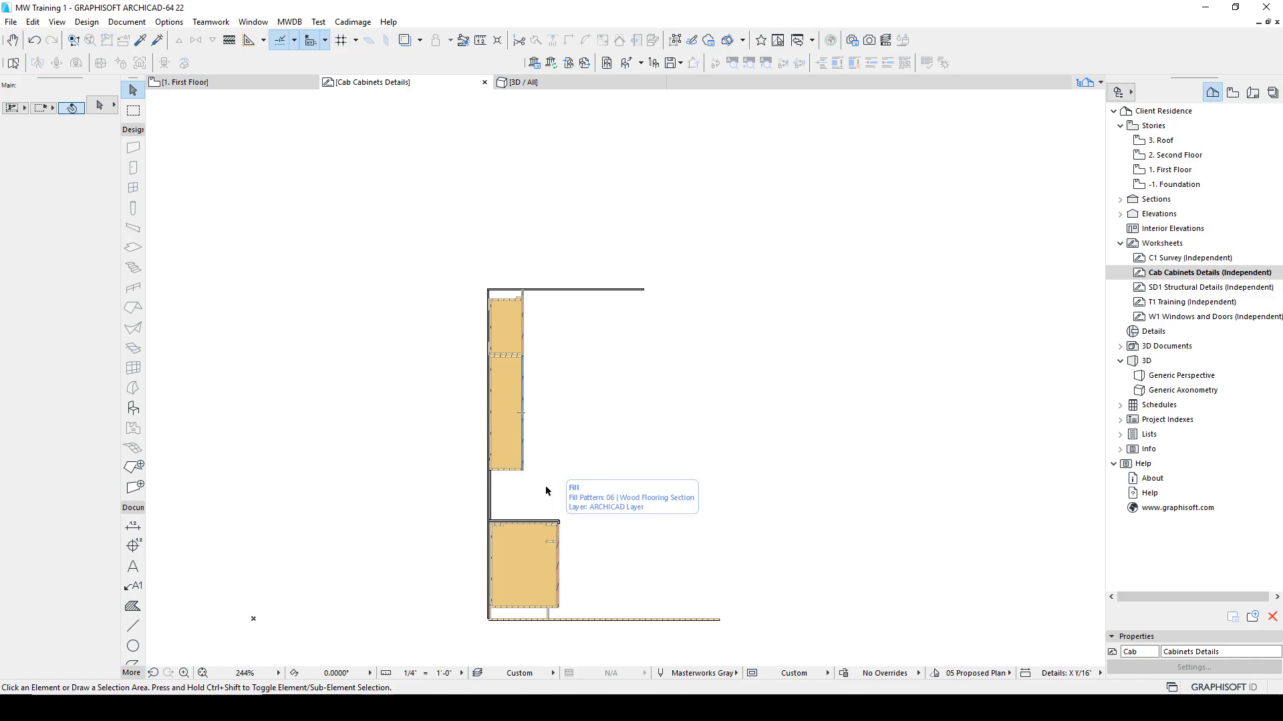
pyautogui.scroll(6, 540, 487)
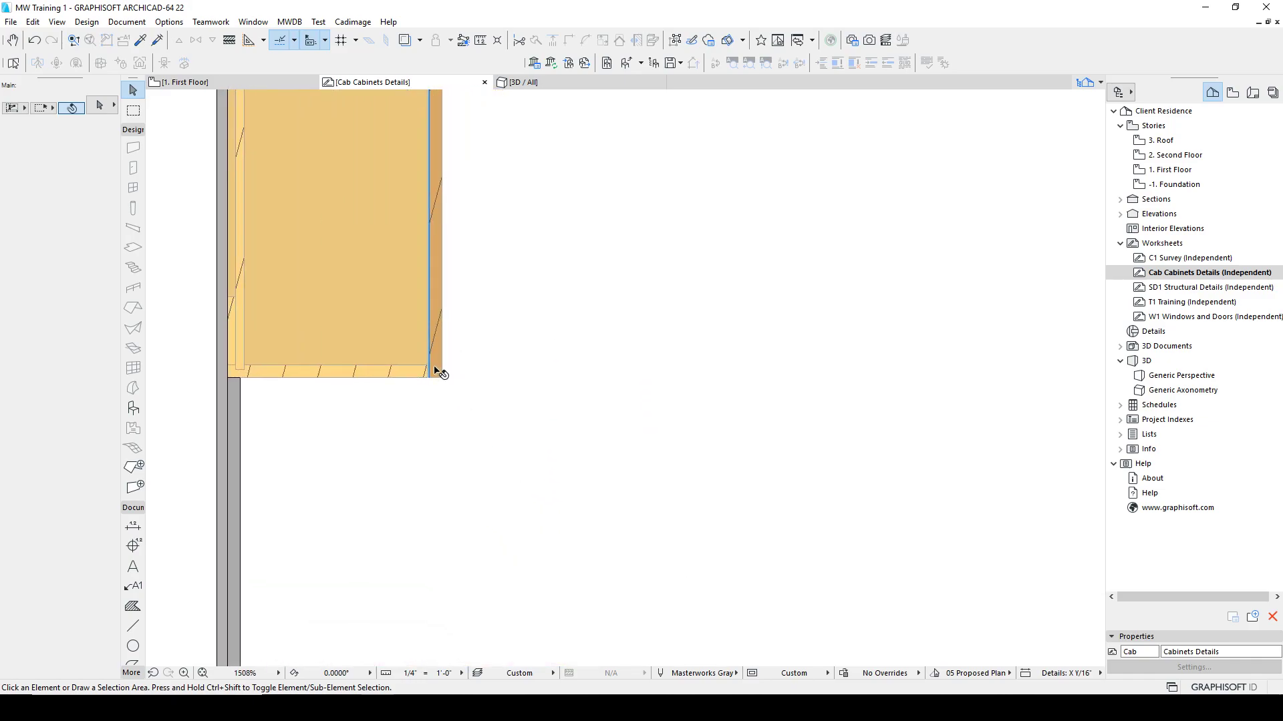
pyautogui.click(438, 372)
pyautogui.scroll(3, 458, 361)
pyautogui.click(404, 404)
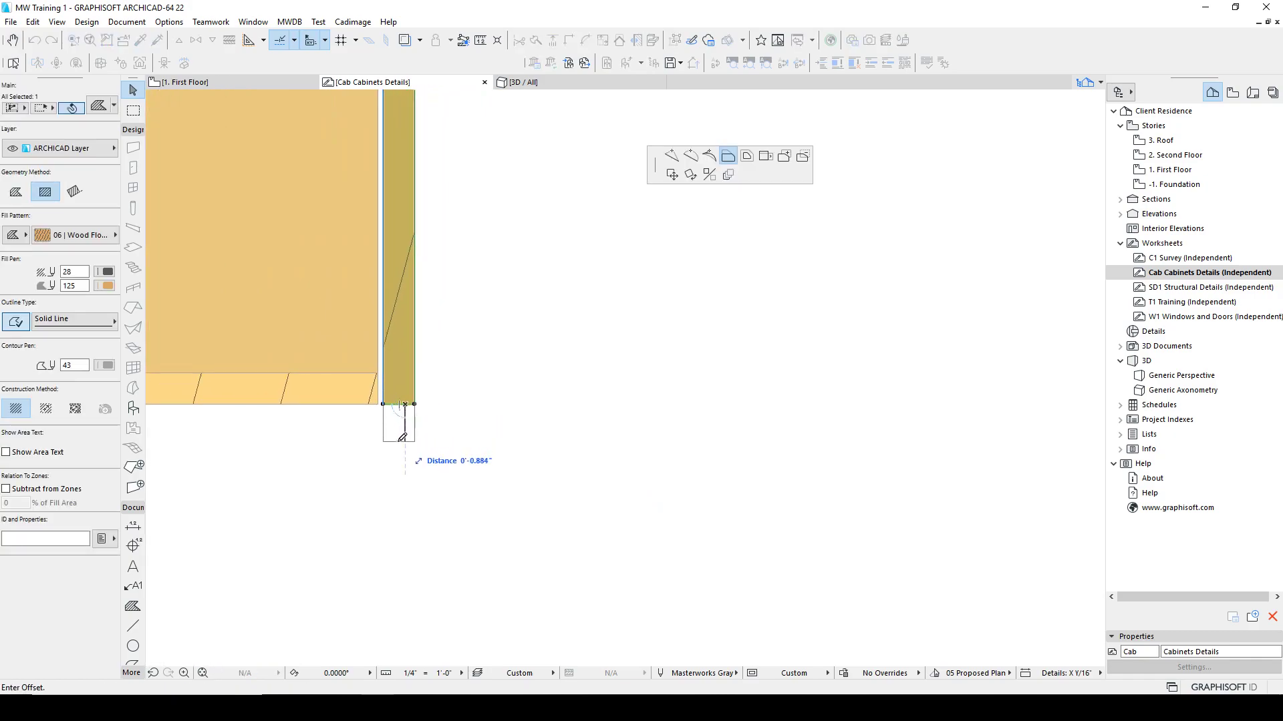
pyautogui.click(403, 488)
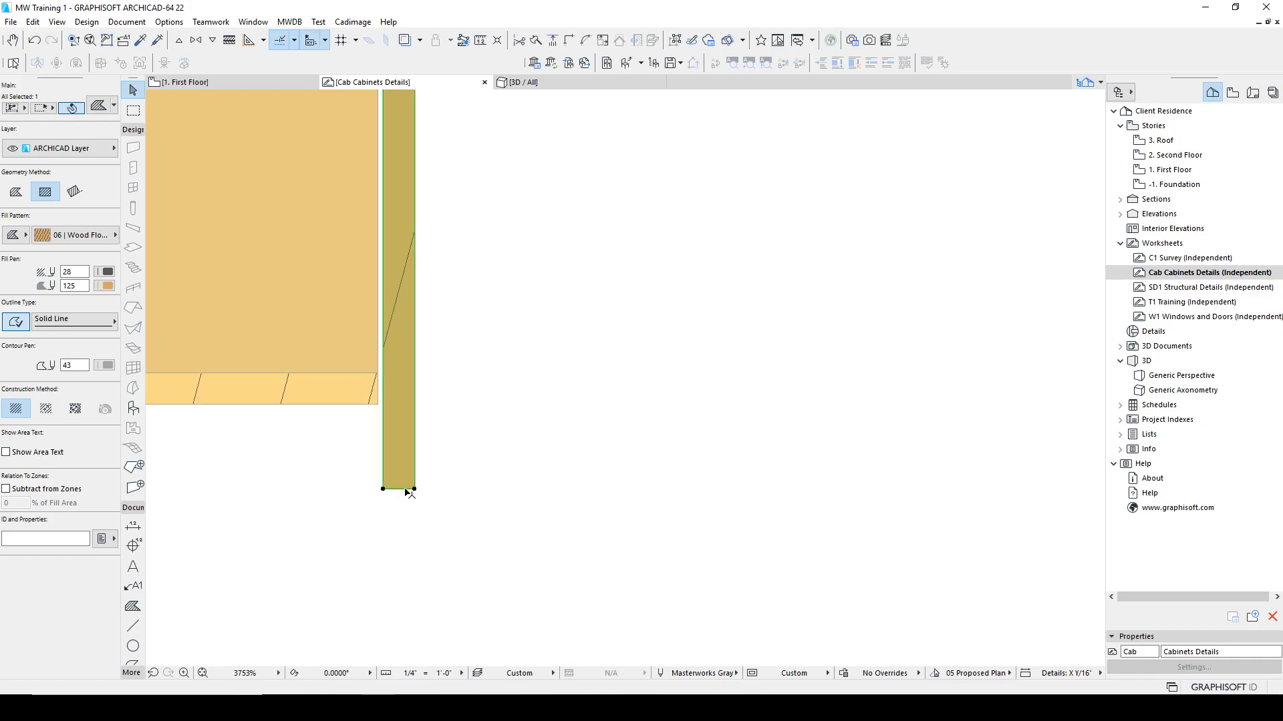
pyautogui.press('Escape')
# Draw a 0.75" wide by 2" high rectangular wood fill beneath the wall cabinet's front bottom corner, behind the extended door, using the bottom panel's fill settings.
pyautogui.click(367, 399)
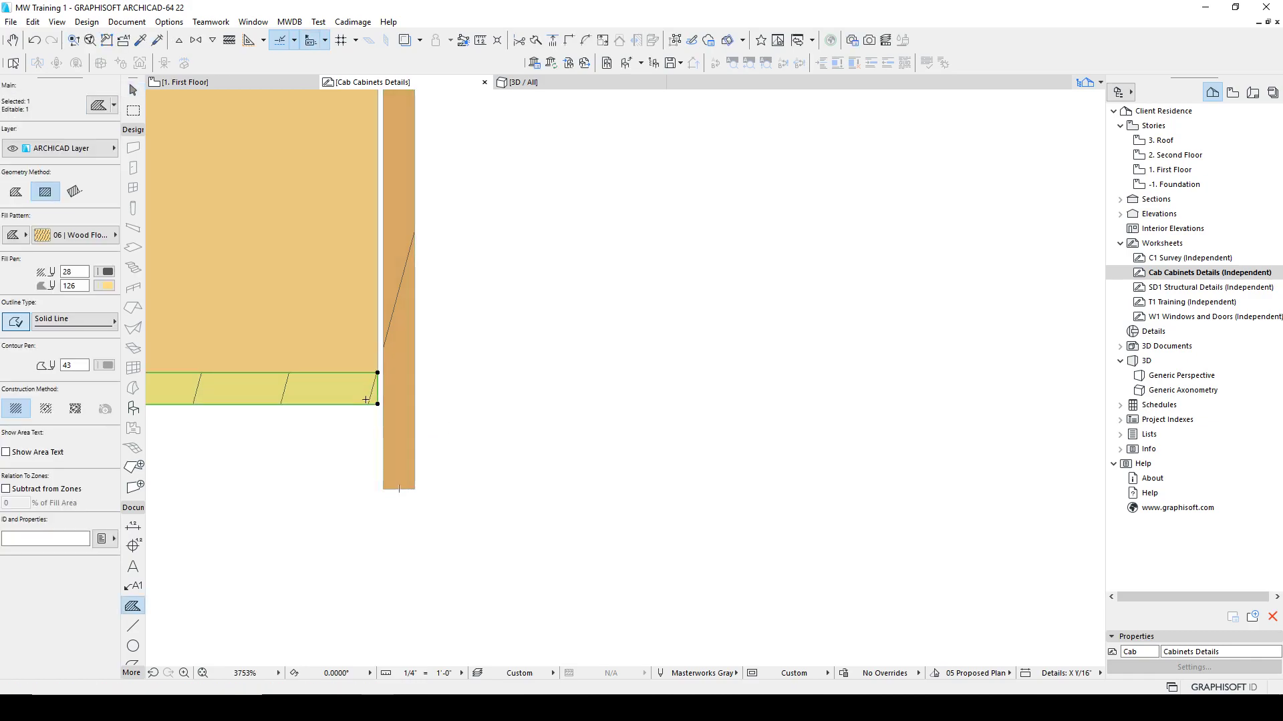
pyautogui.click(378, 403)
pyautogui.press('Escape')
pyautogui.press('Escape')
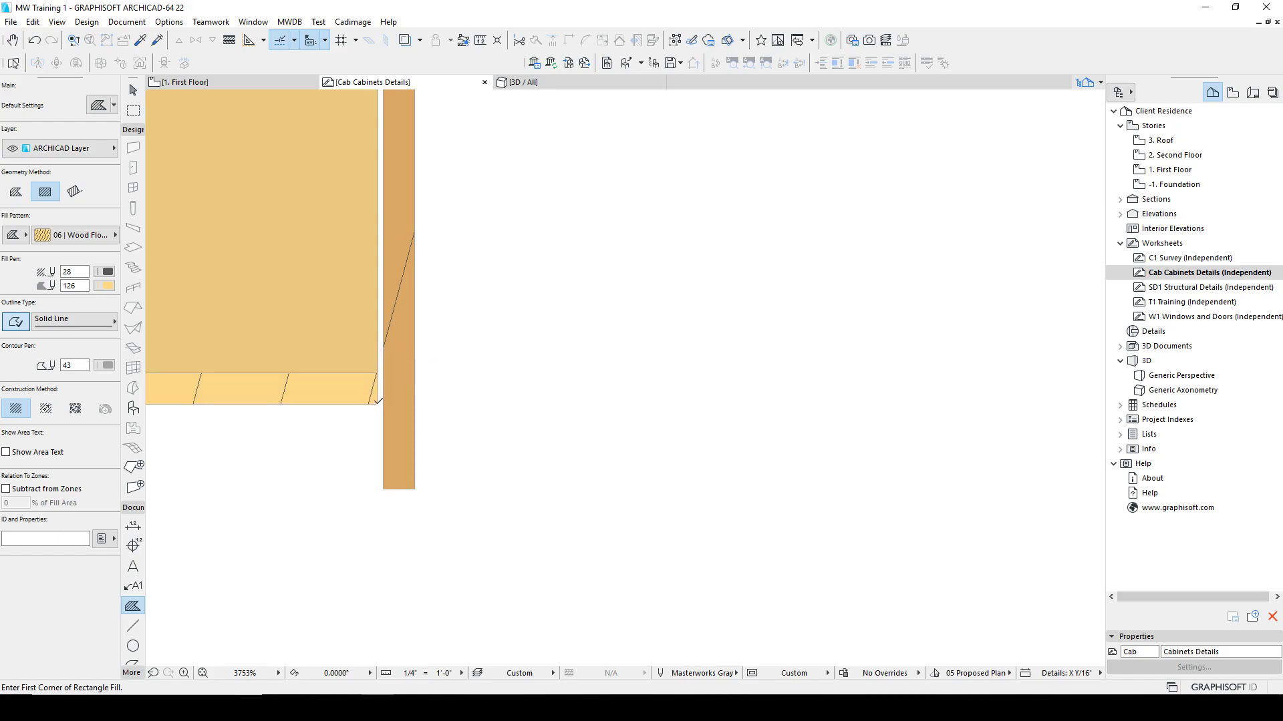
pyautogui.click(377, 404)
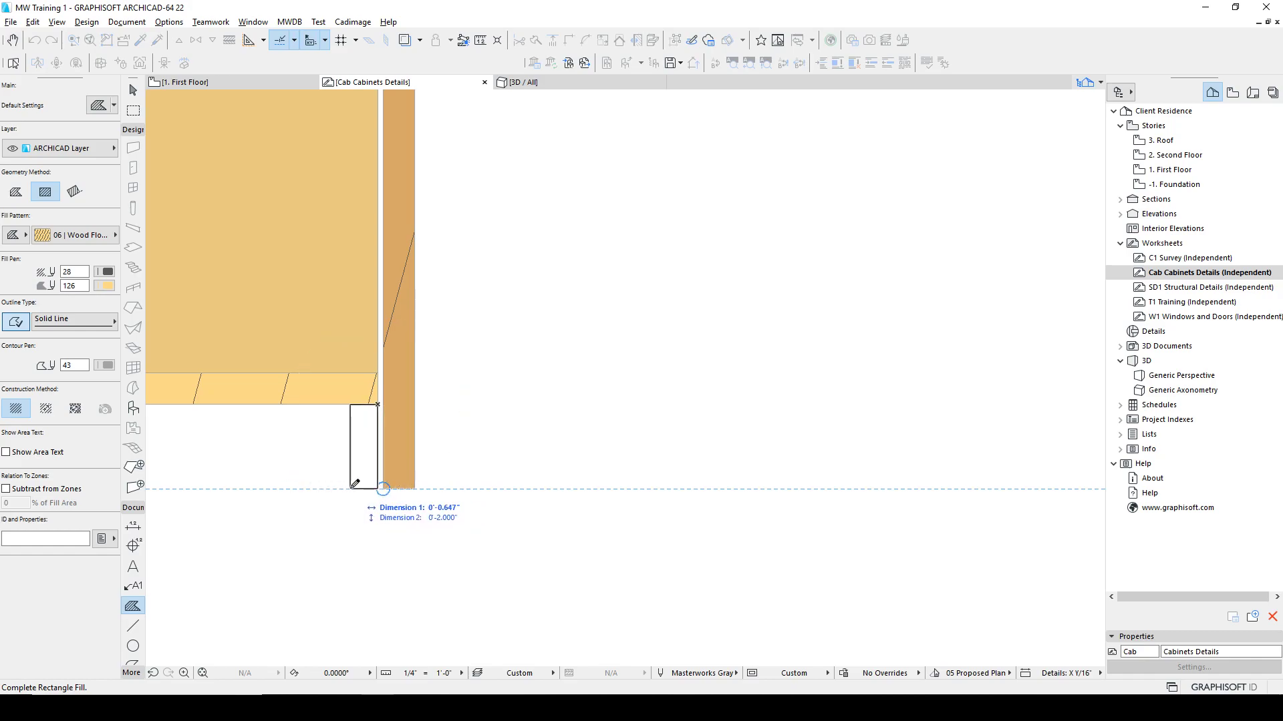
pyautogui.press('Tab')
pyautogui.press('BackSpace')
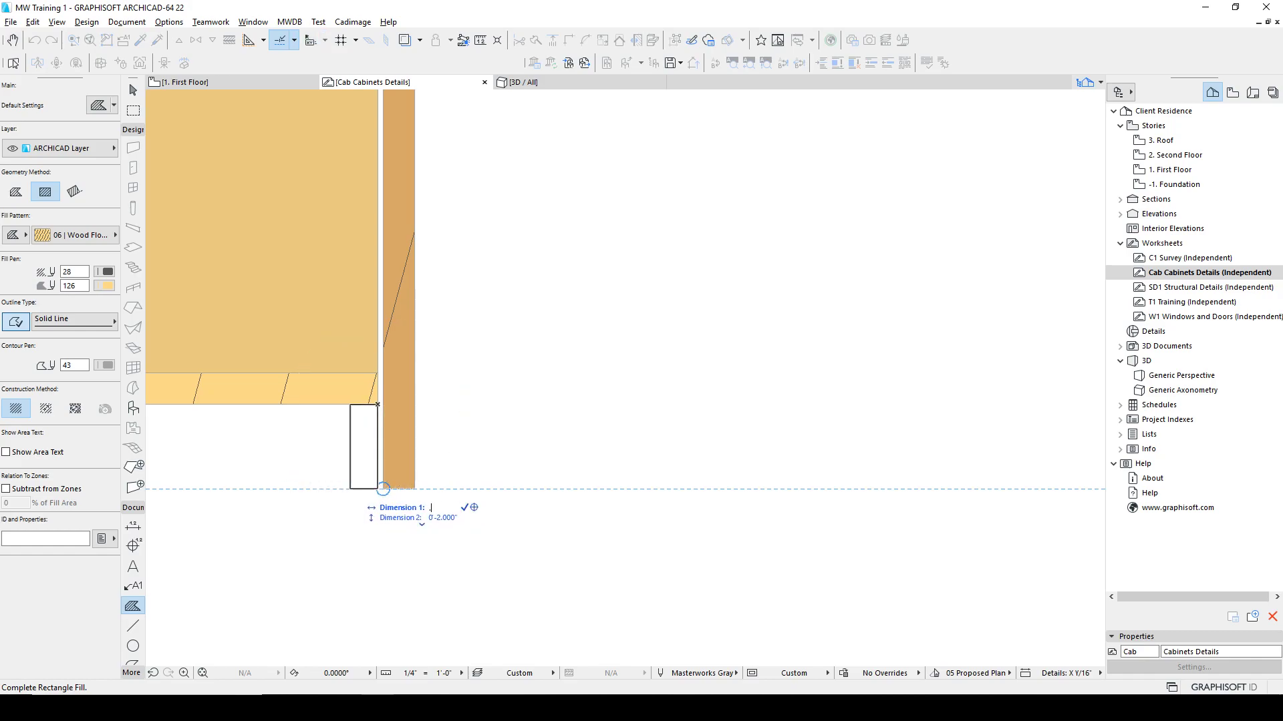
pyautogui.write('.75"')
pyautogui.press('Return')
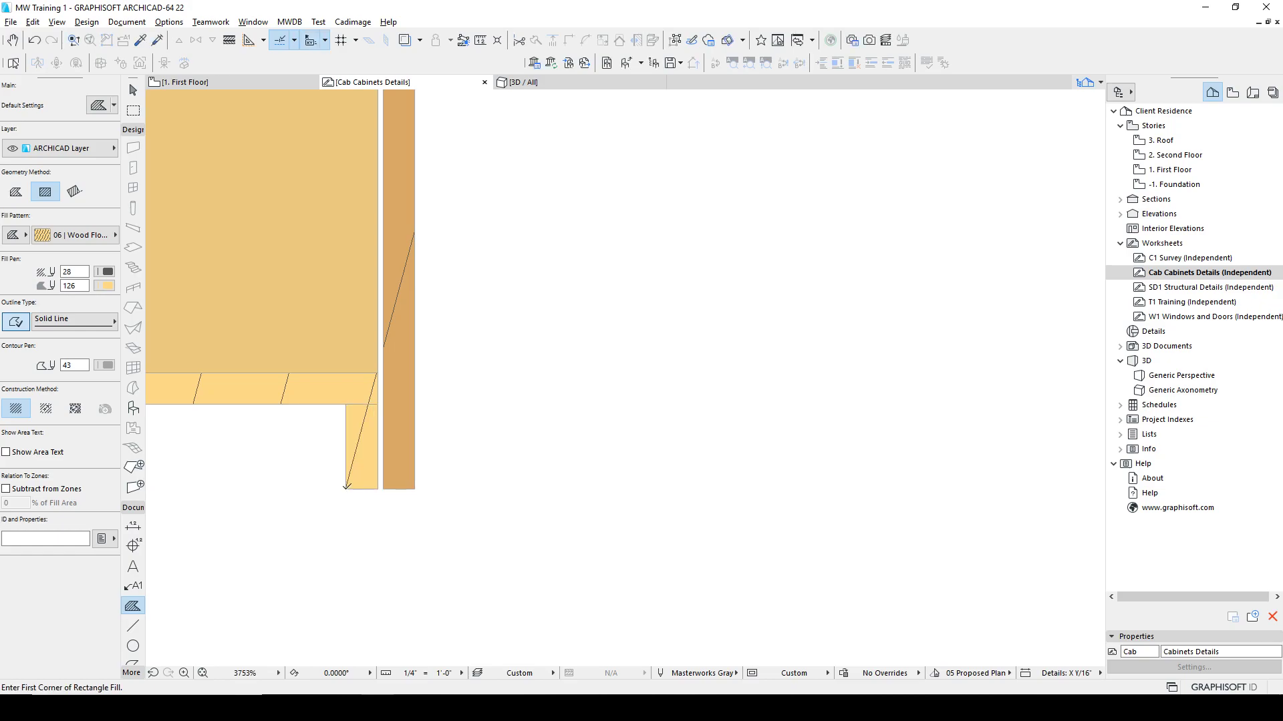
# Offset the bottom edge of the wood fill beneath the wall cabinet's front bottom corner upward by 0.25".
pyautogui.press('Escape')
pyautogui.click(364, 489)
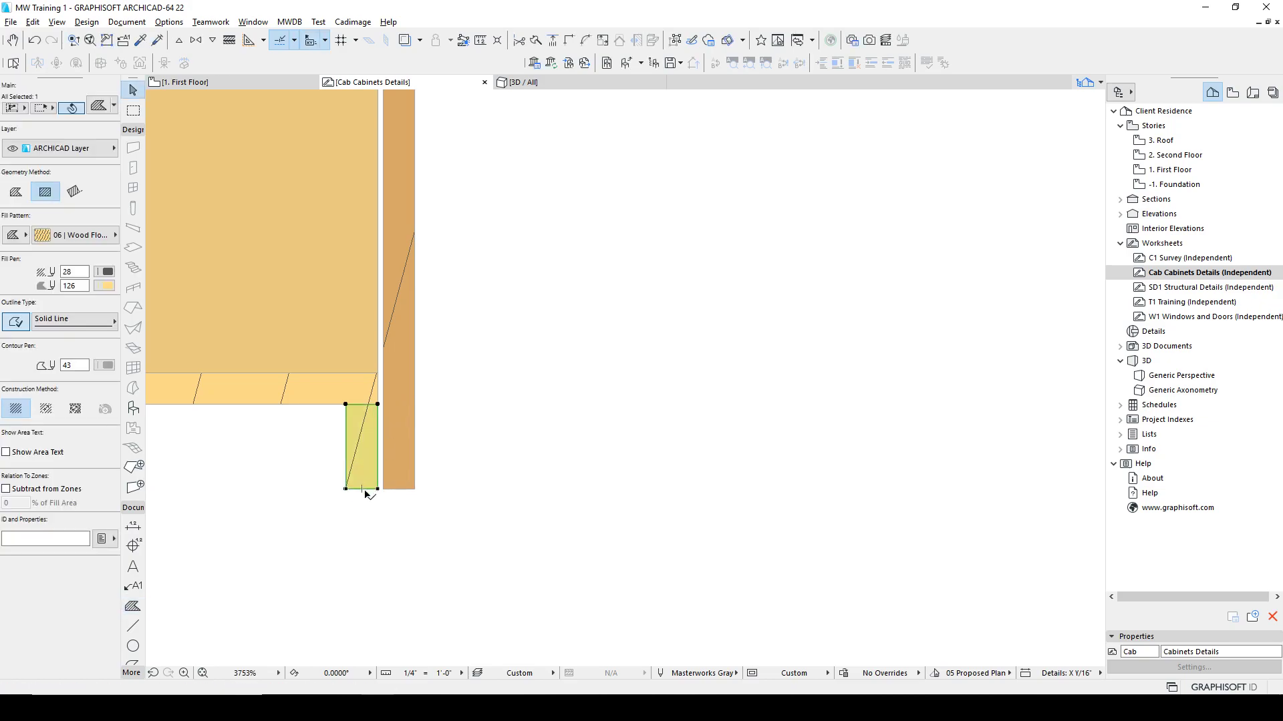
pyautogui.scroll(3, 366, 492)
pyautogui.click(368, 486)
pyautogui.write("25'")
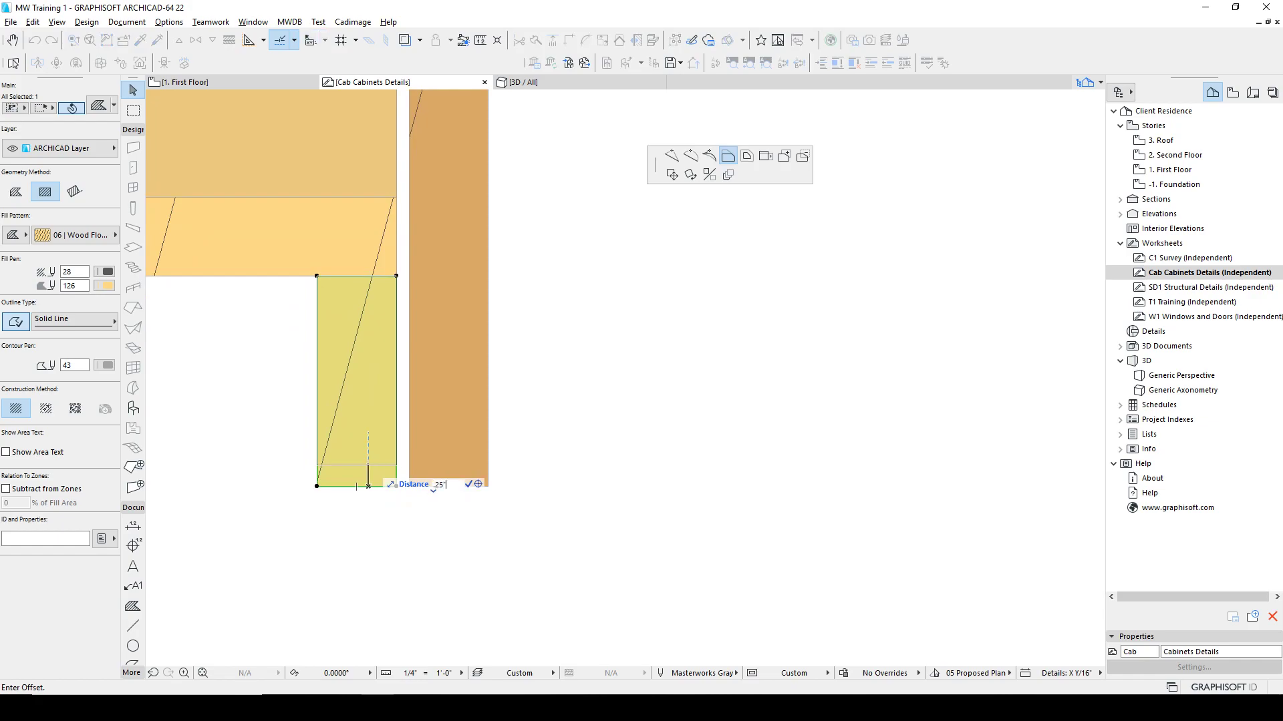
pyautogui.press('Return')
pyautogui.press('Escape')
pyautogui.scroll(-3, 571, 453)
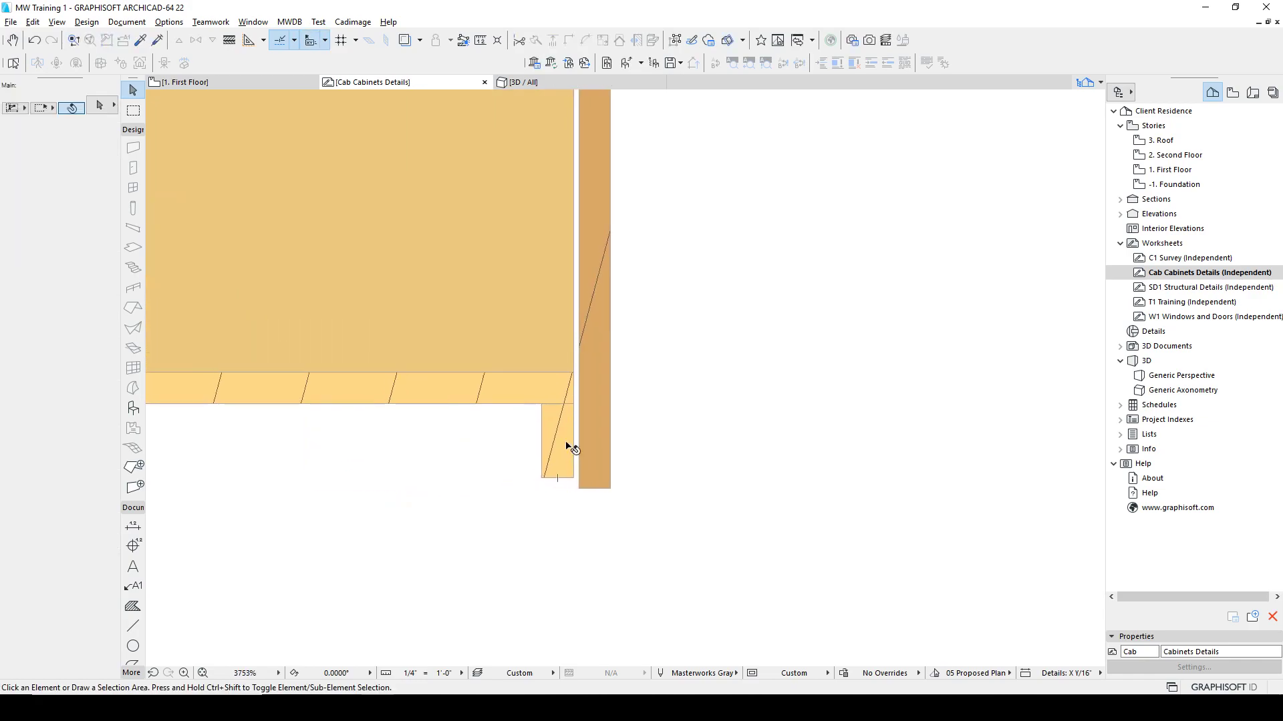
pyautogui.scroll(-3, 447, 489)
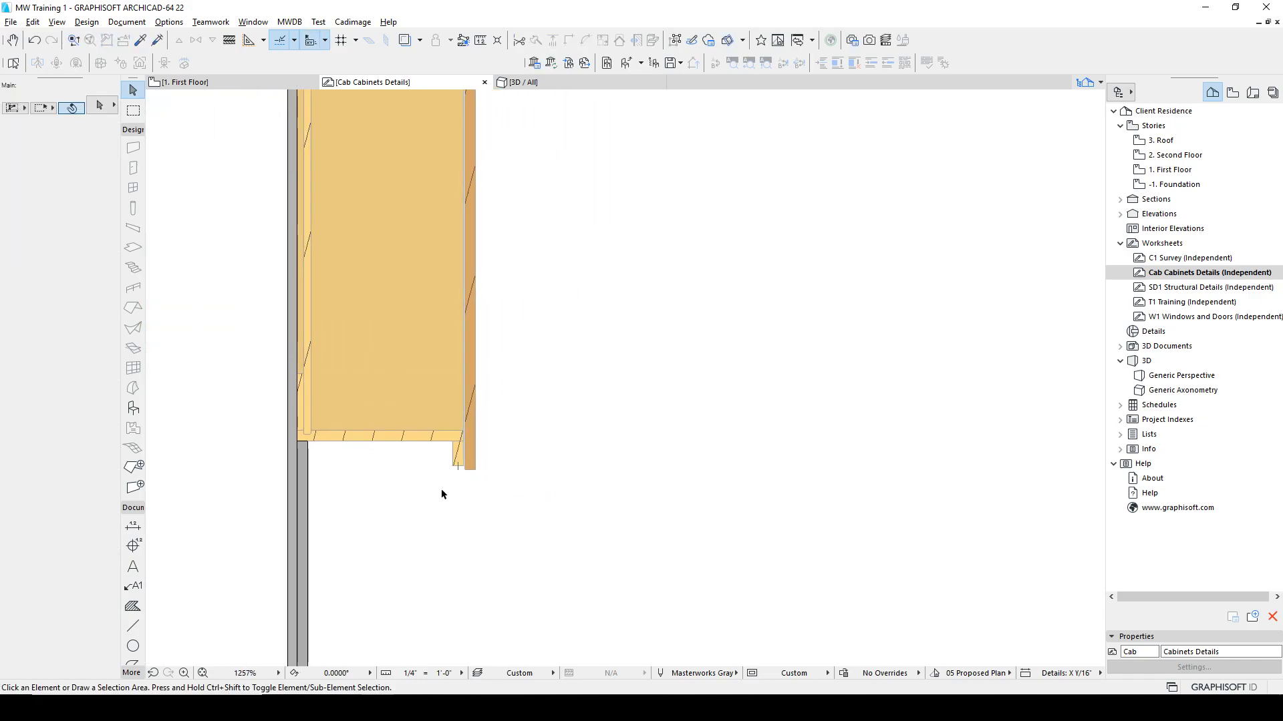
pyautogui.scroll(-5, 441, 491)
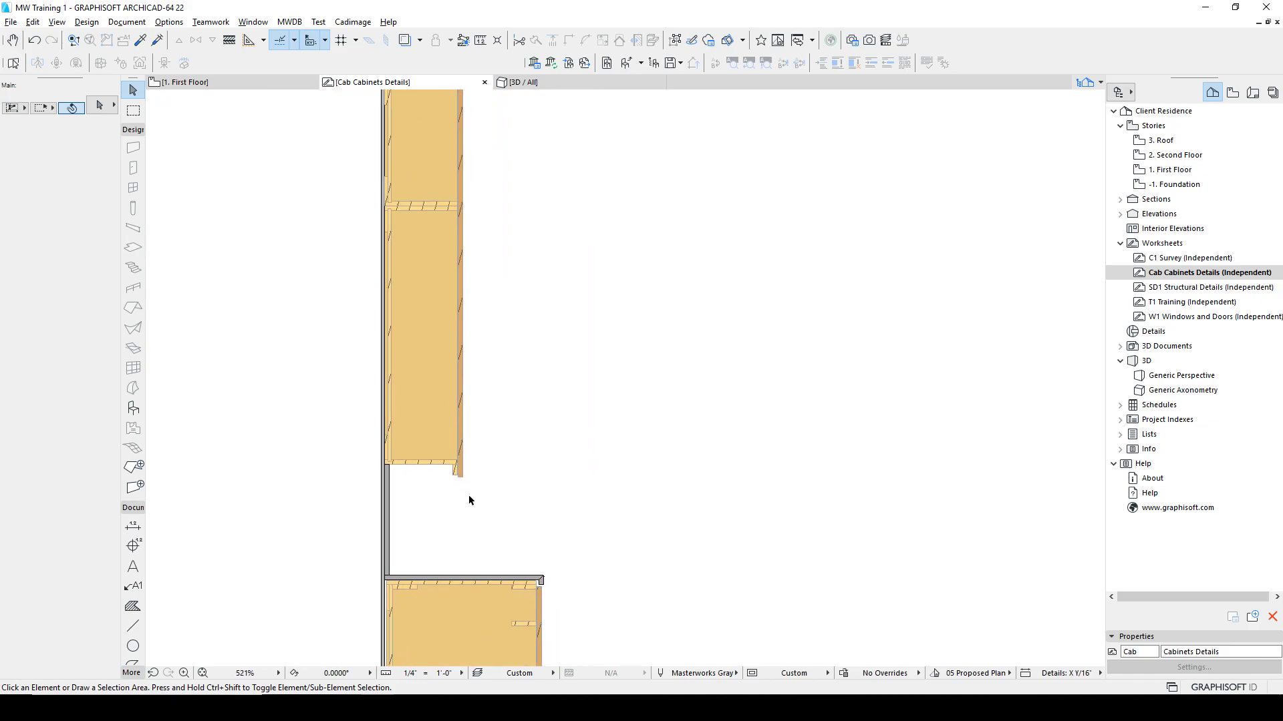
pyautogui.moveTo(483, 510); pyautogui.dragTo(462, 475, button='middle')
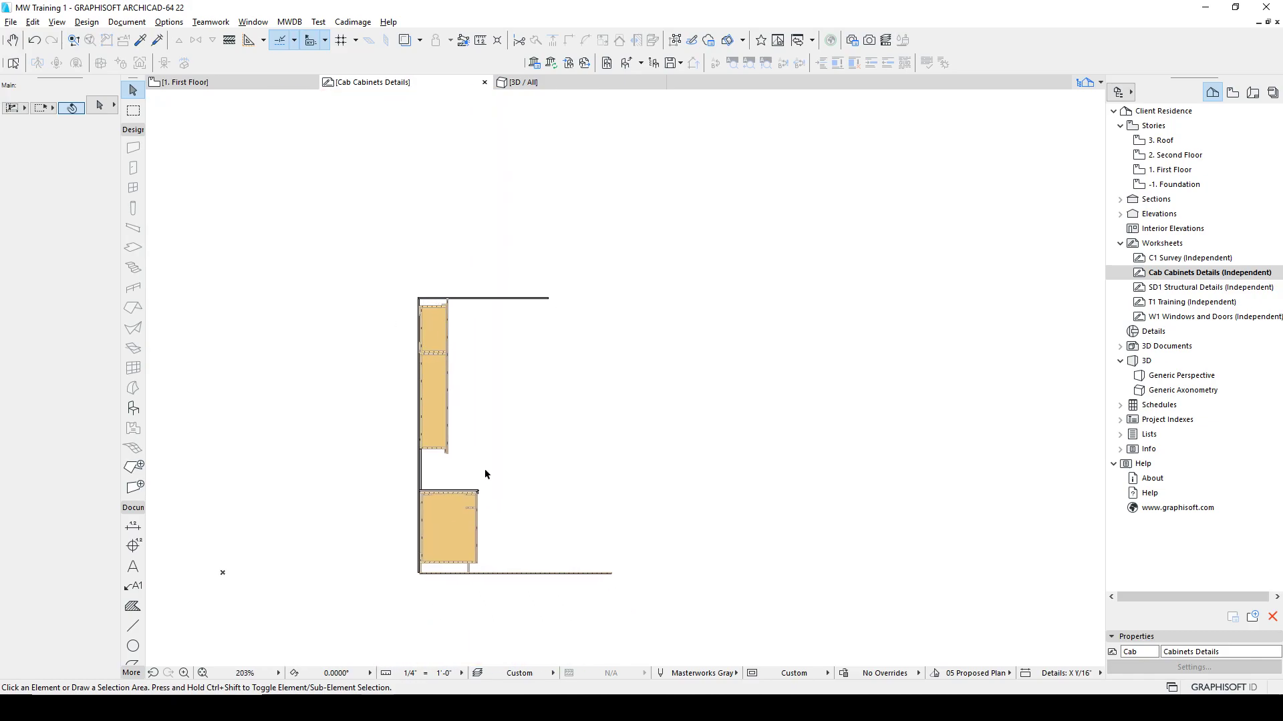